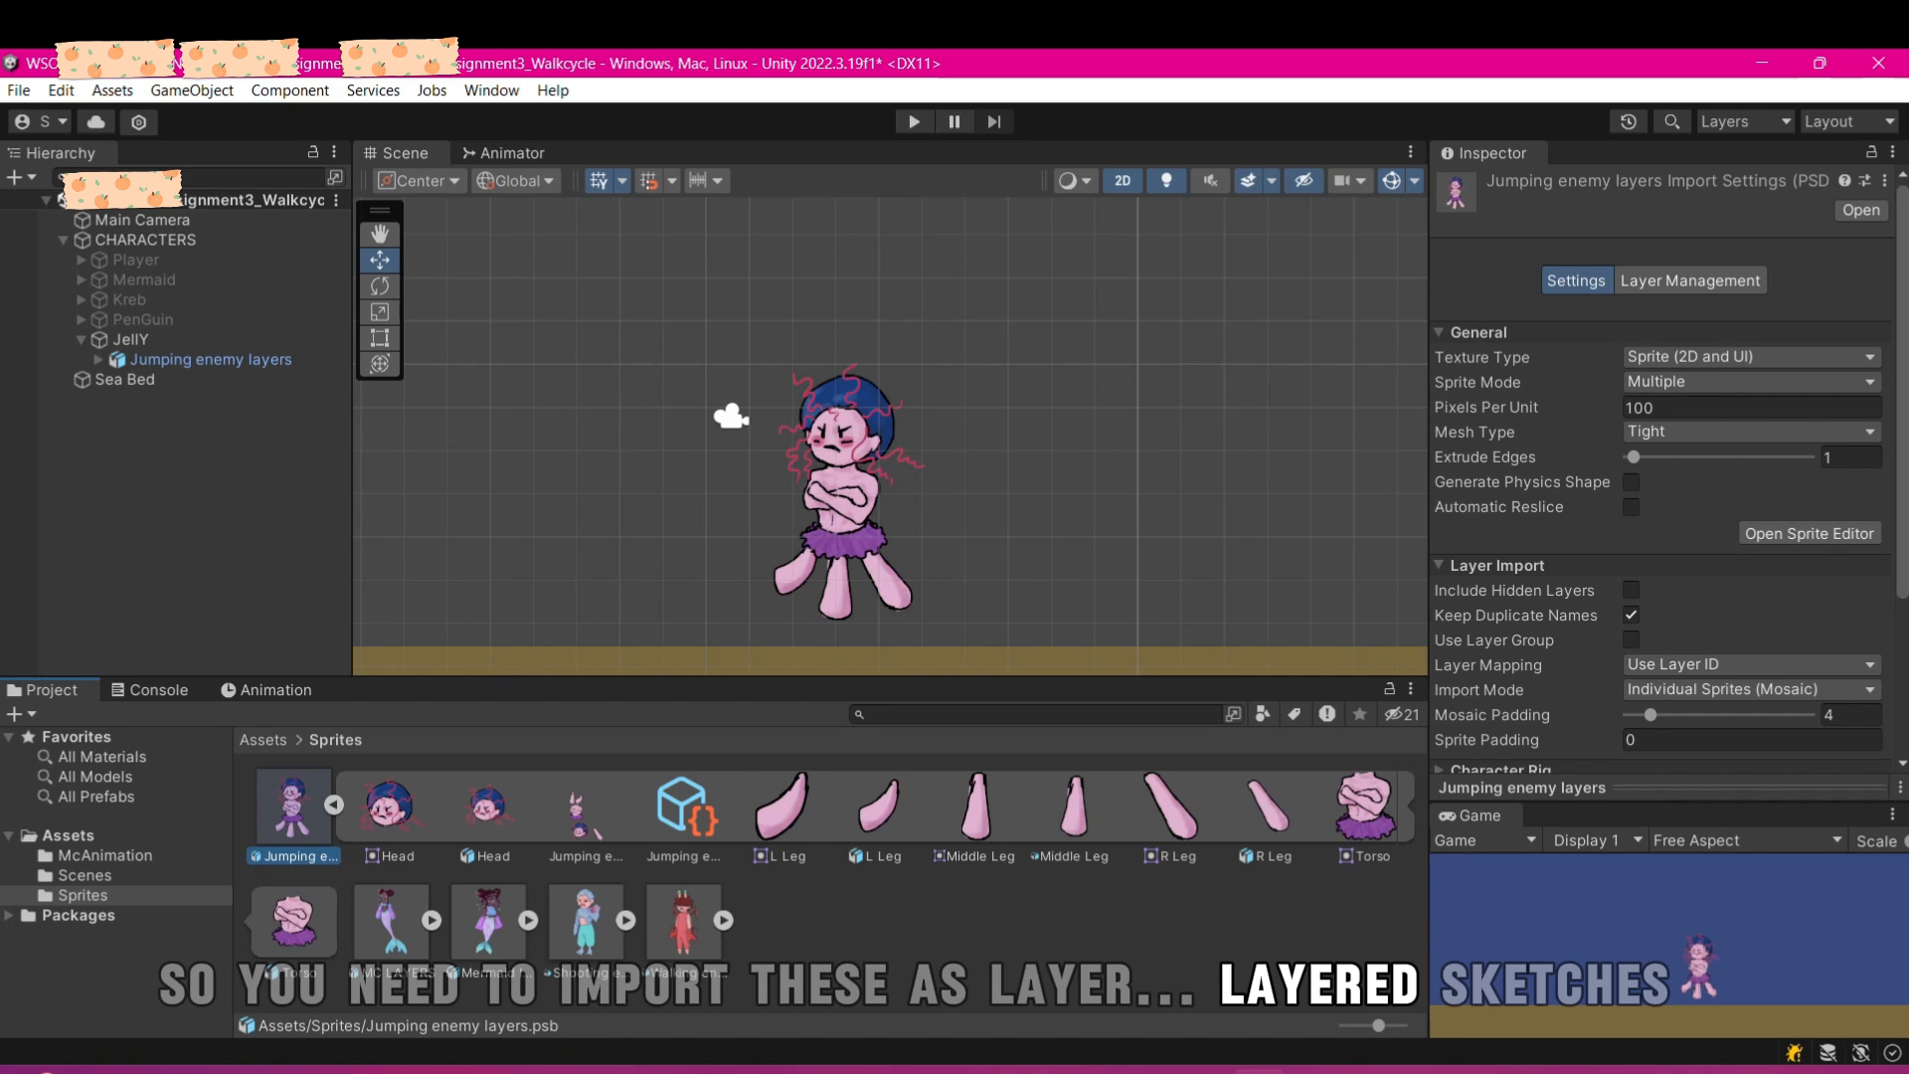
- Open the Jumping enemy layers sprite sheet in the Skinning Editor to show the assembled character
{"action": "left_click", "coordinate": [334, 806]}
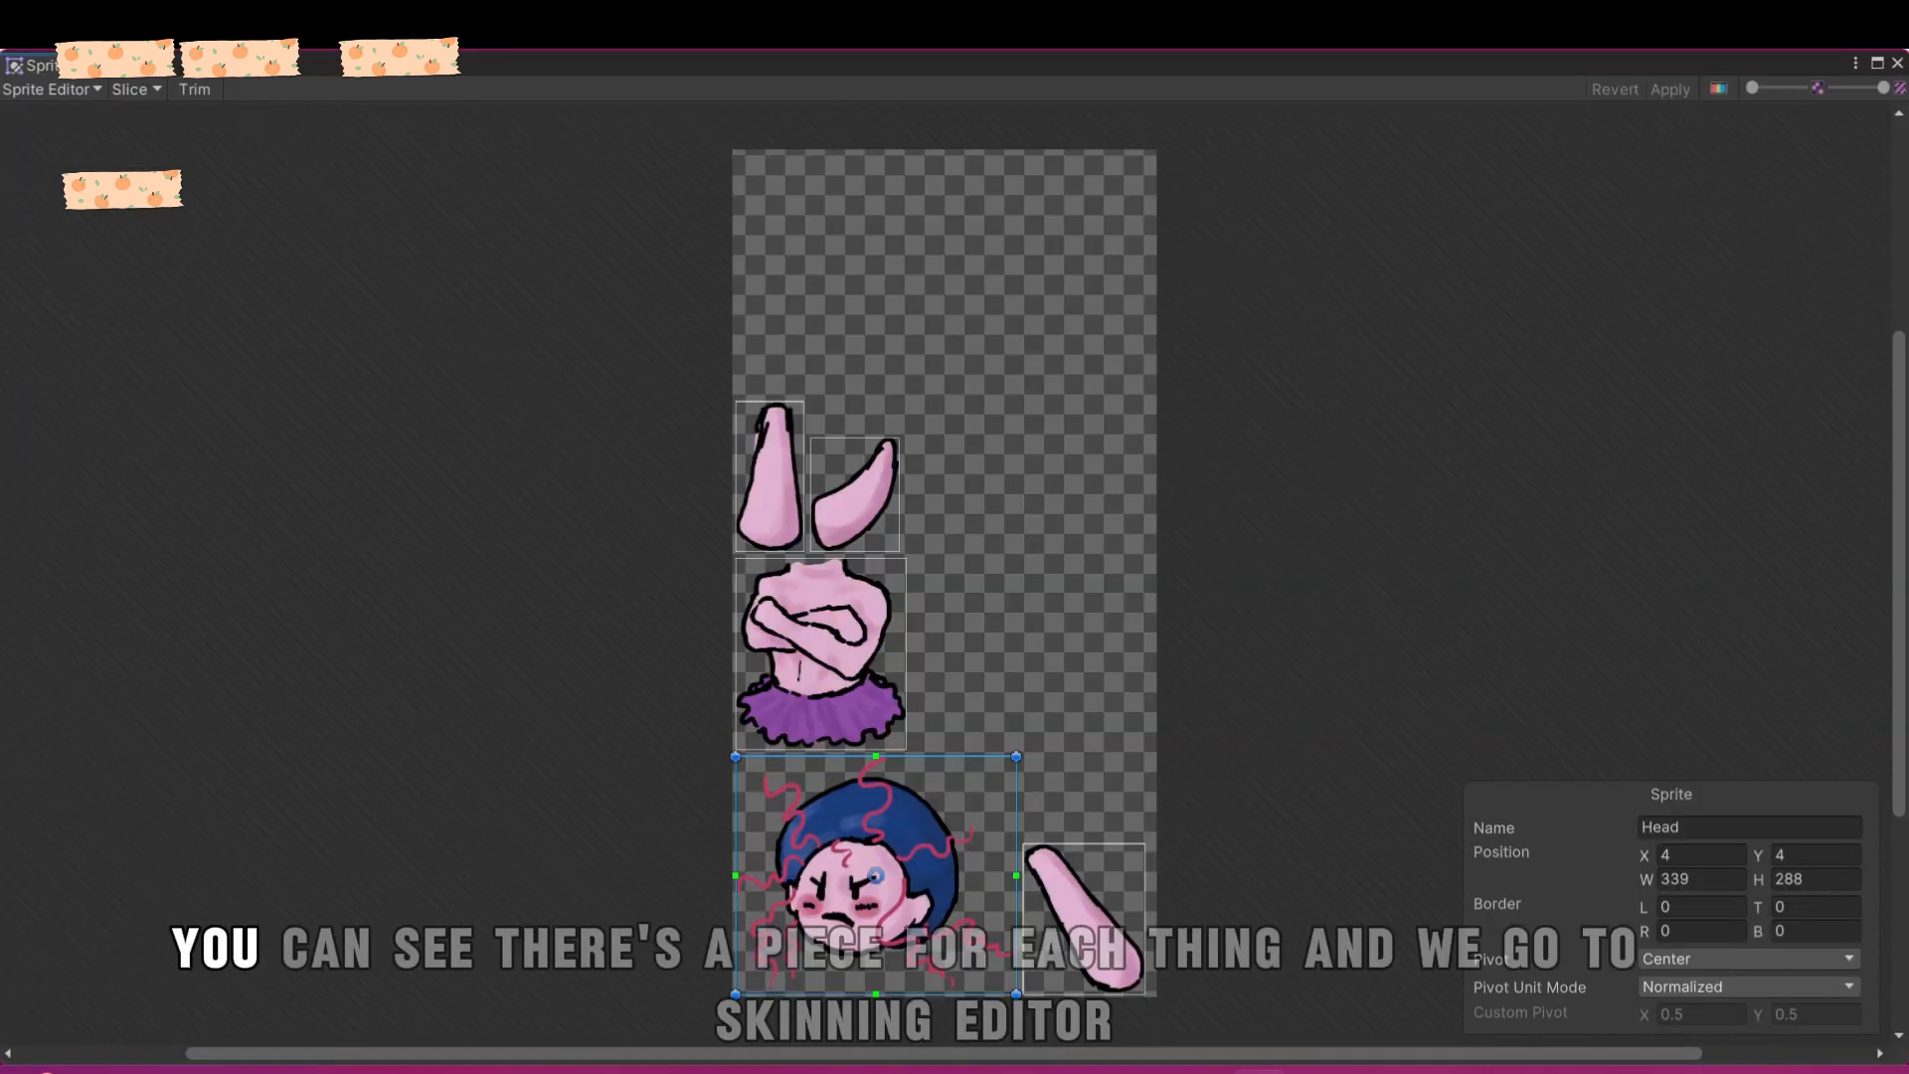
{"action": "left_click", "coordinate": [52, 89]}
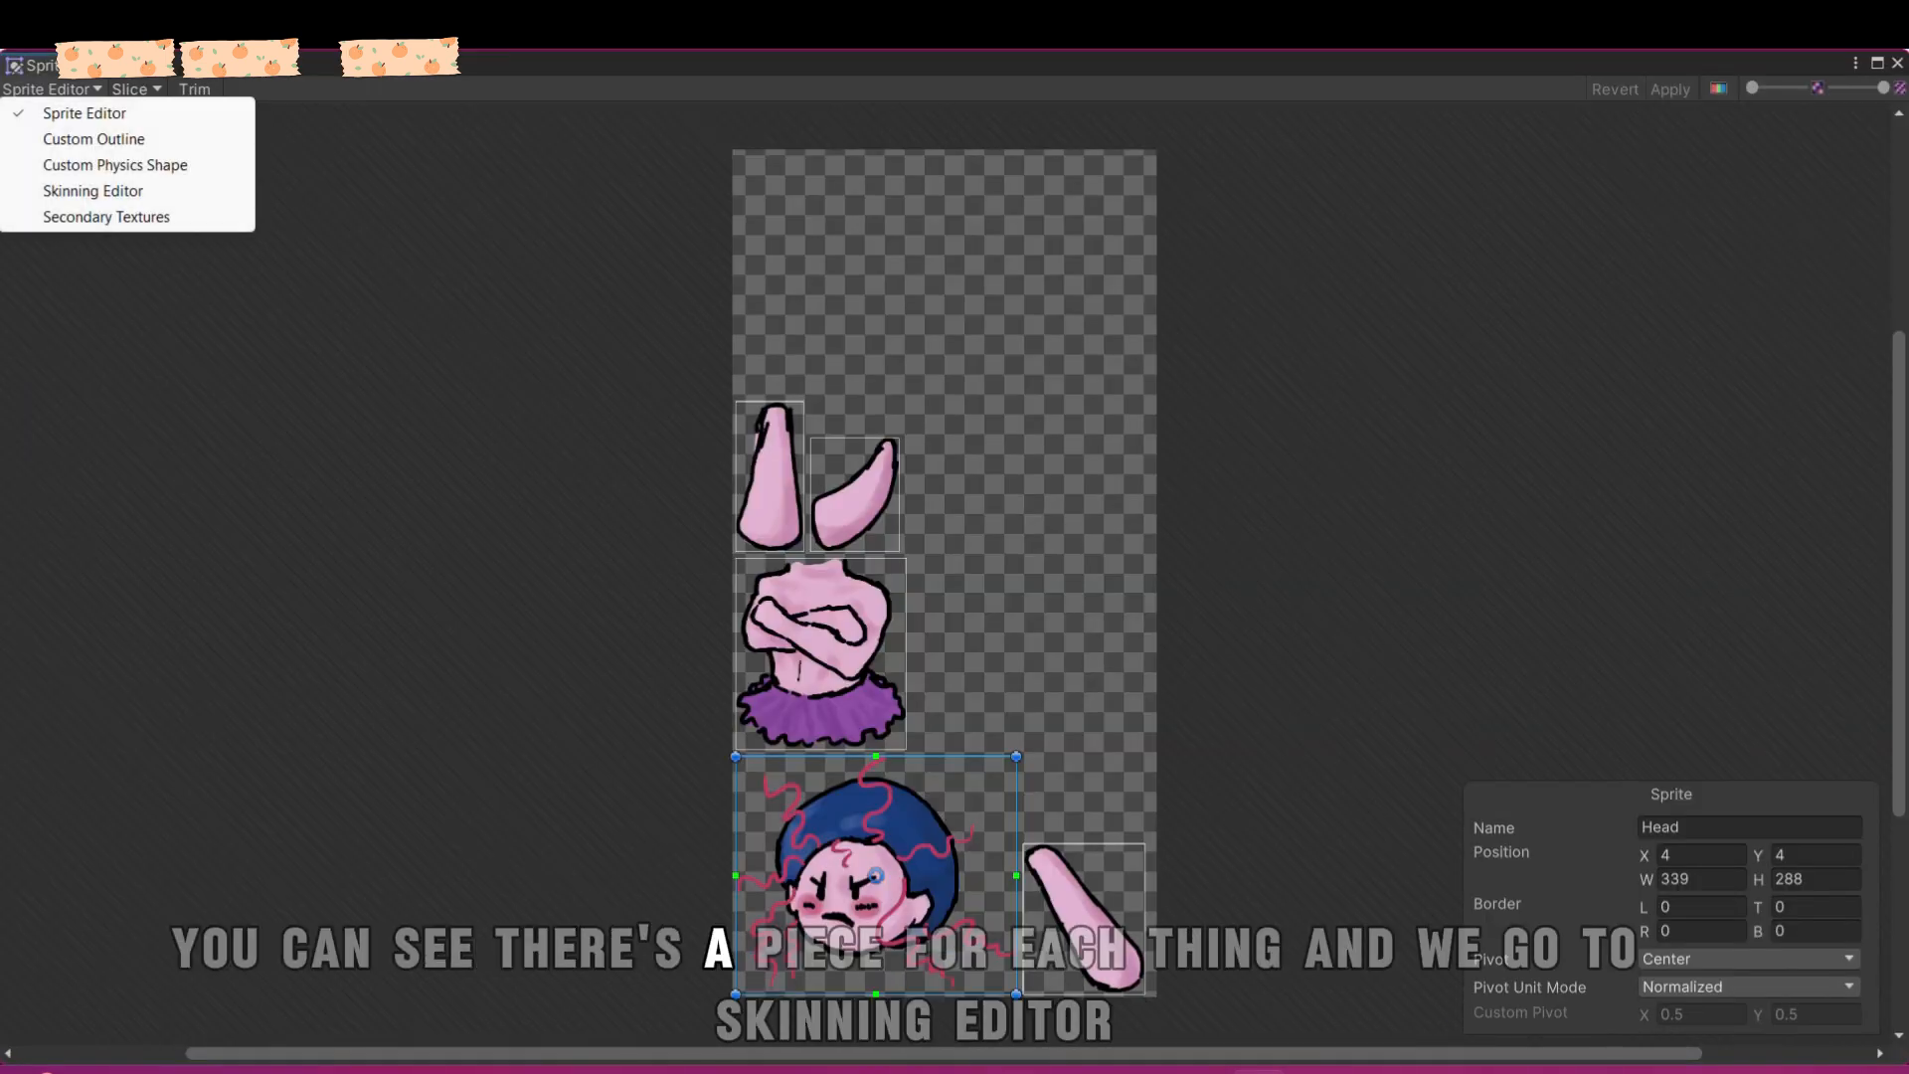
{"action": "left_click", "coordinate": [93, 191]}
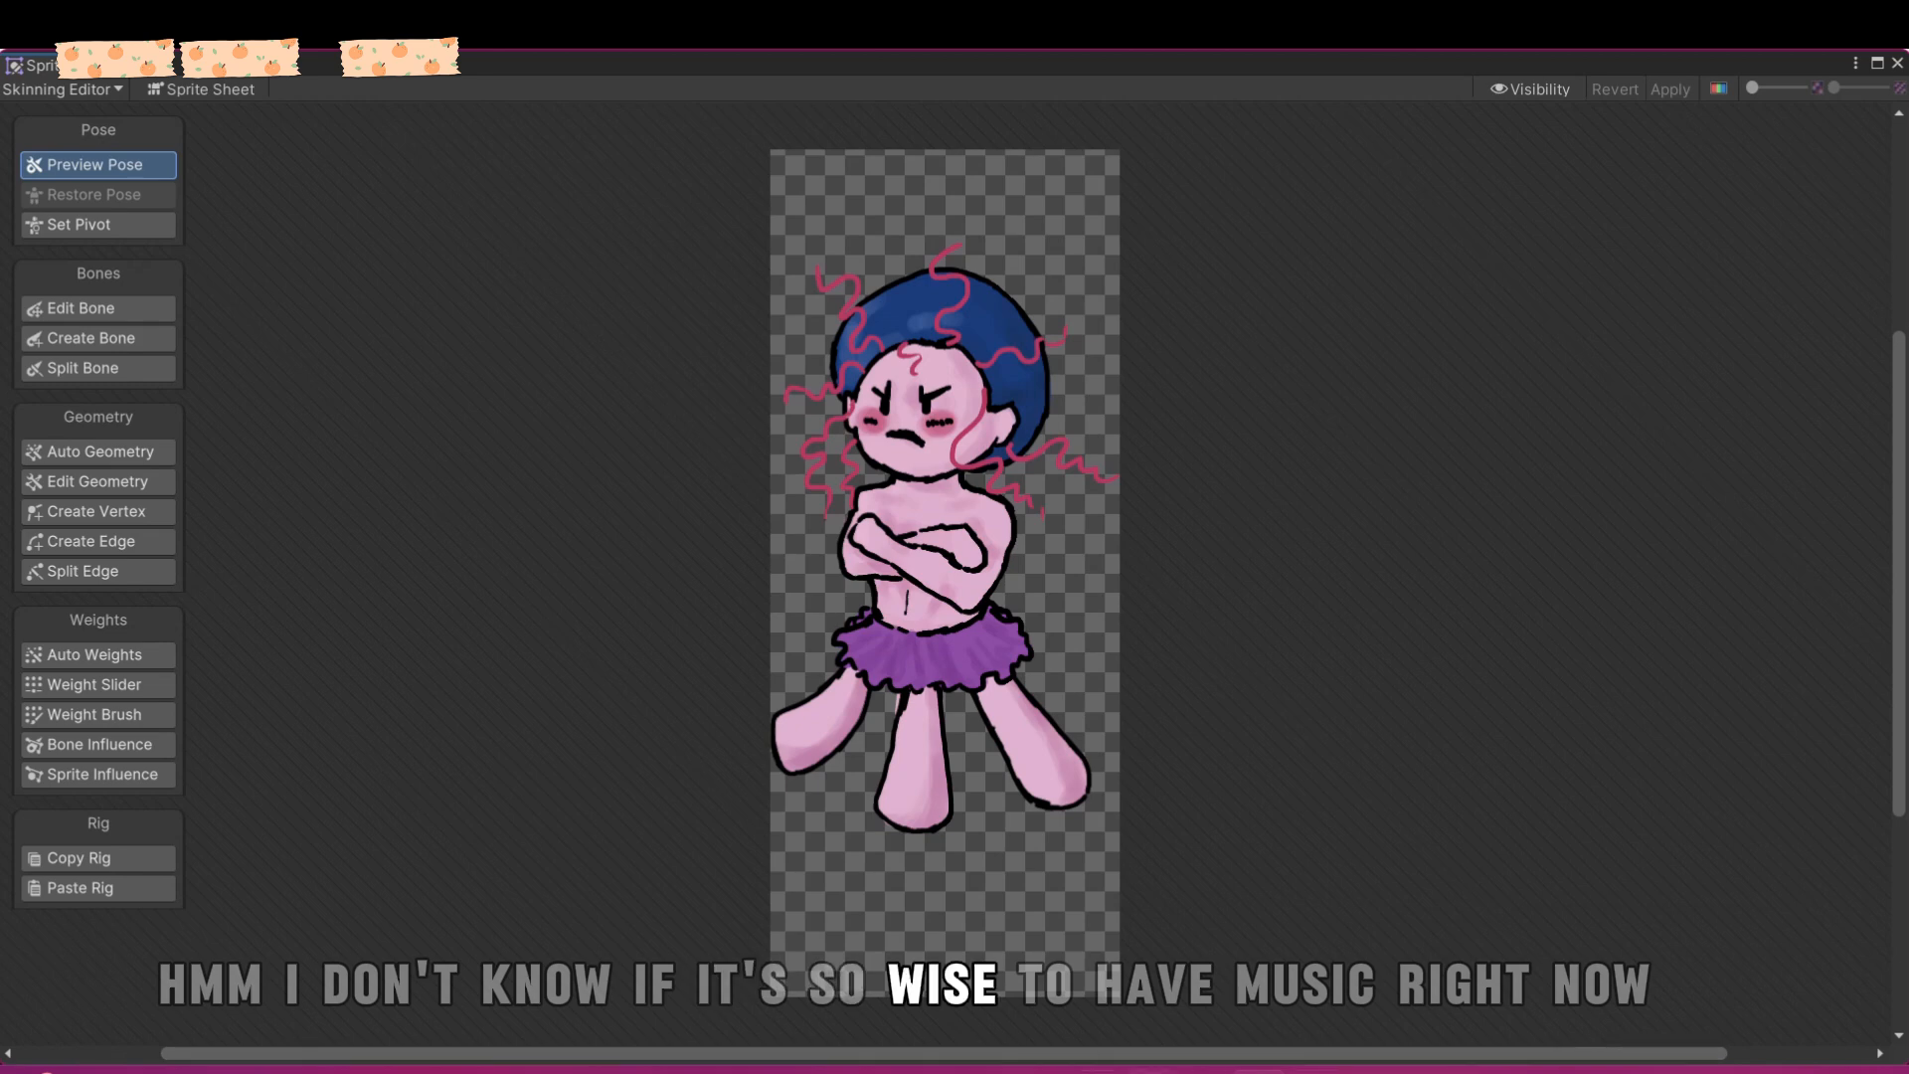
{"action": "mouse_move", "coordinate": [1094, 1072]}
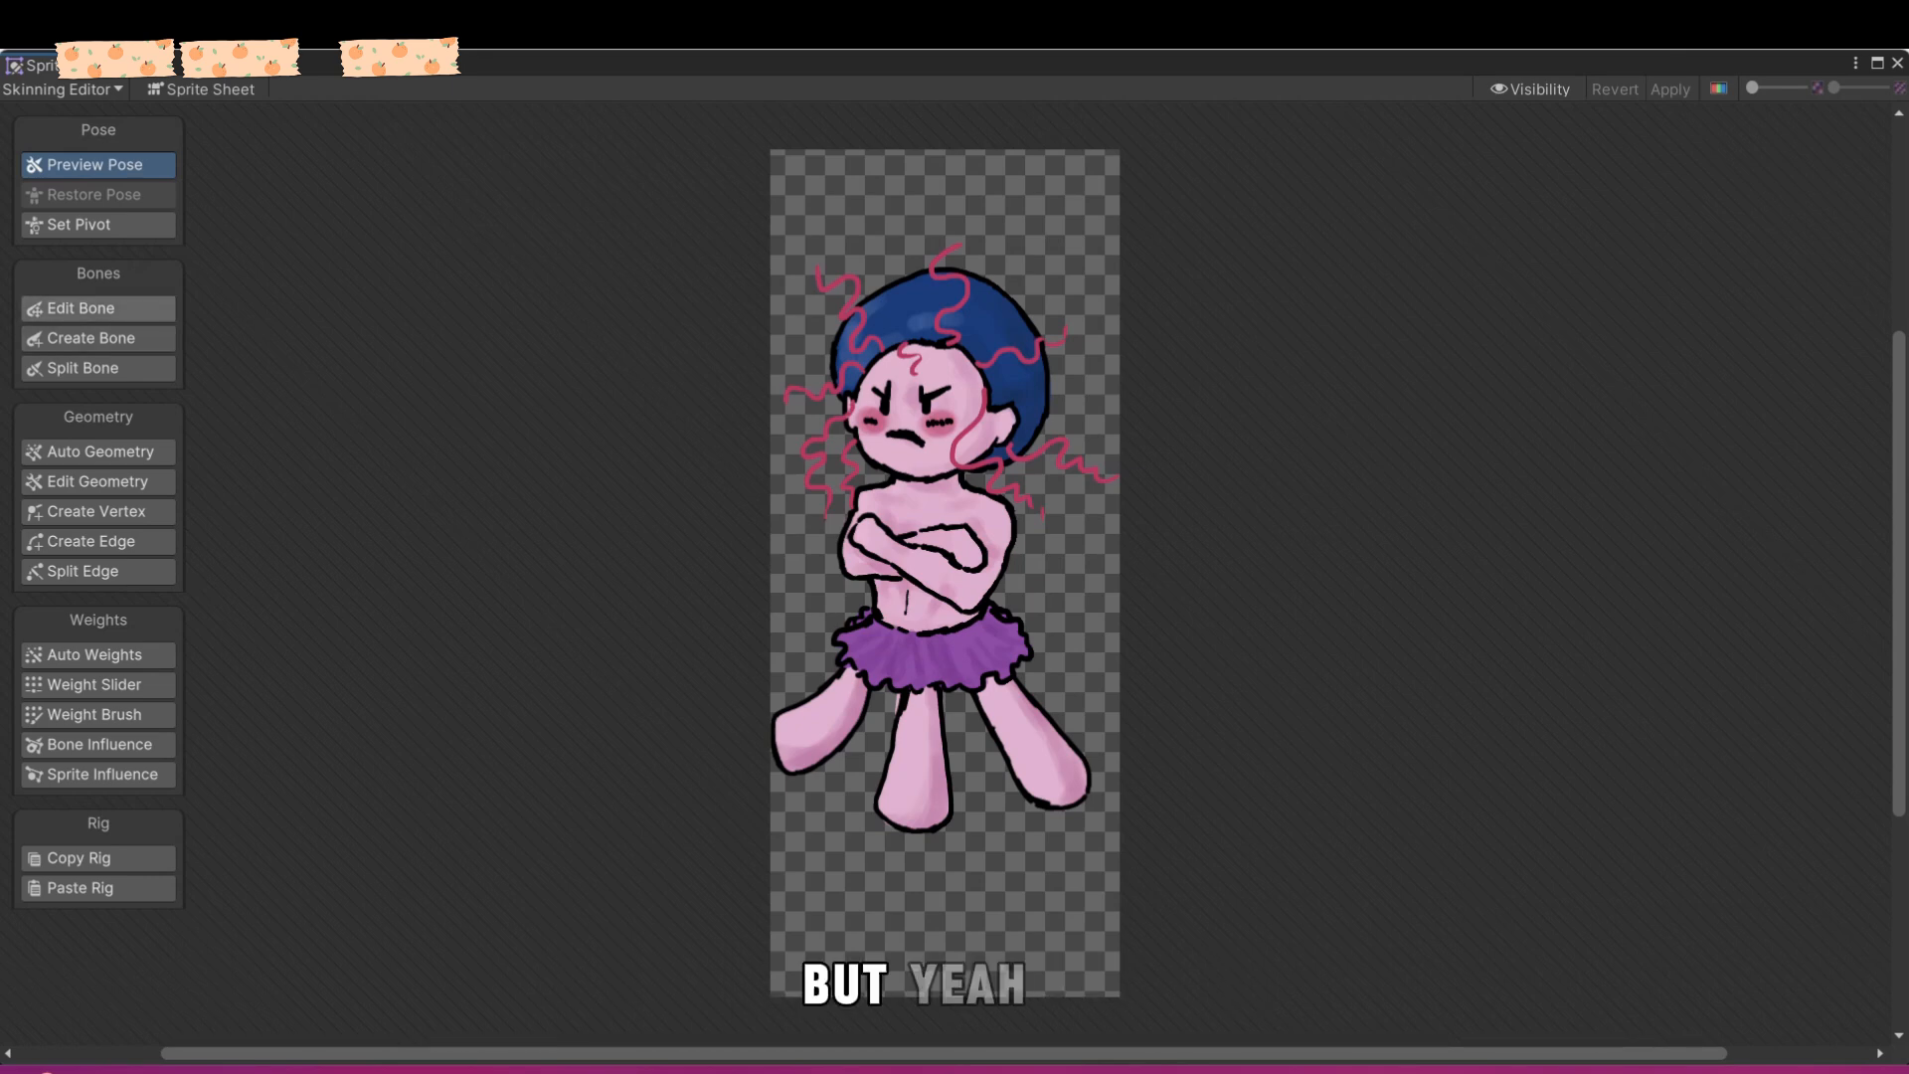
- Create a chain of three bones running from the skirt through the chest and neck to the top of the head
{"action": "left_click", "coordinate": [91, 339]}
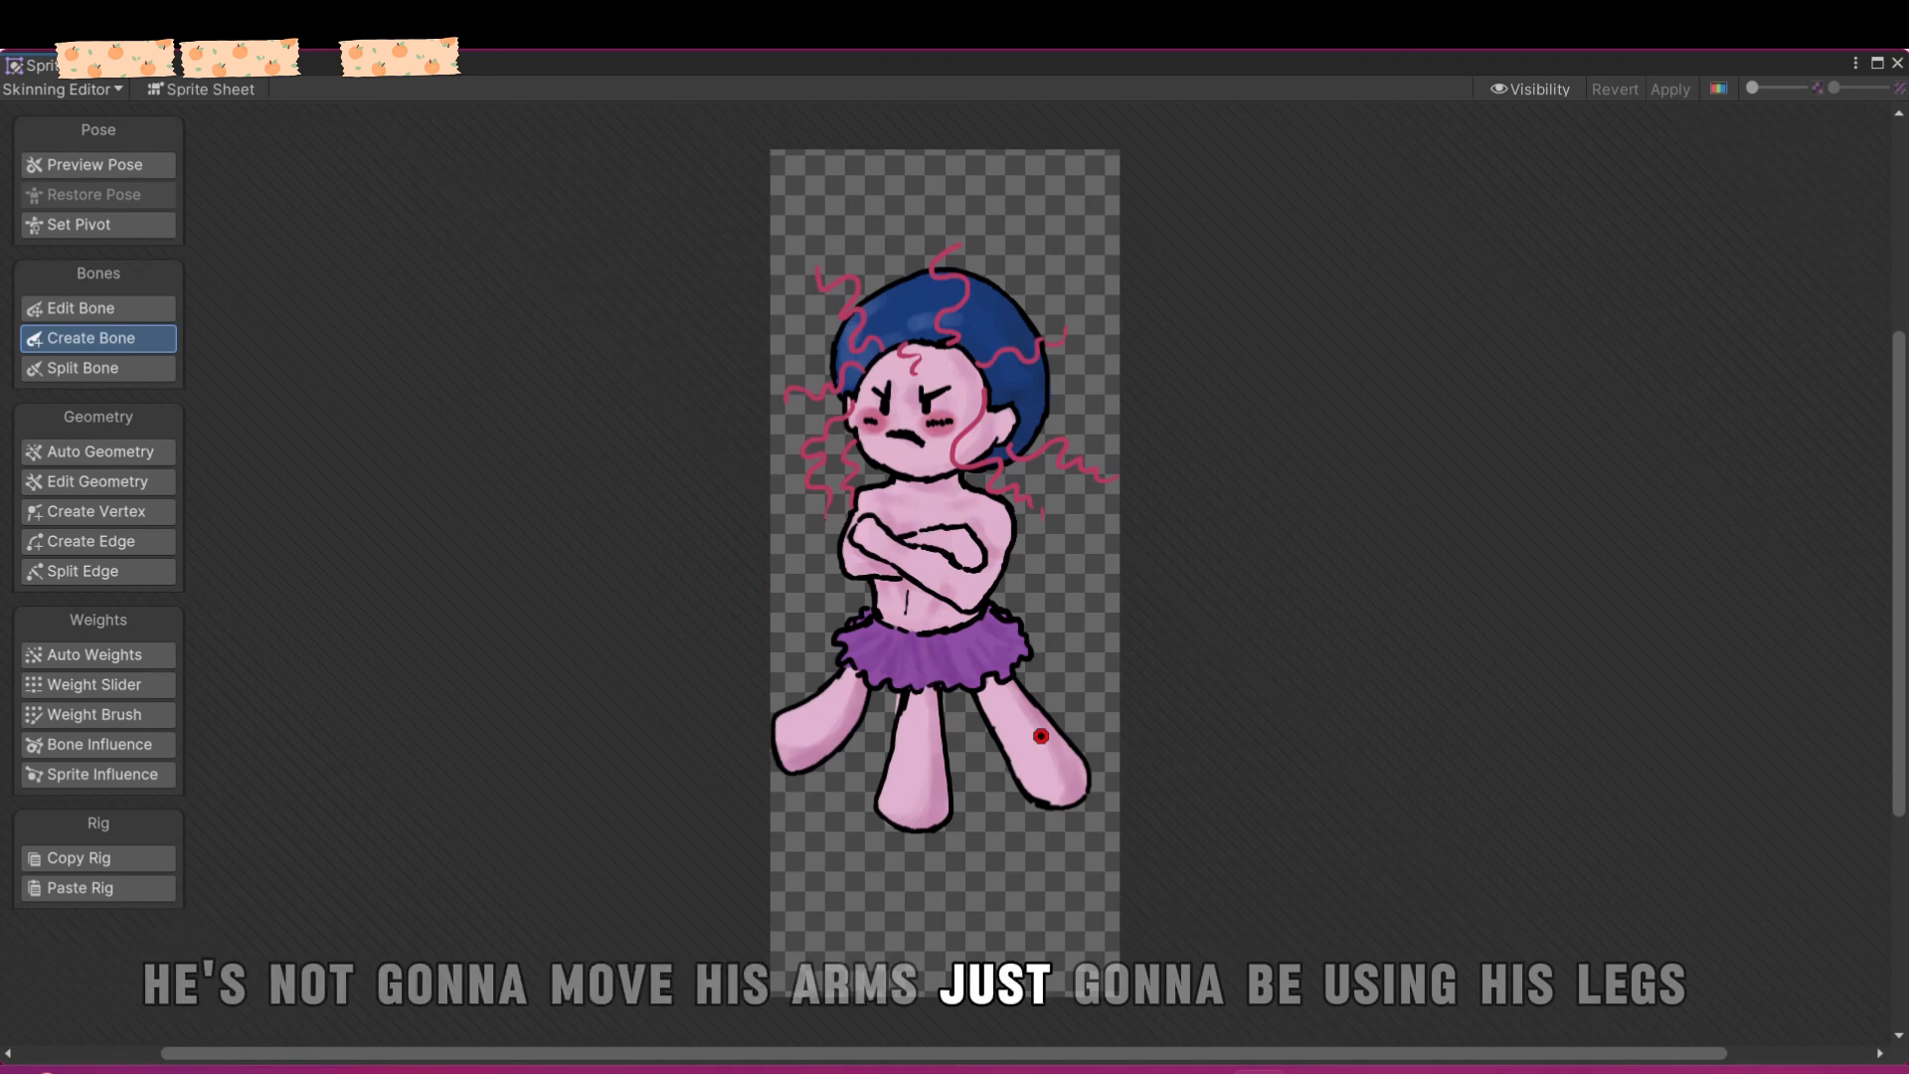
{"action": "left_click", "coordinate": [919, 655]}
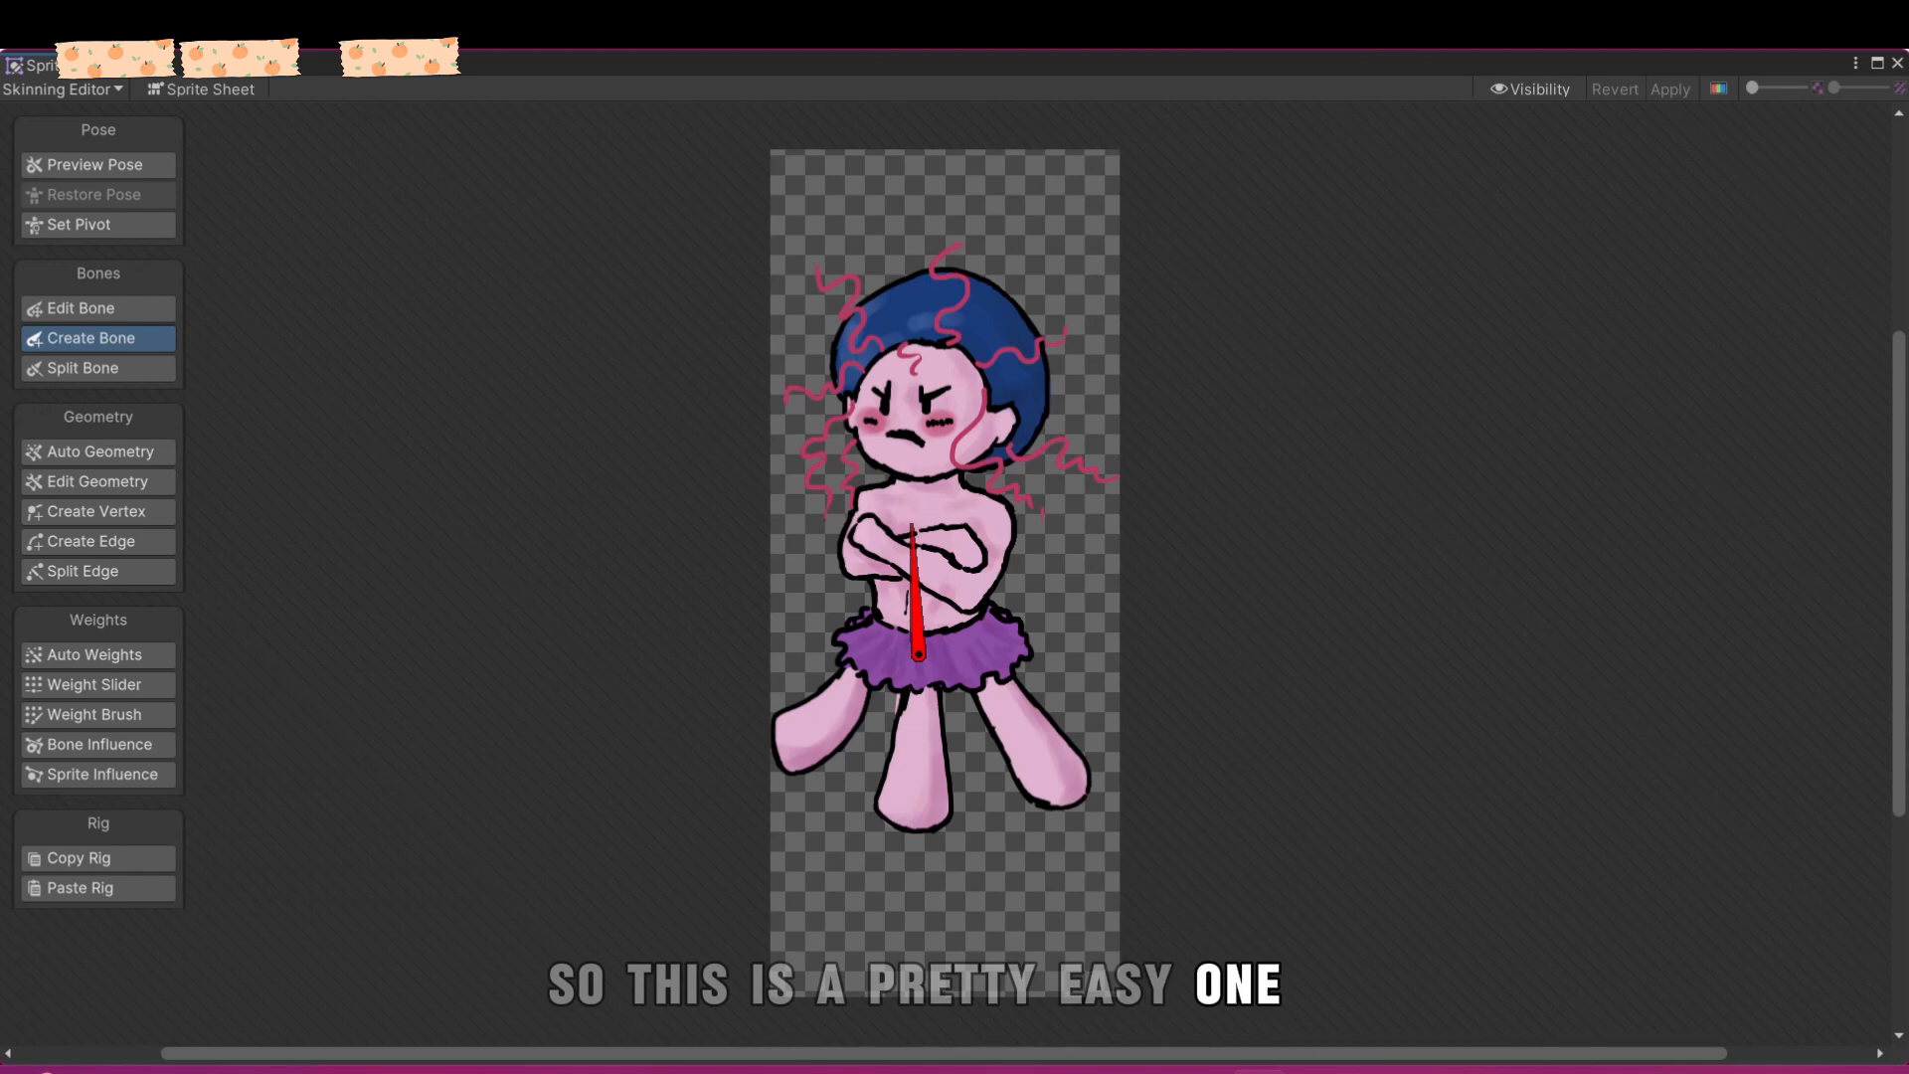
{"action": "left_click", "coordinate": [919, 467]}
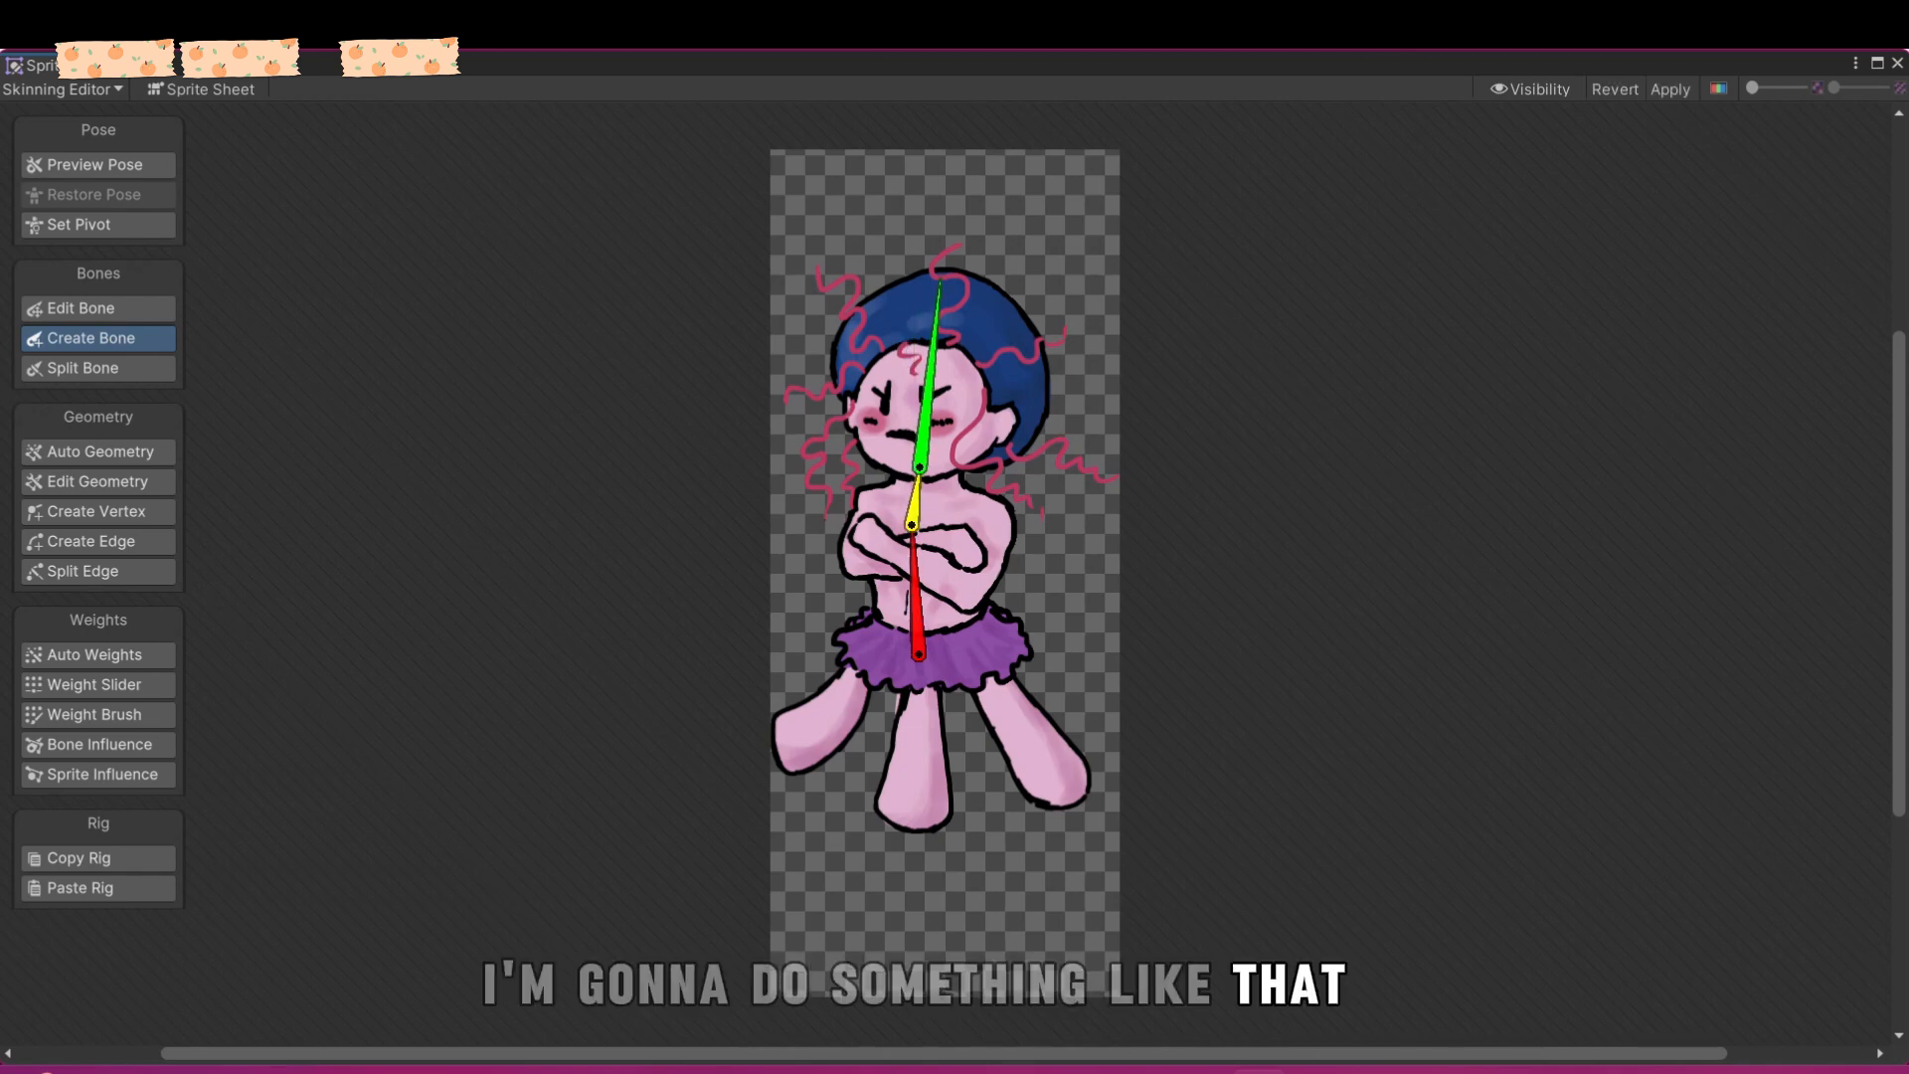
{"action": "left_click", "coordinate": [937, 261]}
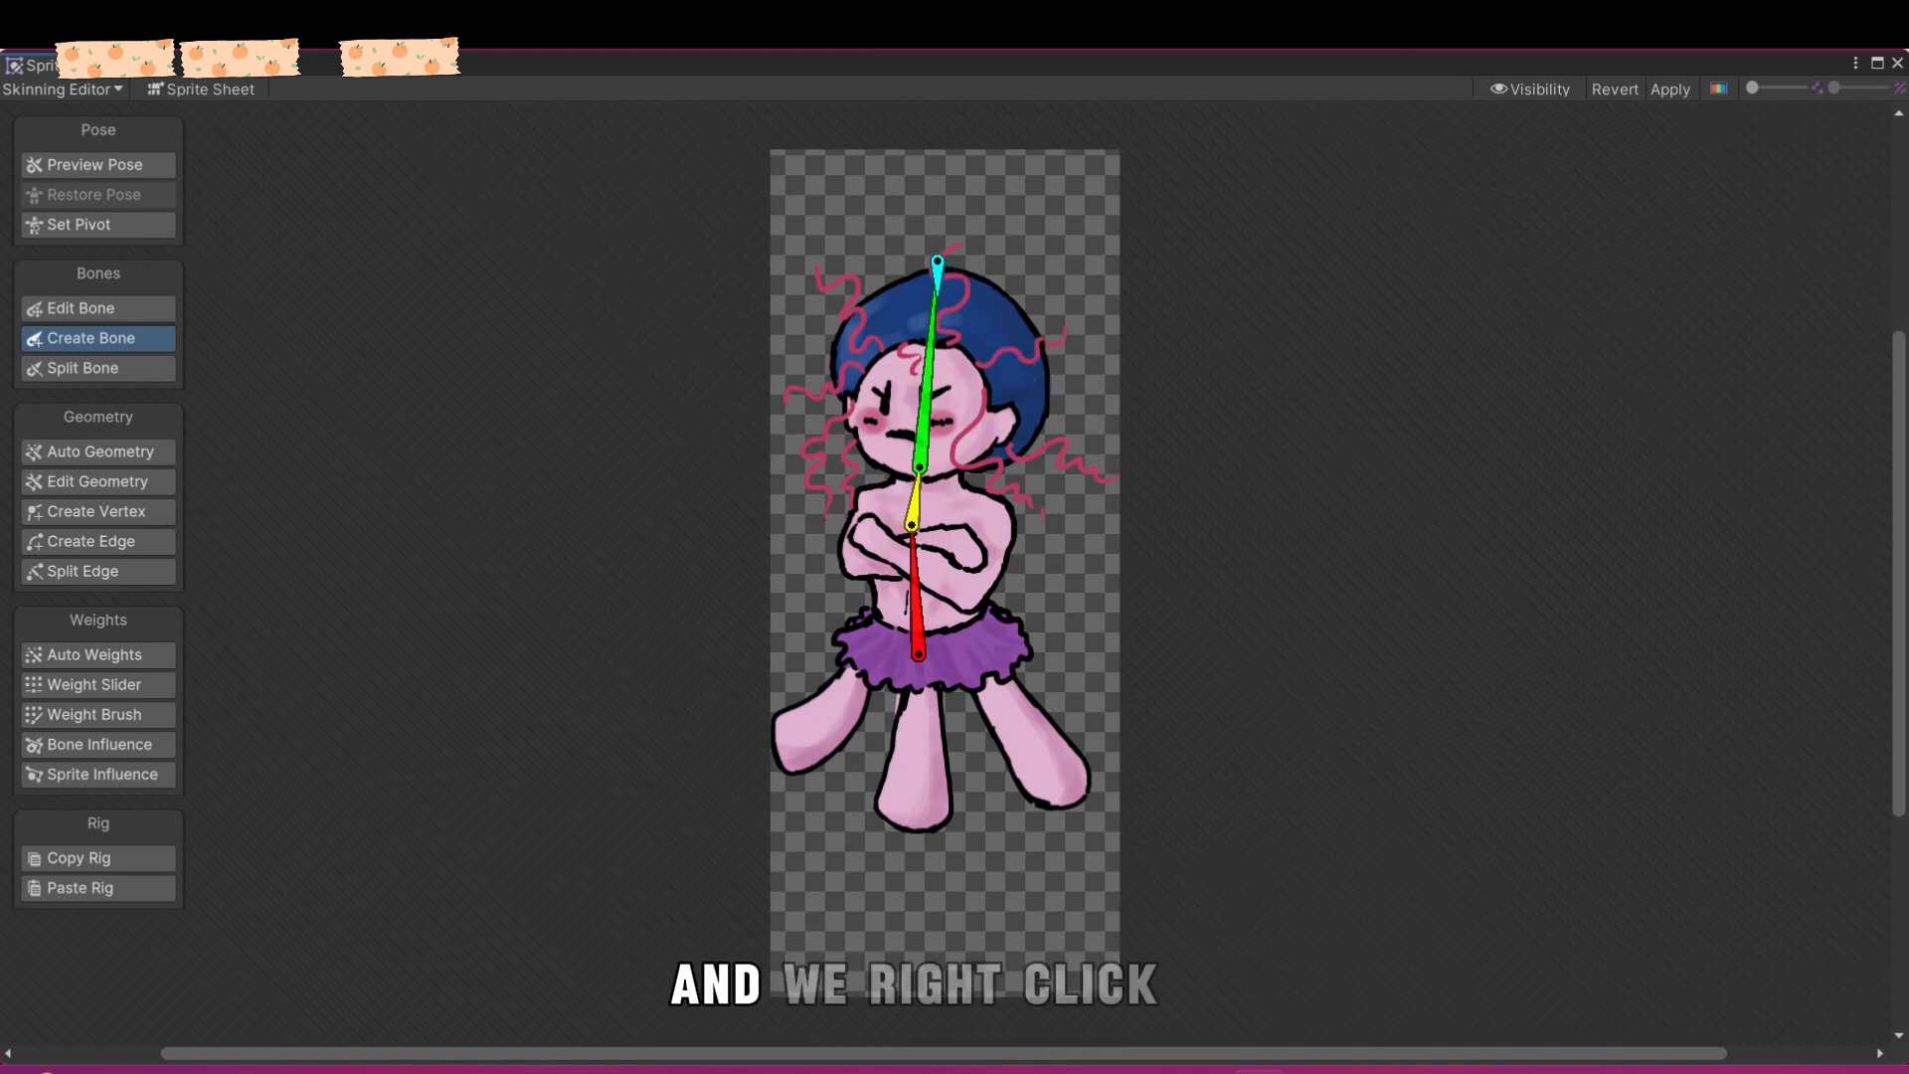
{"action": "right_click", "coordinate": [936, 261]}
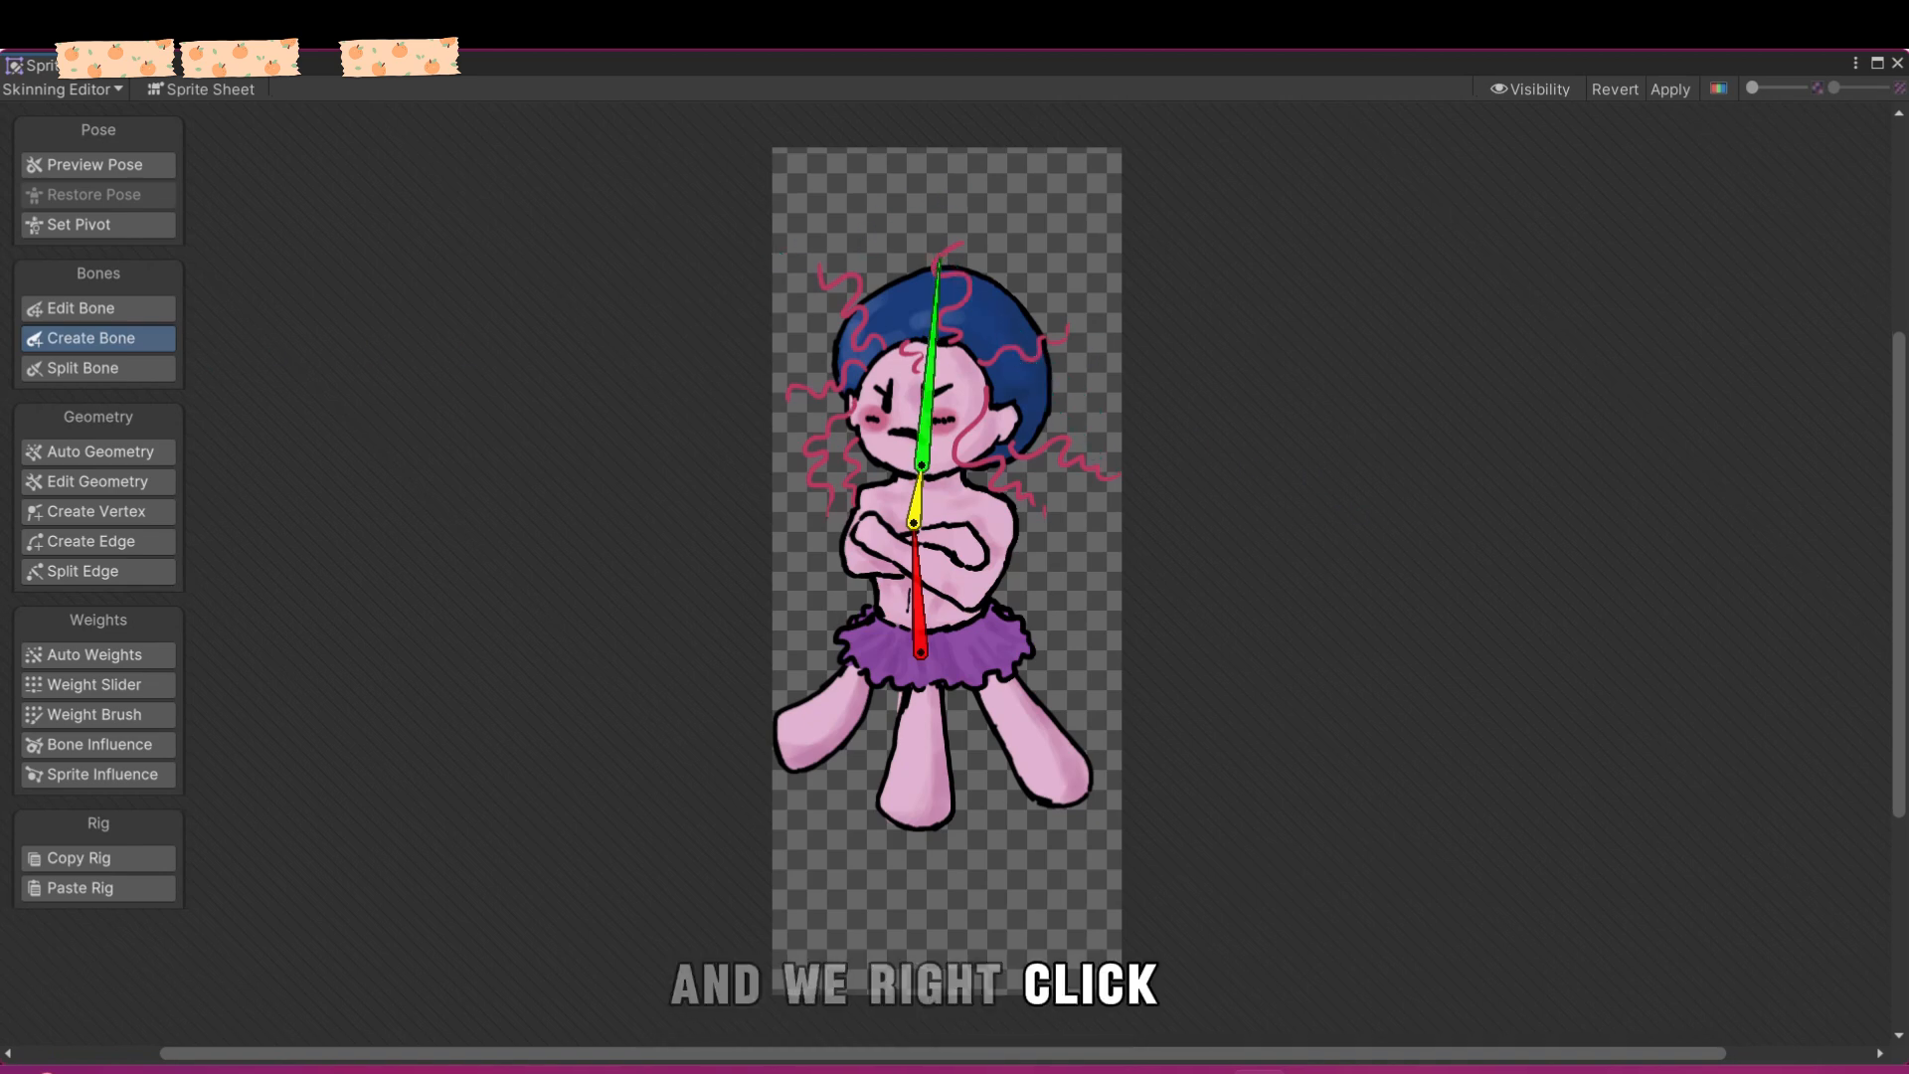
- Edit the spine bones so the joint at the crossed arms and the base joint in the skirt line up vertically
{"action": "key", "text": "shift+w"}
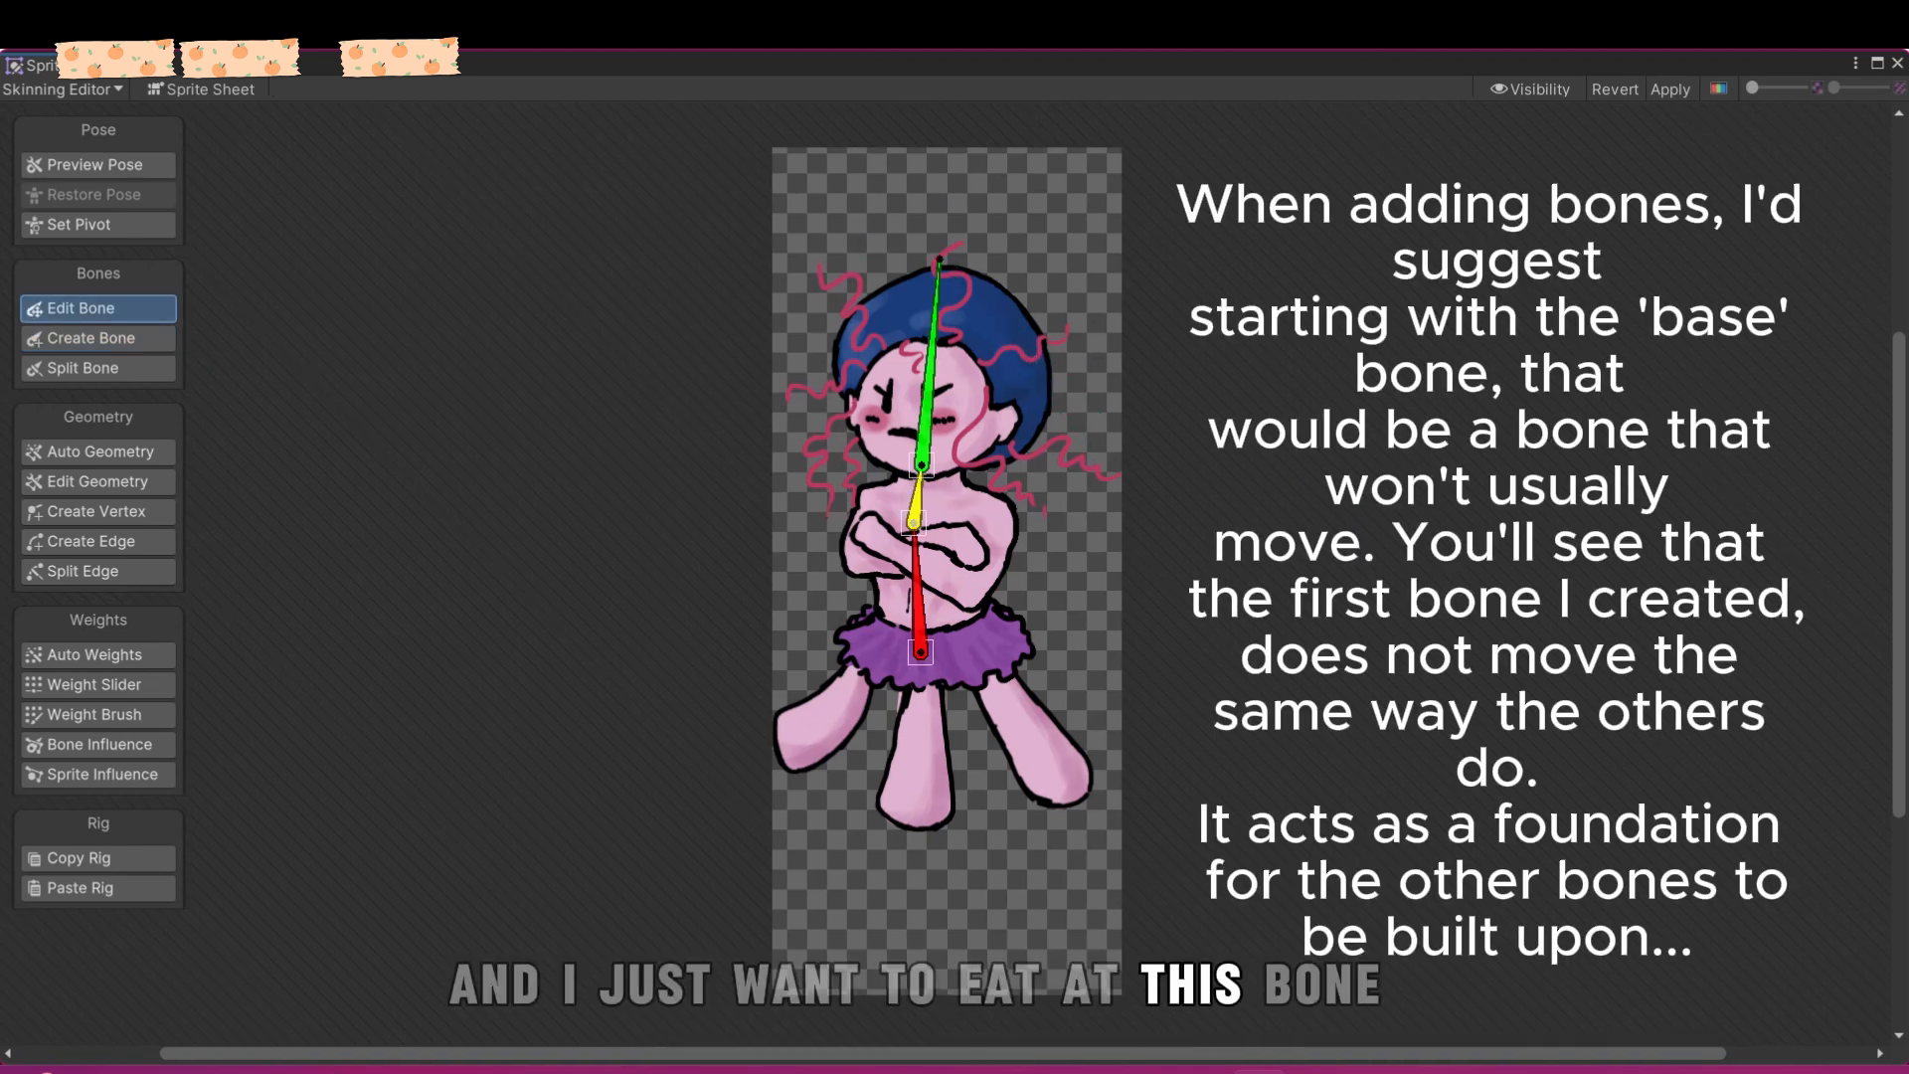
{"action": "left_click_drag", "start_coordinate": [913, 522], "coordinate": [920, 529]}
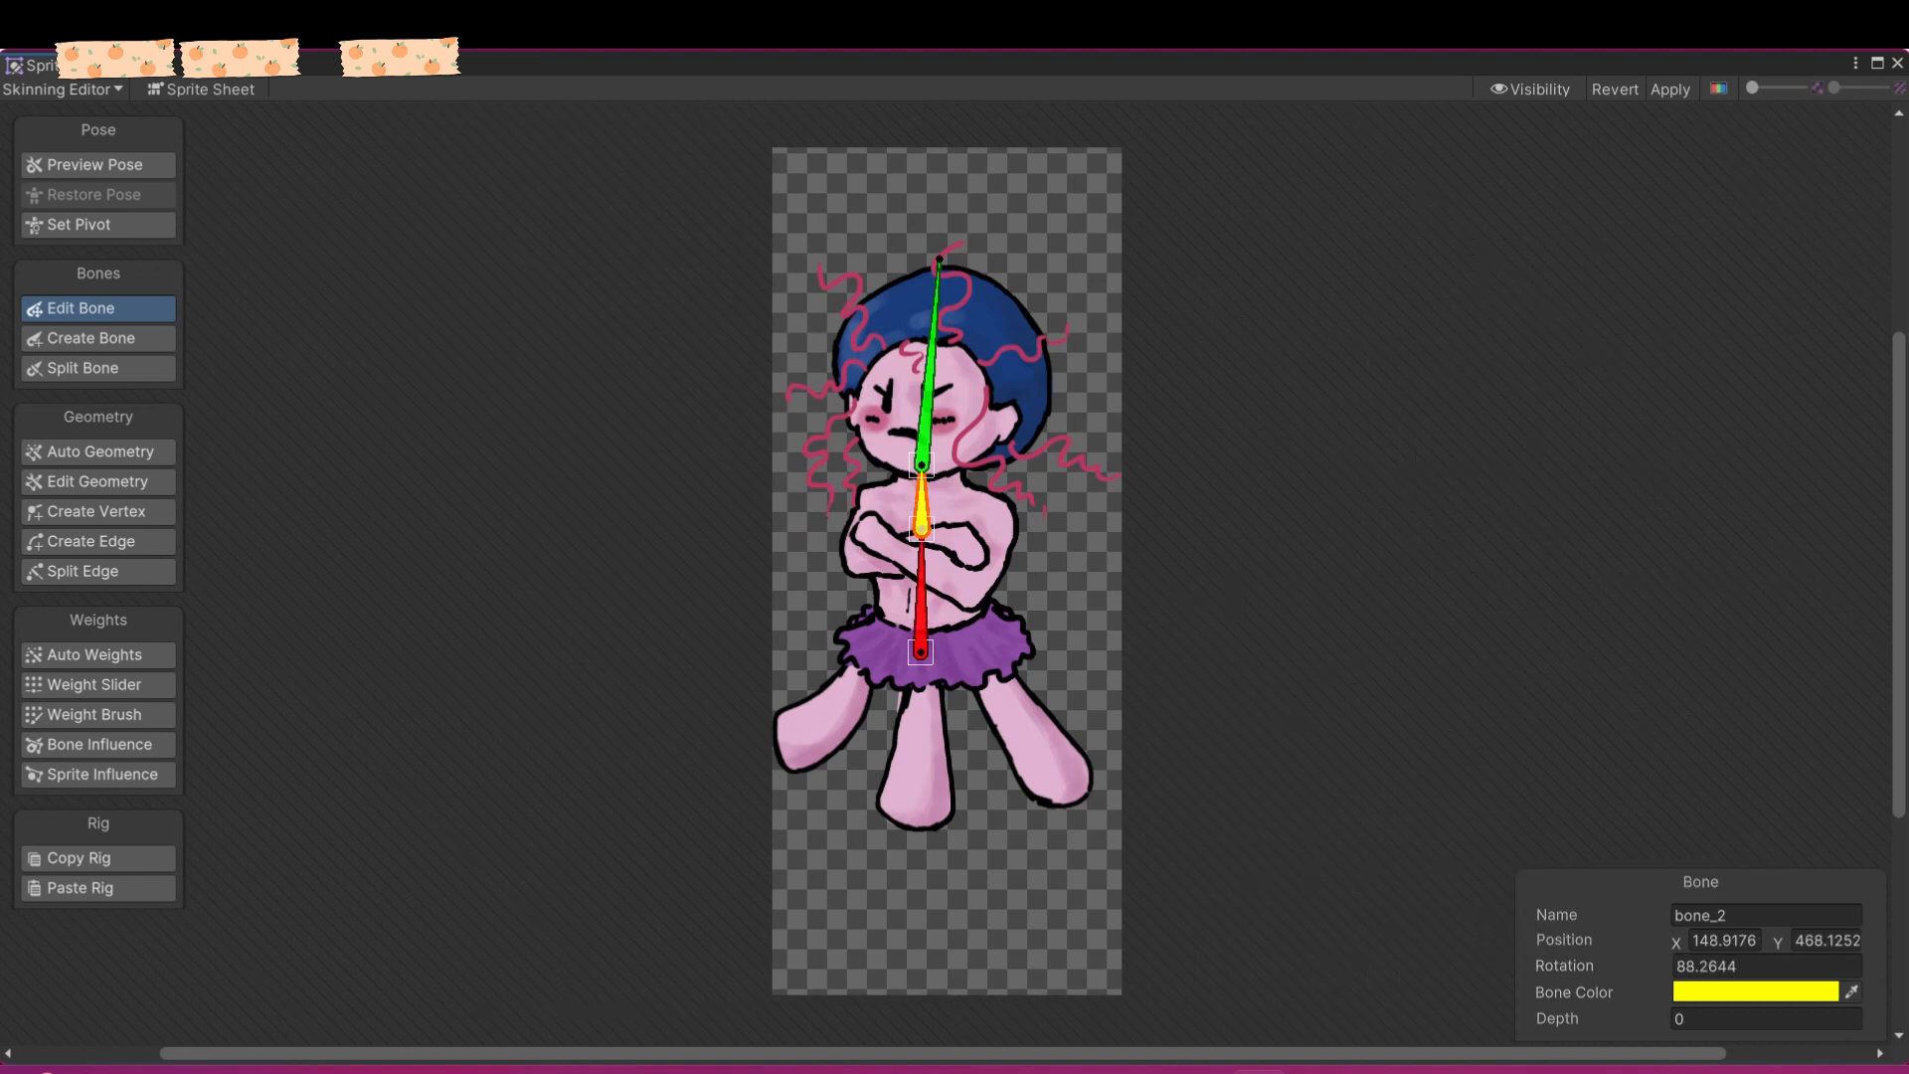
{"action": "left_click_drag", "start_coordinate": [921, 652], "coordinate": [922, 653]}
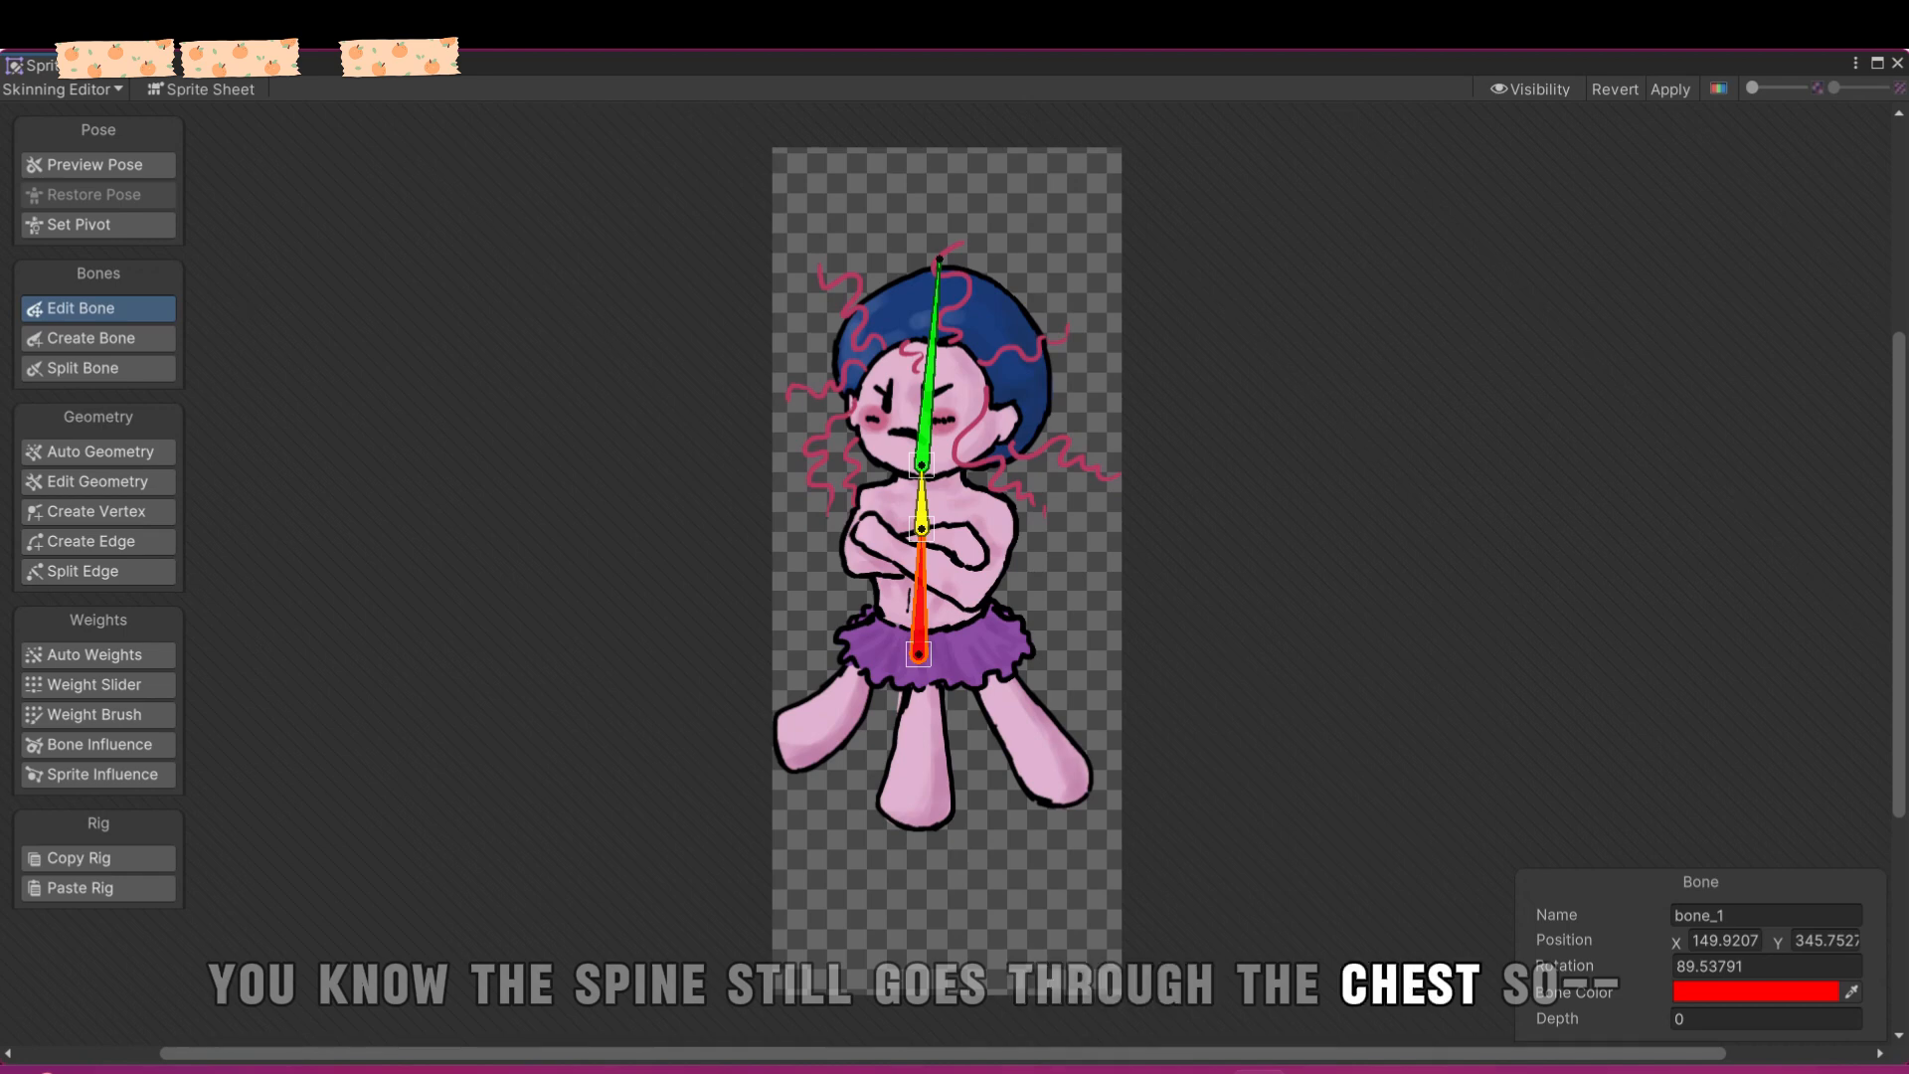
- Create a two-bone chain down the right leg from the skirt to the foot, branching from the base spine bone
{"action": "left_click", "coordinate": [97, 339]}
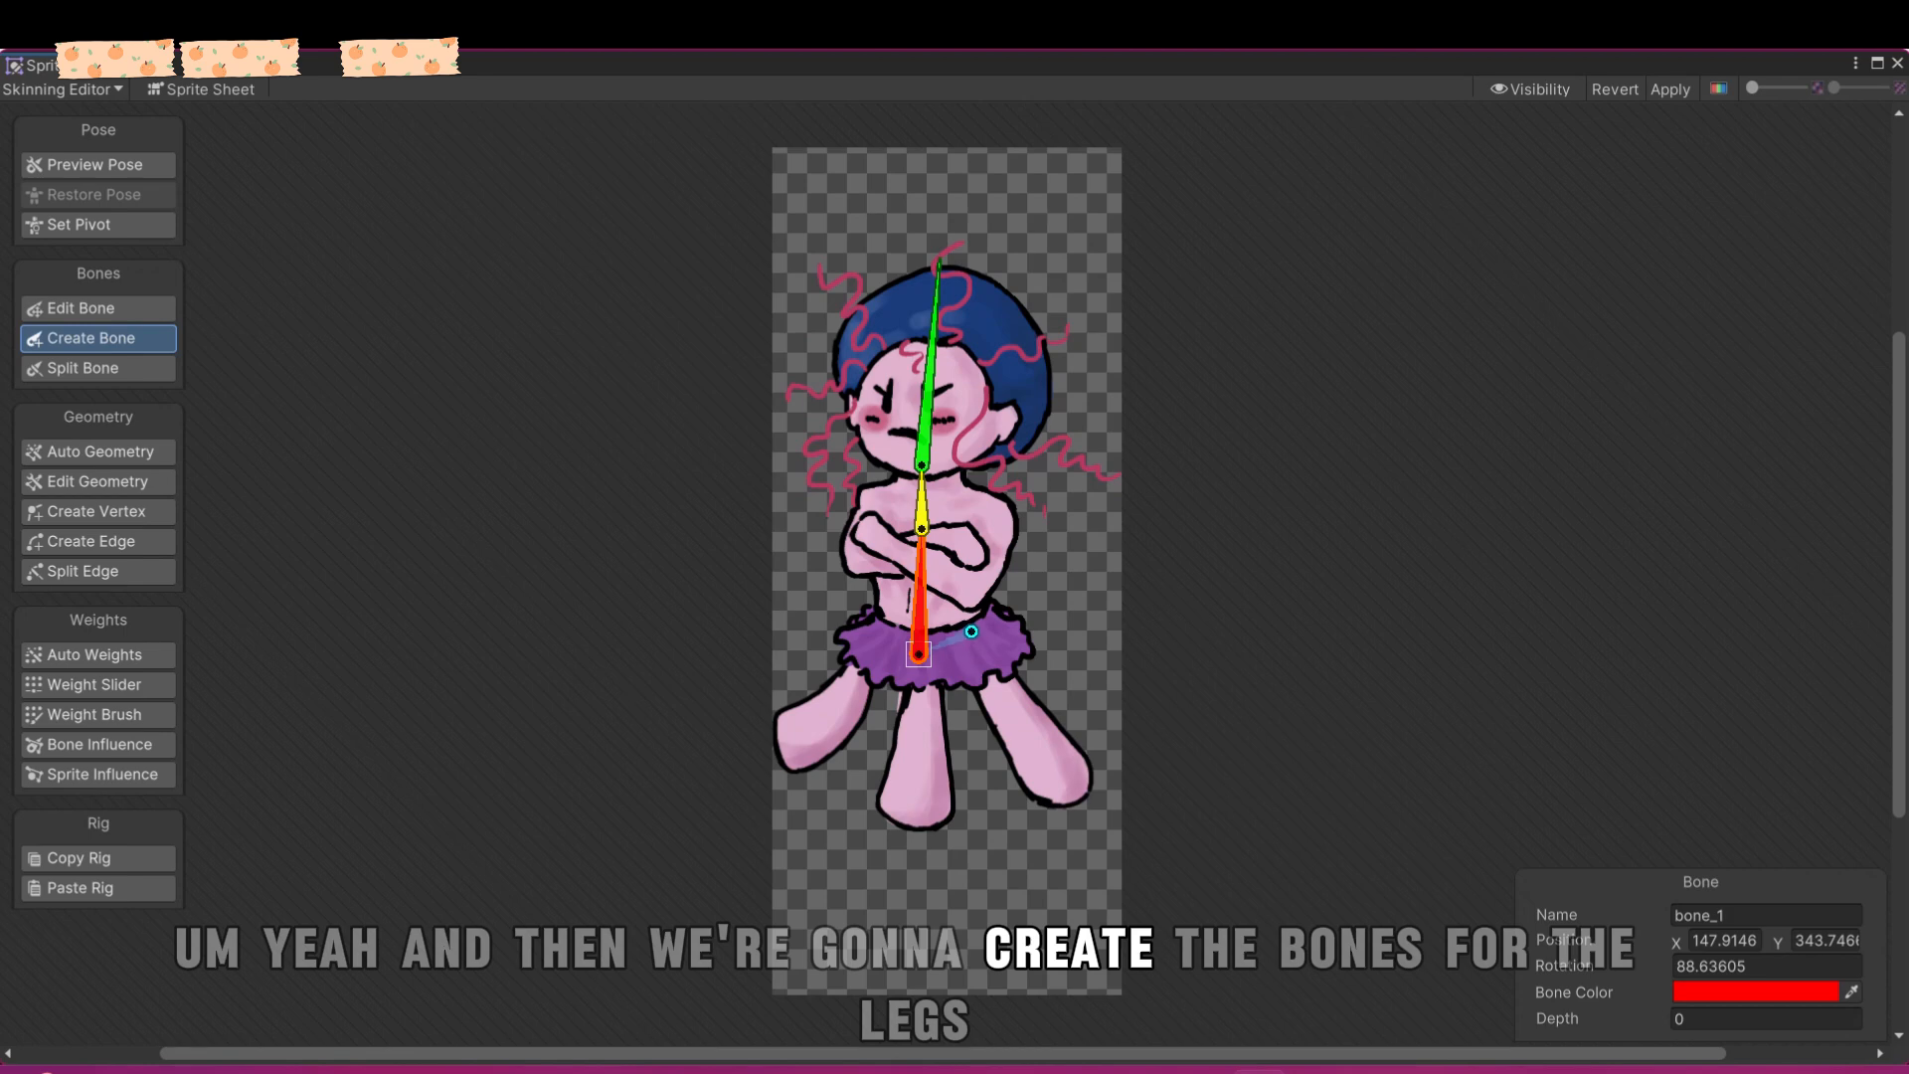
{"action": "left_click", "coordinate": [974, 634]}
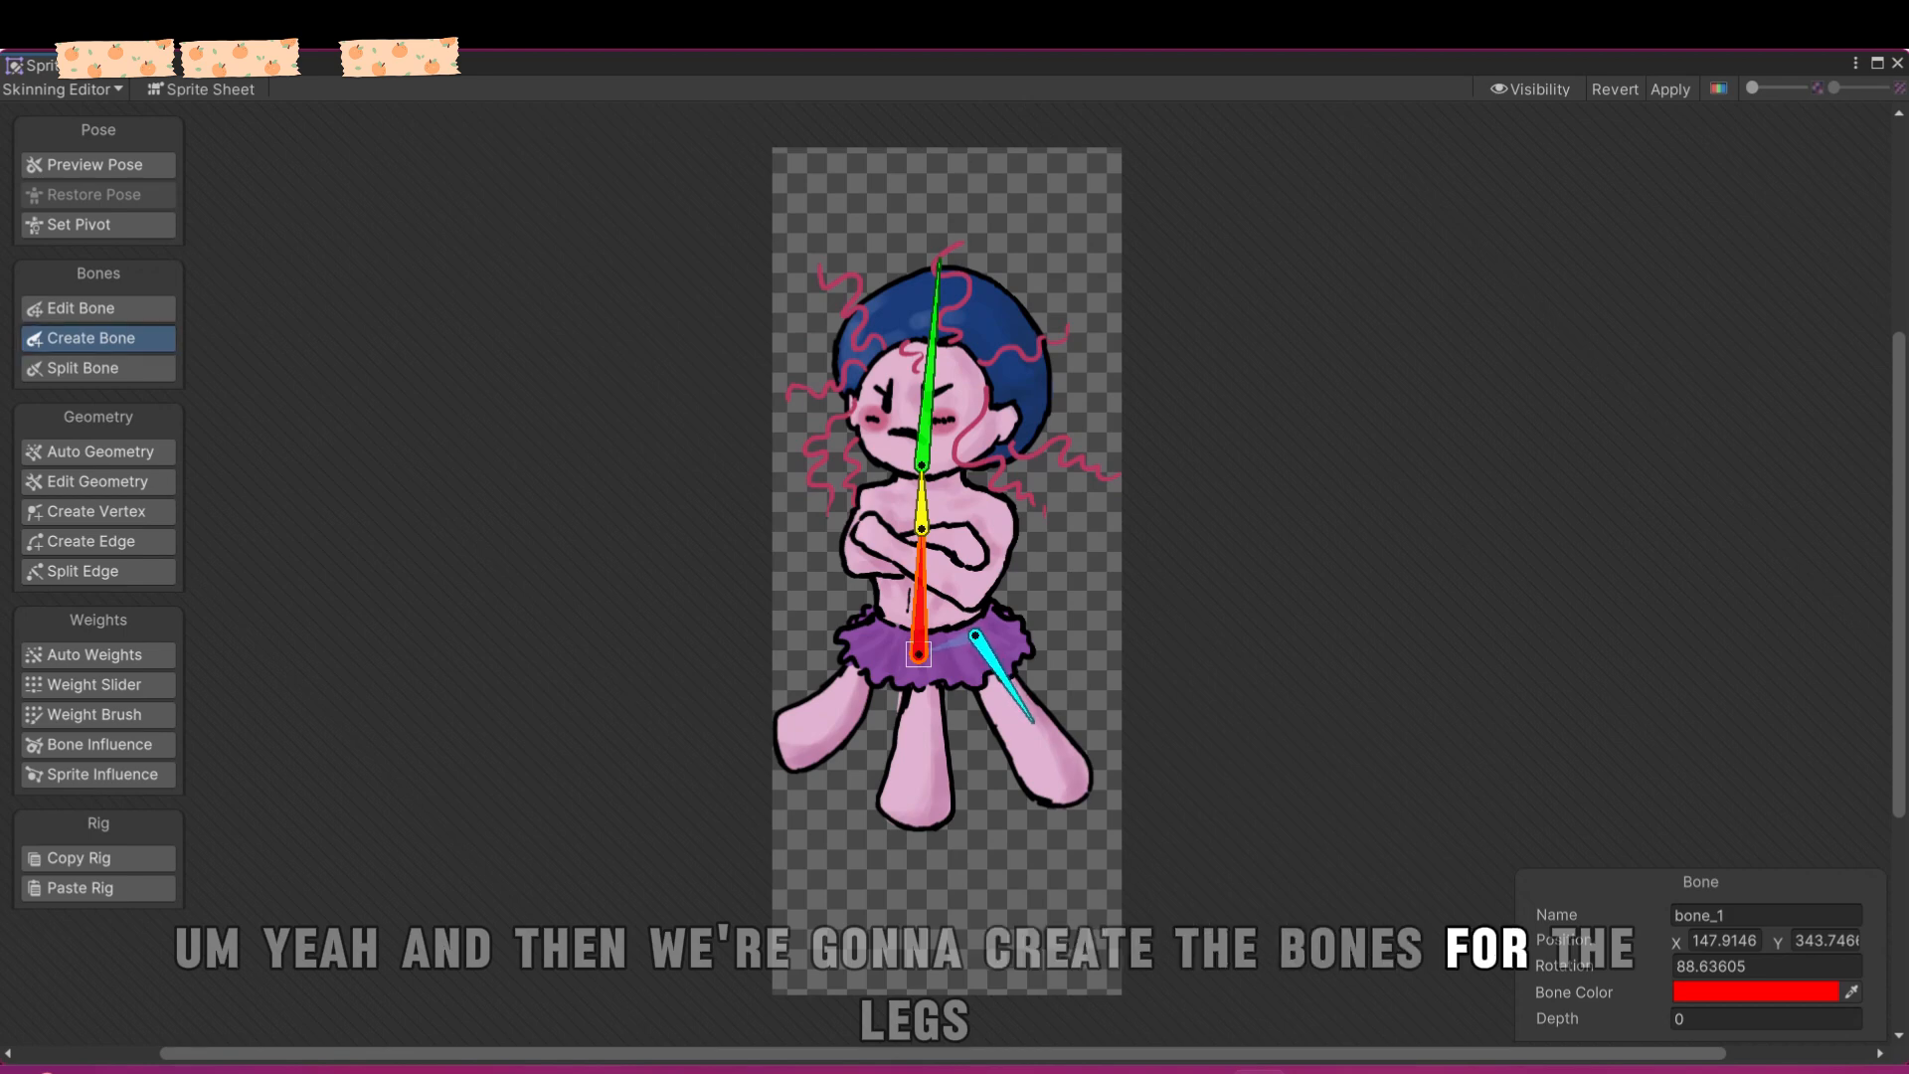
{"action": "left_click", "coordinate": [1021, 714]}
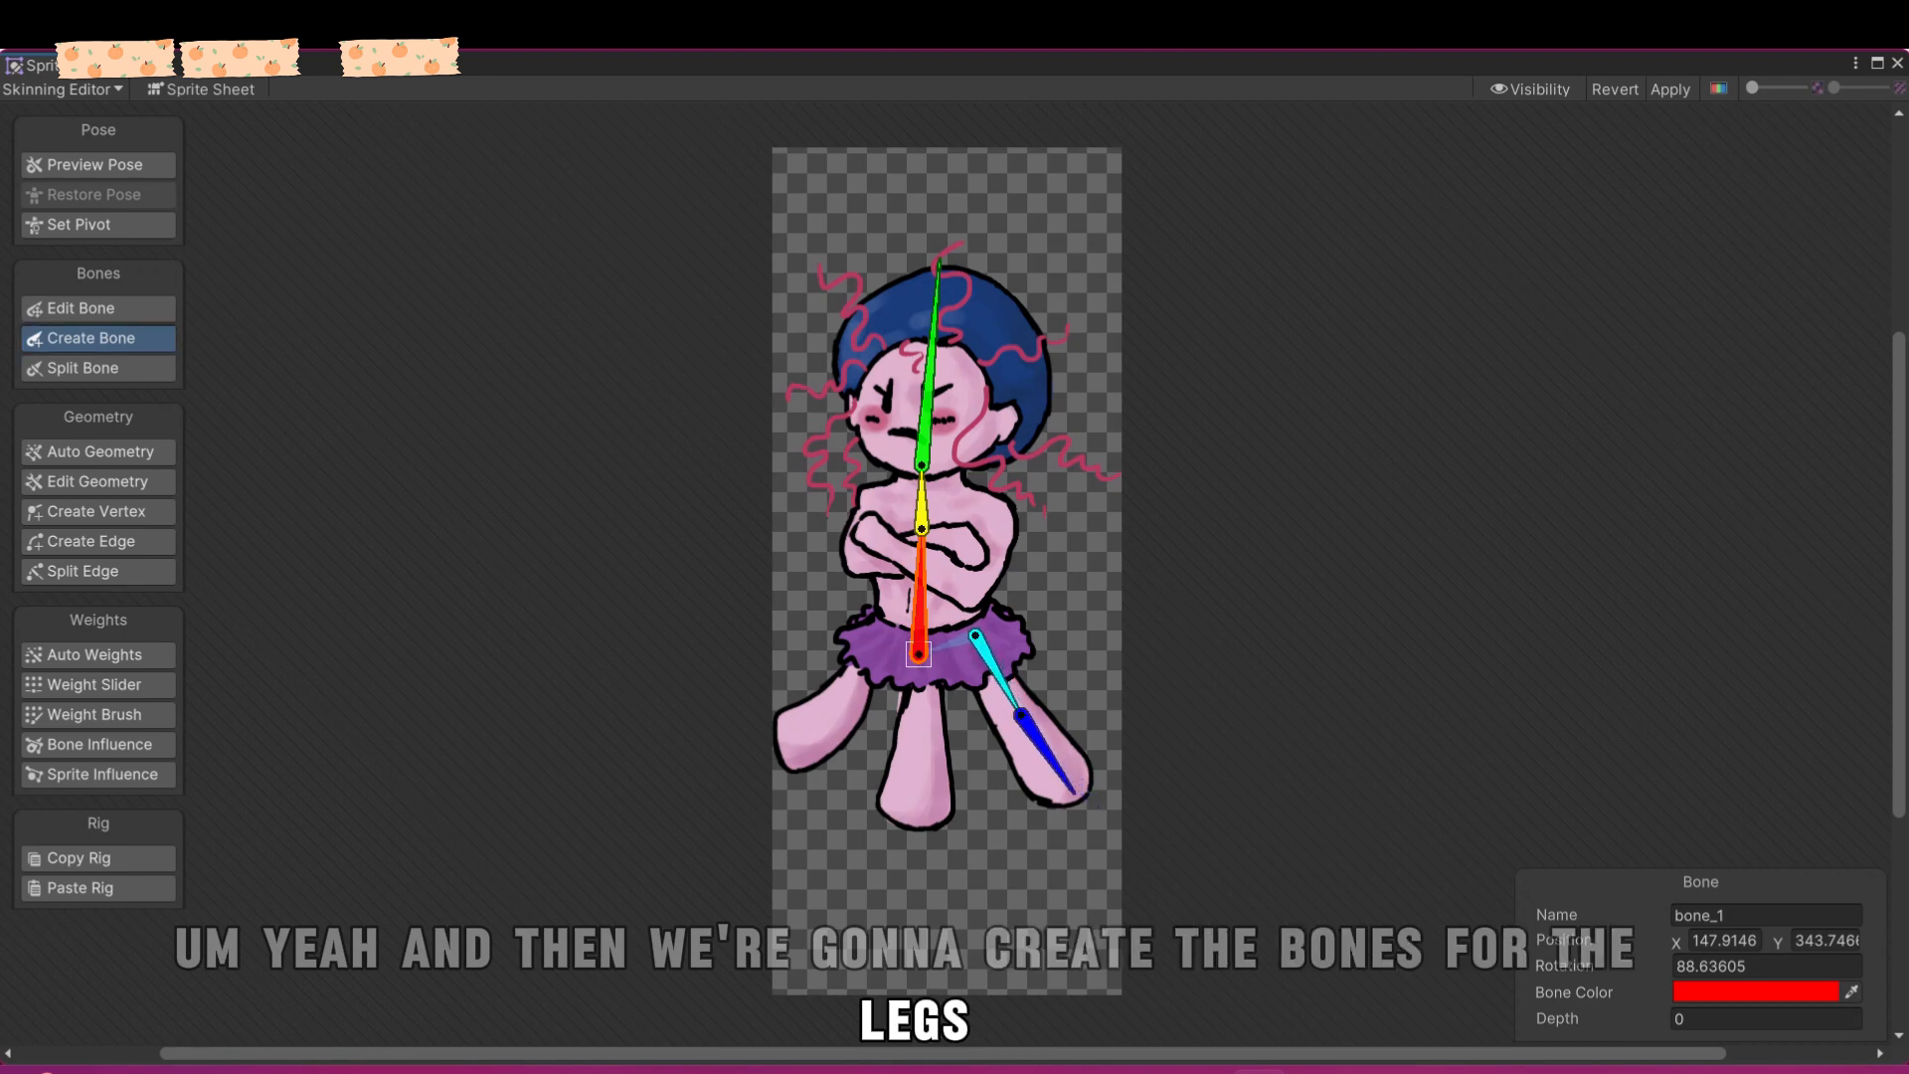
{"action": "left_click", "coordinate": [1074, 792]}
{"action": "right_click", "coordinate": [1074, 793]}
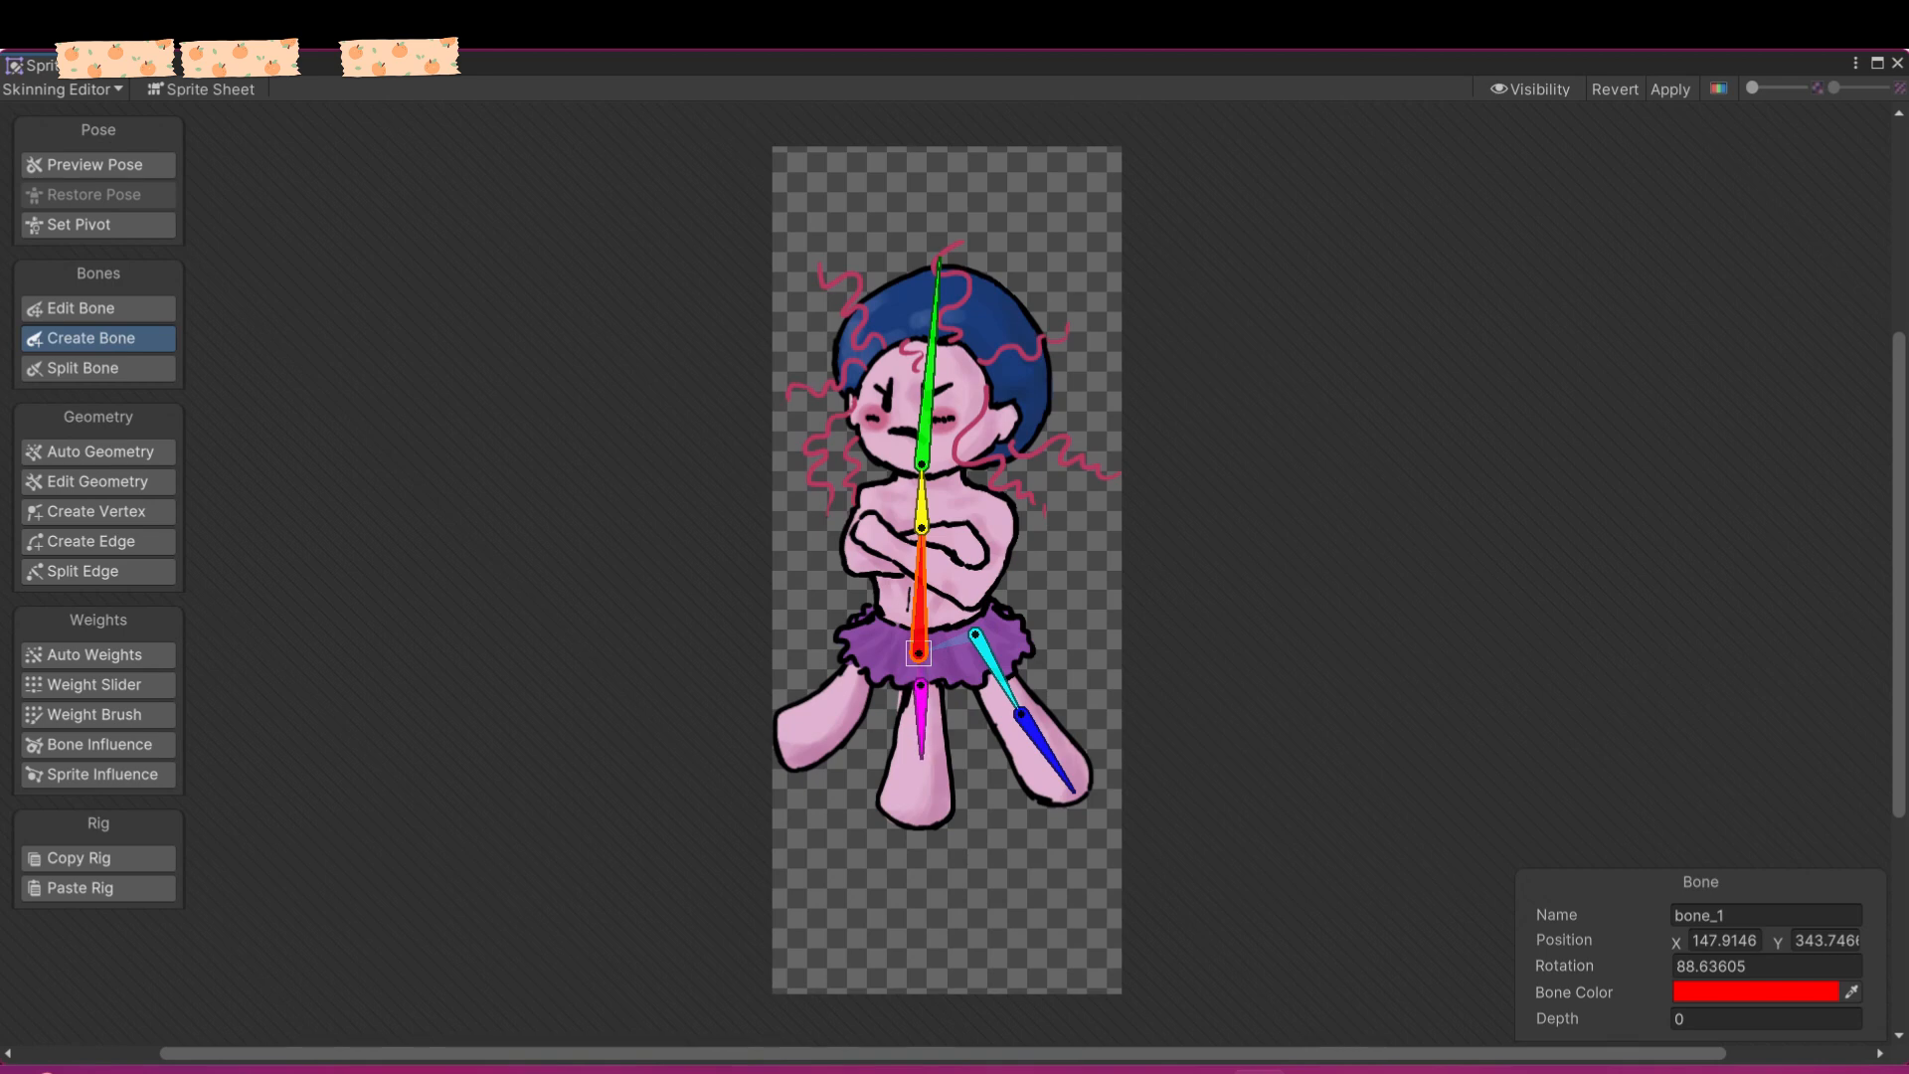
- Create two-bone chains in the middle and left legs, and extend the left leg's upper bone into the skirt
{"action": "left_click", "coordinate": [921, 758]}
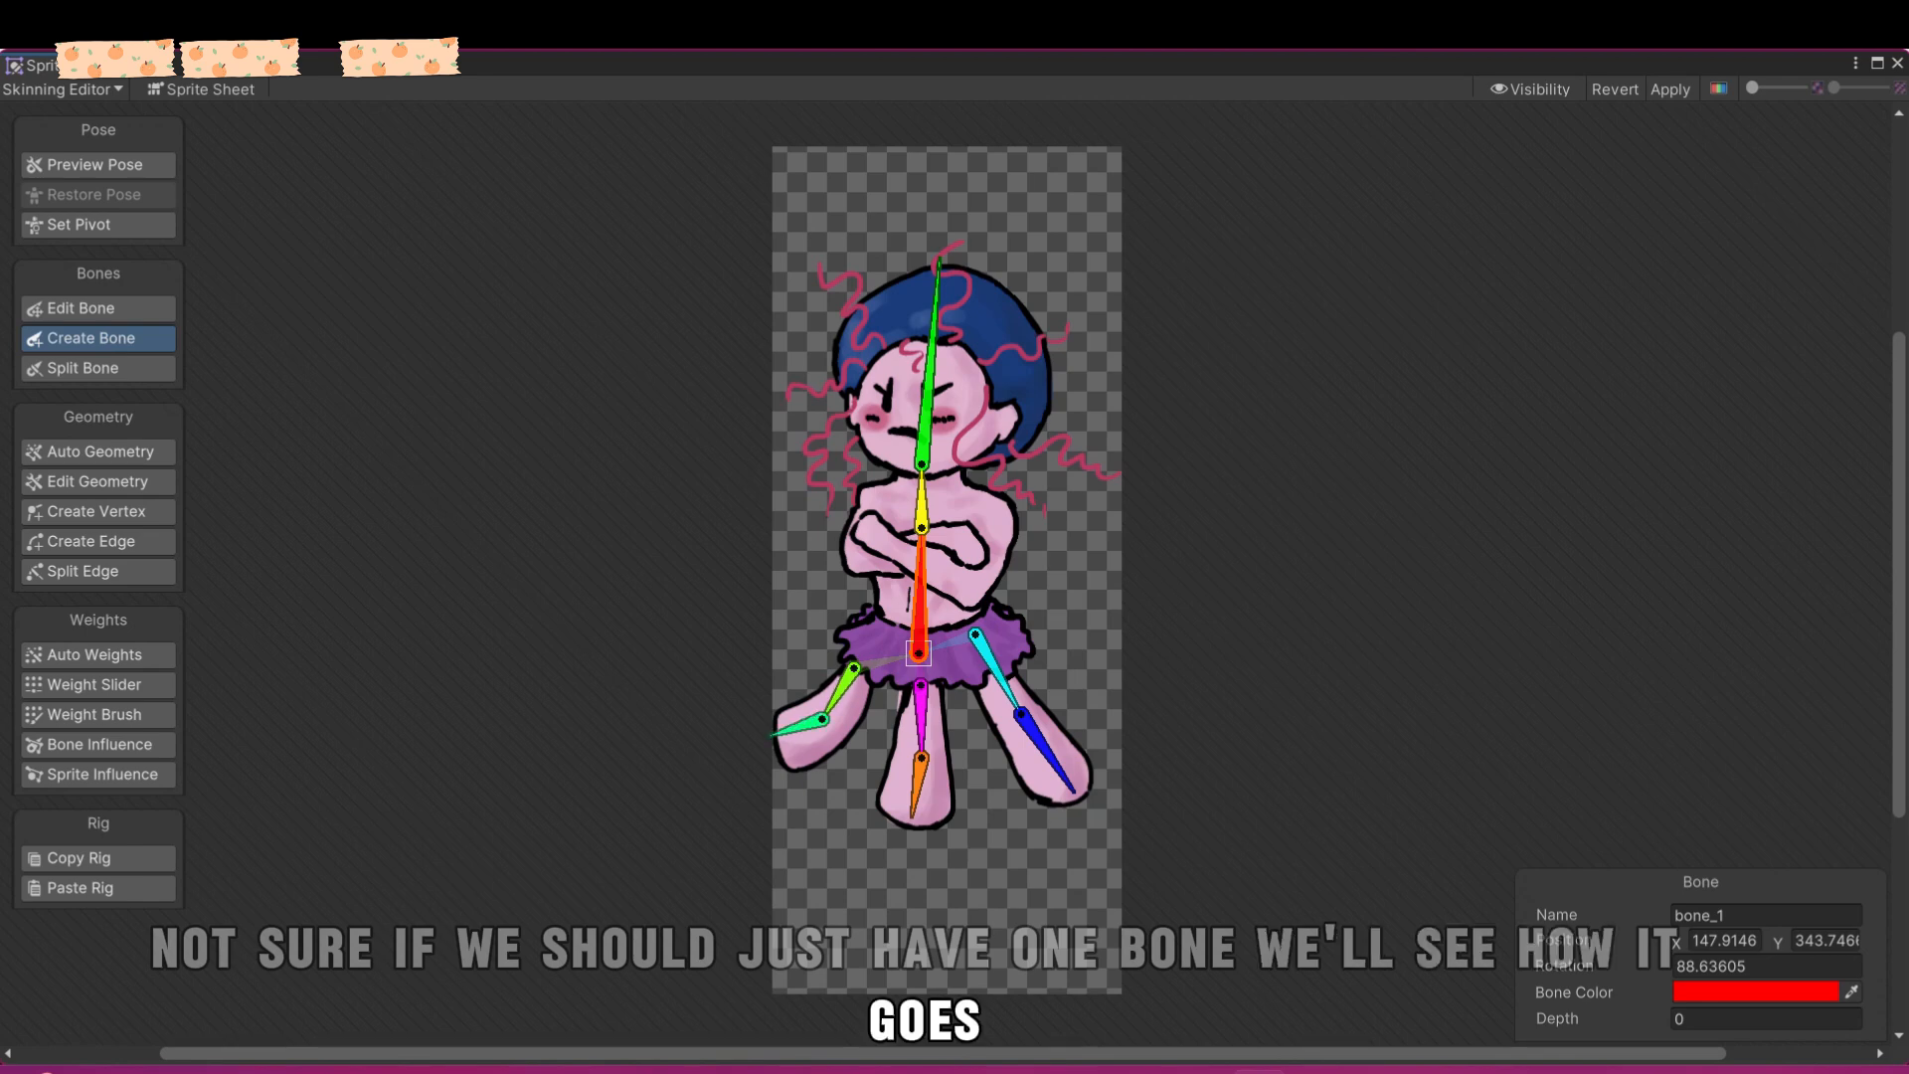
{"action": "right_click_drag", "start_coordinate": [902, 743], "coordinate": [904, 733]}
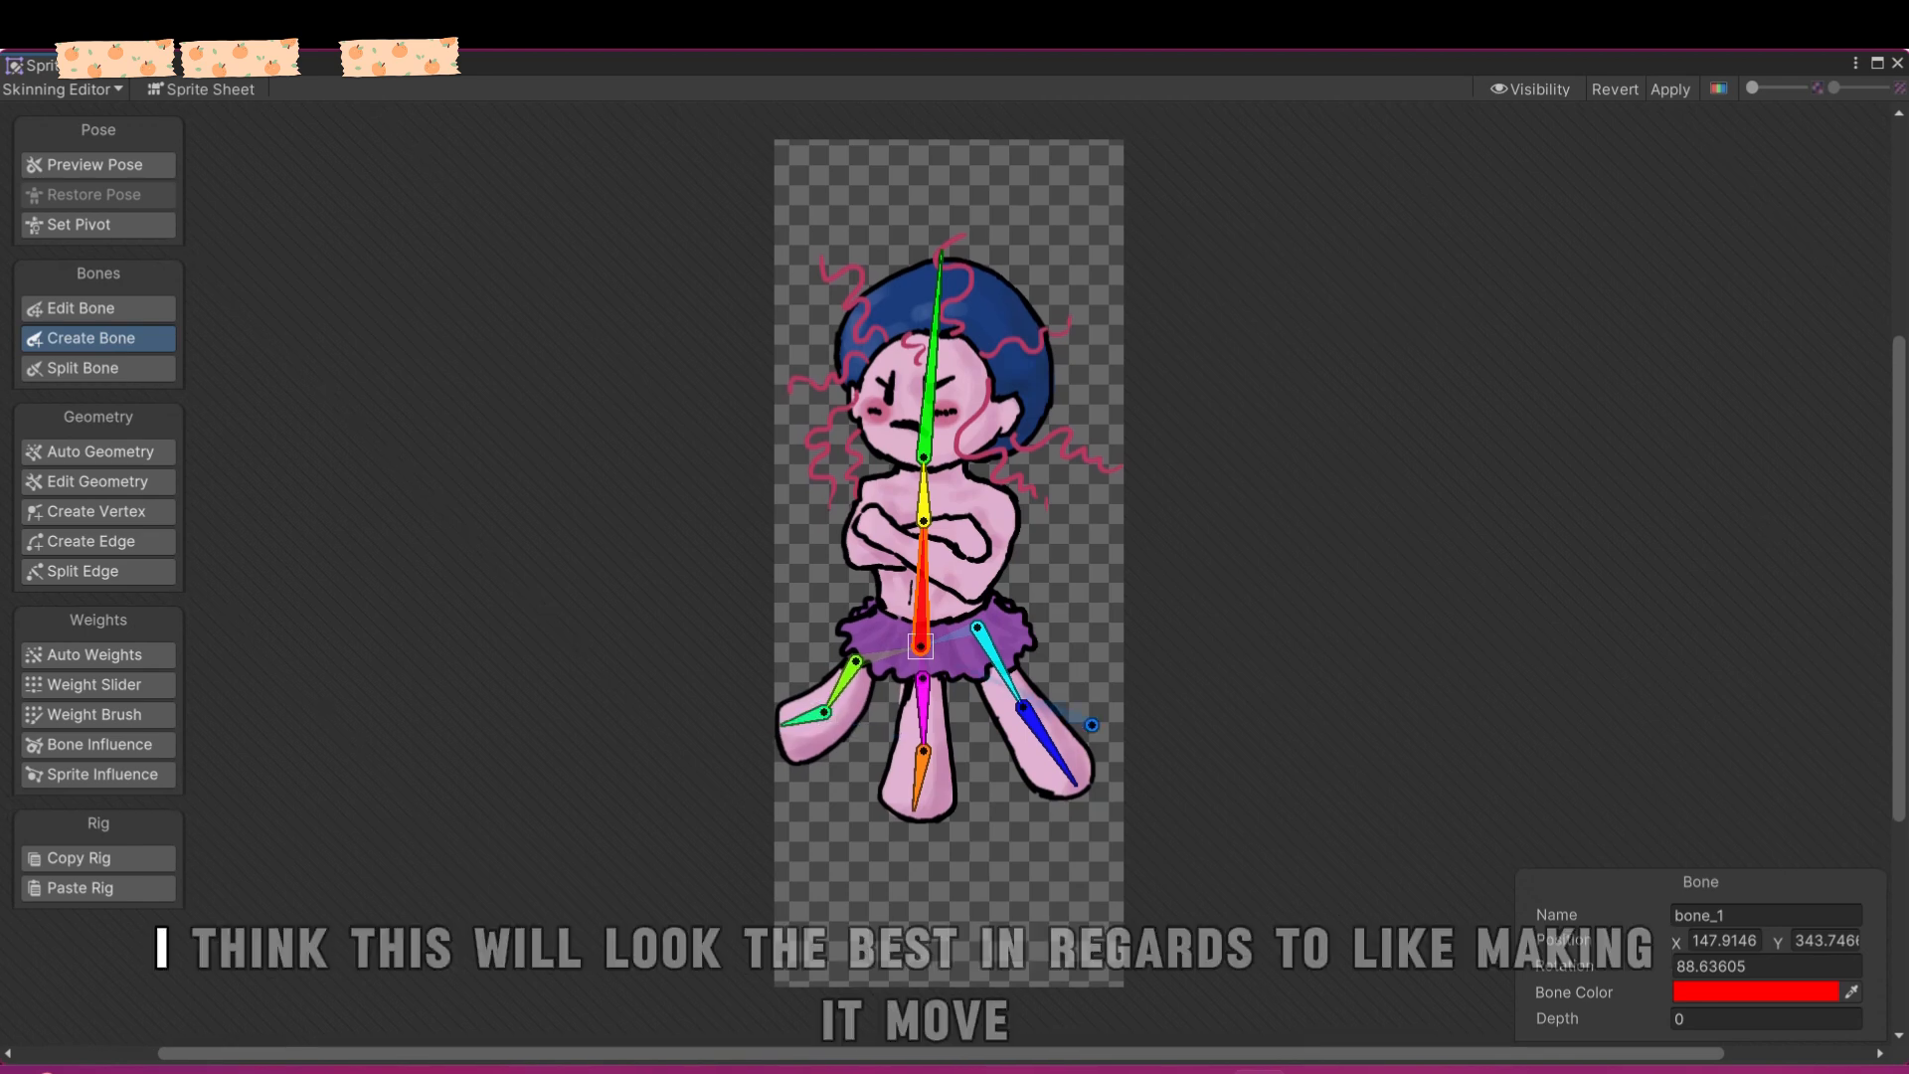
{"action": "right_click_drag", "start_coordinate": [1097, 627], "coordinate": [1117, 625]}
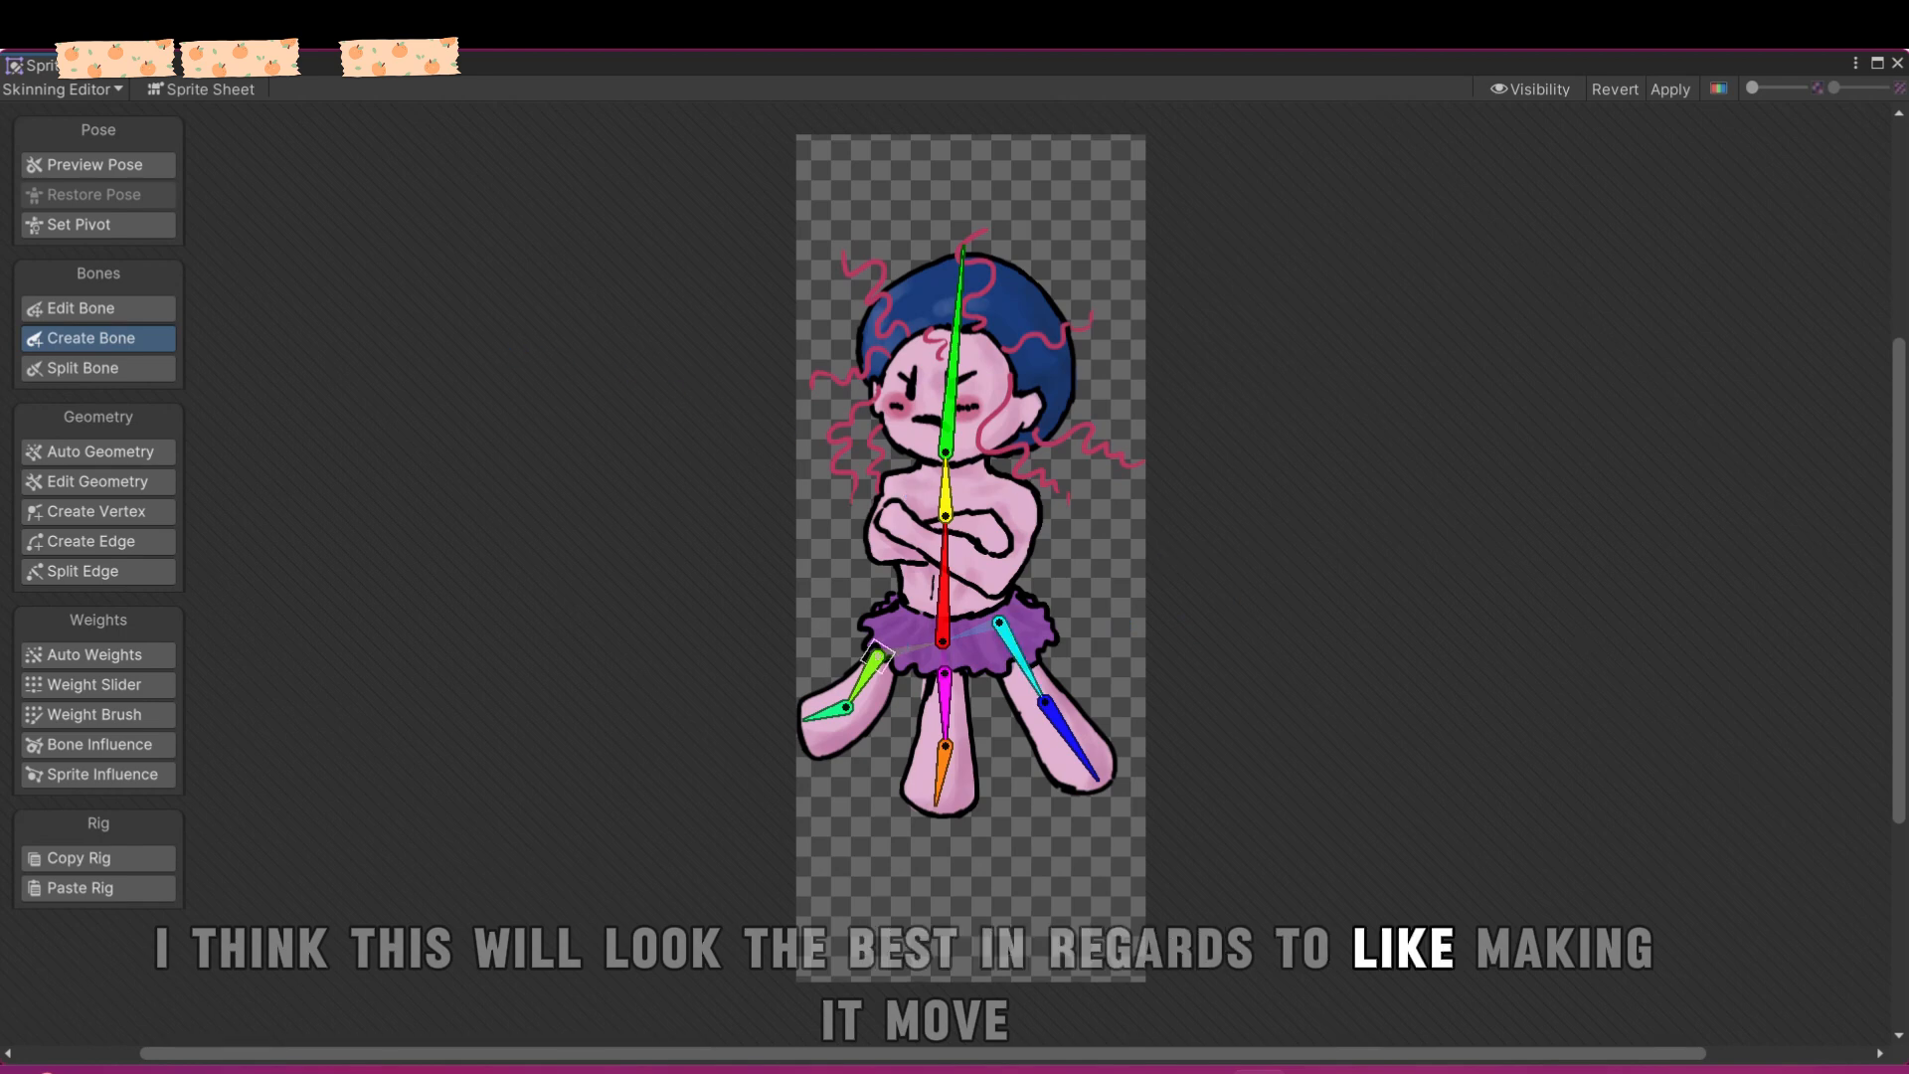
{"action": "key", "text": "shift+w"}
{"action": "left_click_drag", "start_coordinate": [879, 657], "coordinate": [899, 639]}
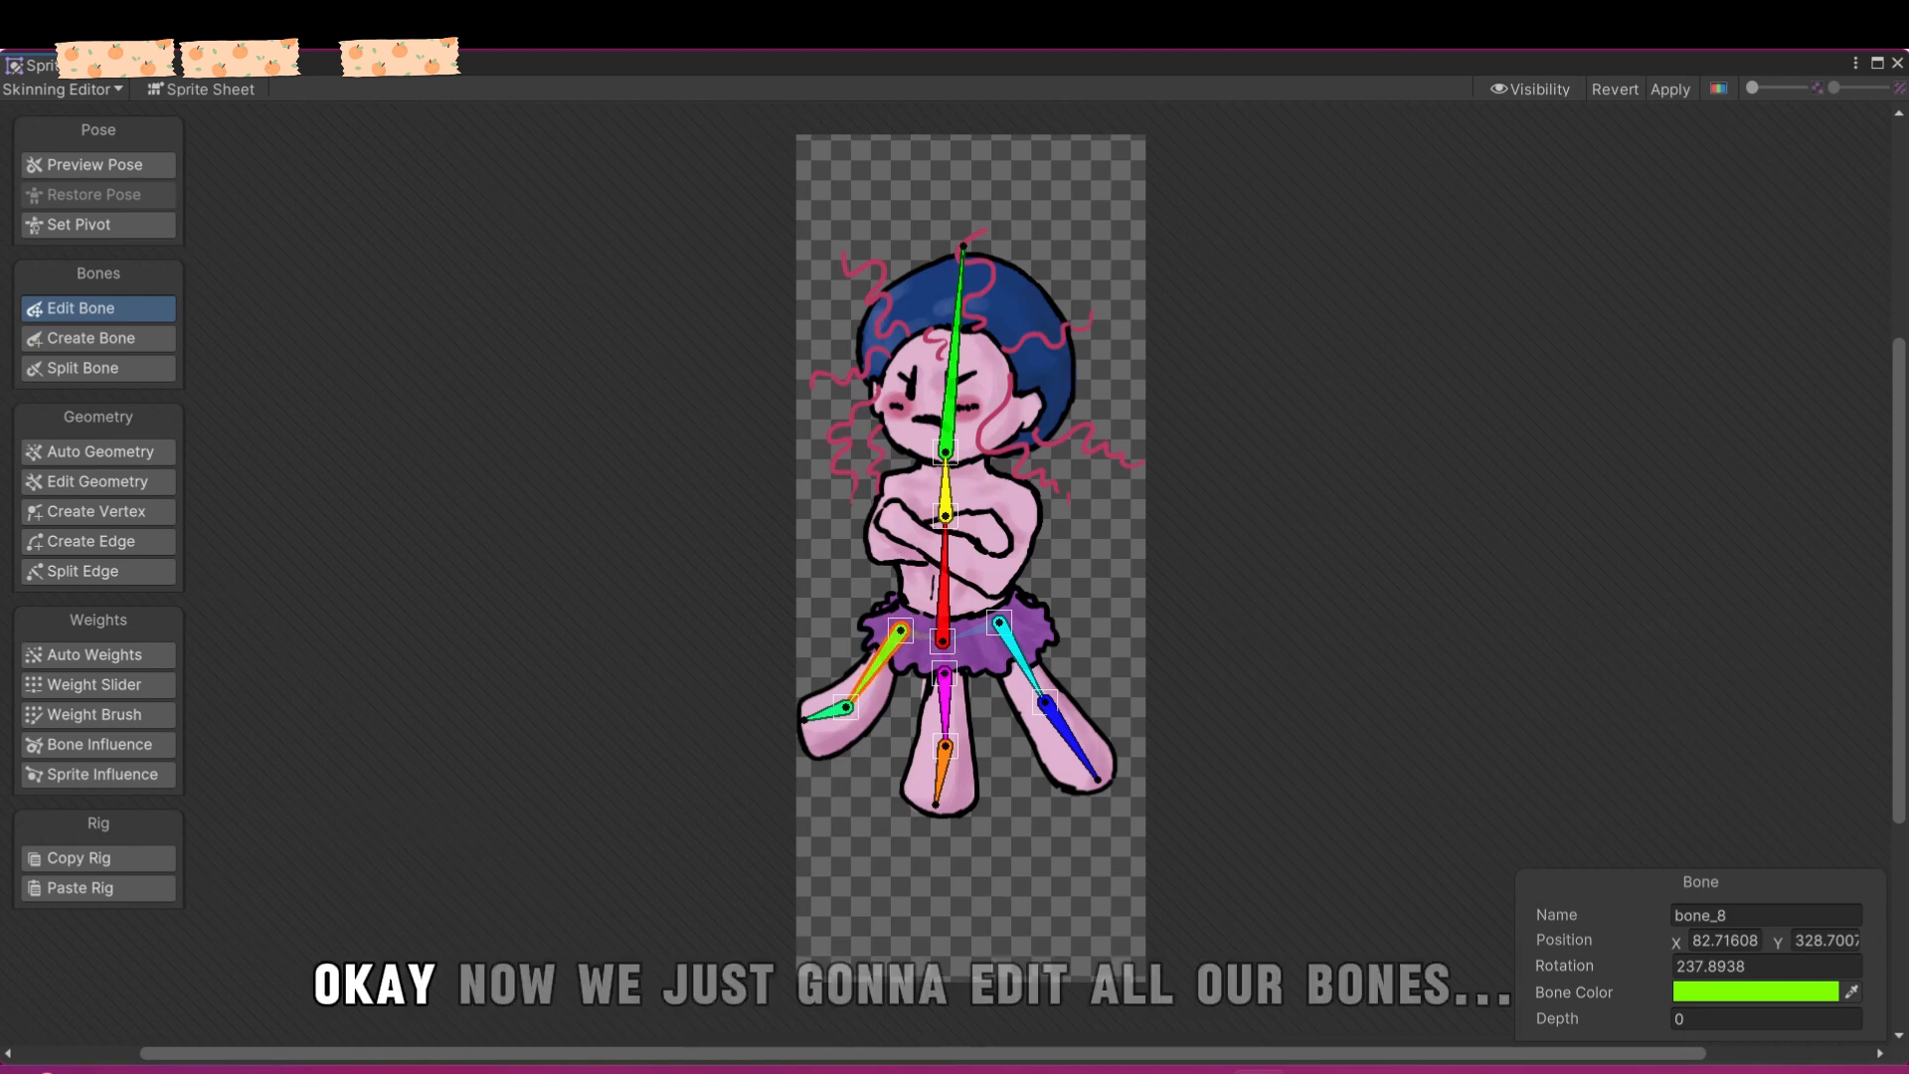
- Rename the head bone as Head
{"action": "double_click", "coordinate": [952, 383]}
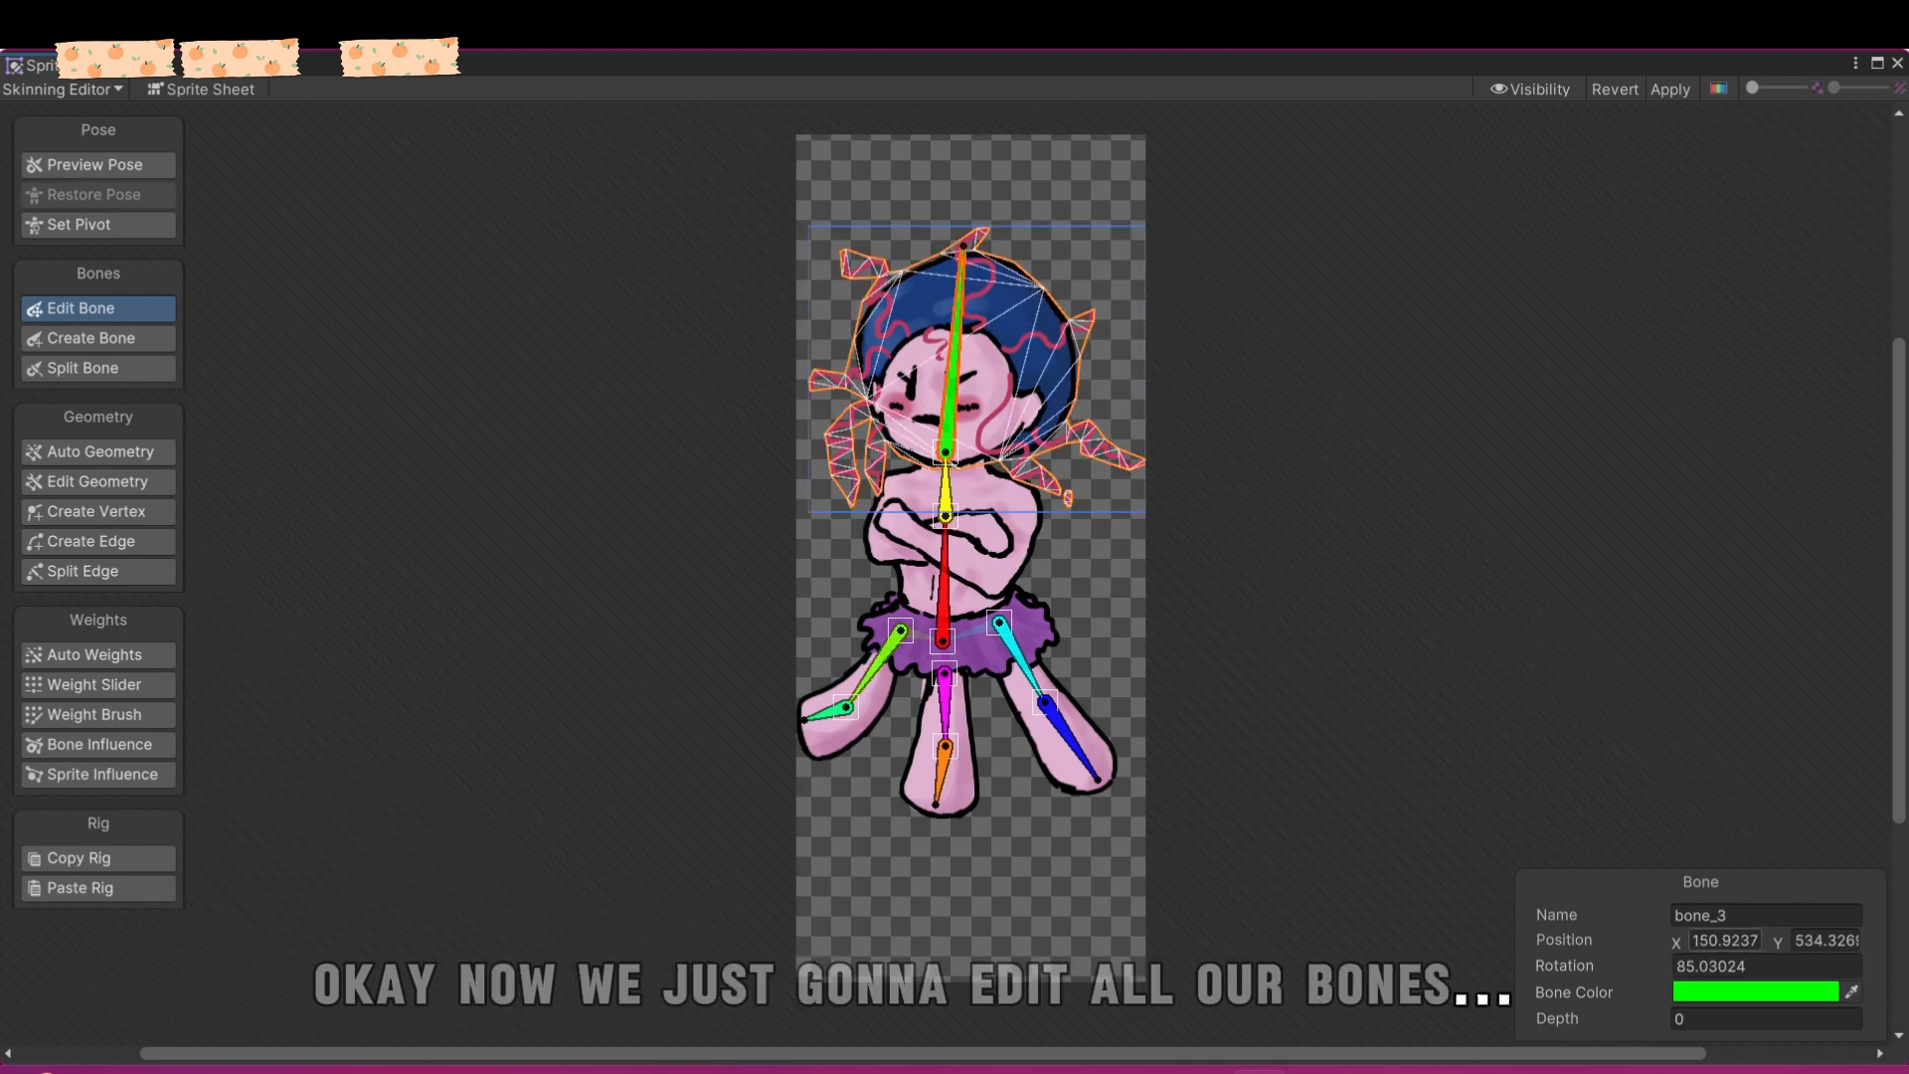
{"action": "left_click", "coordinate": [1764, 915]}
{"action": "type", "text": "Head"}
- Recolour the chest bone dark purple and copy its colour code
{"action": "left_click", "coordinate": [946, 487]}
{"action": "left_click", "coordinate": [1764, 915]}
{"action": "left_click", "coordinate": [1756, 991]}
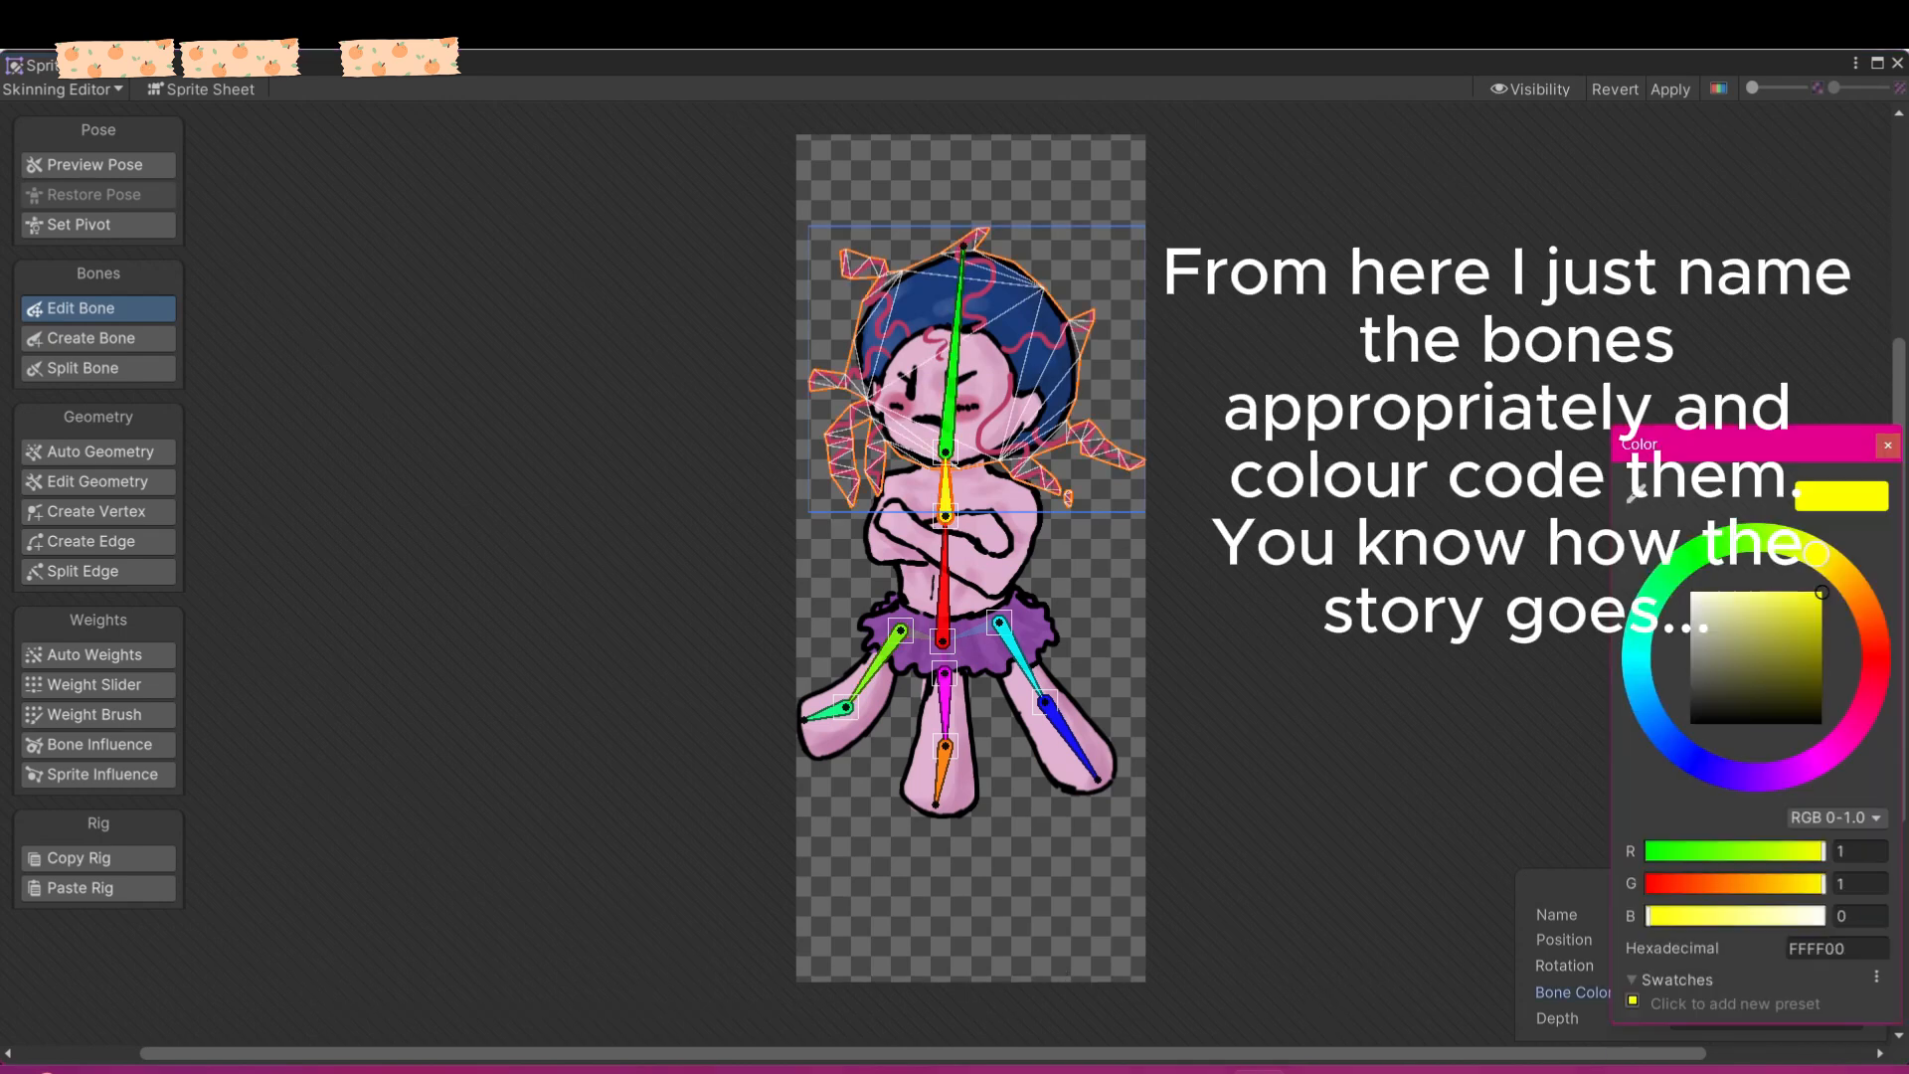
{"action": "left_click", "coordinate": [1849, 734]}
{"action": "left_click_drag", "start_coordinate": [1783, 619], "coordinate": [1771, 642]}
{"action": "key", "text": "ctrl+c"}
- Apply the copied dark purple to the base spine bone, and nudge its base joint and the left leg's top joint
{"action": "left_click", "coordinate": [944, 587]}
{"action": "left_click", "coordinate": [1764, 915]}
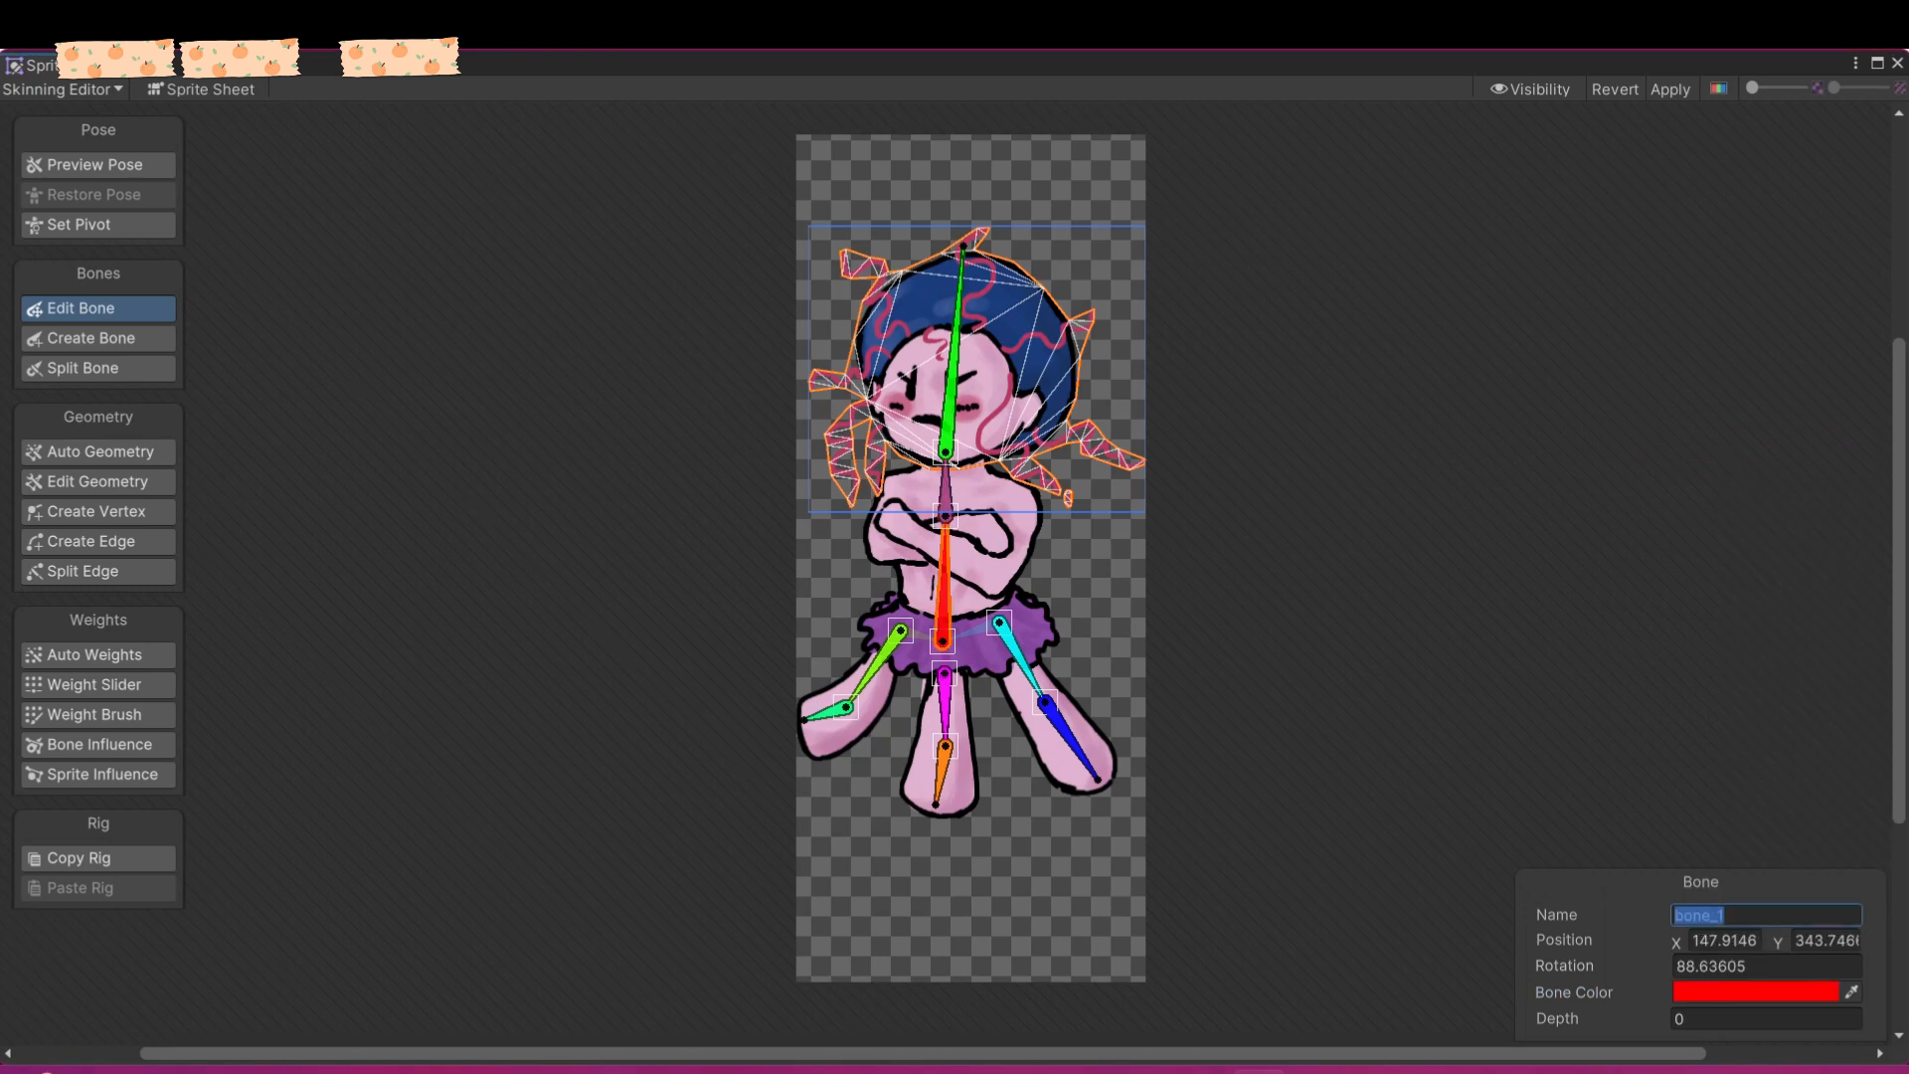
{"action": "left_click", "coordinate": [1757, 992]}
{"action": "left_click", "coordinate": [1816, 980]}
{"action": "key", "text": "ctrl+v"}
{"action": "left_click_drag", "start_coordinate": [943, 641], "coordinate": [950, 645]}
{"action": "left_click_drag", "start_coordinate": [901, 631], "coordinate": [907, 625]}
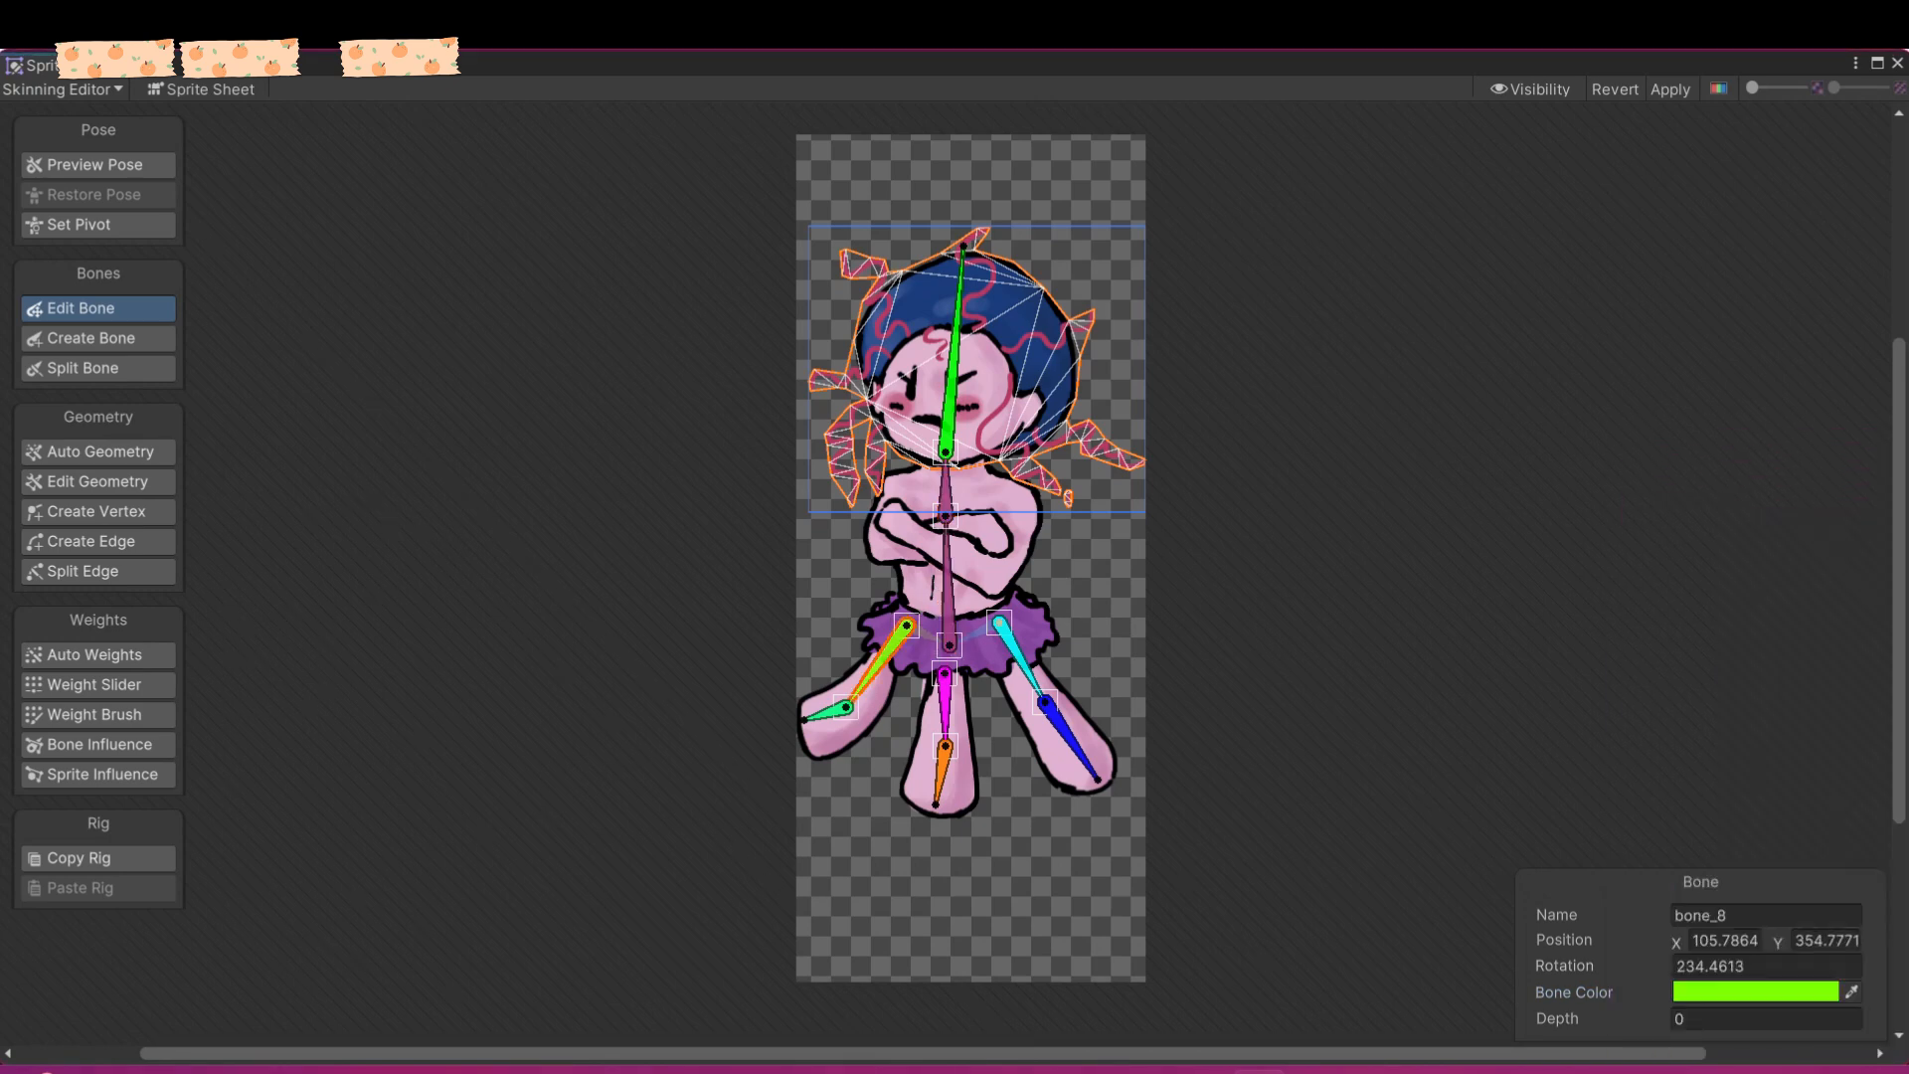
- Rename the upper bone of the right leg and copy its cyan colour code
{"action": "left_click", "coordinate": [1009, 639]}
{"action": "left_click", "coordinate": [1764, 915]}
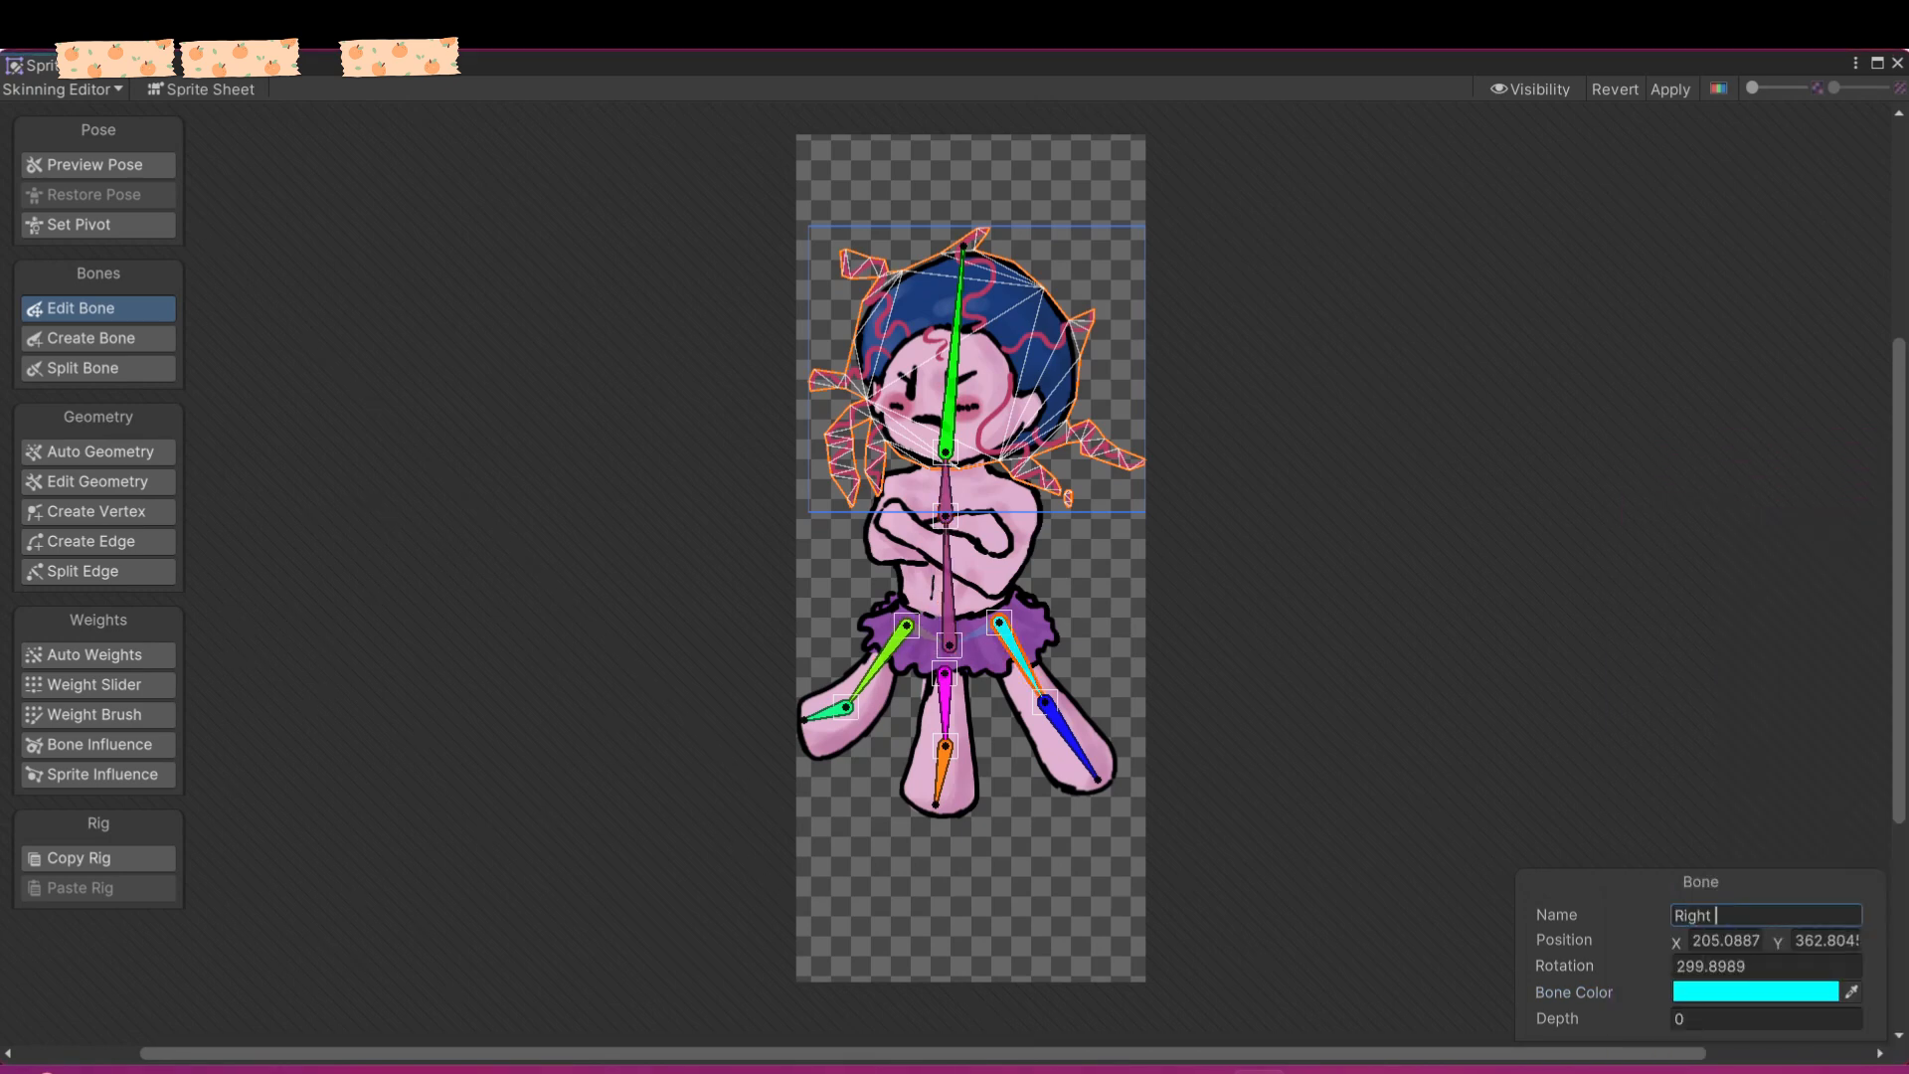
{"action": "left_click", "coordinate": [1756, 991]}
{"action": "left_click", "coordinate": [1816, 981]}
{"action": "key", "text": "ctrl+c"}
- Rename the right leg's lower bone as Lower Right Leg and give it the copied cyan colour
{"action": "left_click", "coordinate": [1068, 737]}
{"action": "left_click", "coordinate": [1764, 915]}
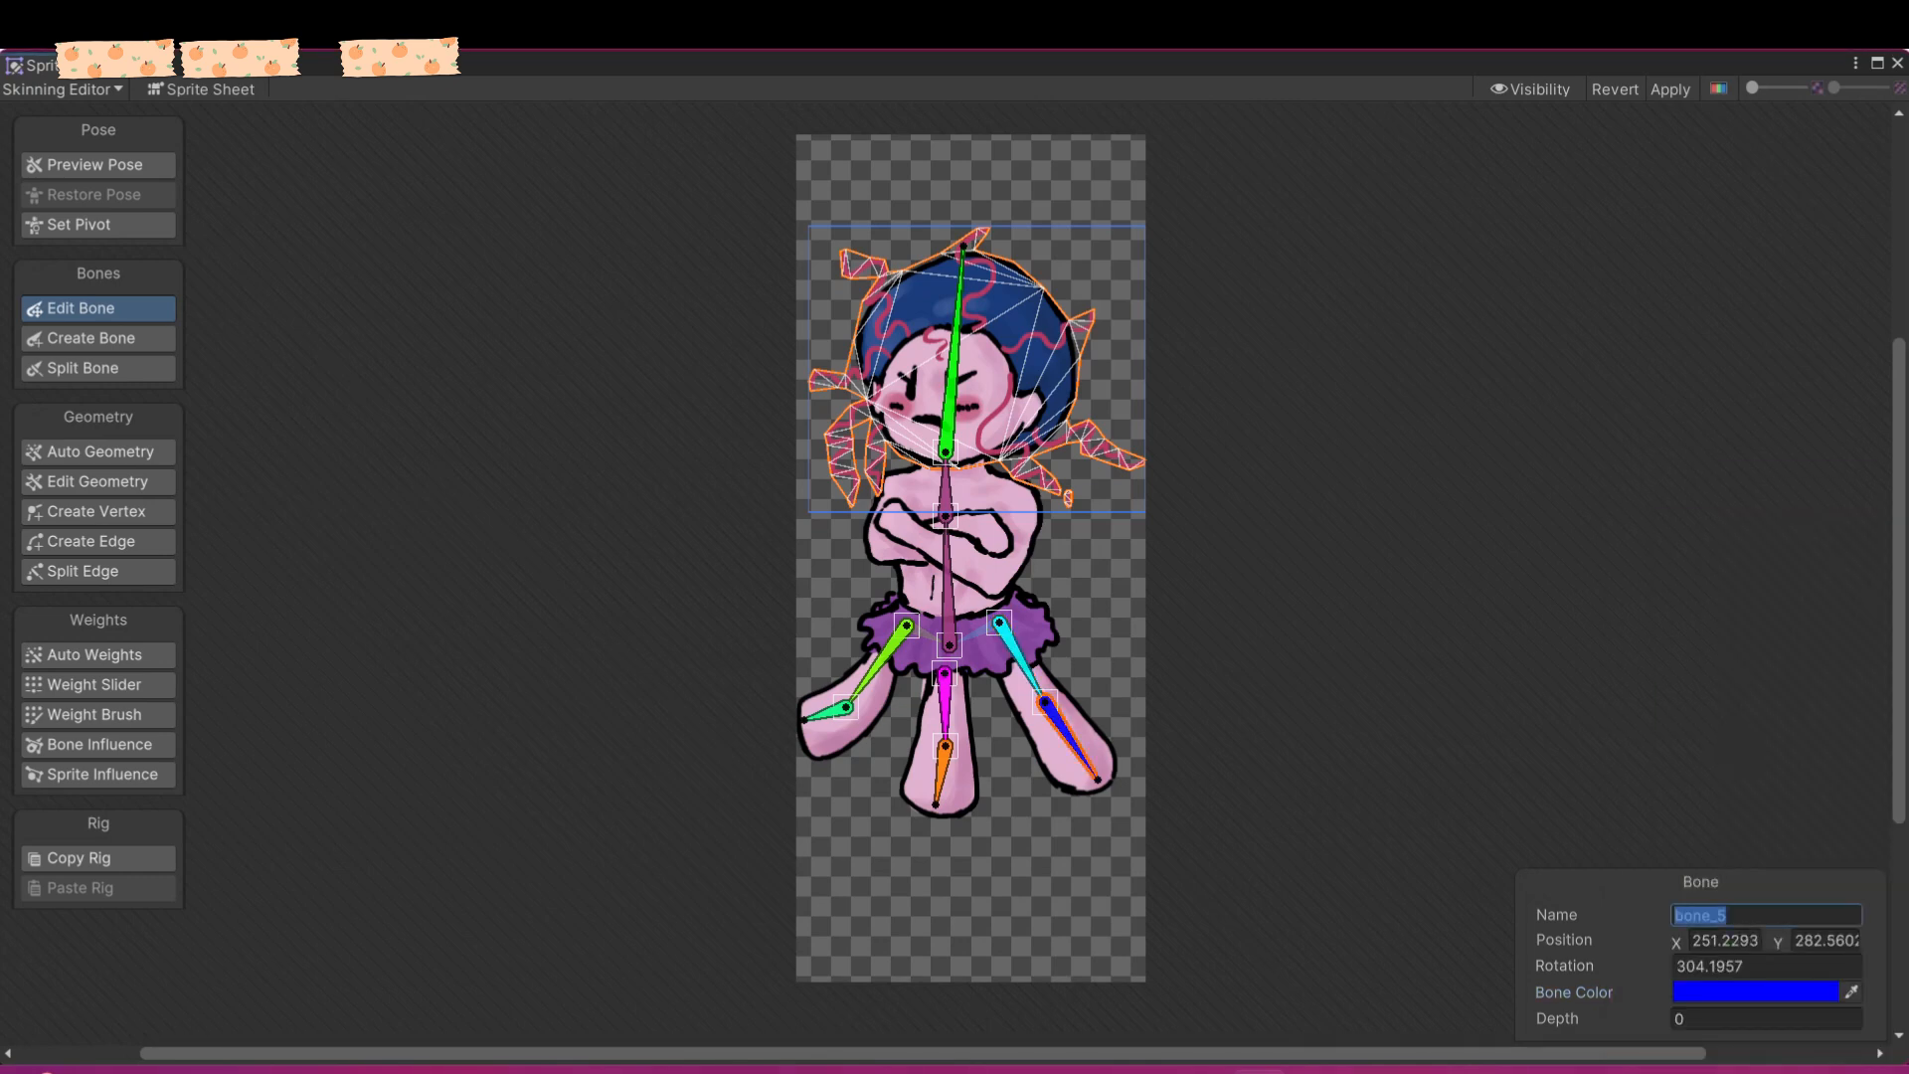
{"action": "type", "text": "Lower Right Leg"}
{"action": "left_click", "coordinate": [1756, 992]}
{"action": "left_click", "coordinate": [1816, 980]}
{"action": "key", "text": "ctrl+v"}
- Rename the middle leg's upper bone as Upper Middle Leg and take its magenta colour code
{"action": "left_click", "coordinate": [945, 707]}
{"action": "left_click", "coordinate": [1765, 915]}
{"action": "type", "text": "Upper Middle Leg"}
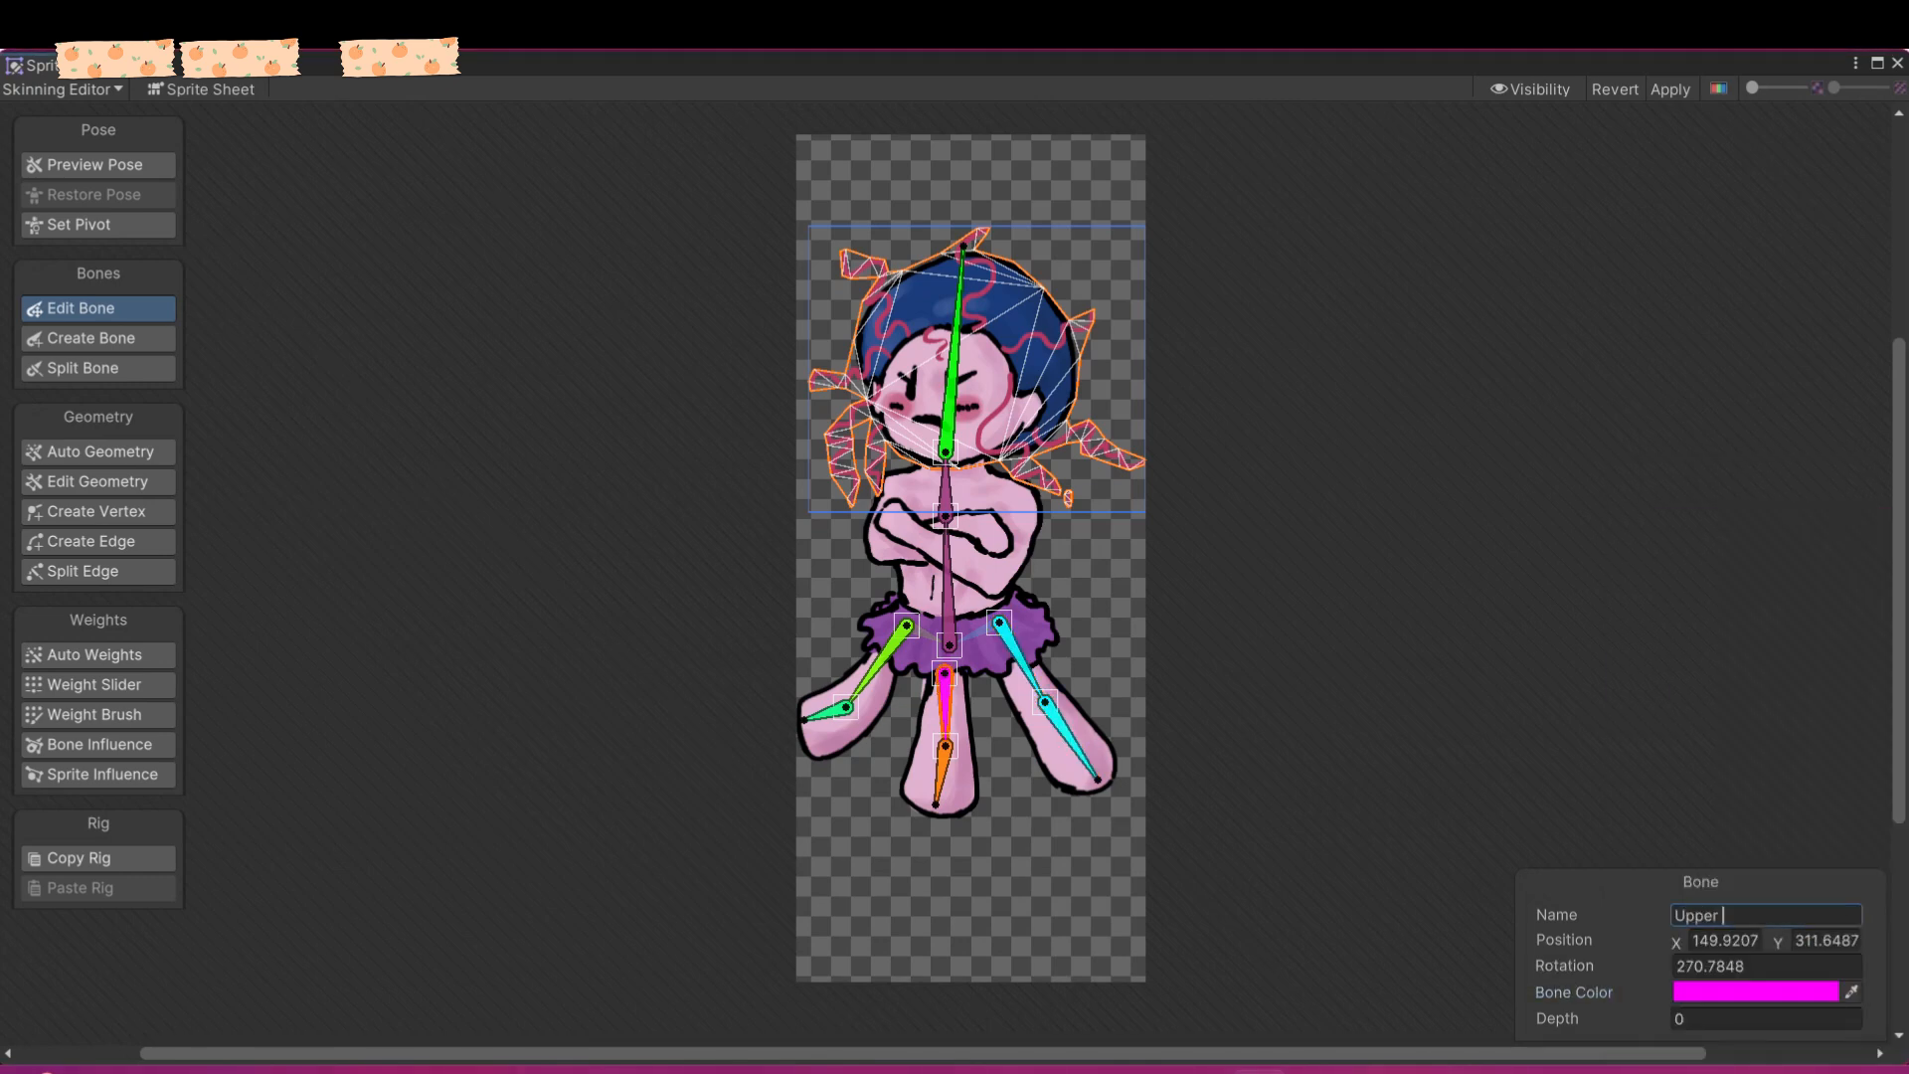
{"action": "left_click", "coordinate": [1756, 991]}
{"action": "left_click", "coordinate": [1816, 981]}
- Name the middle leg's lower bone Lower Middle and match its colour to the magenta upper bone
{"action": "left_click", "coordinate": [942, 774]}
{"action": "left_click", "coordinate": [1764, 915]}
{"action": "type", "text": "Lower Middle"}
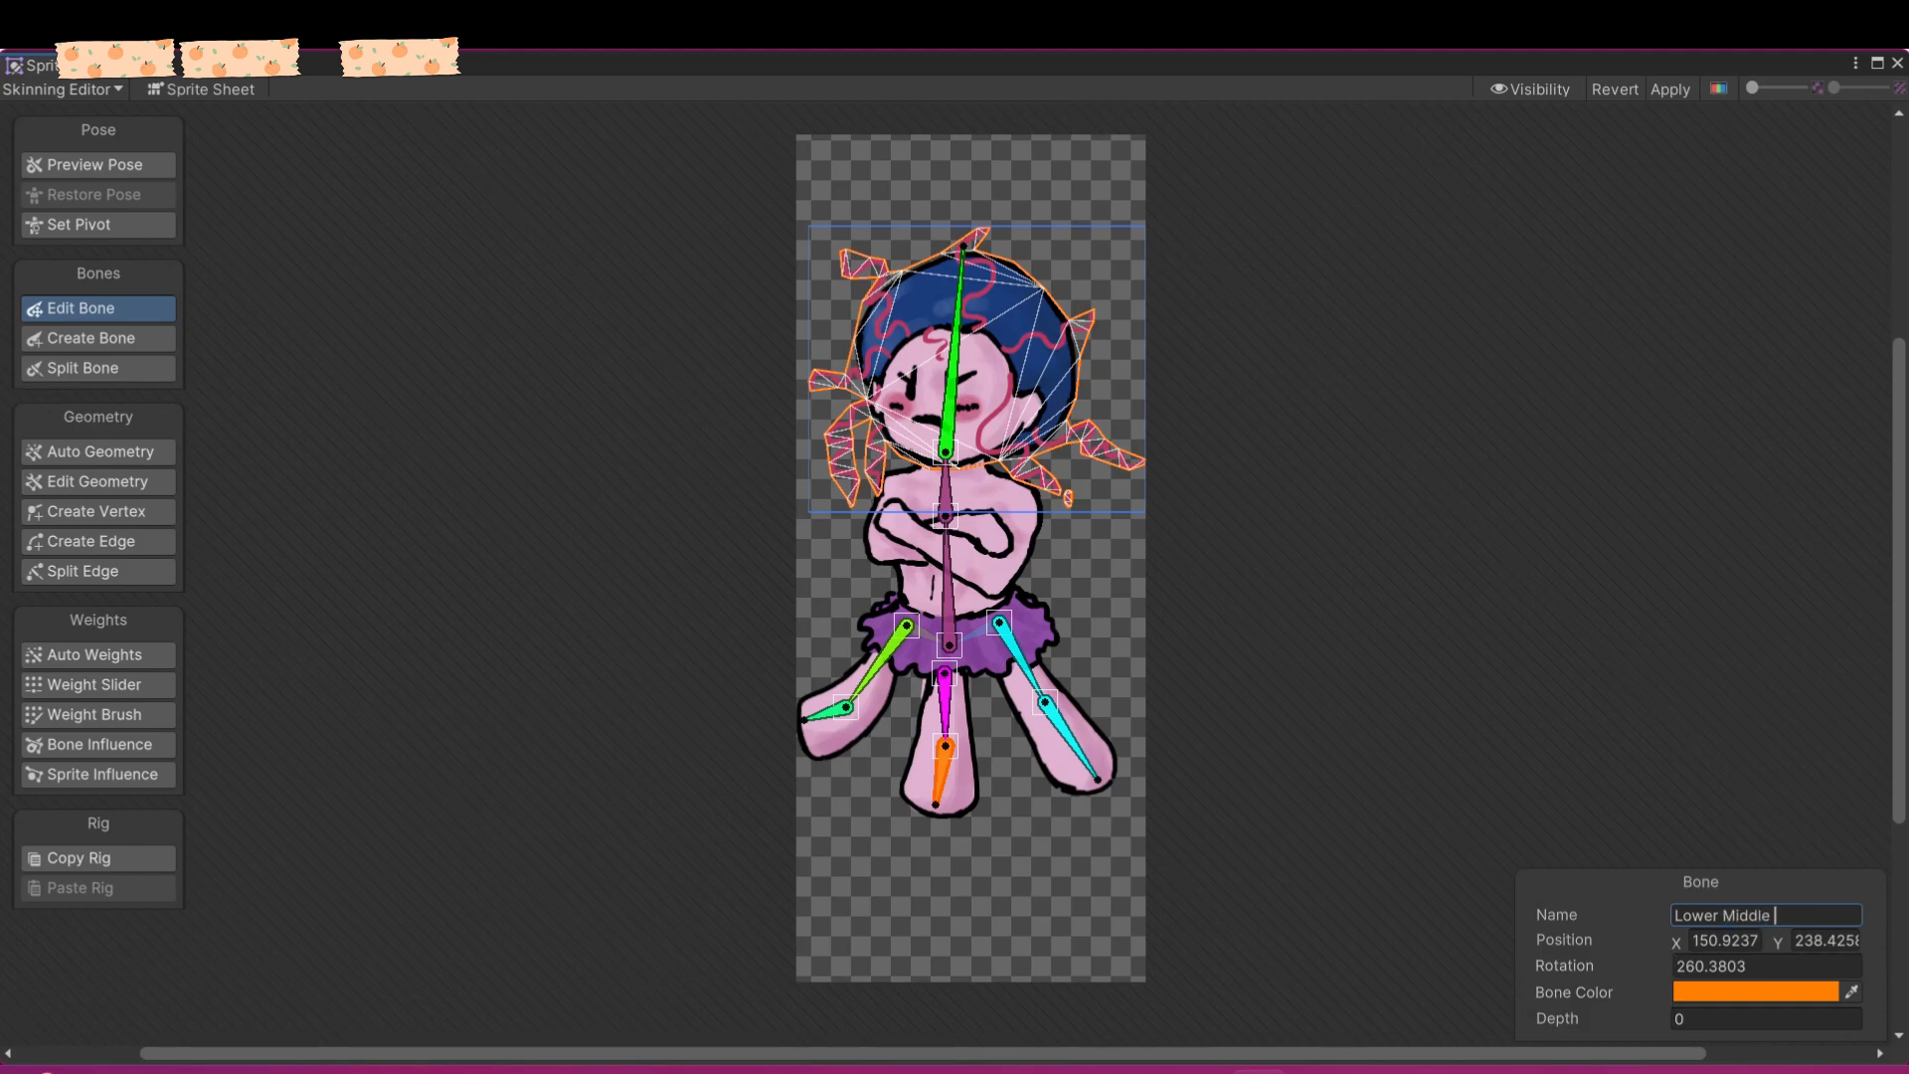
{"action": "left_click", "coordinate": [1756, 992]}
{"action": "left_click", "coordinate": [1816, 980]}
{"action": "key", "text": "ctrl+v"}
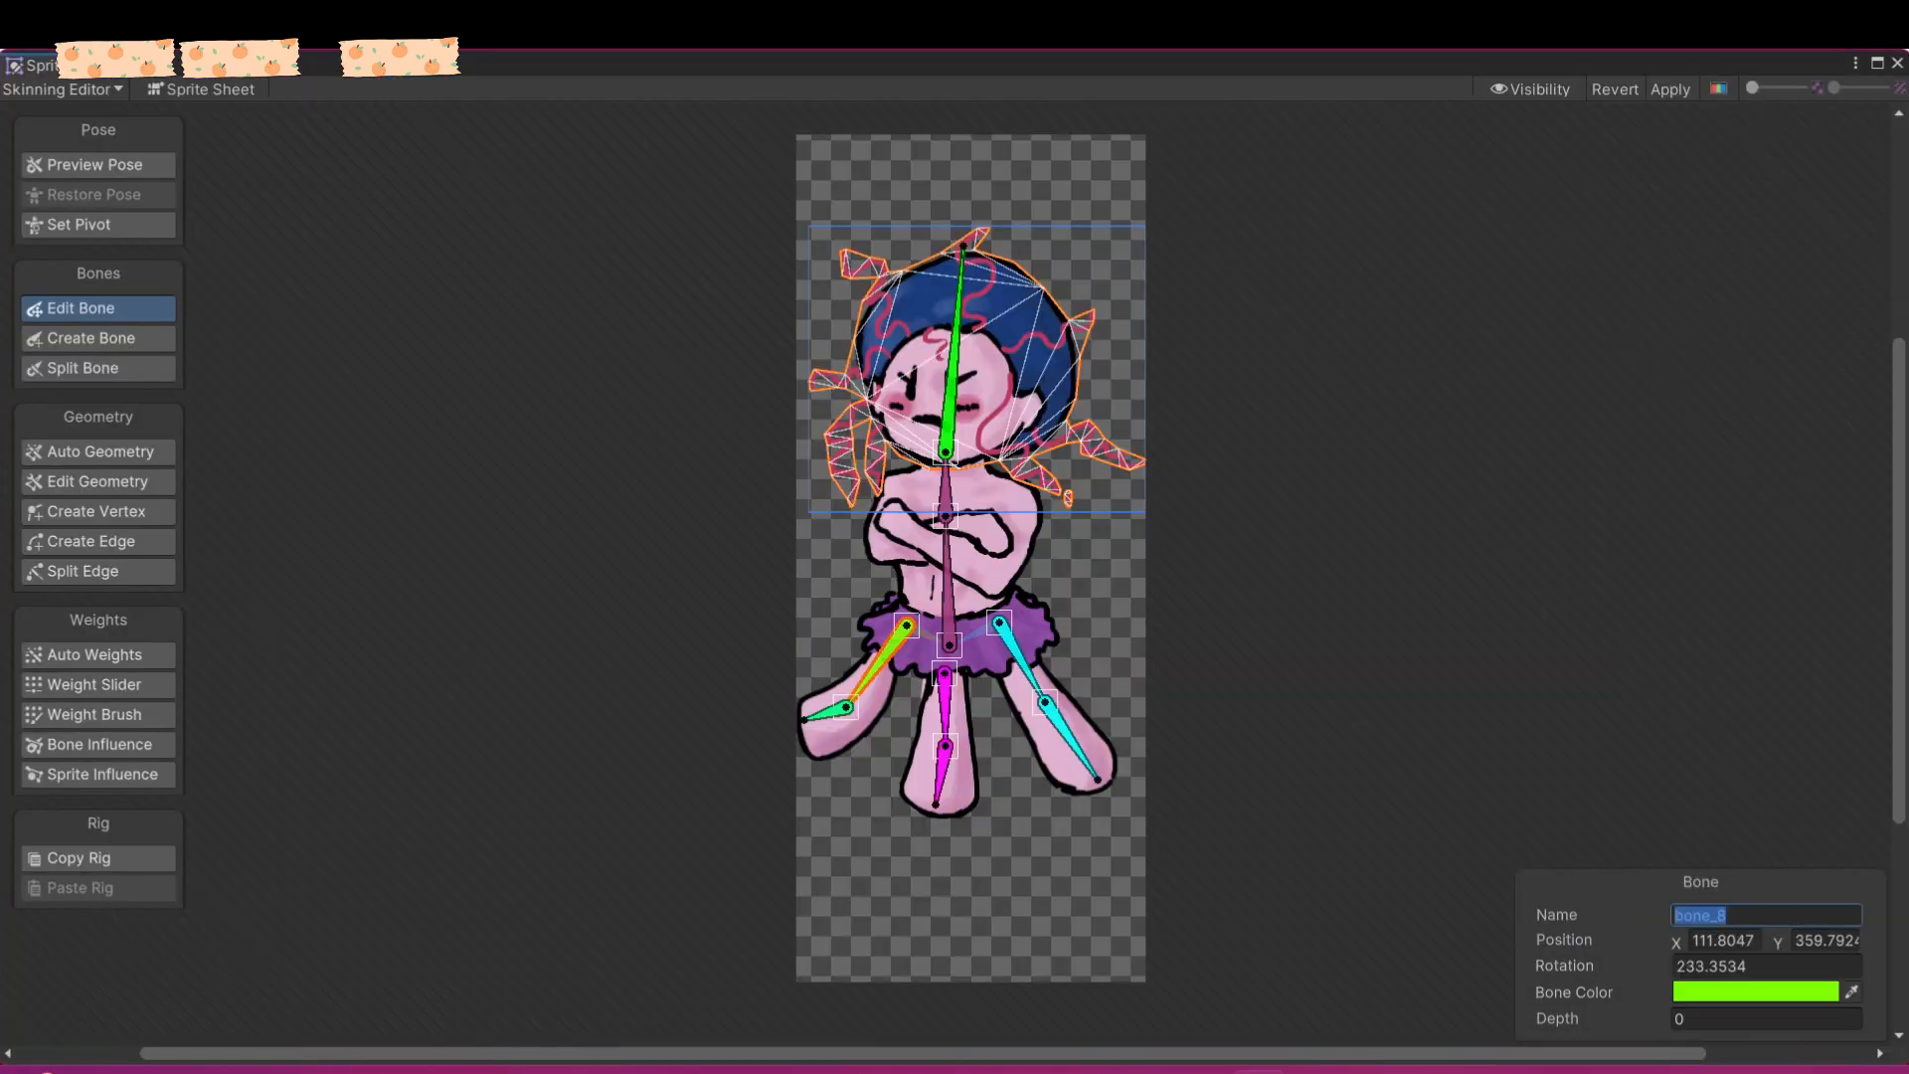
- Recolour the left leg's upper bone orange, E55F3B
{"action": "left_click", "coordinate": [1756, 992]}
{"action": "left_click", "coordinate": [1871, 661]}
{"action": "left_click", "coordinate": [1791, 638]}
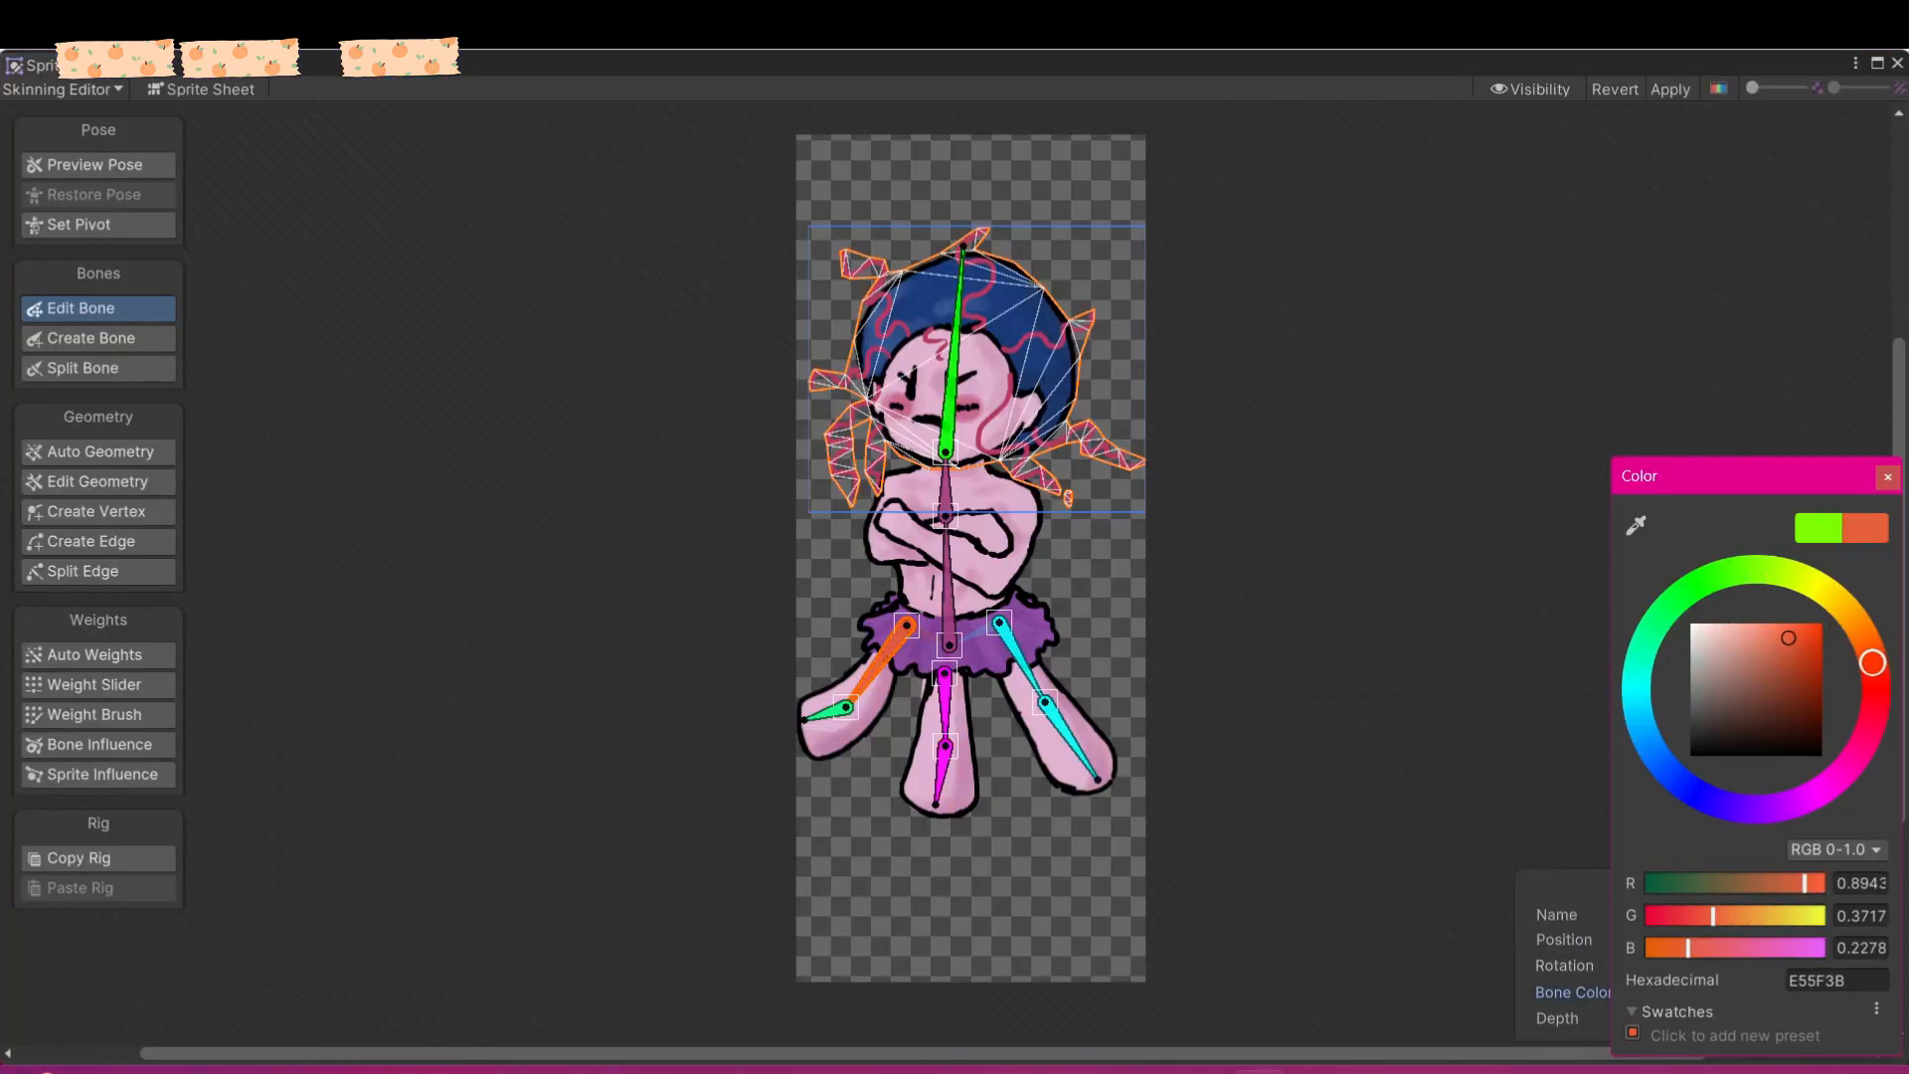
{"action": "left_click", "coordinate": [1820, 980]}
- Apply the same orange E55F3B to the left leg's lower bone and rename it Lower Left Leg
{"action": "left_click", "coordinate": [832, 710]}
{"action": "left_click", "coordinate": [1756, 991]}
{"action": "left_click", "coordinate": [1820, 980]}
{"action": "key", "text": "ctrl+v"}
{"action": "left_click", "coordinate": [1766, 915]}
{"action": "type", "text": "Lower Lef"}
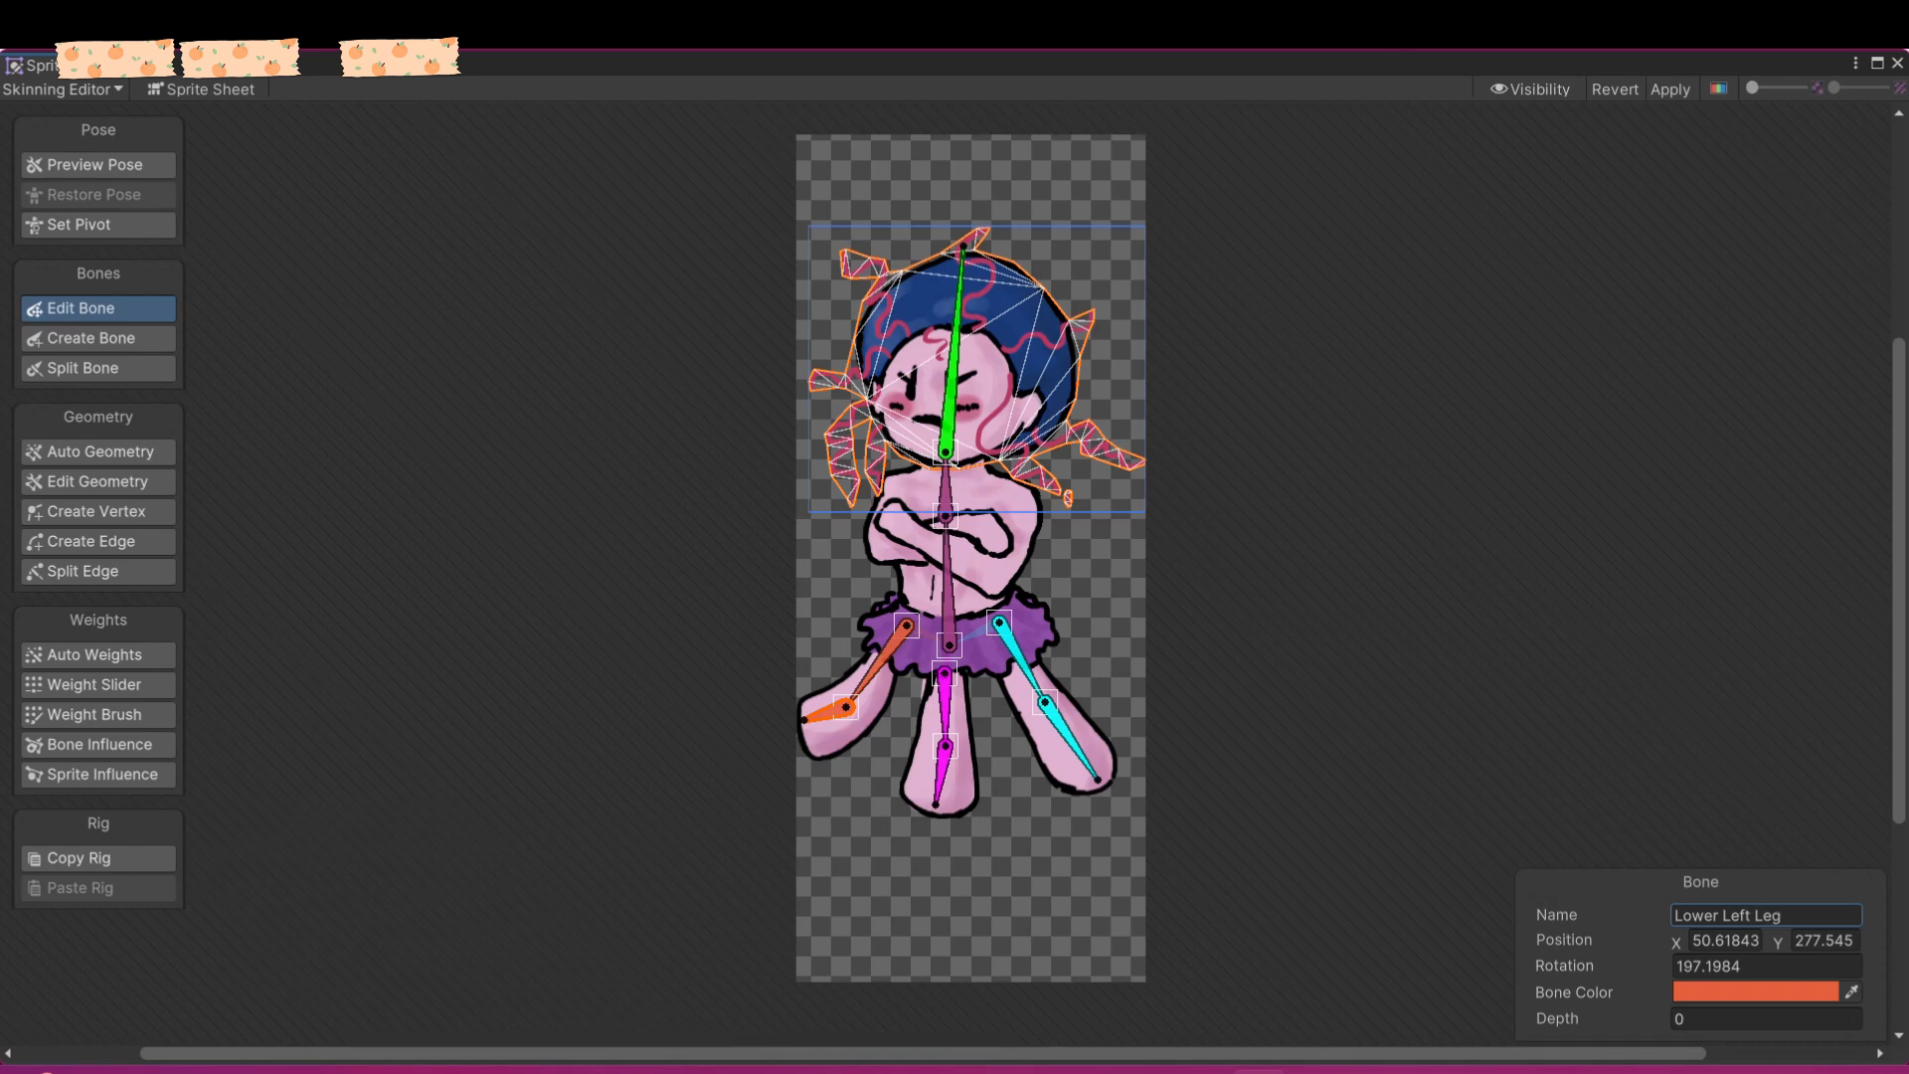
{"action": "key", "text": "Return"}
- Open the Auto Weights tool, inspect the head sprite's bone influences, and deselect the sprite
{"action": "left_click", "coordinate": [97, 655]}
{"action": "left_click", "coordinate": [99, 745]}
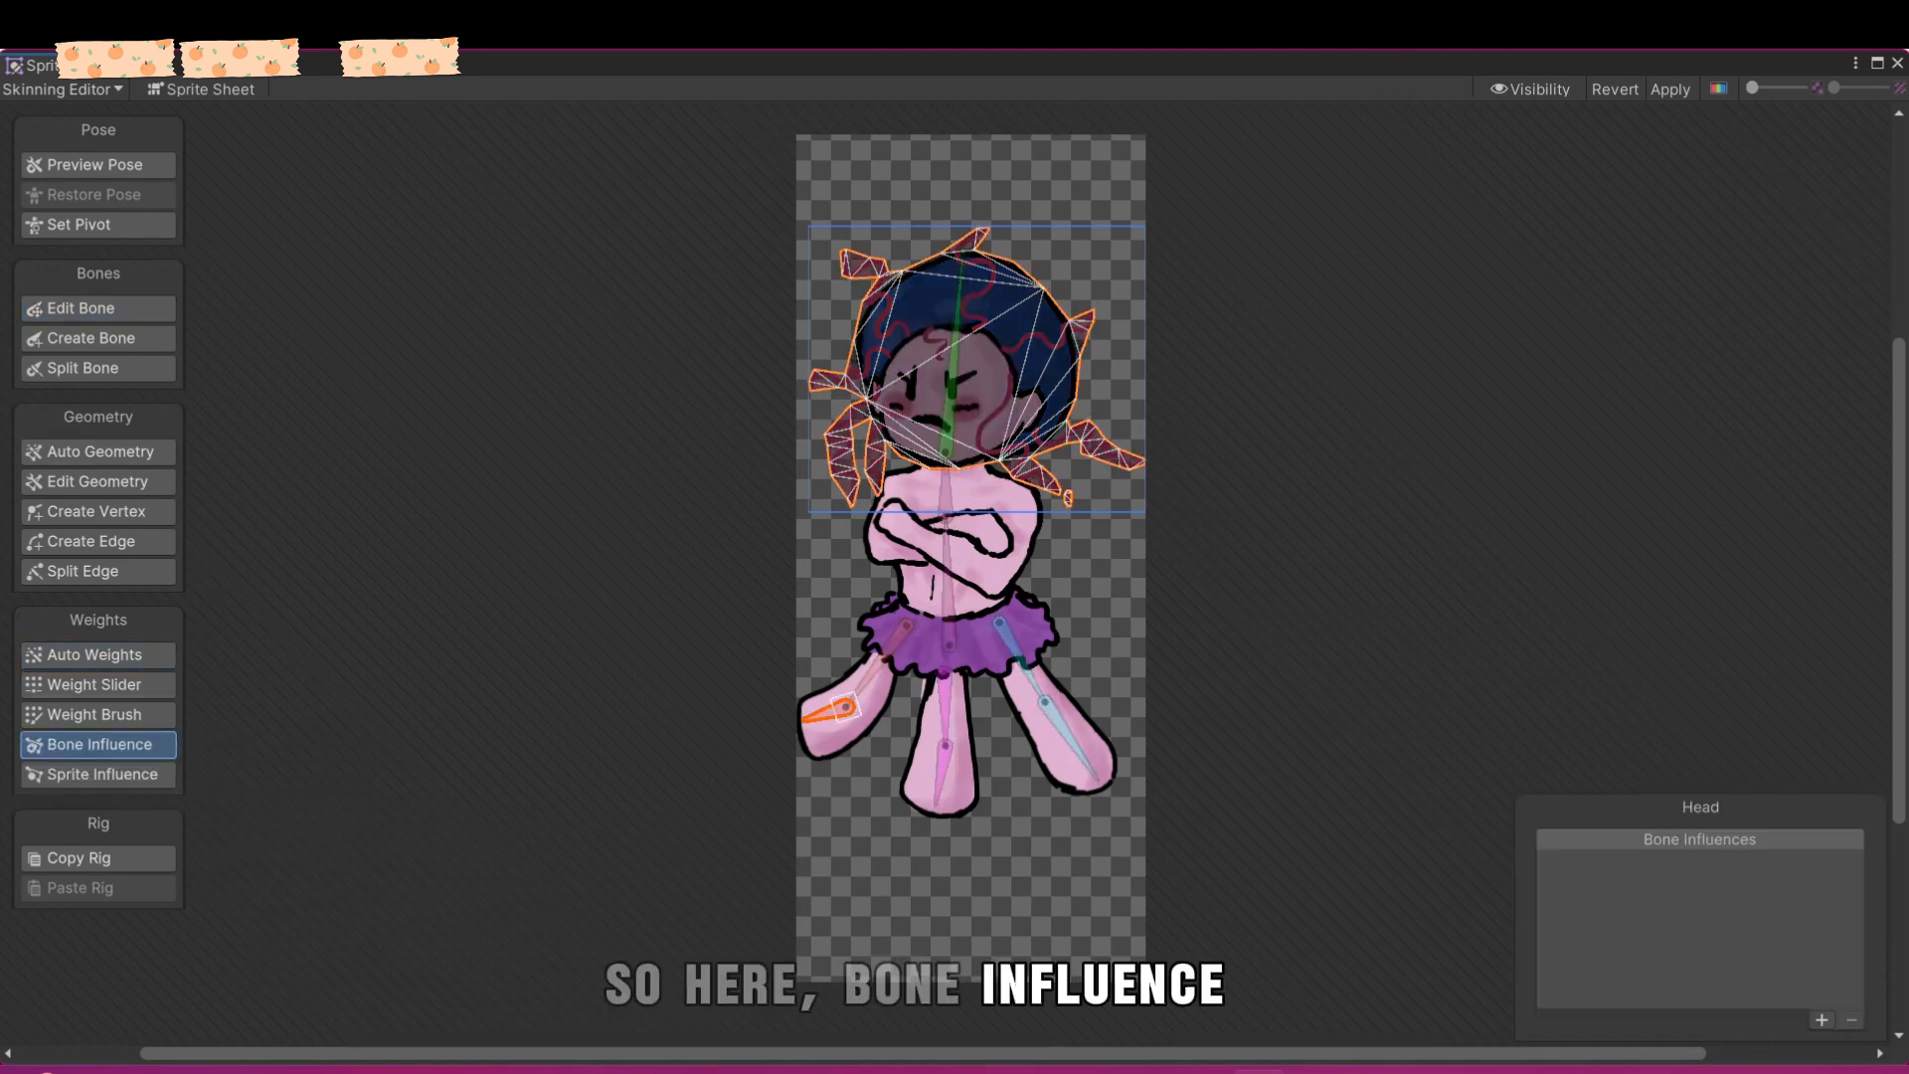
{"action": "double_click", "coordinate": [597, 596]}
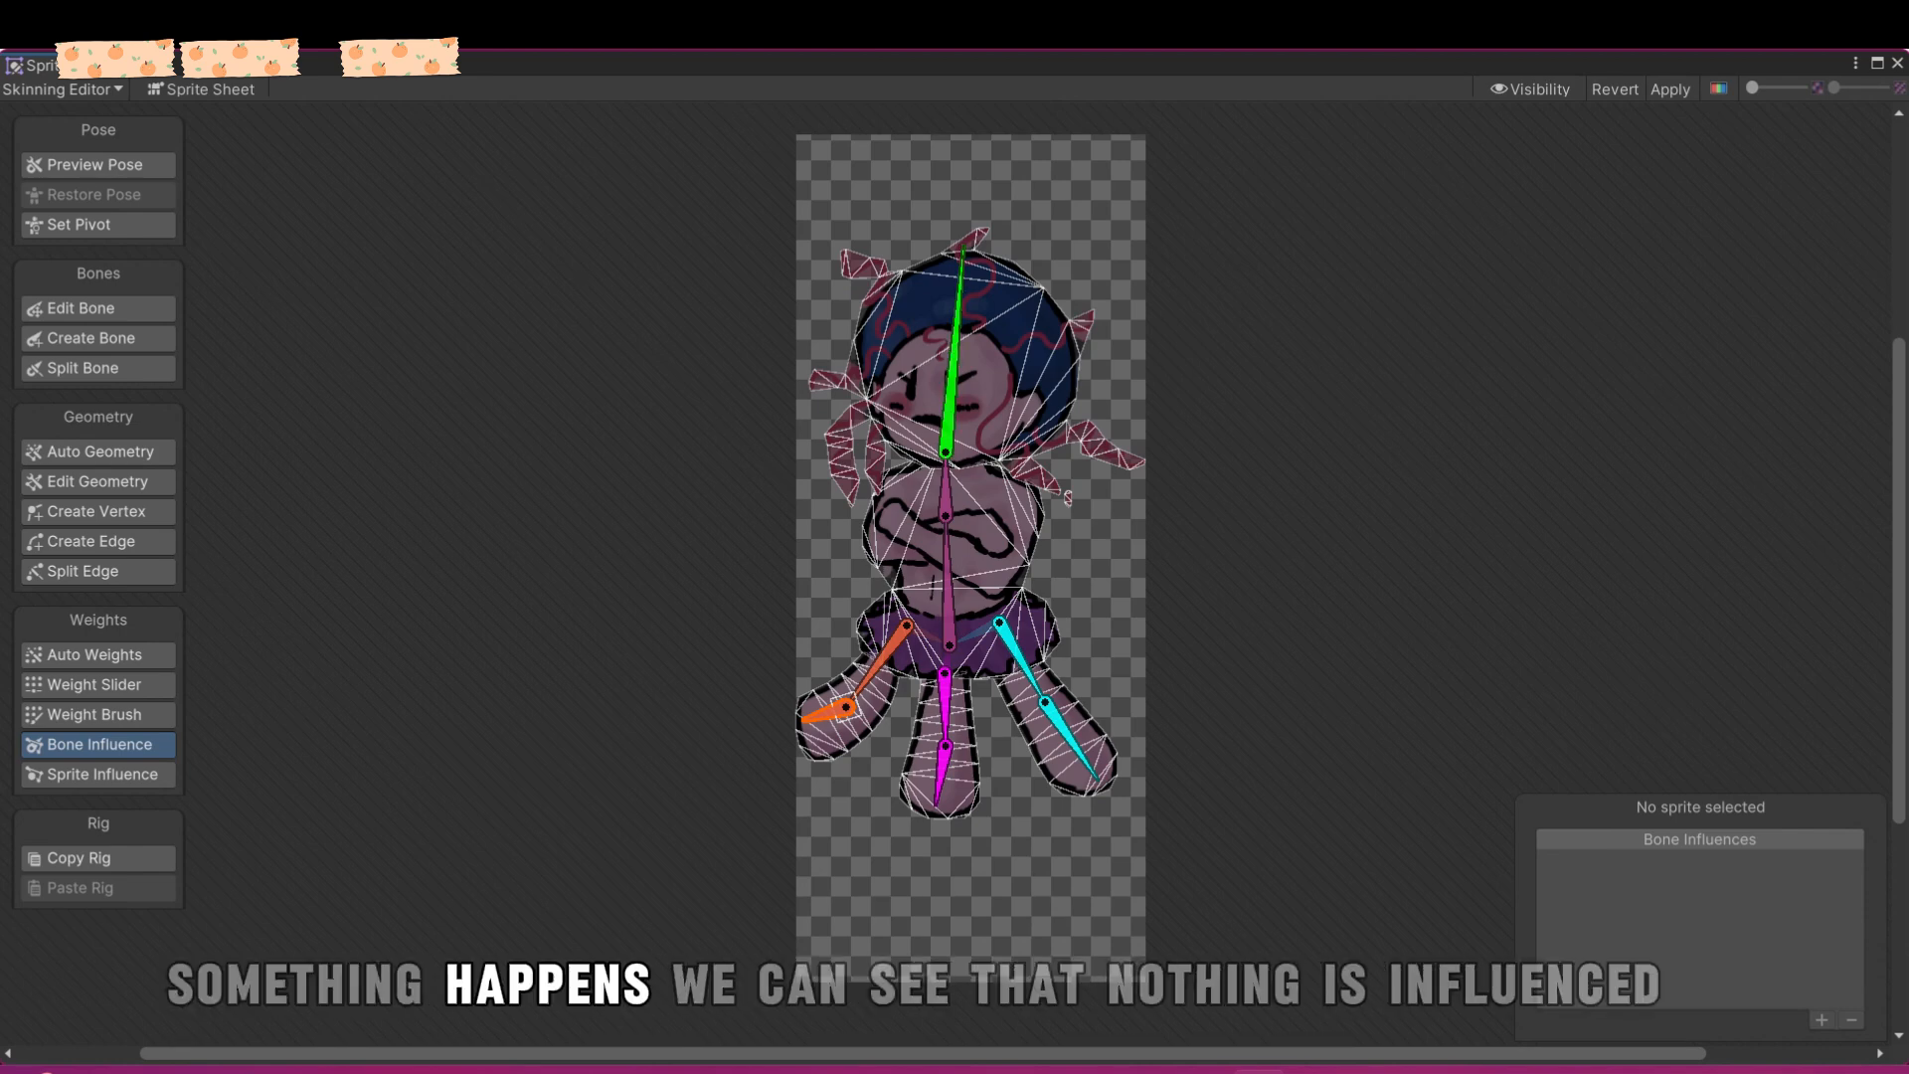
- Edit the green Head bone, pulling its tip slightly down so it ends just inside the top of the hair
{"action": "left_click", "coordinate": [98, 309]}
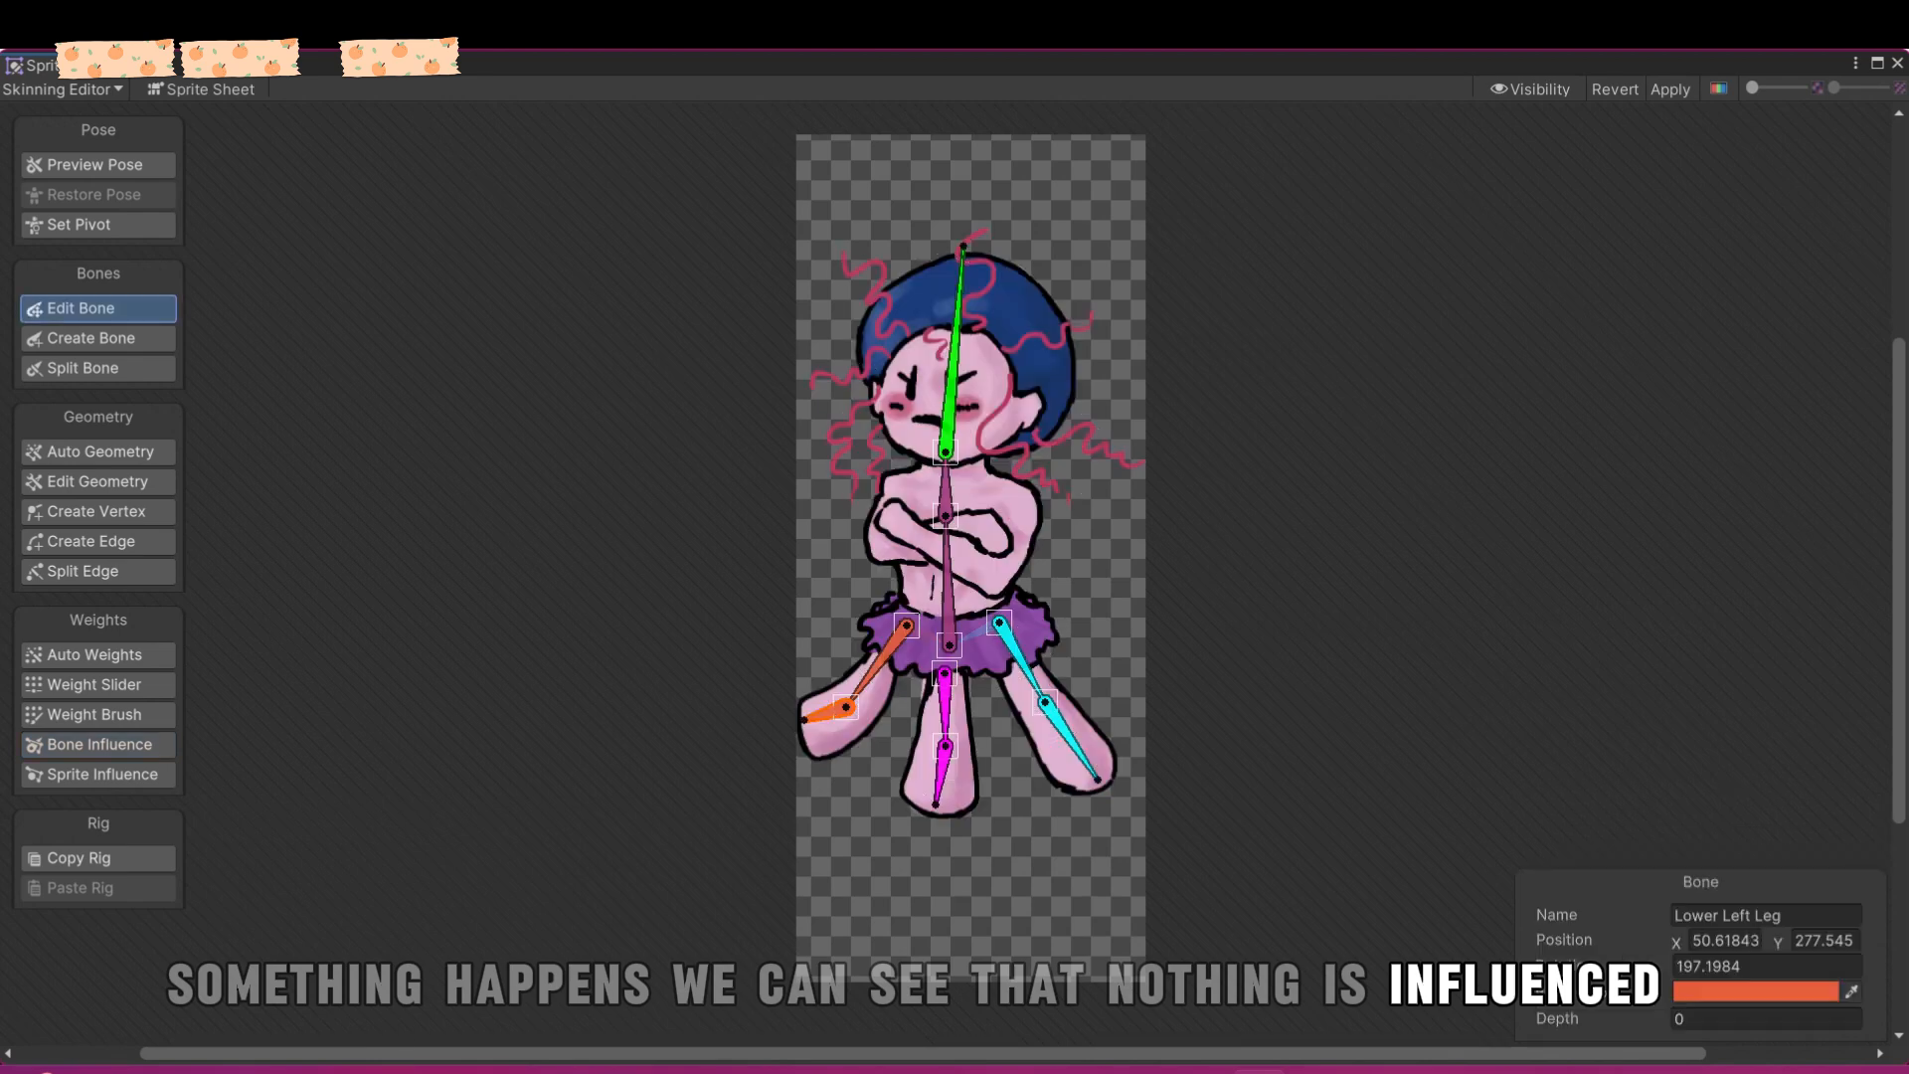
{"action": "left_click_drag", "start_coordinate": [951, 378], "coordinate": [943, 375]}
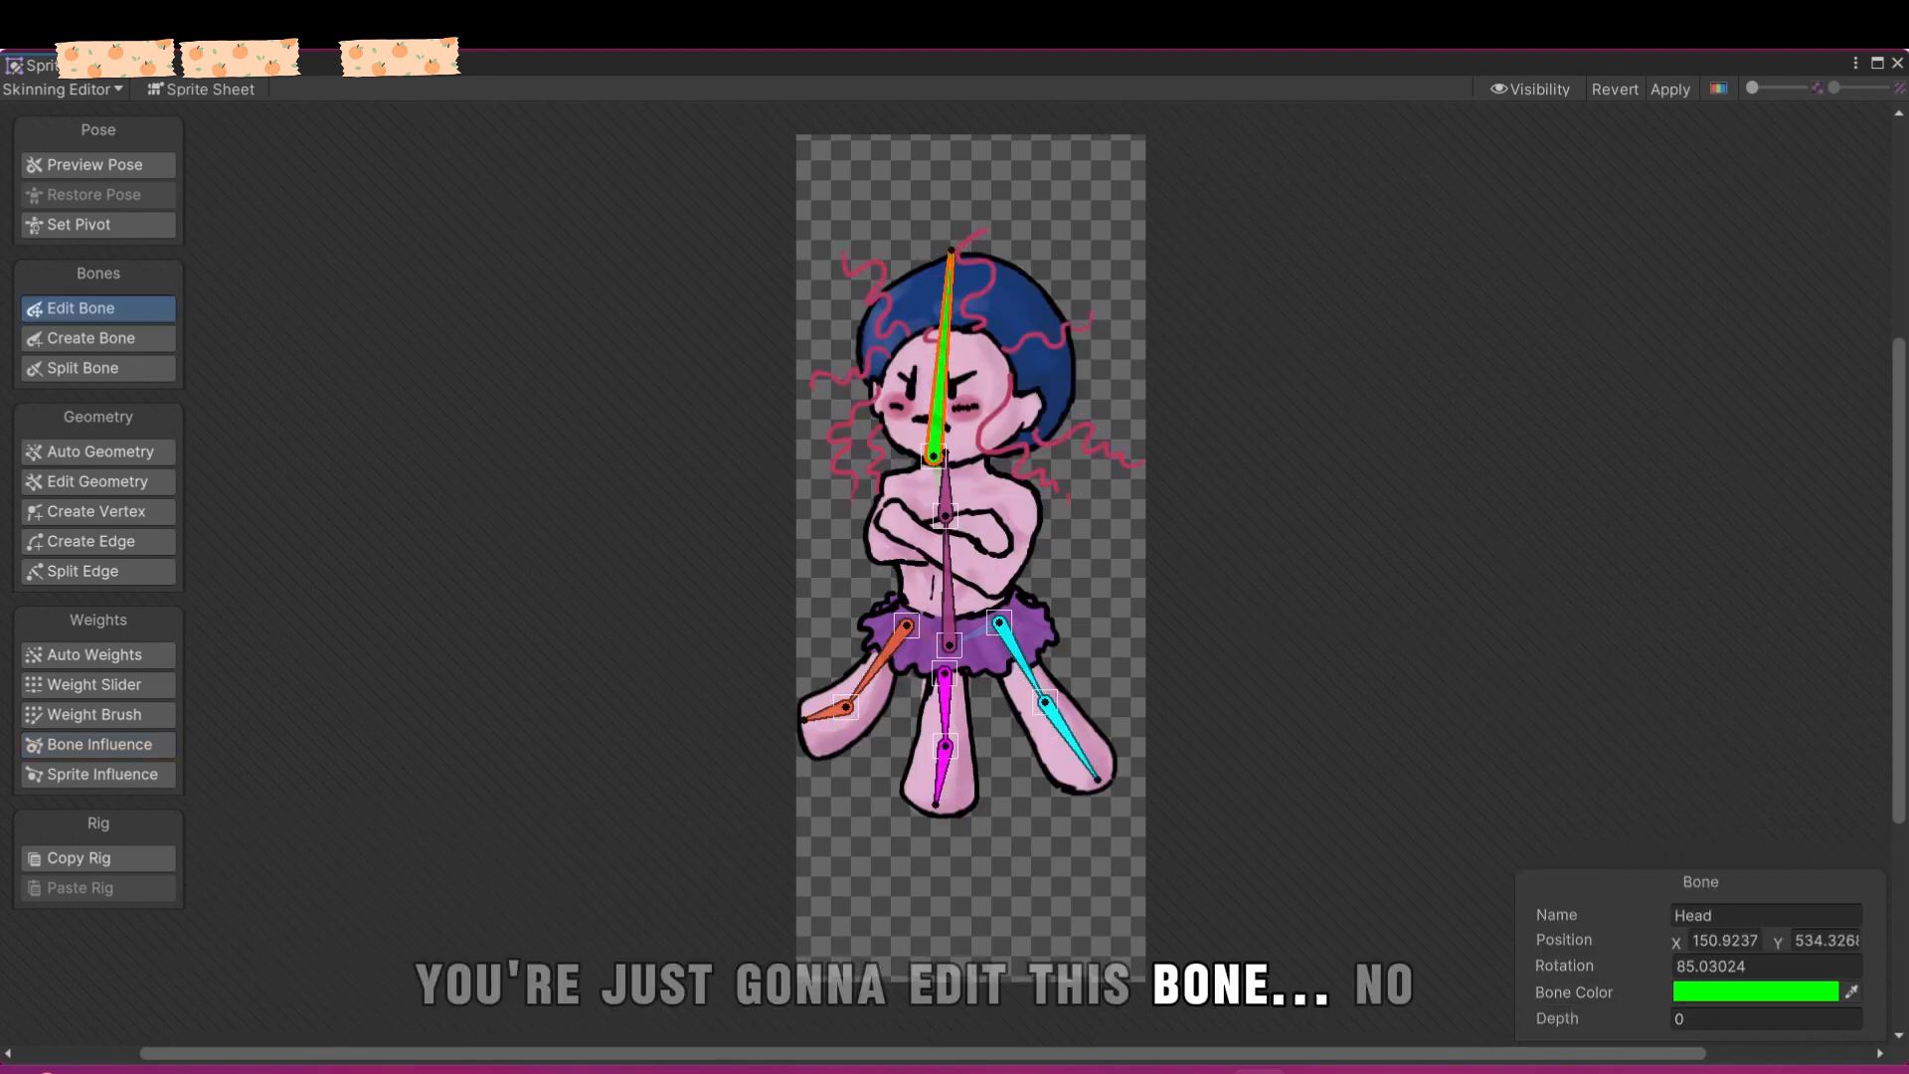
{"action": "key", "text": "ctrl+z"}
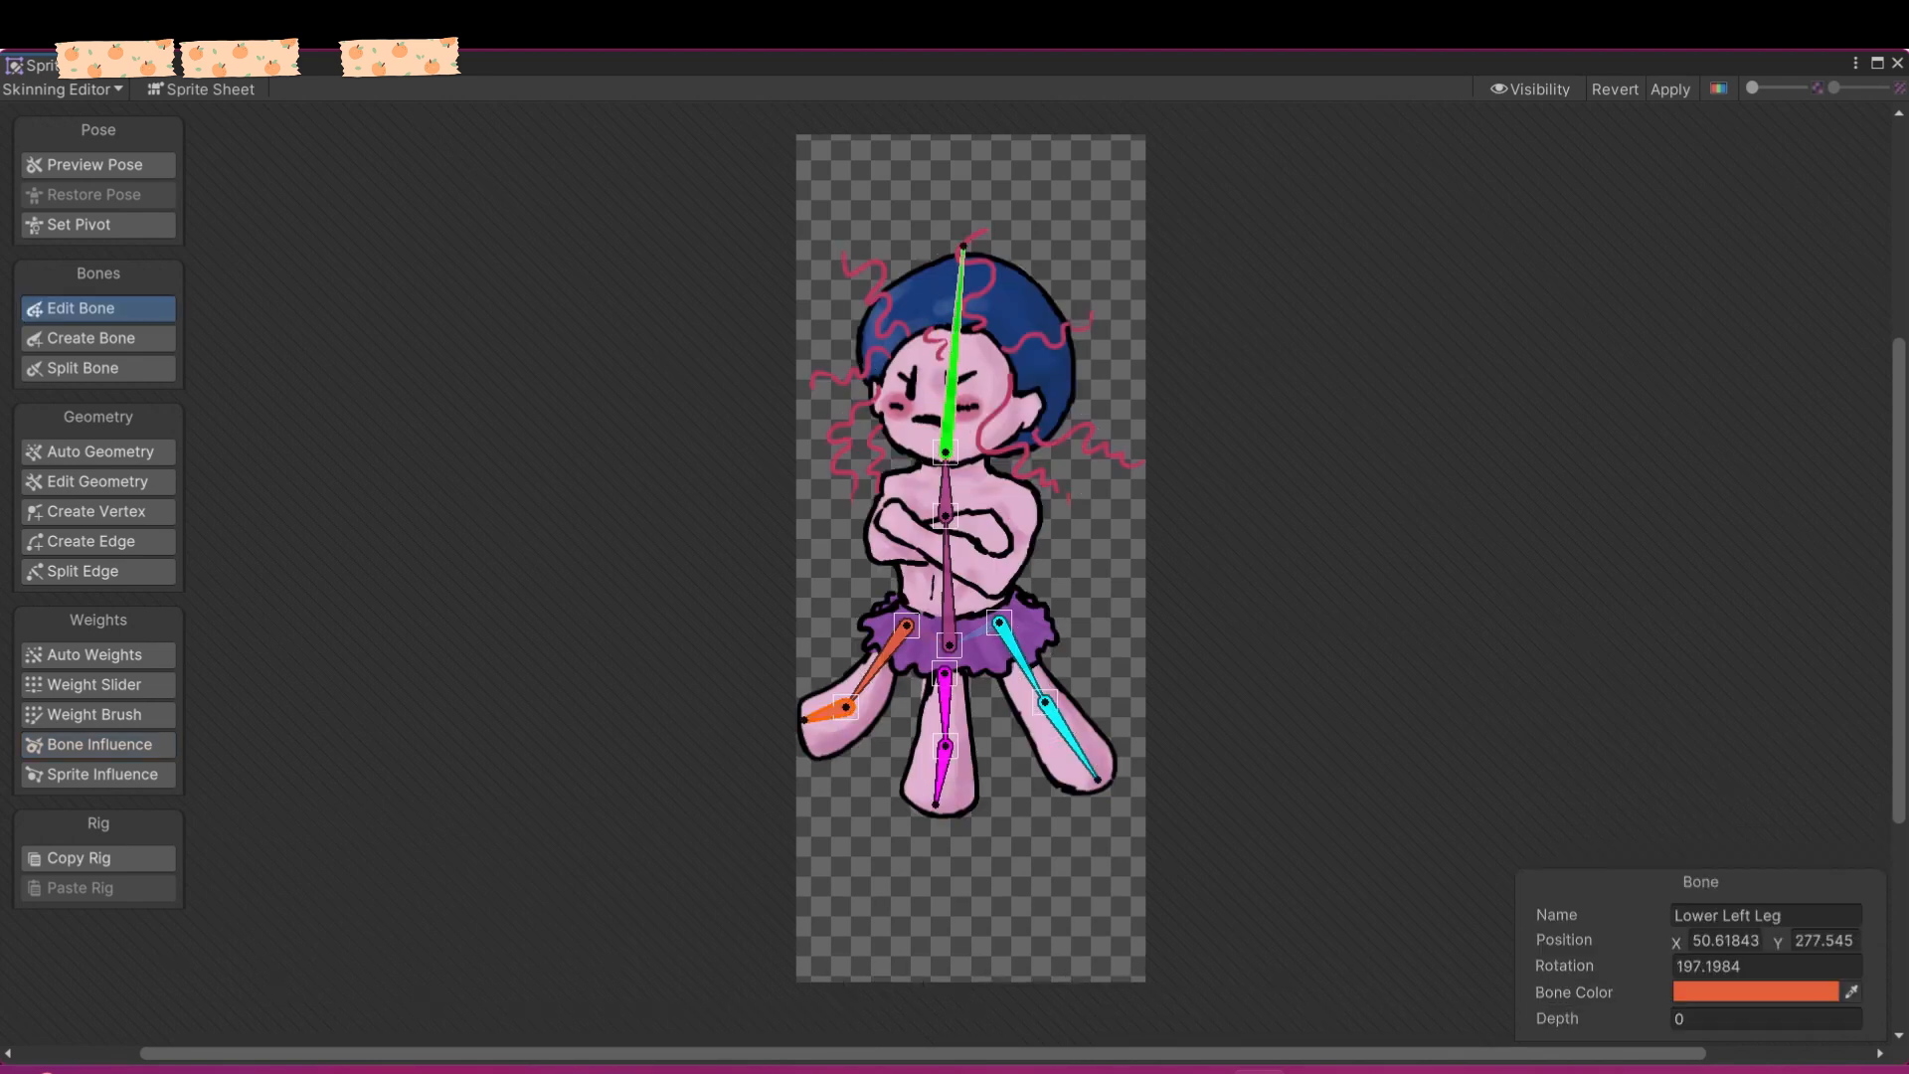
{"action": "mouse_move", "coordinate": [964, 245]}
{"action": "left_mouse_down"}
{"action": "mouse_move", "coordinate": [948, 242]}
{"action": "mouse_move", "coordinate": [959, 259]}
{"action": "left_mouse_up"}
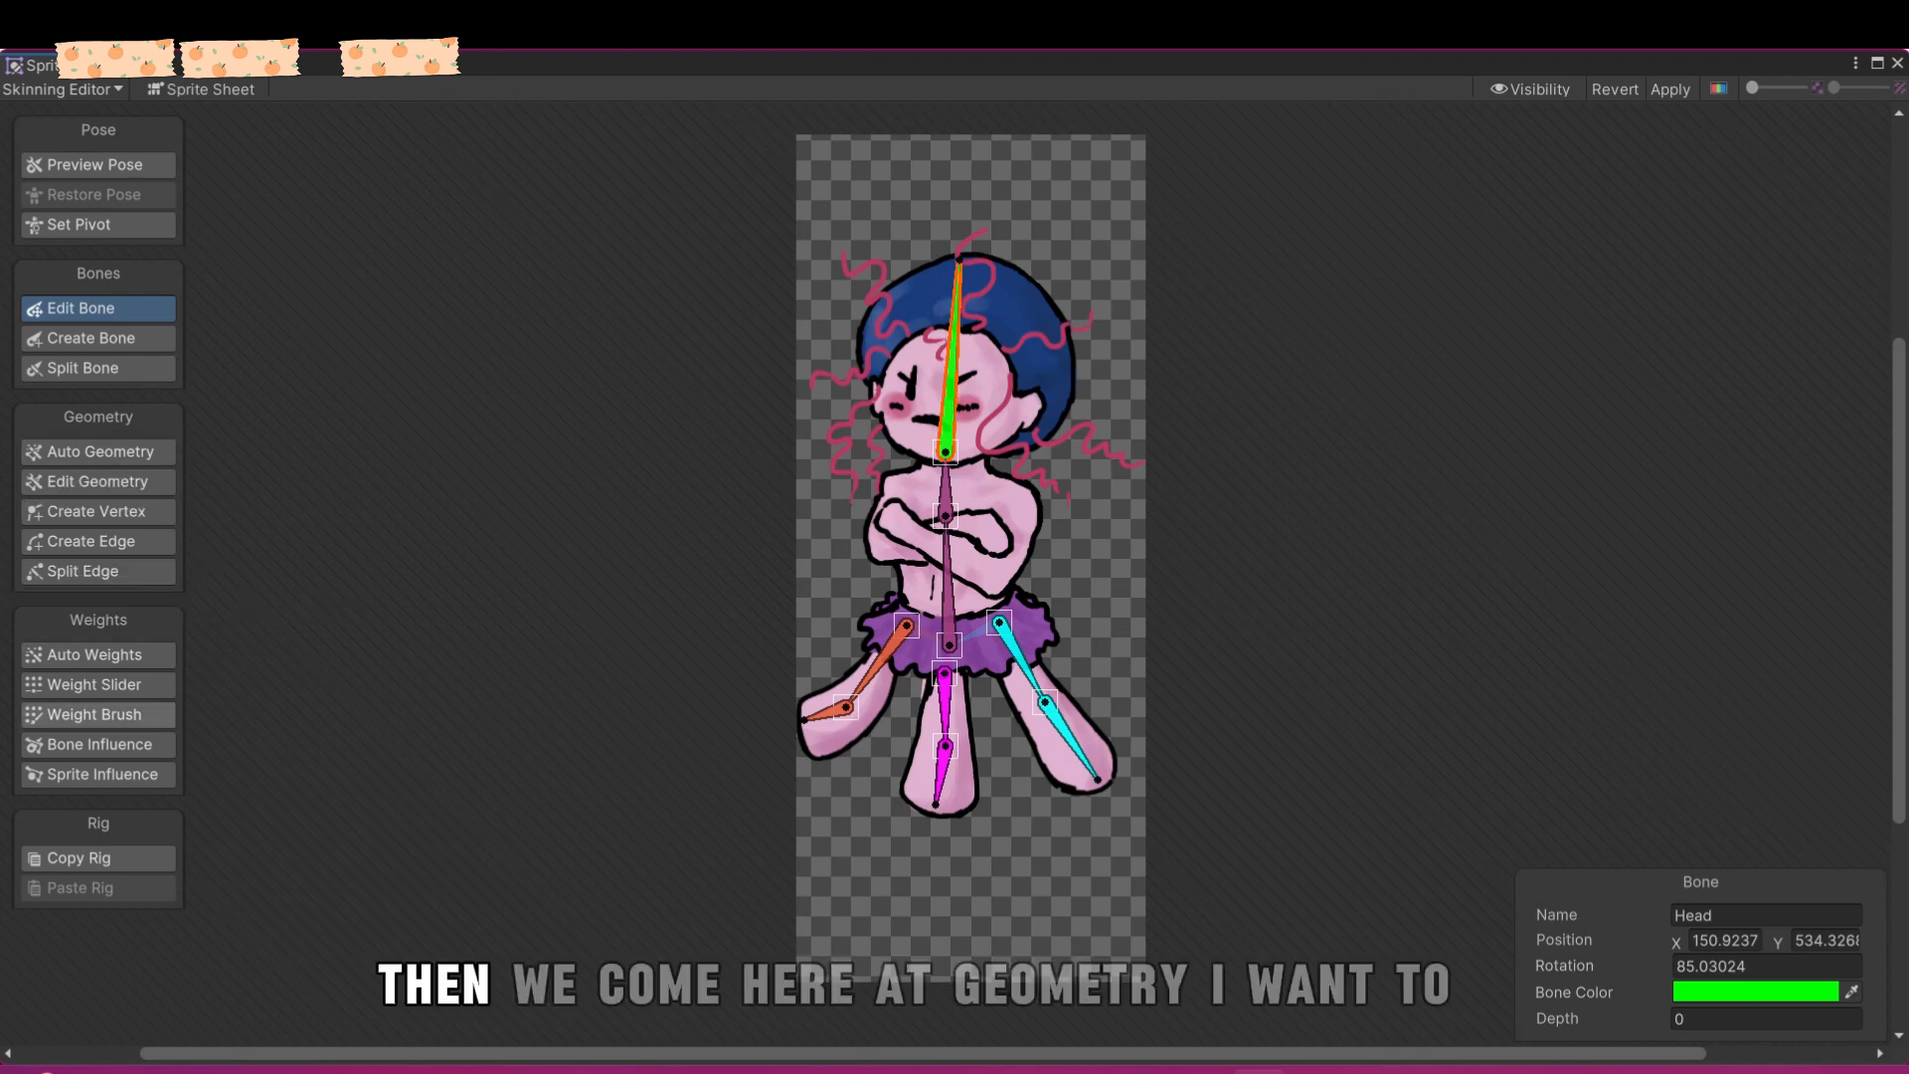
- Raise the Auto Geometry alpha tolerance to 52
{"action": "left_click", "coordinate": [100, 451]}
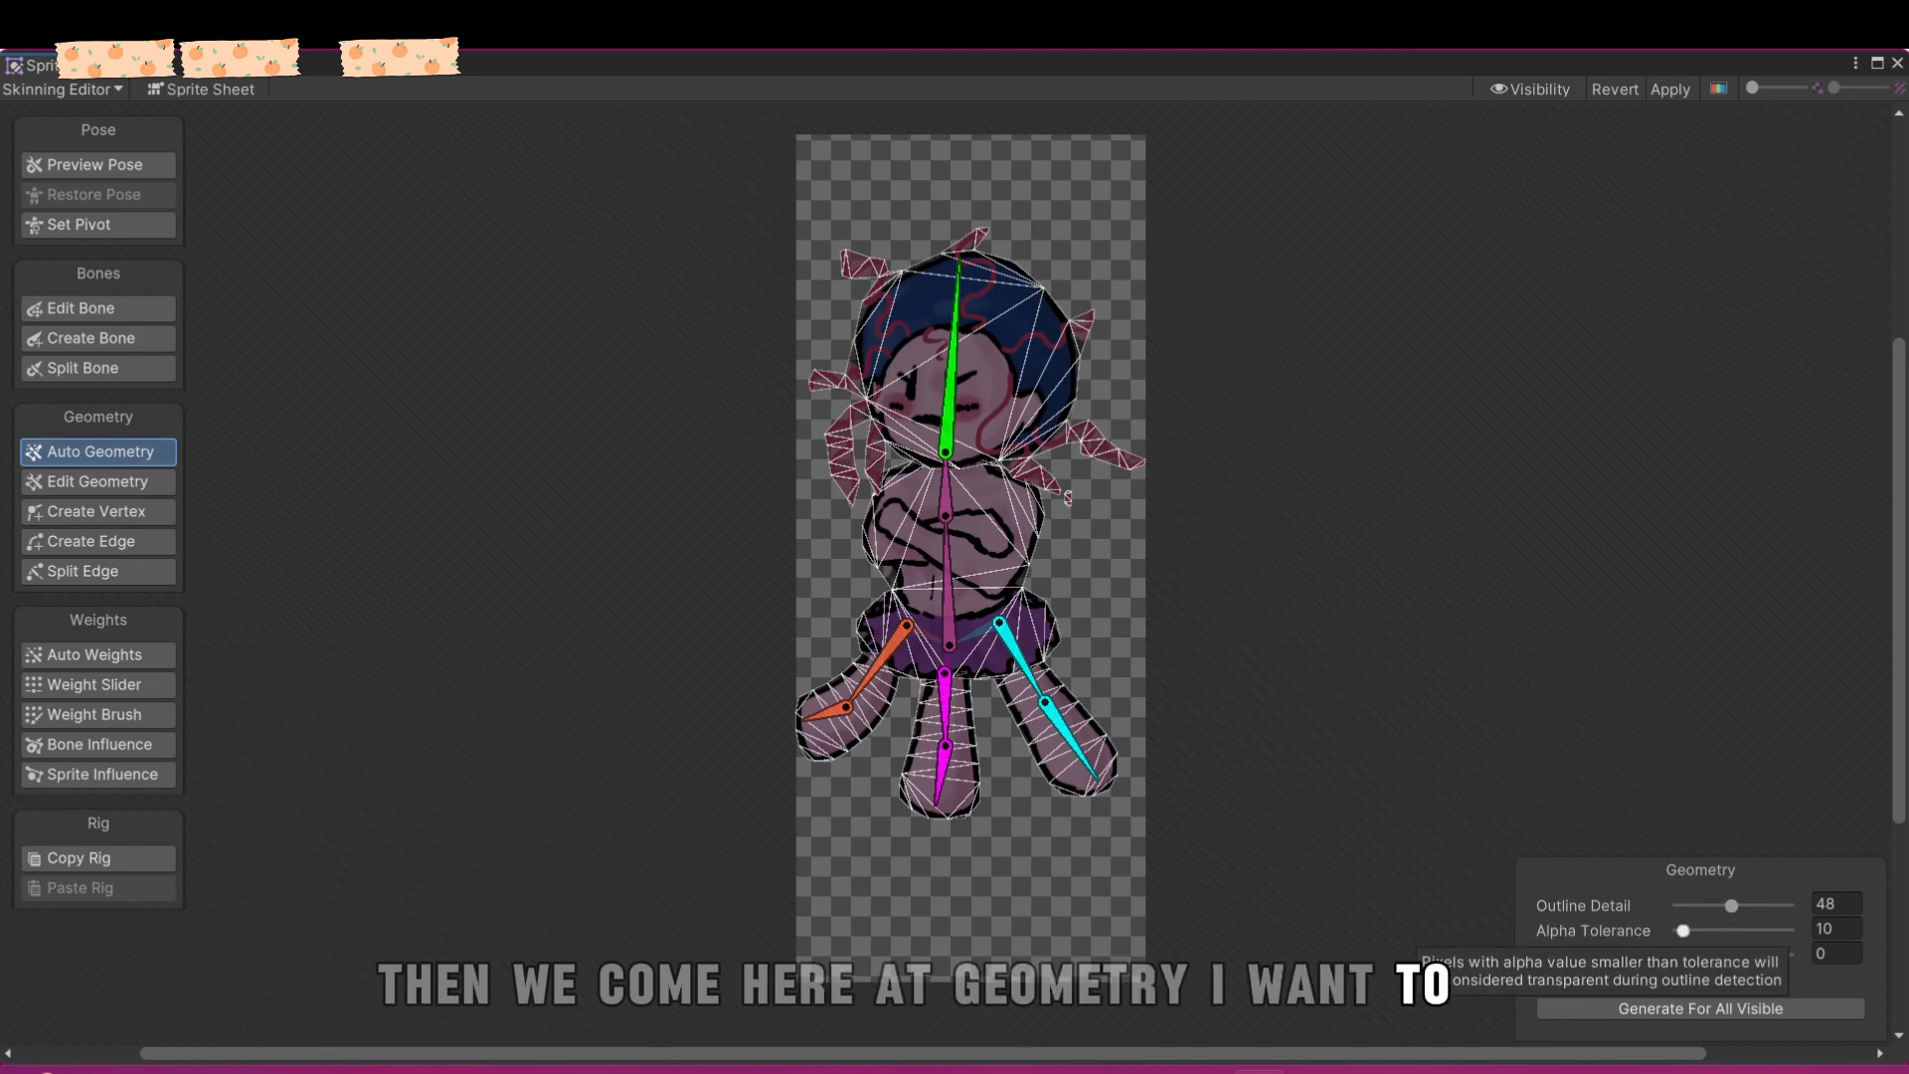
{"action": "left_click_drag", "start_coordinate": [1682, 931], "coordinate": [1693, 931]}
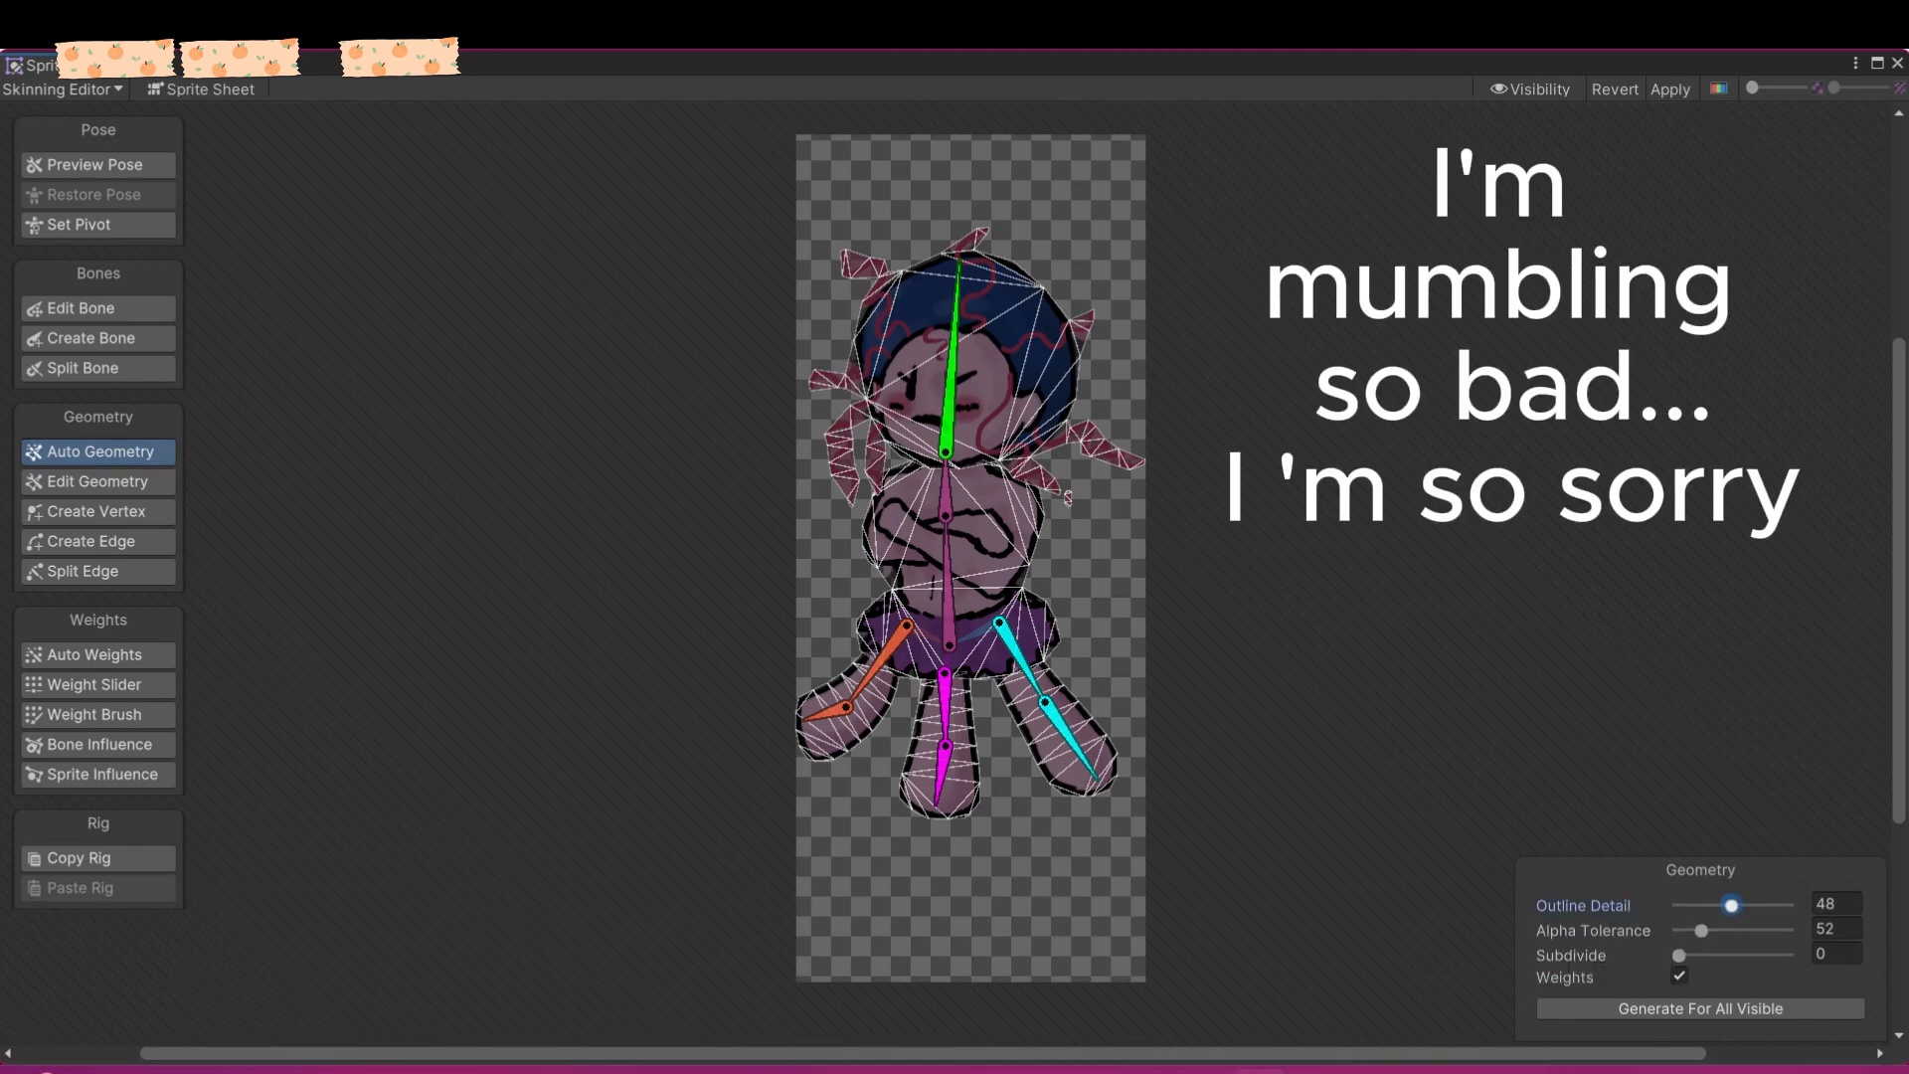
{"action": "left_click", "coordinate": [98, 482]}
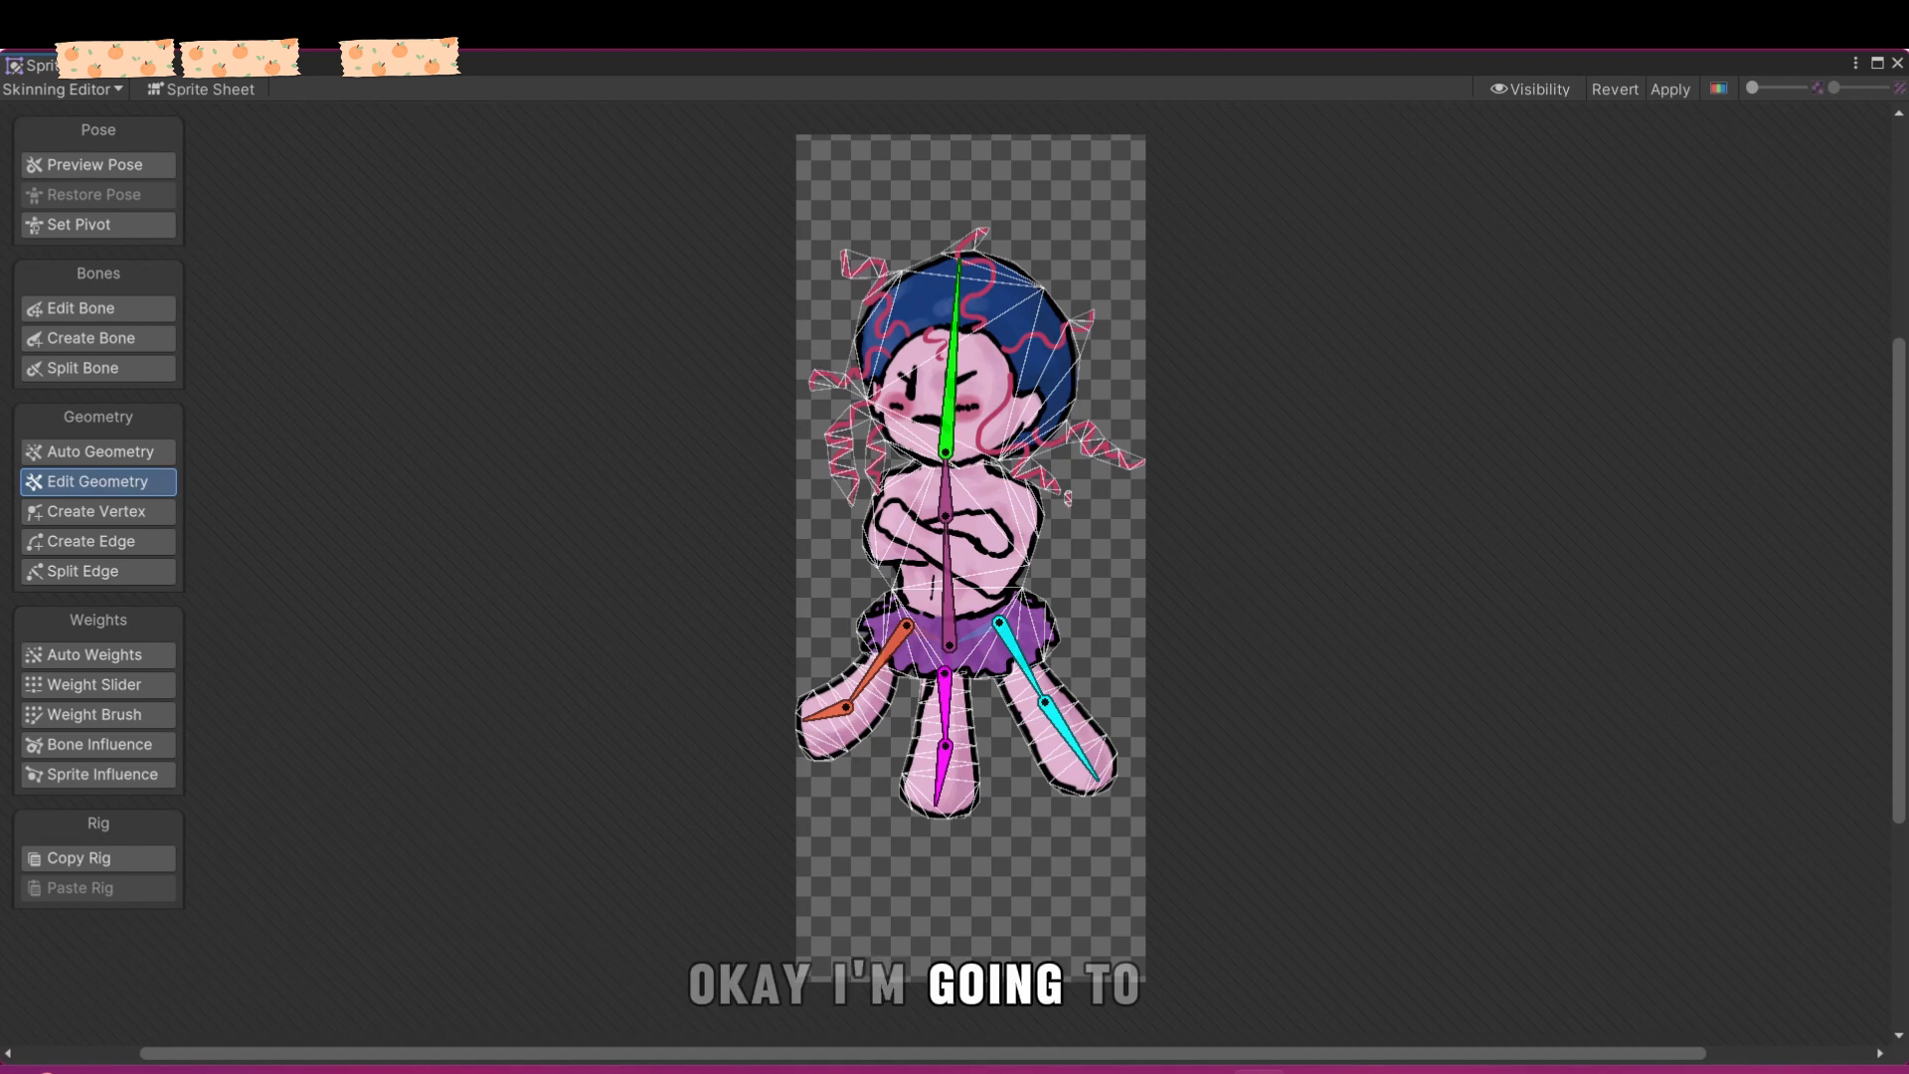
{"action": "left_click", "coordinate": [97, 512]}
{"action": "left_click", "coordinate": [97, 542]}
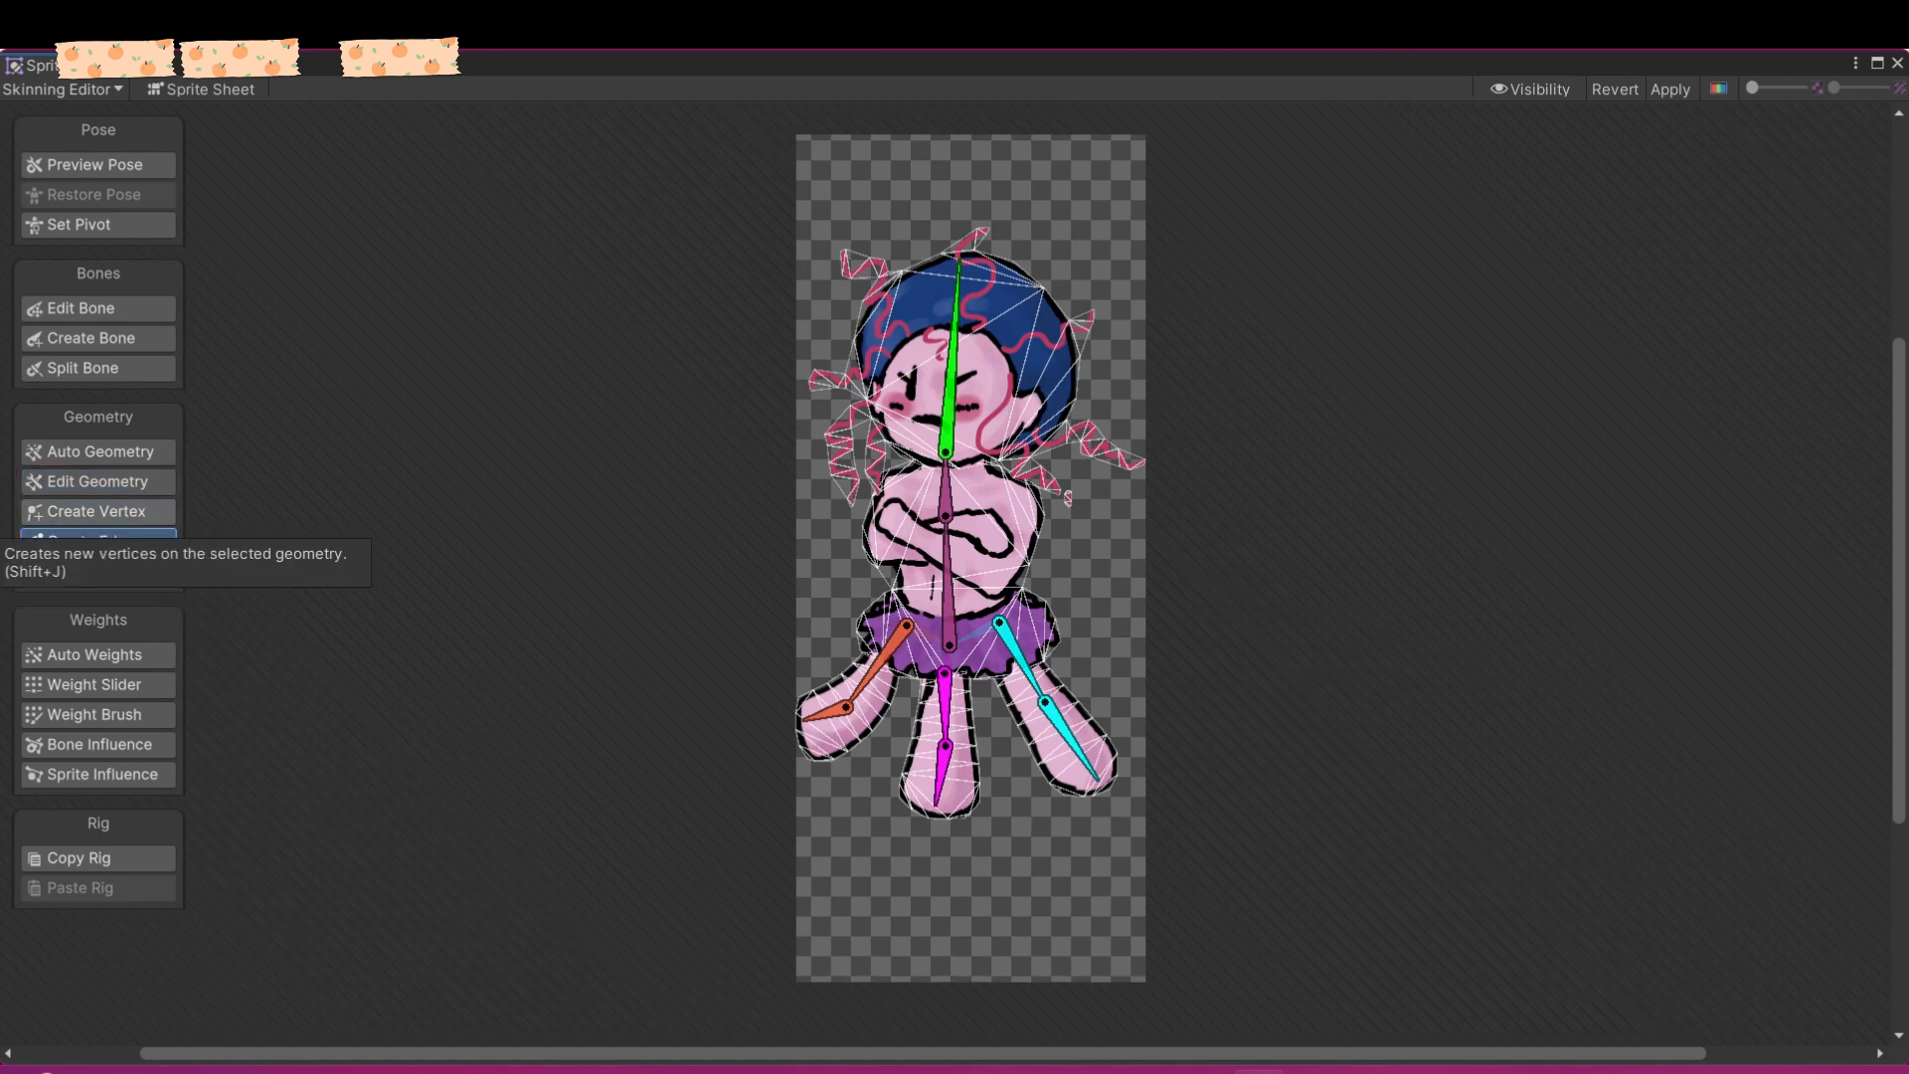
{"action": "left_click", "coordinate": [99, 482]}
{"action": "left_click", "coordinate": [97, 542]}
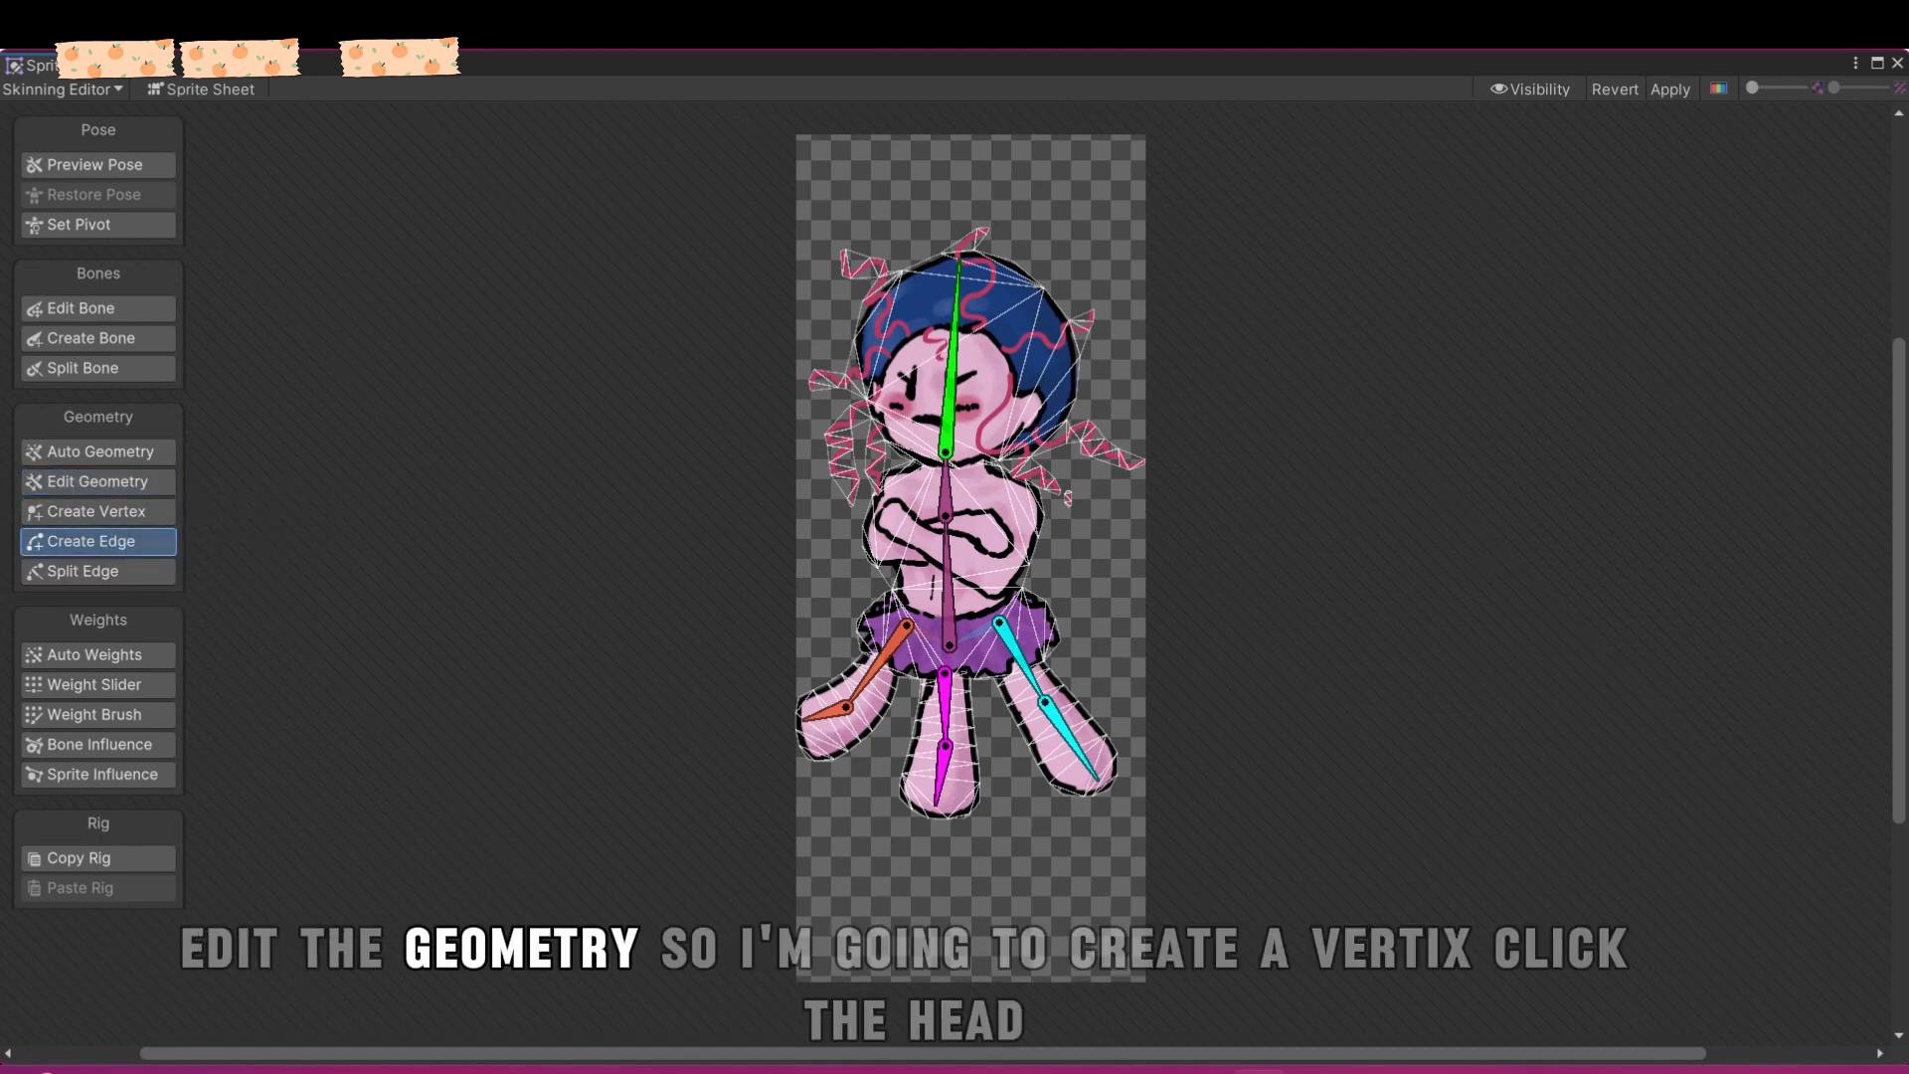
- Create many extra vertices inside the Head sprite's mesh, spread over the face and hair around the bone
{"action": "left_click", "coordinate": [97, 513]}
{"action": "double_click", "coordinate": [960, 344]}
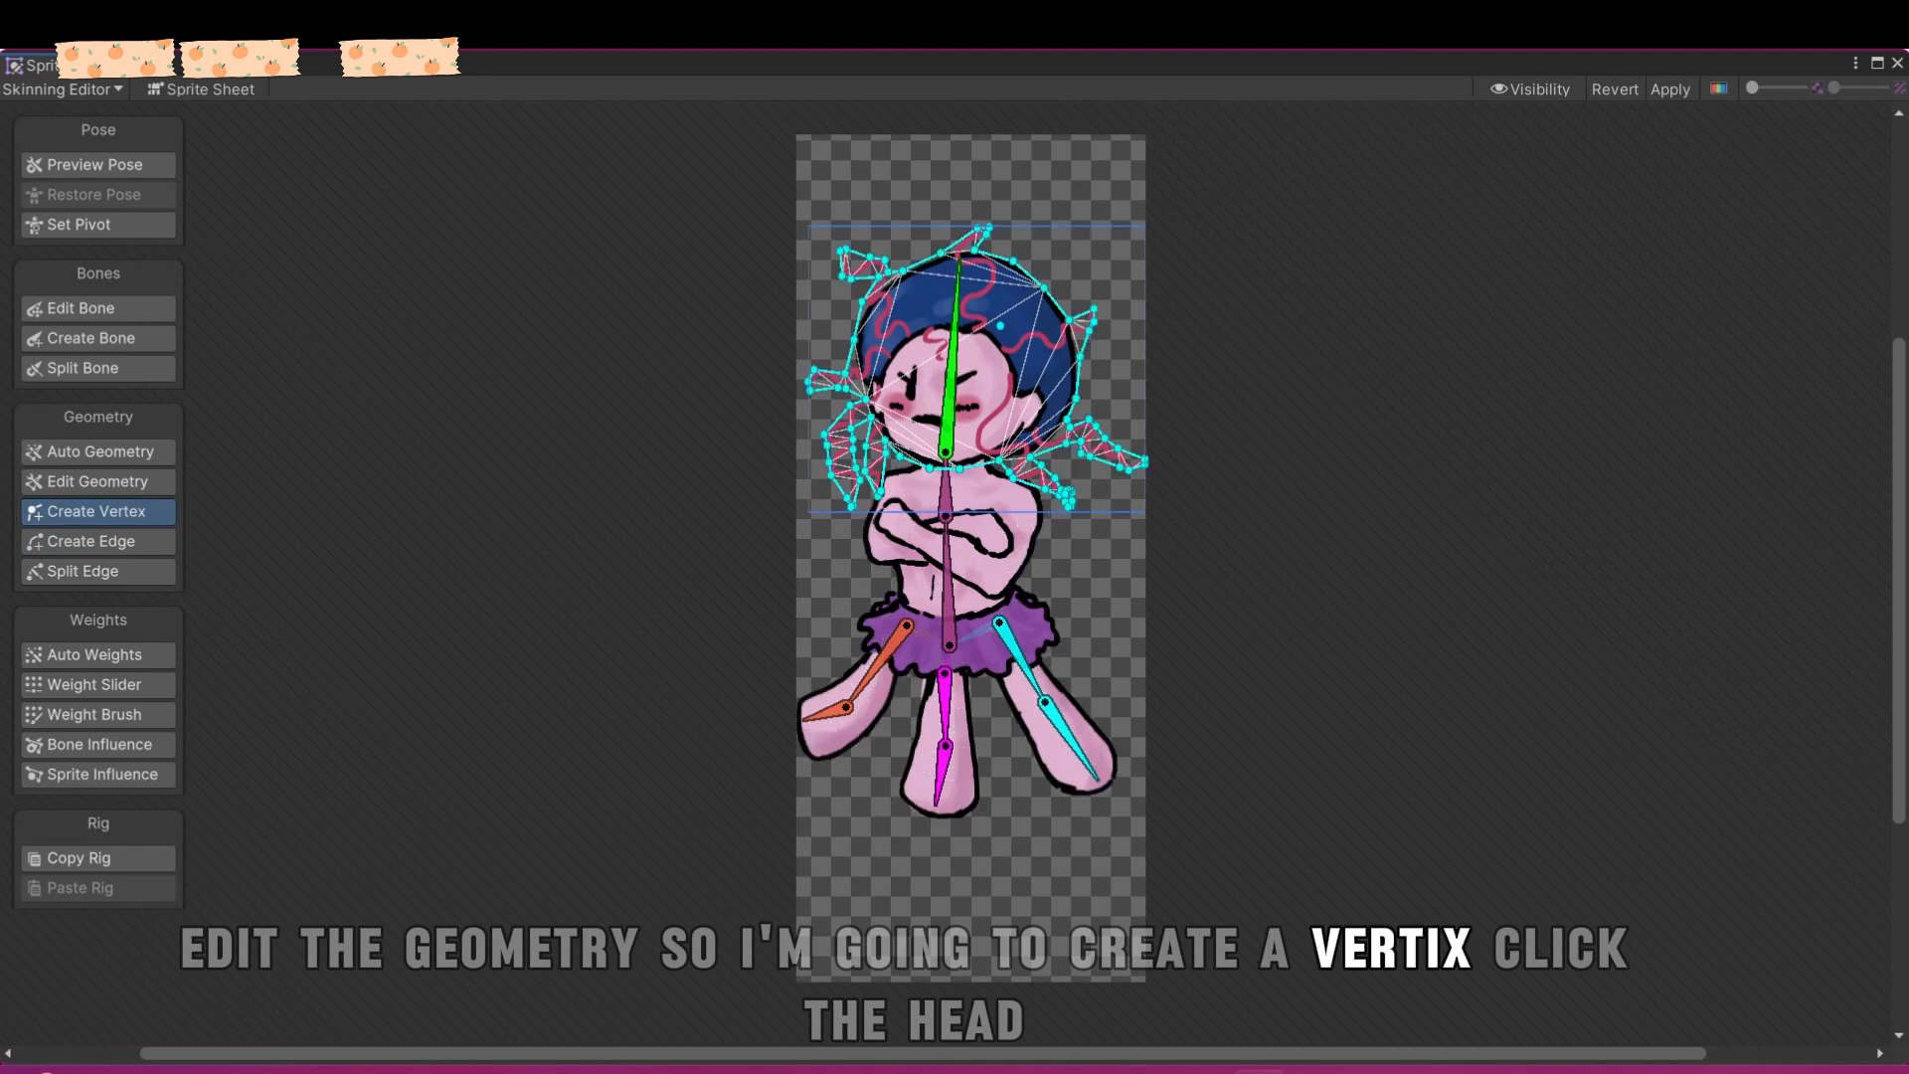
{"action": "left_click", "coordinate": [961, 343]}
{"action": "left_click", "coordinate": [909, 355]}
{"action": "left_click", "coordinate": [938, 322]}
{"action": "left_click", "coordinate": [937, 356]}
{"action": "left_click", "coordinate": [922, 388]}
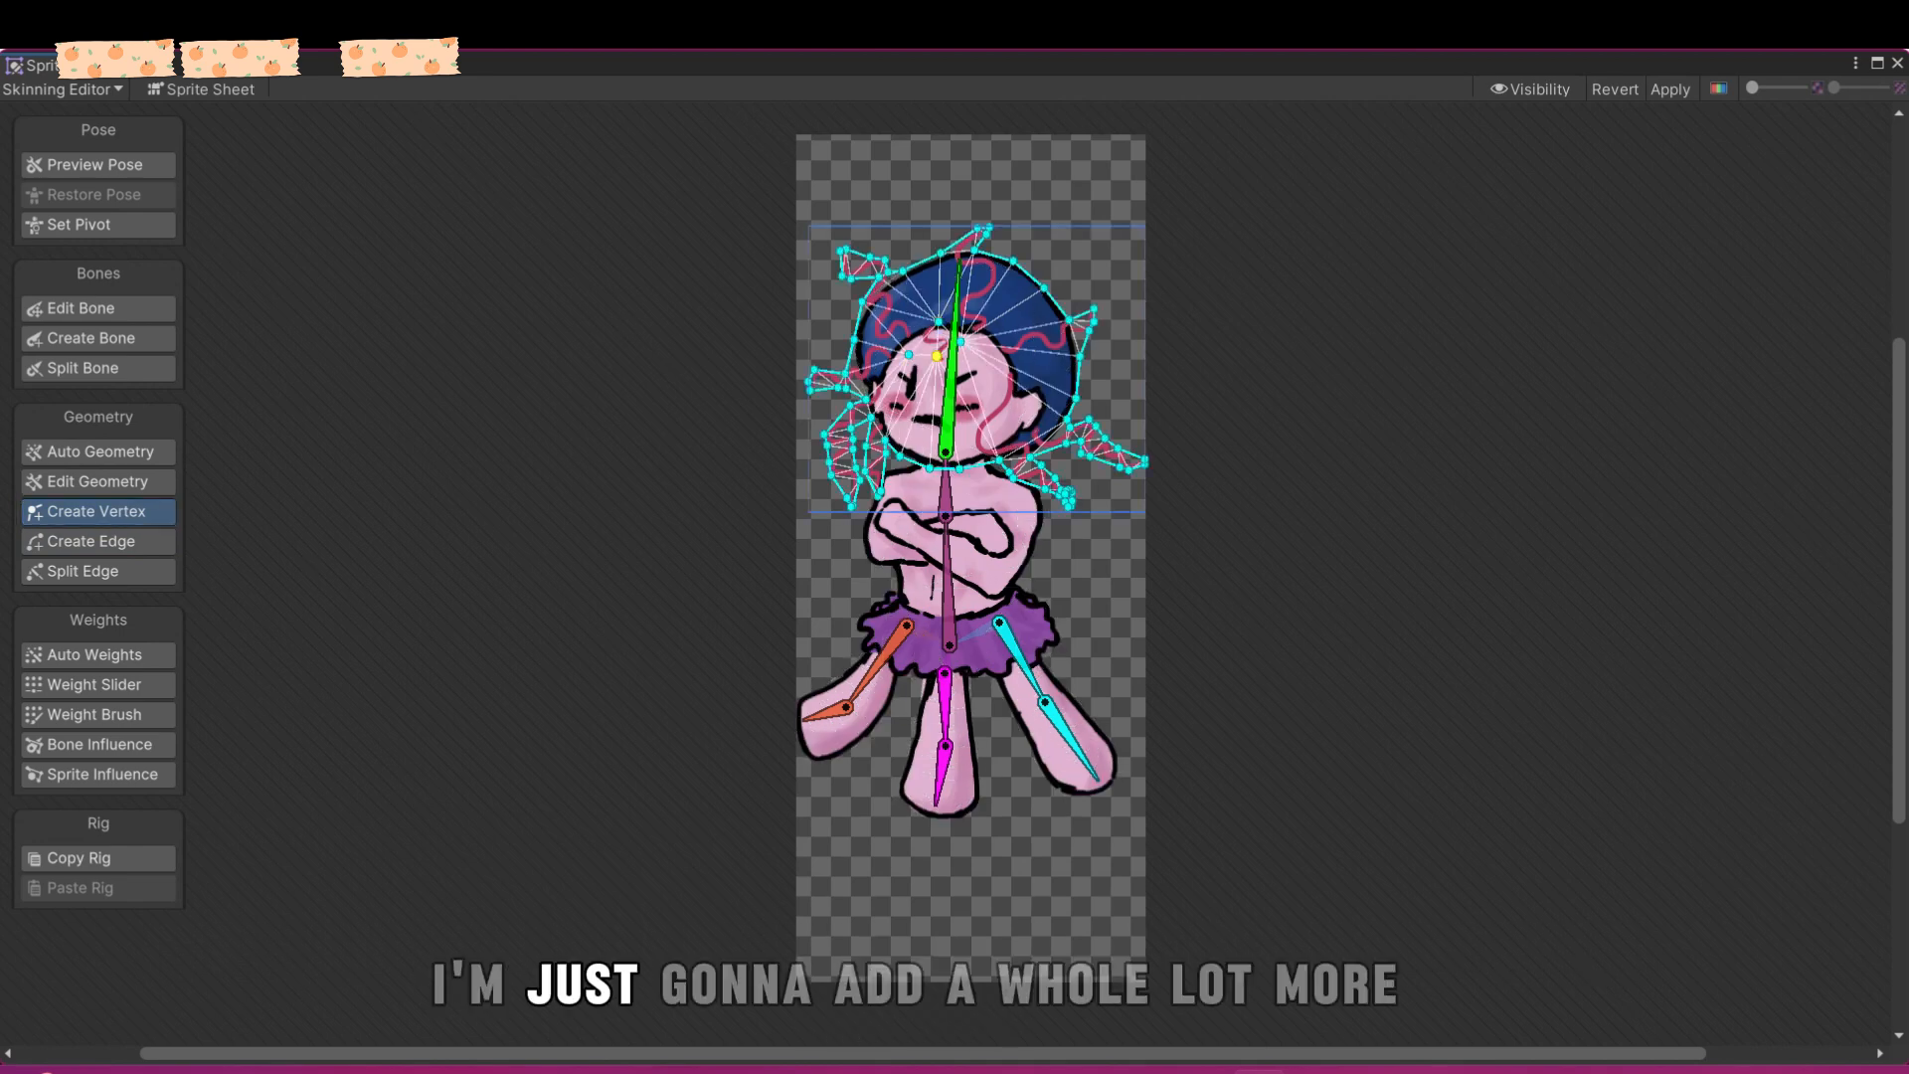
{"action": "left_click", "coordinate": [940, 403]}
{"action": "left_click", "coordinate": [967, 396]}
{"action": "left_click", "coordinate": [1003, 381]}
{"action": "left_click", "coordinate": [1024, 359]}
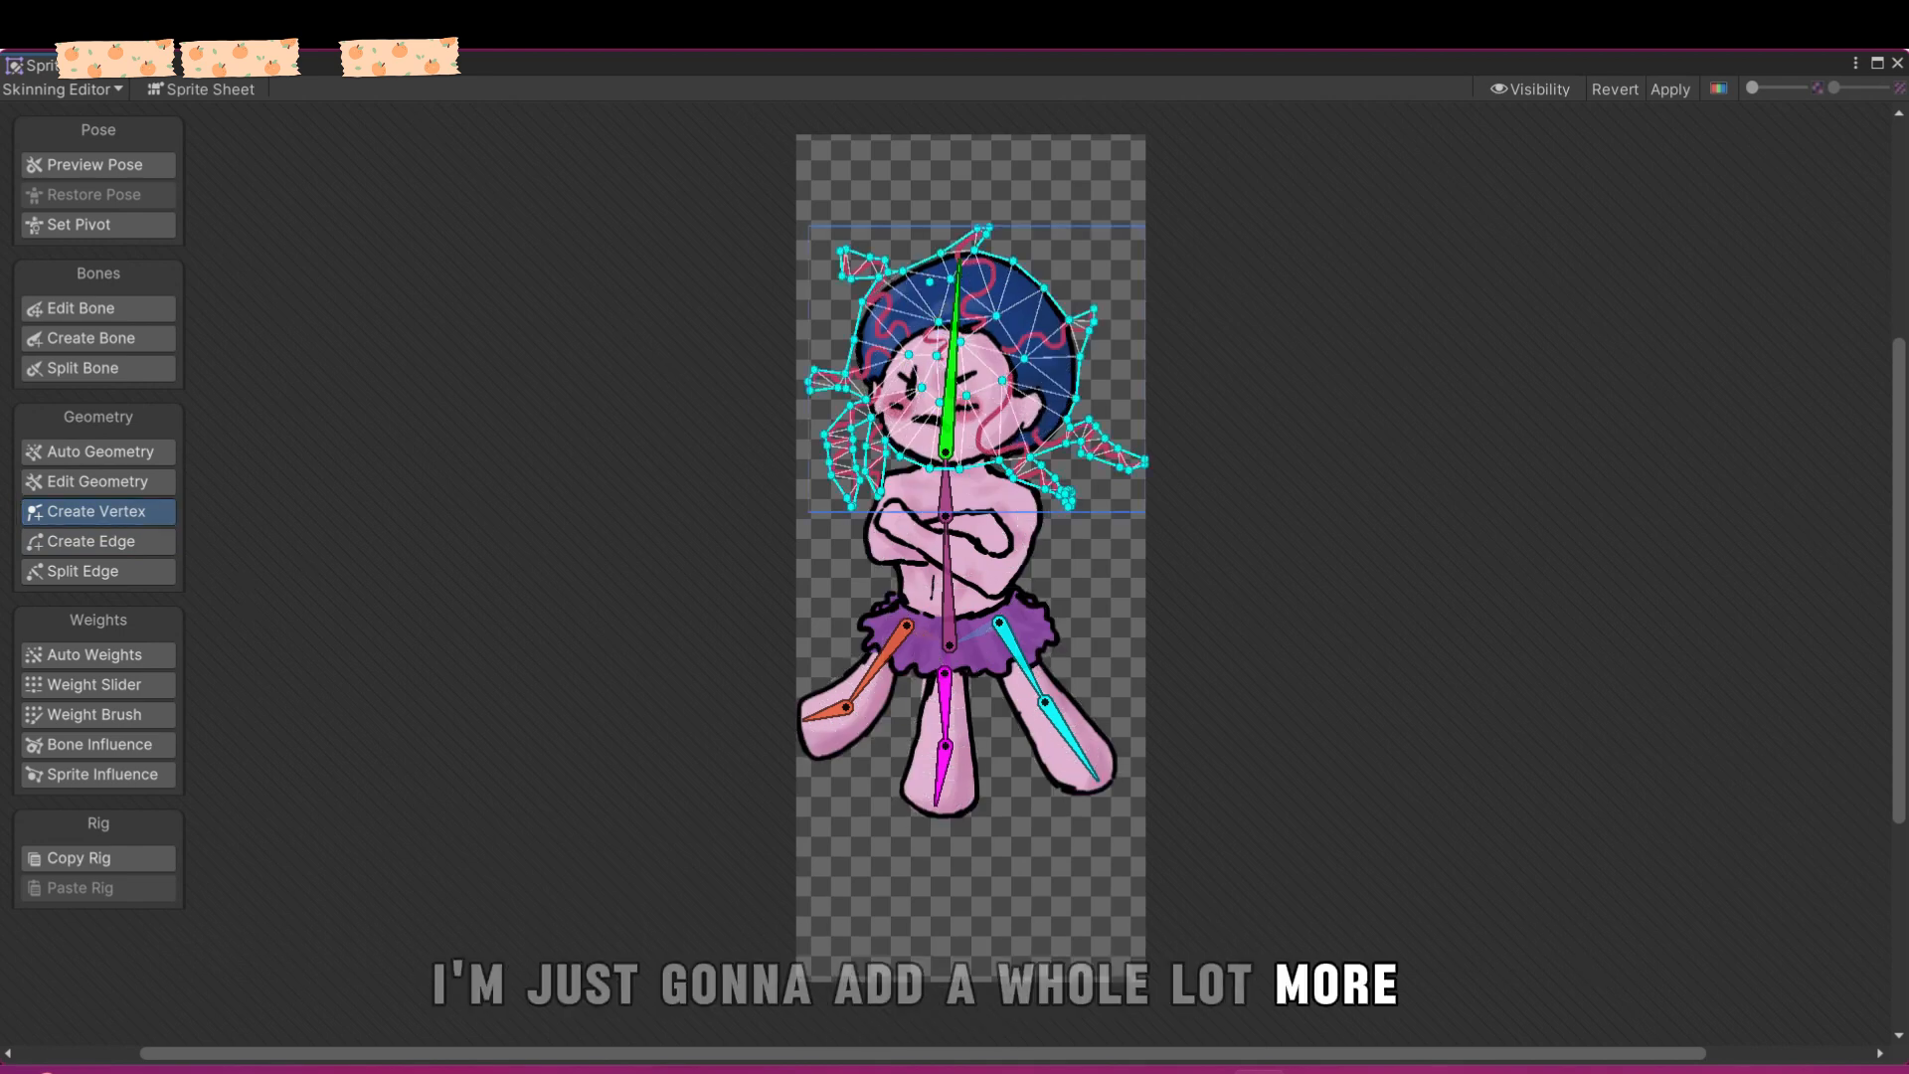
{"action": "left_click", "coordinate": [930, 283]}
{"action": "left_click", "coordinate": [876, 324]}
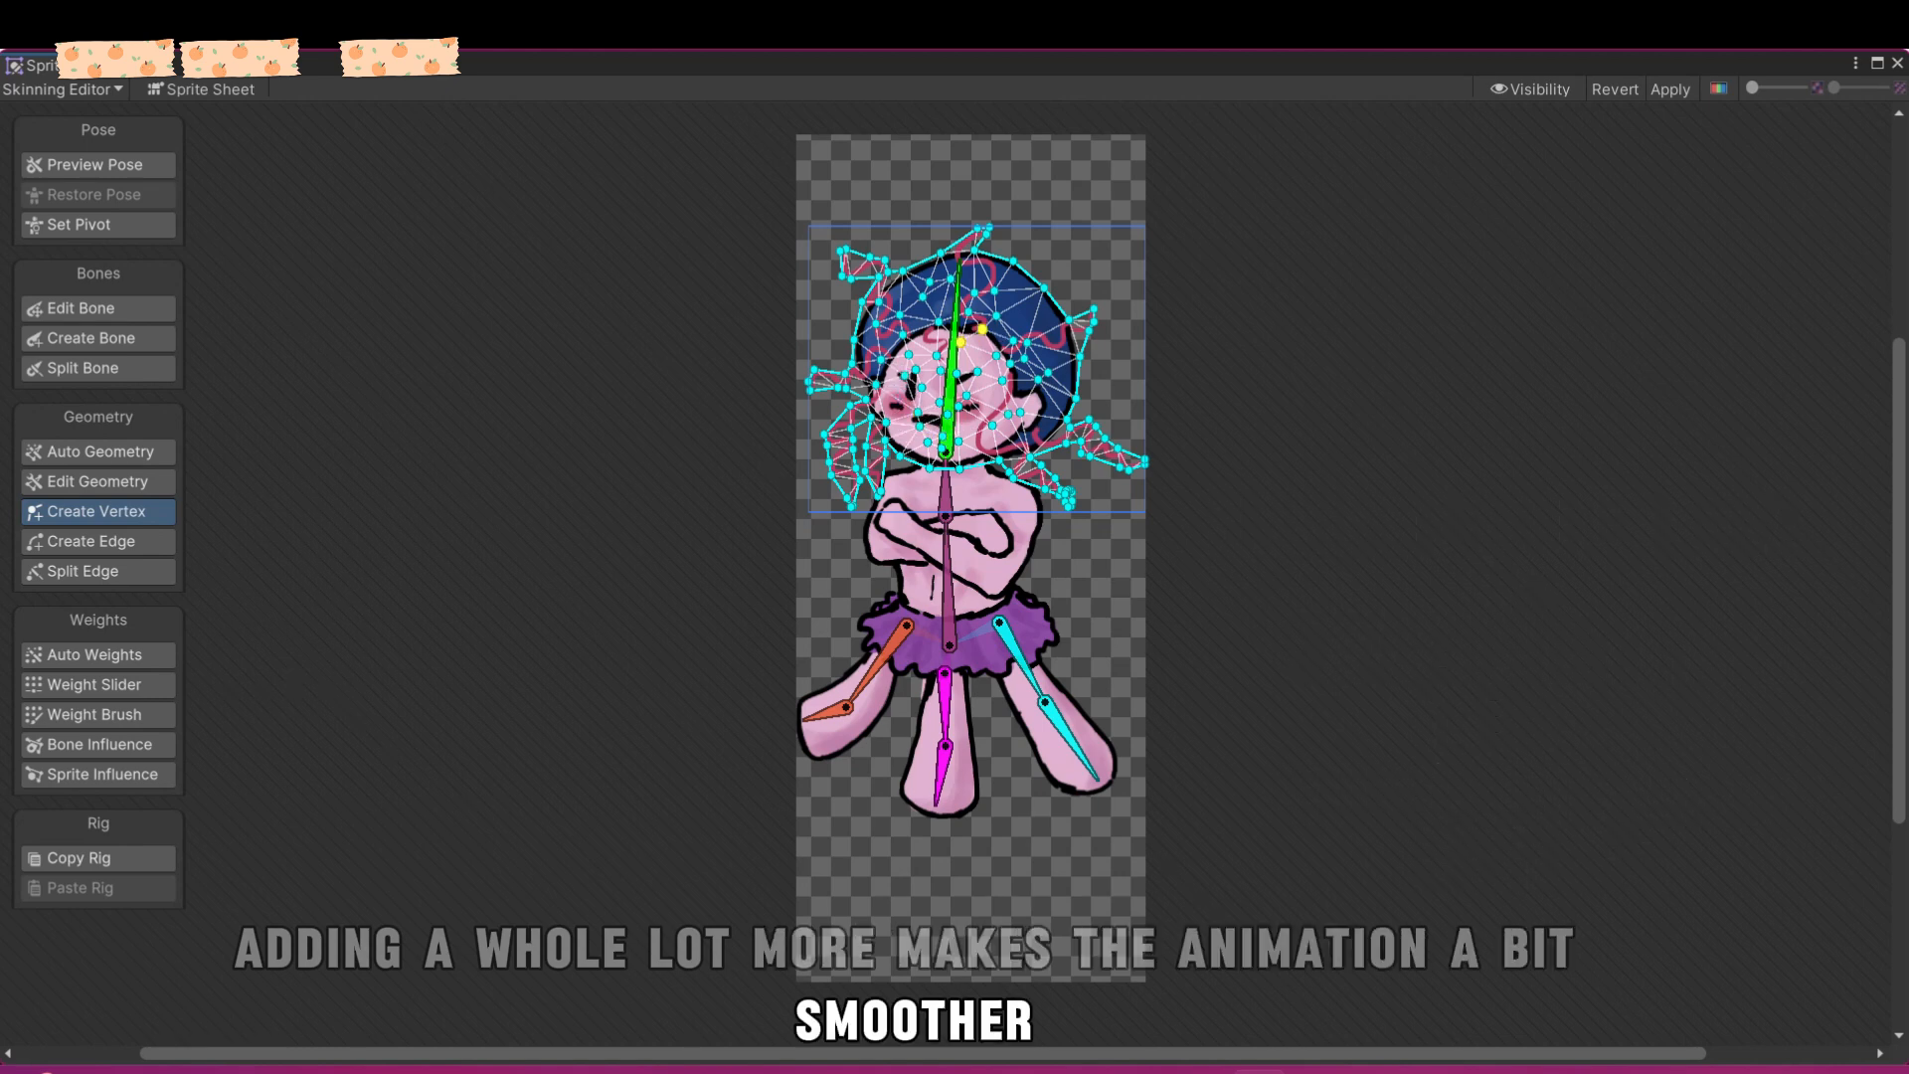
- Create extra vertices inside the Torso sprite's mesh, concentrated along the neck and torso bones down to the skirt
{"action": "double_click", "coordinate": [1004, 534]}
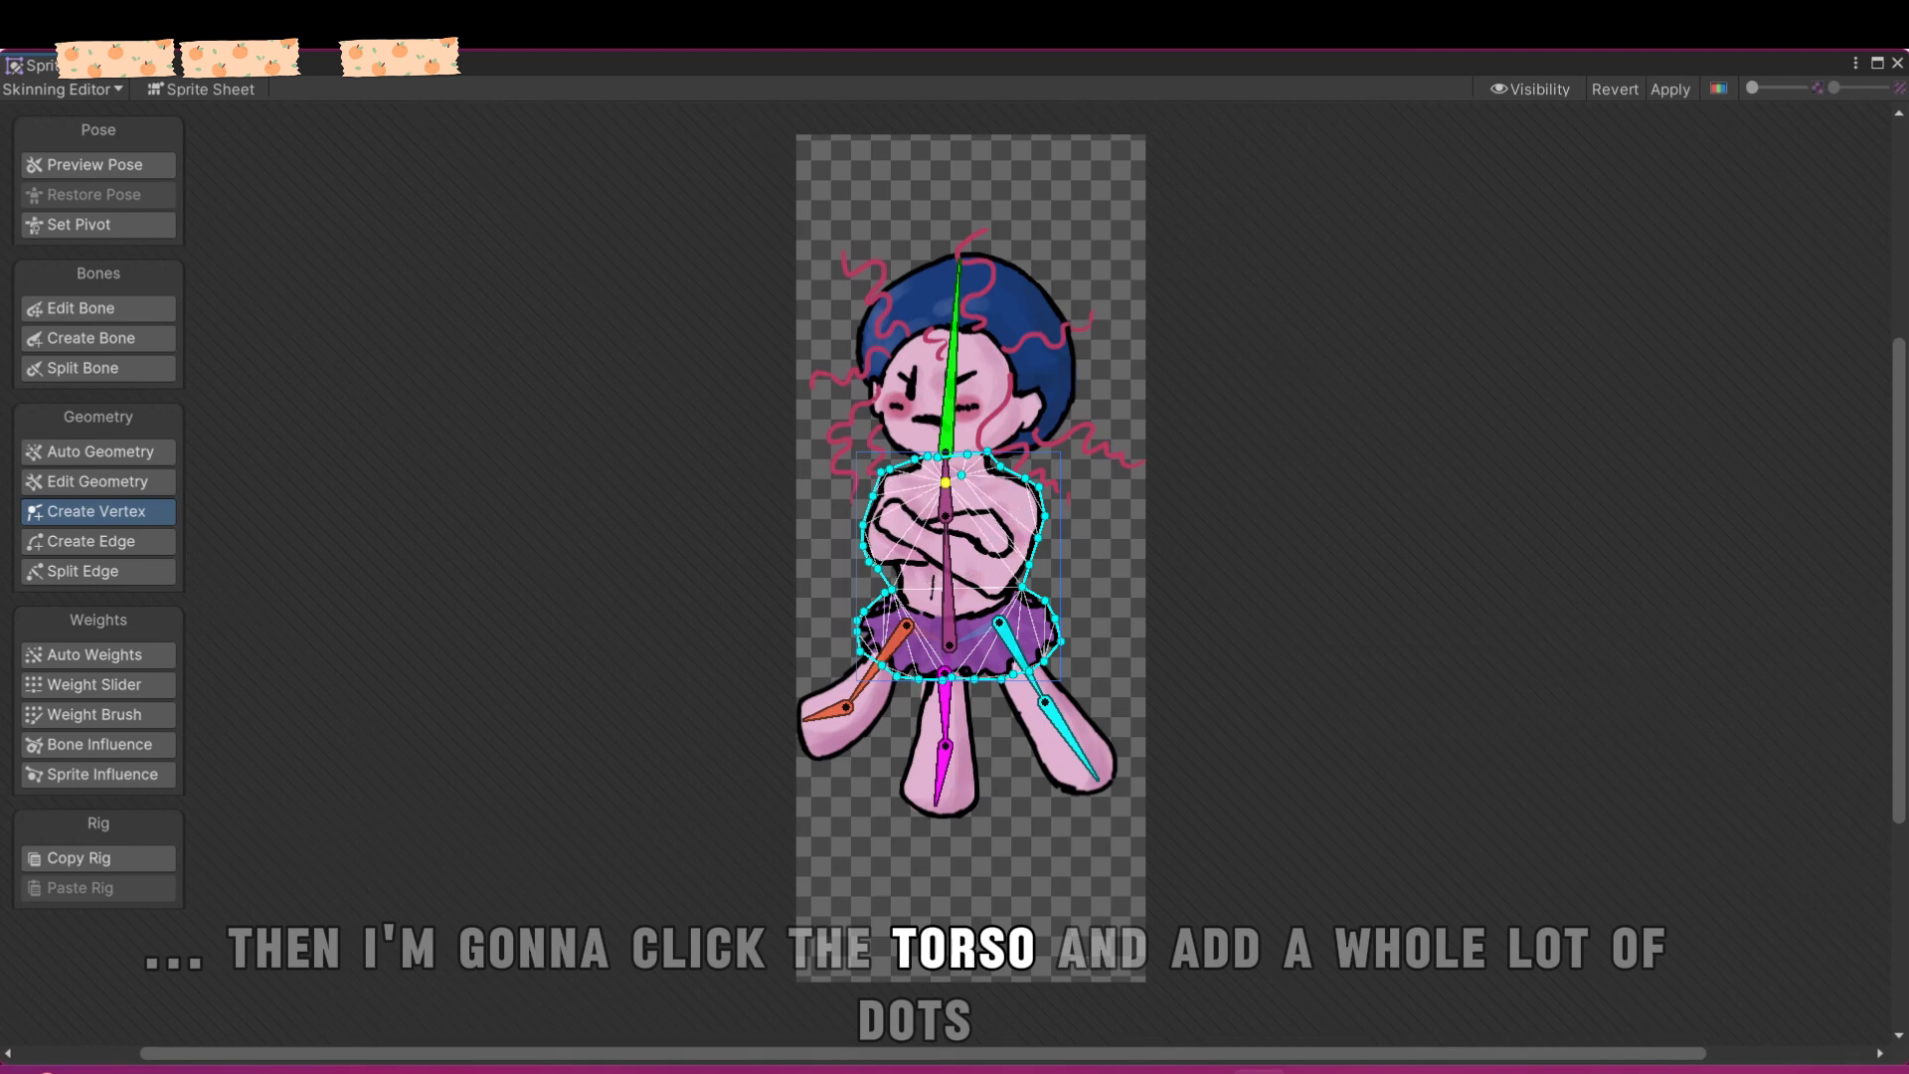
{"action": "left_click", "coordinate": [930, 486]}
{"action": "left_click", "coordinate": [928, 507]}
{"action": "left_click", "coordinate": [933, 520]}
{"action": "left_click", "coordinate": [946, 523]}
{"action": "left_click", "coordinate": [964, 499]}
{"action": "left_click", "coordinate": [945, 535]}
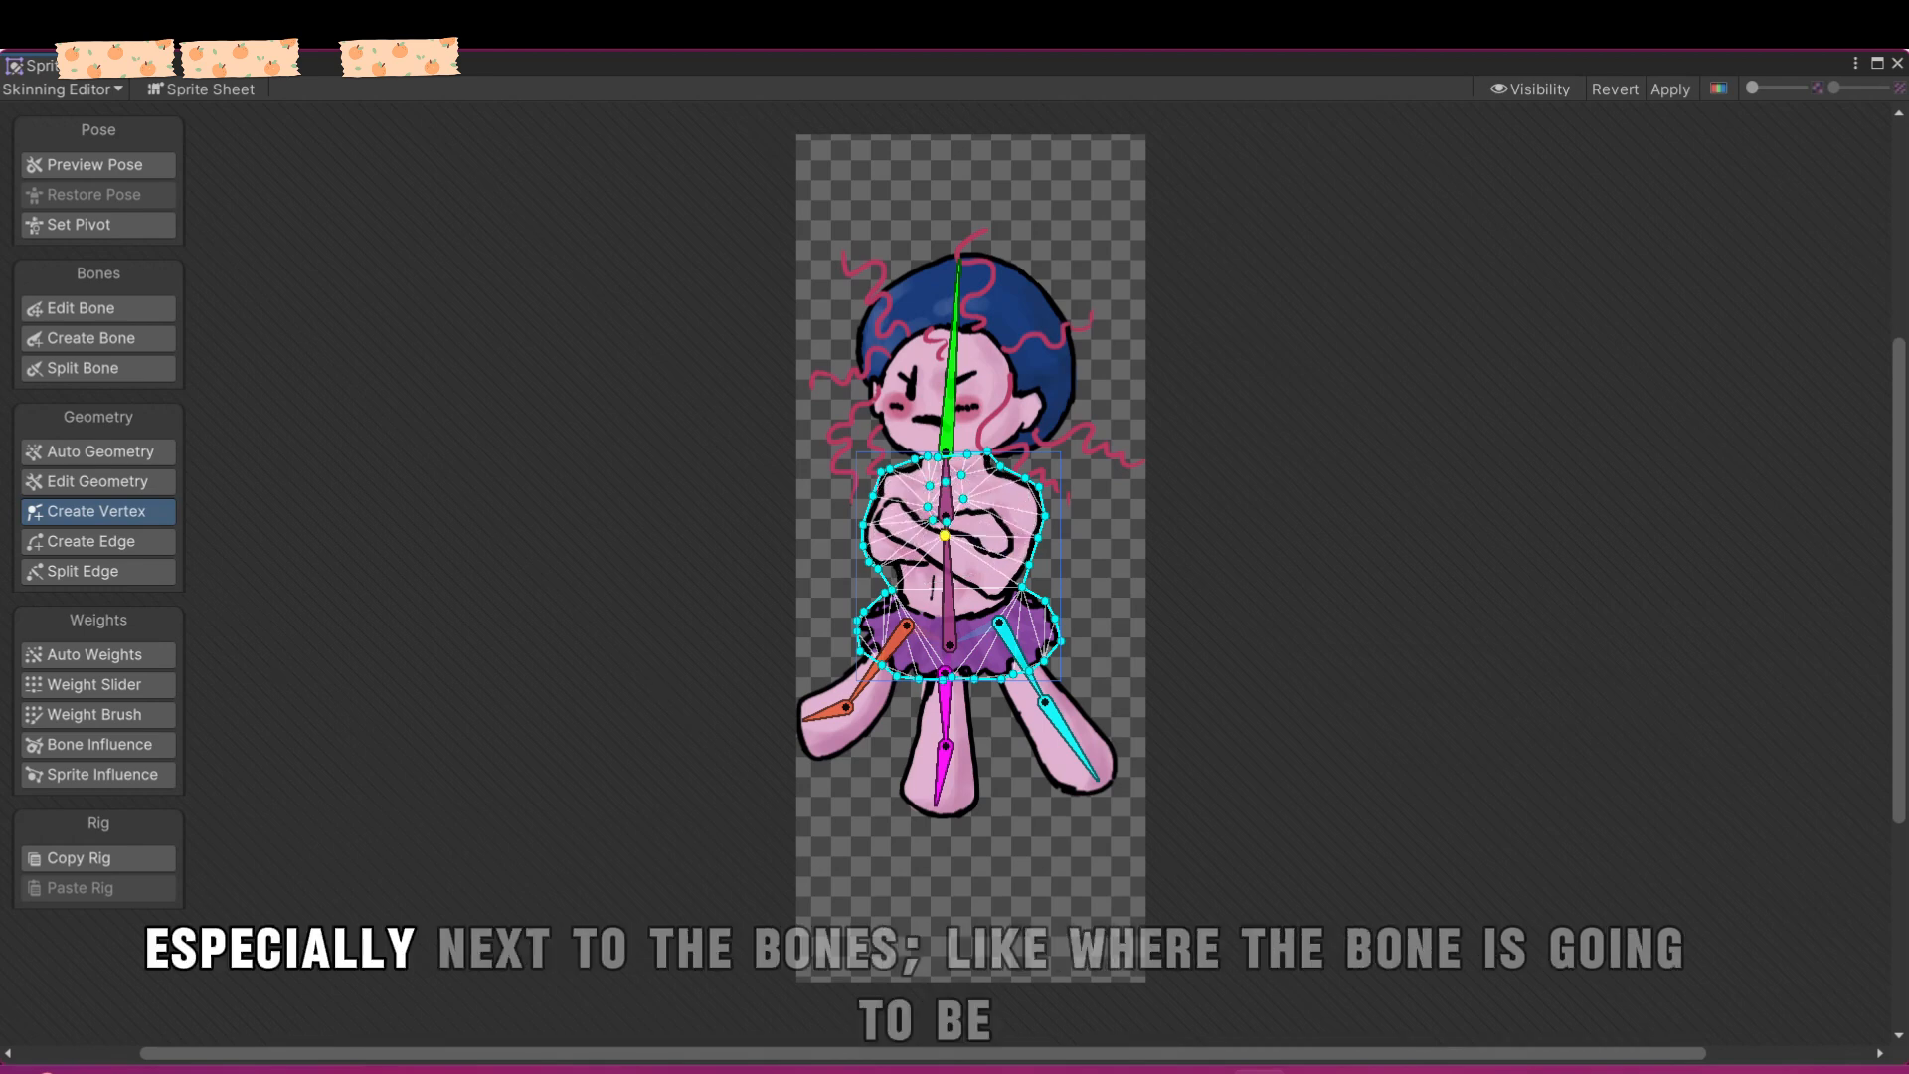
{"action": "left_click", "coordinate": [956, 554]}
{"action": "left_click", "coordinate": [944, 562]}
{"action": "left_click", "coordinate": [943, 582]}
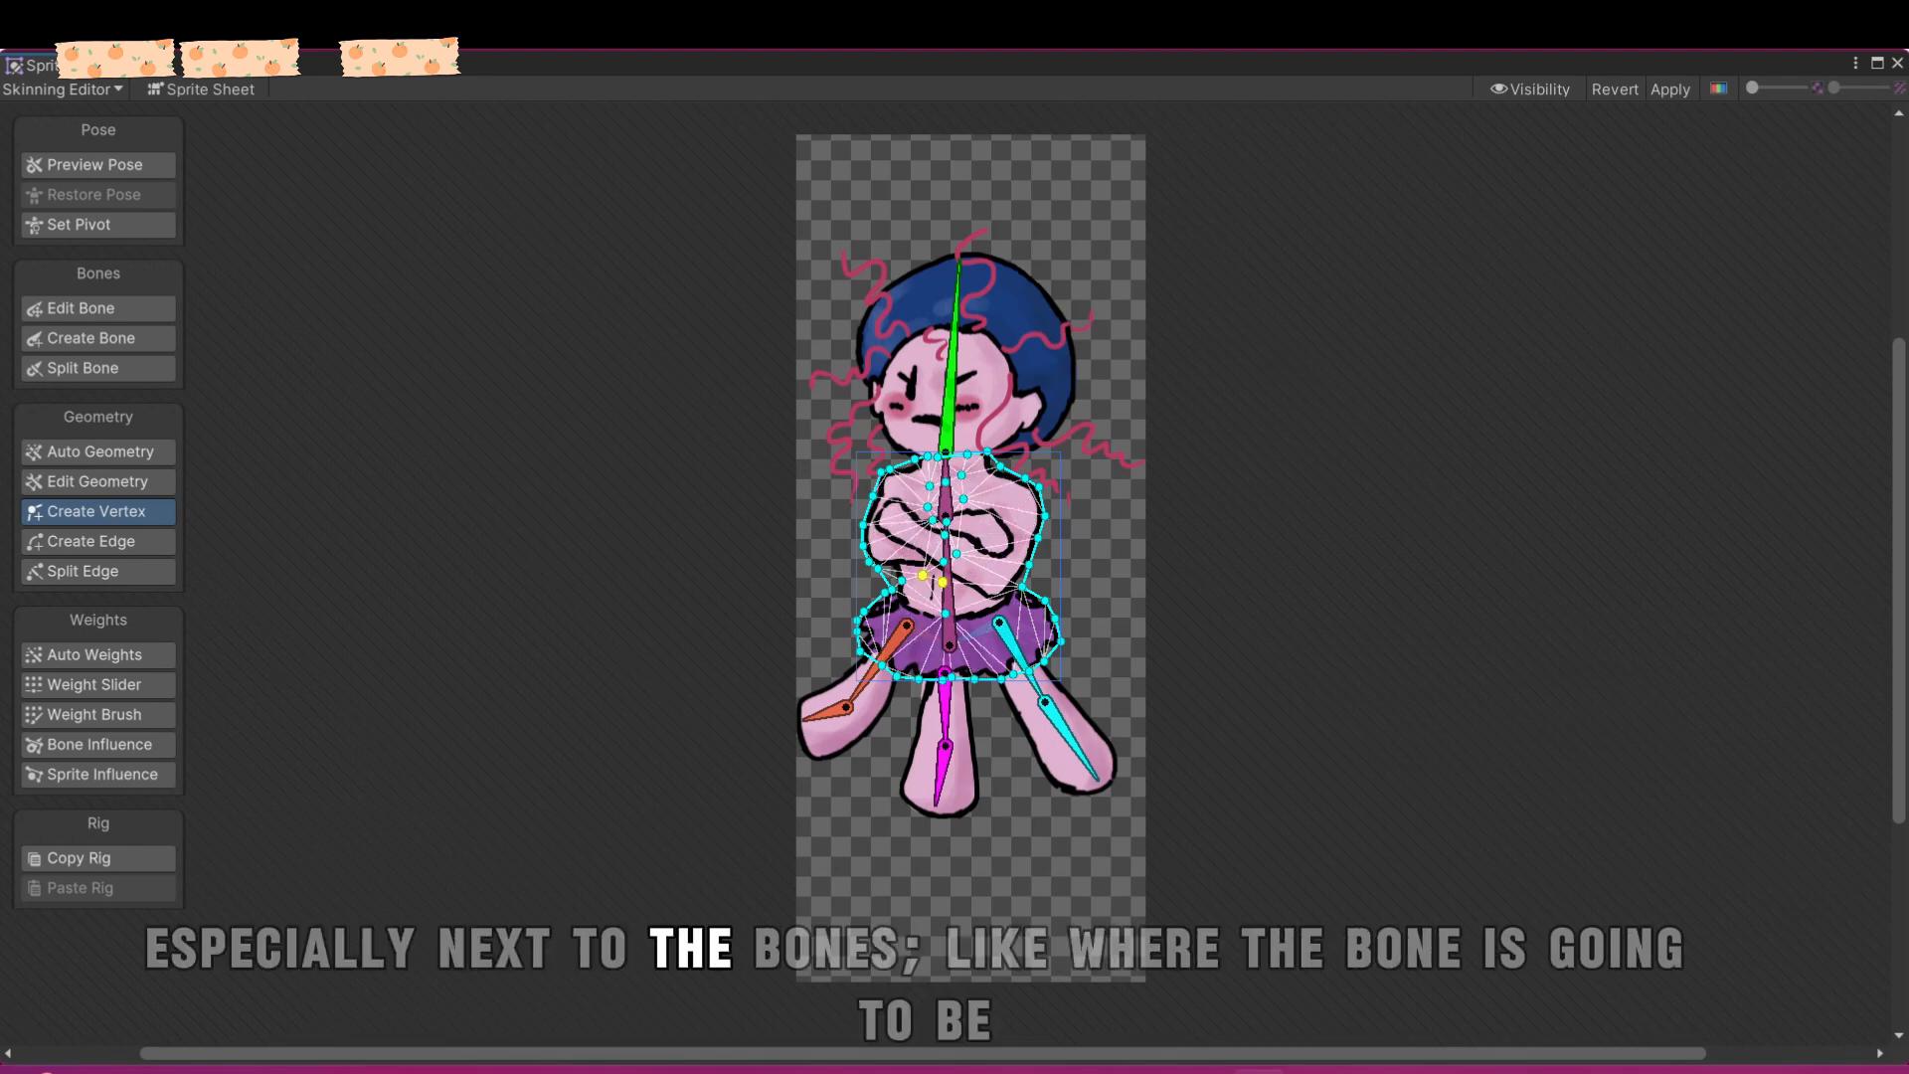
{"action": "left_click", "coordinate": [985, 552]}
{"action": "left_click", "coordinate": [975, 565]}
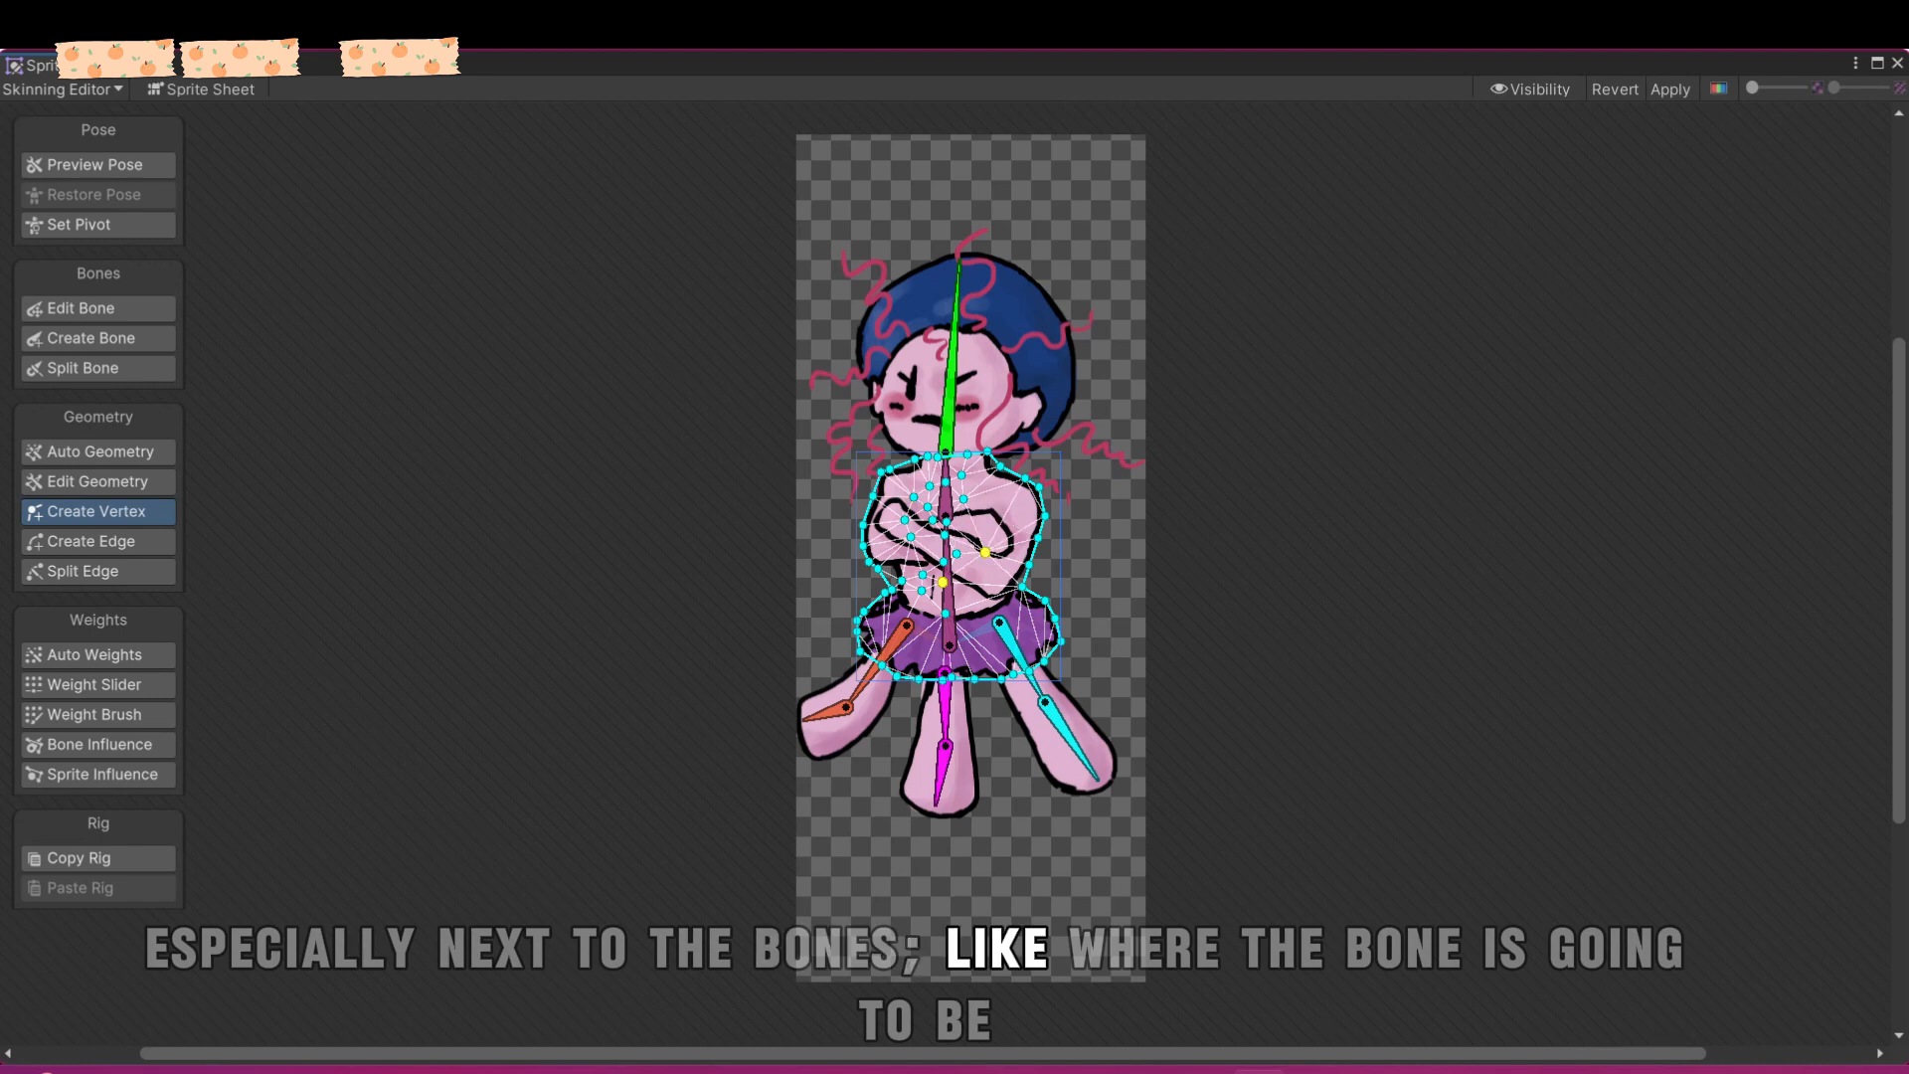
{"action": "left_click", "coordinate": [960, 603]}
{"action": "left_click", "coordinate": [946, 615]}
{"action": "left_click", "coordinate": [927, 640]}
{"action": "left_click", "coordinate": [955, 647]}
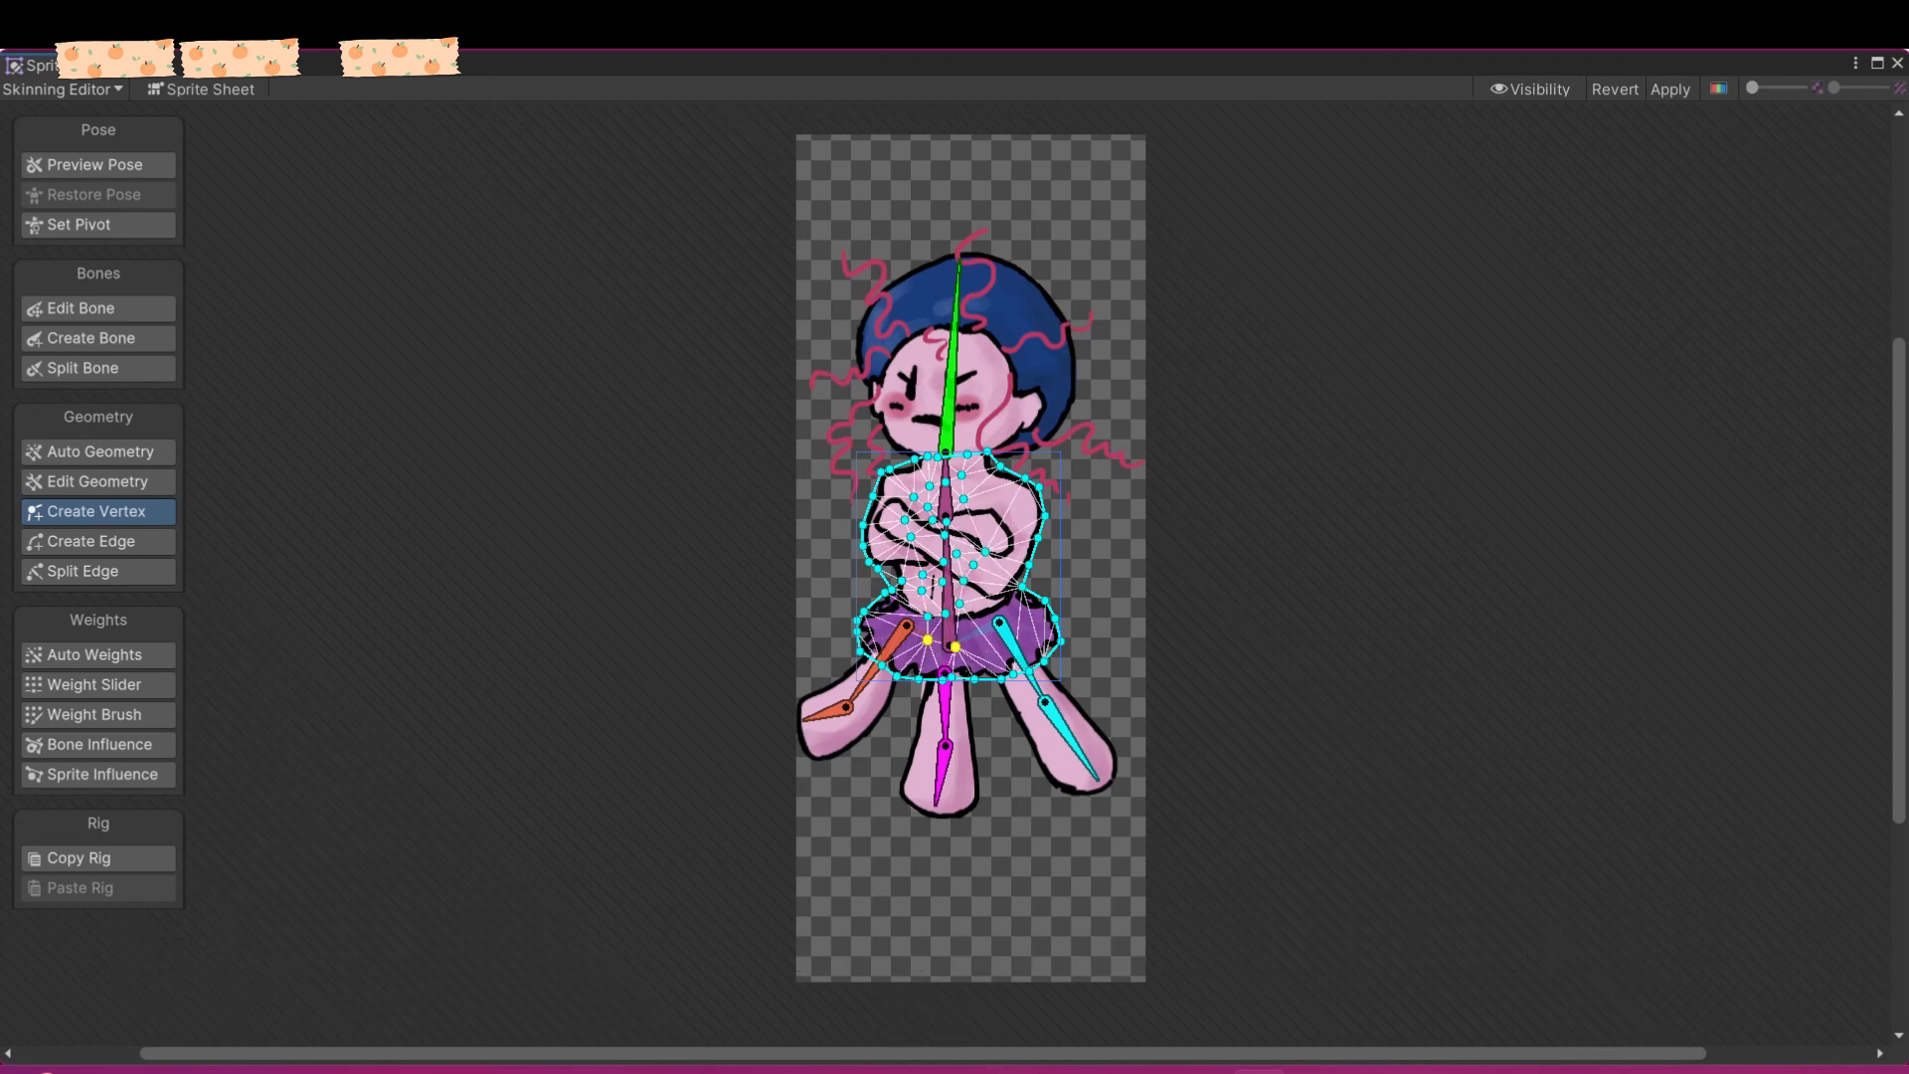
- Create extra vertices along the bones inside the right, middle and left leg sprites' meshes
{"action": "double_click", "coordinate": [1031, 673]}
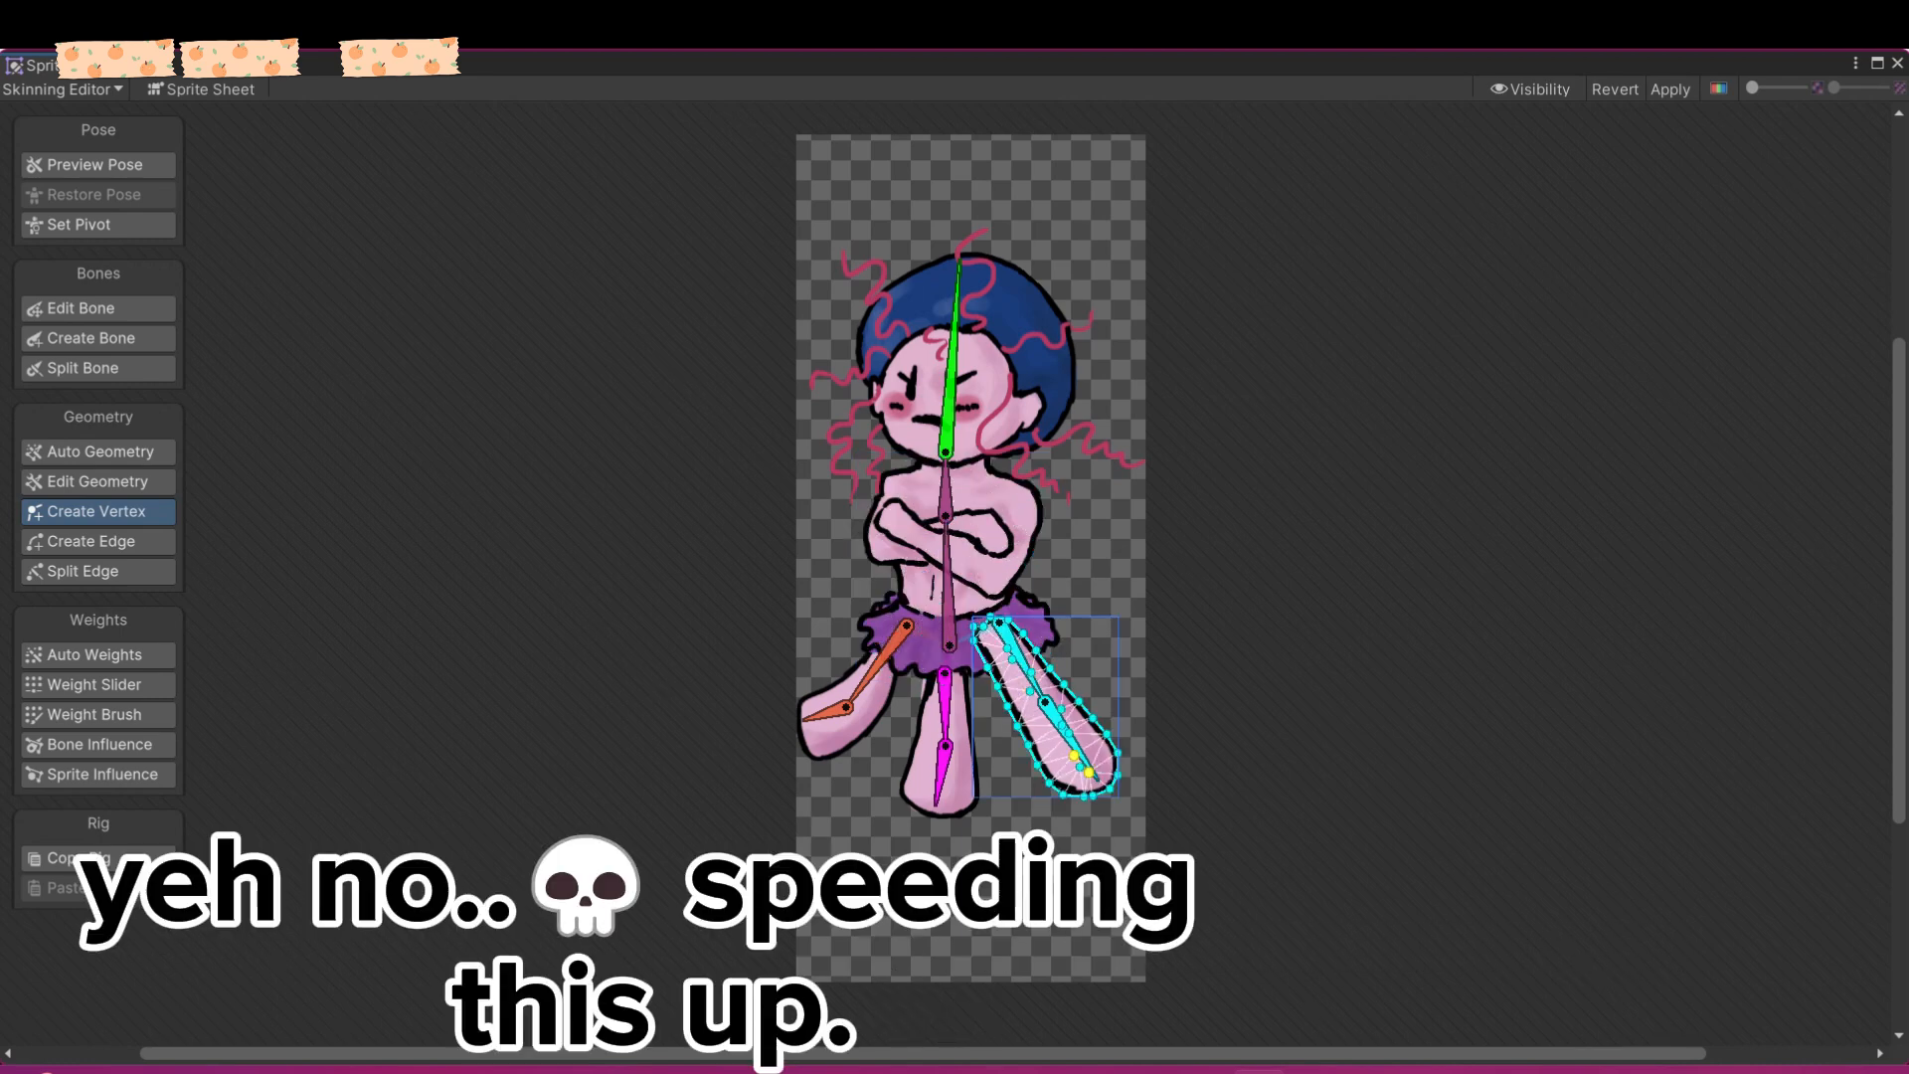
{"action": "double_click", "coordinate": [943, 696]}
{"action": "left_click", "coordinate": [934, 686]}
{"action": "left_click", "coordinate": [935, 745]}
{"action": "left_click", "coordinate": [938, 781]}
{"action": "double_click", "coordinate": [867, 696]}
- Edit the upper left, middle and right leg bones so their root joints sit inside the tops of their leg sprites
{"action": "key", "text": "shift+w"}
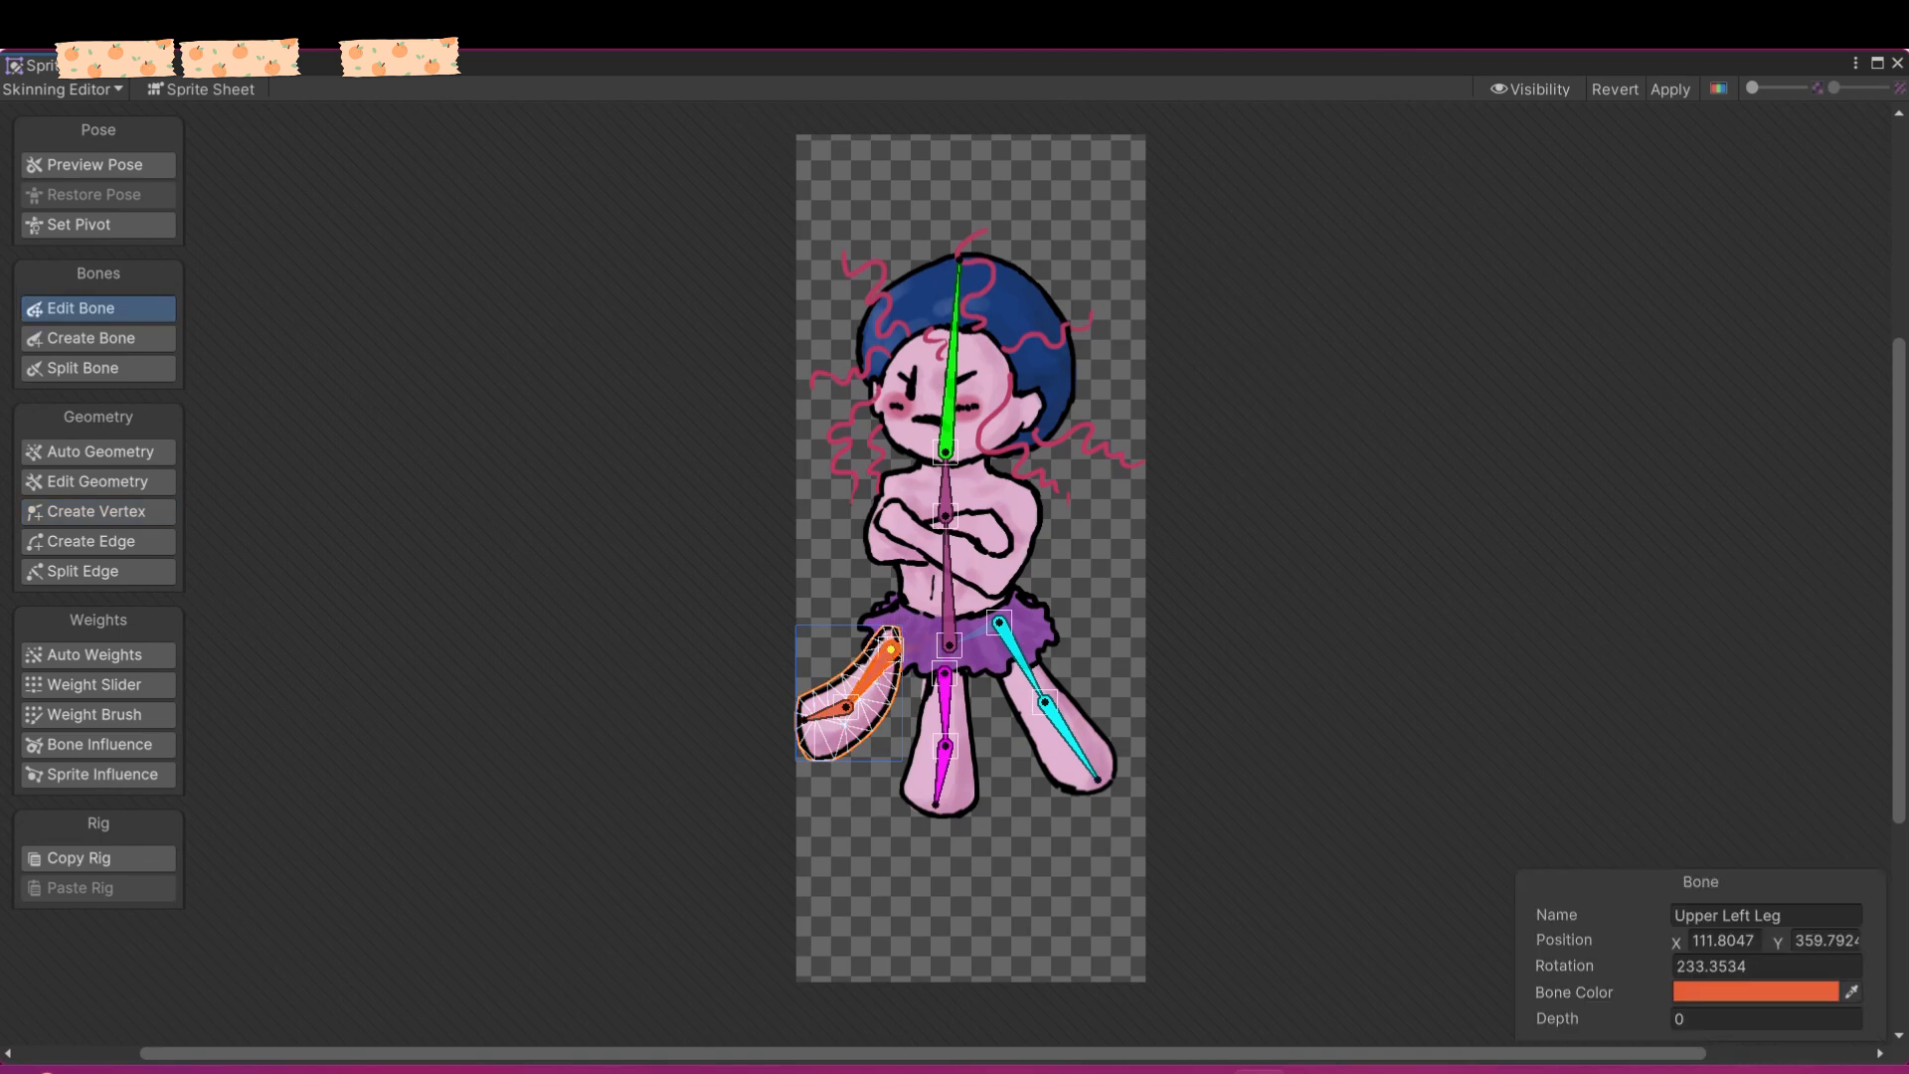
{"action": "left_click", "coordinate": [945, 686]}
{"action": "left_click", "coordinate": [1003, 638]}
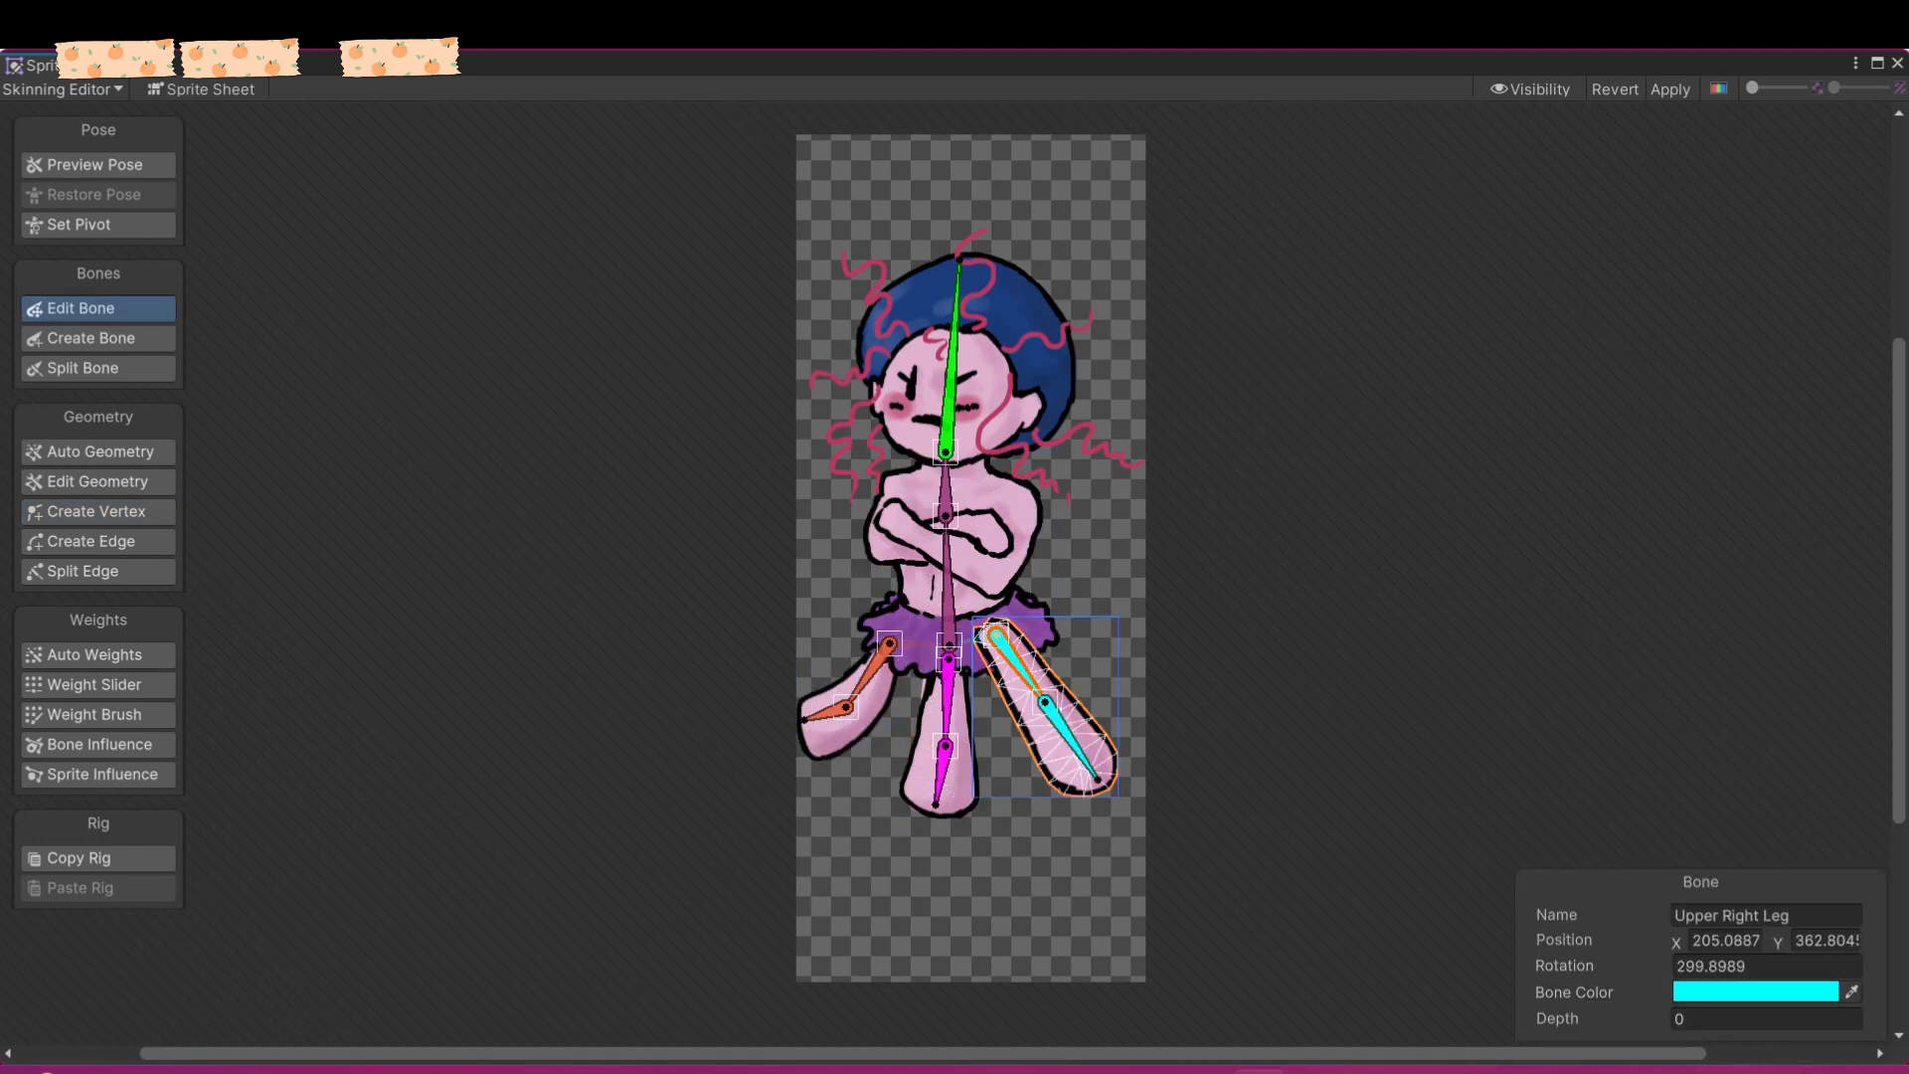
- Add the Head and Neck bones to the Head sprite's bone influences
{"action": "key", "text": "shift+b"}
{"action": "left_click", "coordinate": [955, 358]}
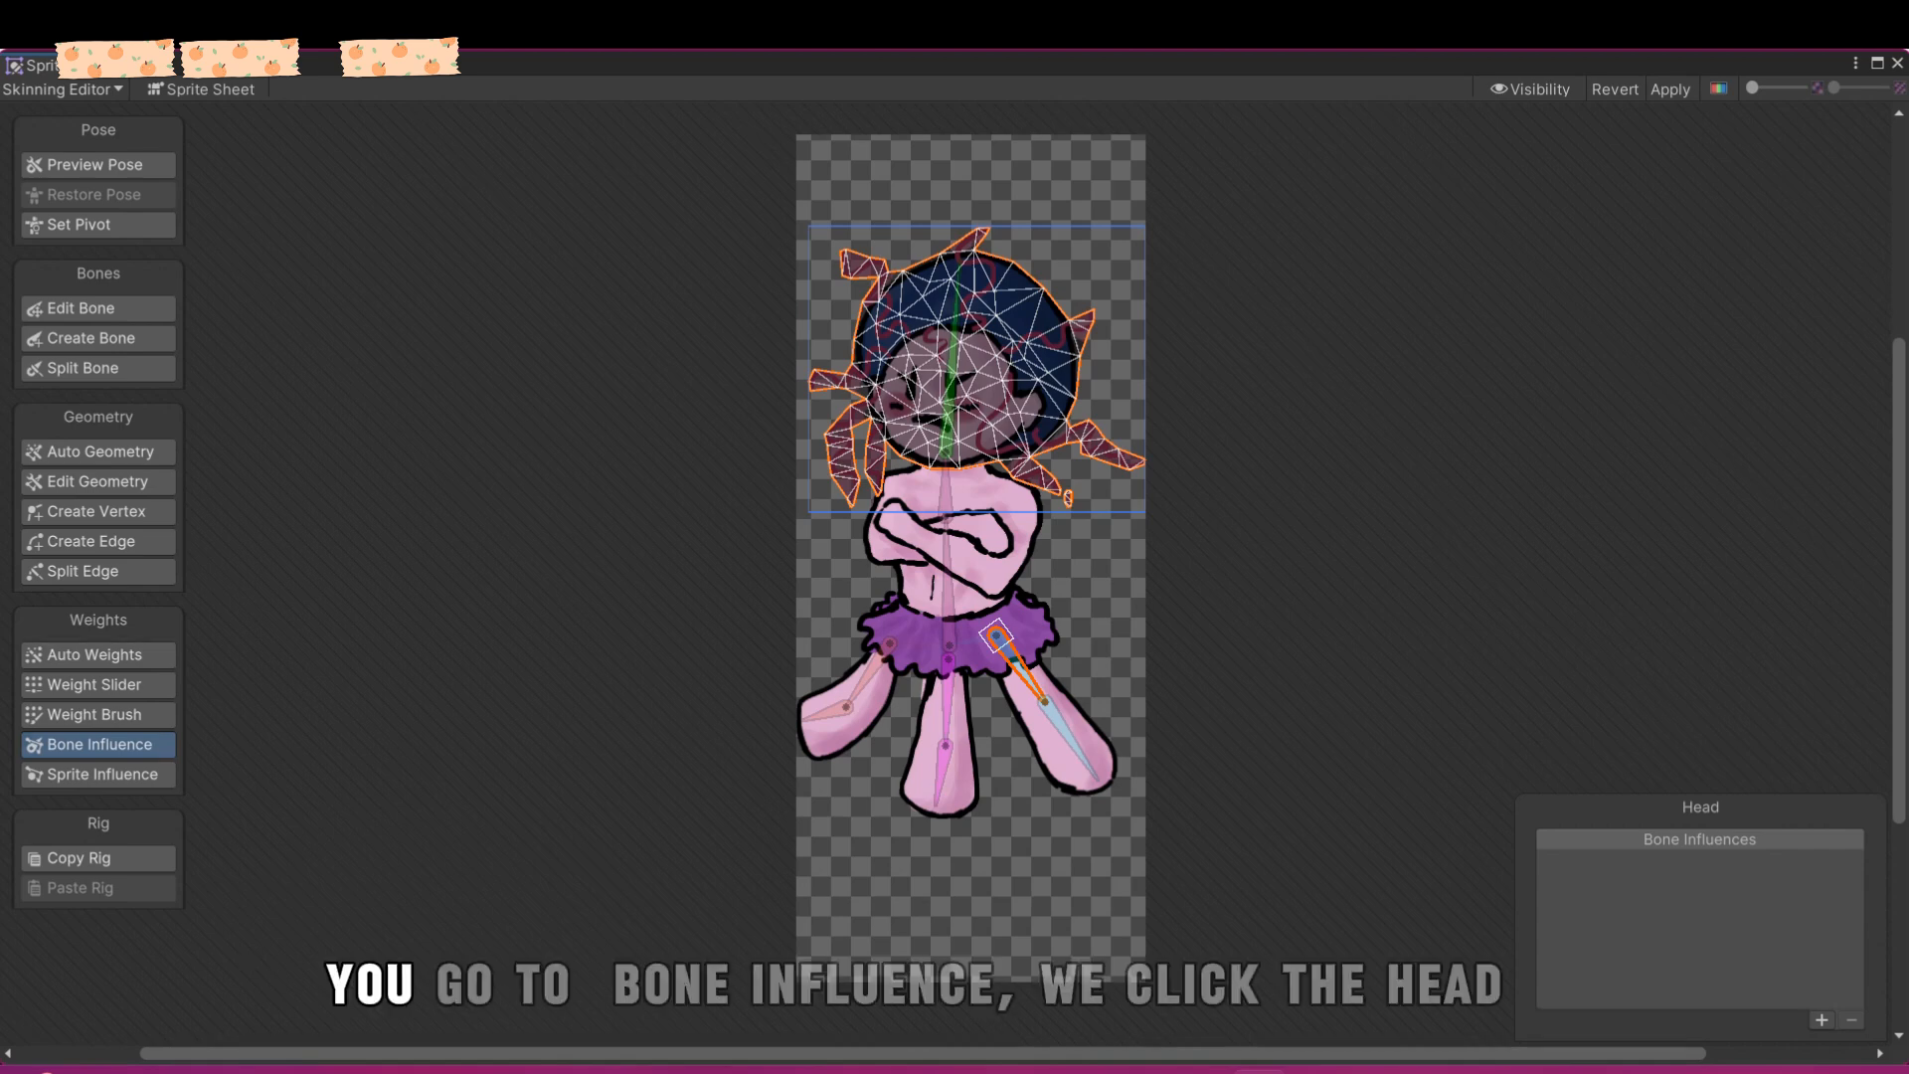
{"action": "left_click", "coordinate": [951, 387]}
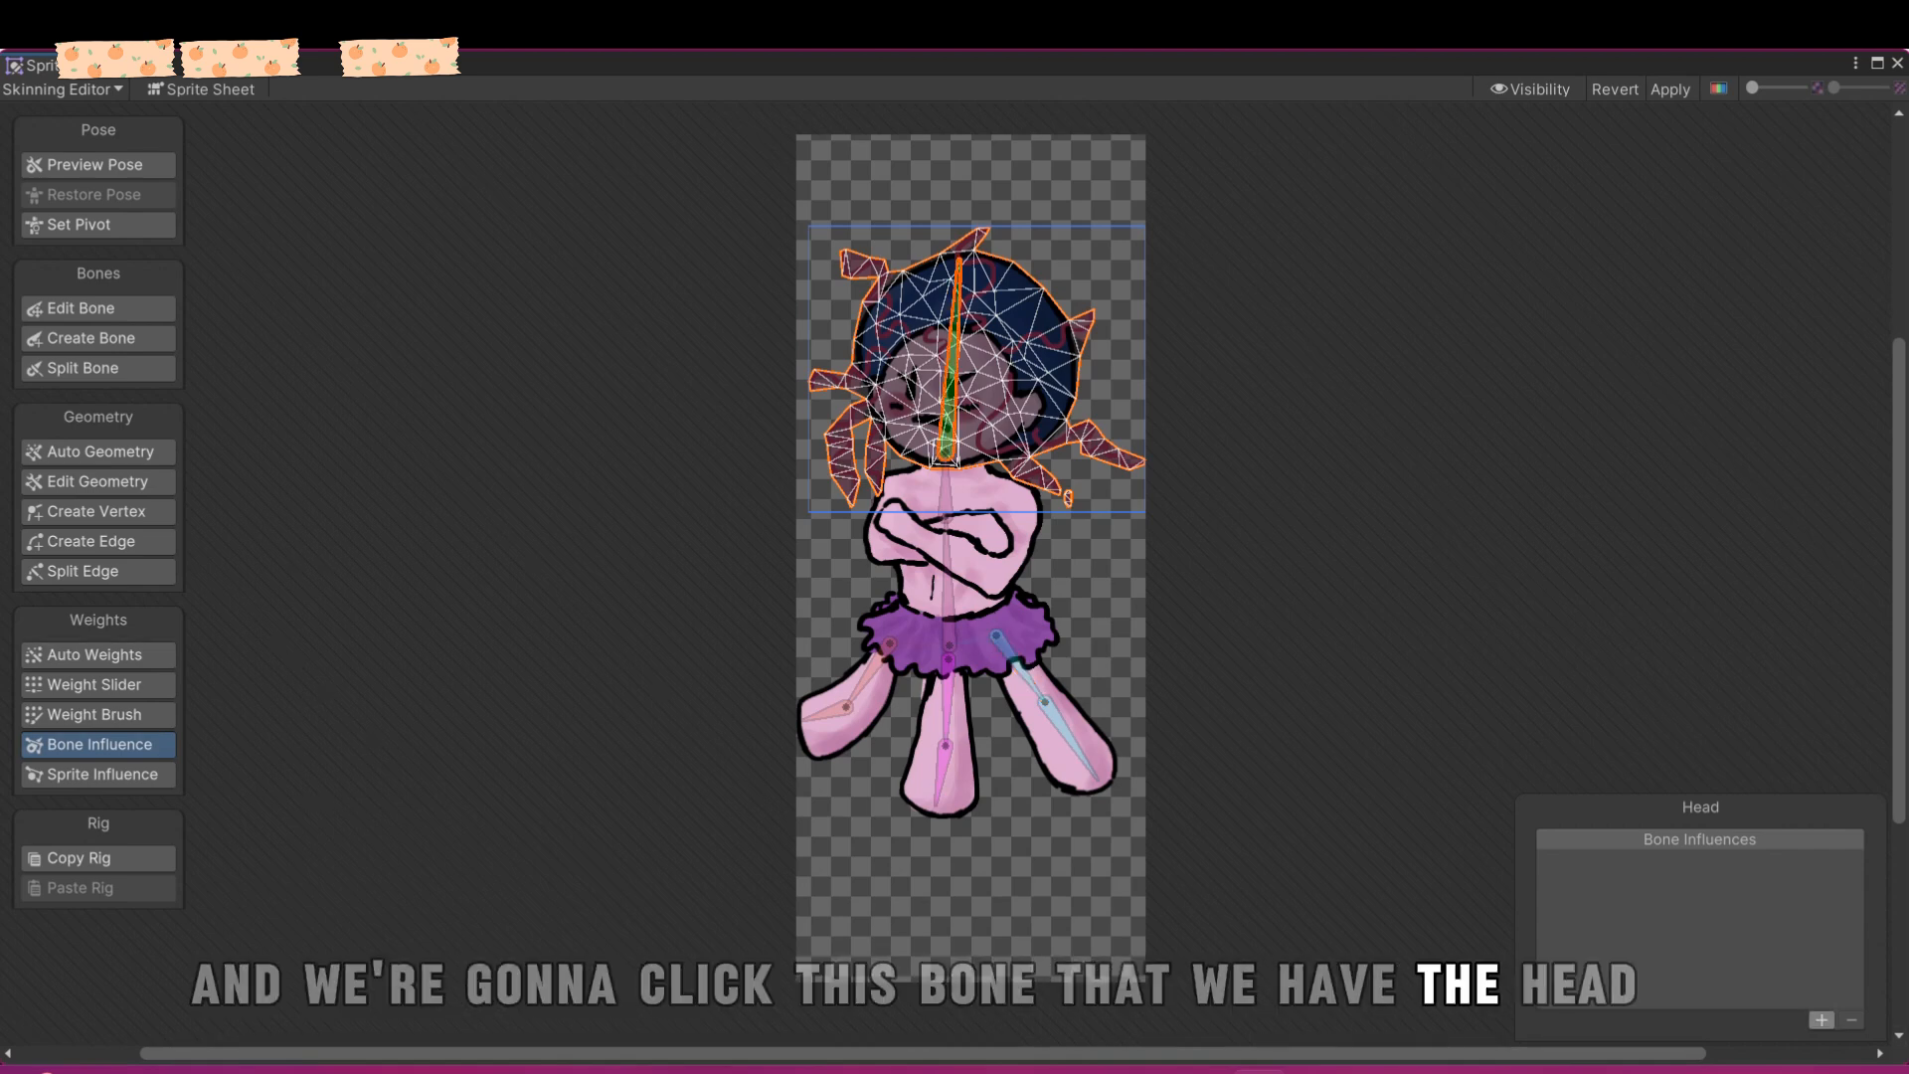
{"action": "left_click", "coordinate": [1822, 1020]}
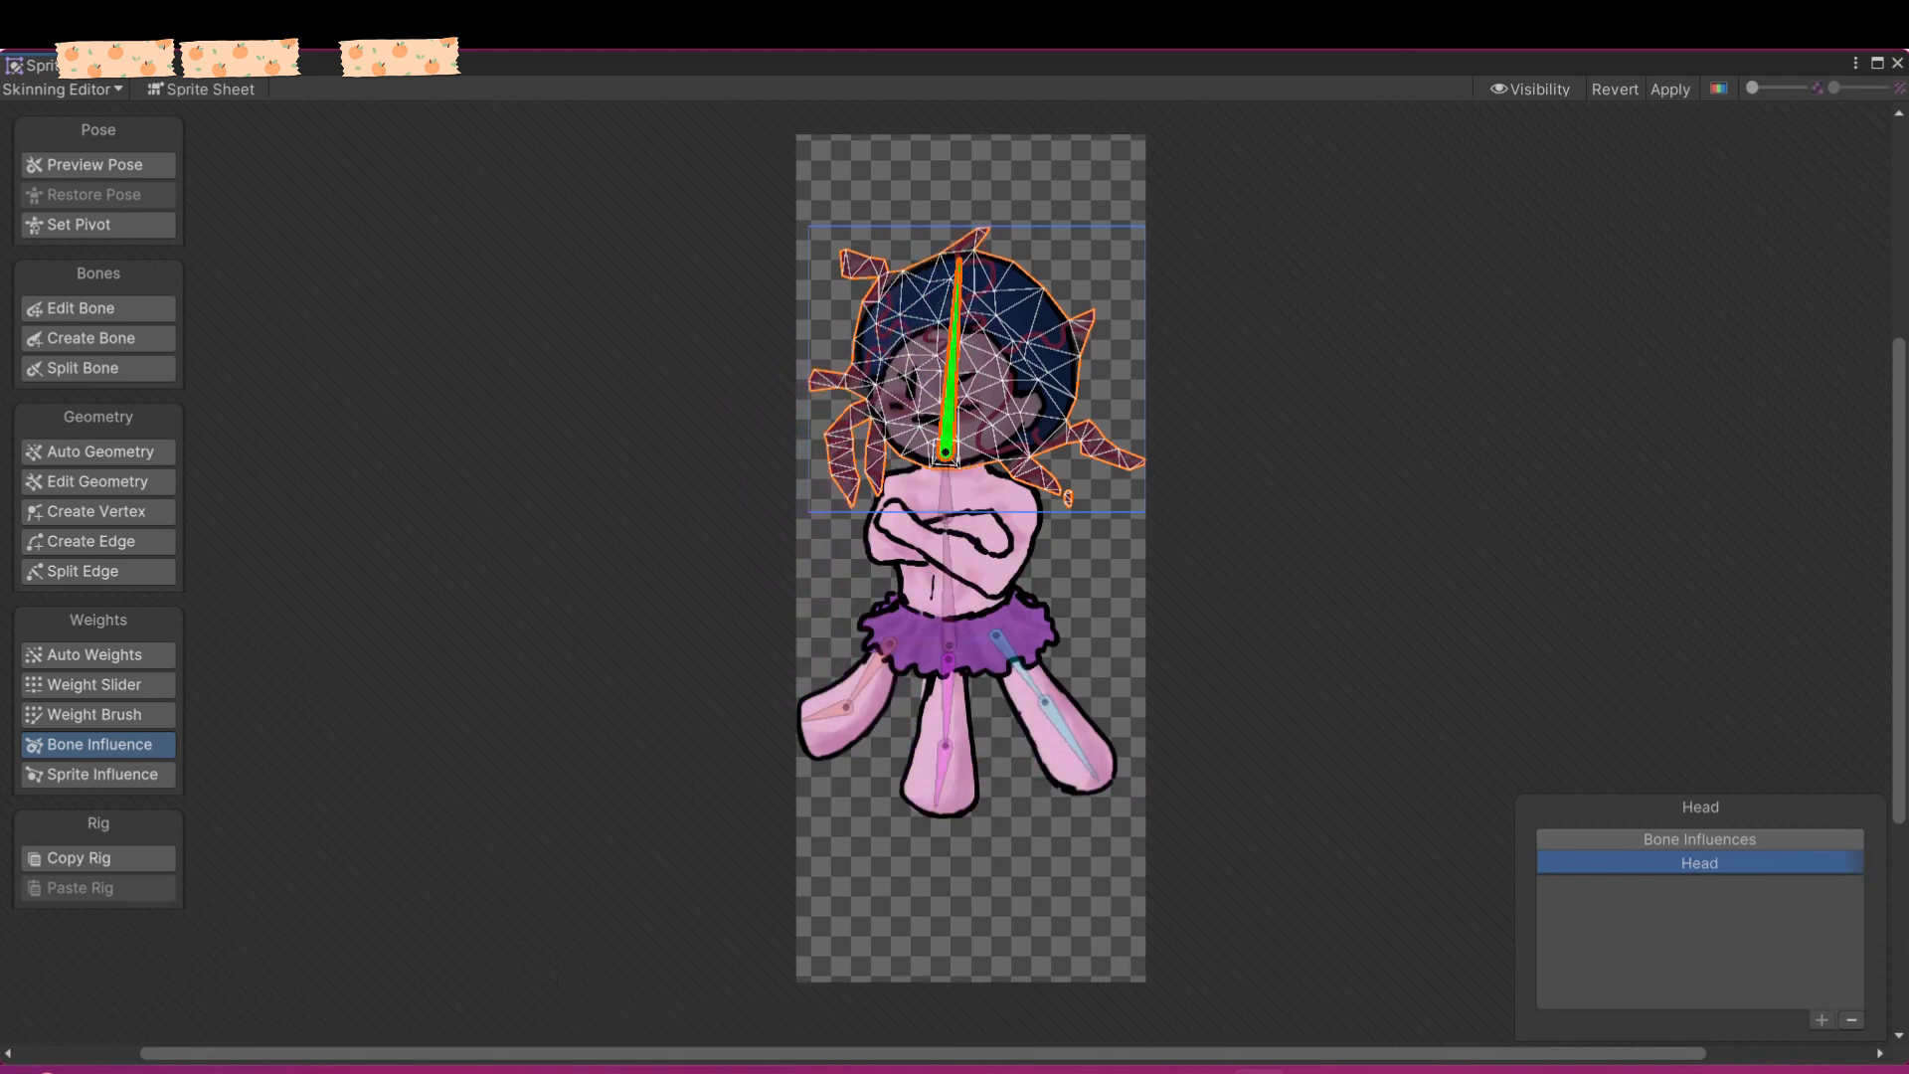
{"action": "left_click", "coordinate": [945, 492]}
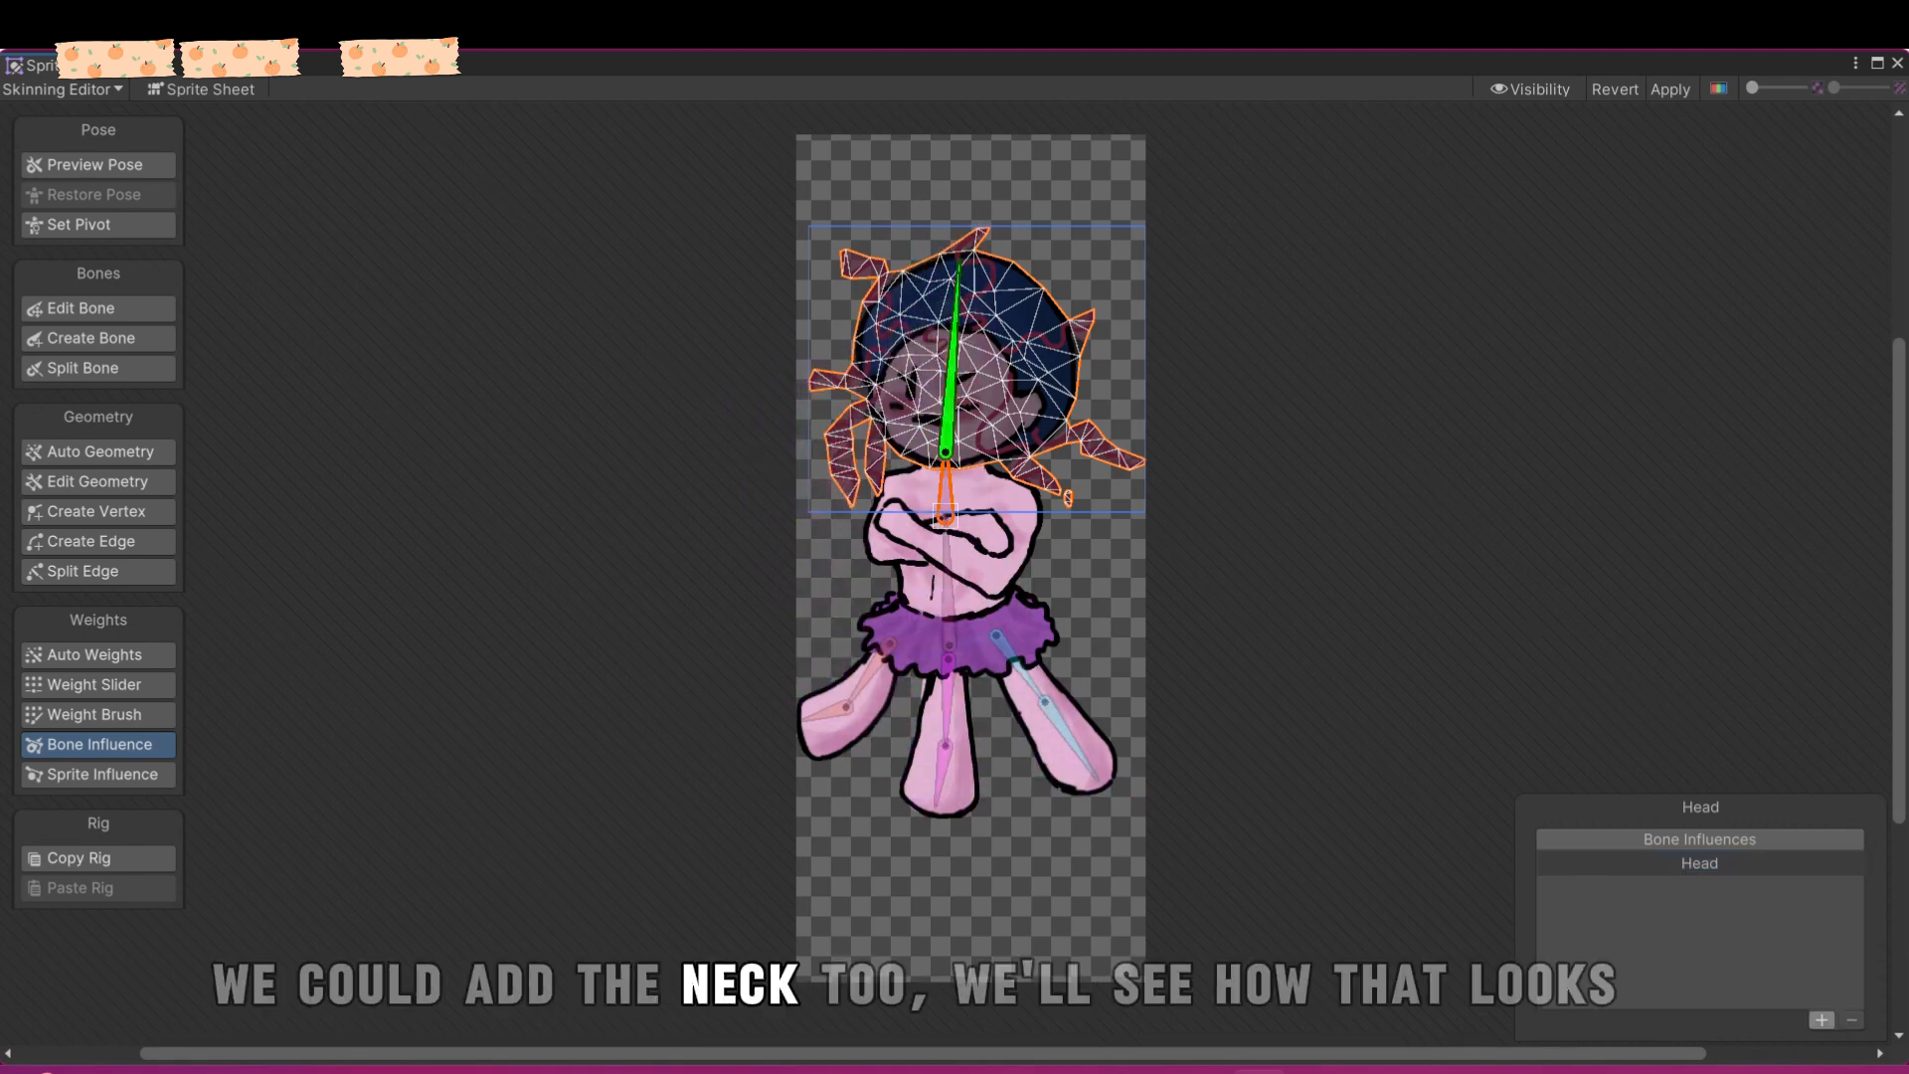
{"action": "left_click", "coordinate": [1822, 1021]}
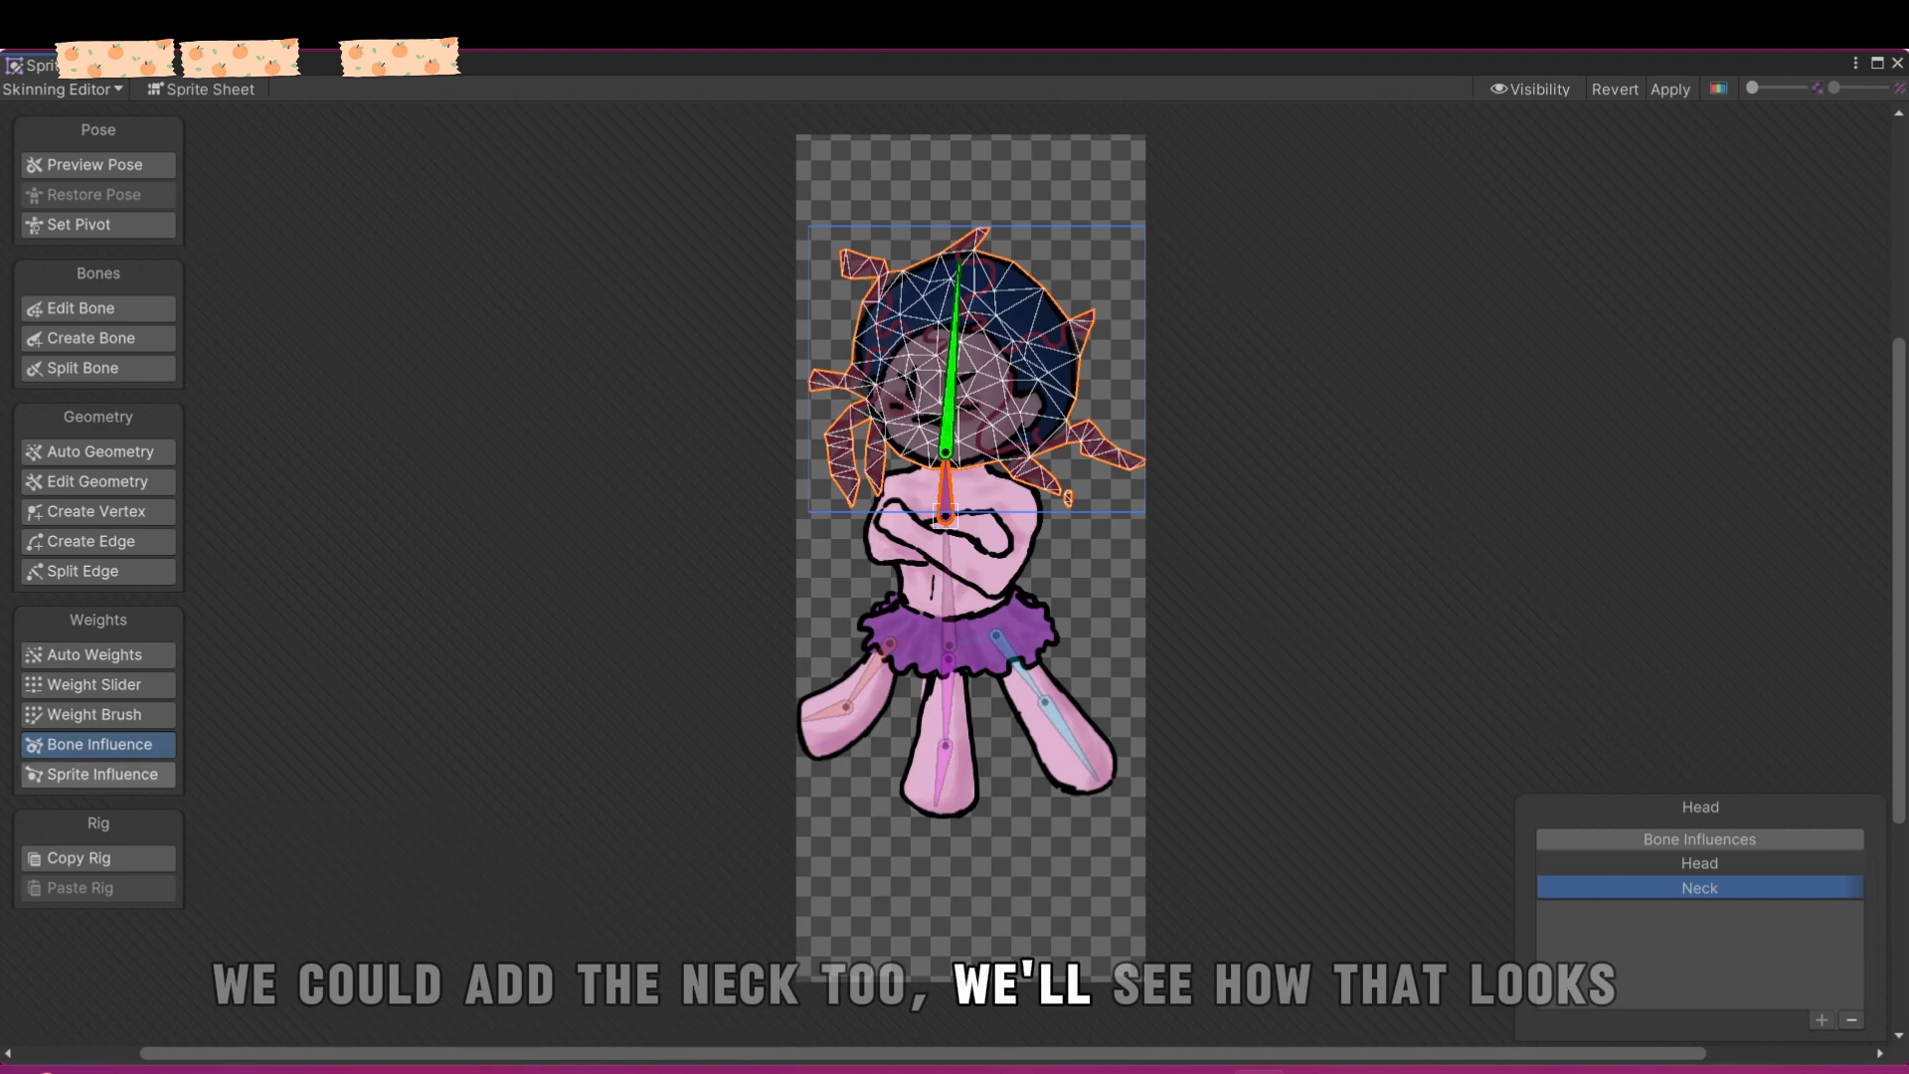
- Add the Neck and Torso bones to the Torso sprite's bone influences
{"action": "double_click", "coordinate": [980, 562]}
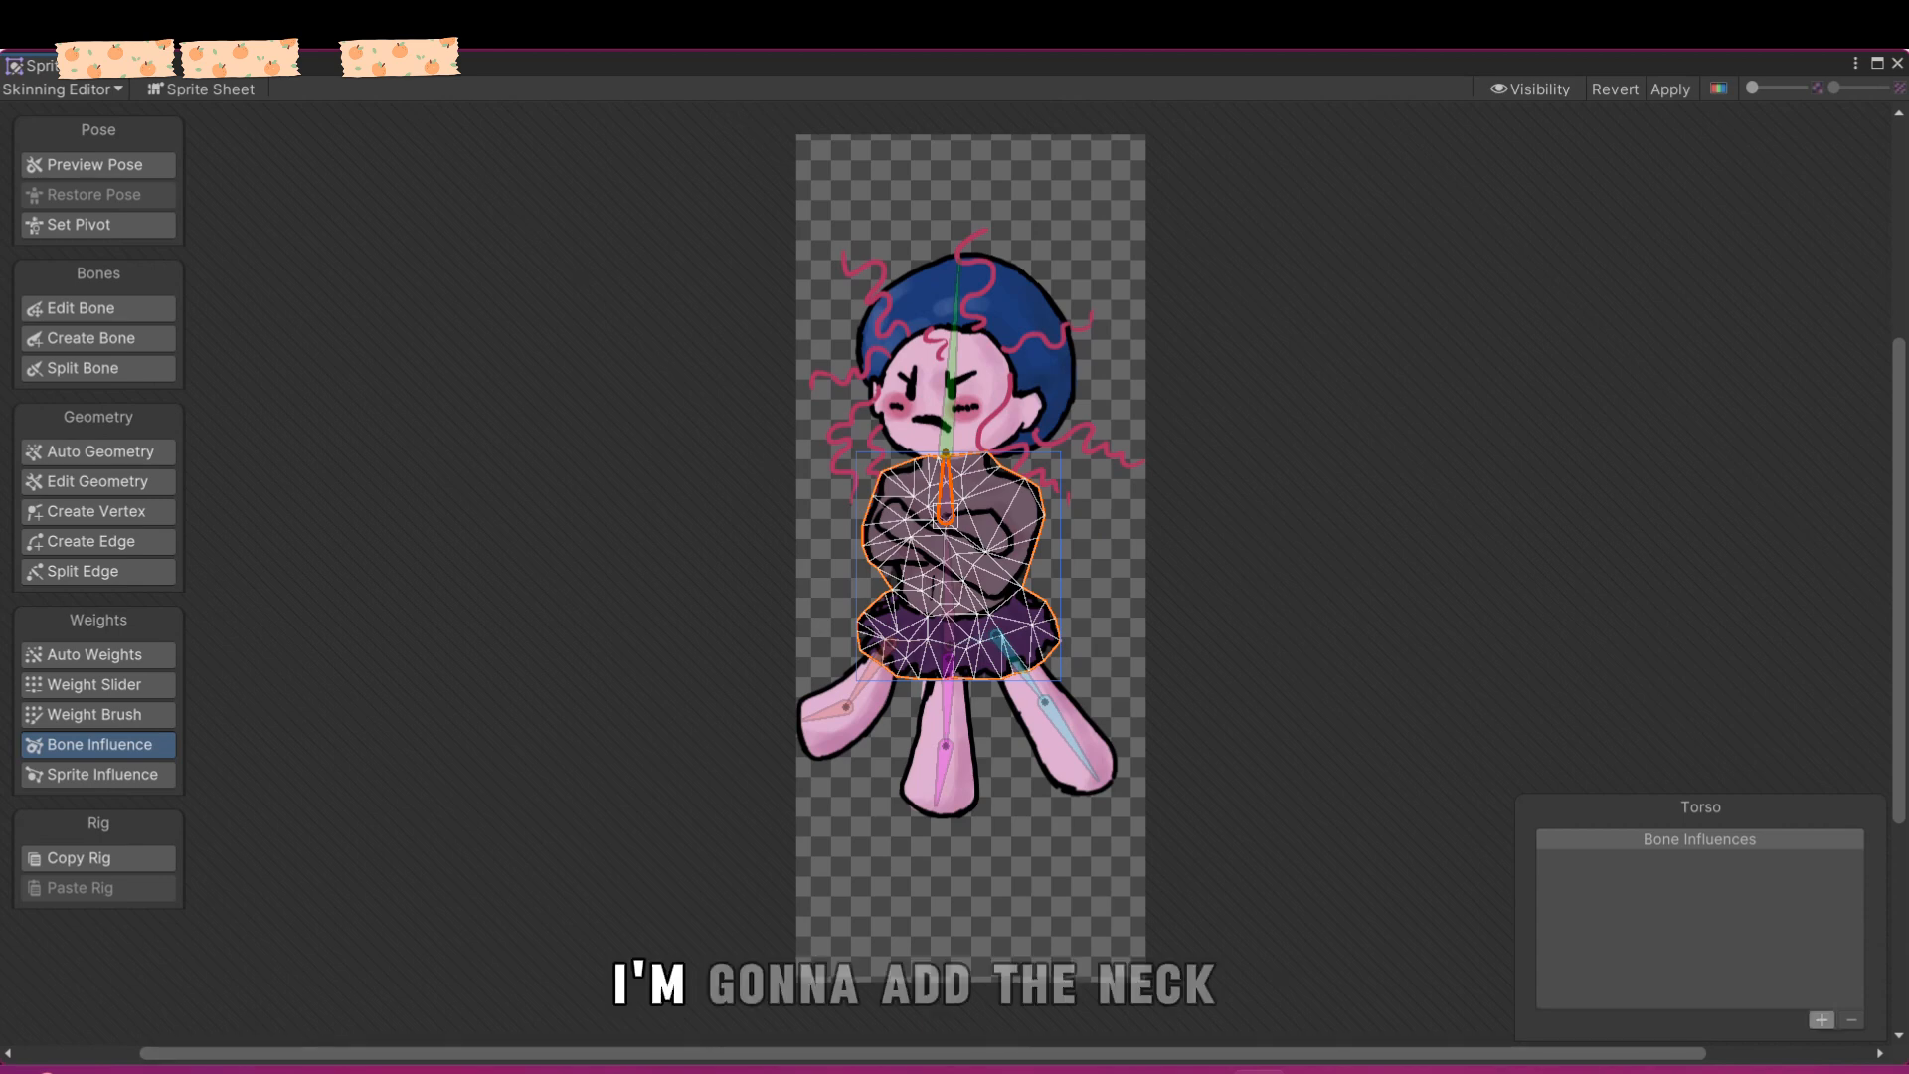
{"action": "left_click", "coordinate": [1822, 1020]}
{"action": "left_click", "coordinate": [948, 589]}
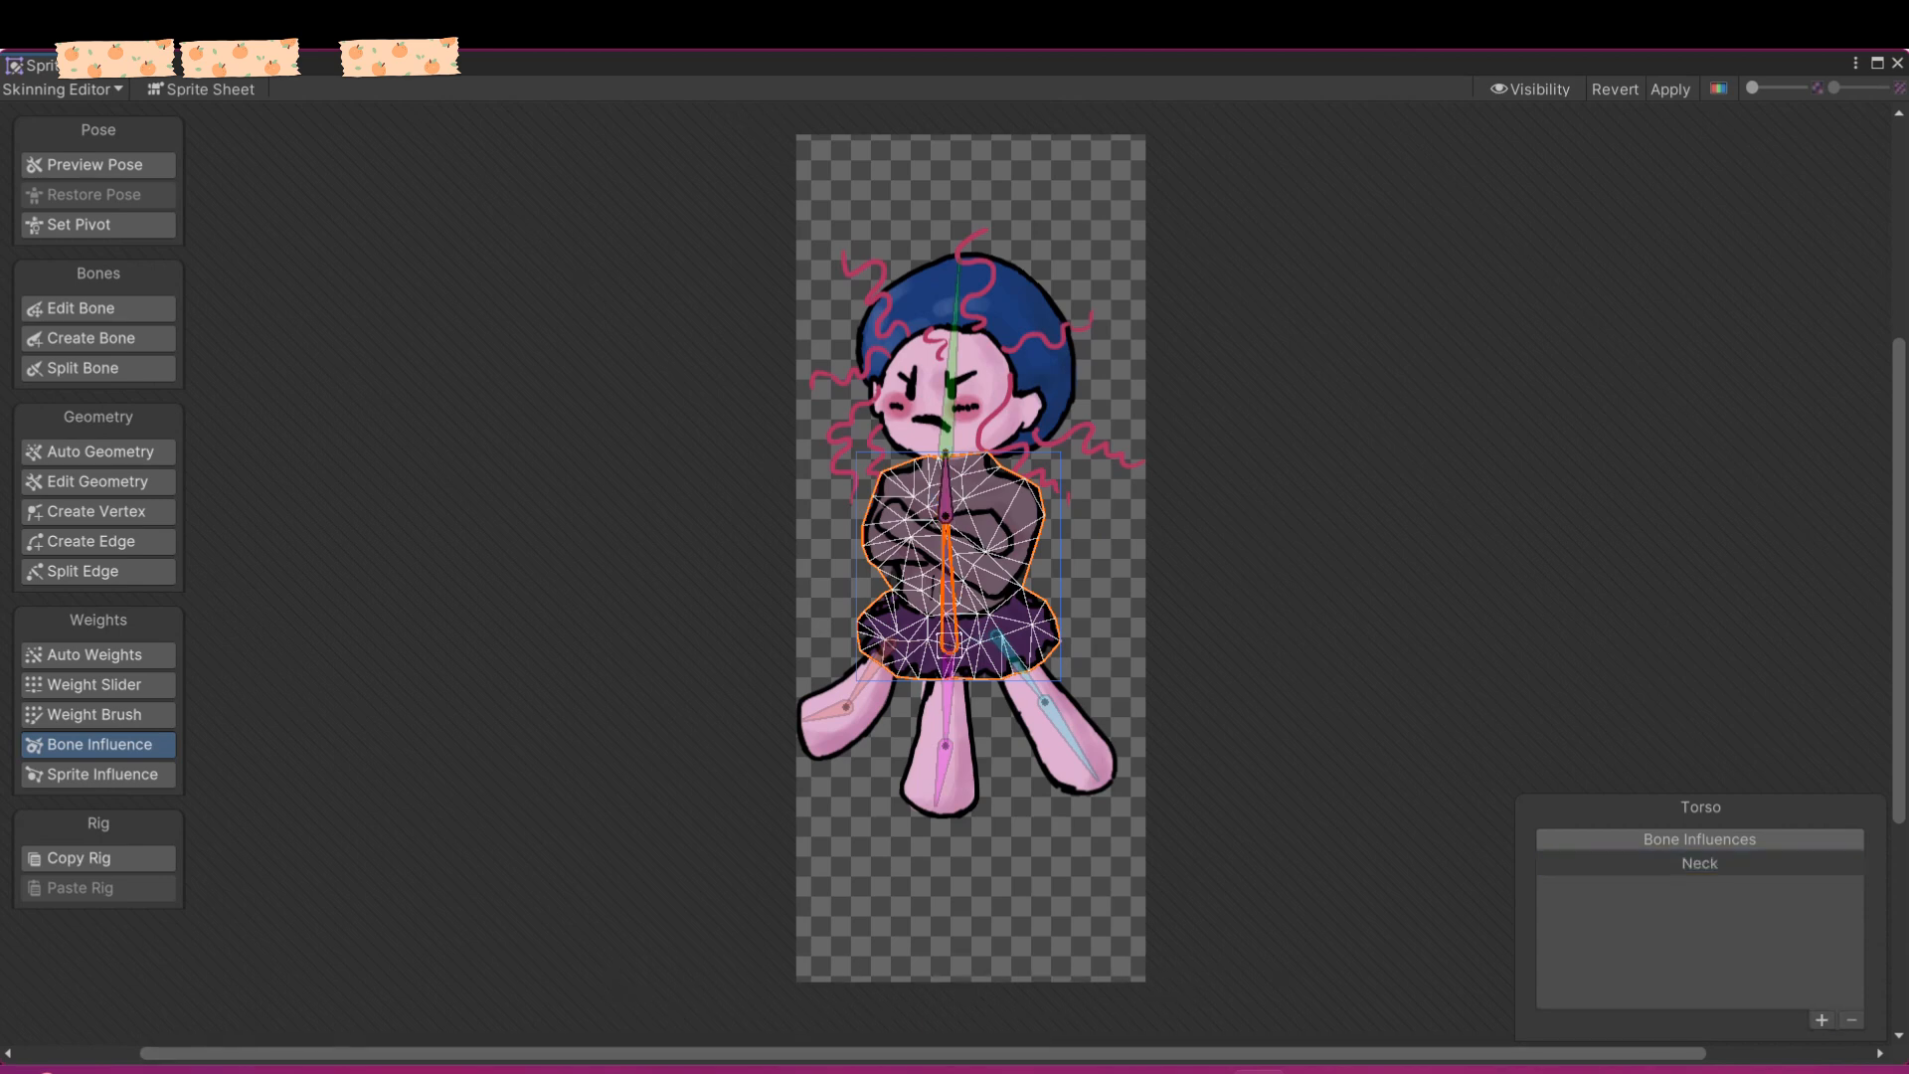
{"action": "left_click", "coordinate": [1822, 1021]}
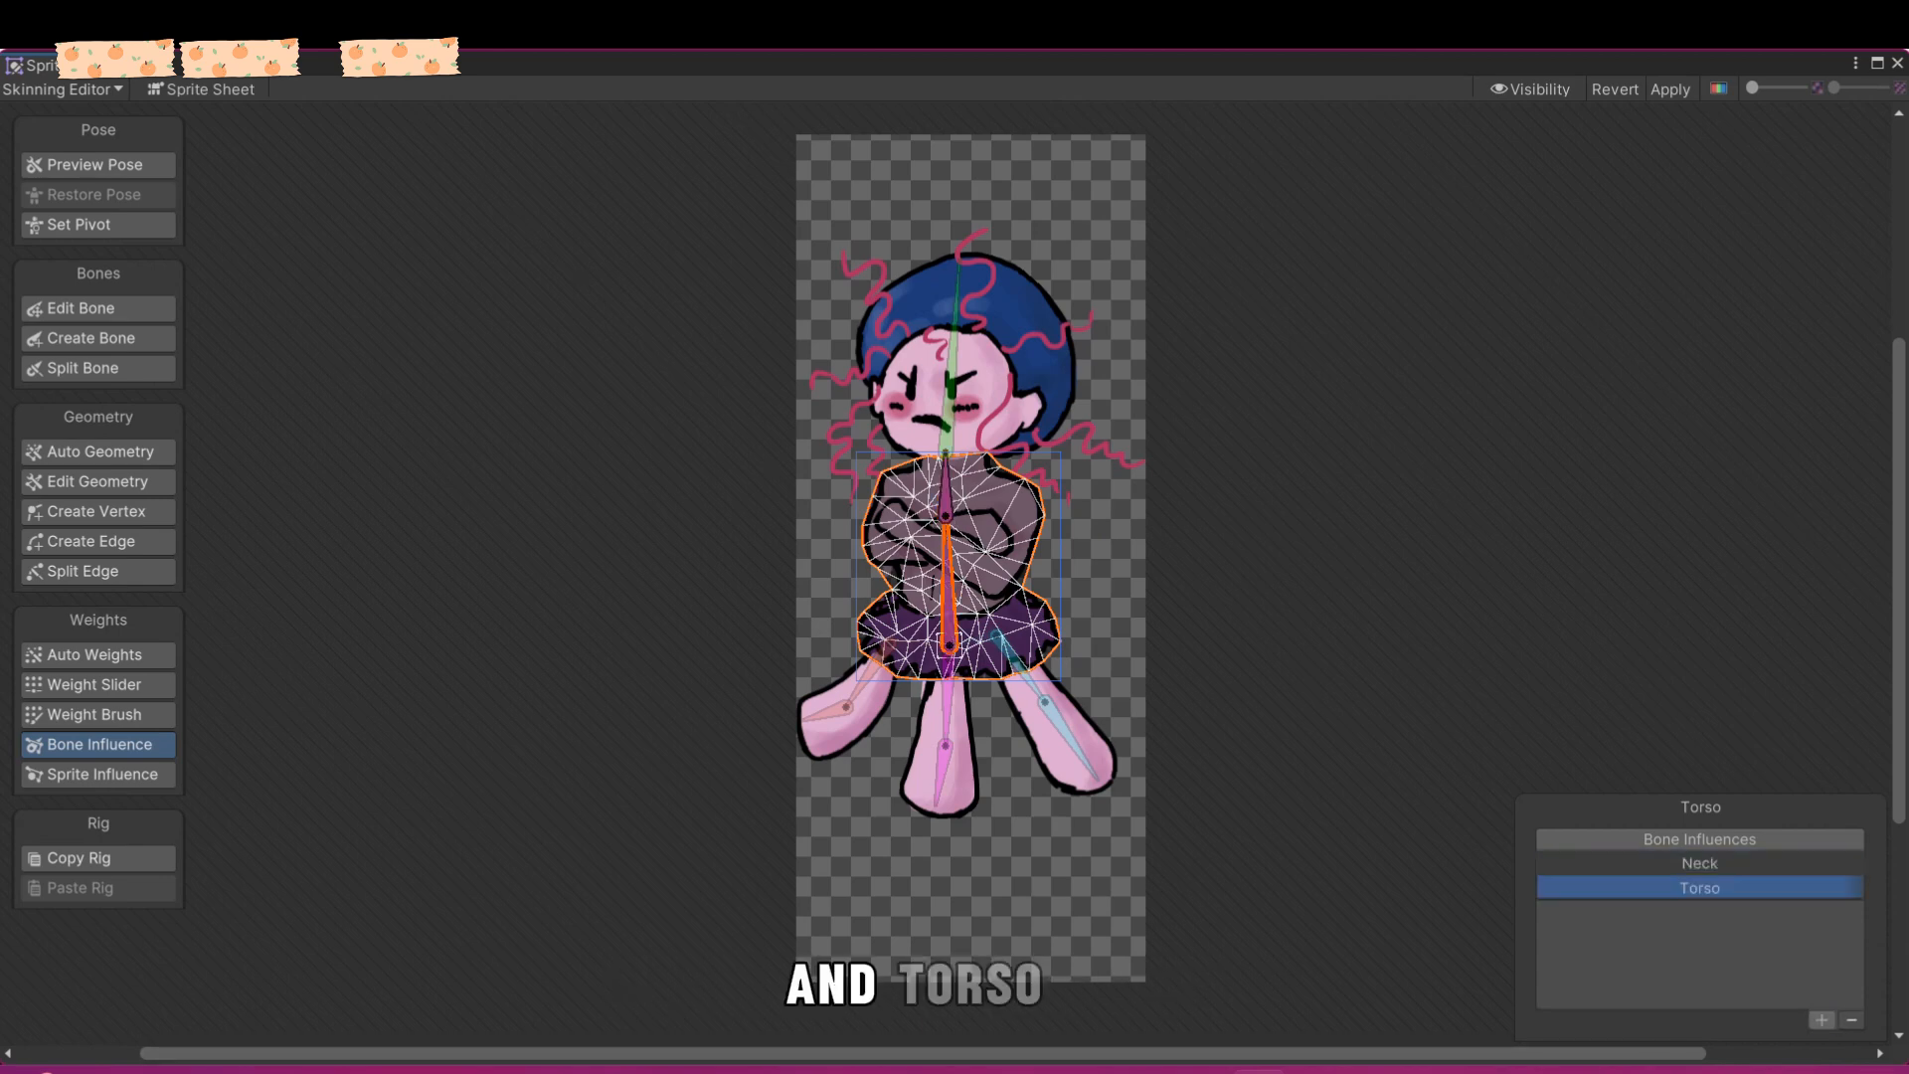
- Add the Upper Right Leg and Lower Right Leg bones to the R Leg sprite's bone influences
{"action": "double_click", "coordinate": [1069, 738]}
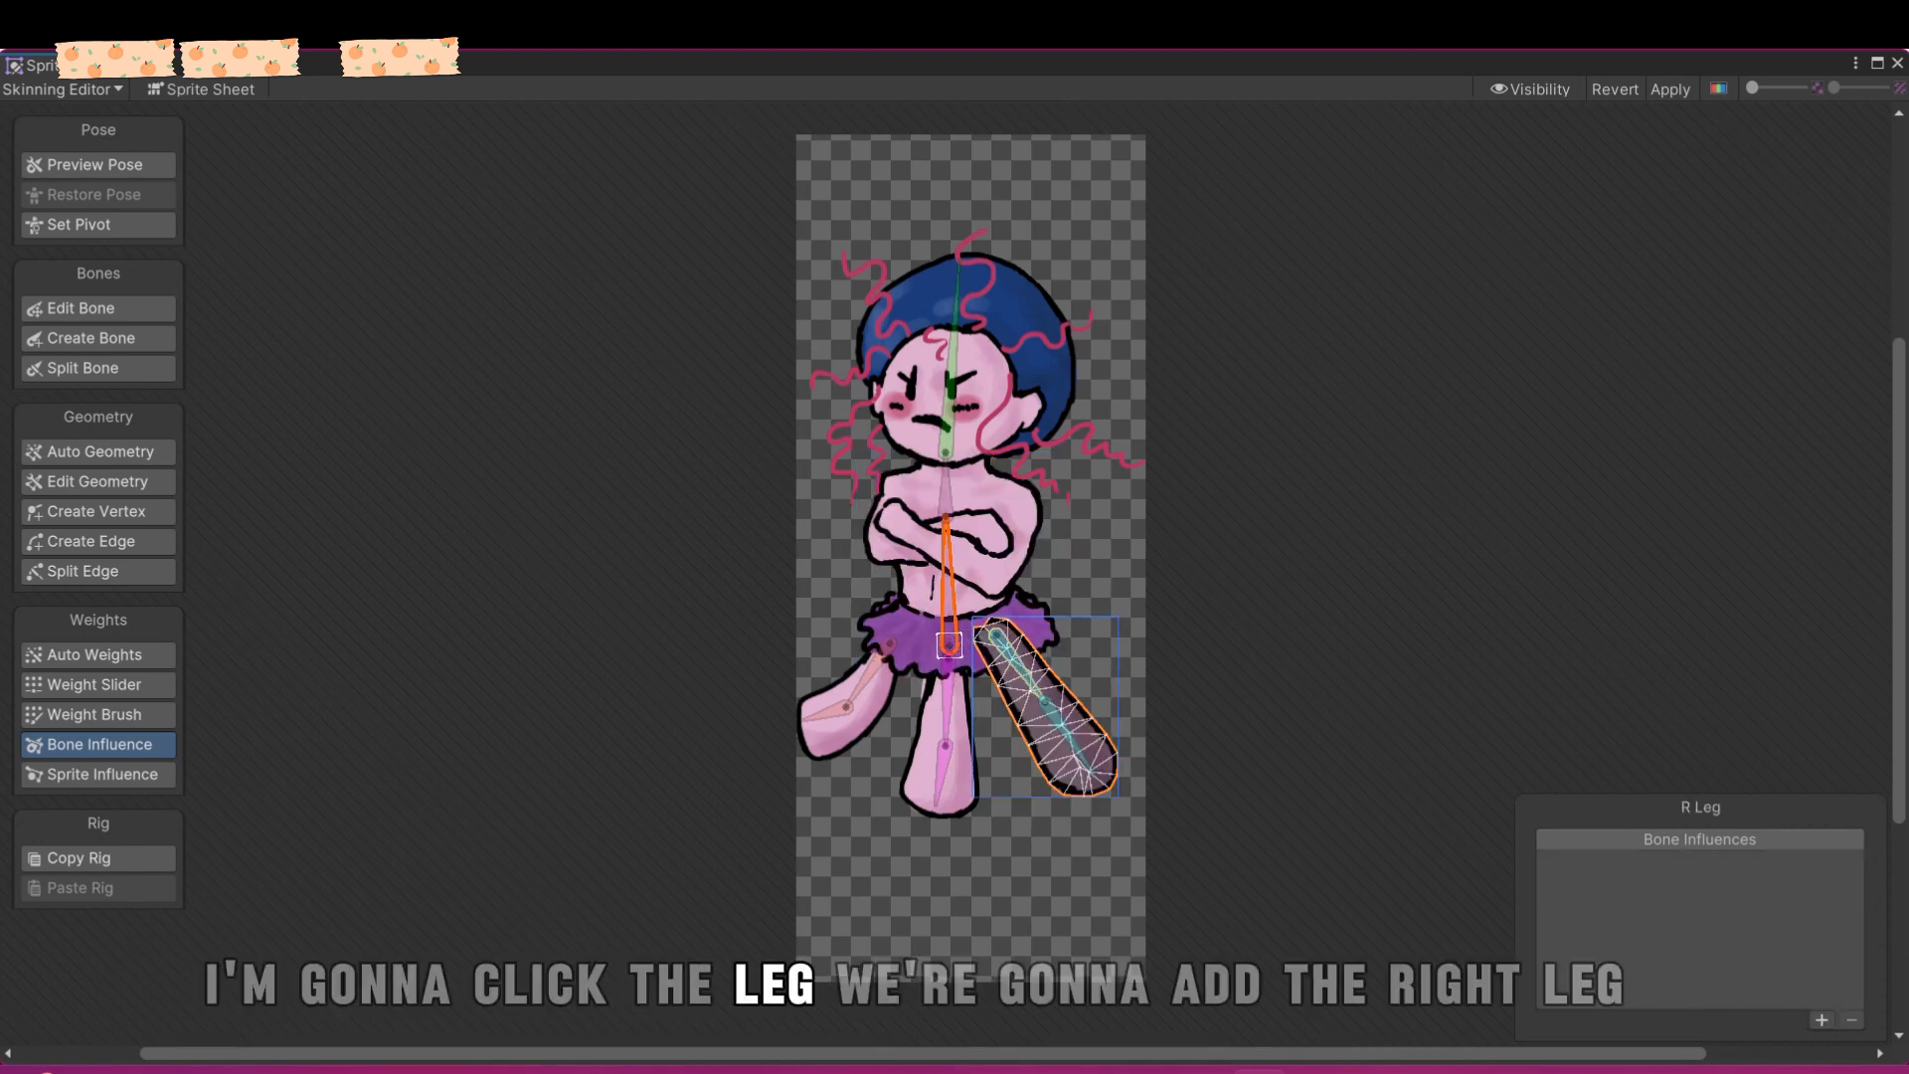
{"action": "left_click", "coordinate": [1822, 1020]}
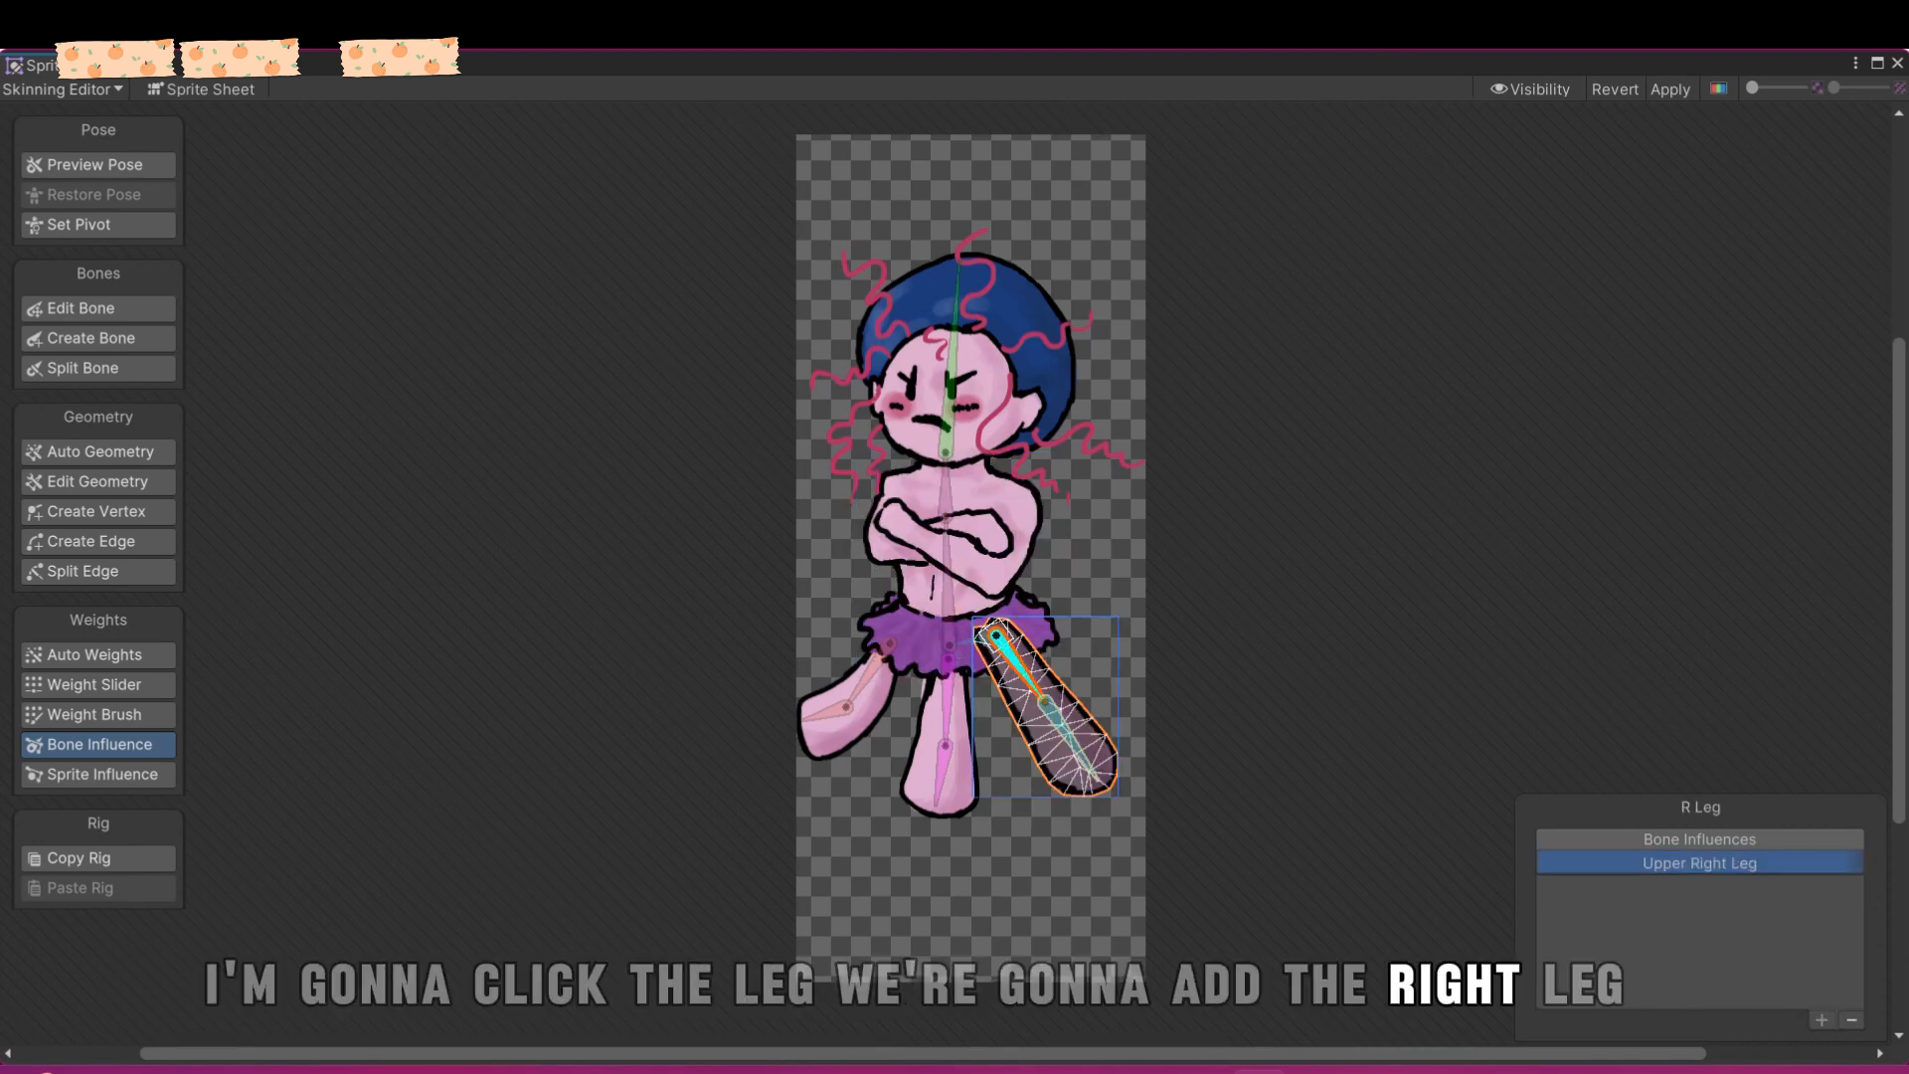
{"action": "left_click", "coordinate": [1822, 1020]}
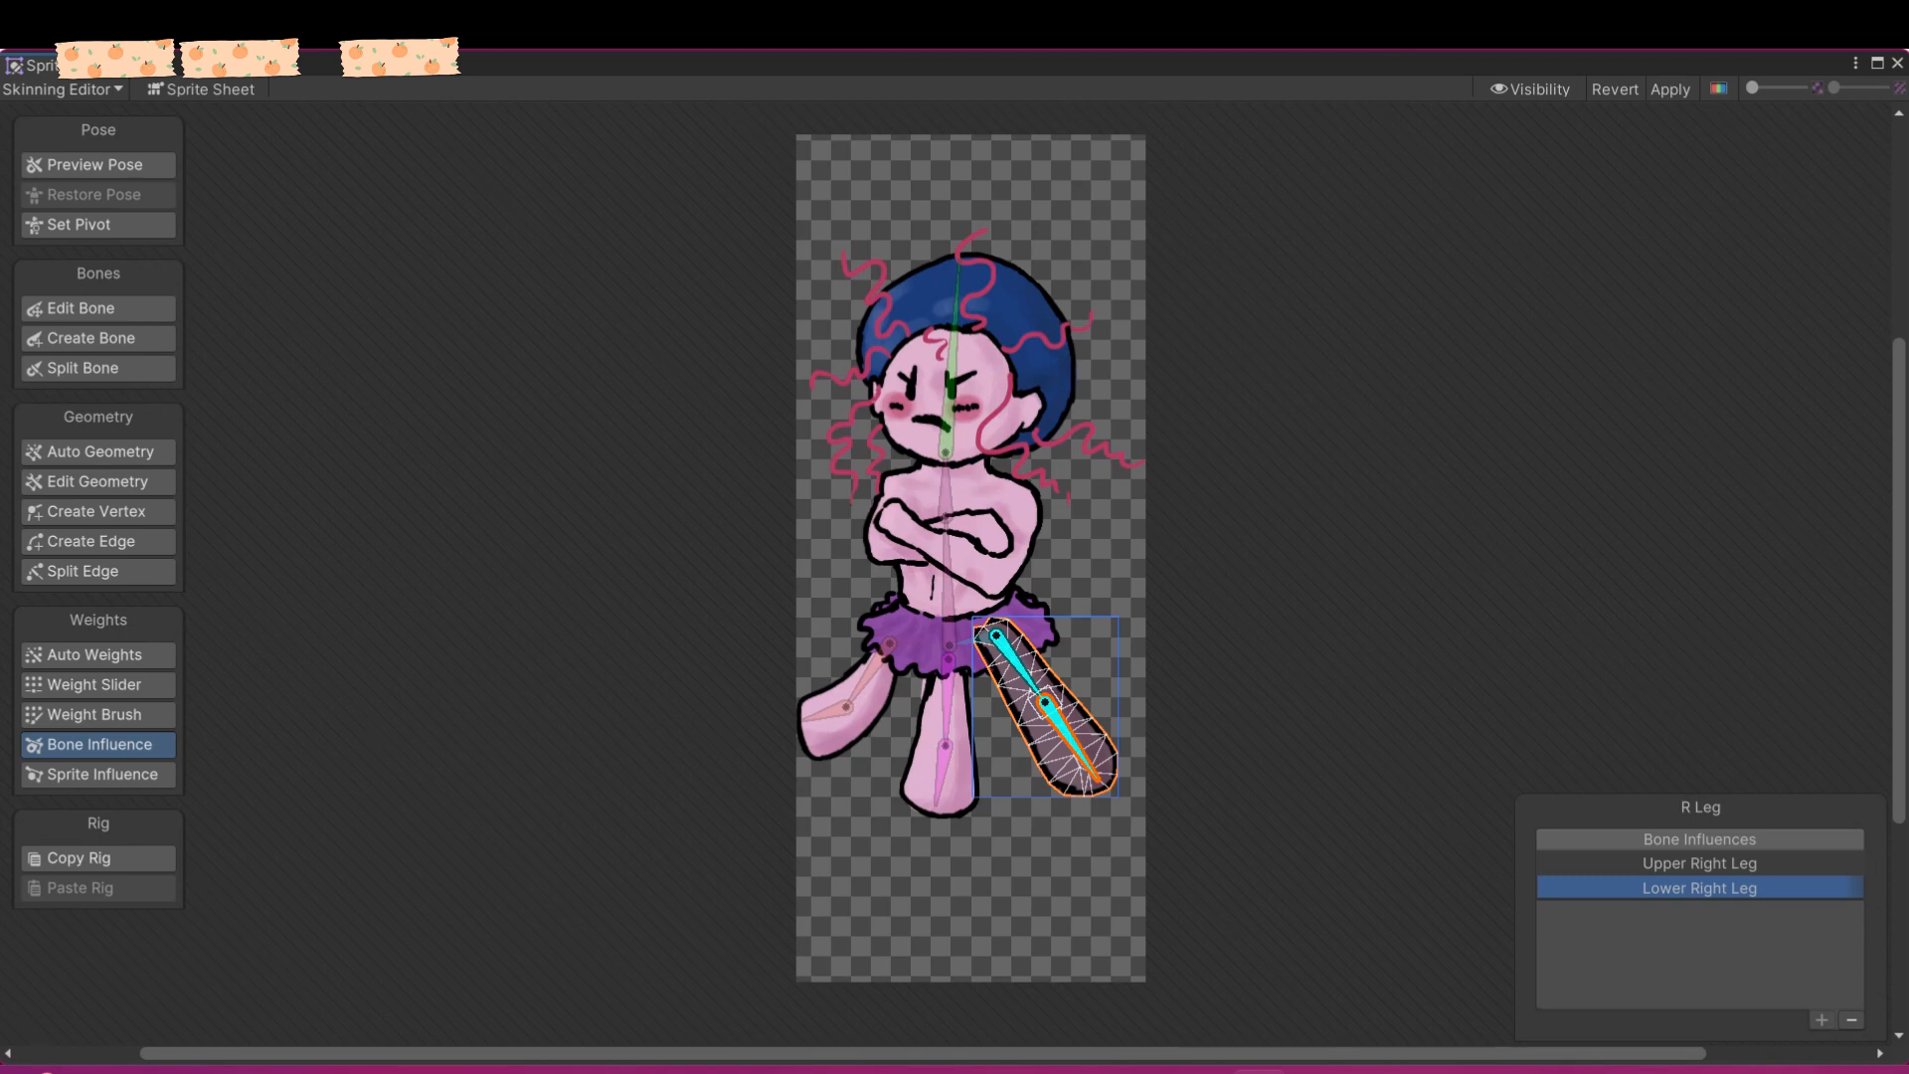
- Add the Upper Middle and Lower Middle Leg bones to the Middle Leg sprite's bone influences
{"action": "double_click", "coordinate": [943, 768]}
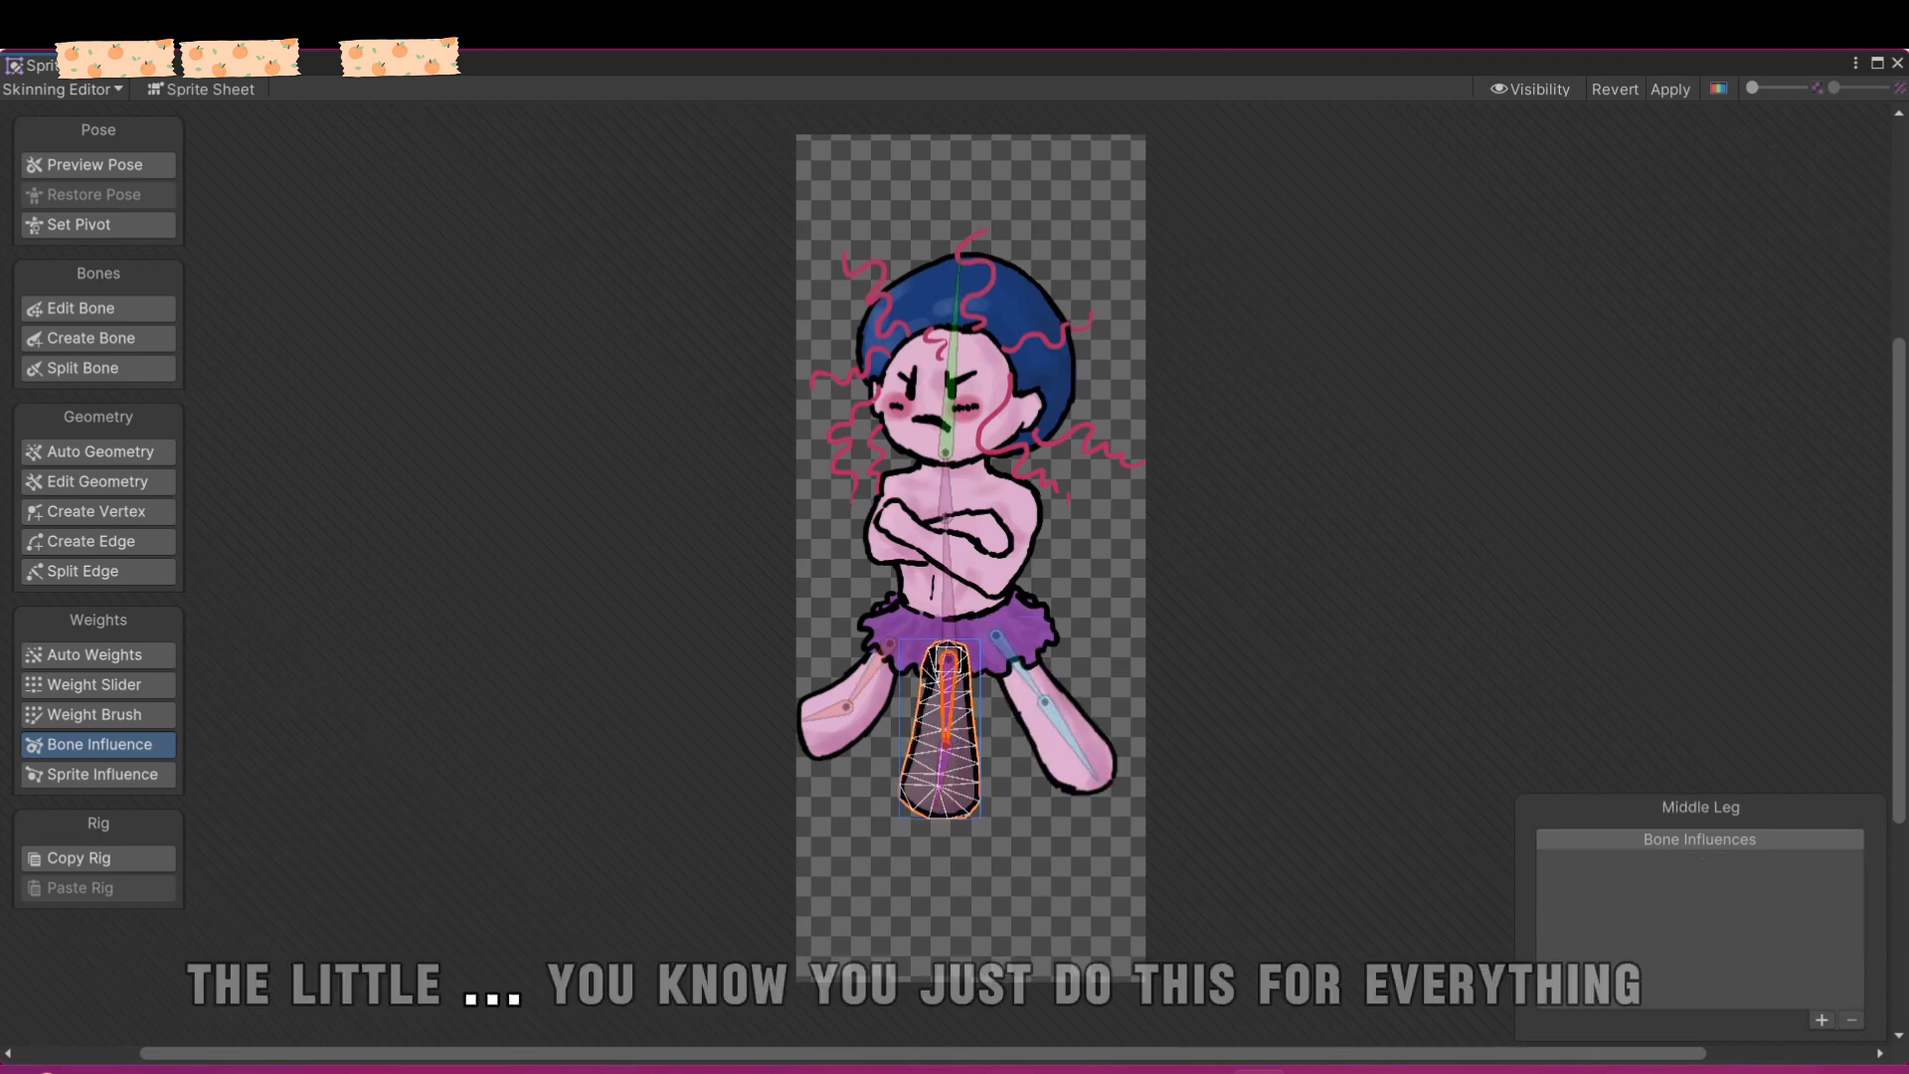
{"action": "left_click", "coordinate": [1822, 1021]}
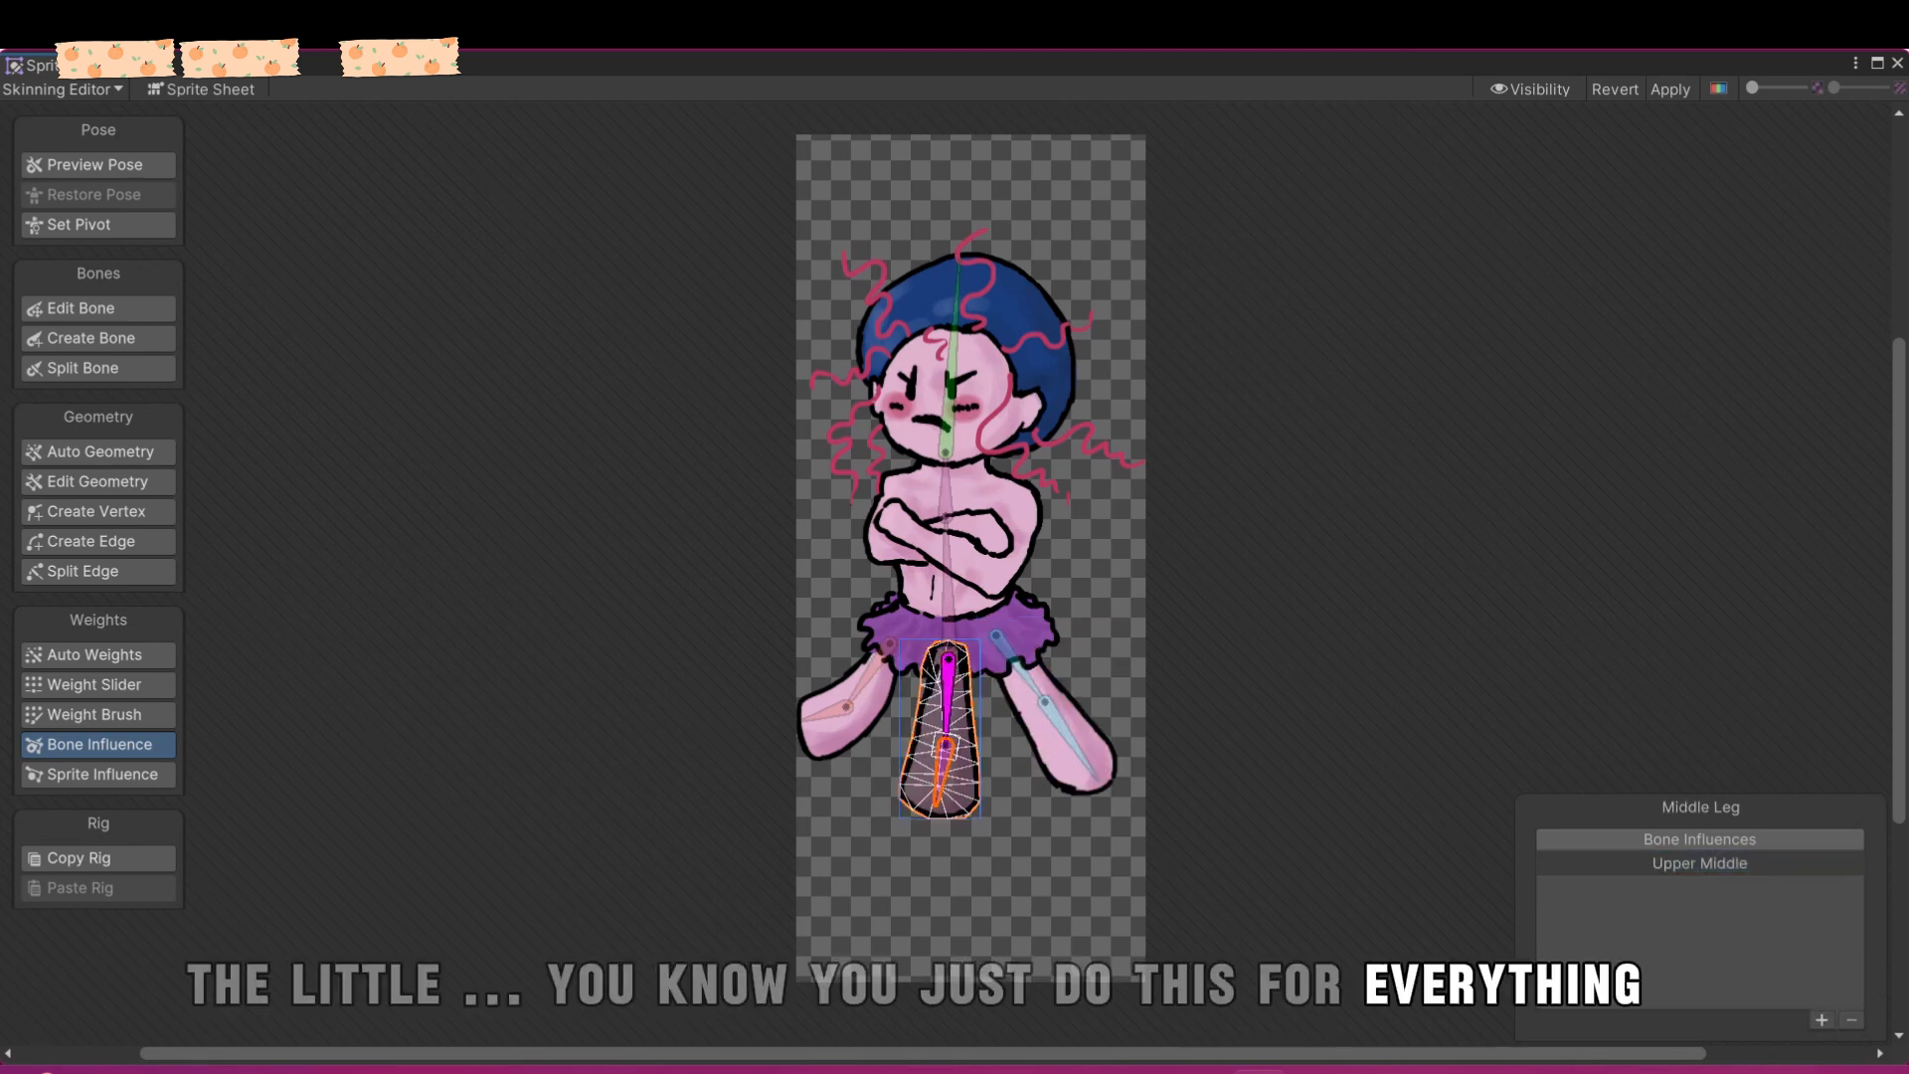
{"action": "left_click", "coordinate": [1821, 1021]}
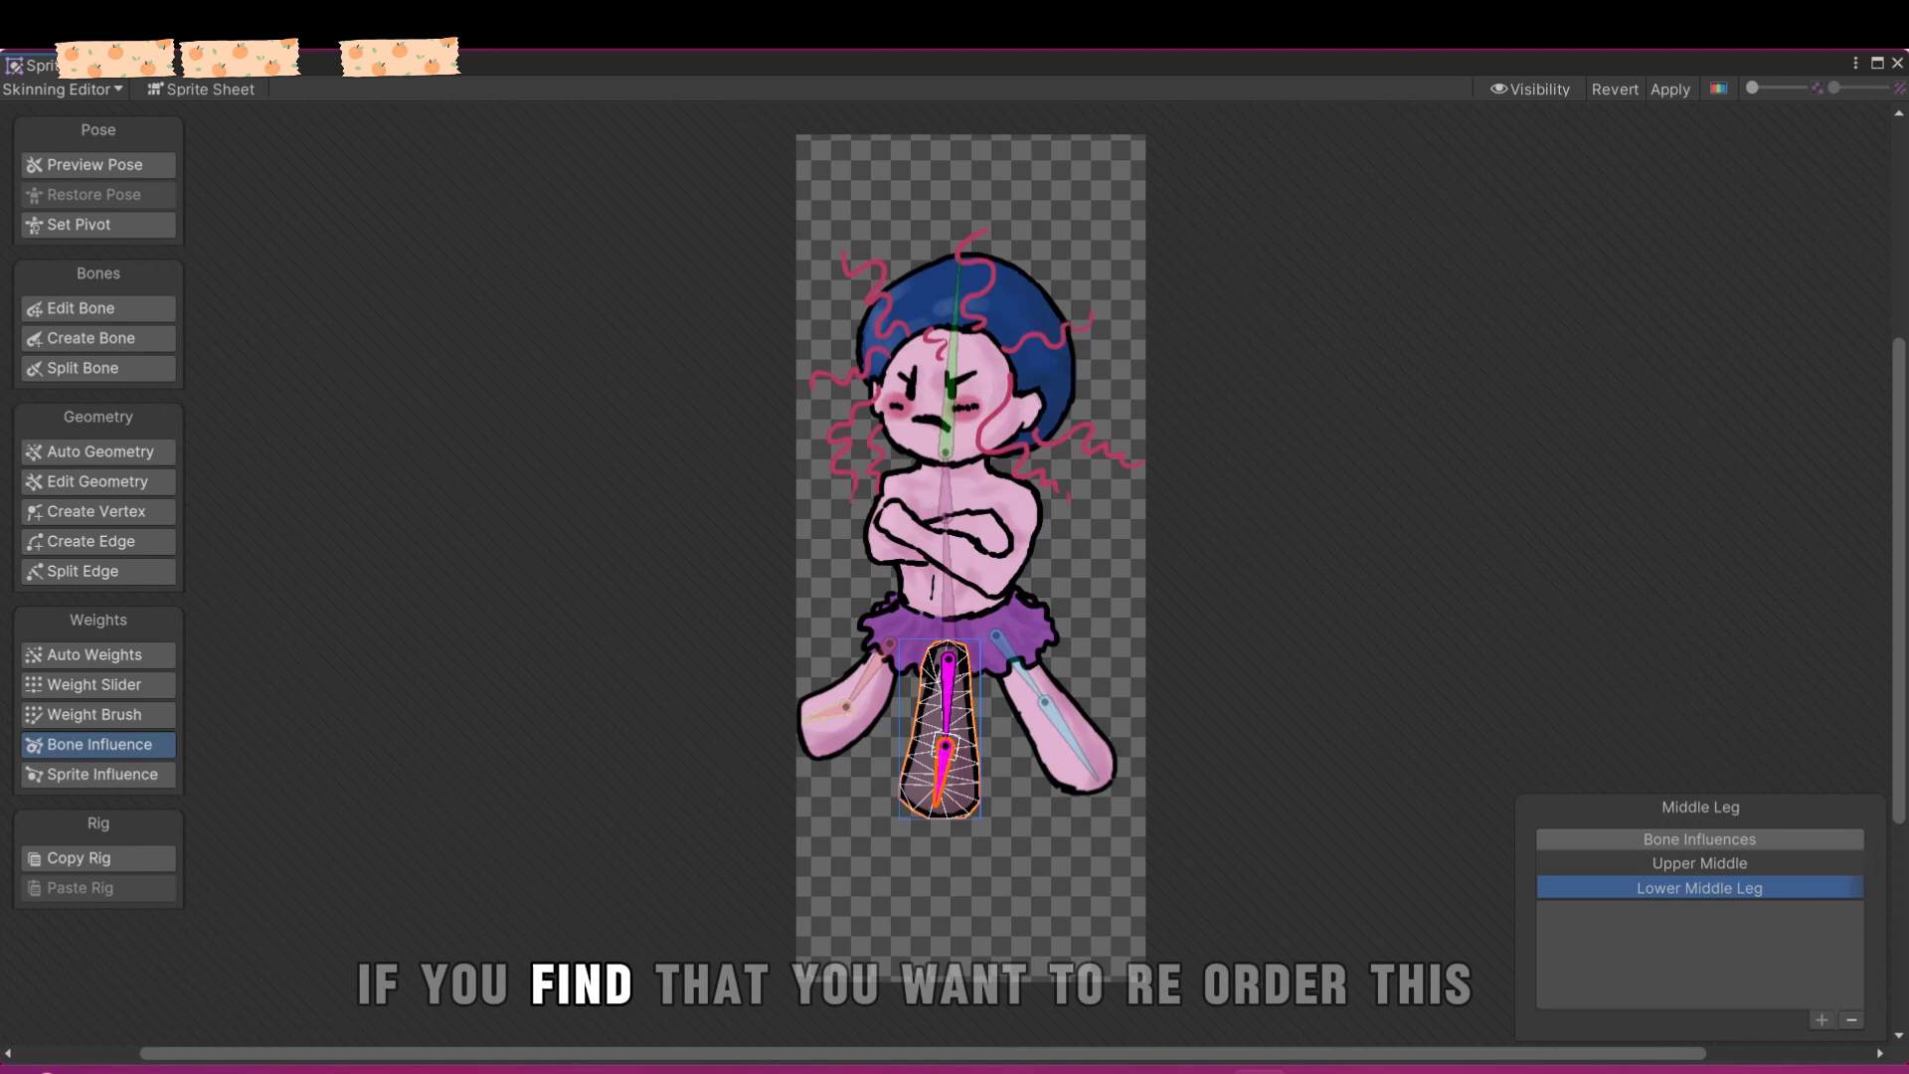
- Add the Lower Left Leg and Upper Left Leg bones to the L Leg sprite's bone influences, ordering Upper Left Leg first
{"action": "double_click", "coordinate": [868, 677]}
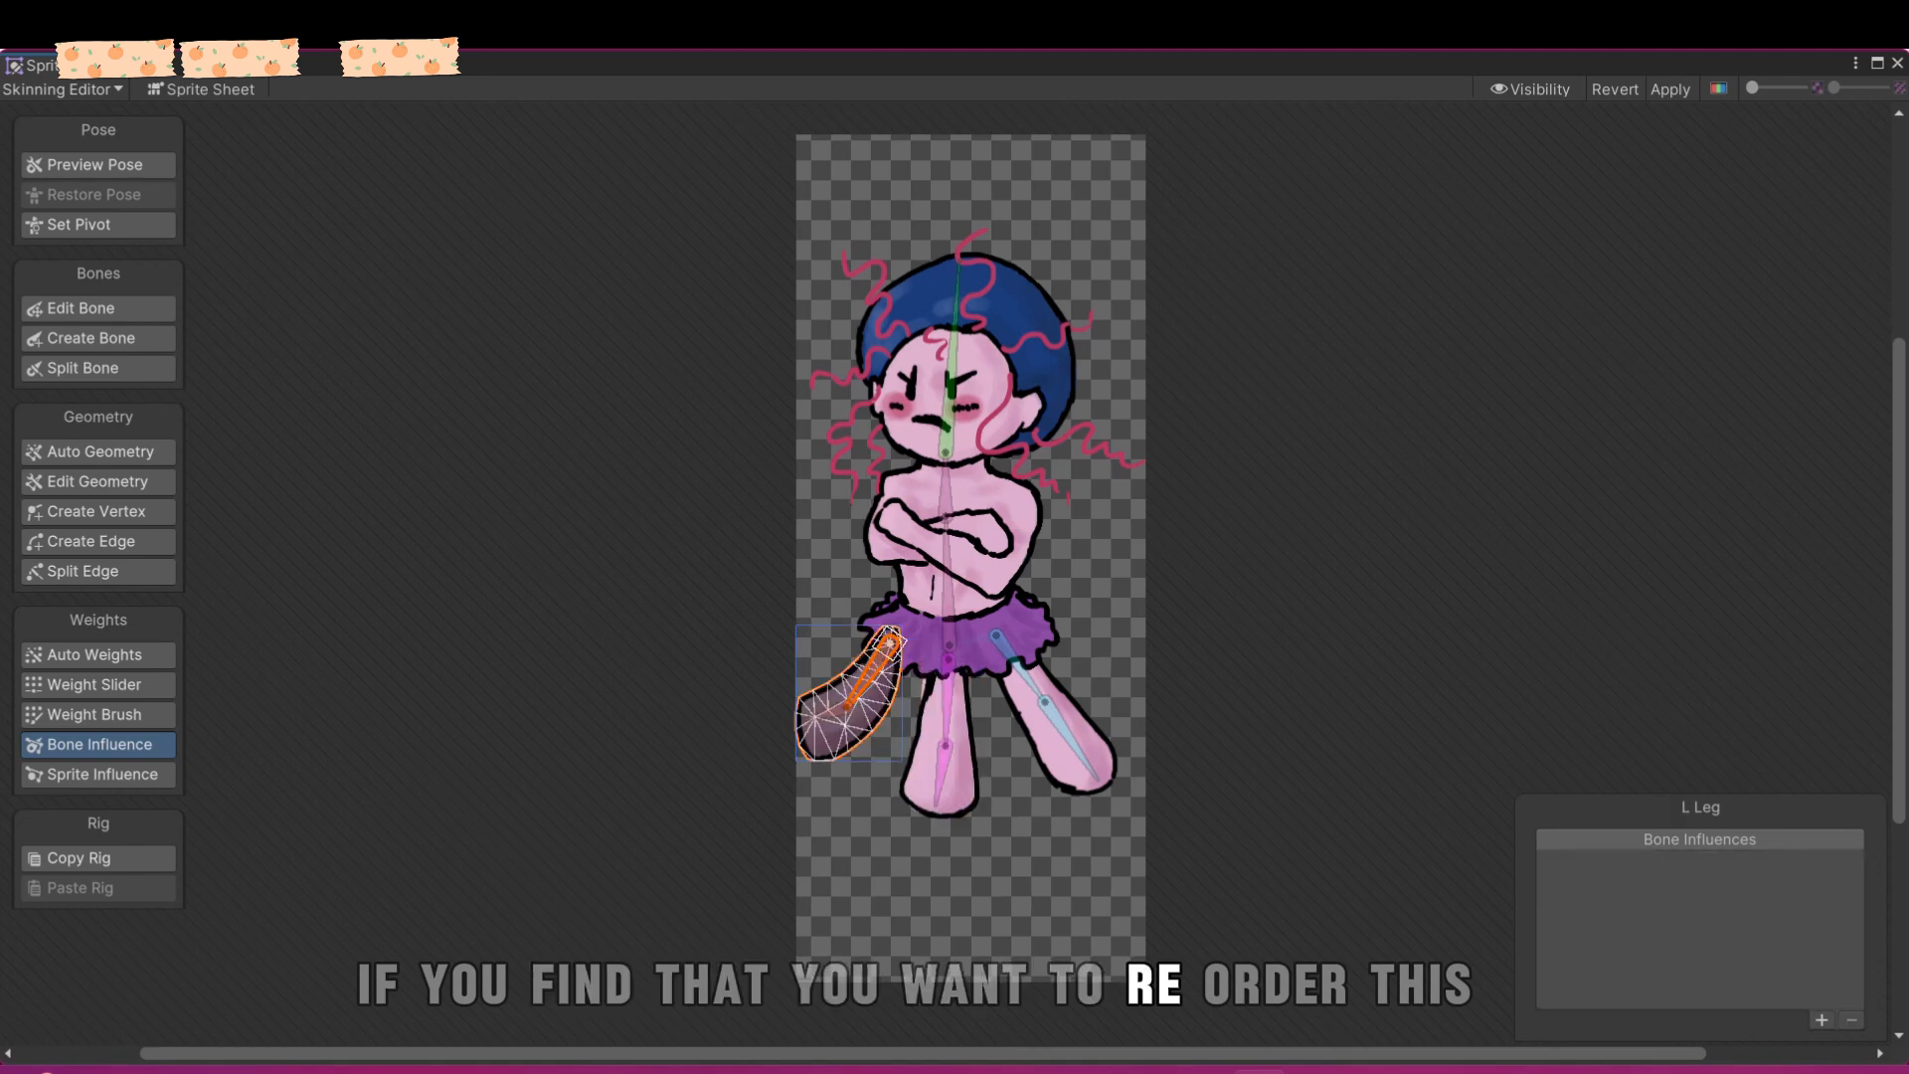
{"action": "left_click", "coordinate": [836, 711]}
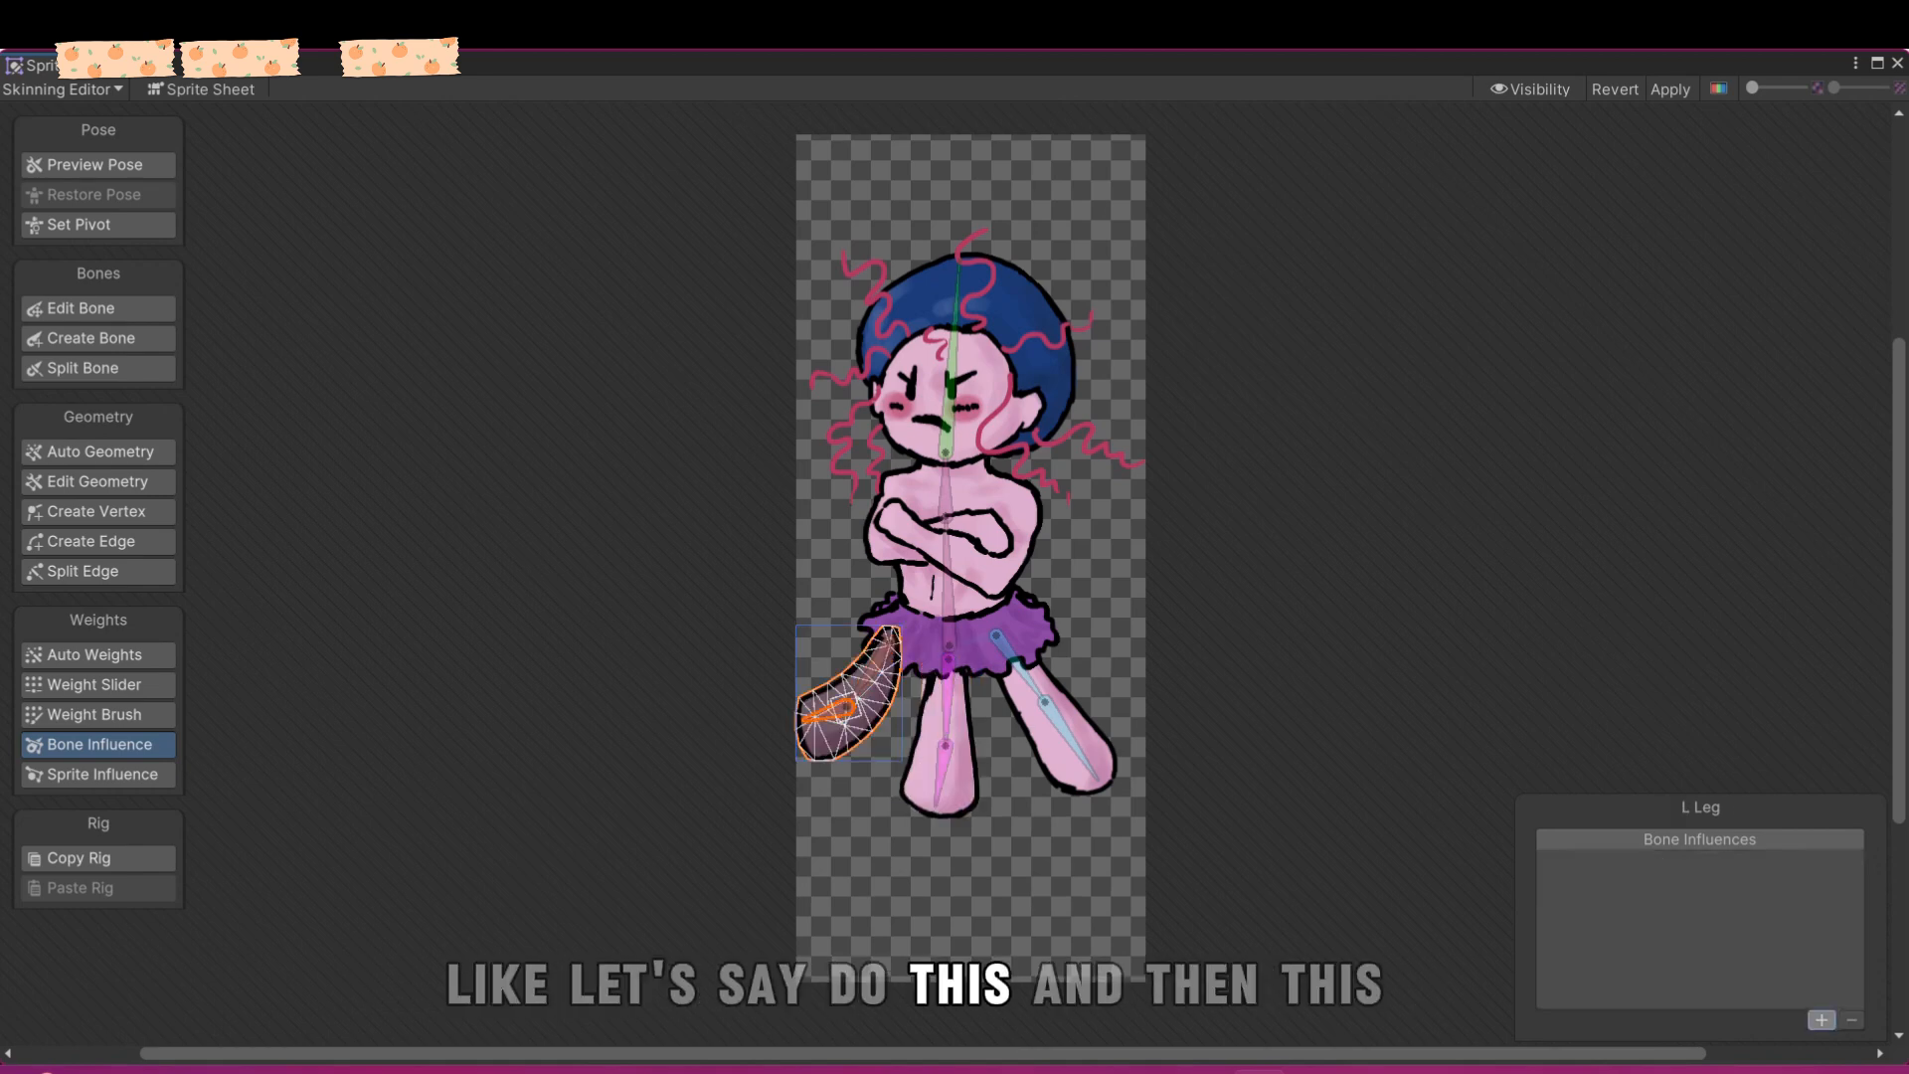
{"action": "left_click", "coordinate": [1822, 1020]}
{"action": "left_click", "coordinate": [869, 676]}
{"action": "left_click", "coordinate": [1822, 1020]}
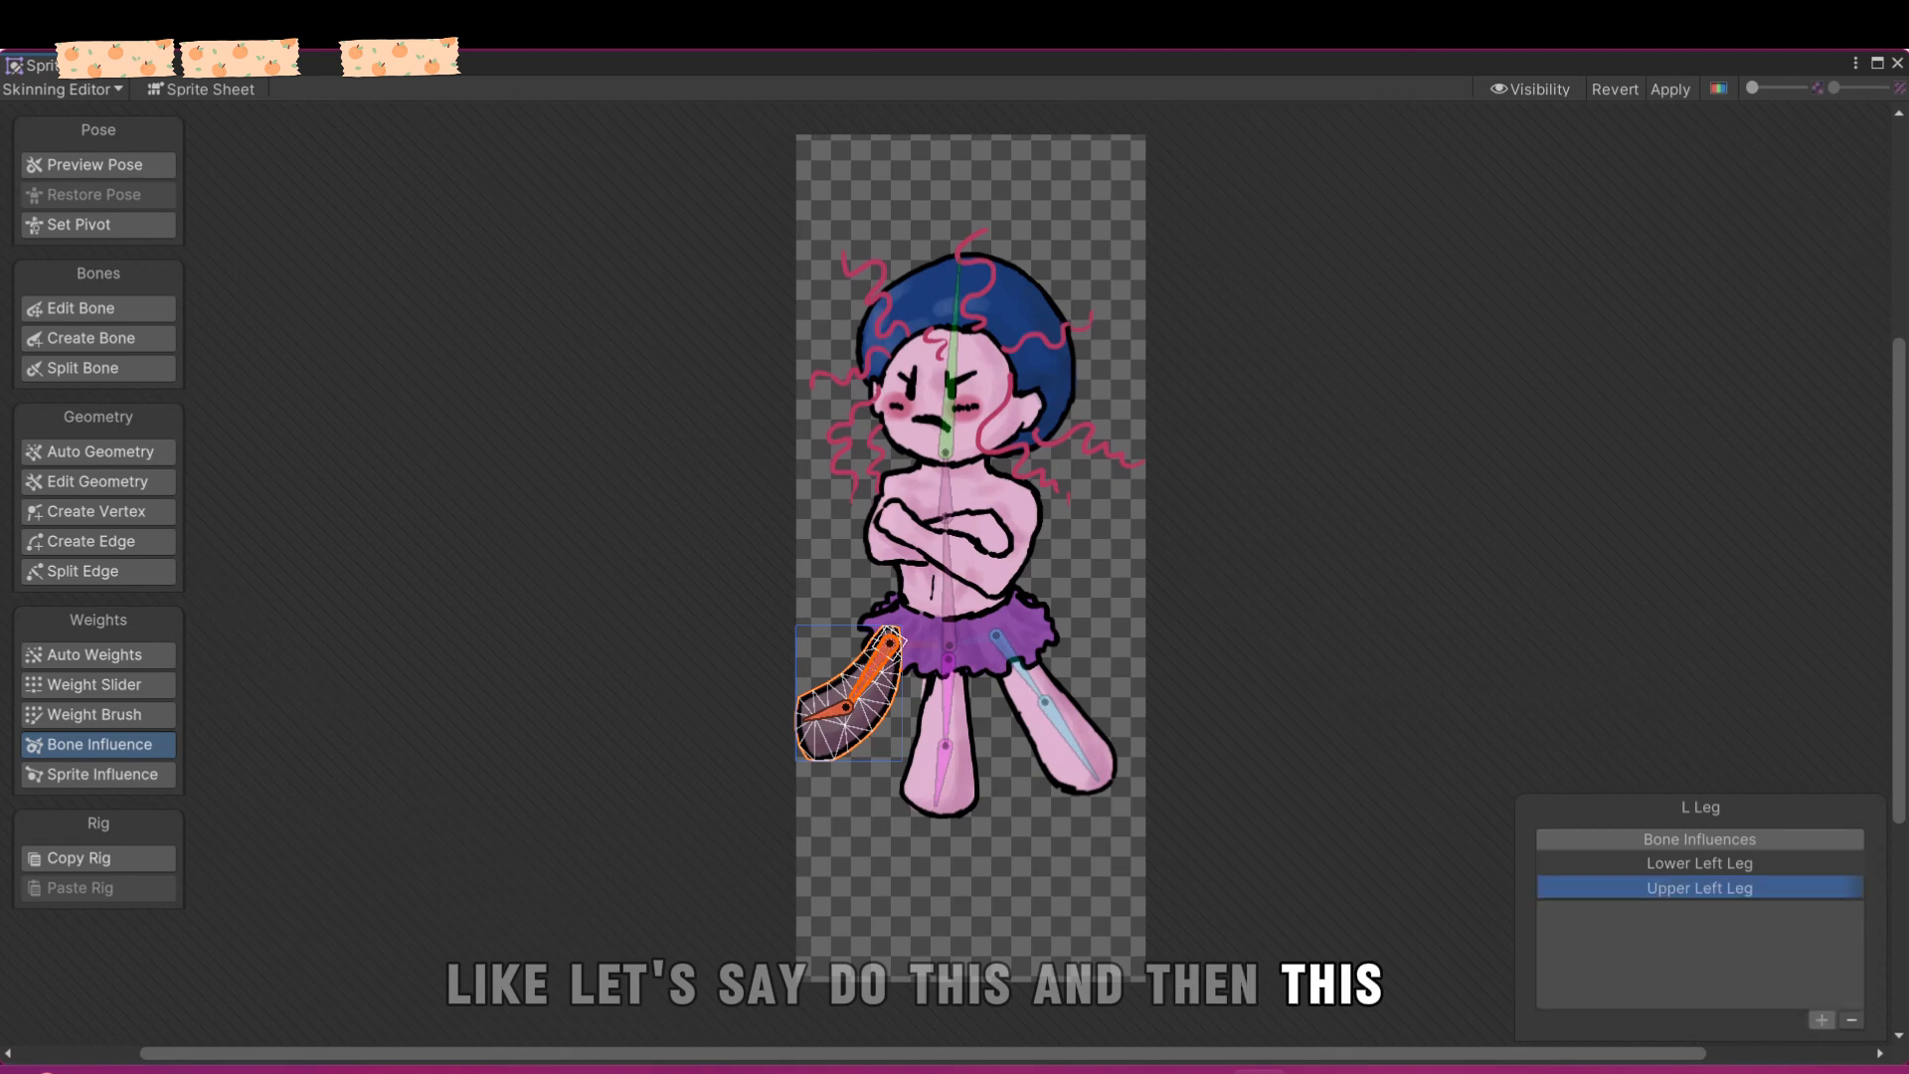
{"action": "left_click_drag", "start_coordinate": [1700, 888], "coordinate": [1700, 855]}
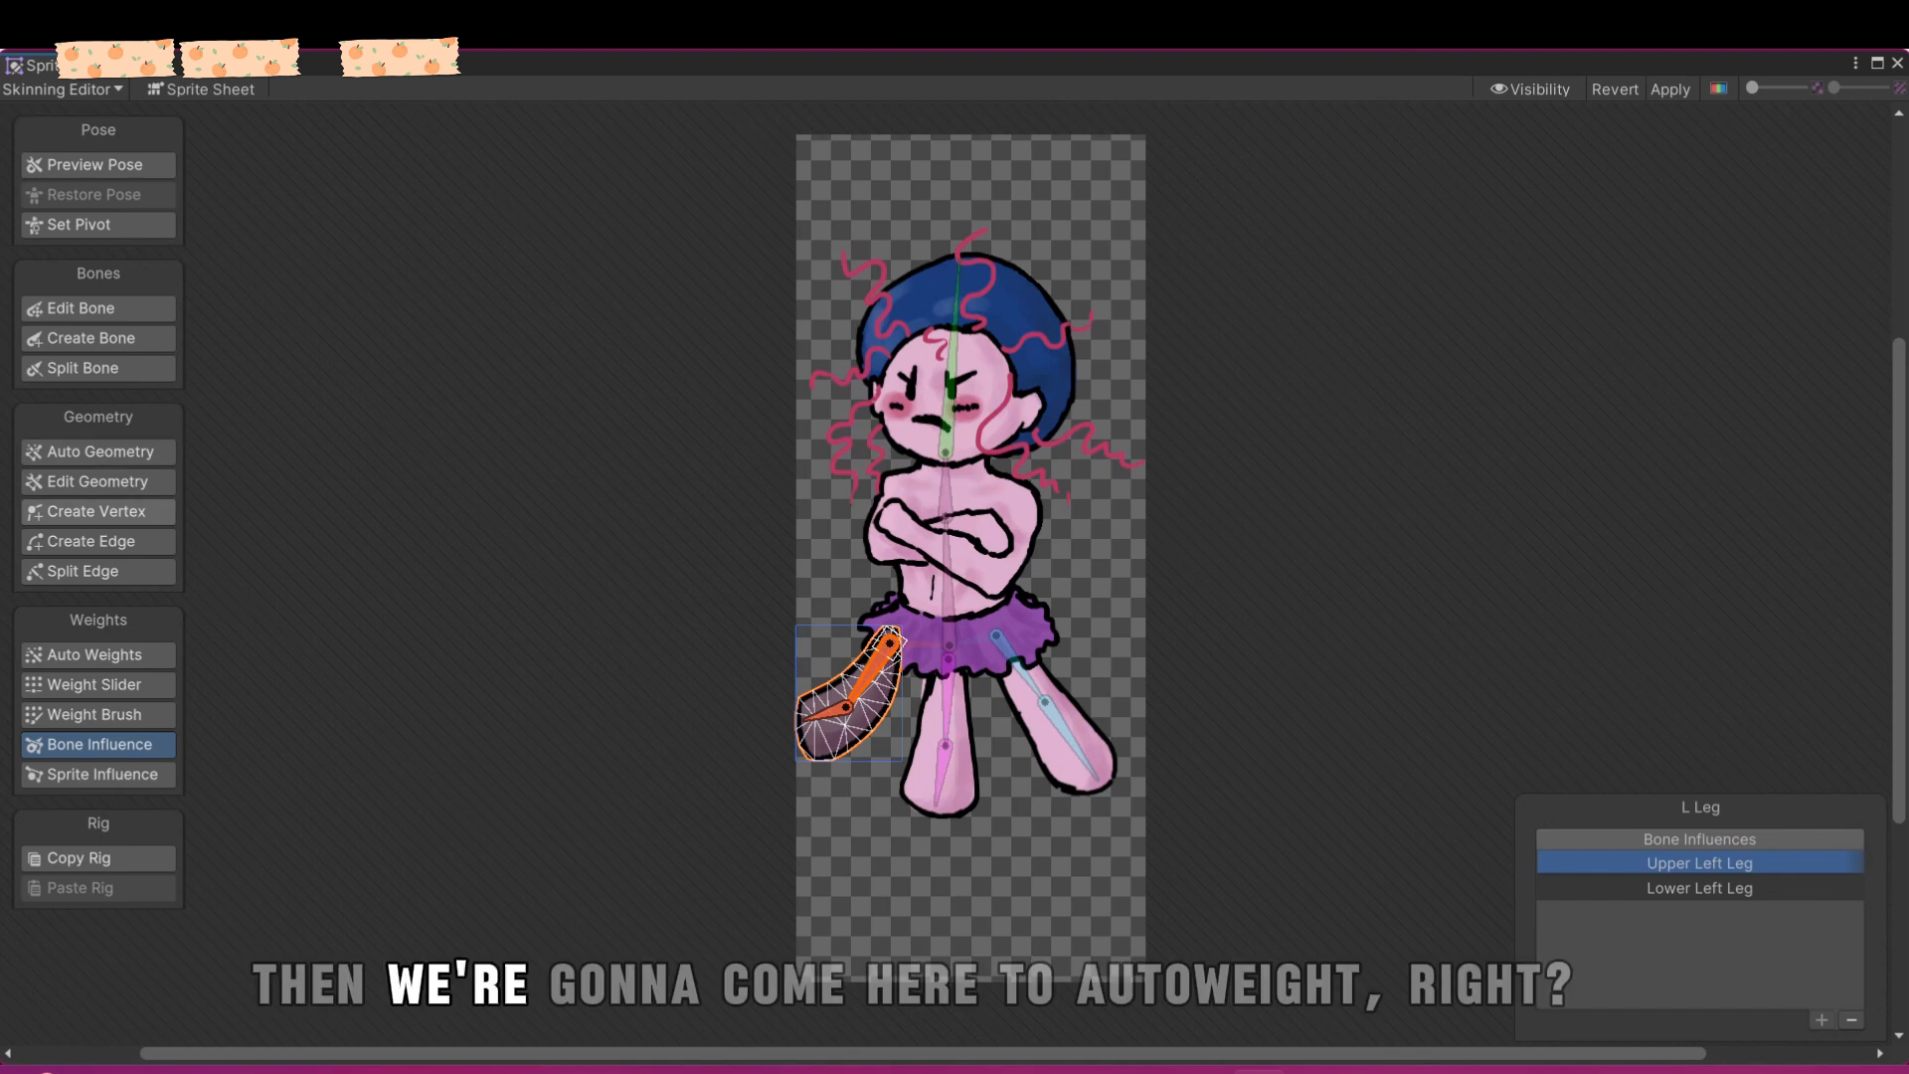
- Generate automatic weights for the Head and Torso sprites
{"action": "left_click", "coordinate": [98, 656]}
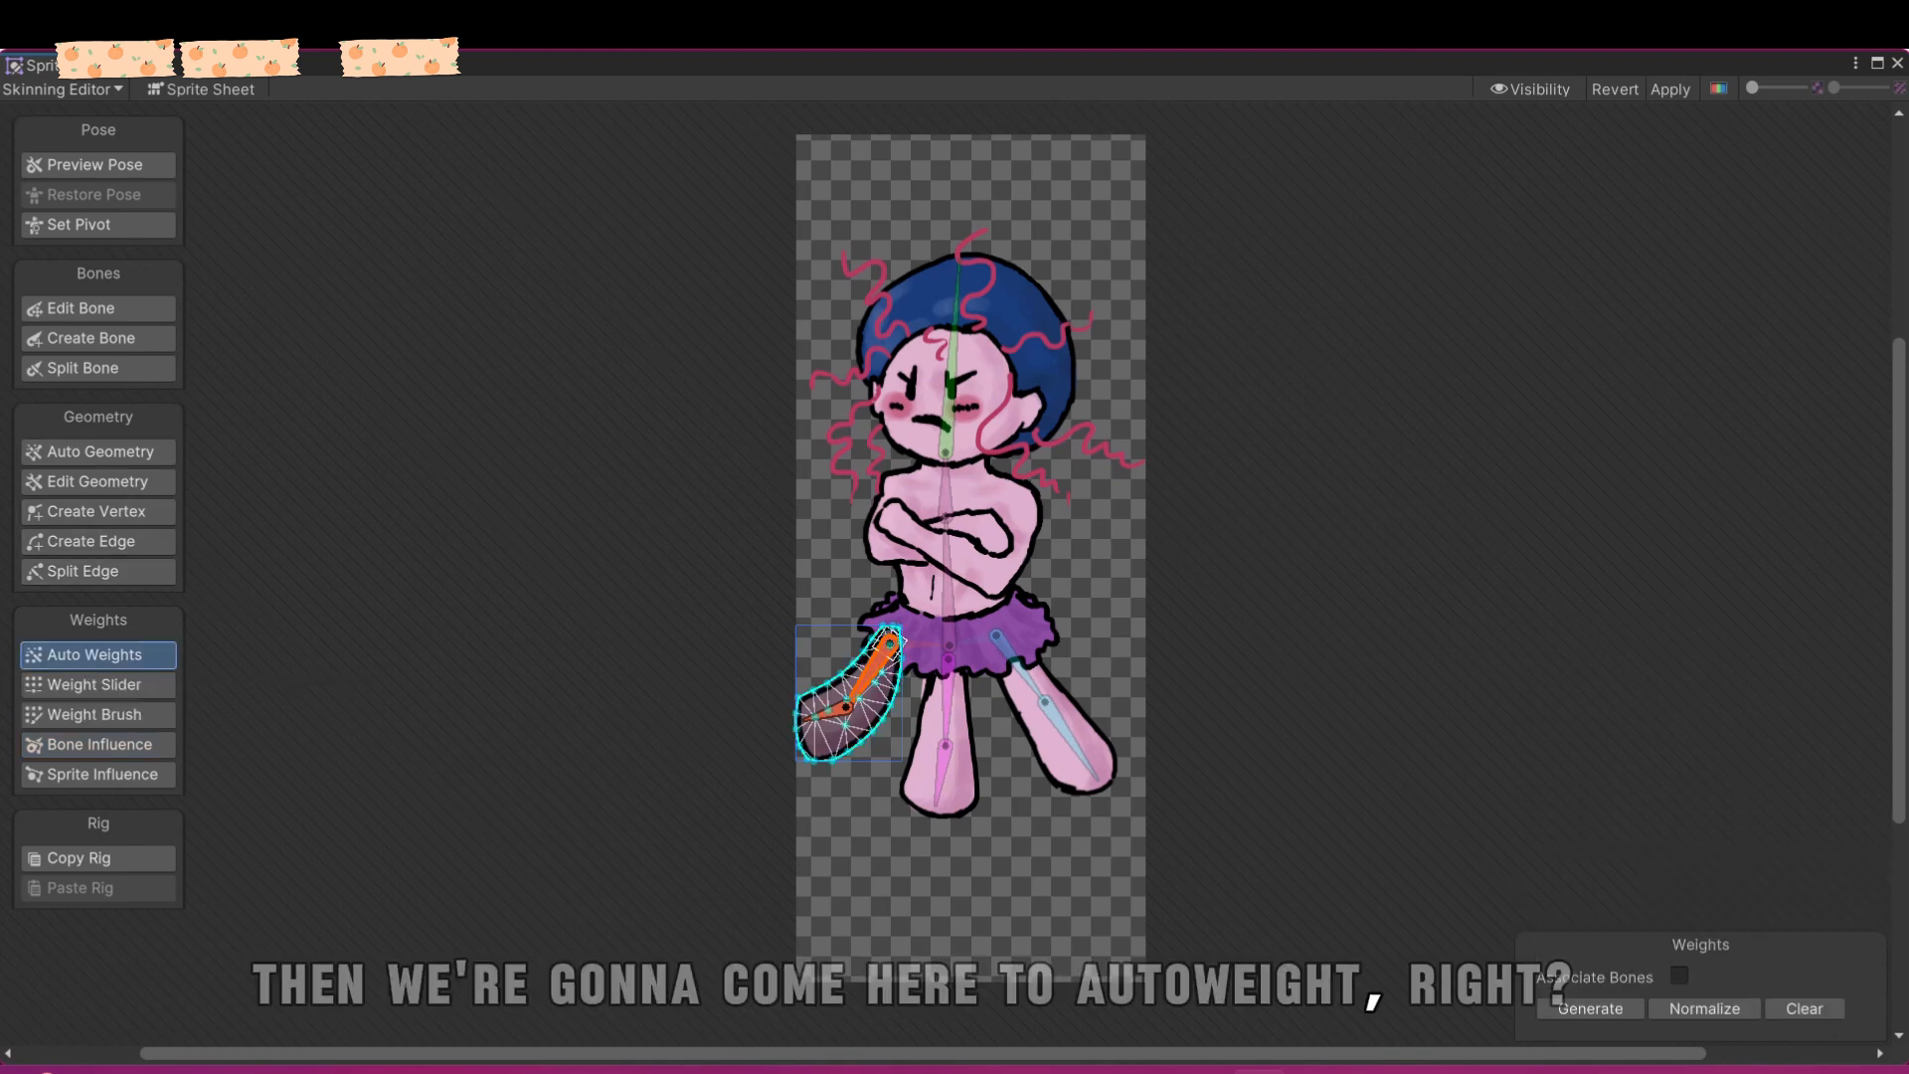
{"action": "double_click", "coordinate": [994, 360]}
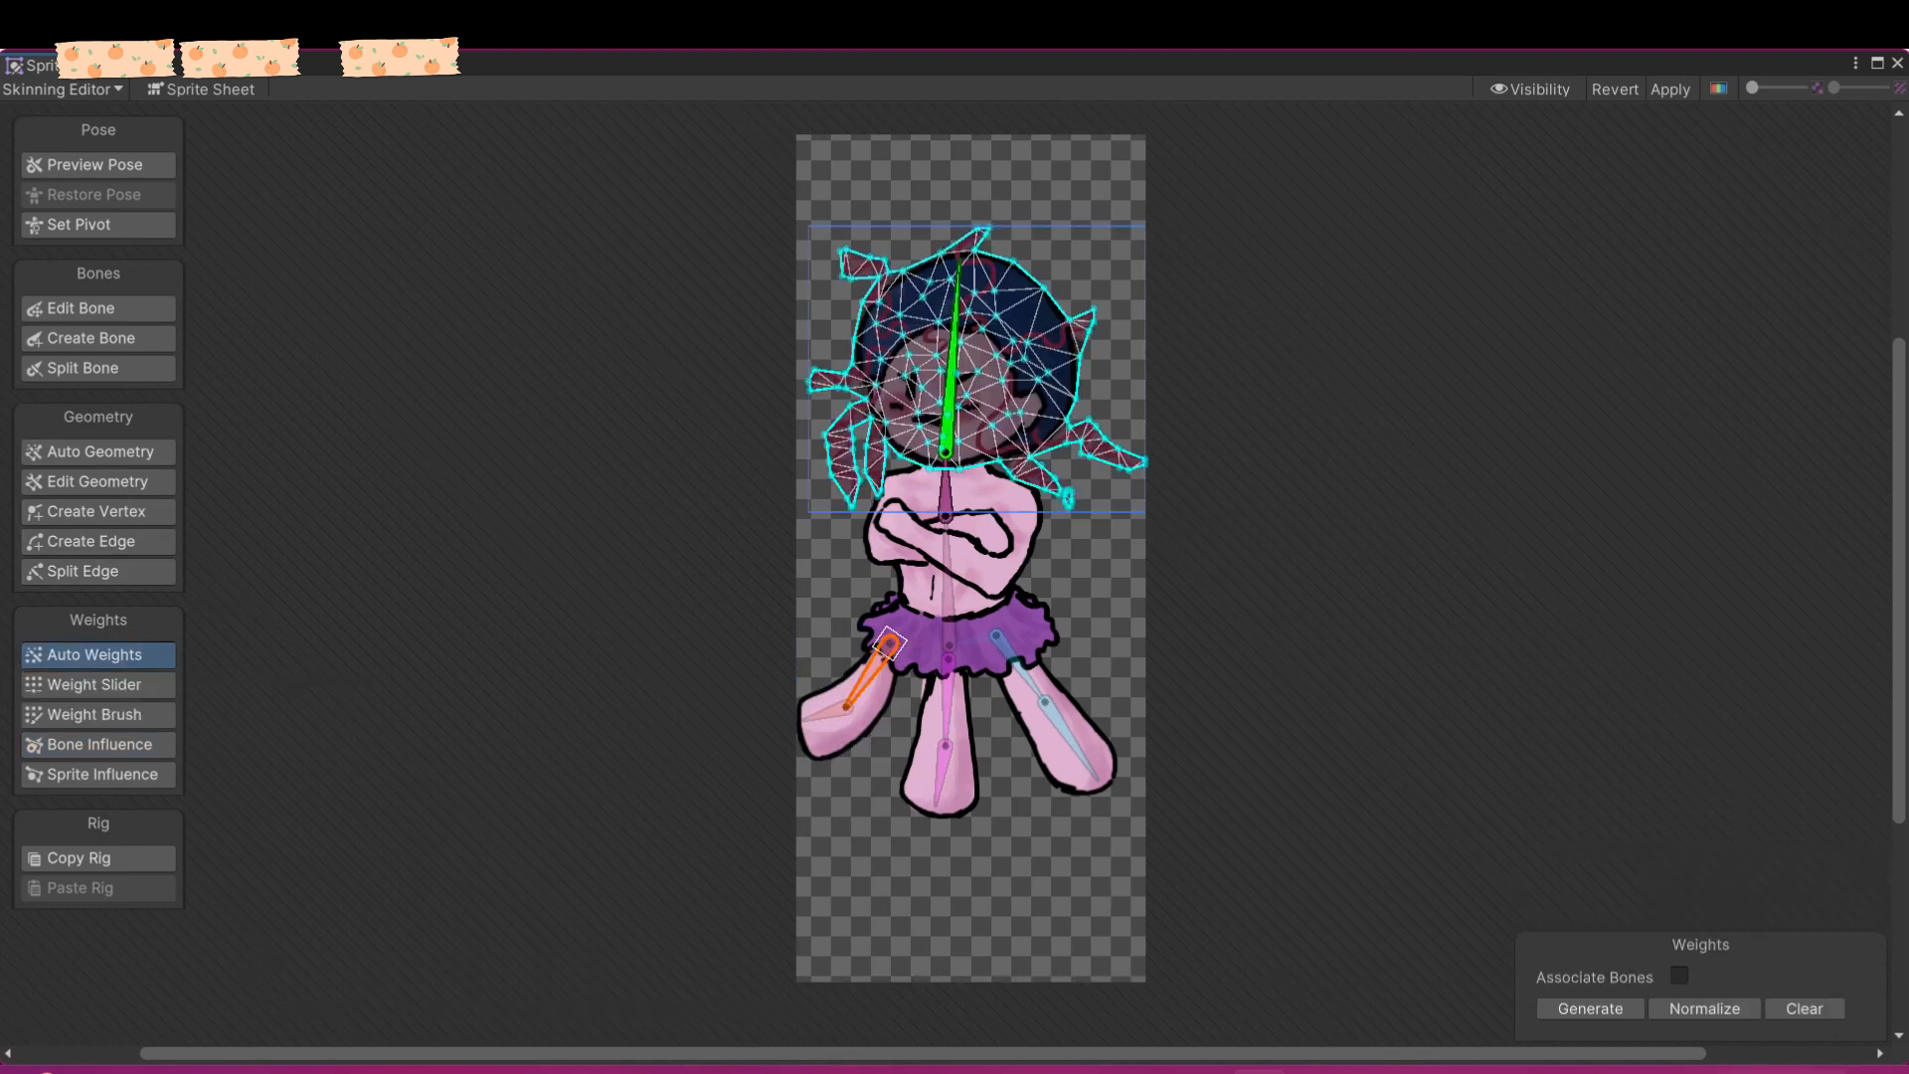
{"action": "left_click", "coordinate": [1590, 1008]}
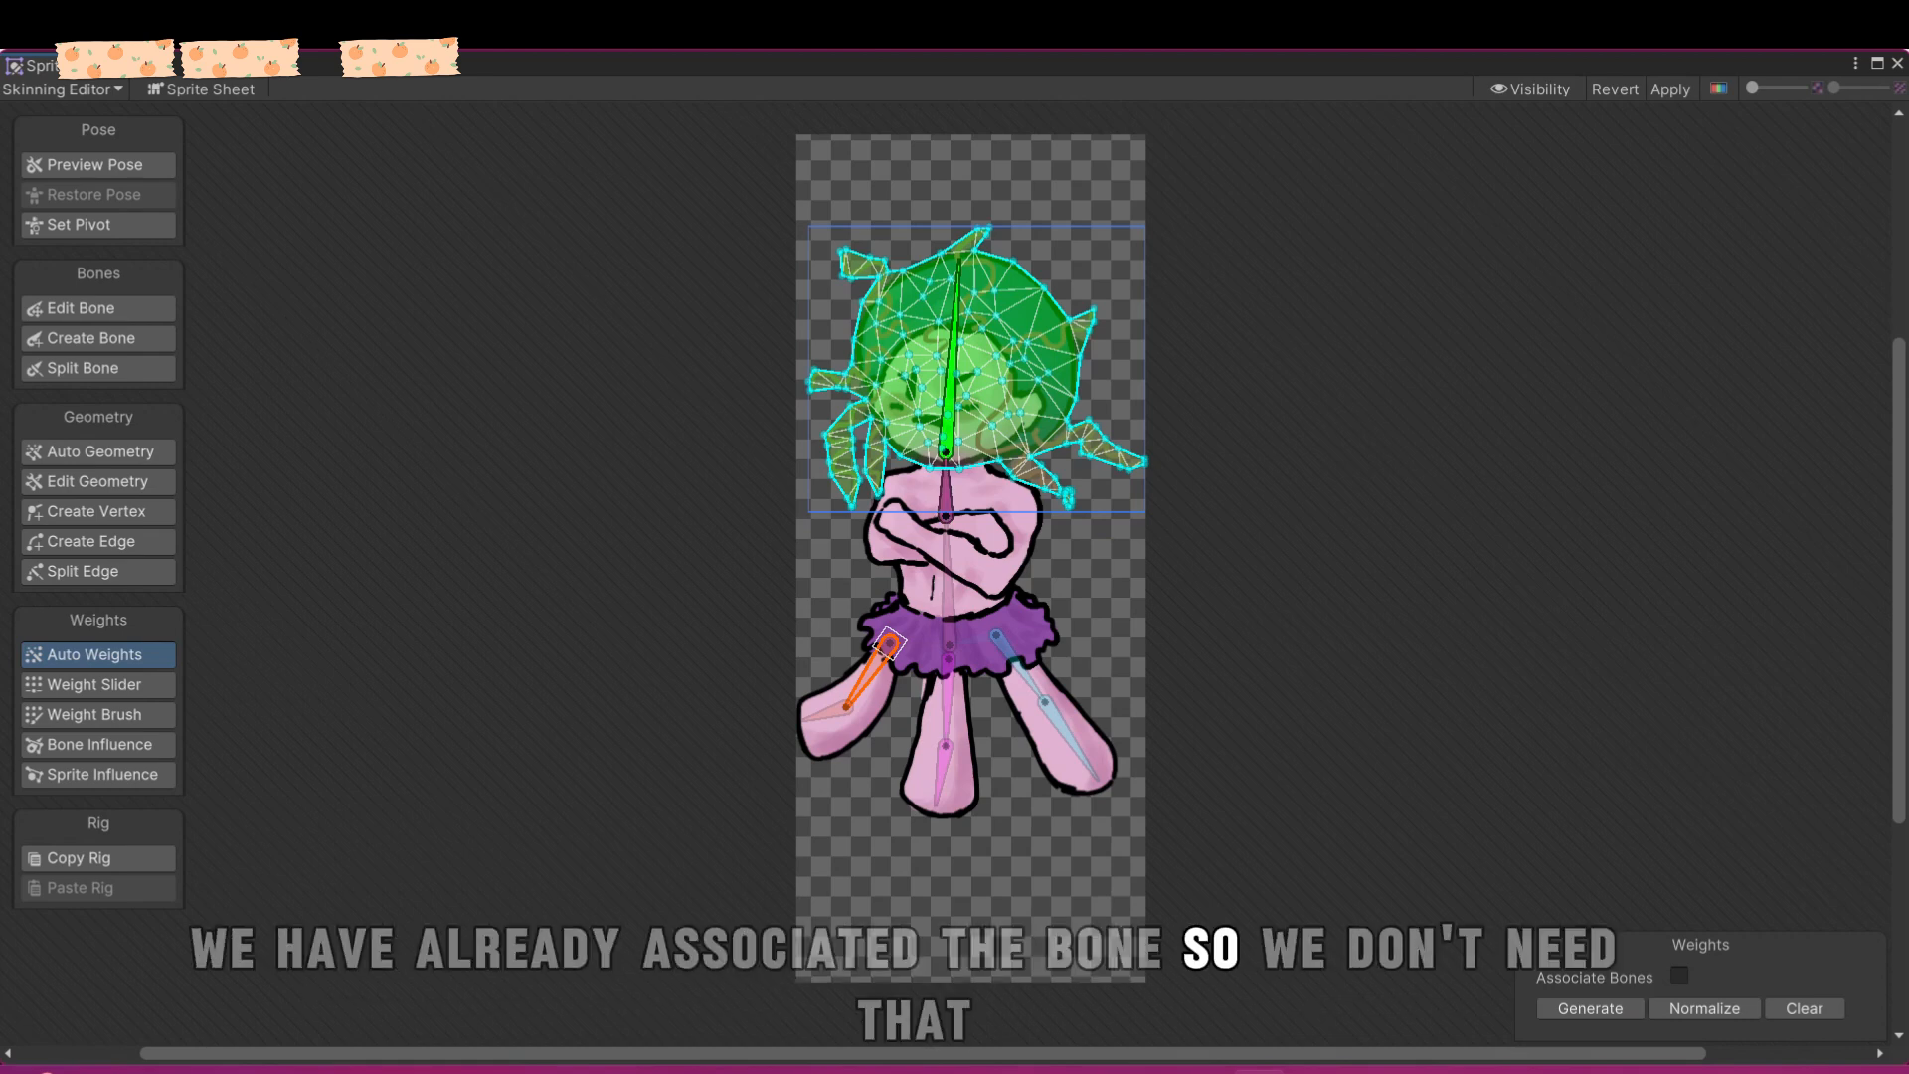
{"action": "double_click", "coordinate": [974, 557]}
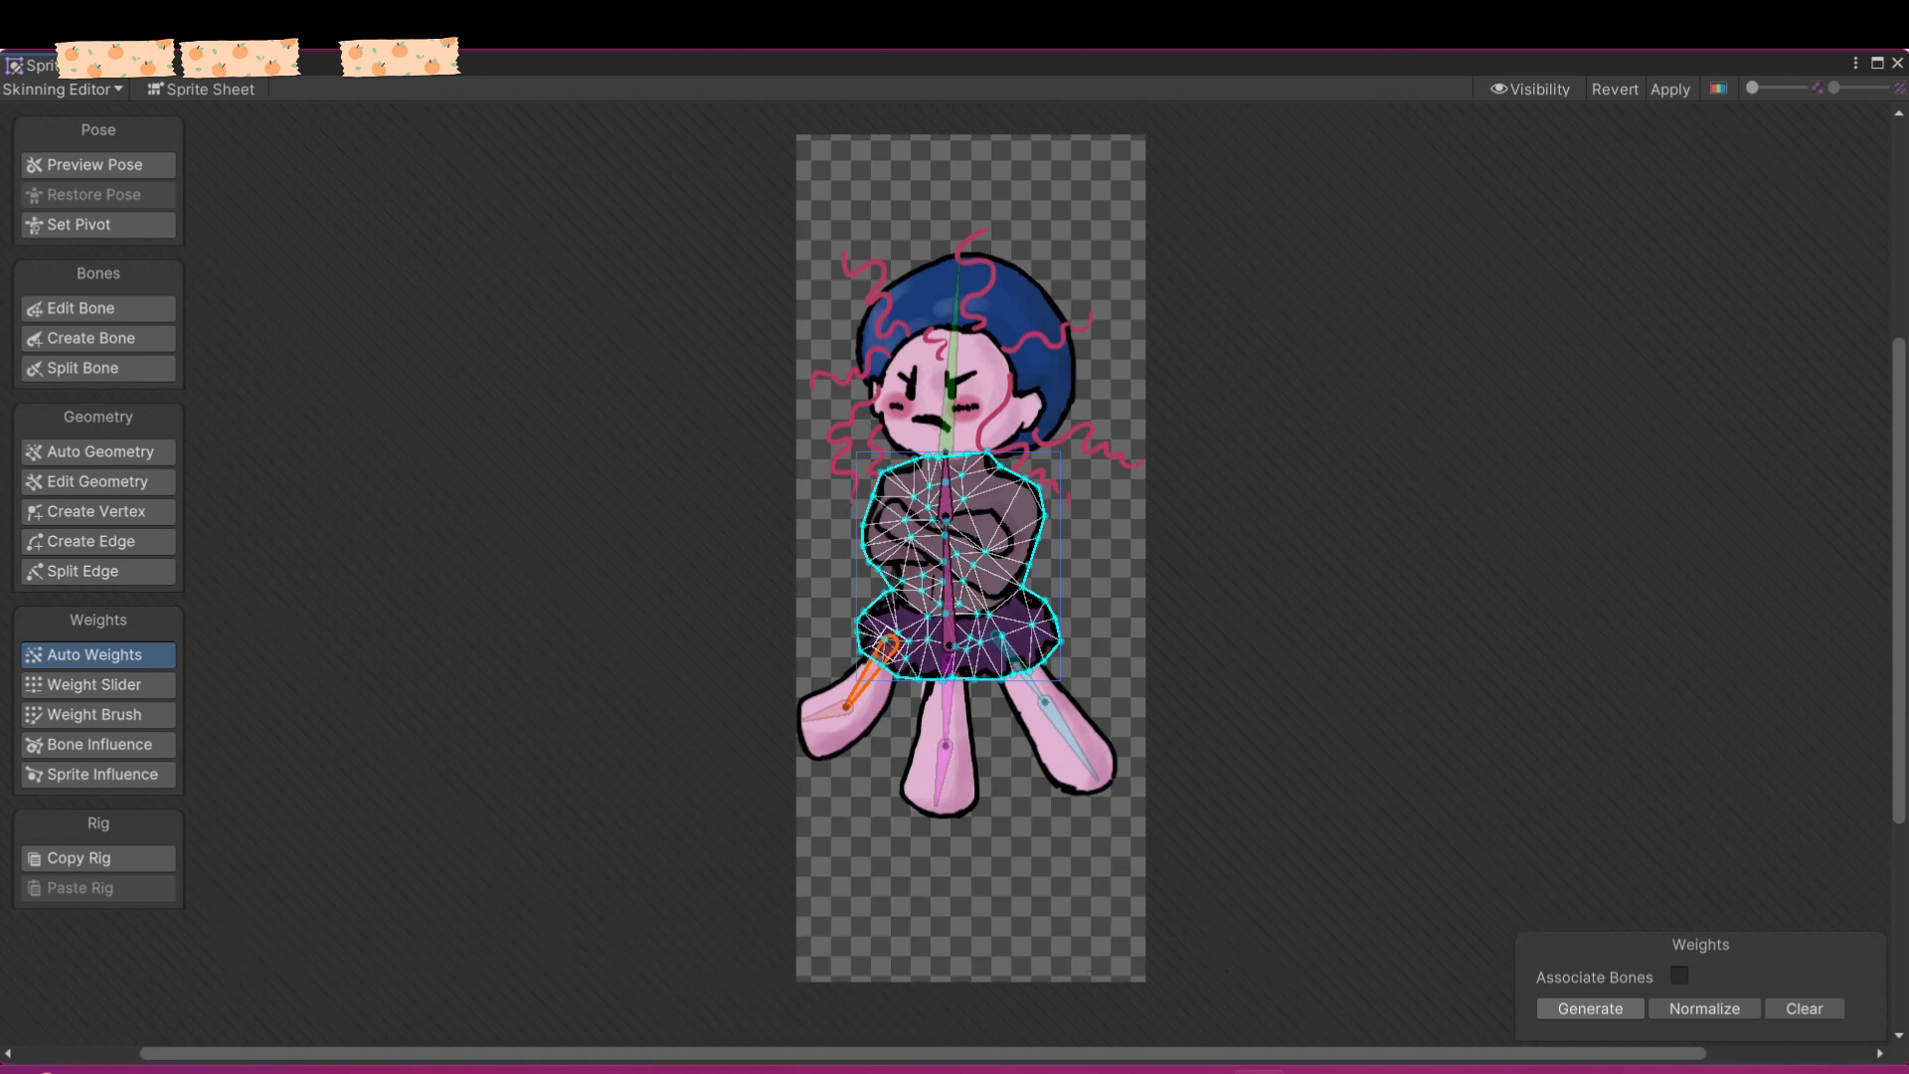
{"action": "left_click", "coordinate": [1591, 1010]}
- Generate automatic weights for the R Leg, Middle Leg and L Leg sprites
{"action": "double_click", "coordinate": [1021, 669]}
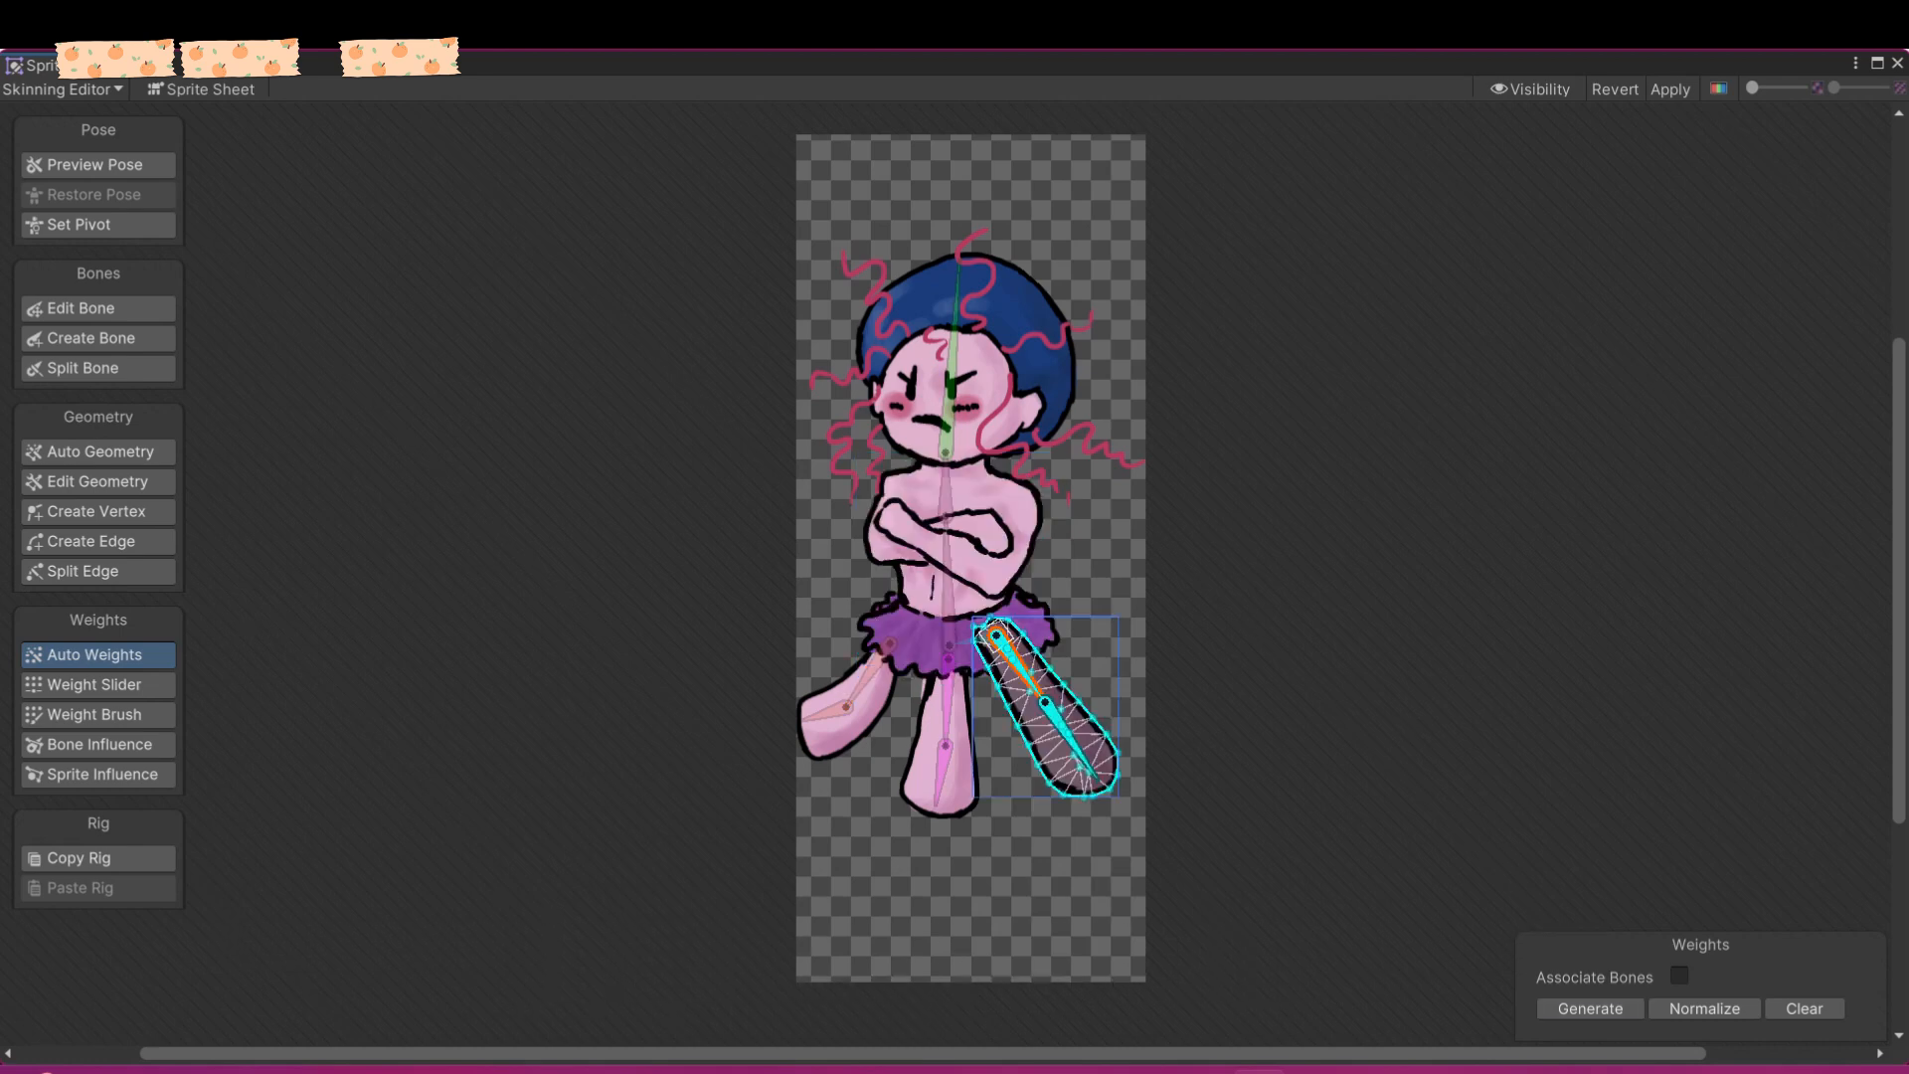
{"action": "left_click", "coordinate": [1590, 1010]}
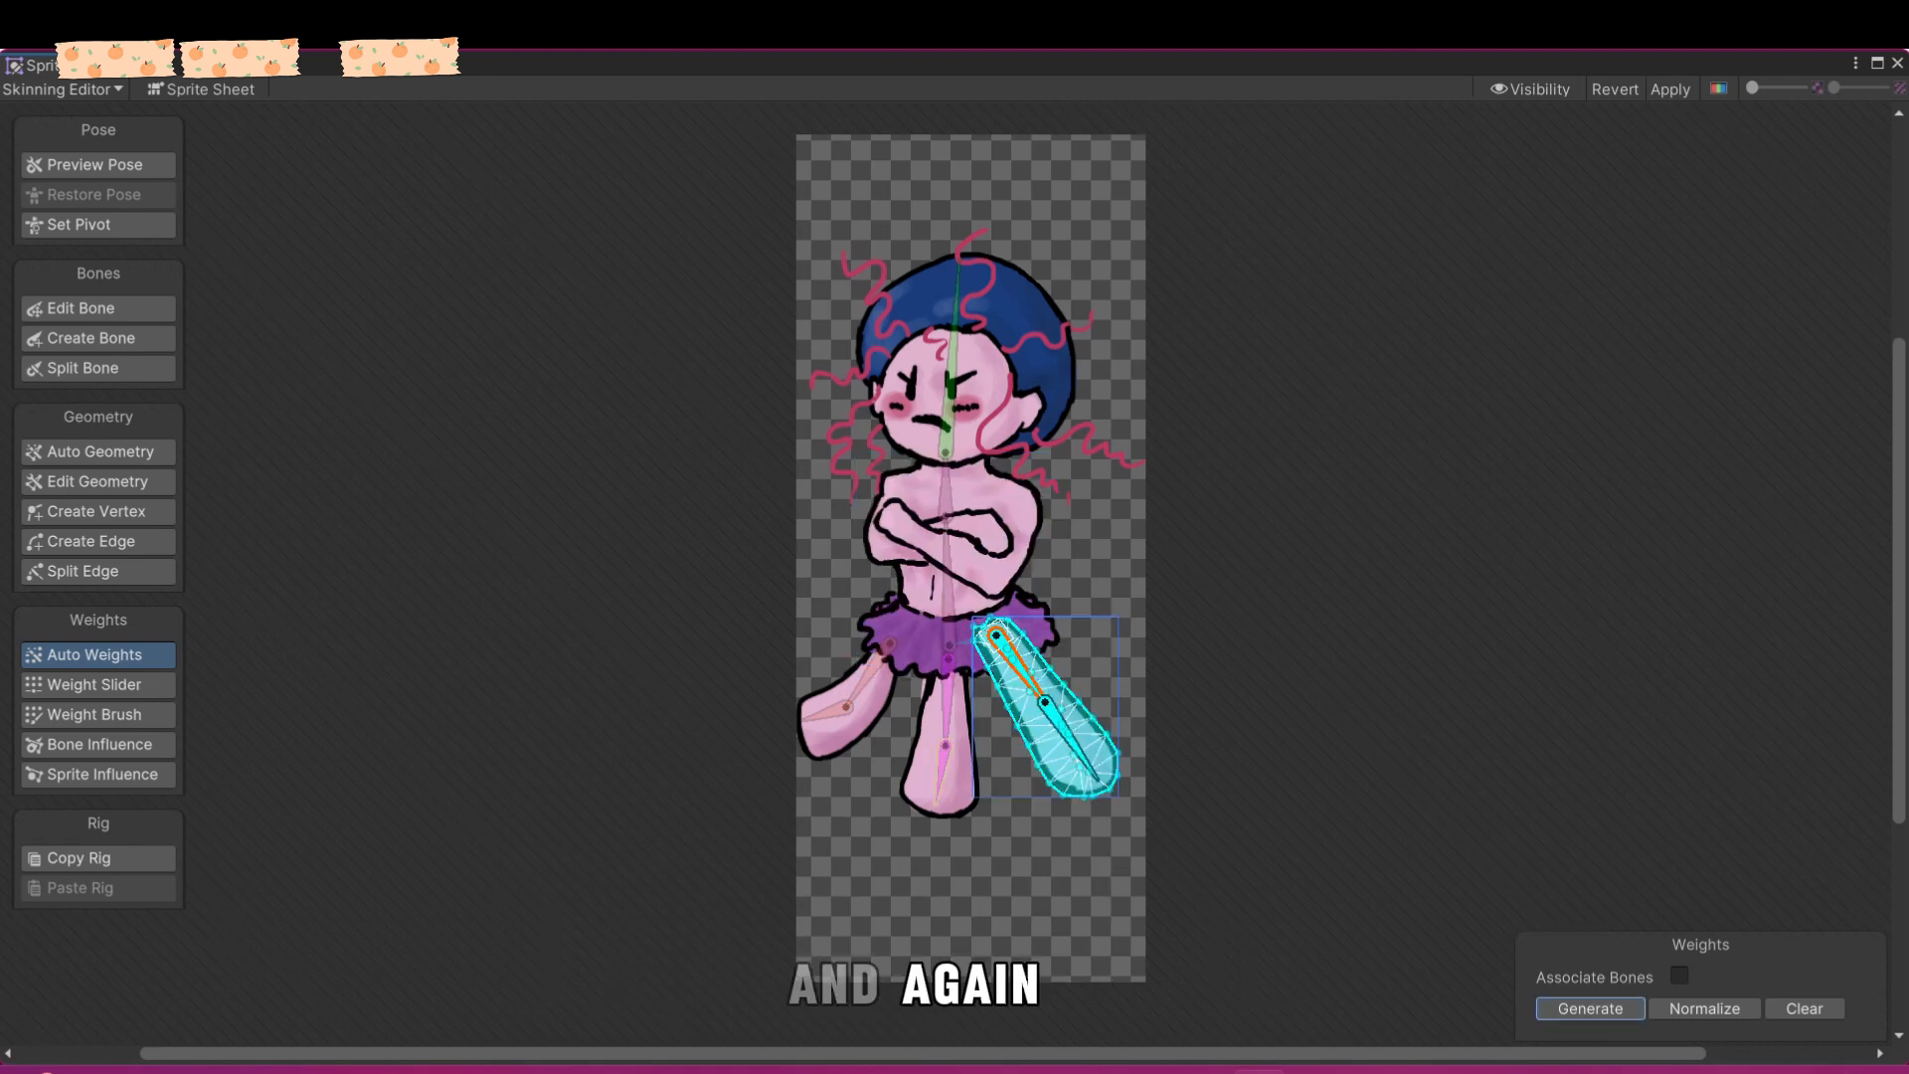
{"action": "double_click", "coordinate": [943, 775]}
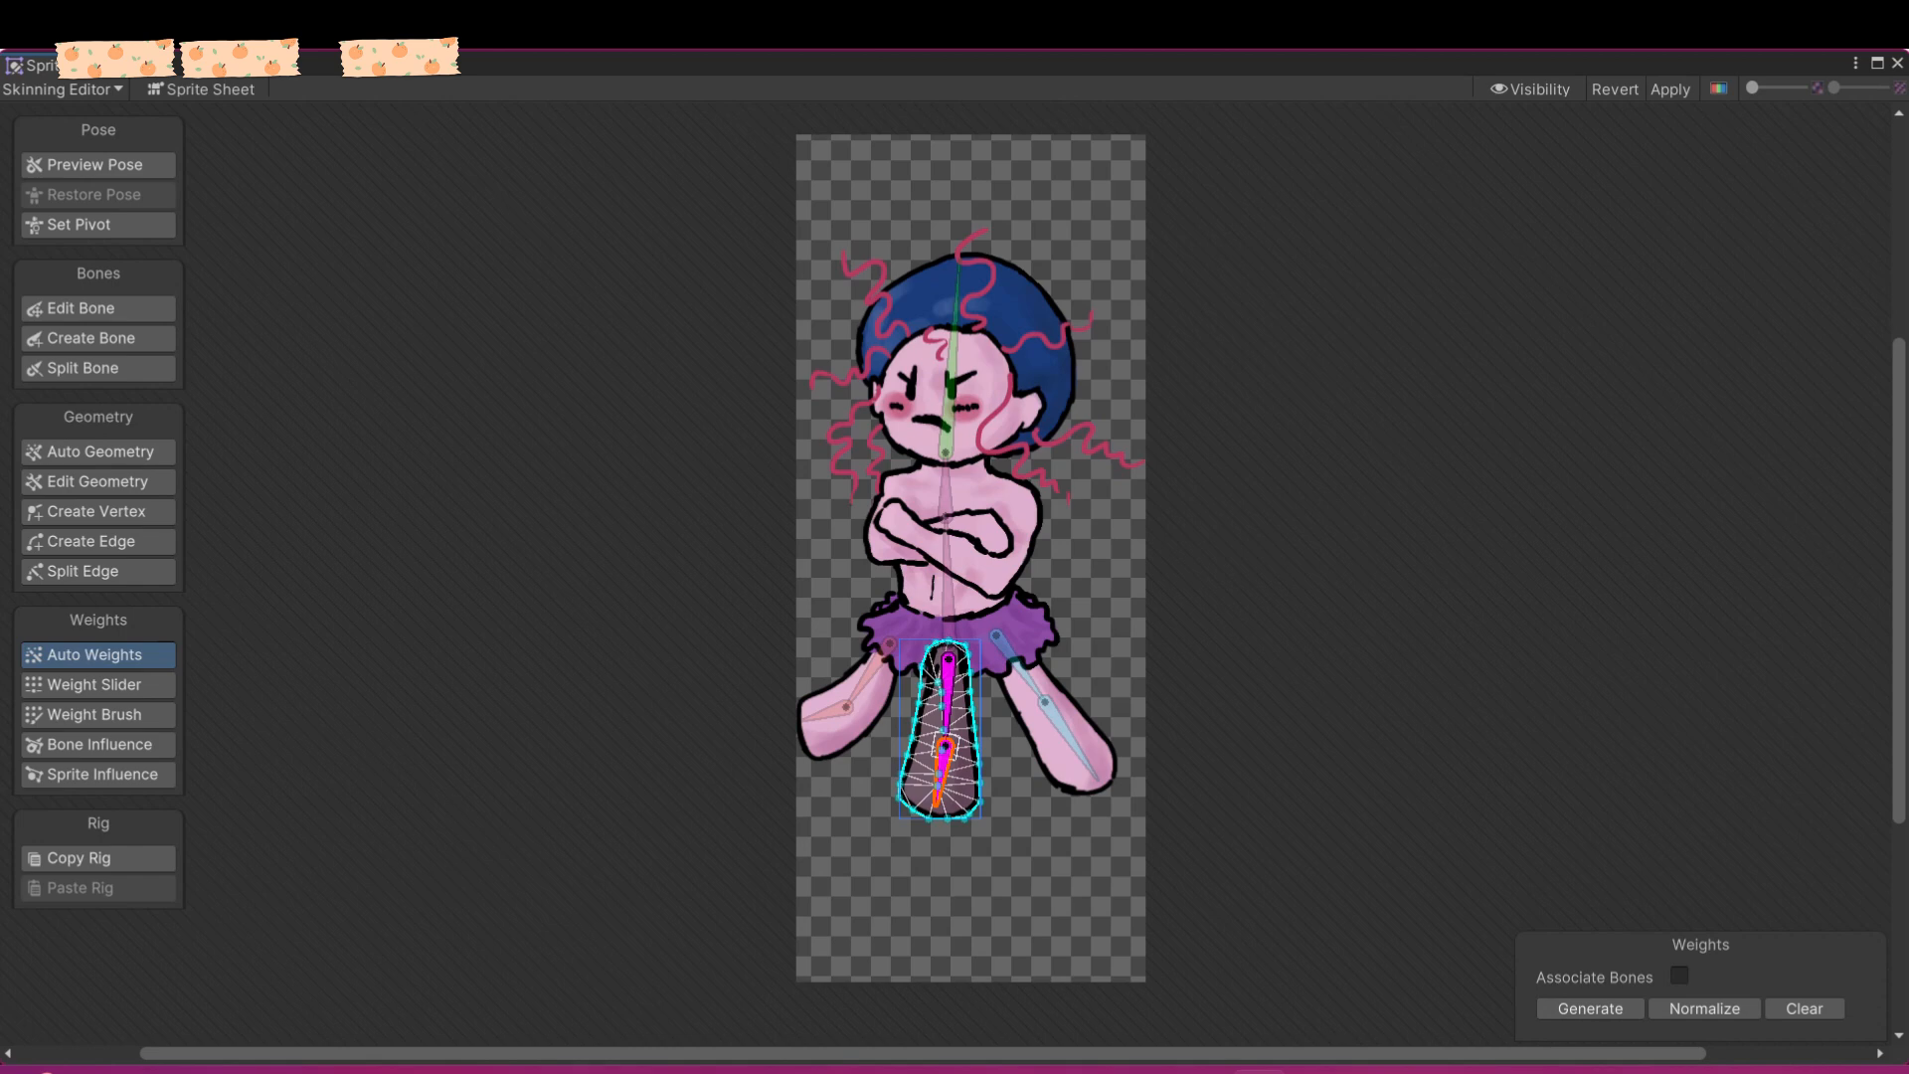
{"action": "double_click", "coordinate": [847, 704]}
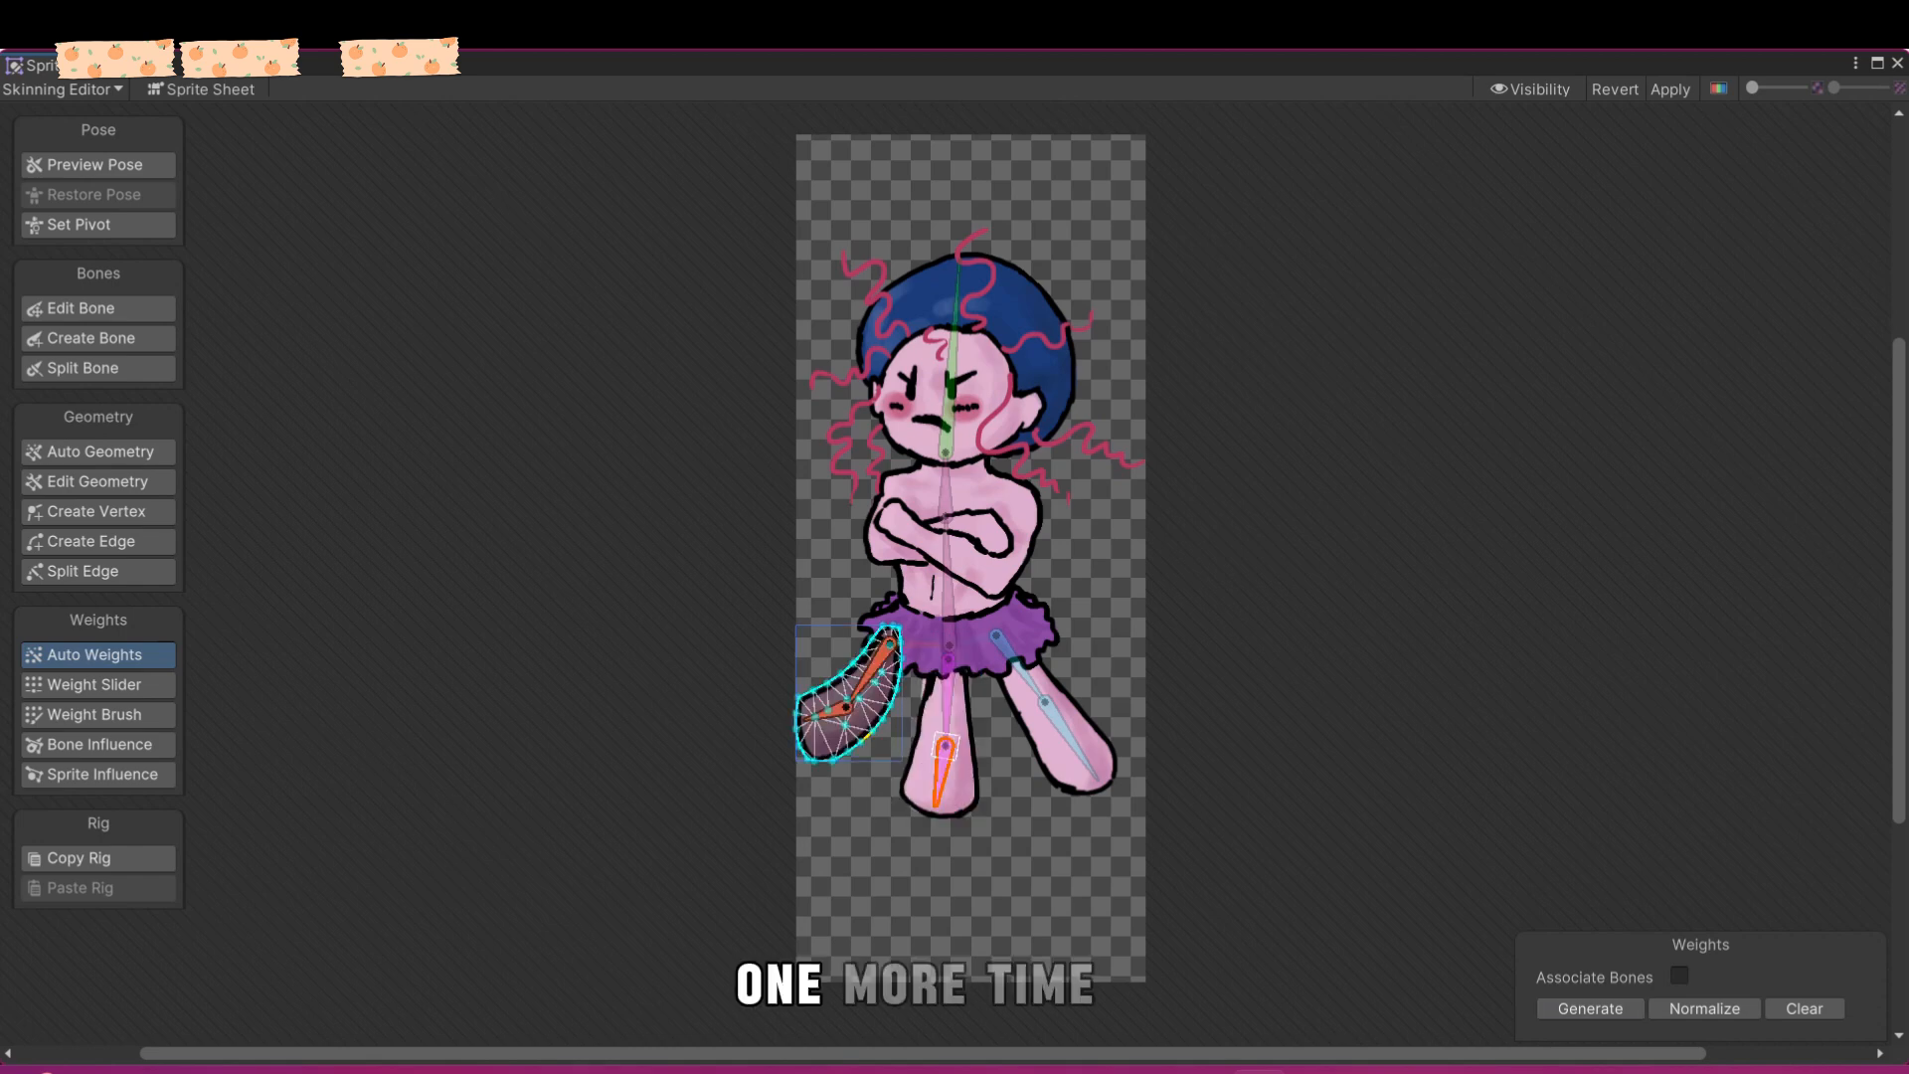
{"action": "left_click", "coordinate": [1590, 1010]}
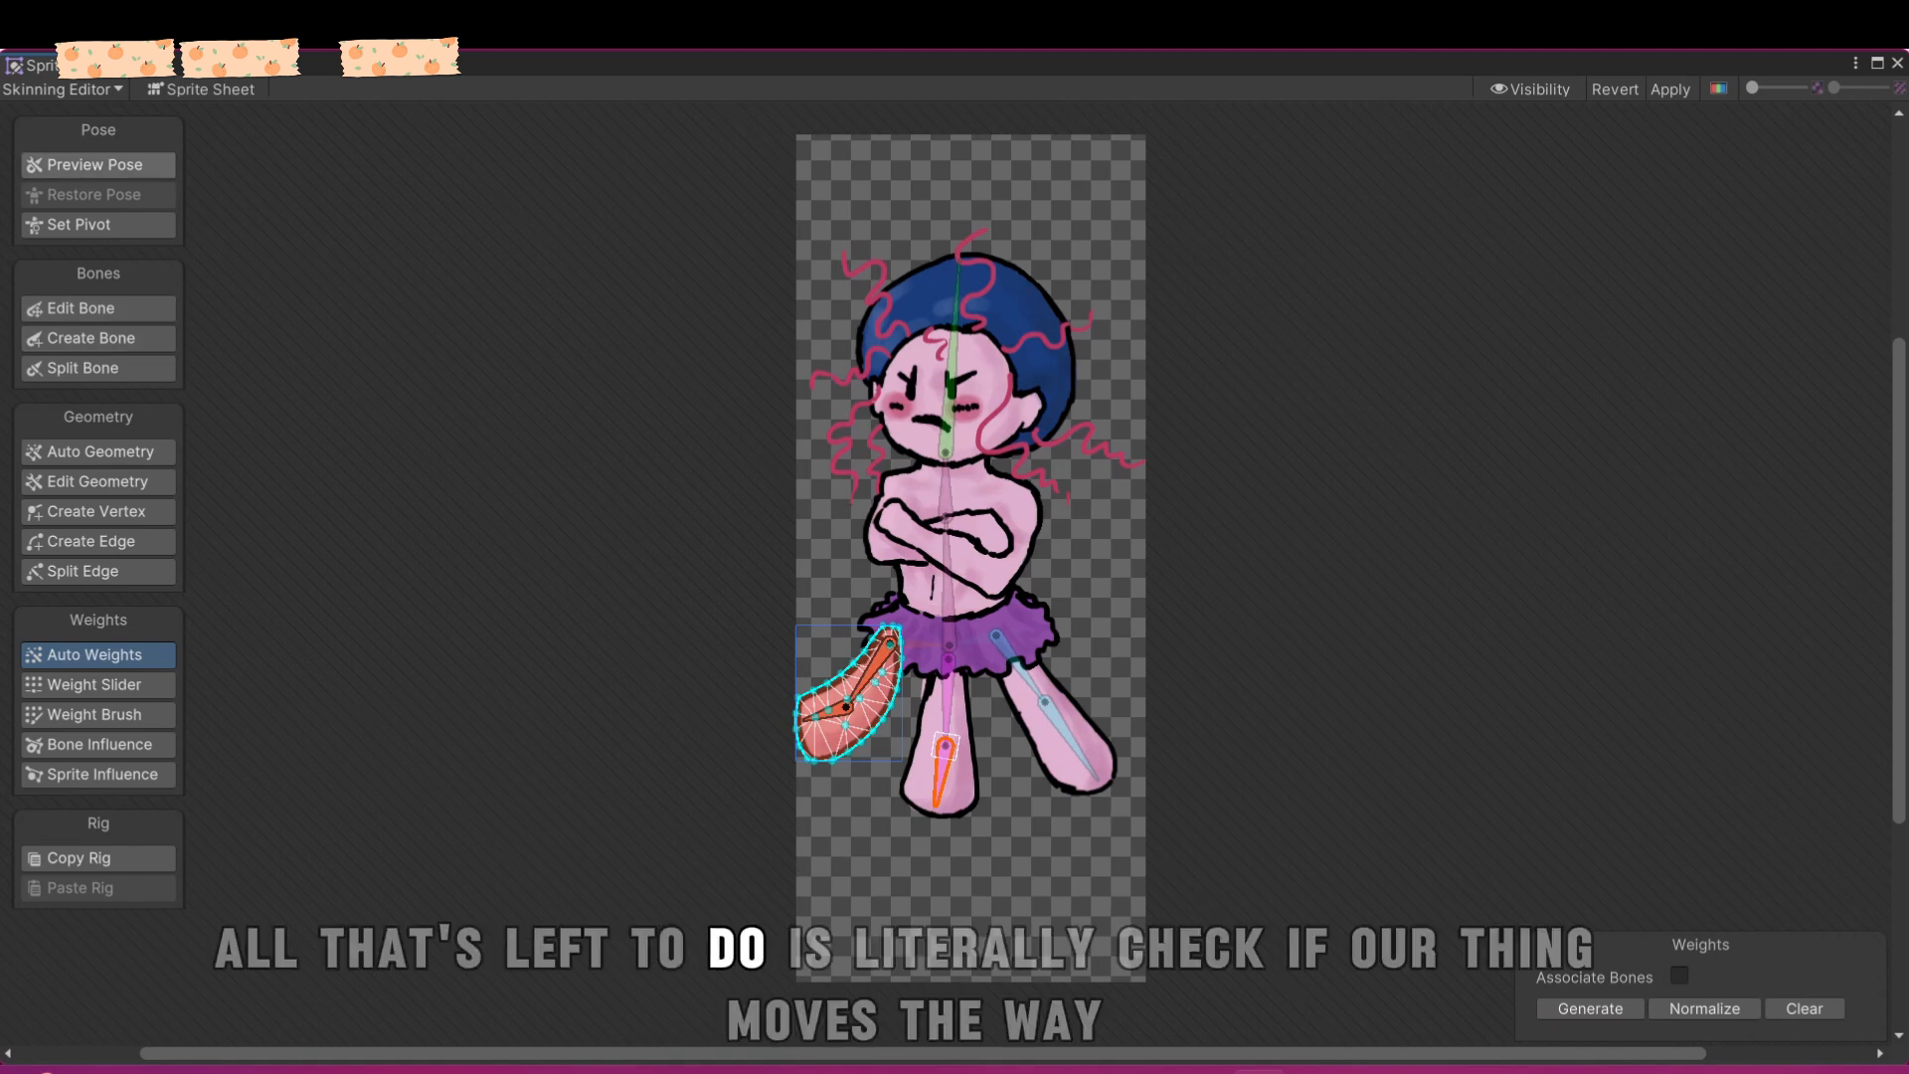
- Test the Head bone in pose preview and shift its base joint to about X 153.9, Y 532.3 in bone editing
{"action": "left_click", "coordinate": [98, 165]}
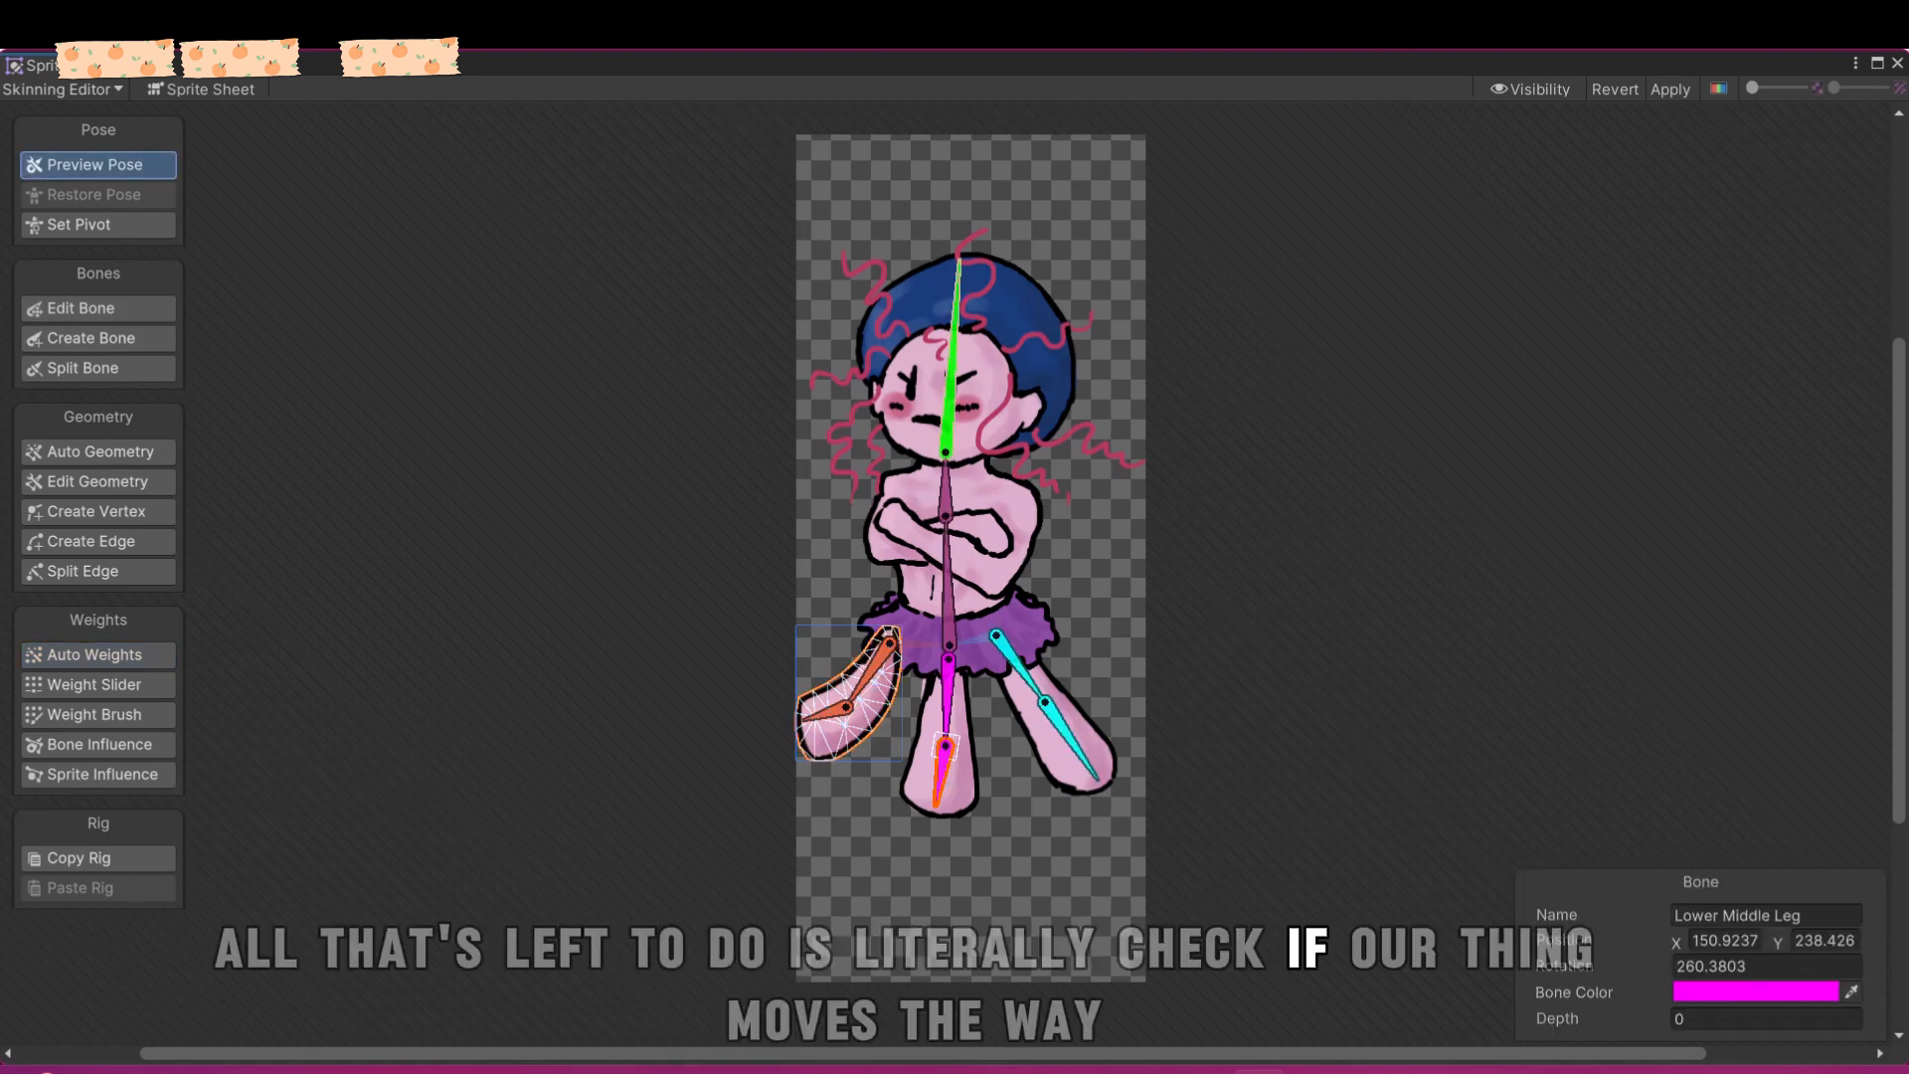
{"action": "mouse_move", "coordinate": [953, 341]}
{"action": "left_mouse_down"}
{"action": "mouse_move", "coordinate": [917, 345]}
{"action": "mouse_move", "coordinate": [972, 344]}
{"action": "mouse_move", "coordinate": [1024, 374]}
{"action": "mouse_move", "coordinate": [1057, 453]}
{"action": "mouse_move", "coordinate": [1024, 531]}
{"action": "mouse_move", "coordinate": [873, 538]}
{"action": "mouse_move", "coordinate": [896, 352]}
{"action": "mouse_move", "coordinate": [1008, 358]}
{"action": "mouse_move", "coordinate": [952, 340]}
{"action": "left_mouse_up"}
{"action": "left_click", "coordinate": [98, 308]}
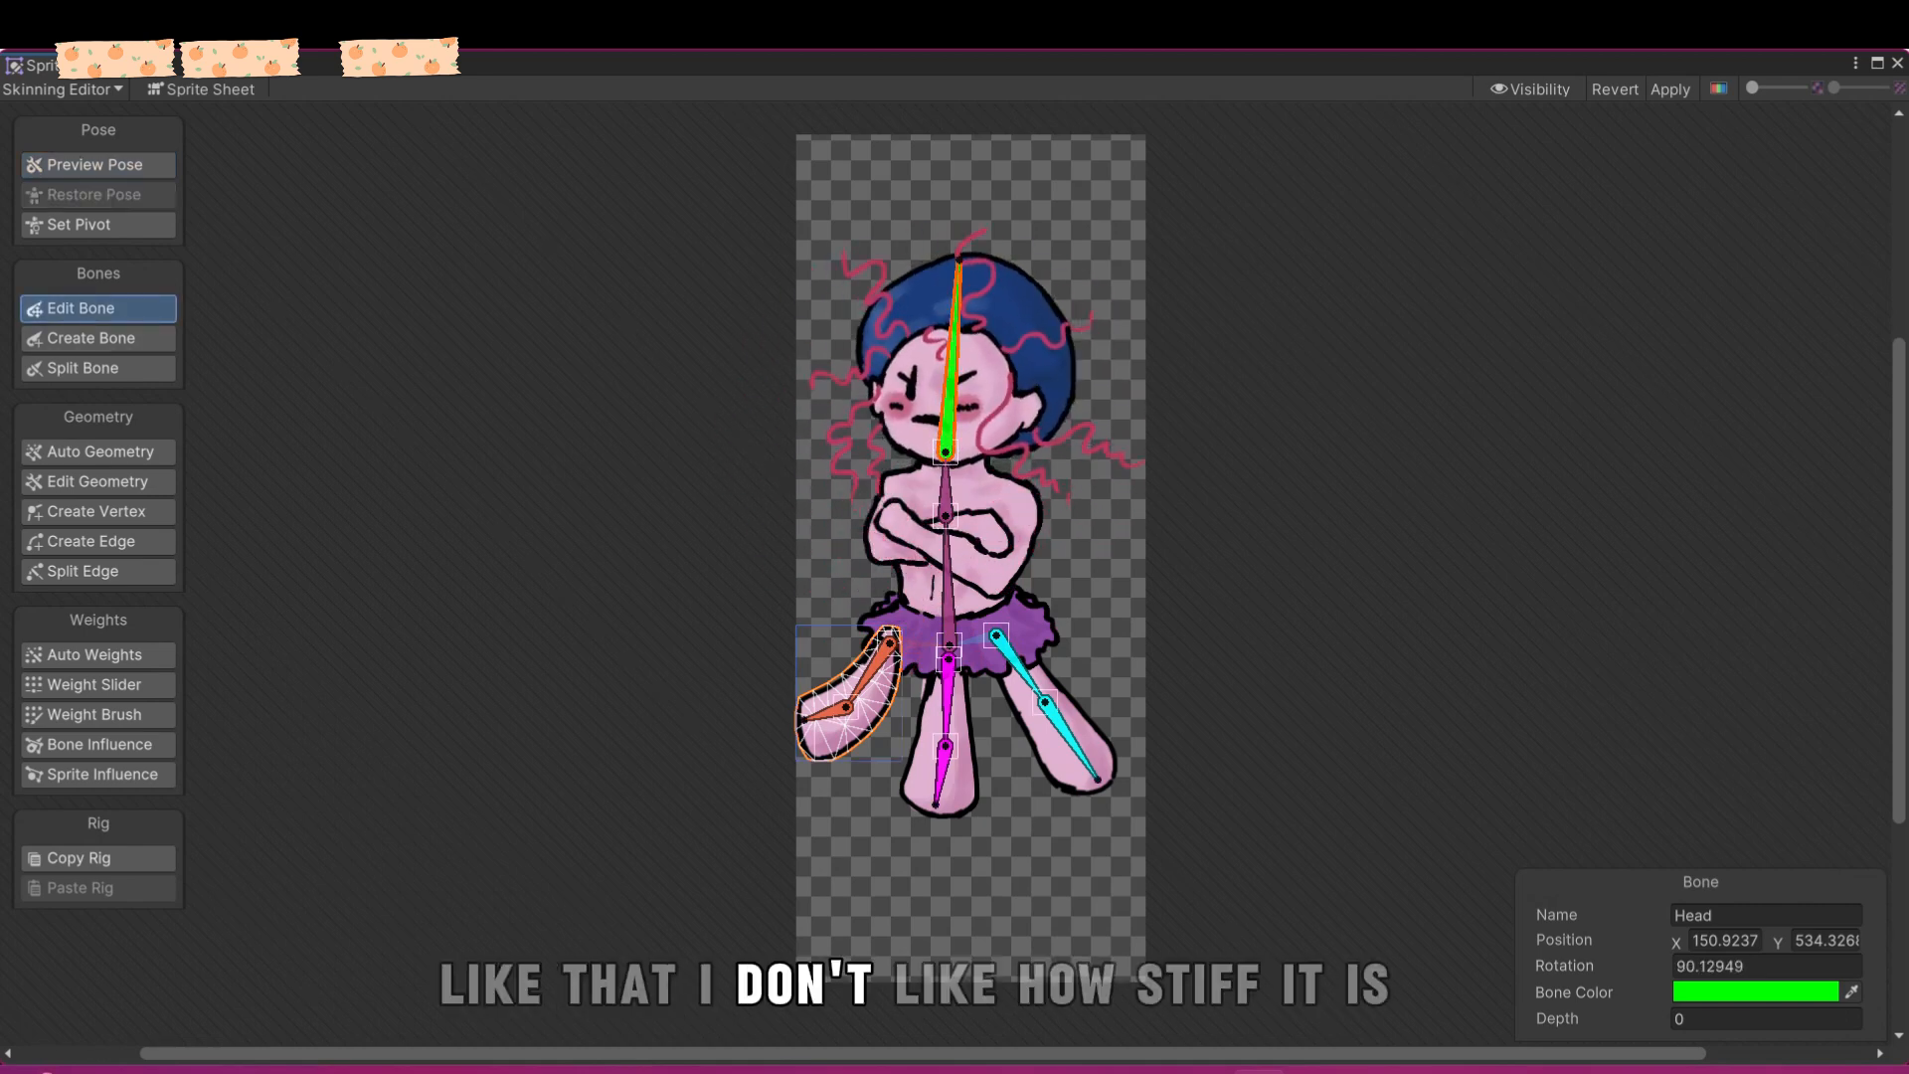
{"action": "mouse_move", "coordinate": [946, 452]}
{"action": "left_mouse_down"}
{"action": "mouse_move", "coordinate": [949, 436]}
{"action": "mouse_move", "coordinate": [946, 455]}
{"action": "left_mouse_up"}
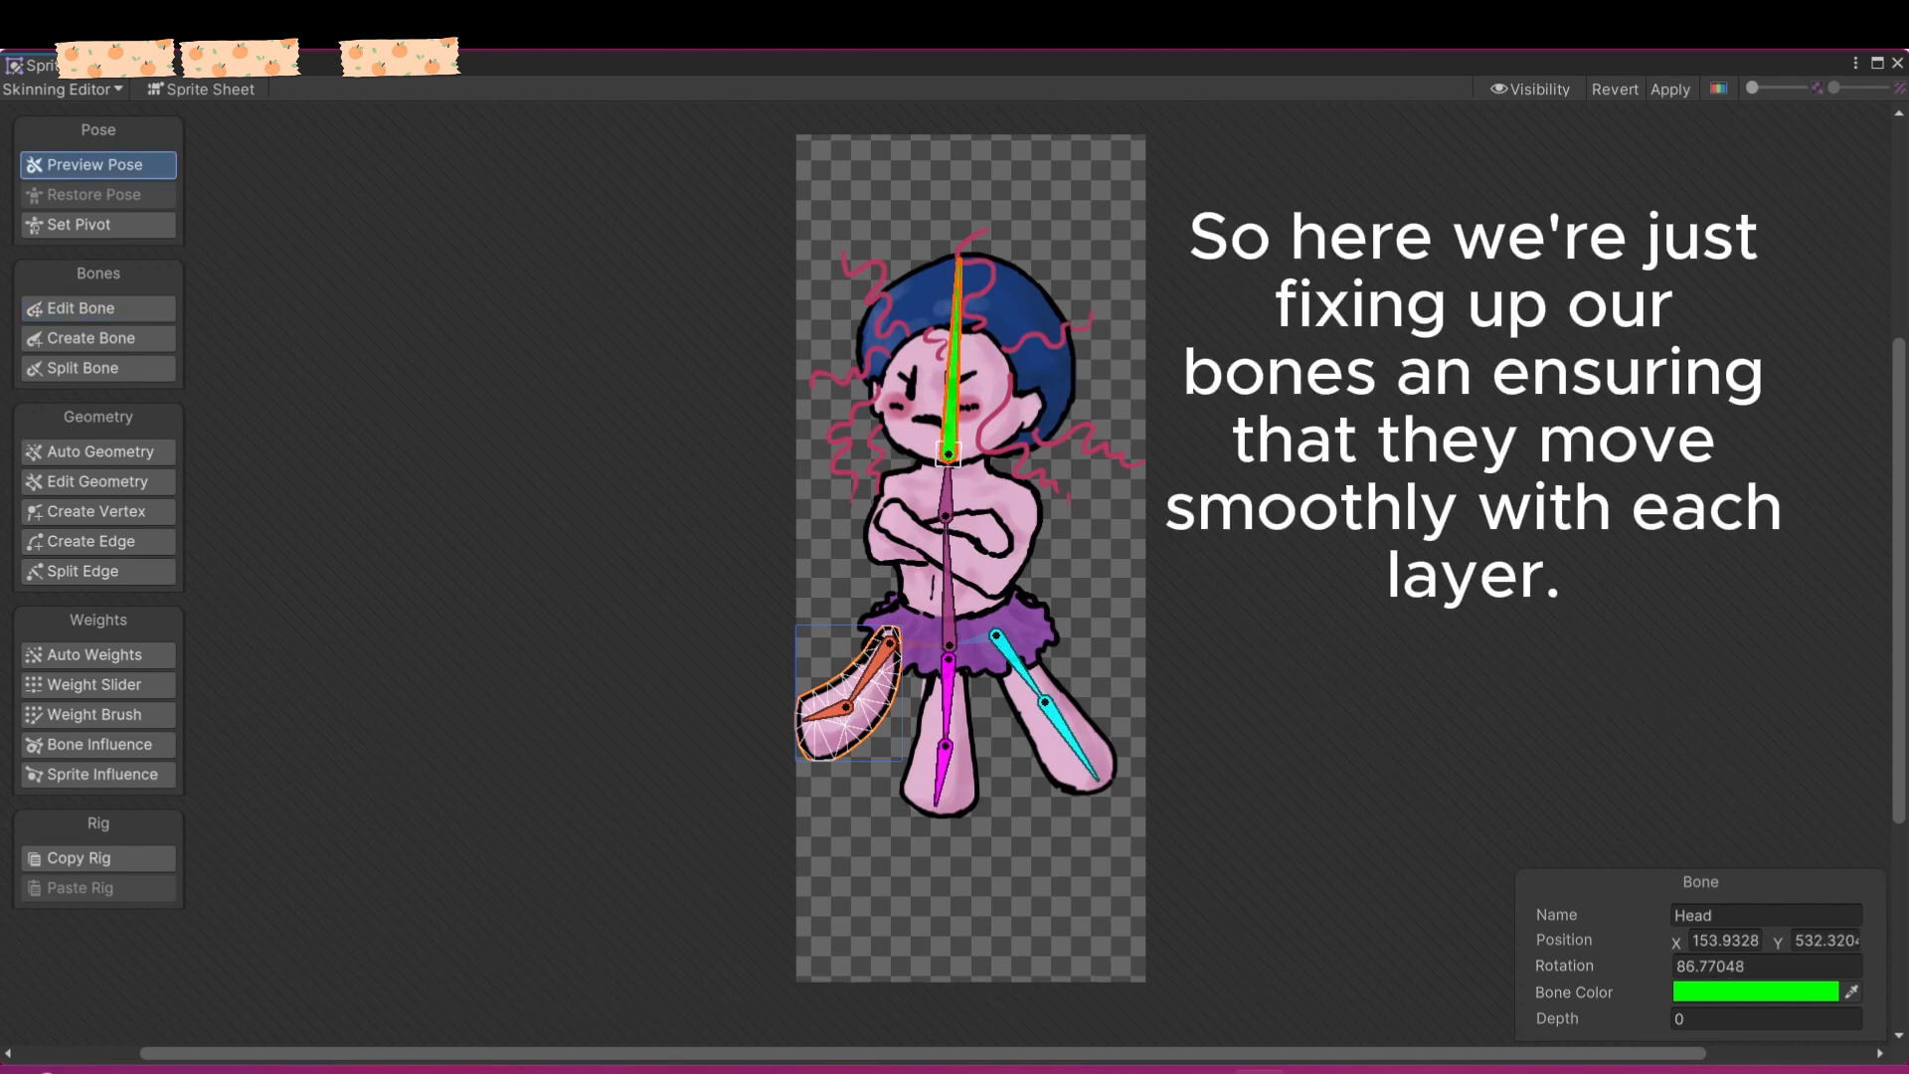
- Test rotating the Head, Neck and Torso bones in pose preview, undoing the Neck and Torso rotations
{"action": "left_click_drag", "start_coordinate": [955, 353], "coordinate": [944, 352]}
{"action": "mouse_move", "coordinate": [947, 486]}
{"action": "left_mouse_down"}
{"action": "mouse_move", "coordinate": [983, 504]}
{"action": "mouse_move", "coordinate": [932, 482]}
{"action": "mouse_move", "coordinate": [952, 486]}
{"action": "left_mouse_up"}
{"action": "key", "text": "ctrl+z"}
{"action": "mouse_move", "coordinate": [948, 574]}
{"action": "left_mouse_down"}
{"action": "mouse_move", "coordinate": [990, 581]}
{"action": "mouse_move", "coordinate": [939, 574]}
{"action": "mouse_move", "coordinate": [955, 574]}
{"action": "left_mouse_up"}
{"action": "key", "text": "ctrl+z"}
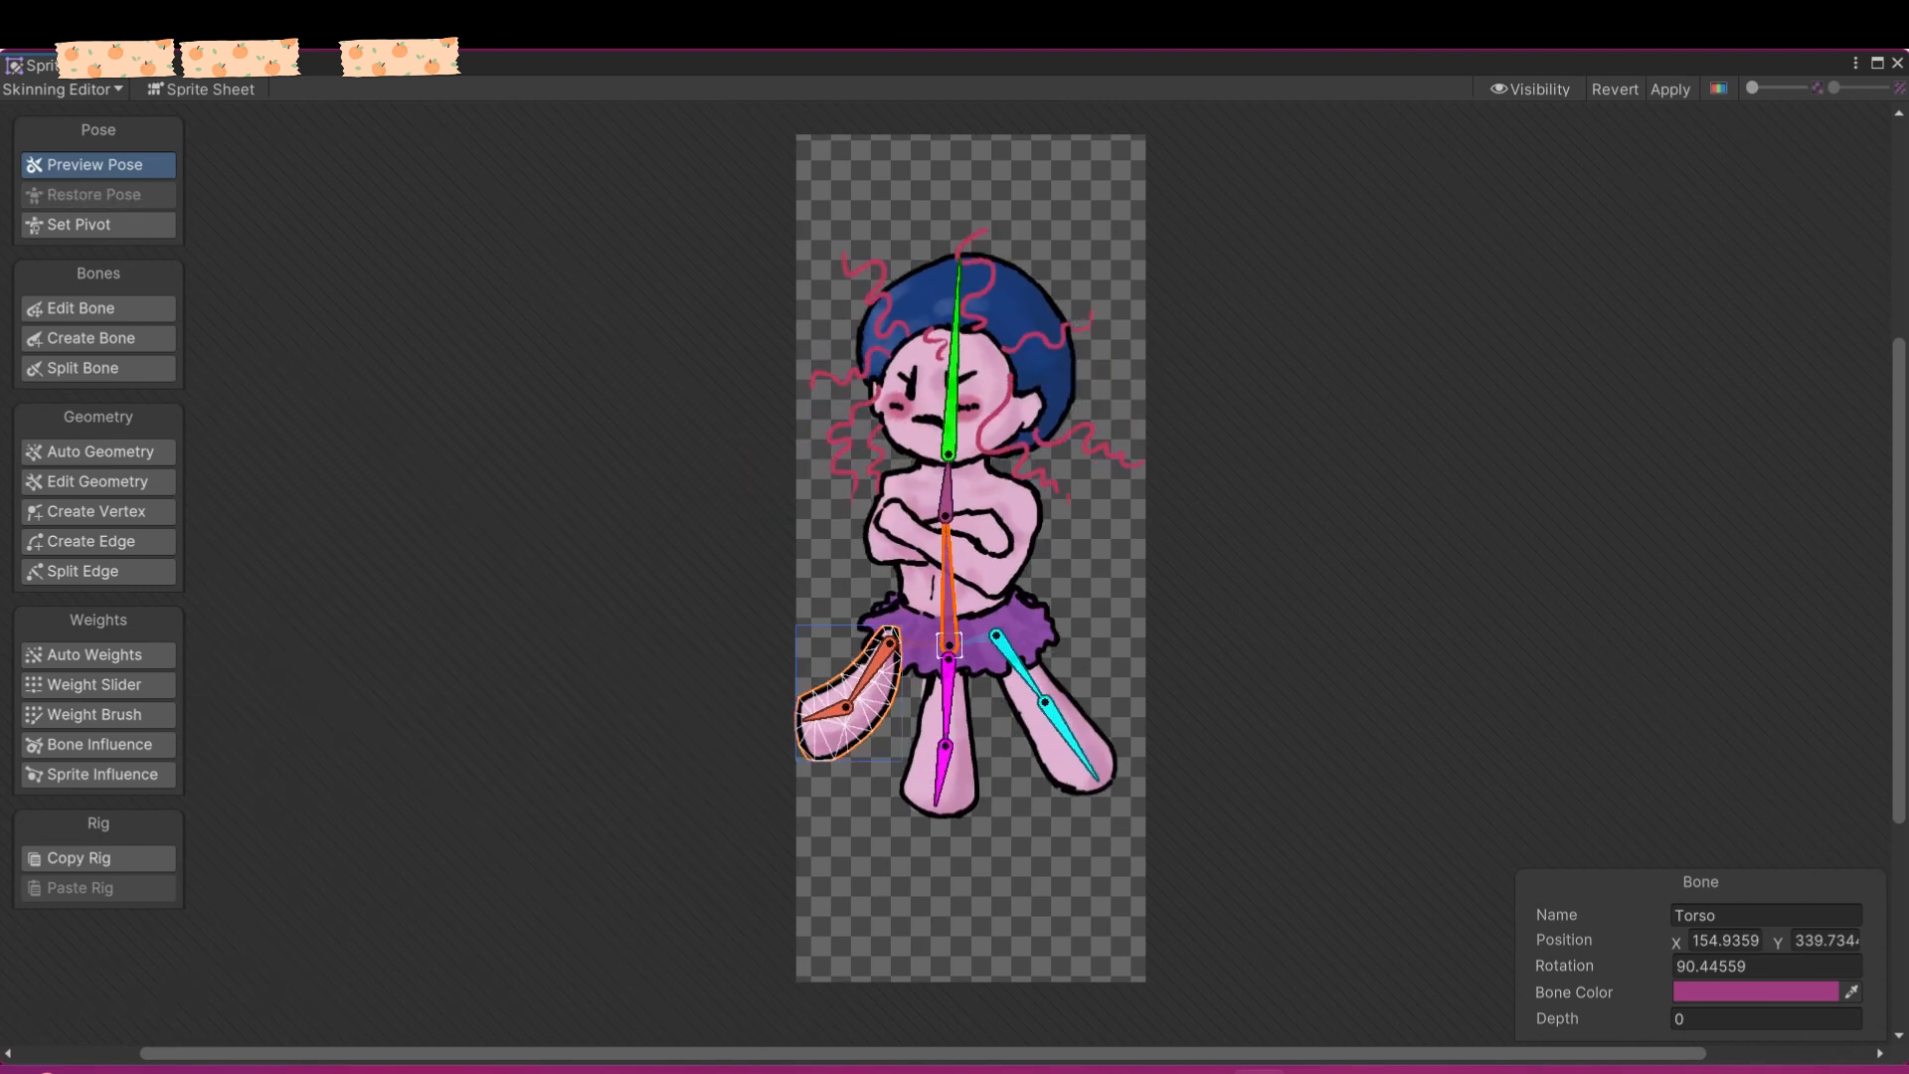
- Test how the right, middle and left leg sprites deform by rotating their upper and lower bones in pose preview
{"action": "left_click_drag", "start_coordinate": [1072, 741], "coordinate": [1079, 734]}
{"action": "left_click_drag", "start_coordinate": [1021, 669], "coordinate": [1033, 654]}
{"action": "left_click_drag", "start_coordinate": [1096, 714], "coordinate": [1084, 720]}
{"action": "left_click_drag", "start_coordinate": [948, 702], "coordinate": [960, 701]}
{"action": "left_click_drag", "start_coordinate": [974, 773], "coordinate": [965, 772]}
{"action": "left_click_drag", "start_coordinate": [868, 675], "coordinate": [881, 682]}
{"action": "left_click_drag", "start_coordinate": [853, 732], "coordinate": [864, 739]}
{"action": "mouse_move", "coordinate": [881, 681]}
{"action": "left_mouse_down"}
{"action": "mouse_move", "coordinate": [842, 723]}
{"action": "mouse_move", "coordinate": [881, 678]}
{"action": "mouse_move", "coordinate": [858, 702]}
{"action": "left_mouse_up"}
- Adjust the left leg's knee joint slightly inward and raise the Lower Middle Leg joint to about X 148.9, Y 254.5 in bone editing
{"action": "left_click", "coordinate": [97, 310]}
{"action": "left_click", "coordinate": [97, 165]}
{"action": "left_click", "coordinate": [98, 309]}
{"action": "left_click_drag", "start_coordinate": [945, 746], "coordinate": [945, 730]}
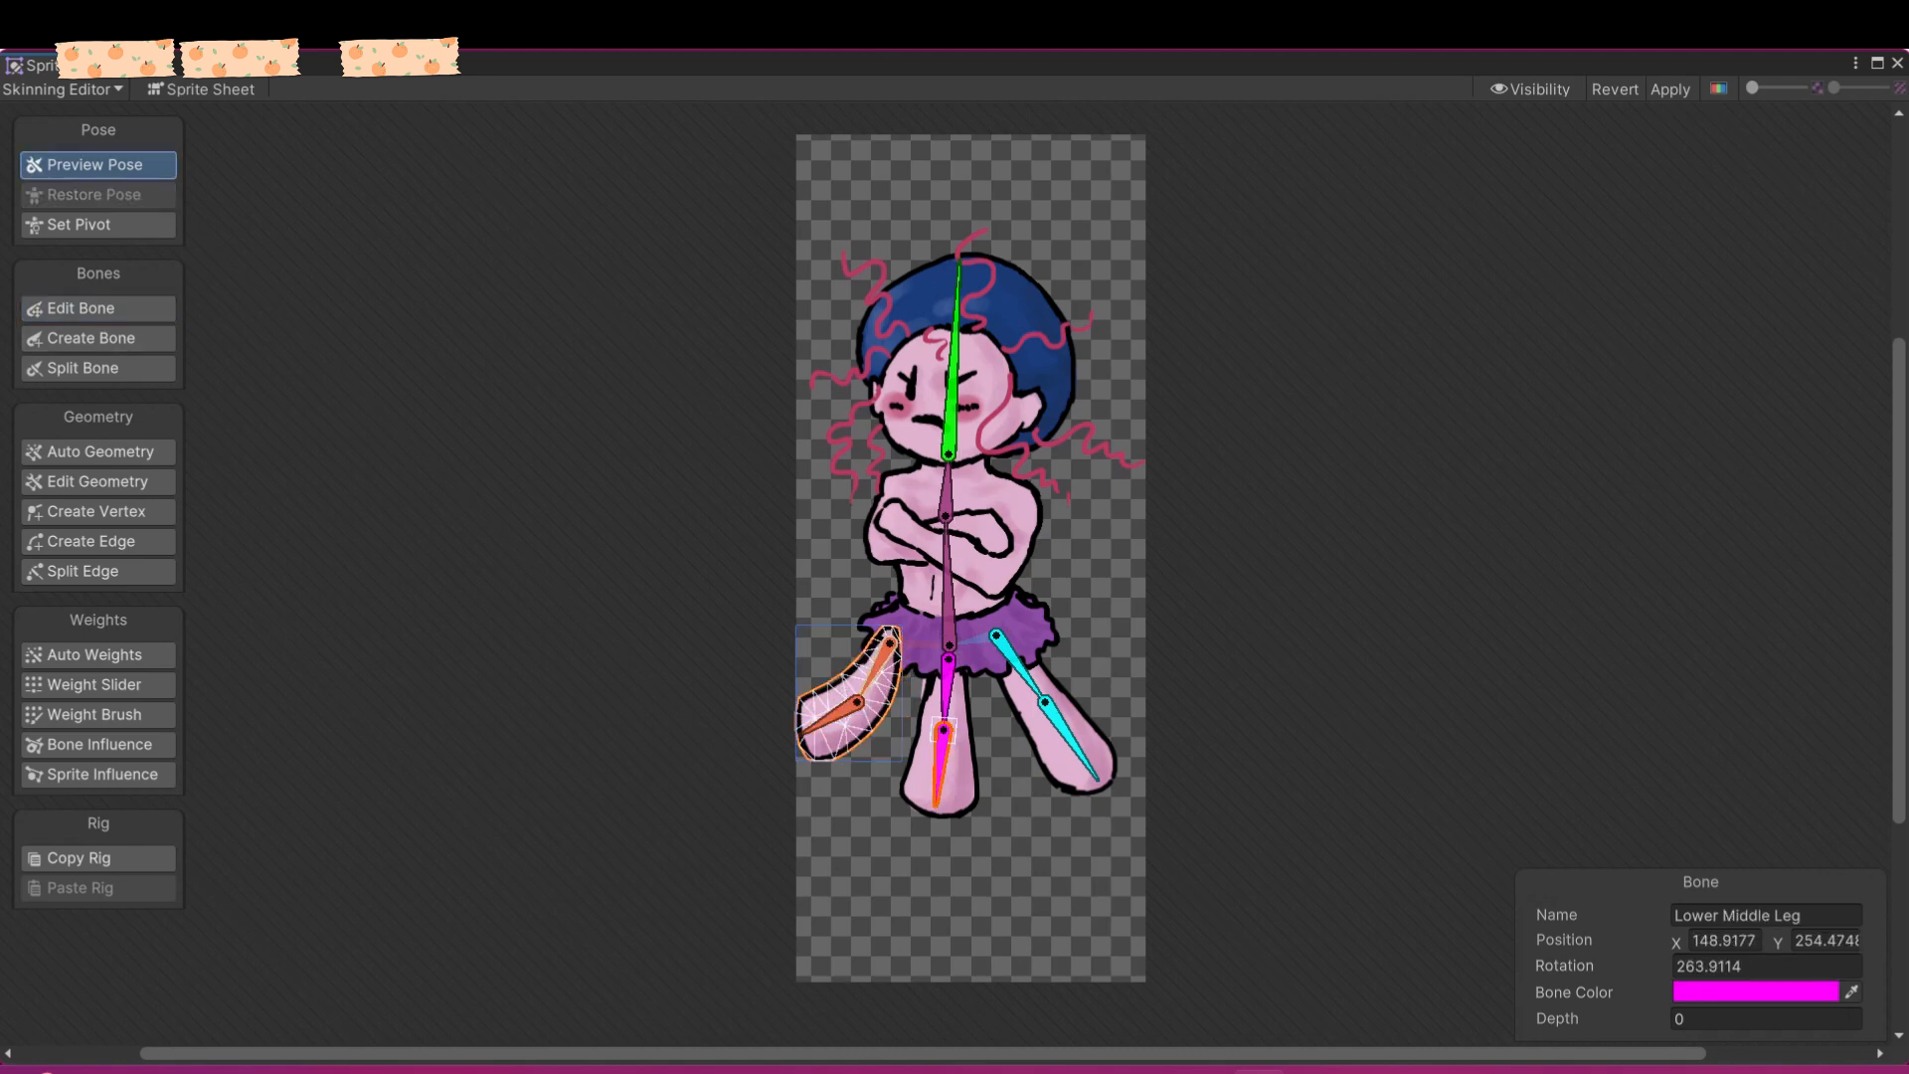
- Recheck the left and right leg bones by rotating them in pose preview
{"action": "left_click_drag", "start_coordinate": [873, 673], "coordinate": [886, 678]}
{"action": "left_click_drag", "start_coordinate": [861, 734], "coordinate": [881, 676]}
{"action": "left_click_drag", "start_coordinate": [1021, 669], "coordinate": [1029, 663]}
{"action": "left_click_drag", "start_coordinate": [1088, 722], "coordinate": [1065, 738]}
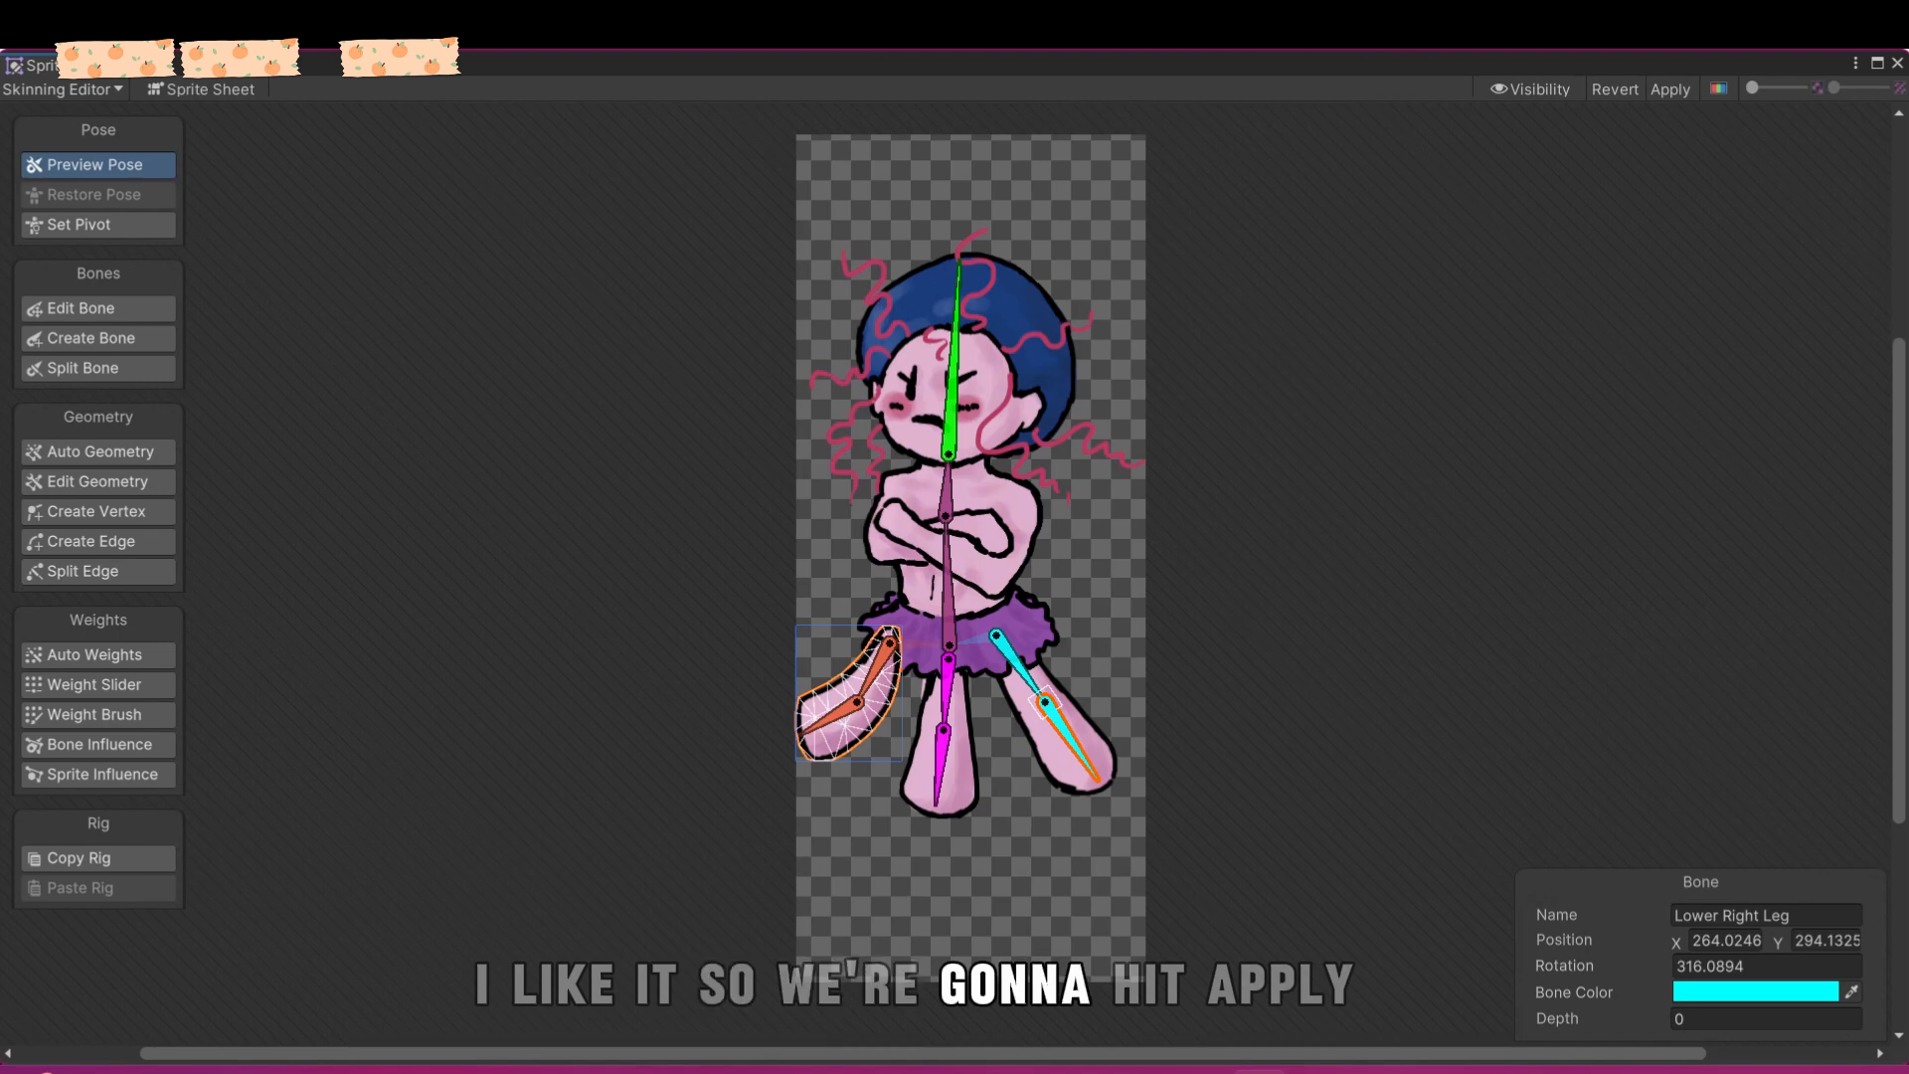
- Apply the rig changes and close the Sprite Editor to return to the scene
{"action": "left_click", "coordinate": [1671, 90]}
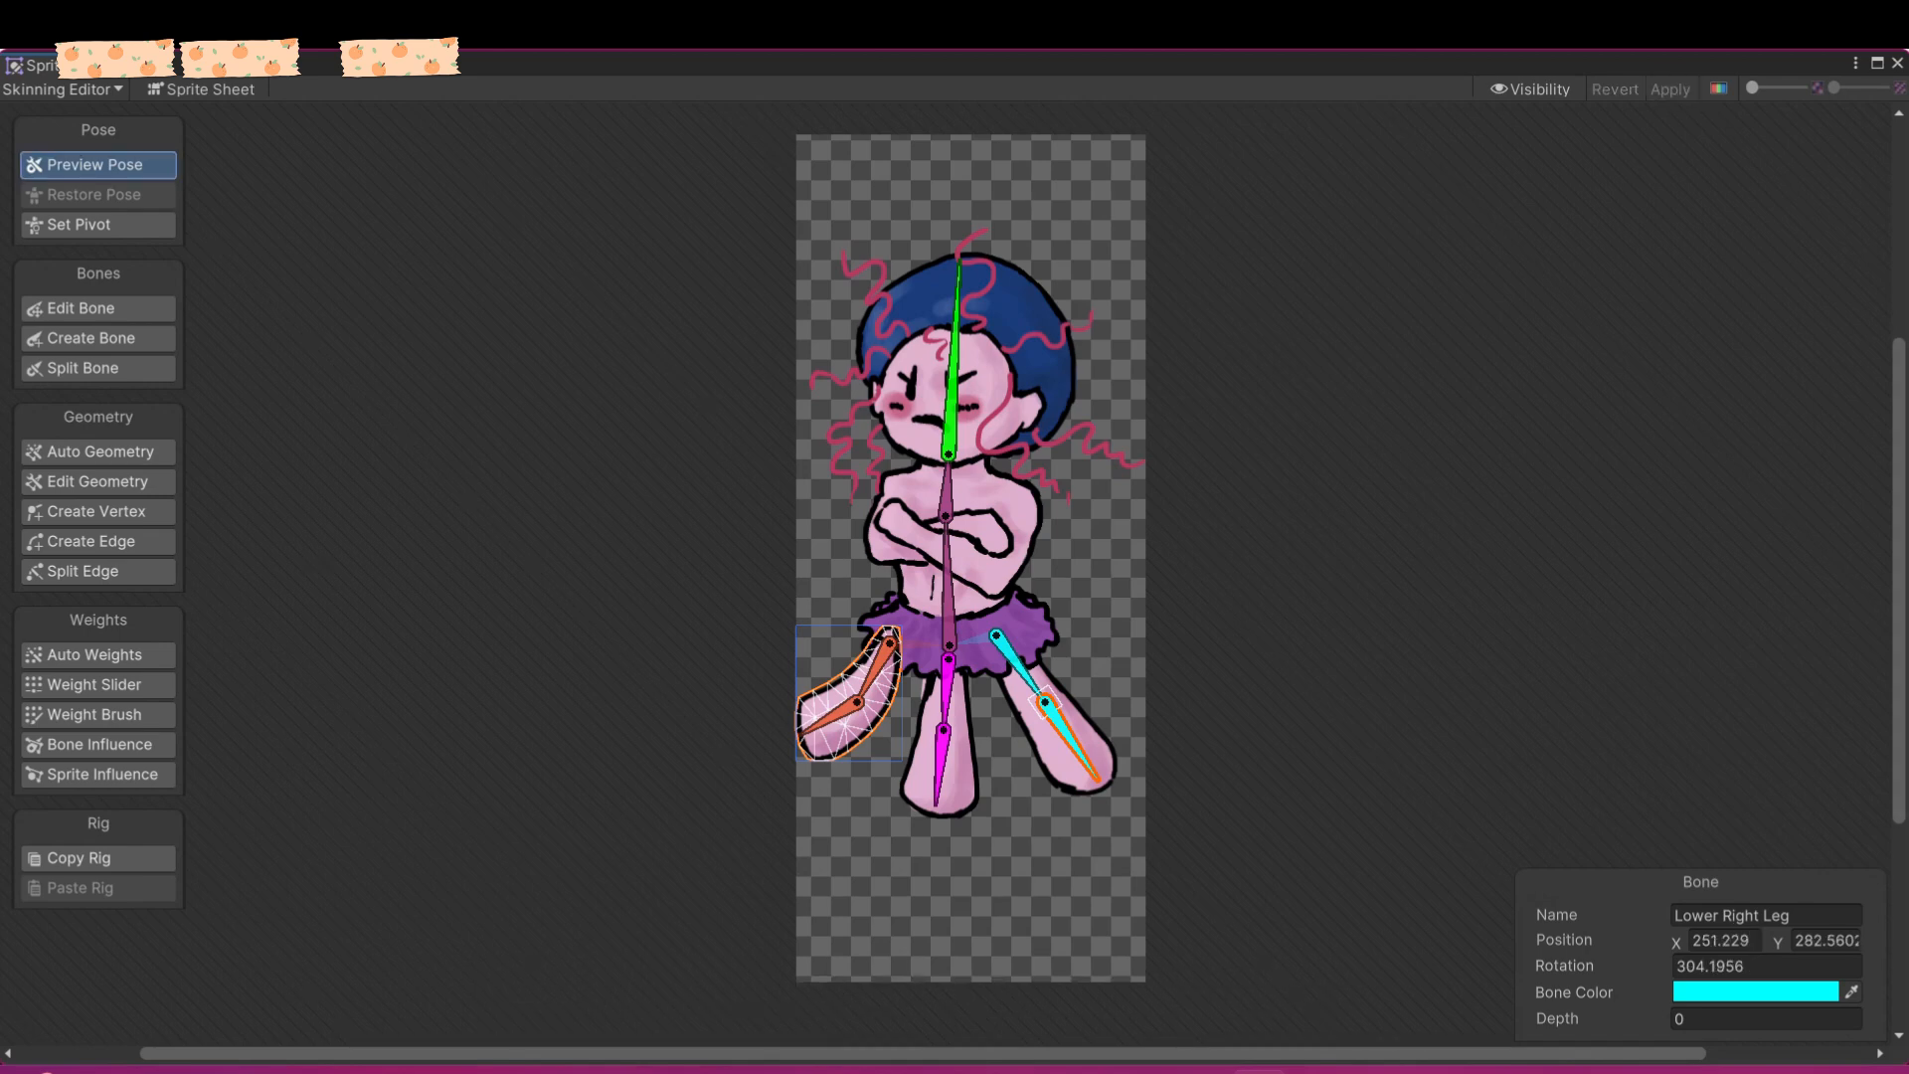
{"action": "left_click", "coordinate": [1898, 62]}
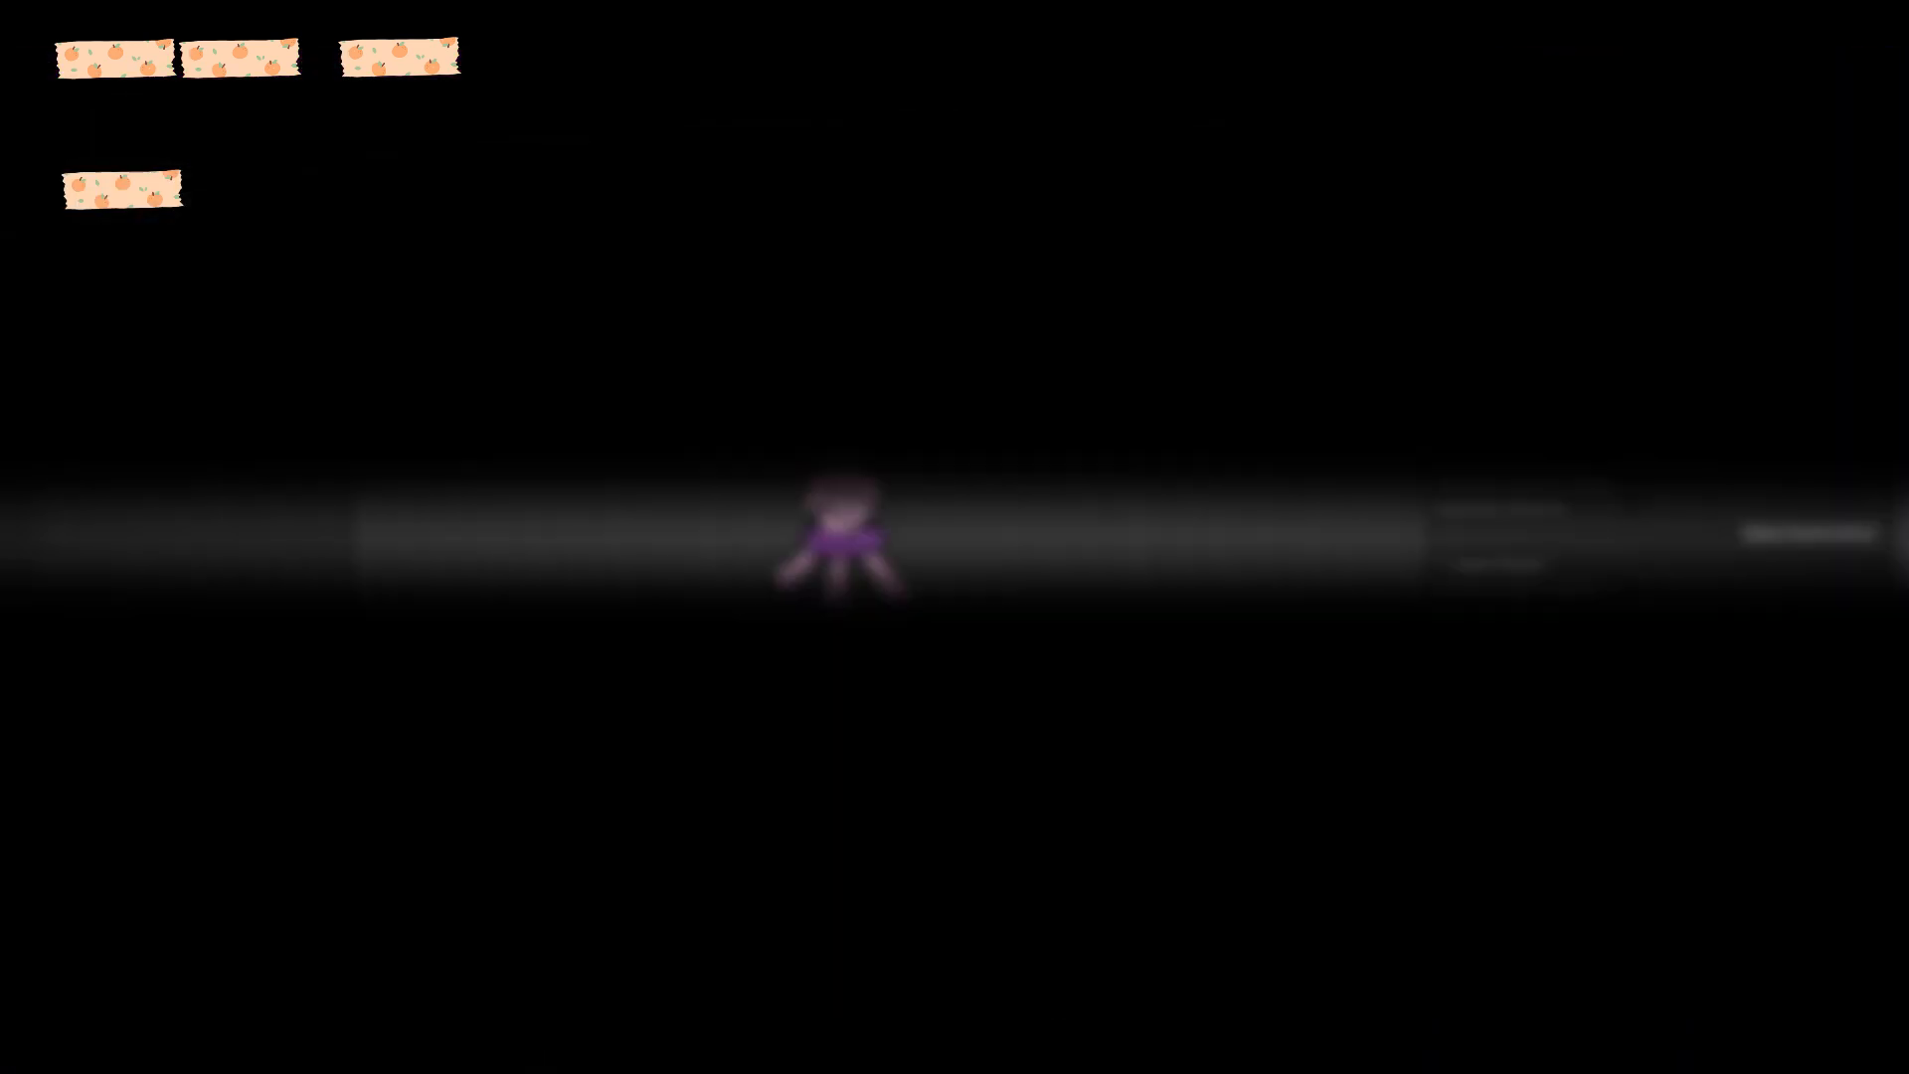
{"action": "scroll", "coordinate": [890, 437], "scroll_direction": "up", "scroll_amount": 3}
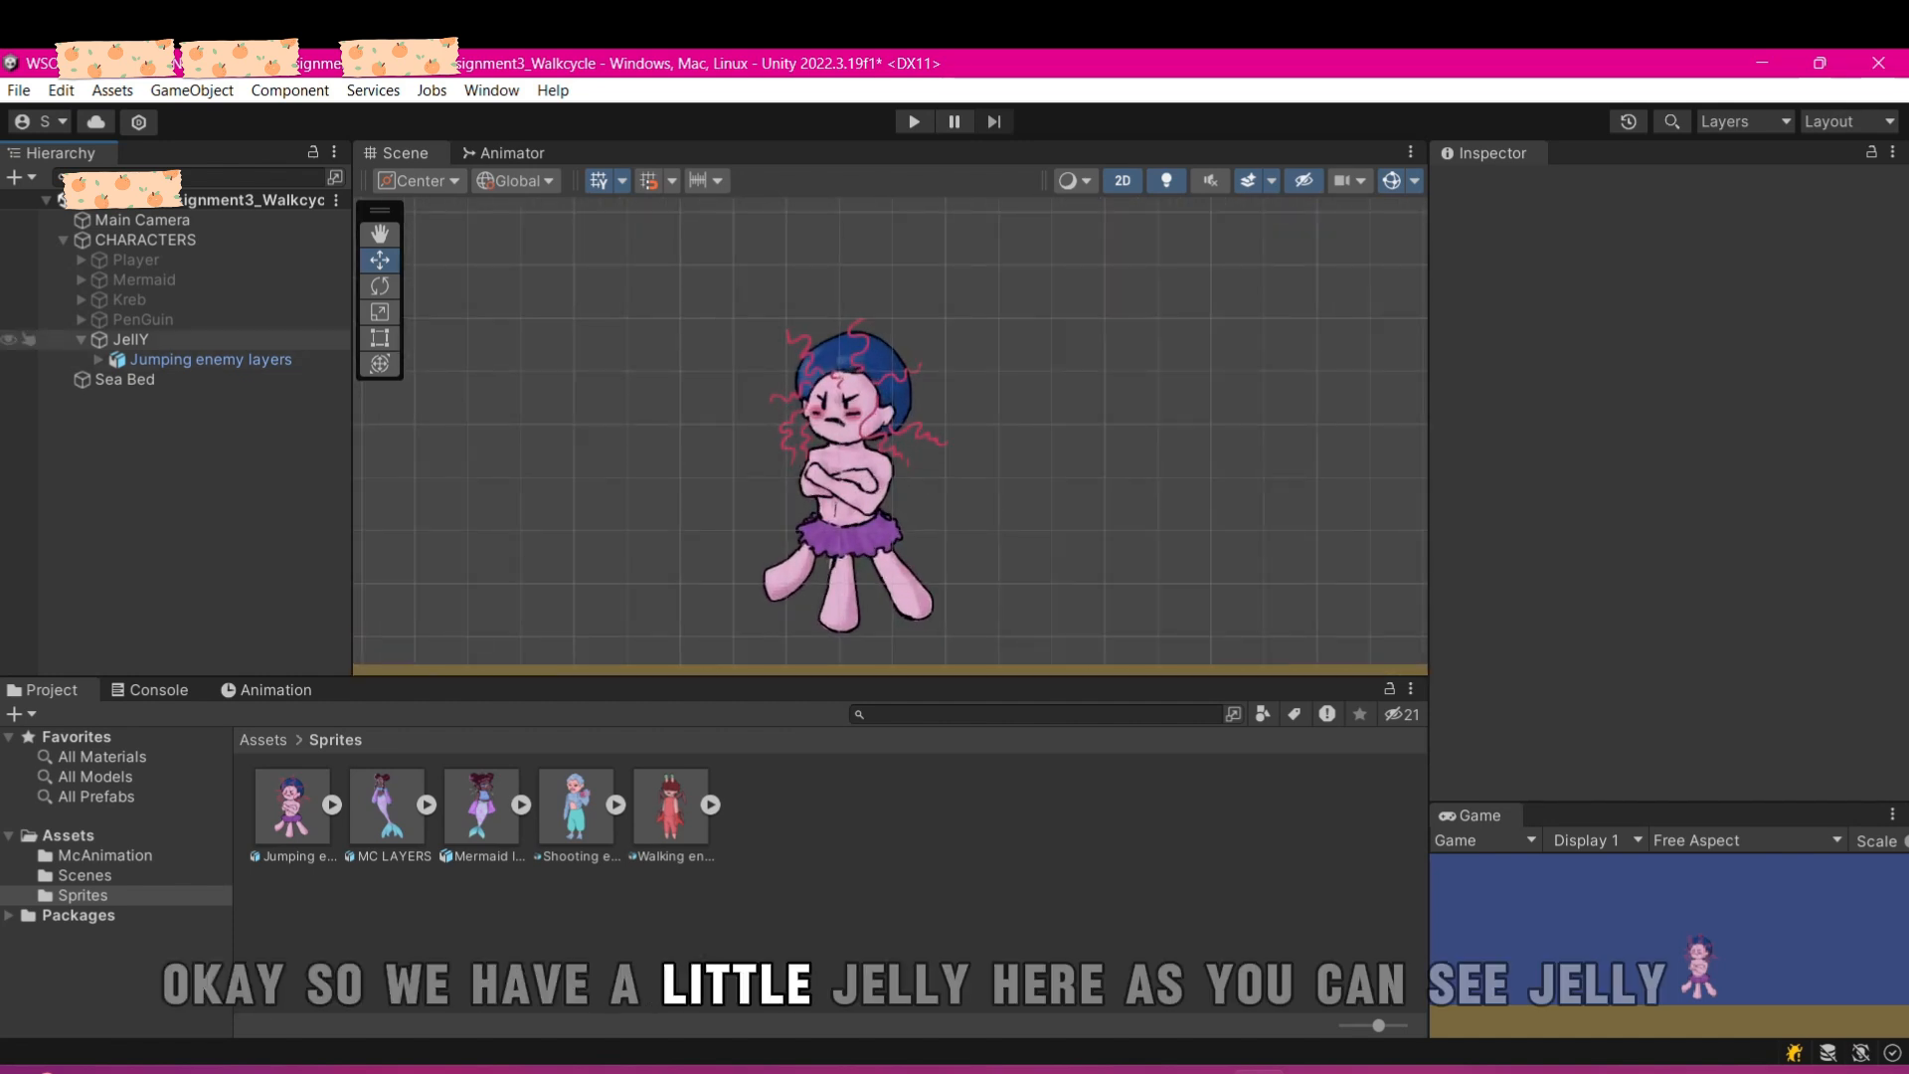
- Inspect the layers inside the JellY object, move JellY to X 0.02 in the scene, and collapse it
{"action": "left_click", "coordinate": [131, 340]}
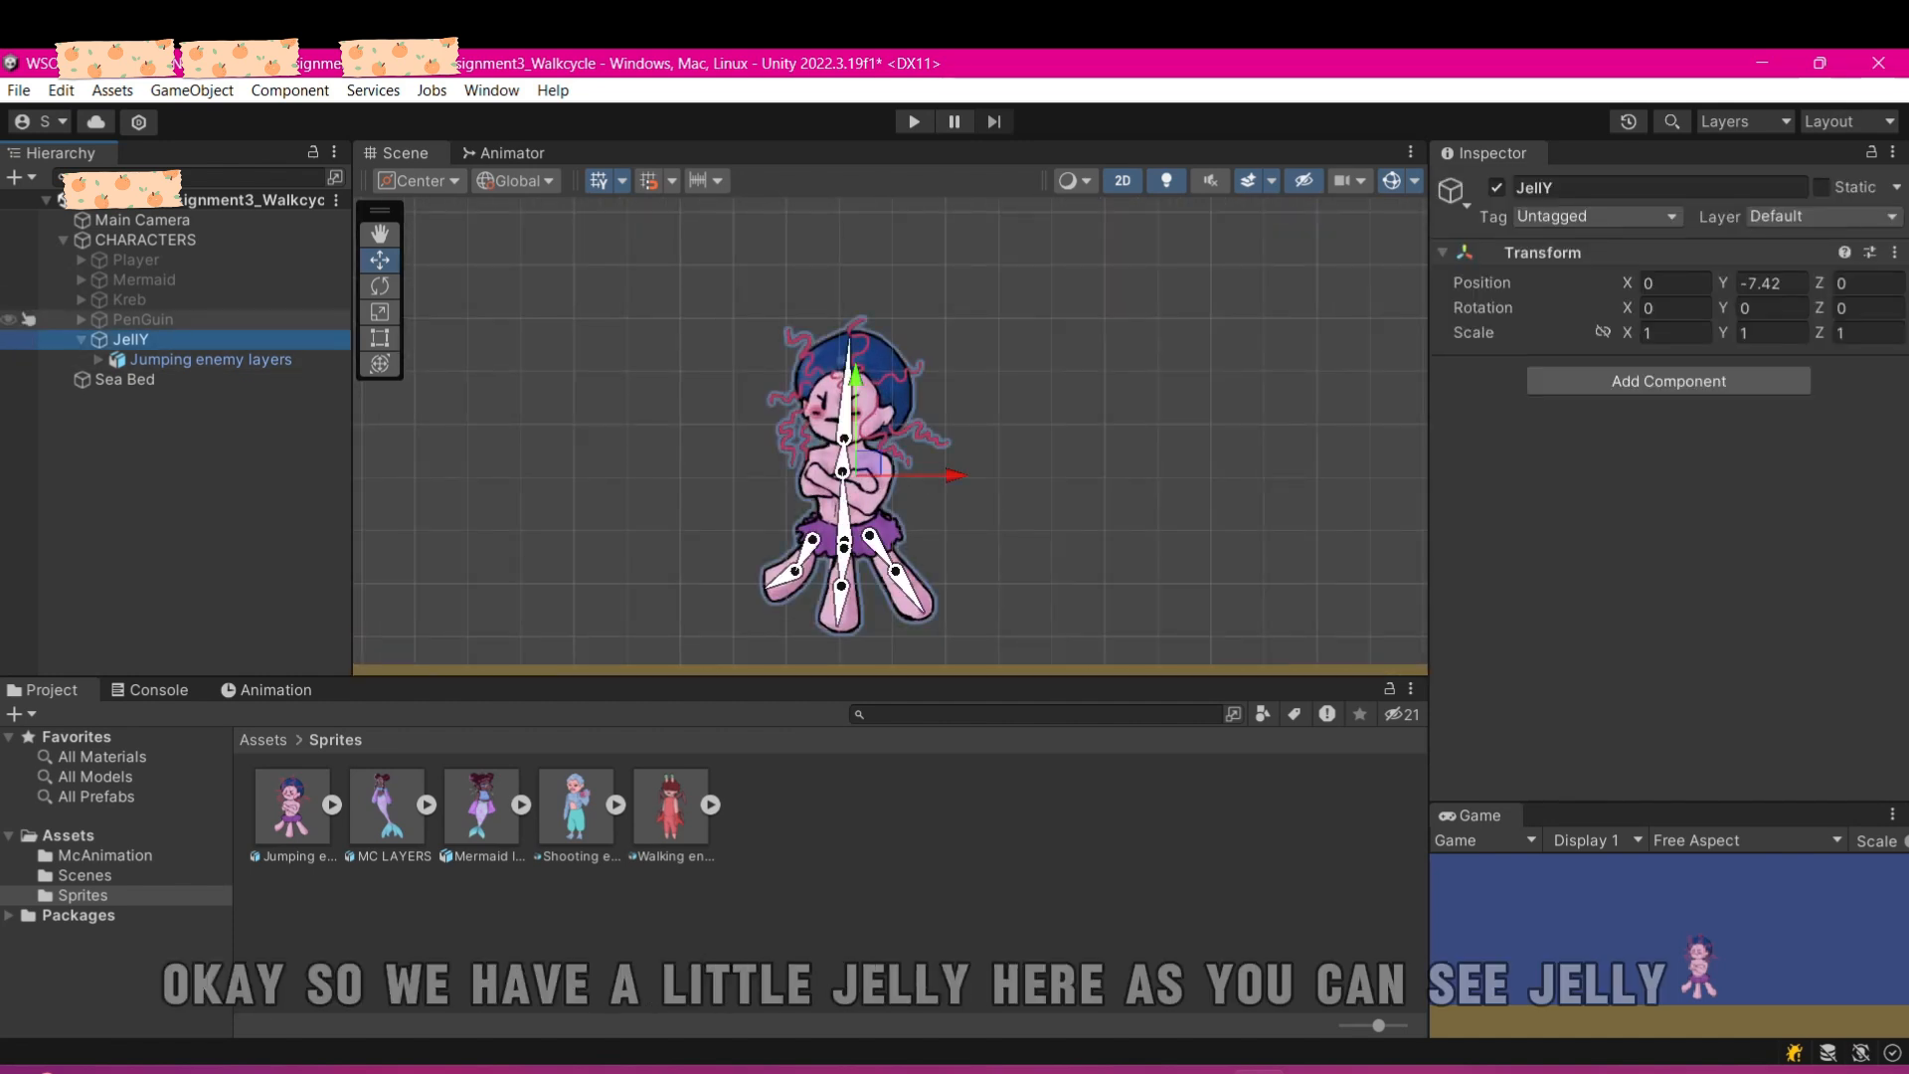
{"action": "left_click", "coordinate": [99, 360]}
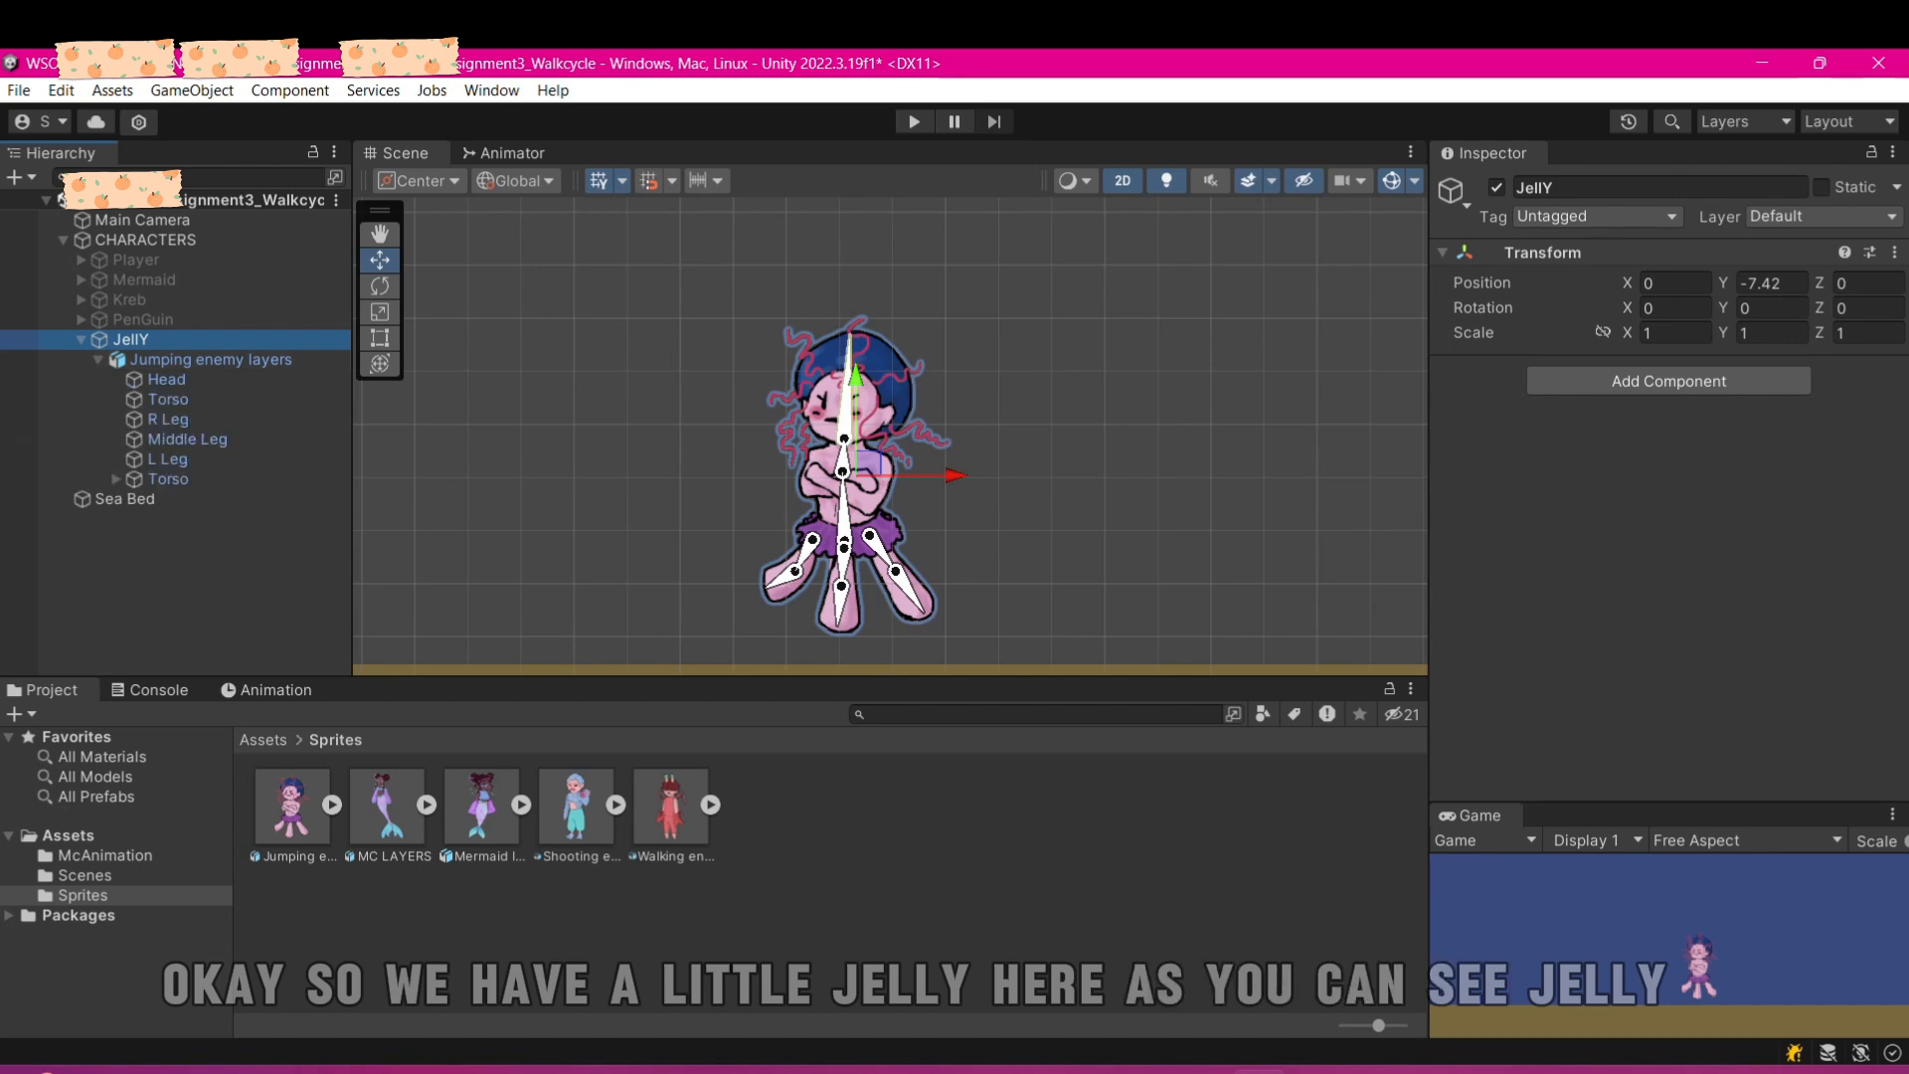
{"action": "mouse_move", "coordinate": [869, 463]}
{"action": "left_mouse_down"}
{"action": "mouse_move", "coordinate": [832, 458]}
{"action": "mouse_move", "coordinate": [918, 482]}
{"action": "mouse_move", "coordinate": [894, 462]}
{"action": "left_mouse_up"}
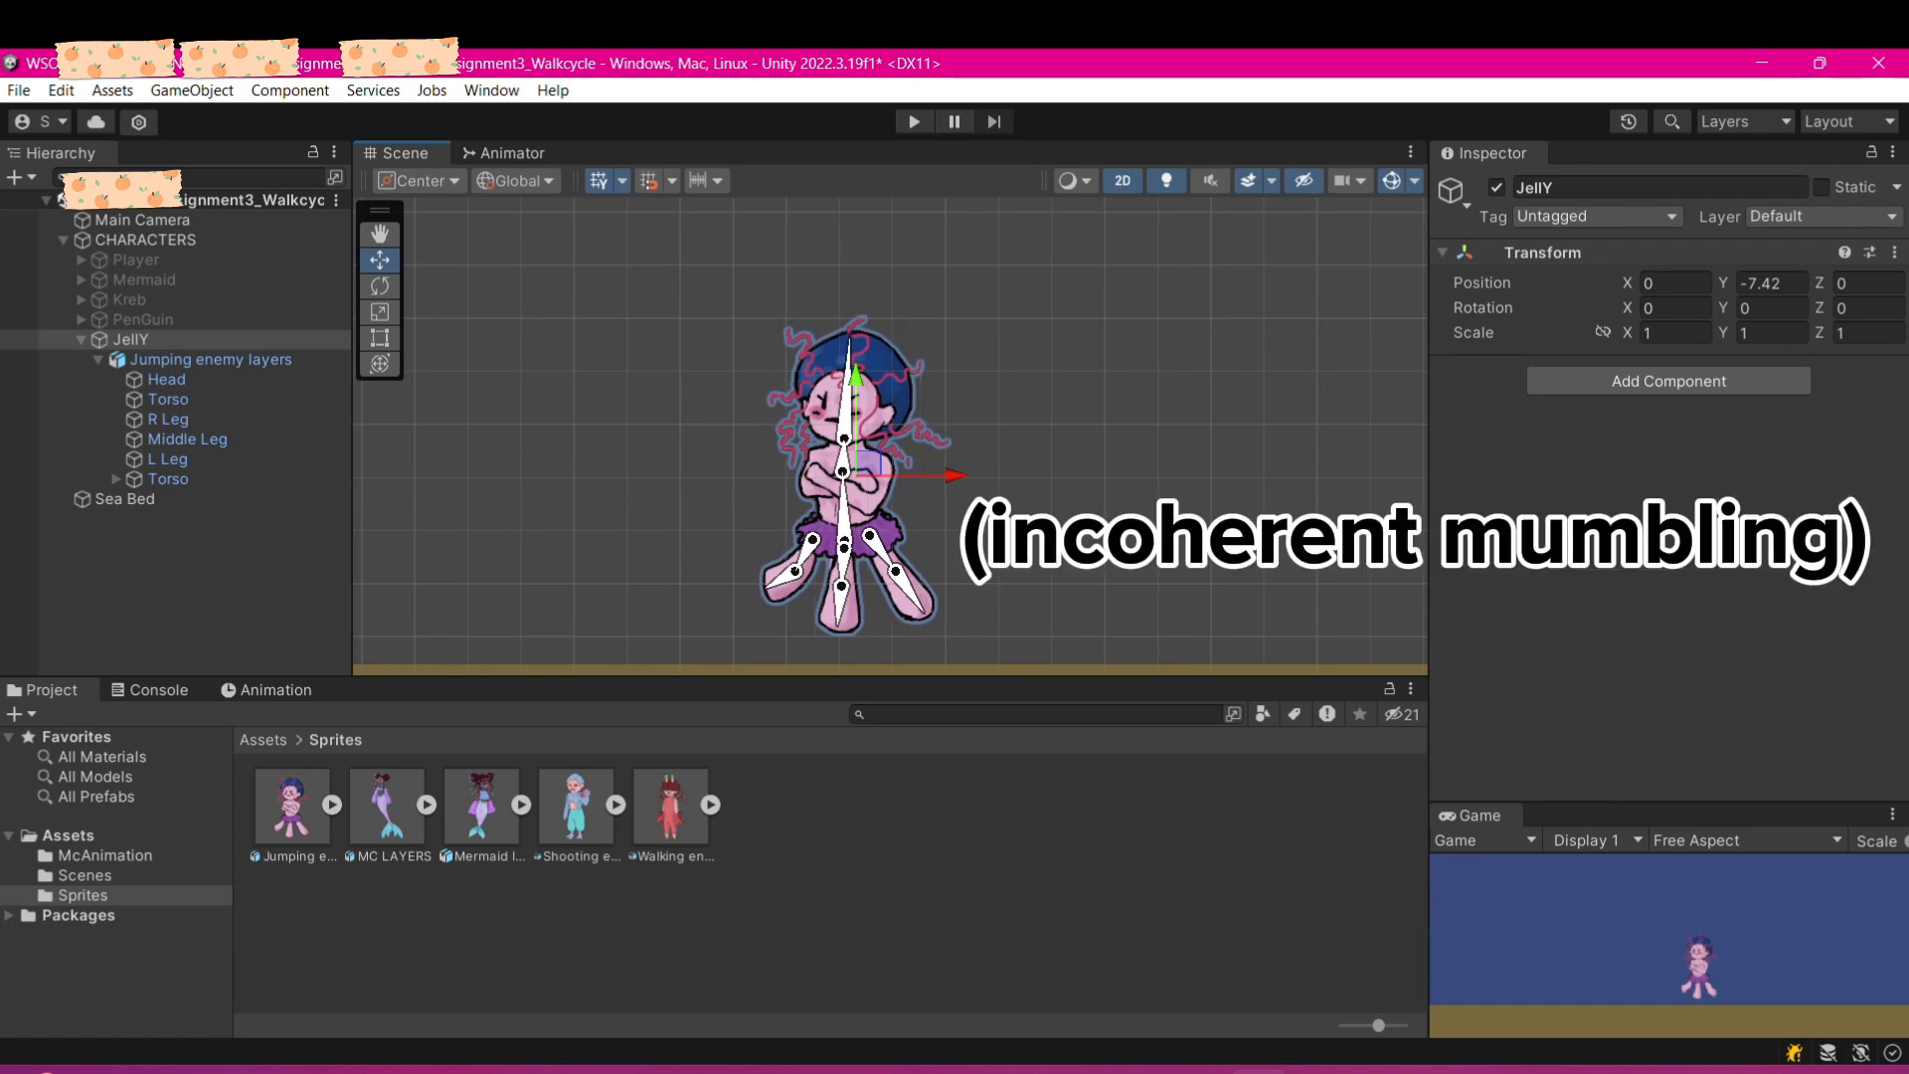
{"action": "left_click_drag", "start_coordinate": [868, 464], "coordinate": [870, 463]}
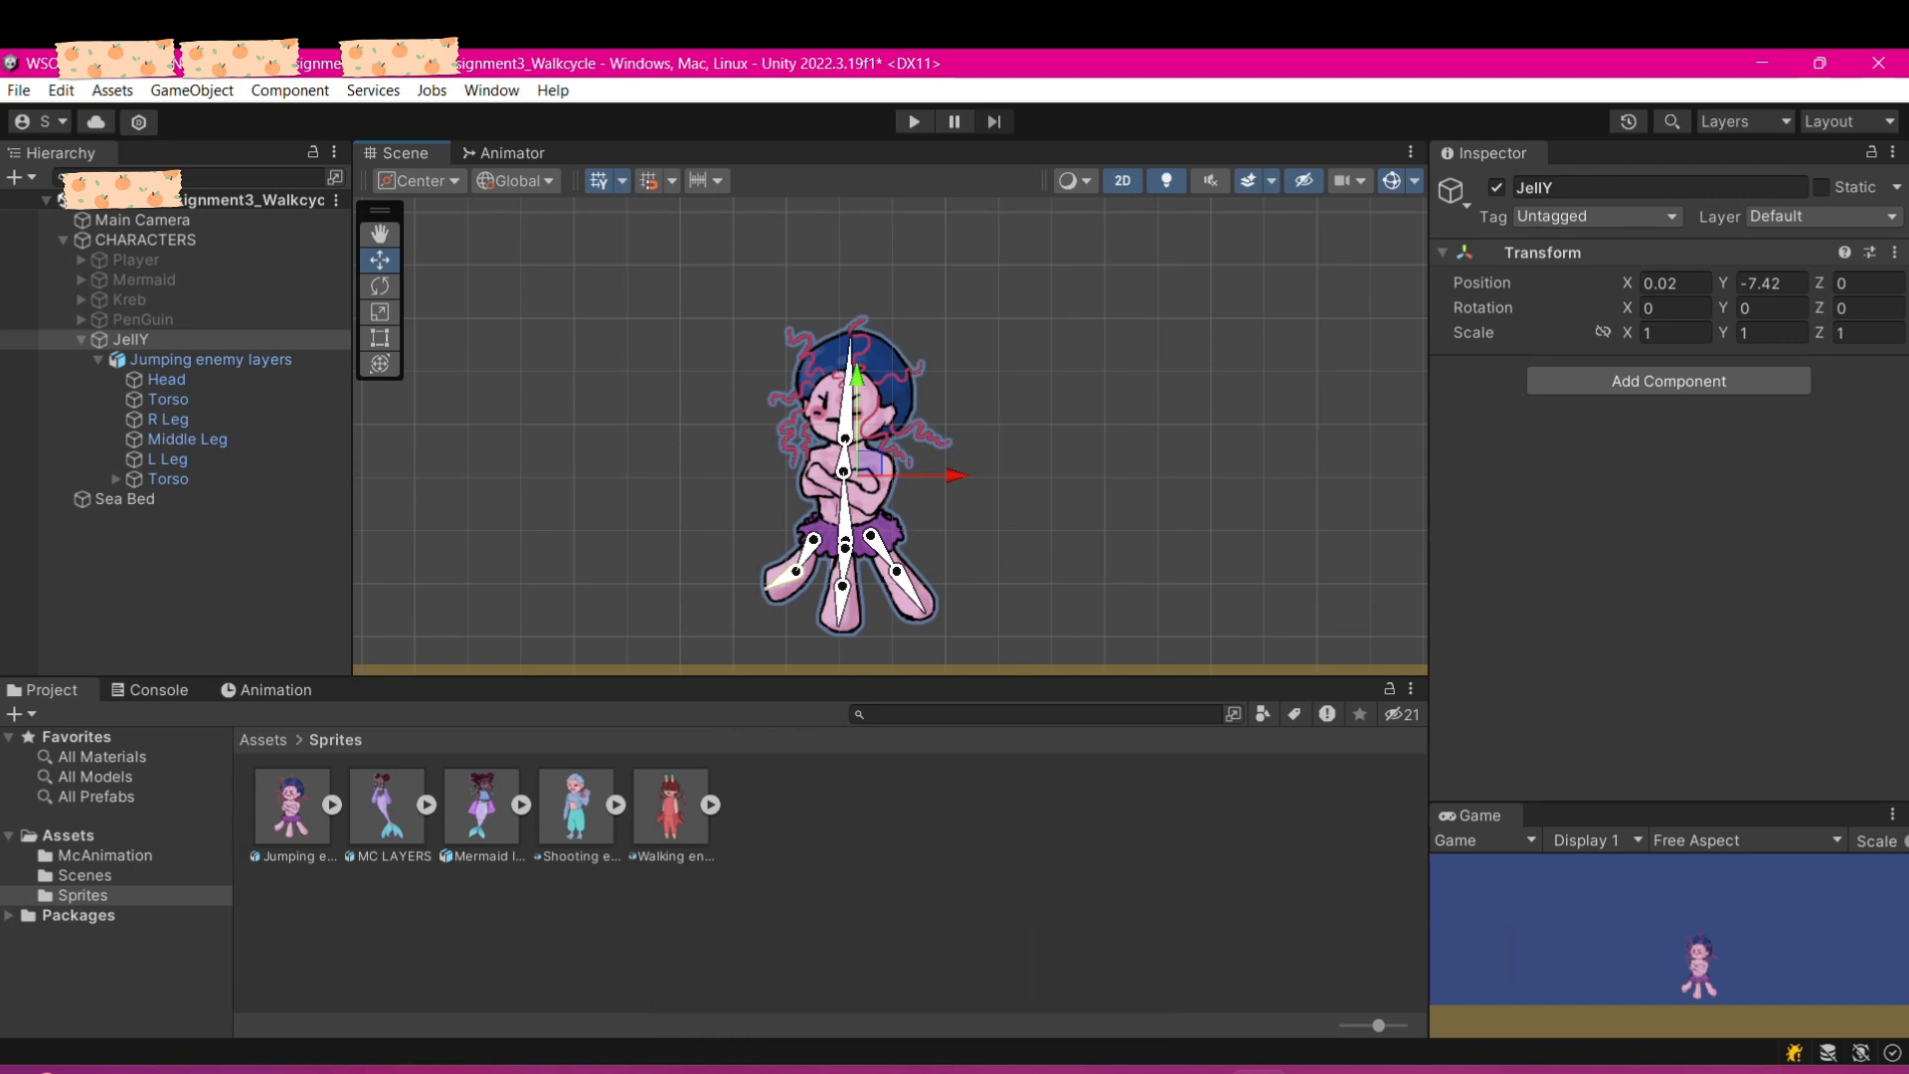
{"action": "left_click", "coordinate": [81, 339]}
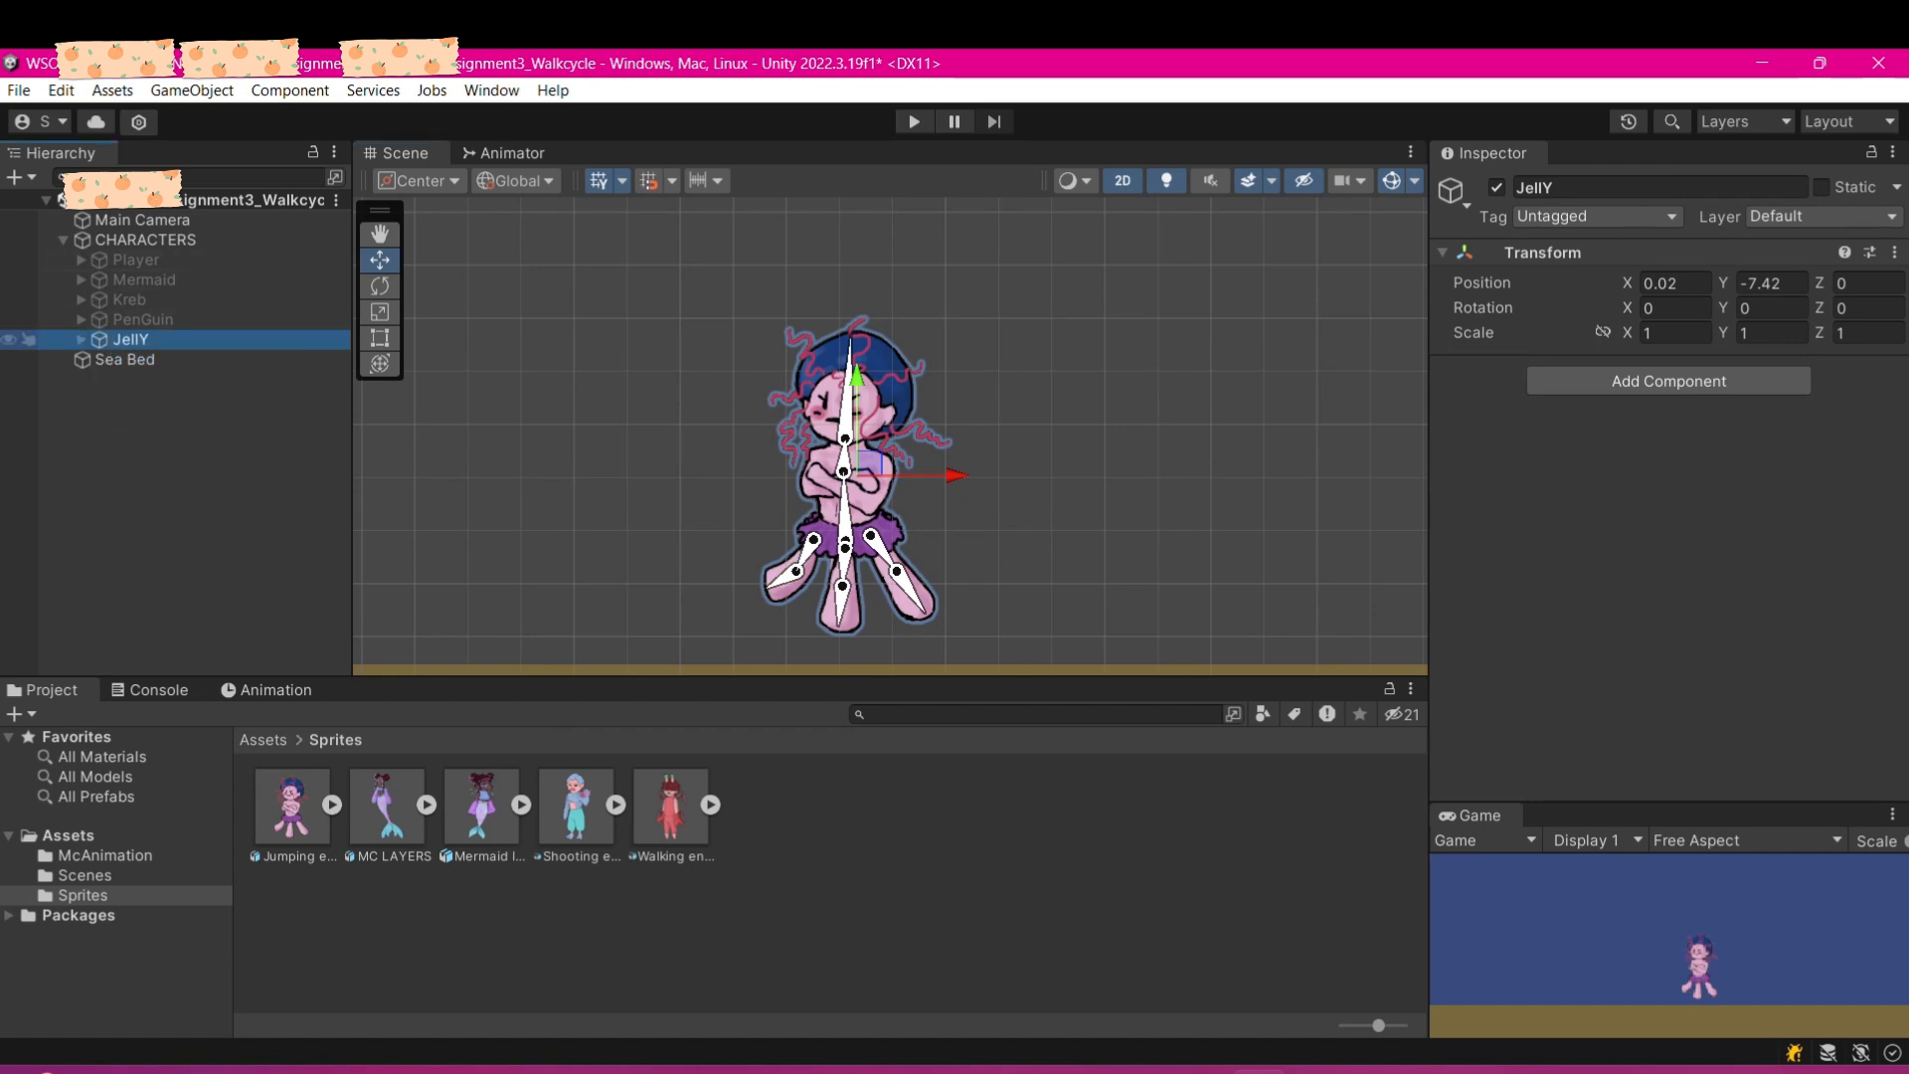
- Activate the PenGuin character and place it beside JellY at X 4.5, Y -5.88
{"action": "left_click", "coordinate": [81, 319]}
{"action": "left_click", "coordinate": [81, 319]}
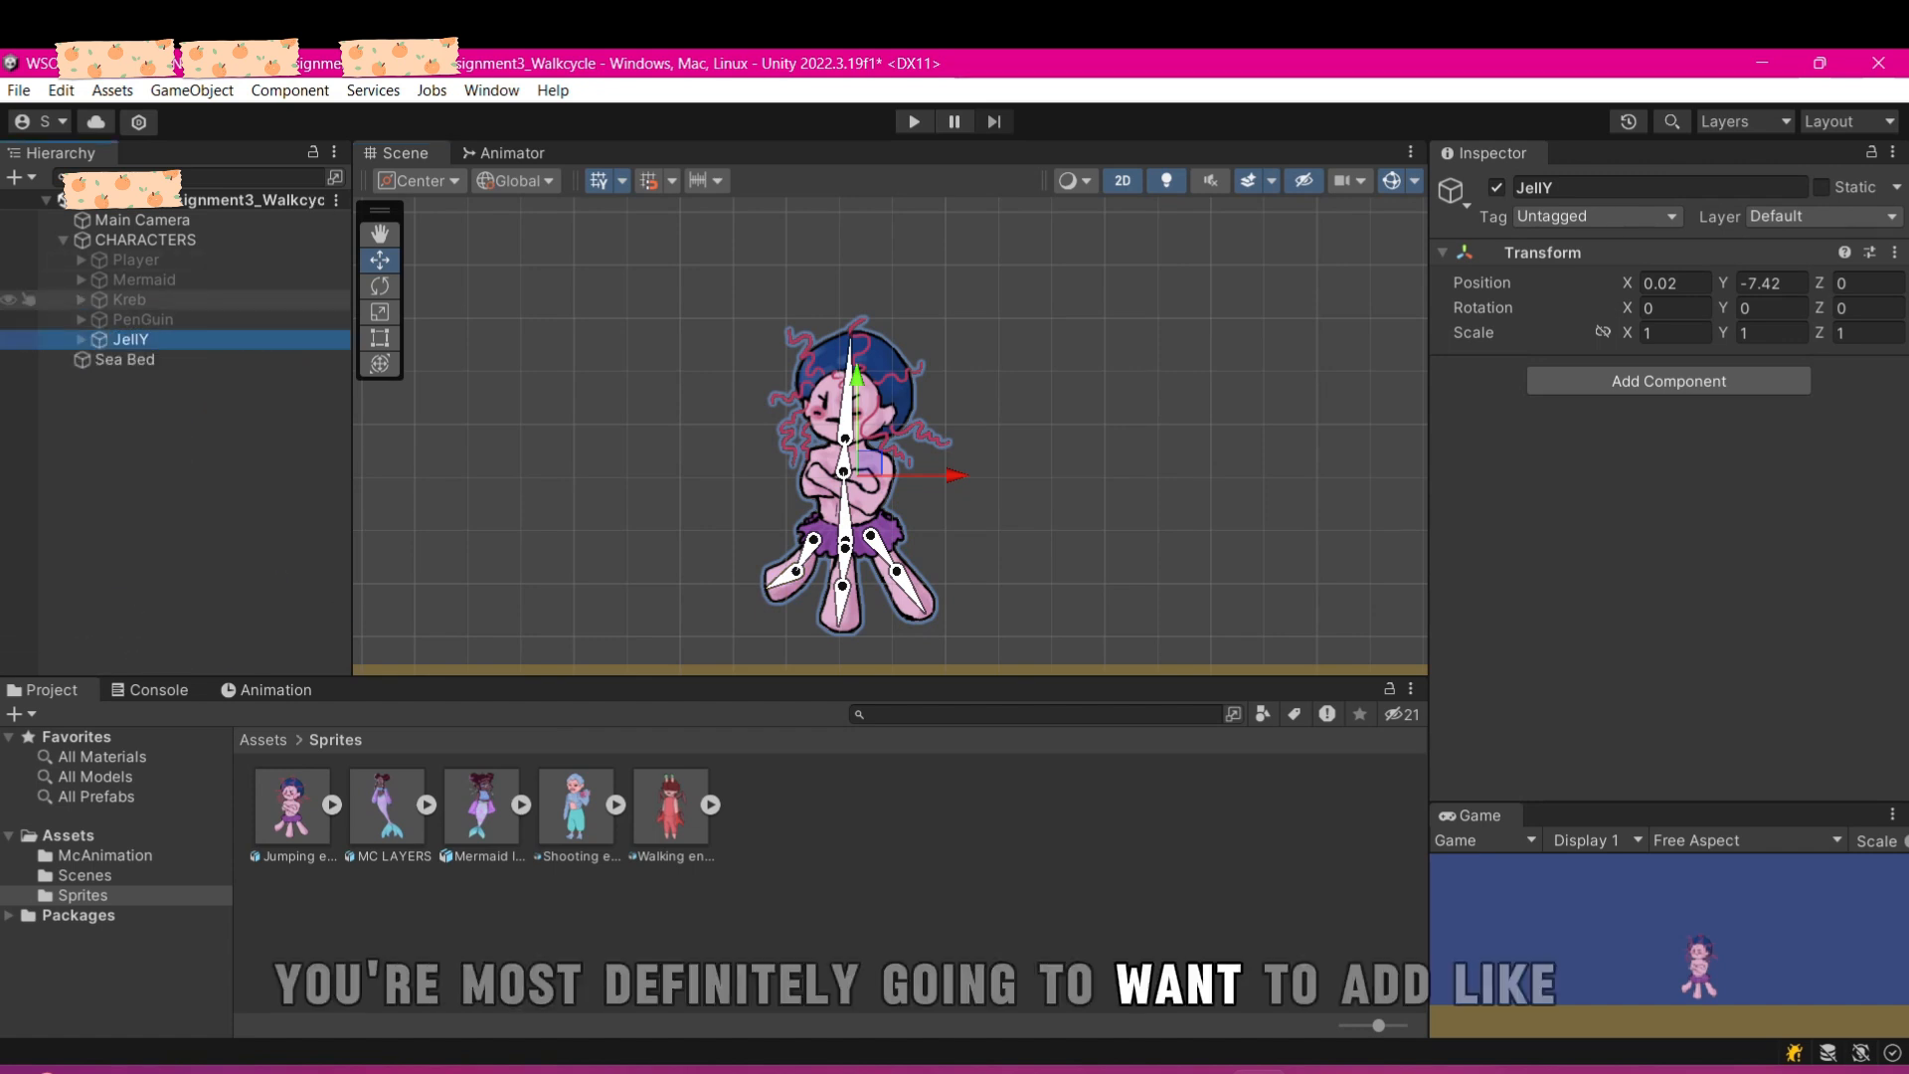
{"action": "left_click", "coordinate": [142, 319]}
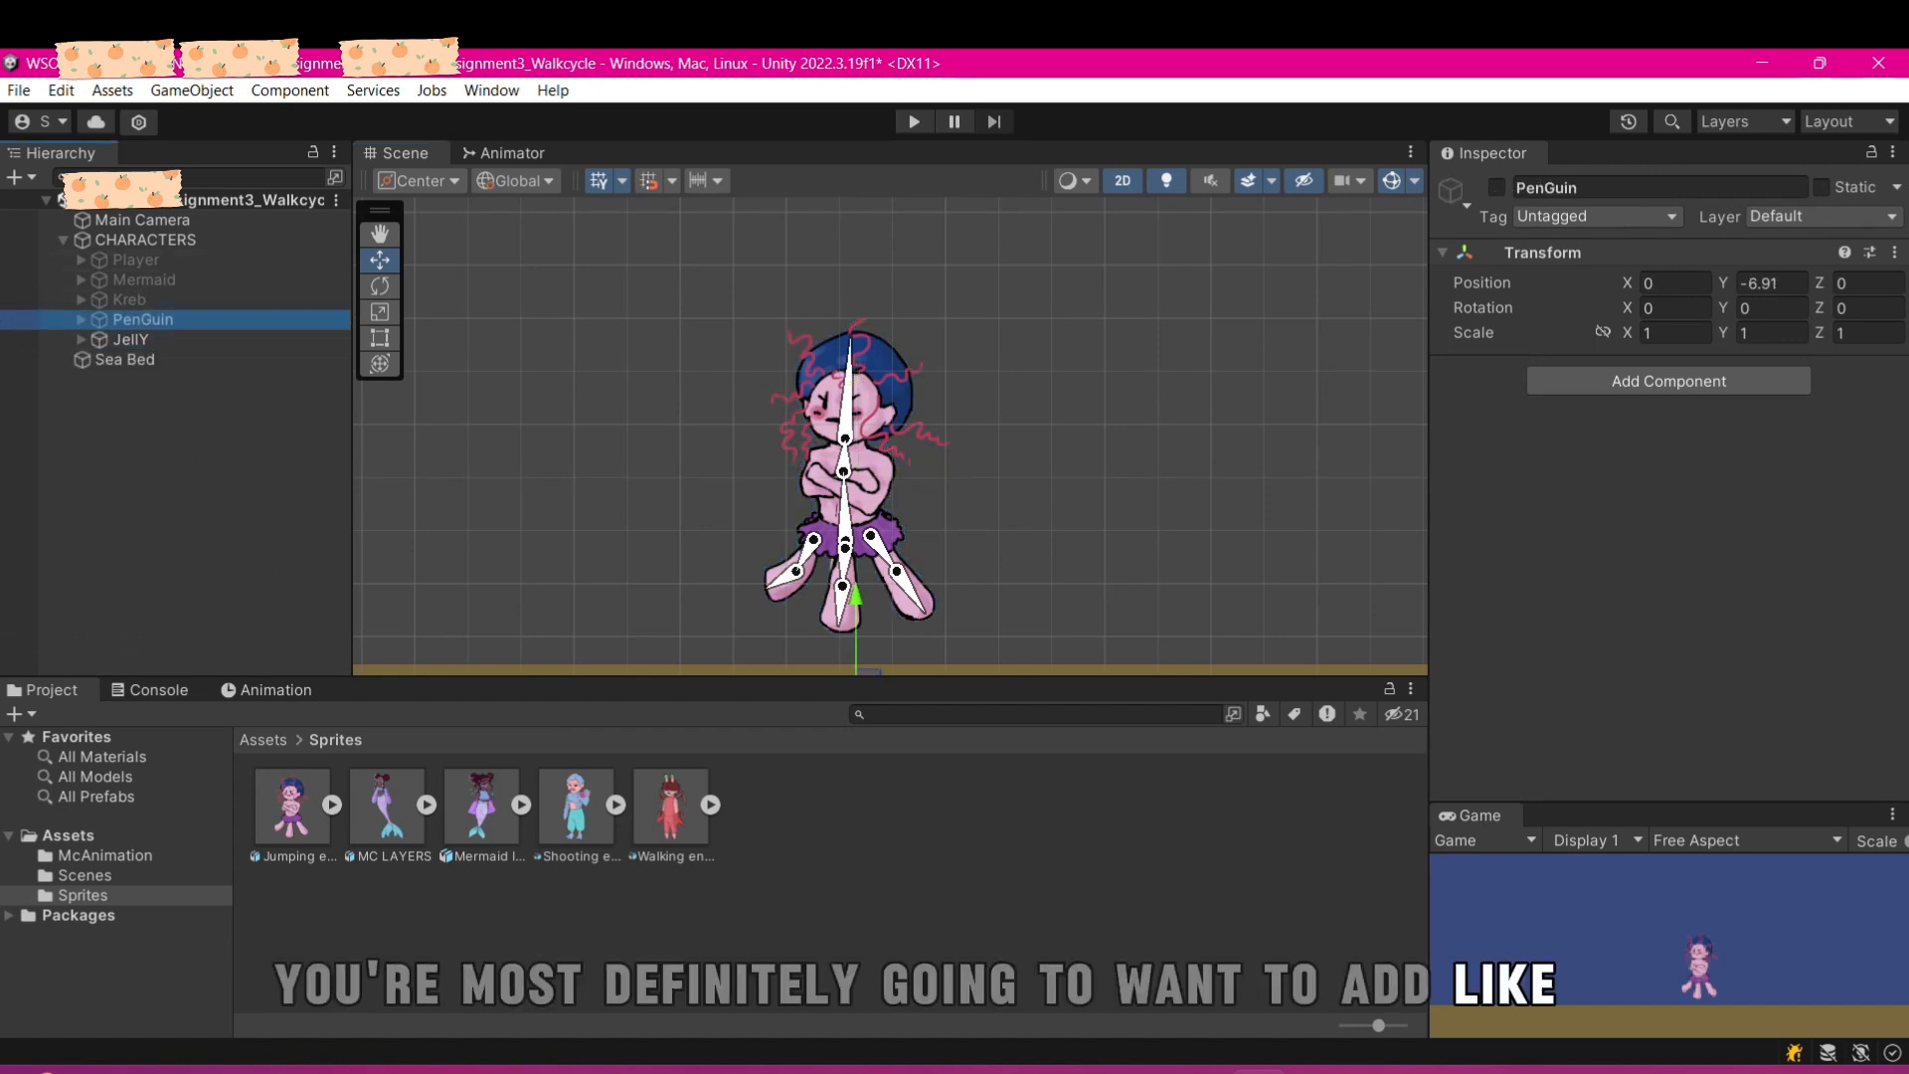
{"action": "left_click", "coordinate": [1496, 187]}
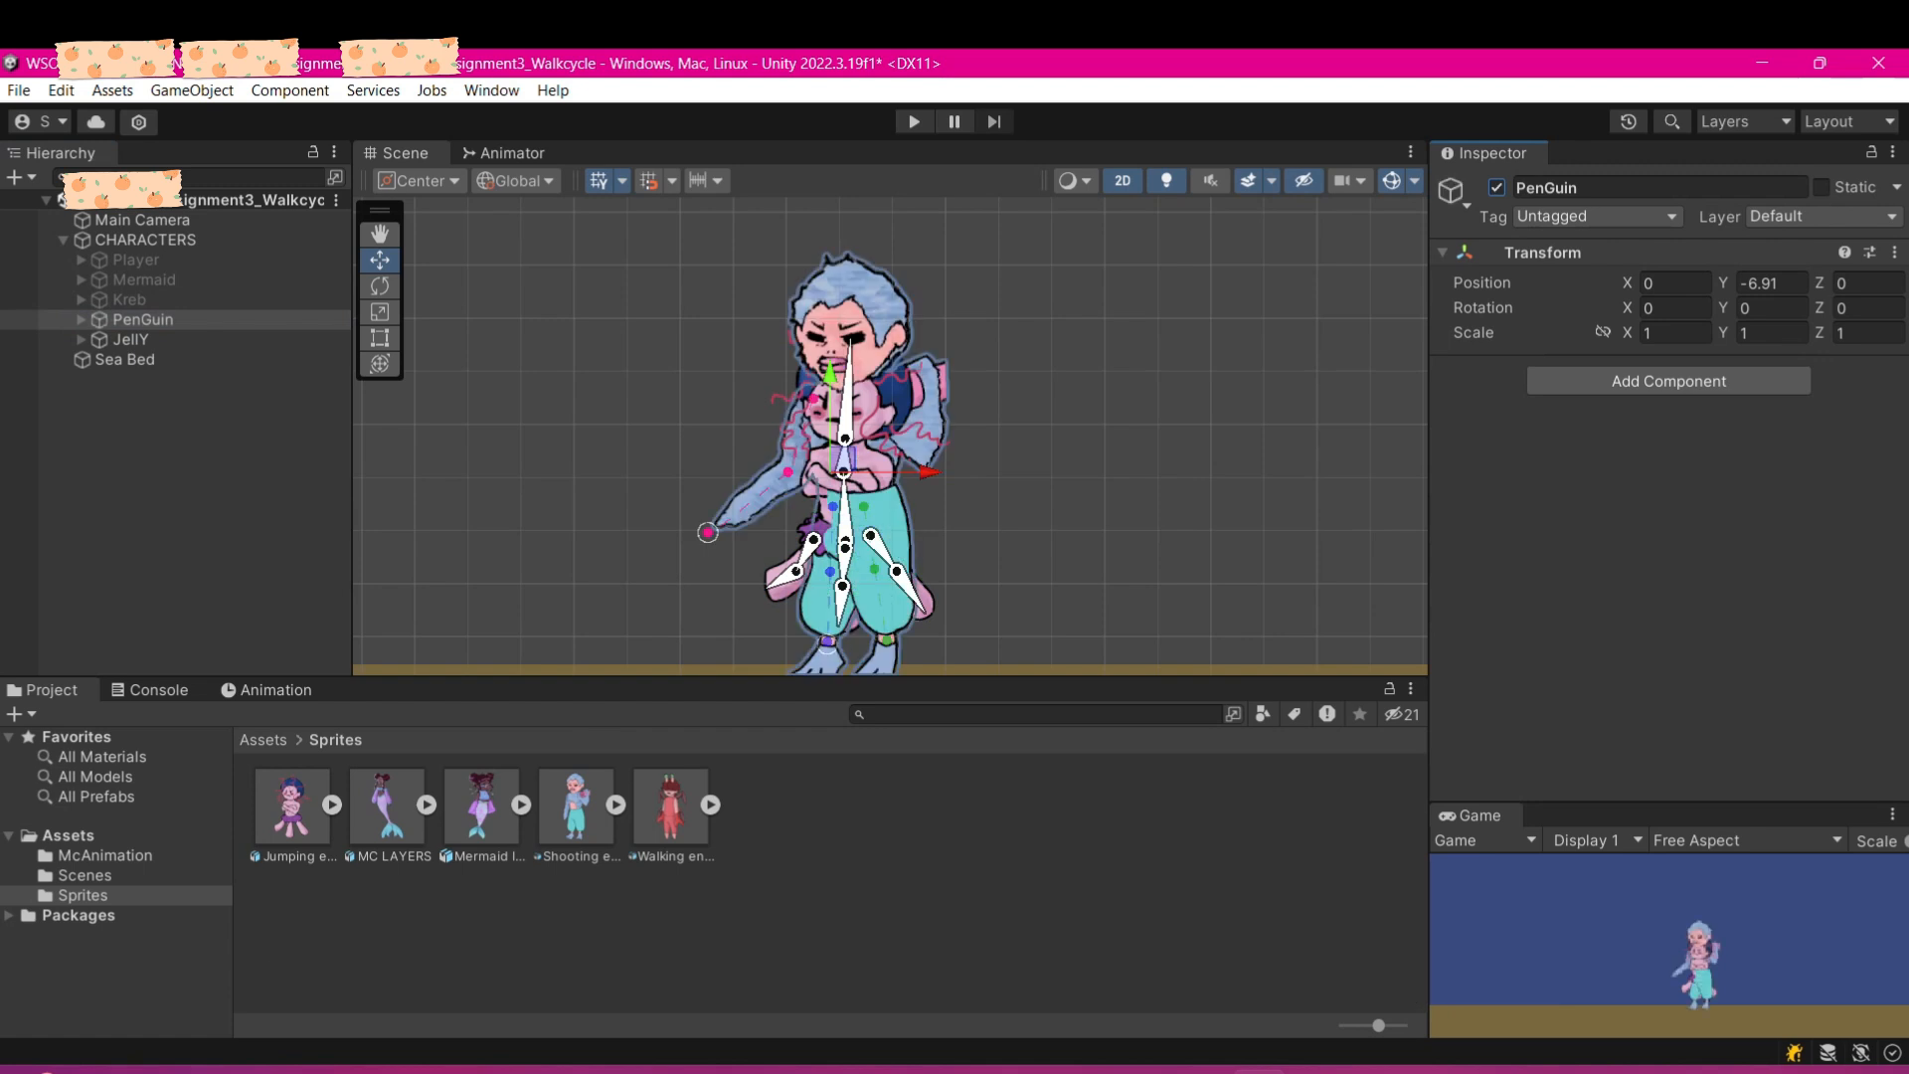
{"action": "mouse_move", "coordinate": [844, 460]}
{"action": "left_mouse_down"}
{"action": "mouse_move", "coordinate": [1054, 455]}
{"action": "mouse_move", "coordinate": [1035, 468]}
{"action": "mouse_move", "coordinate": [1081, 403]}
{"action": "left_mouse_up"}
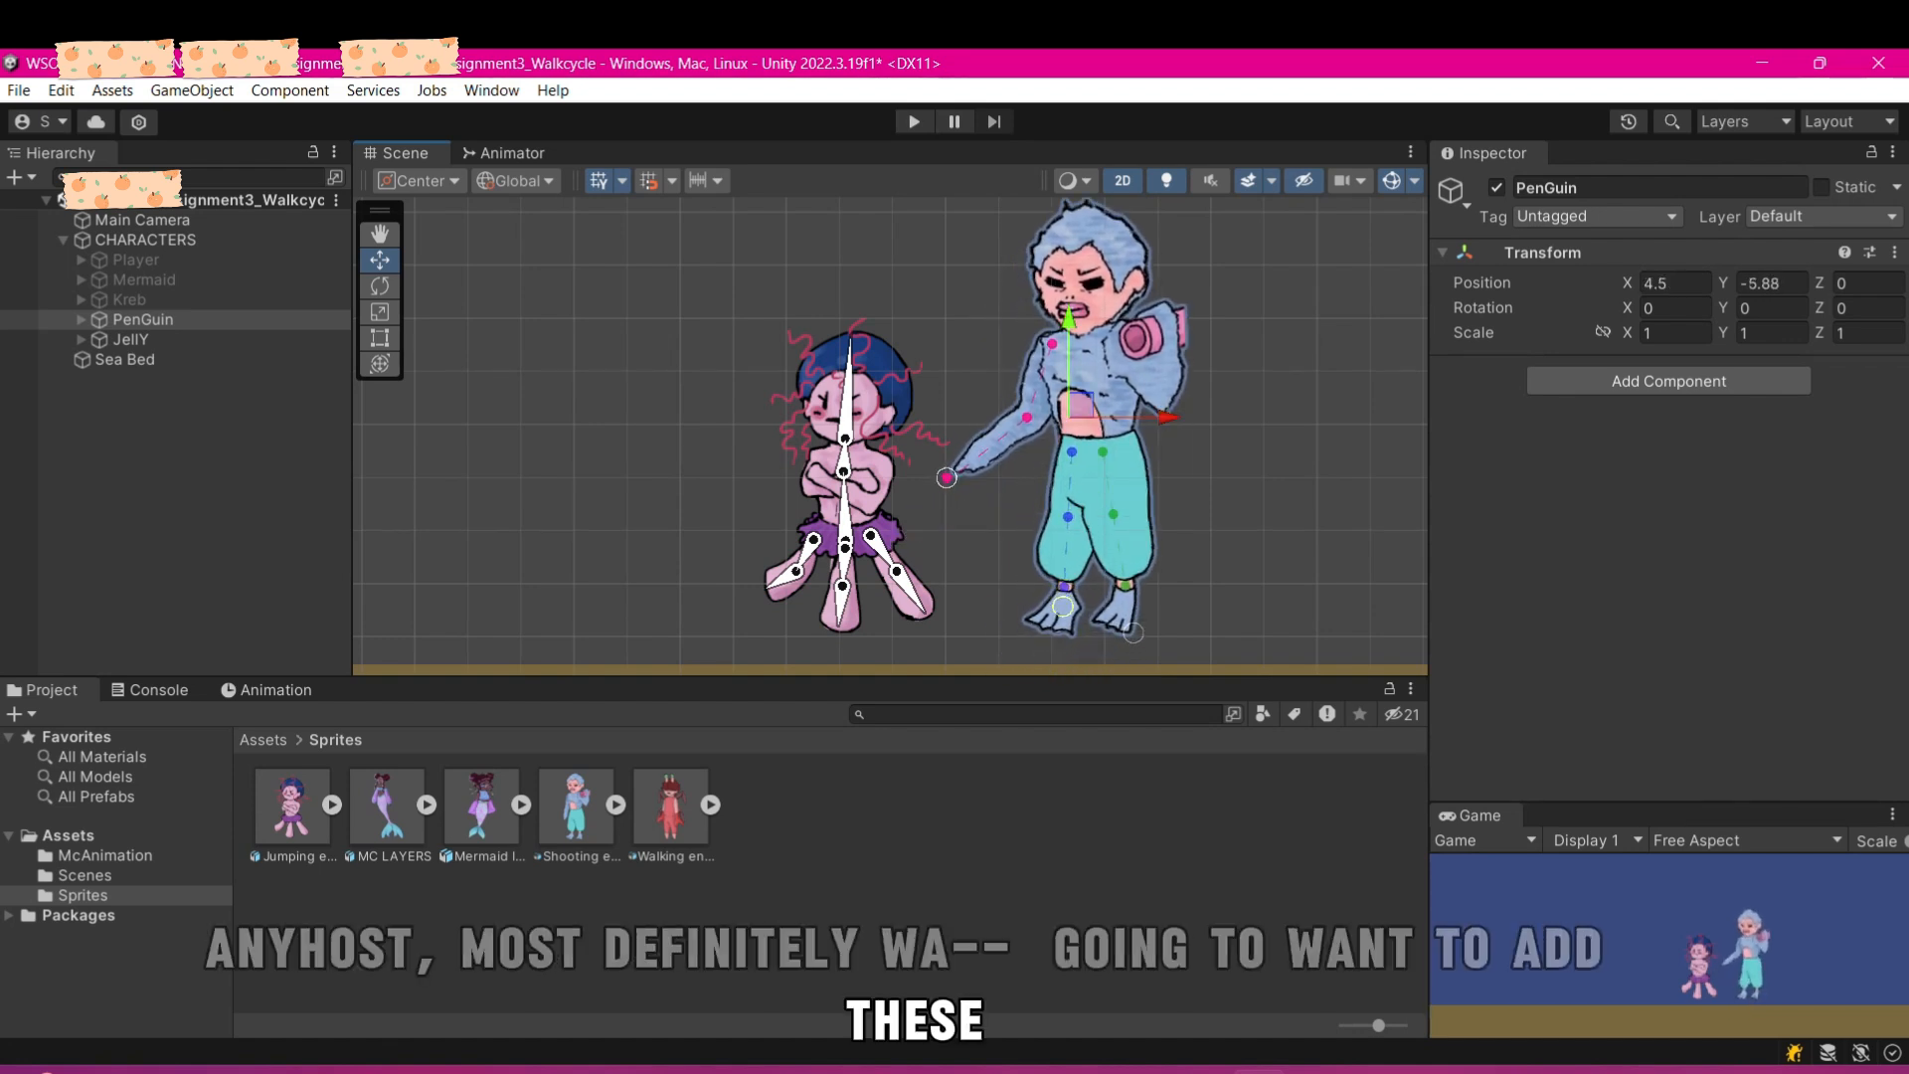
- Pose the PenGuin character's legs and outstretched arm in the scene using their IK solver handles
{"action": "mouse_move", "coordinate": [1052, 608]}
{"action": "left_mouse_down"}
{"action": "mouse_move", "coordinate": [1034, 549]}
{"action": "mouse_move", "coordinate": [1041, 569]}
{"action": "left_mouse_up"}
{"action": "left_click_drag", "start_coordinate": [1068, 559], "coordinate": [1064, 418]}
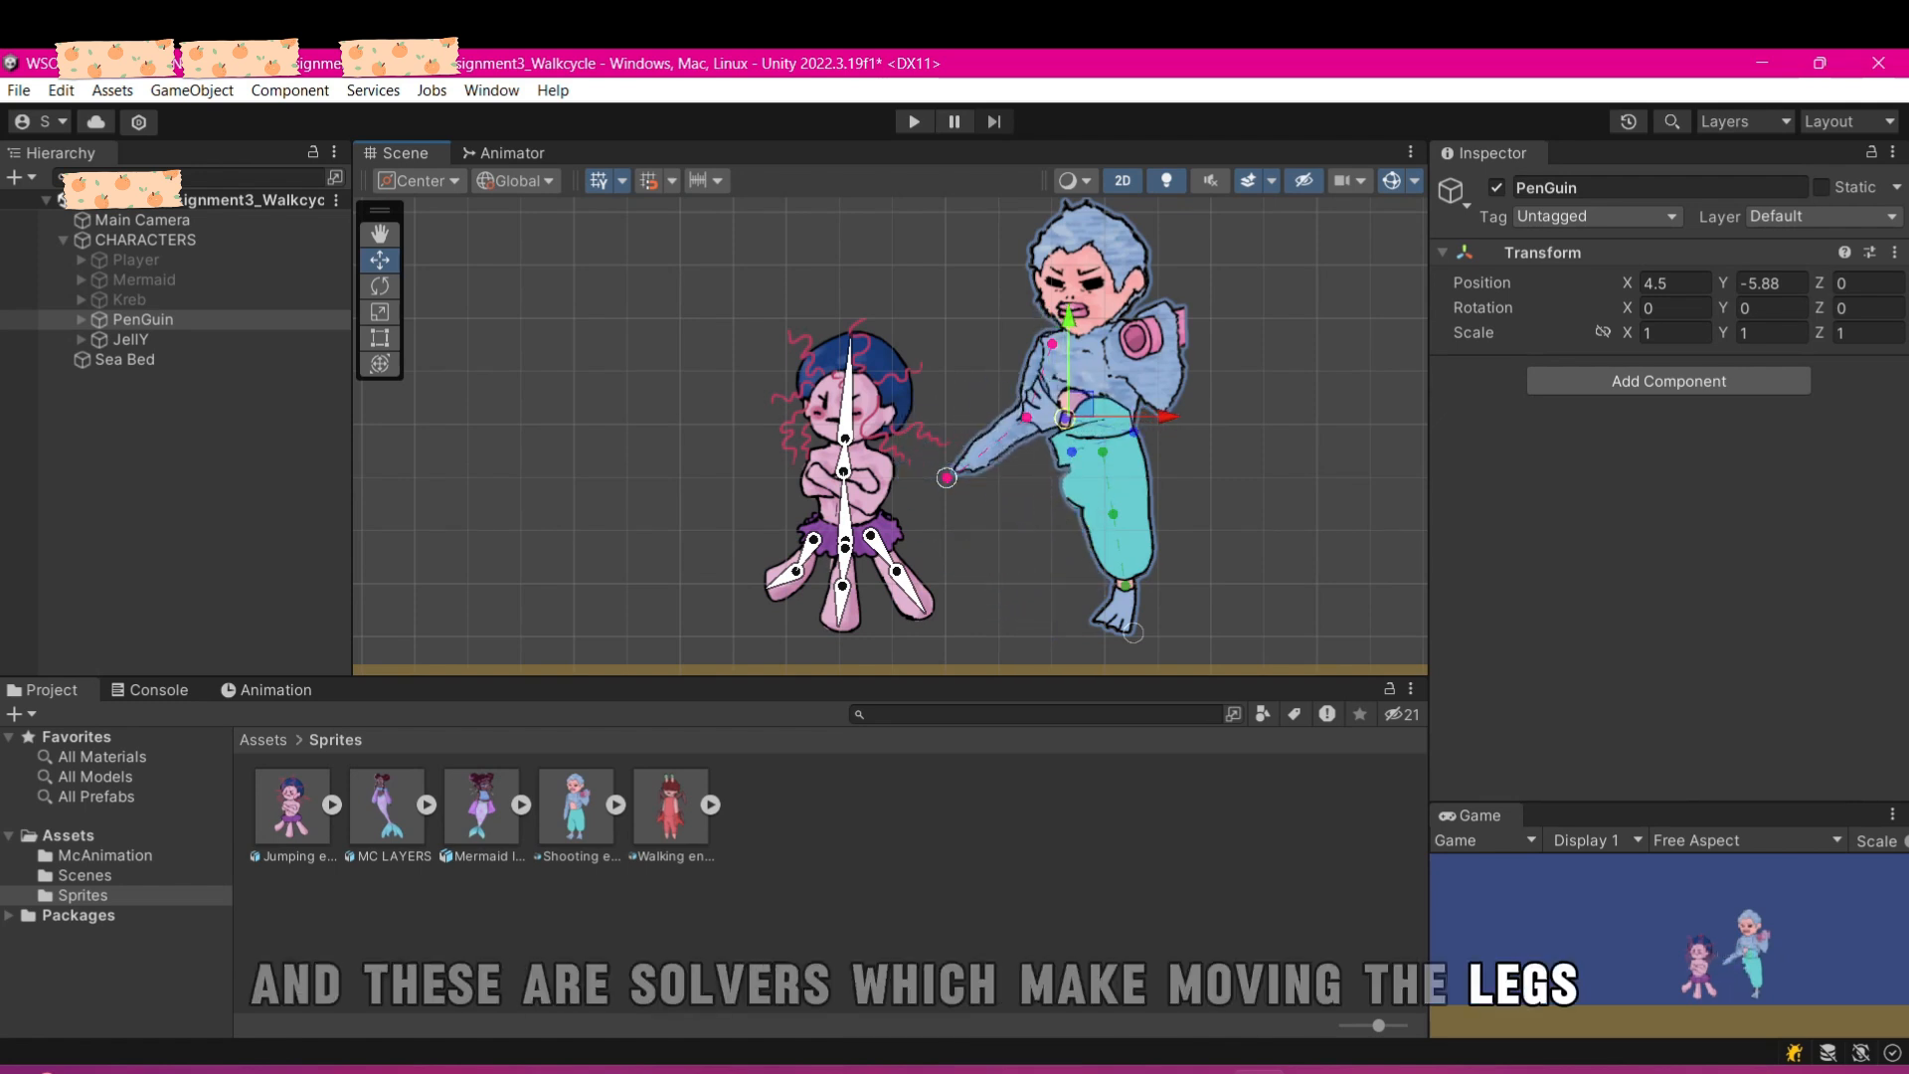
{"action": "left_click_drag", "start_coordinate": [996, 482], "coordinate": [1151, 609]}
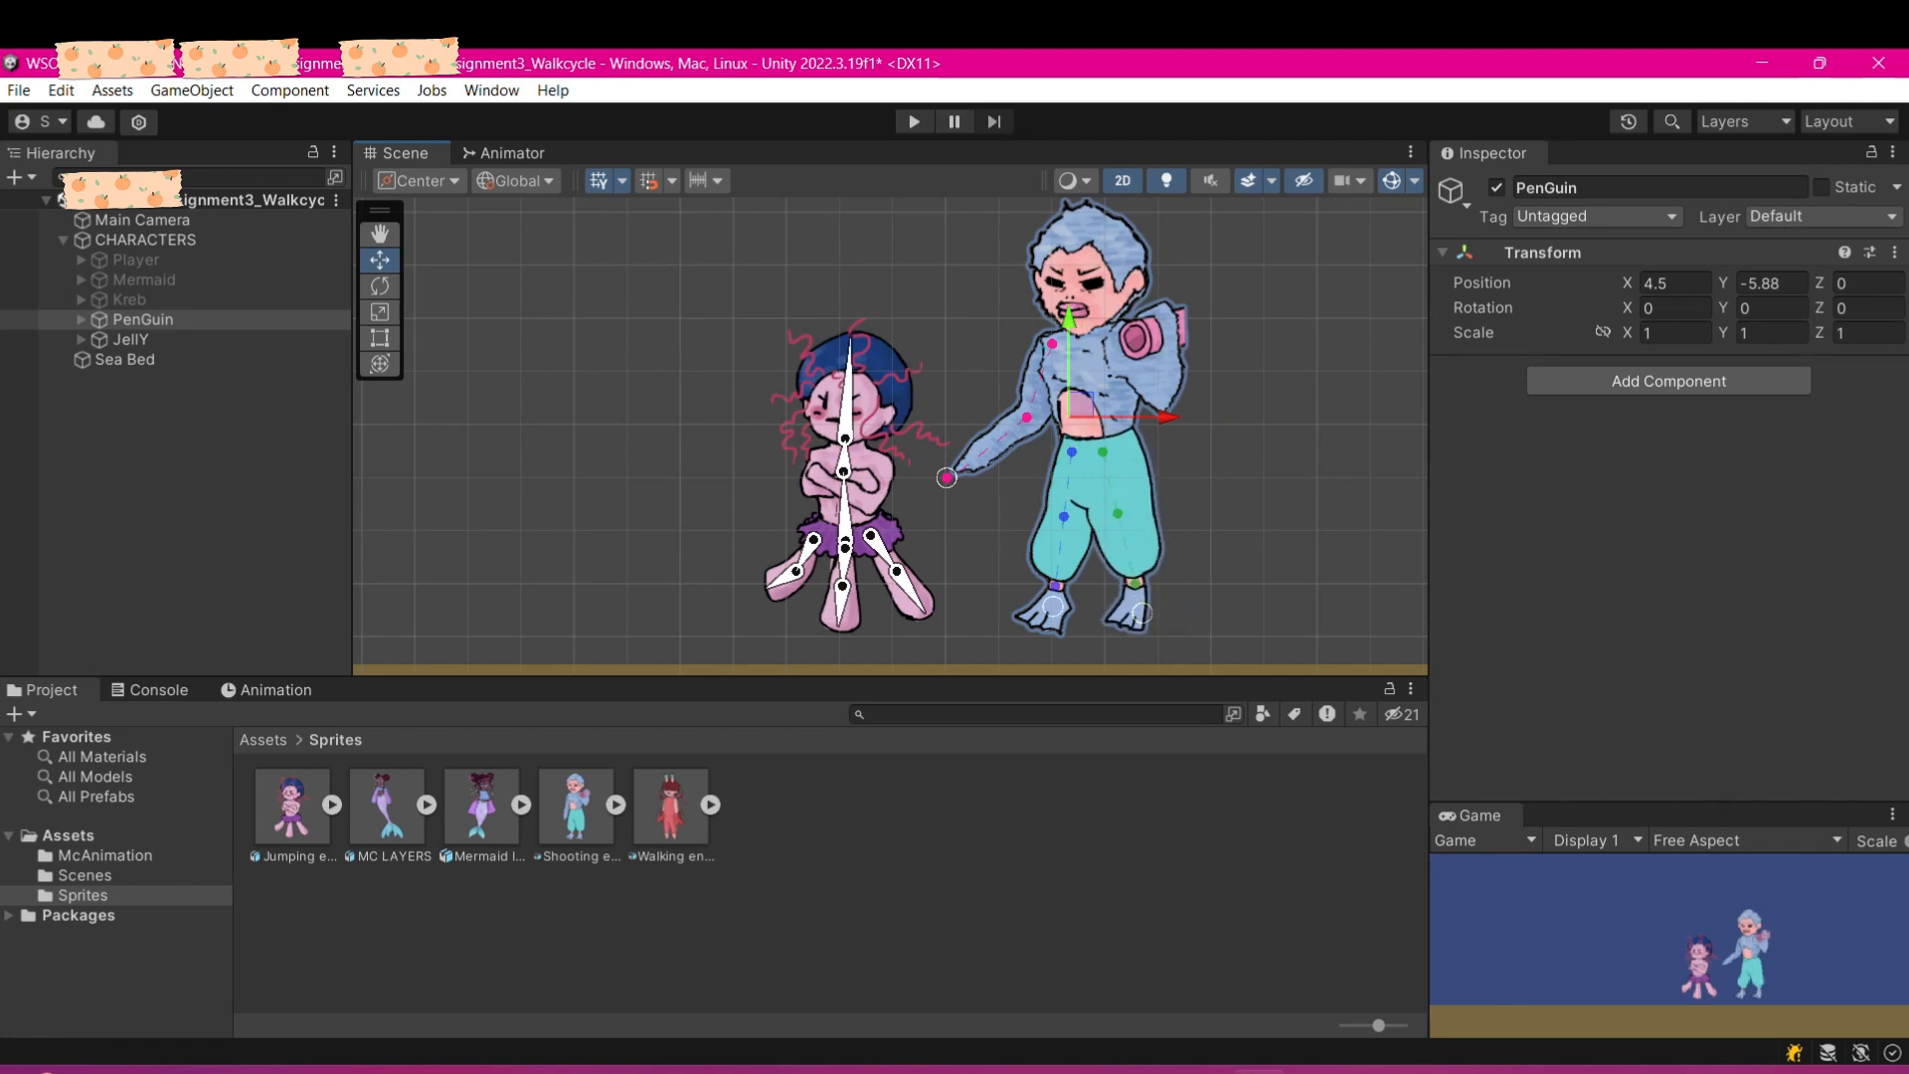
{"action": "left_click_drag", "start_coordinate": [946, 477], "coordinate": [899, 434]}
{"action": "left_click", "coordinate": [899, 433]}
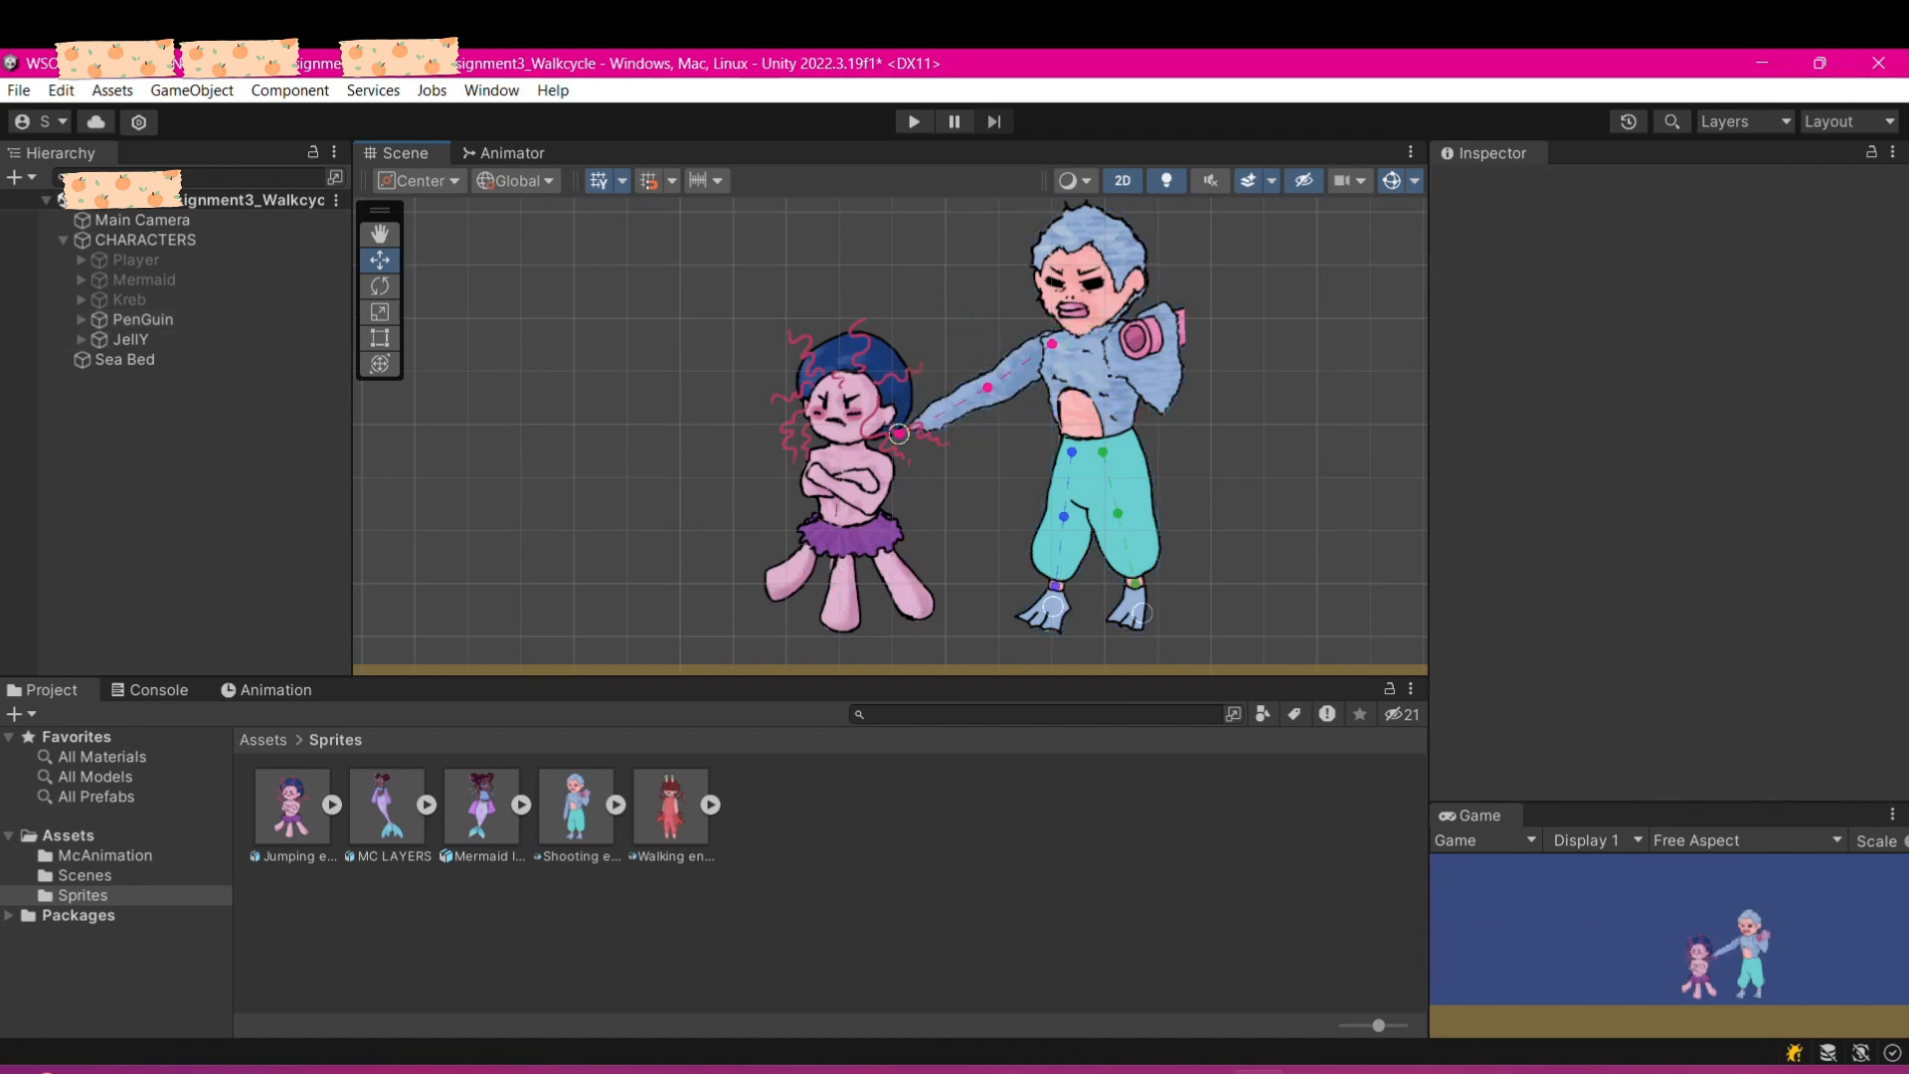
- Undo the PenGuin pose changes along with its placement and activation in the scene
{"action": "key", "text": "ctrl+z"}
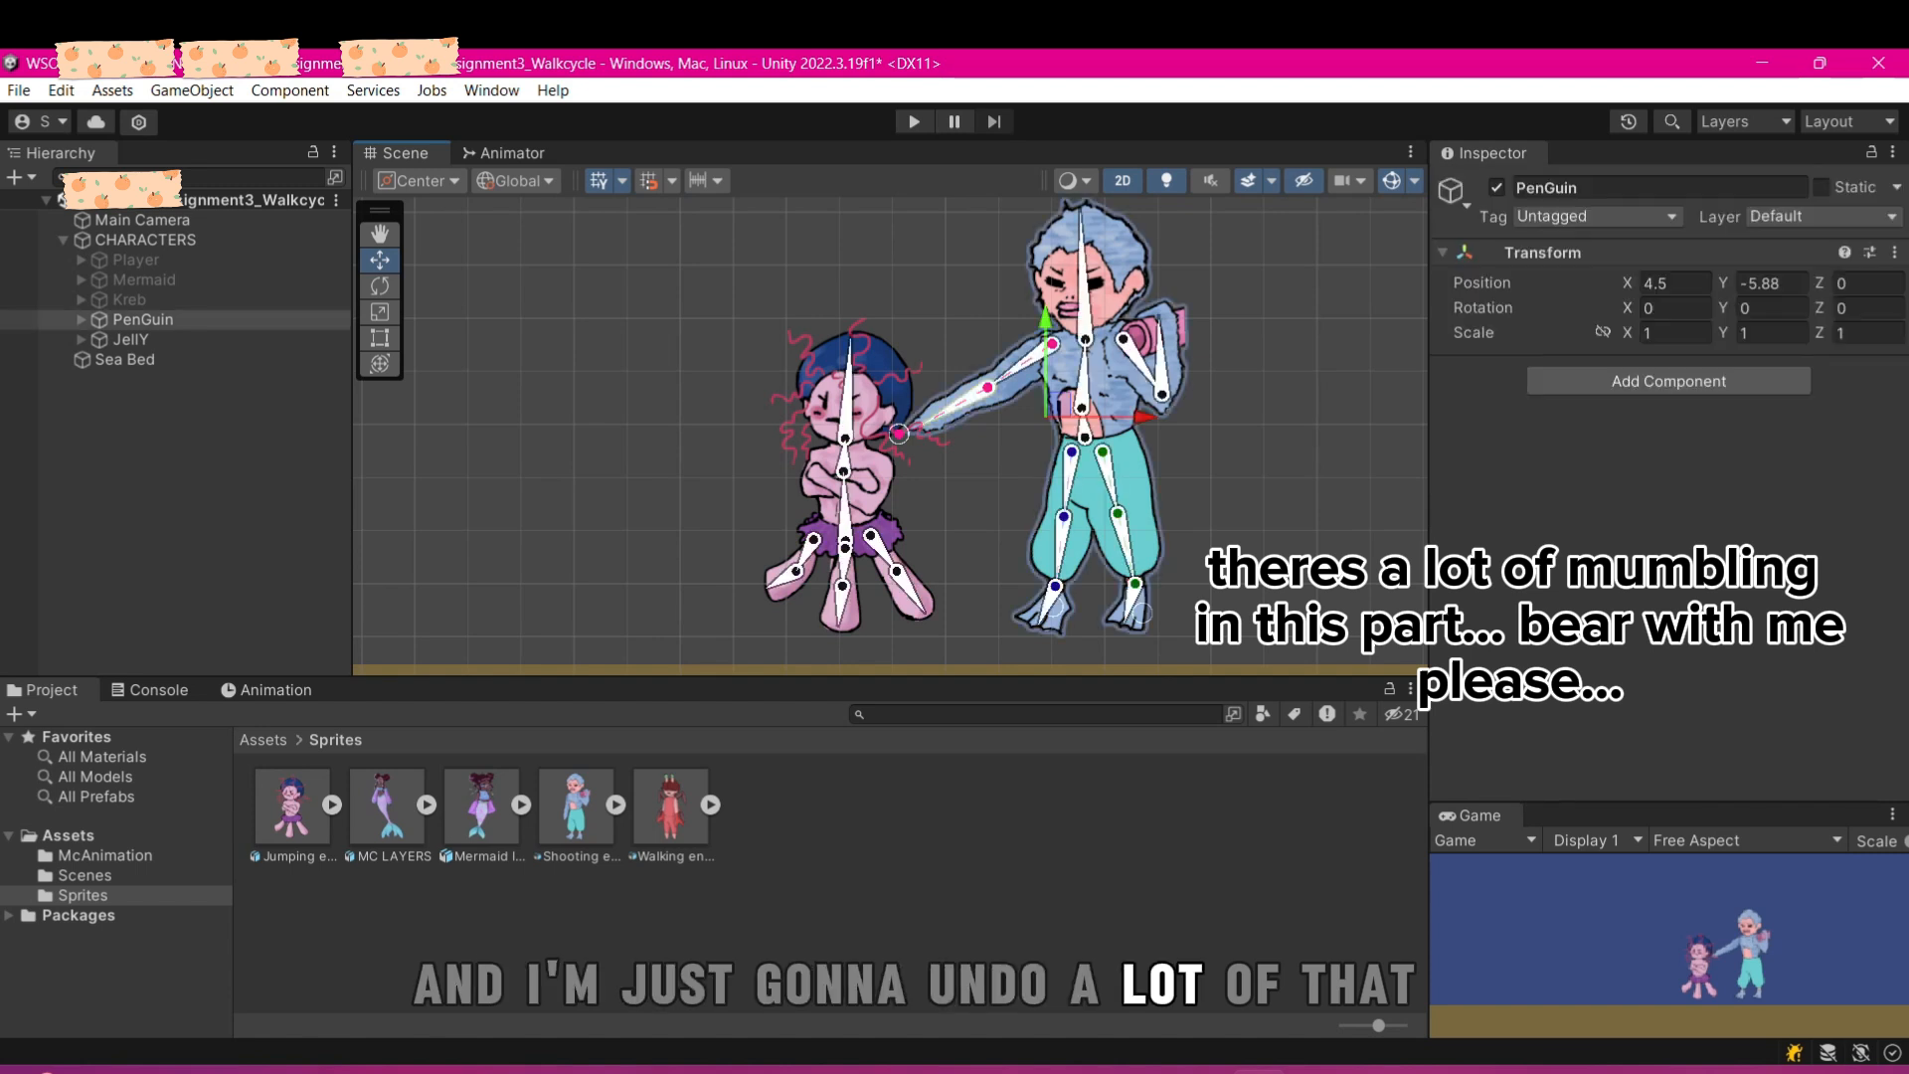
{"action": "key", "text": "ctrl+z"}
{"action": "key", "text": "ctrl+z"}
{"action": "key", "text": "ctrl+z"}
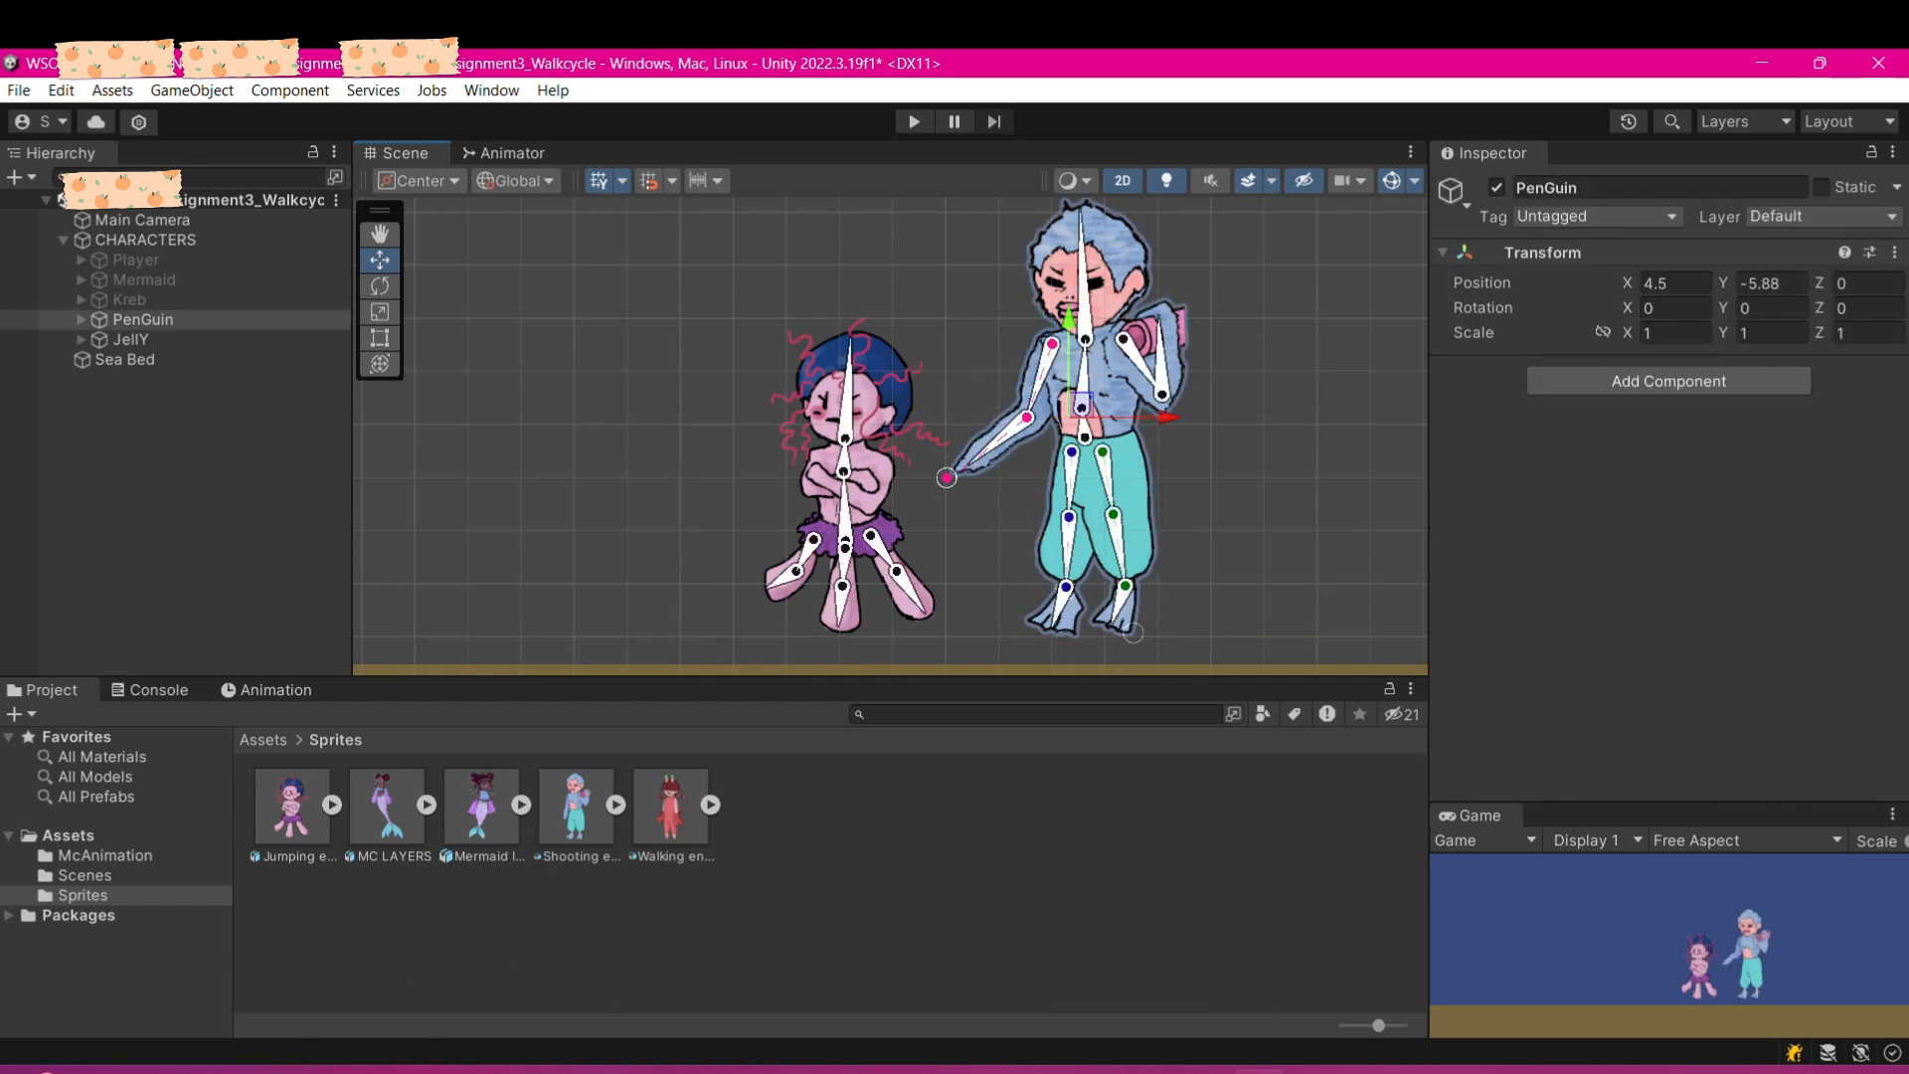
{"action": "key", "text": "ctrl+z"}
{"action": "key", "text": "ctrl+z"}
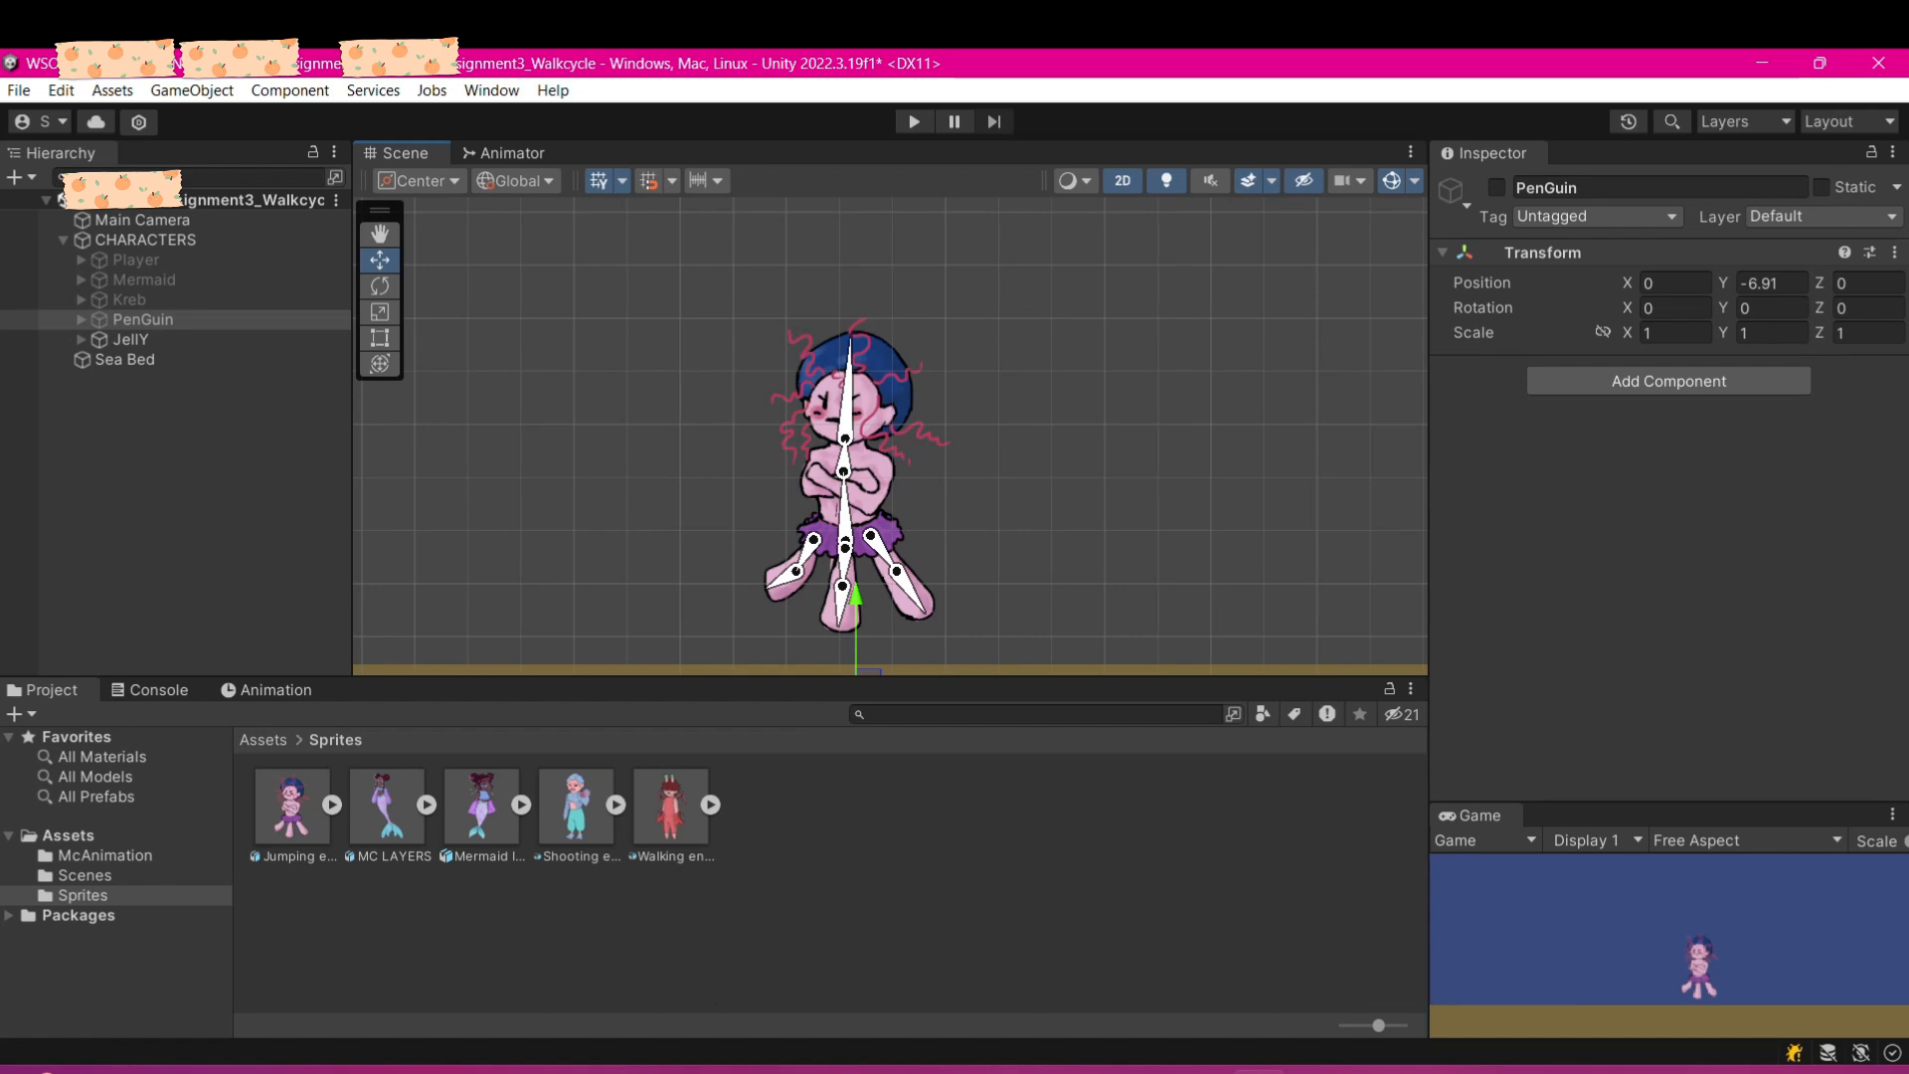
- Try rotating JellY's right leg bones in the scene, and undo the pose changes
{"action": "left_click_drag", "start_coordinate": [914, 596], "coordinate": [902, 602]}
{"action": "left_click_drag", "start_coordinate": [871, 535], "coordinate": [876, 534]}
{"action": "key", "text": "ctrl+z"}
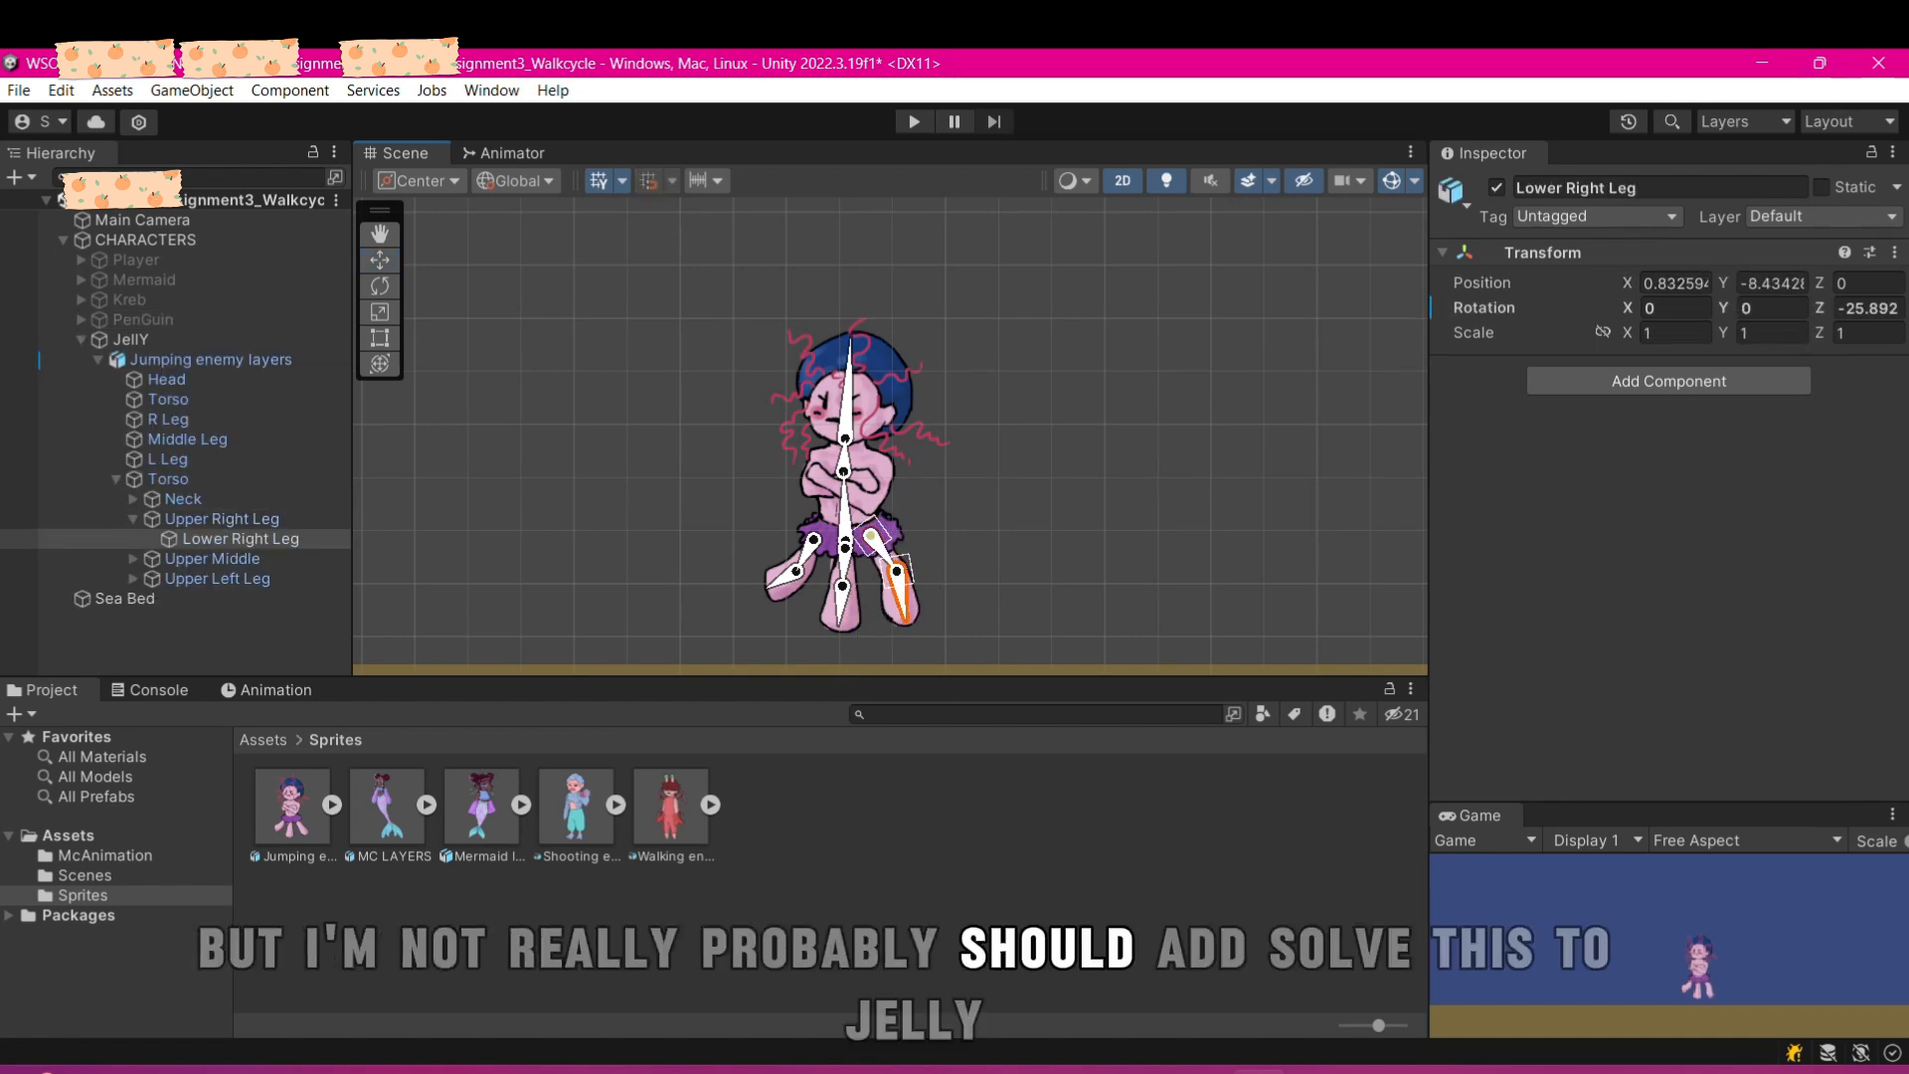
{"action": "scroll", "coordinate": [917, 564], "scroll_direction": "up", "scroll_amount": 6}
{"action": "scroll", "coordinate": [895, 581], "scroll_direction": "up", "scroll_amount": 1}
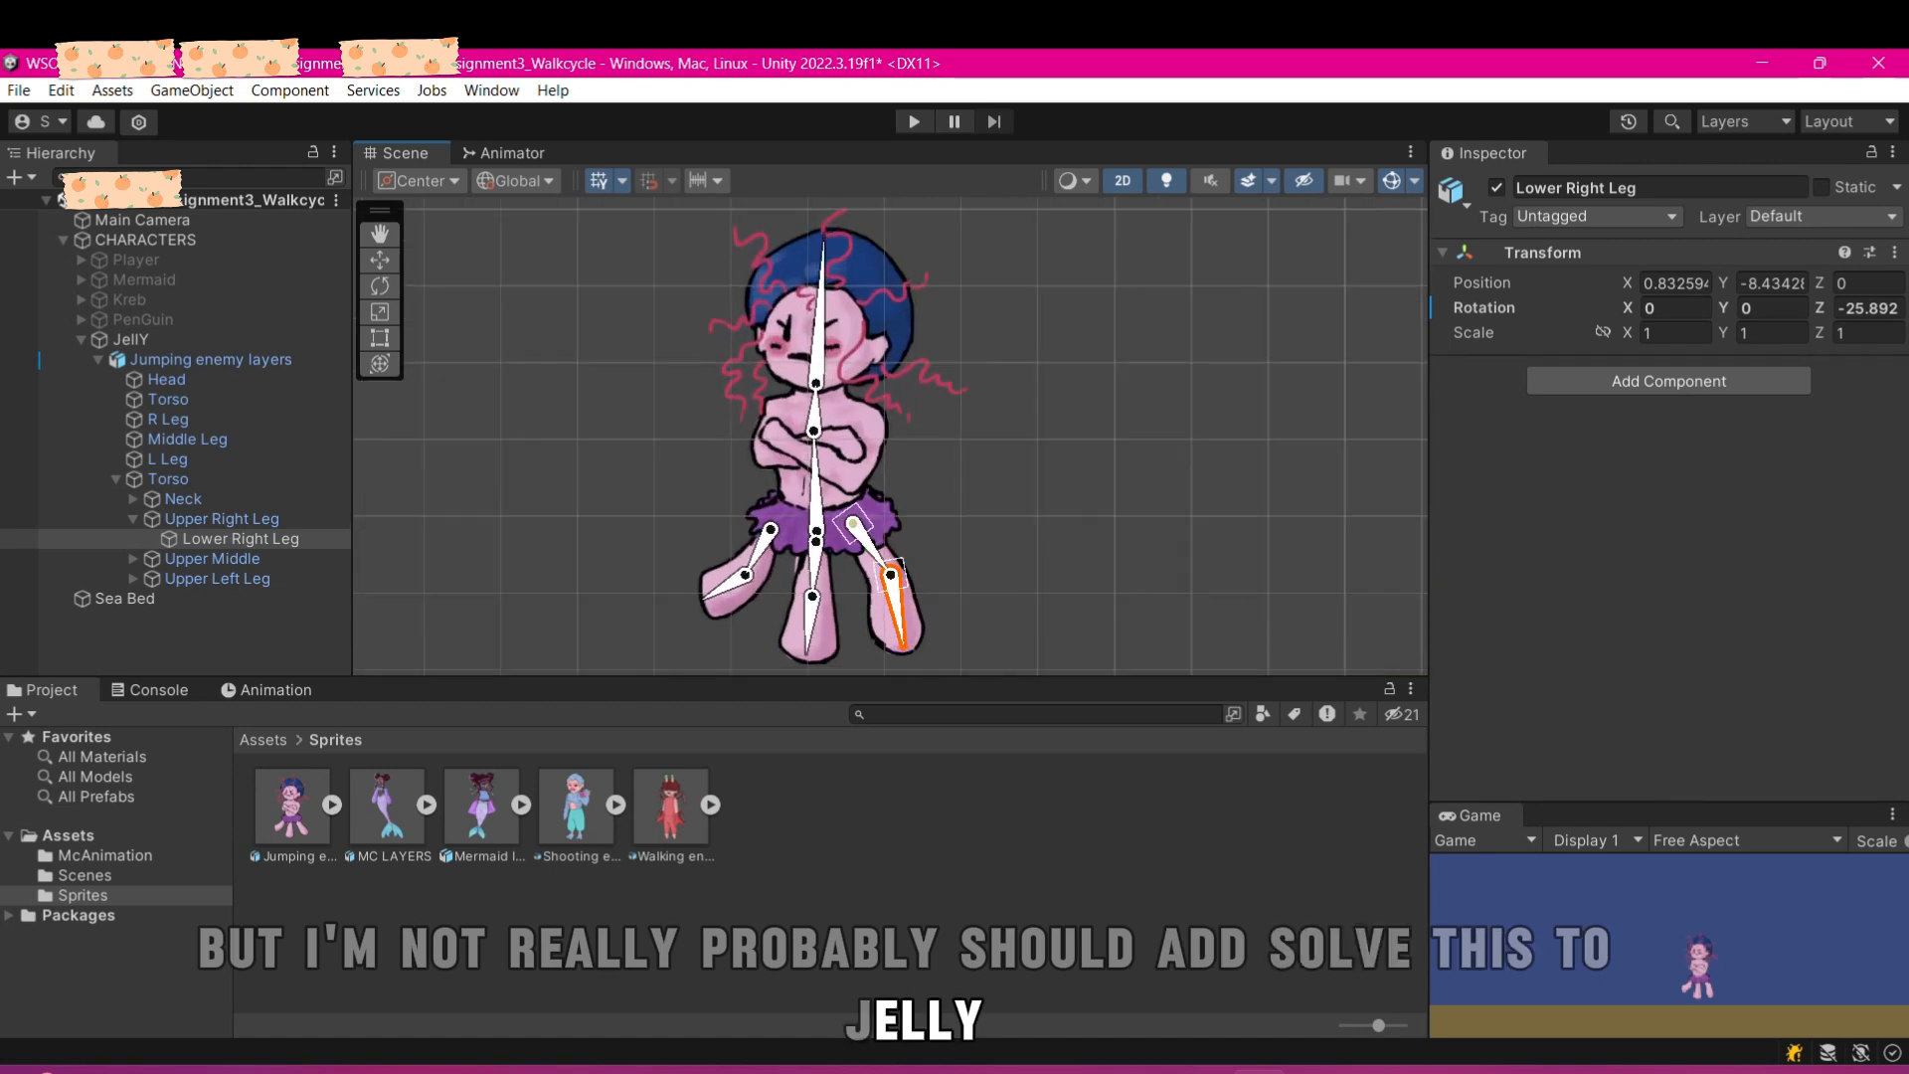
{"action": "left_click_drag", "start_coordinate": [872, 547], "coordinate": [897, 609]}
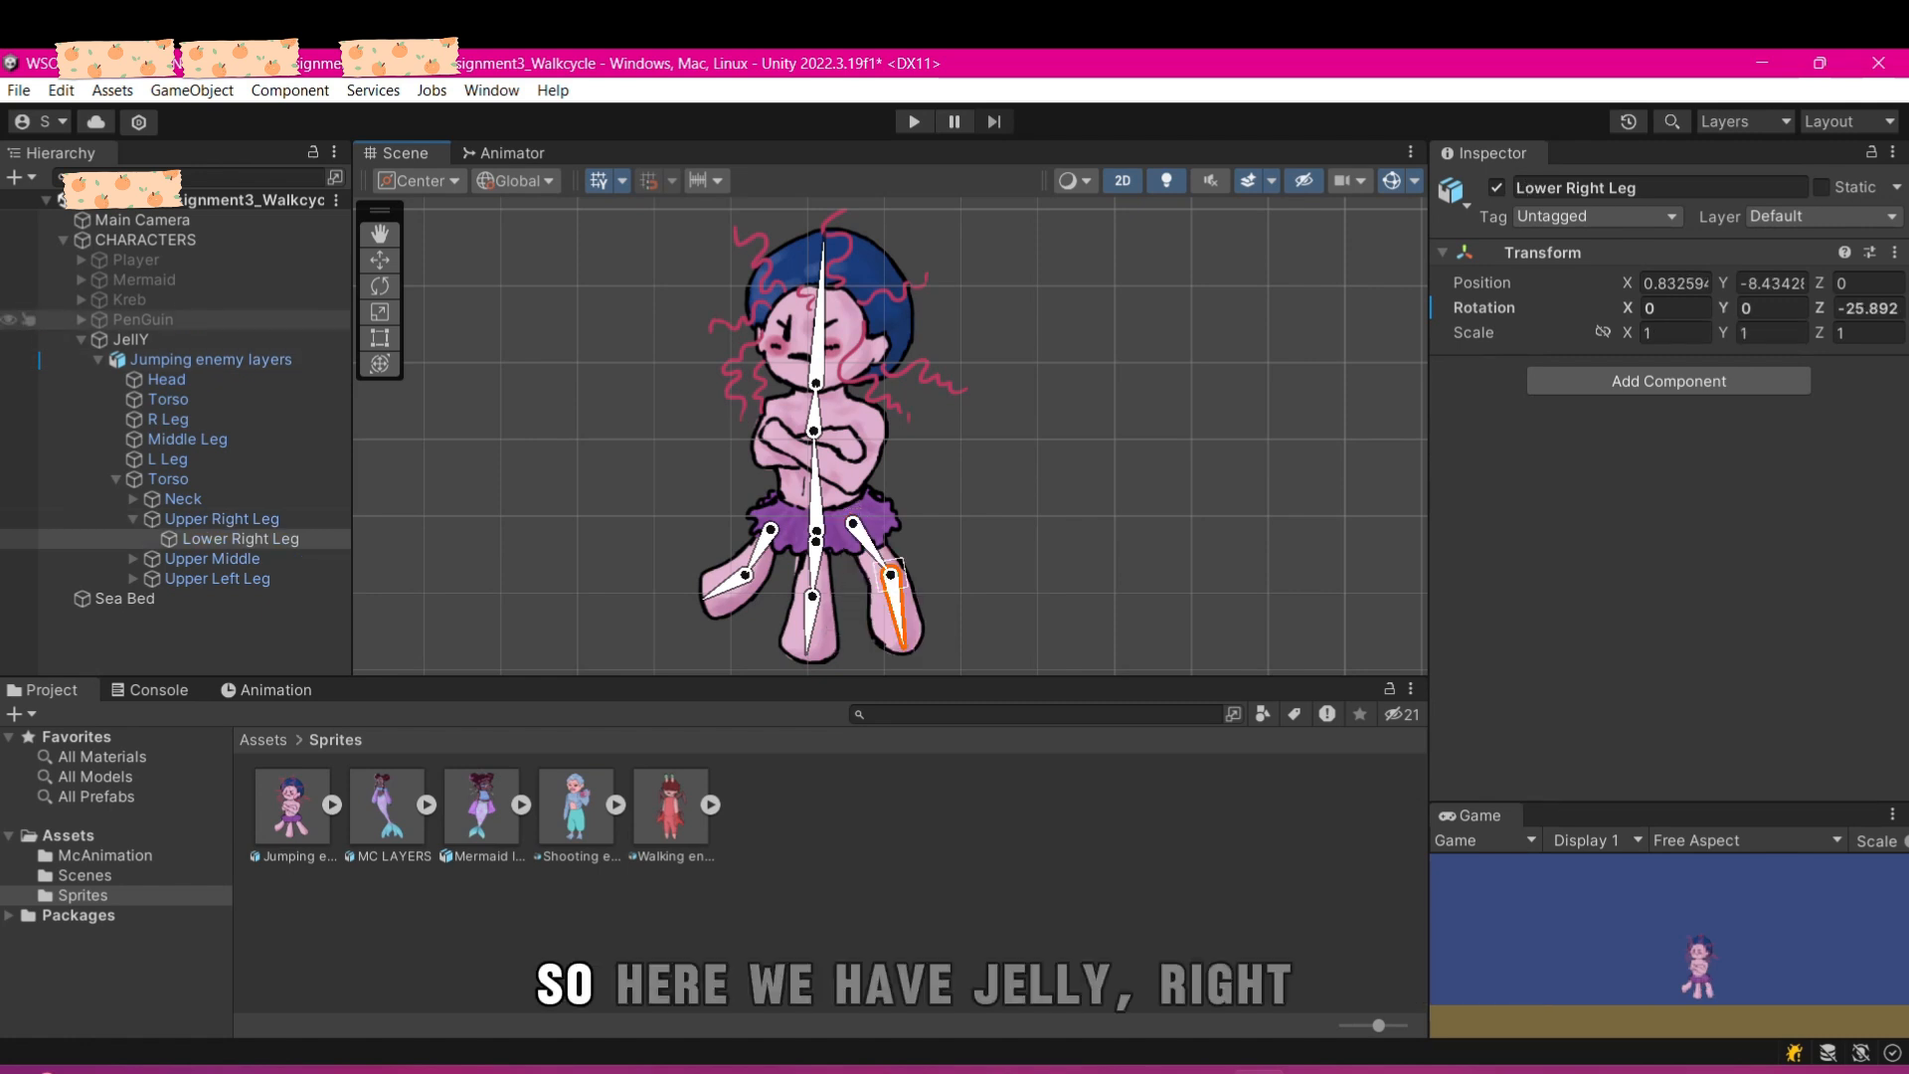
{"action": "scroll", "coordinate": [946, 605], "scroll_direction": "down", "scroll_amount": 2}
{"action": "key", "text": "ctrl+z"}
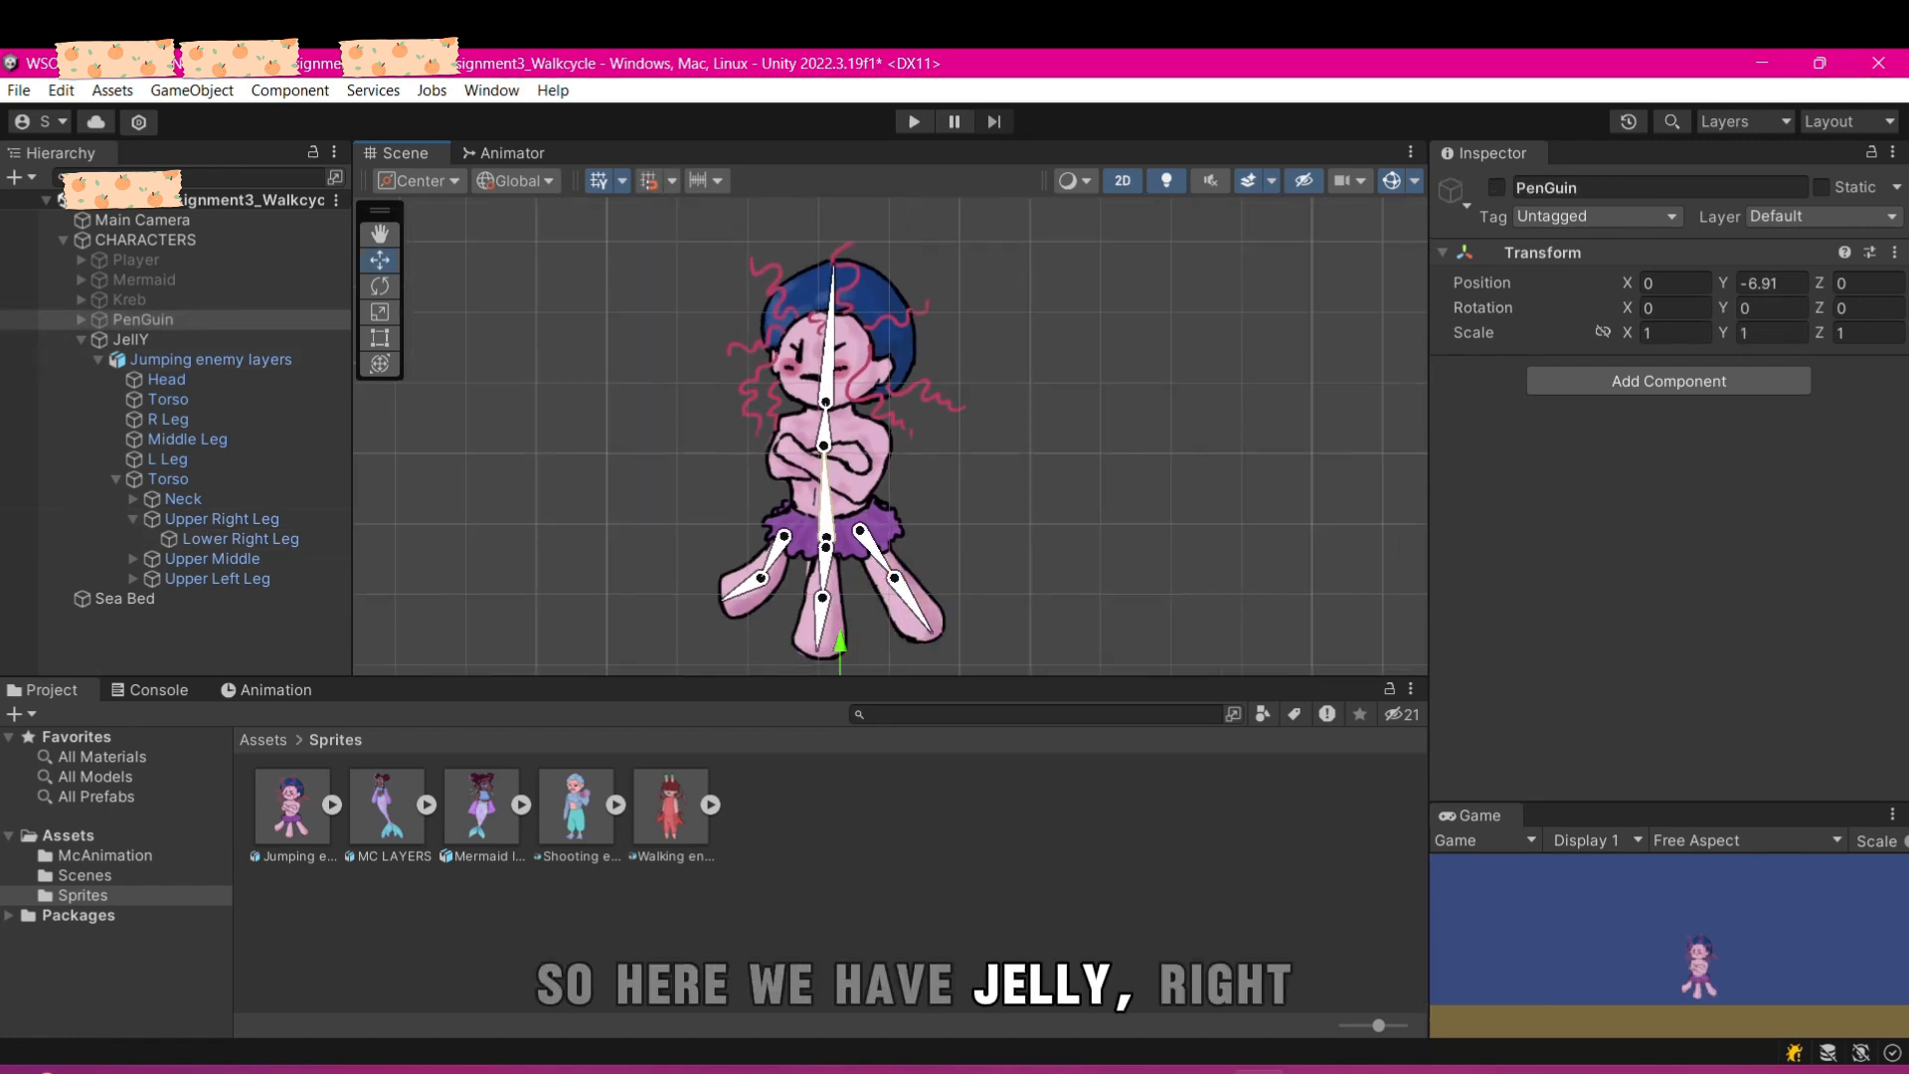
- Create an empty child object under Jumping enemy layers and name it Right Leg Solver
{"action": "scroll", "coordinate": [895, 396], "scroll_direction": "down", "scroll_amount": 1}
{"action": "scroll", "coordinate": [895, 396], "scroll_direction": "down", "scroll_amount": 1}
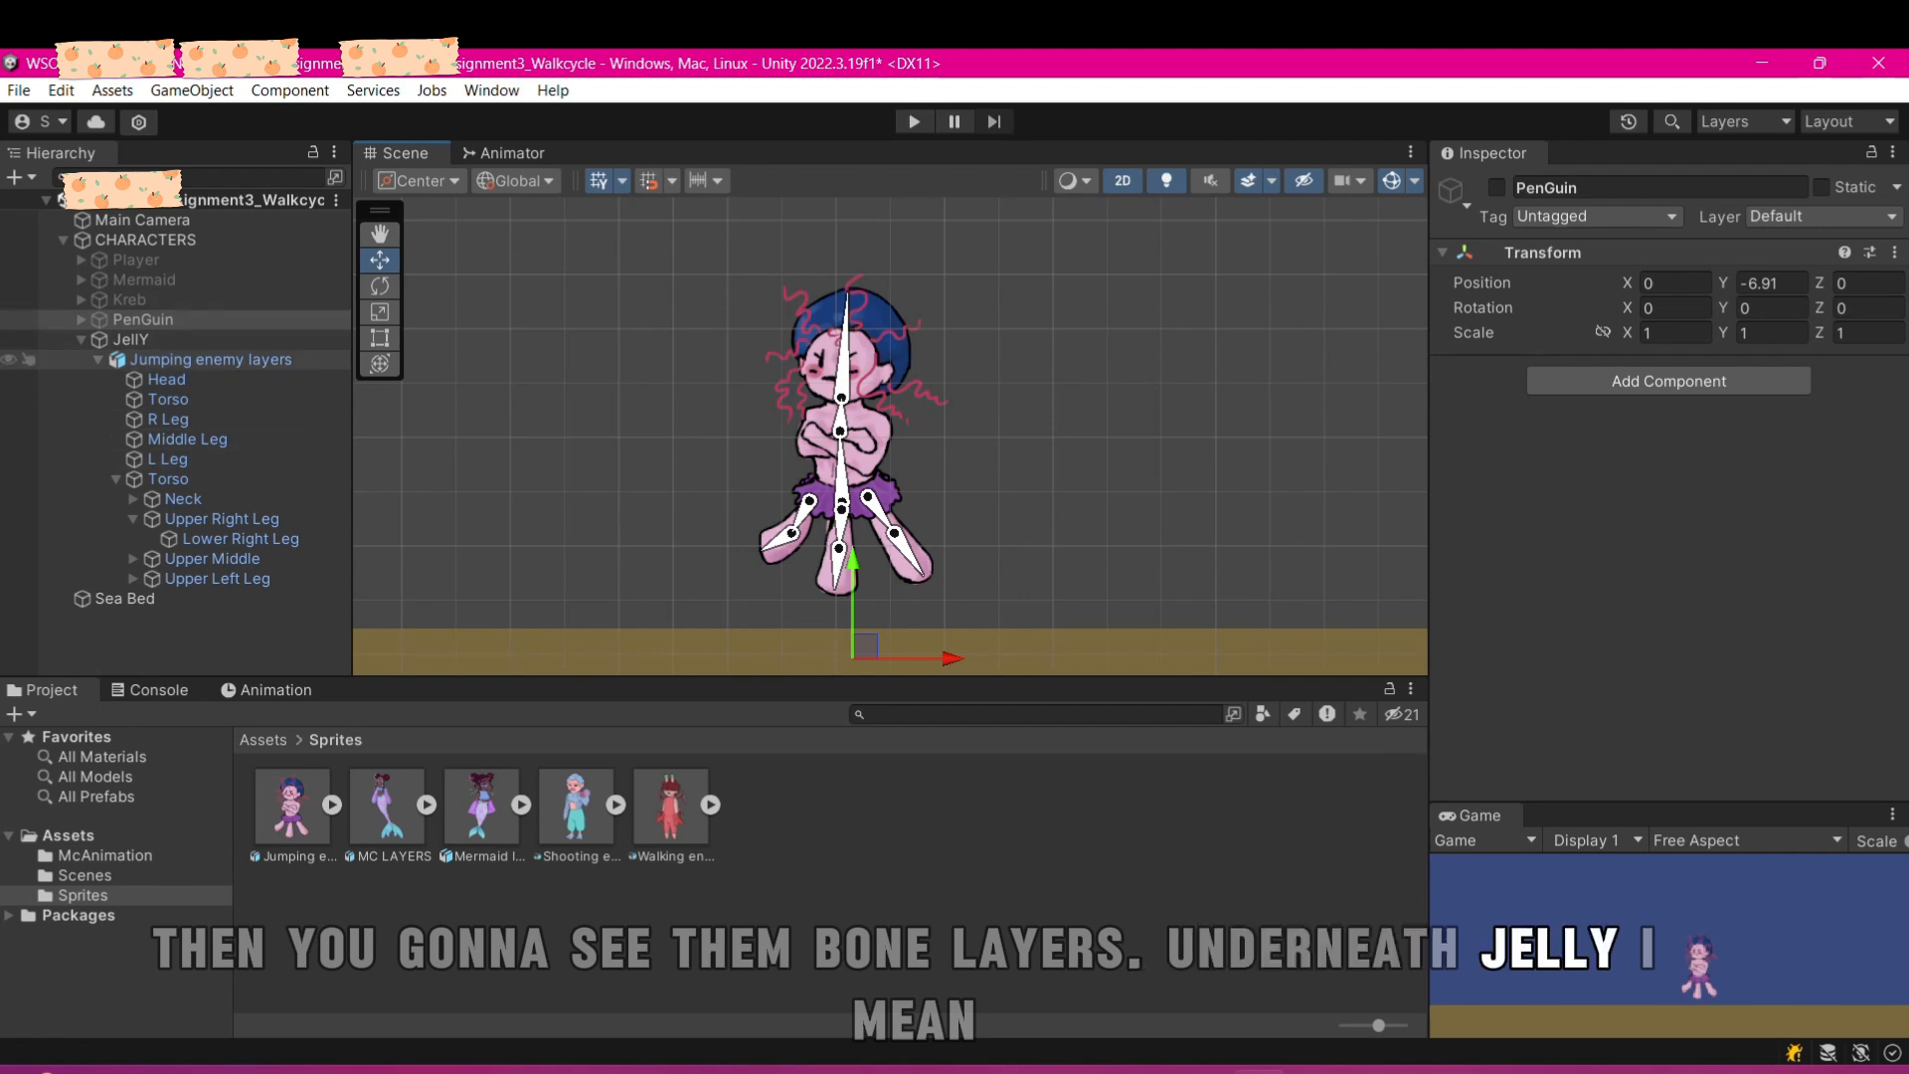
{"action": "right_click", "coordinate": [174, 359]}
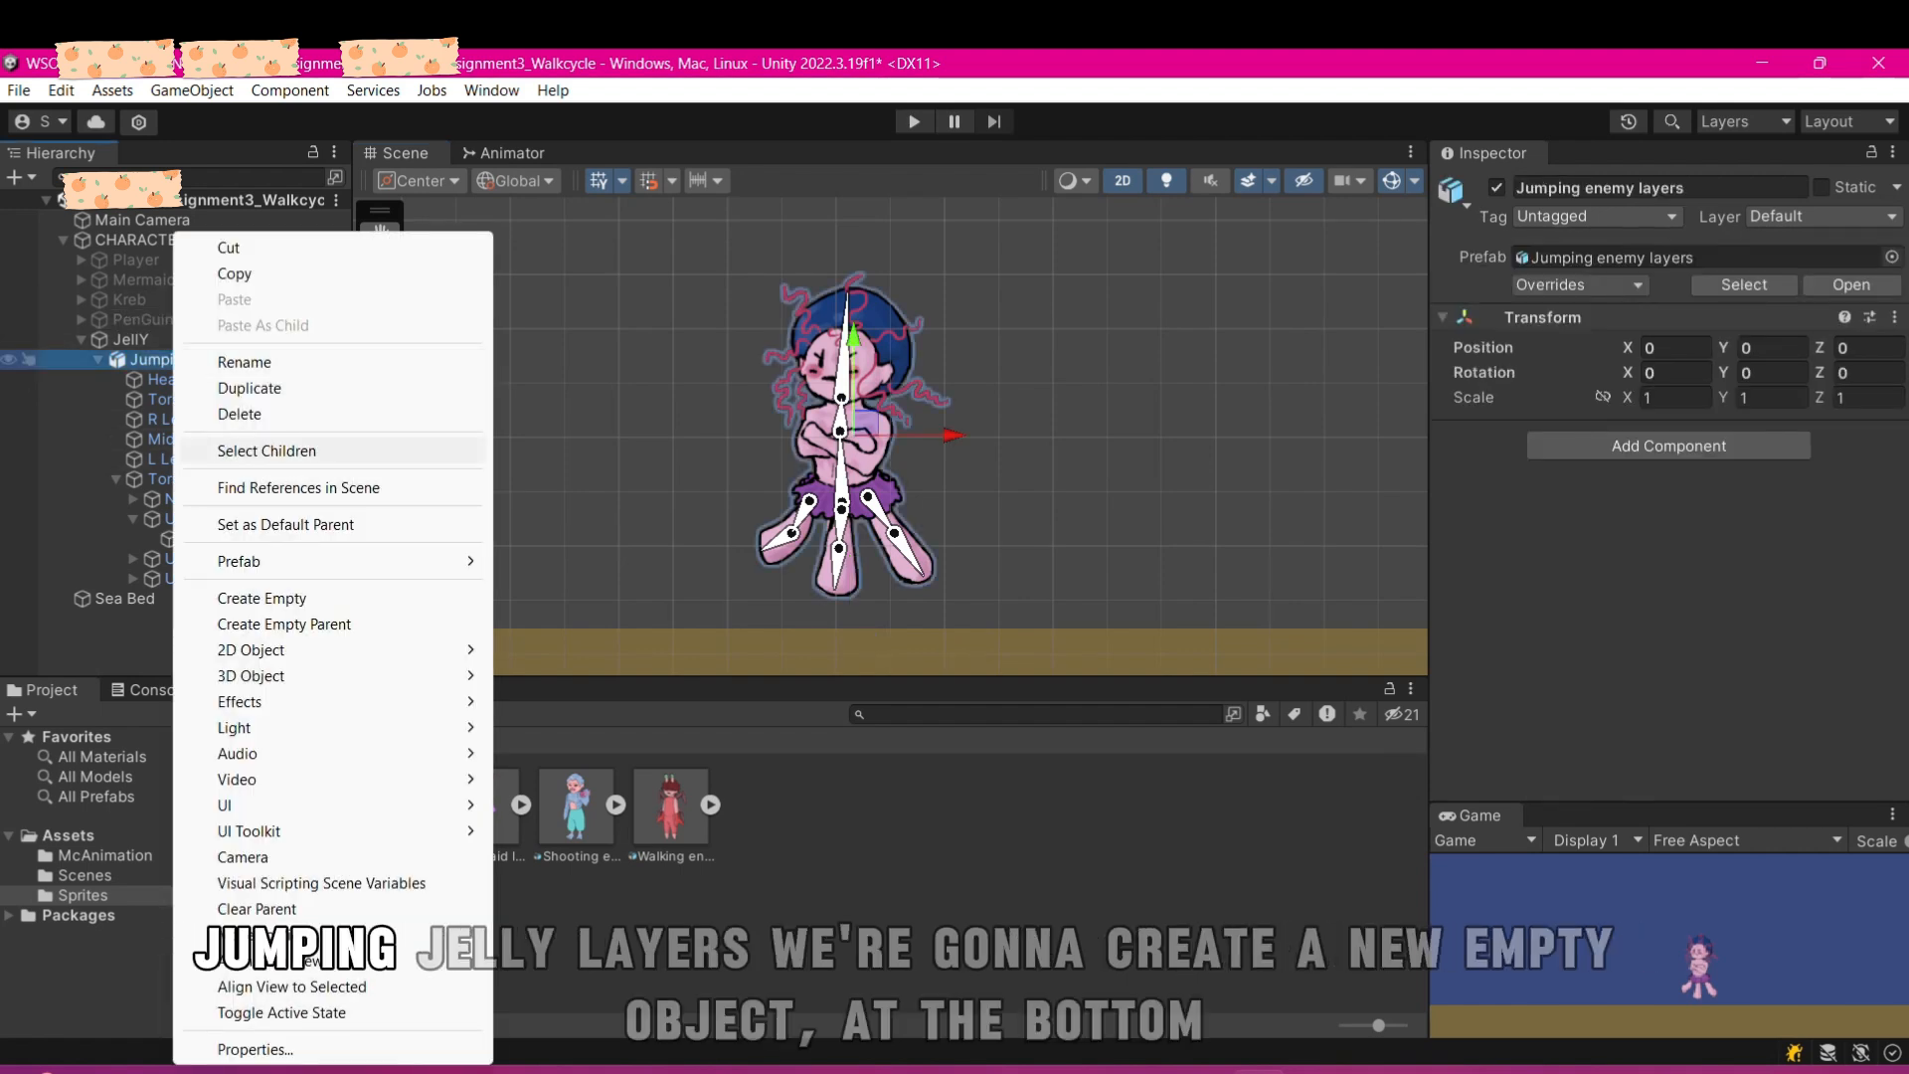
{"action": "left_click", "coordinate": [264, 597]}
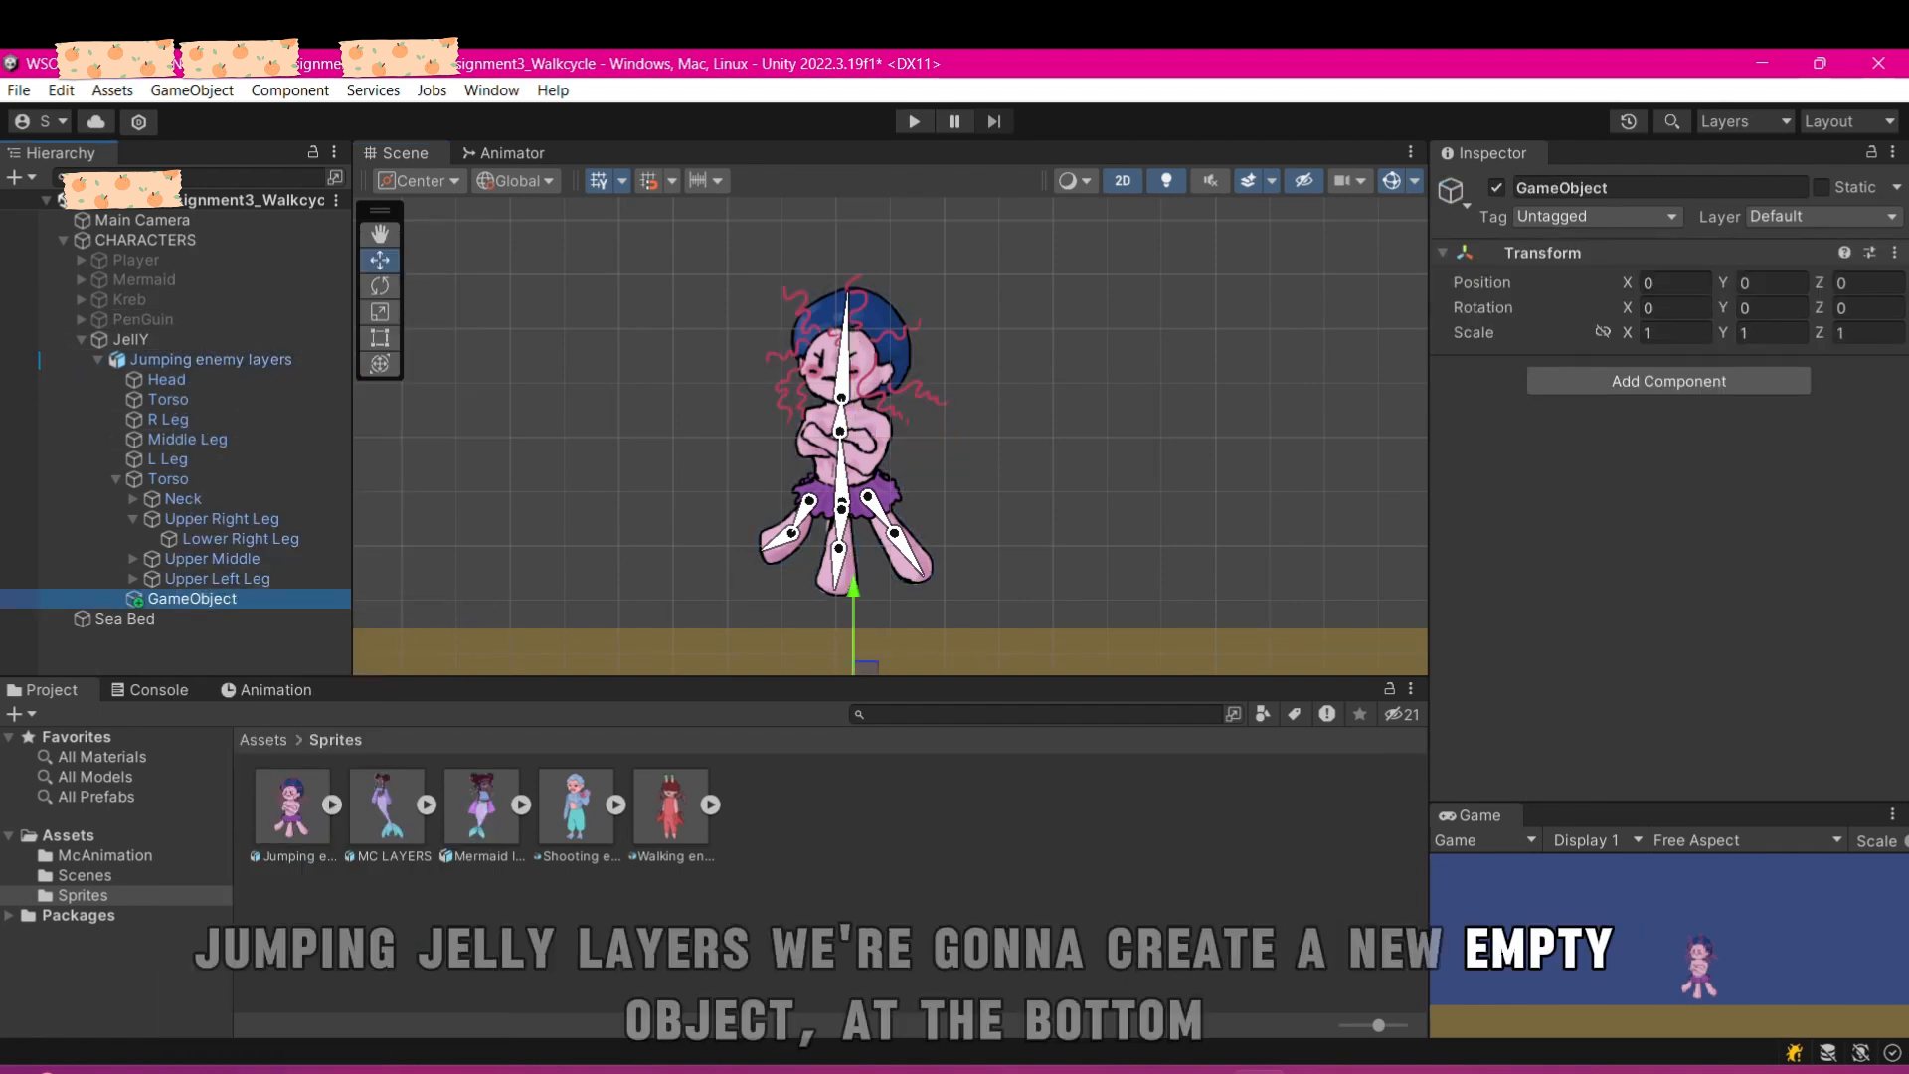
{"action": "key", "text": "f"}
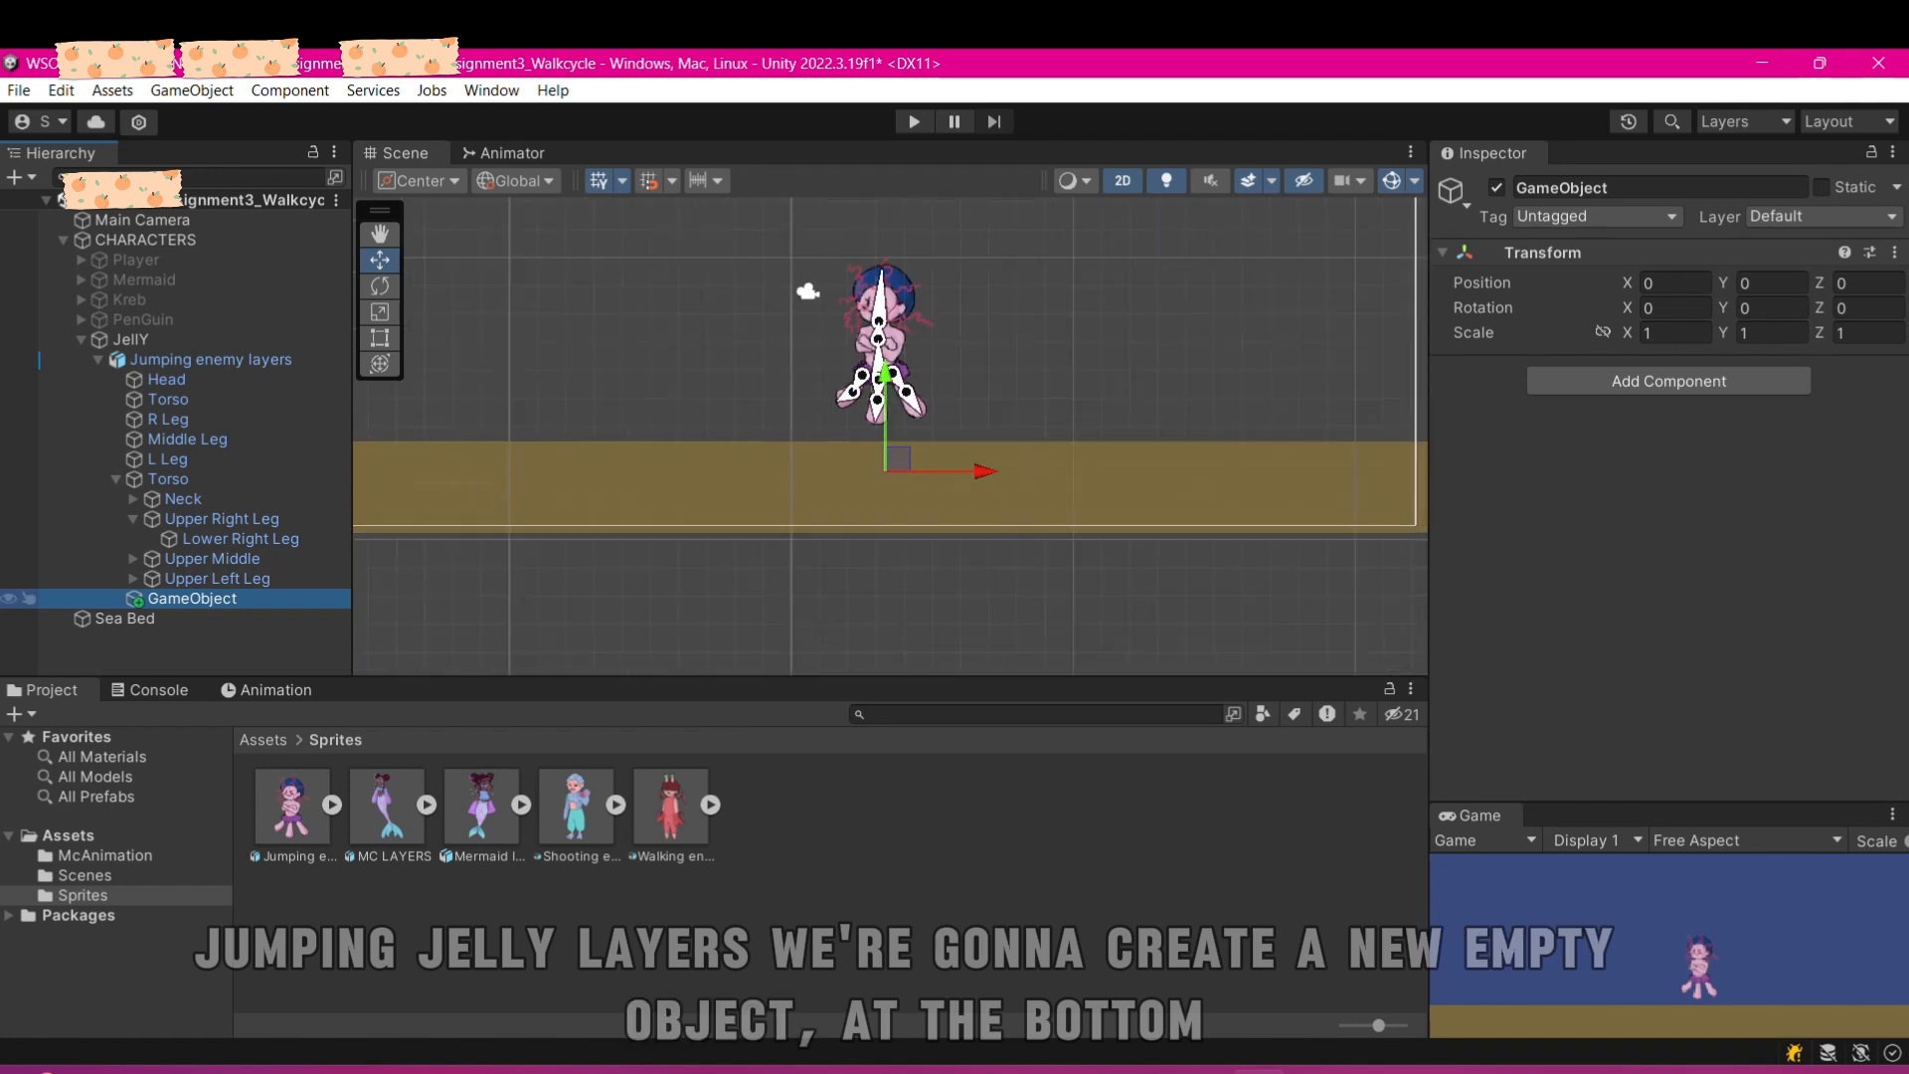
{"action": "scroll", "coordinate": [945, 348], "scroll_direction": "up", "scroll_amount": 12}
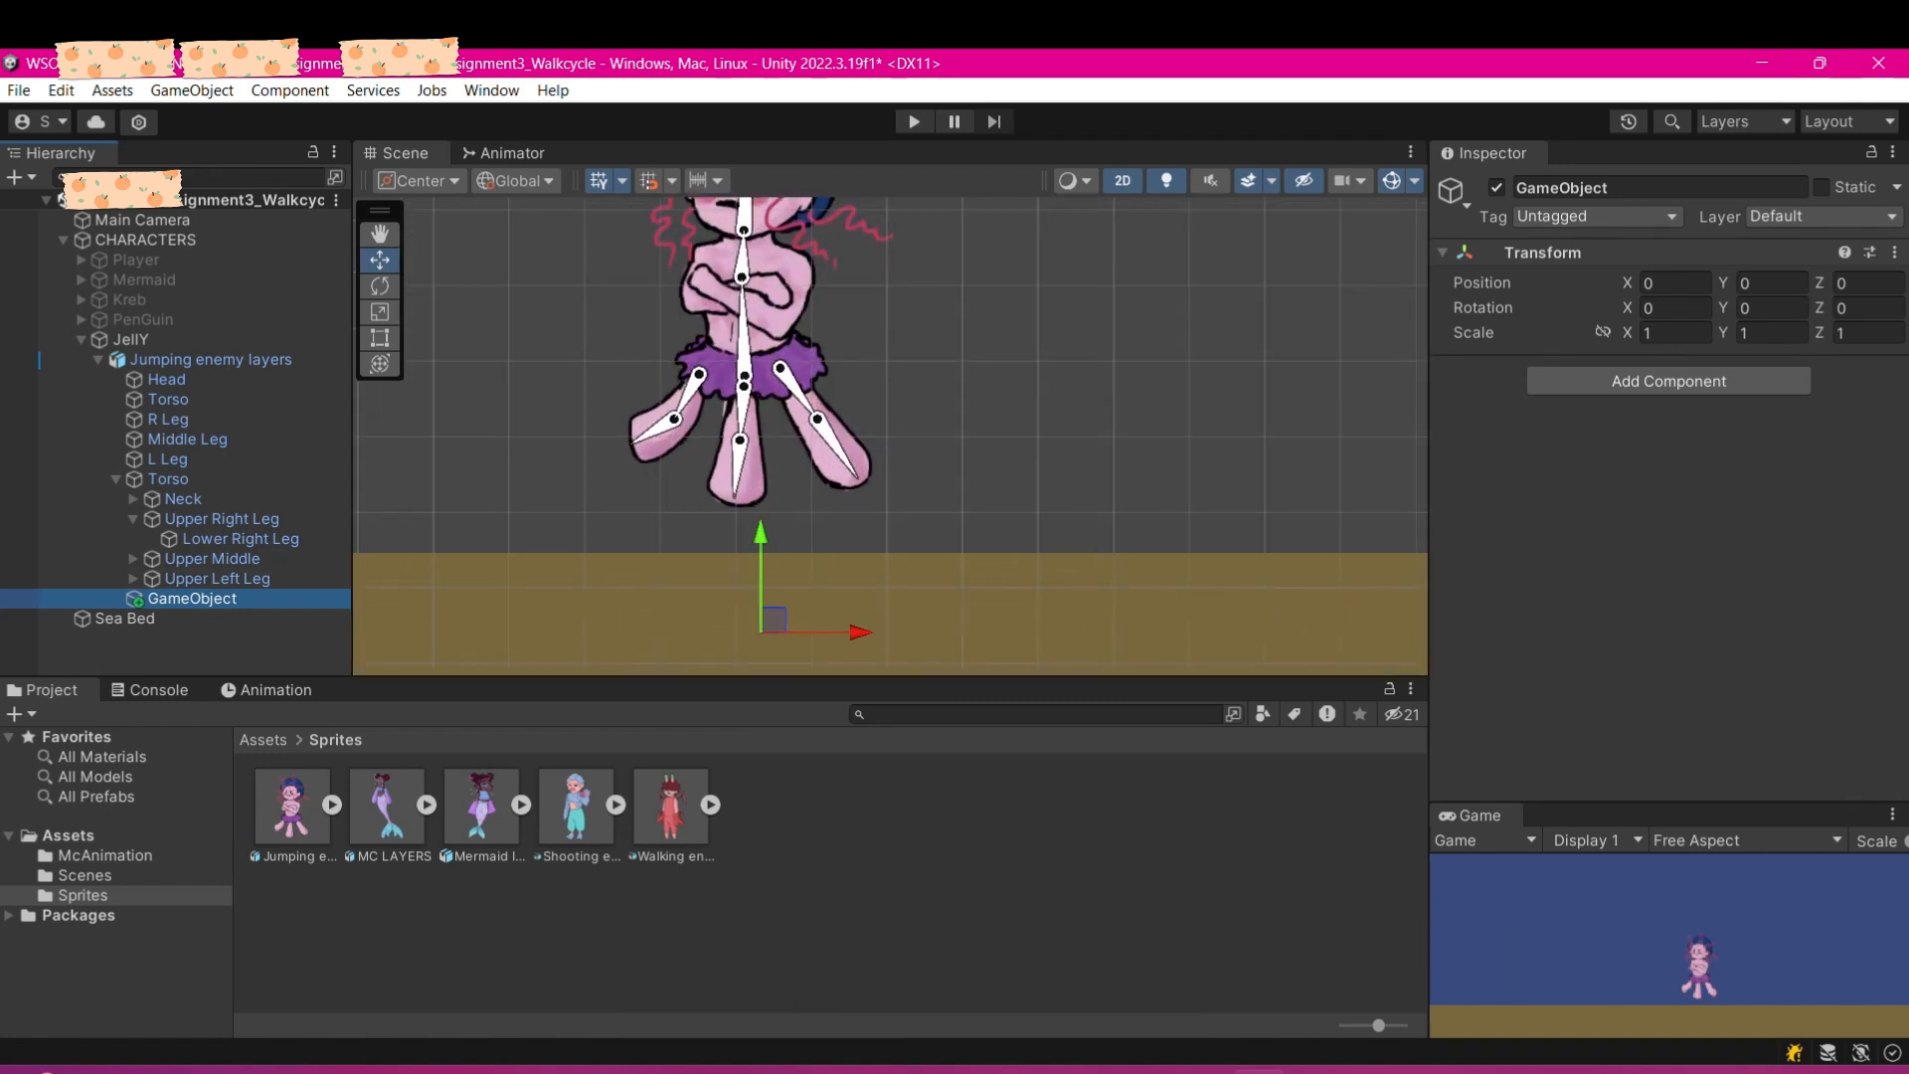
{"action": "right_click", "coordinate": [248, 597]}
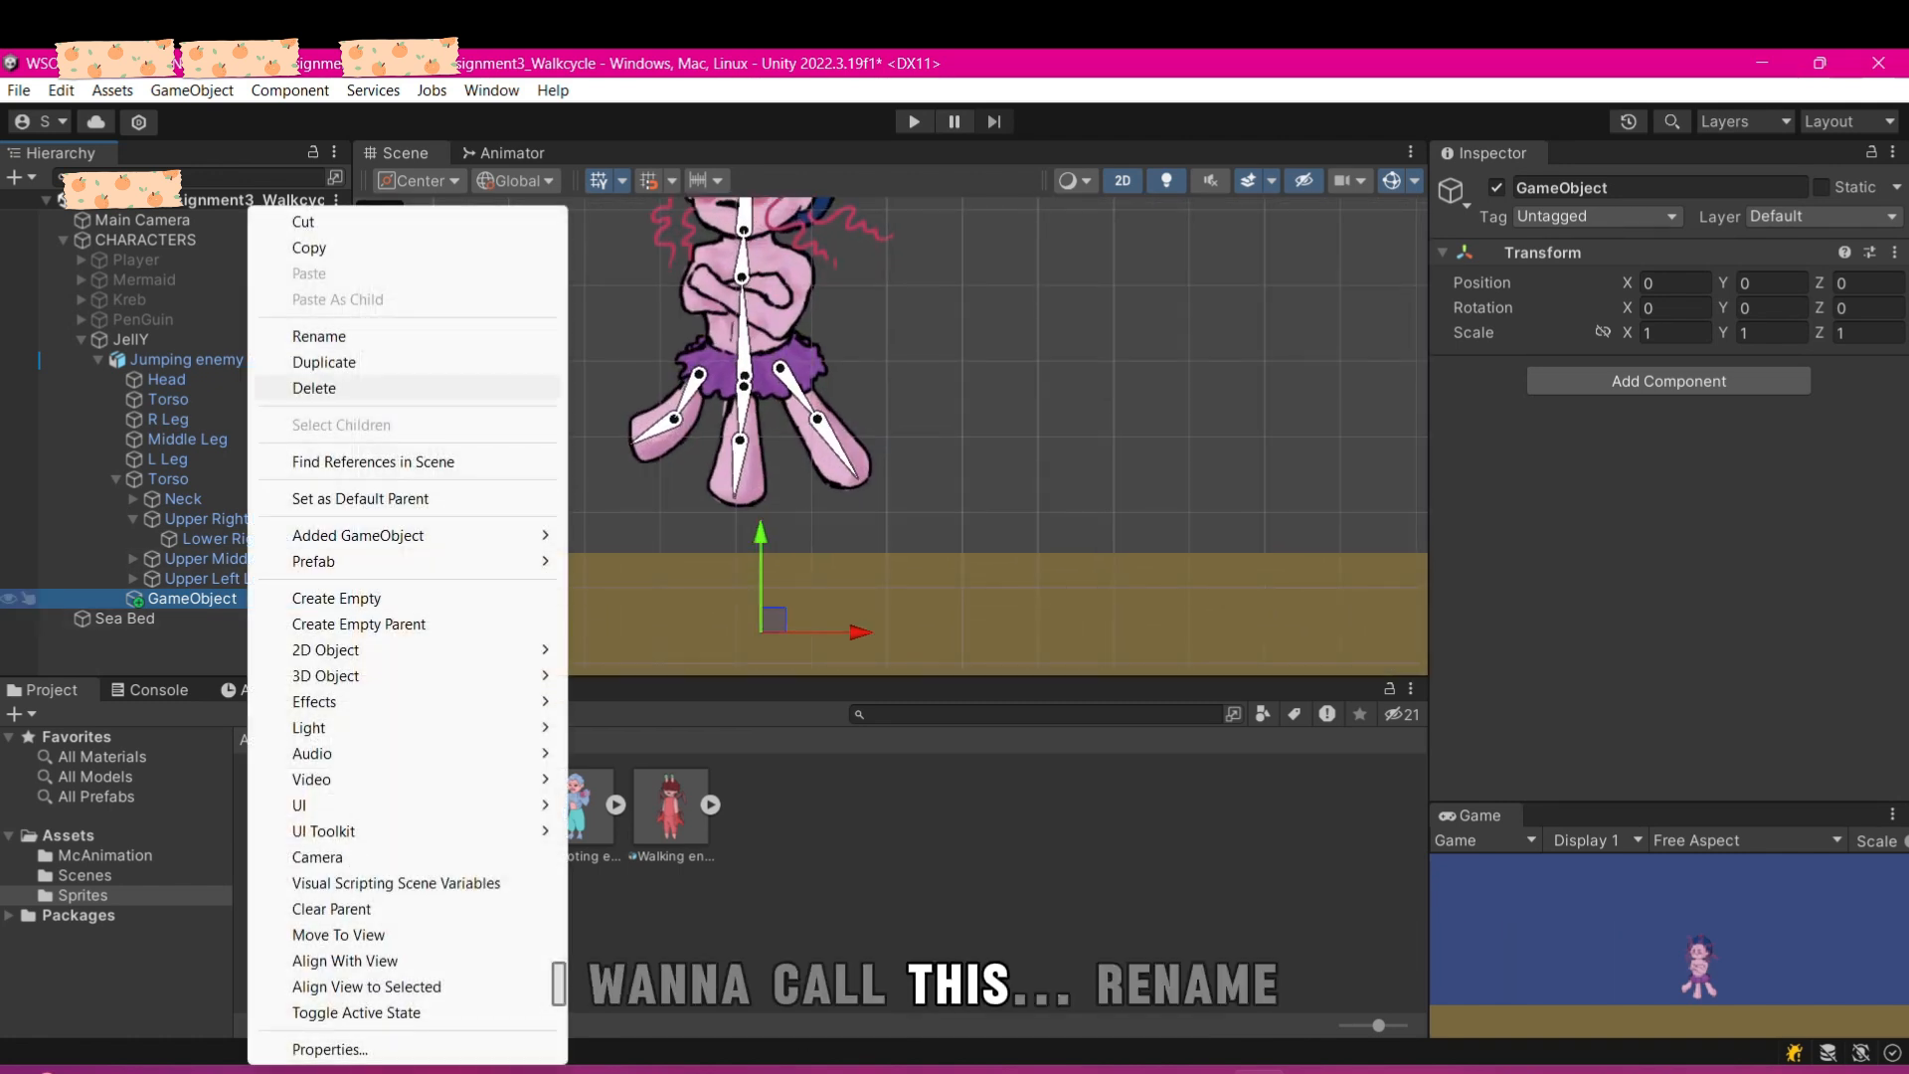
{"action": "left_click", "coordinate": [318, 336]}
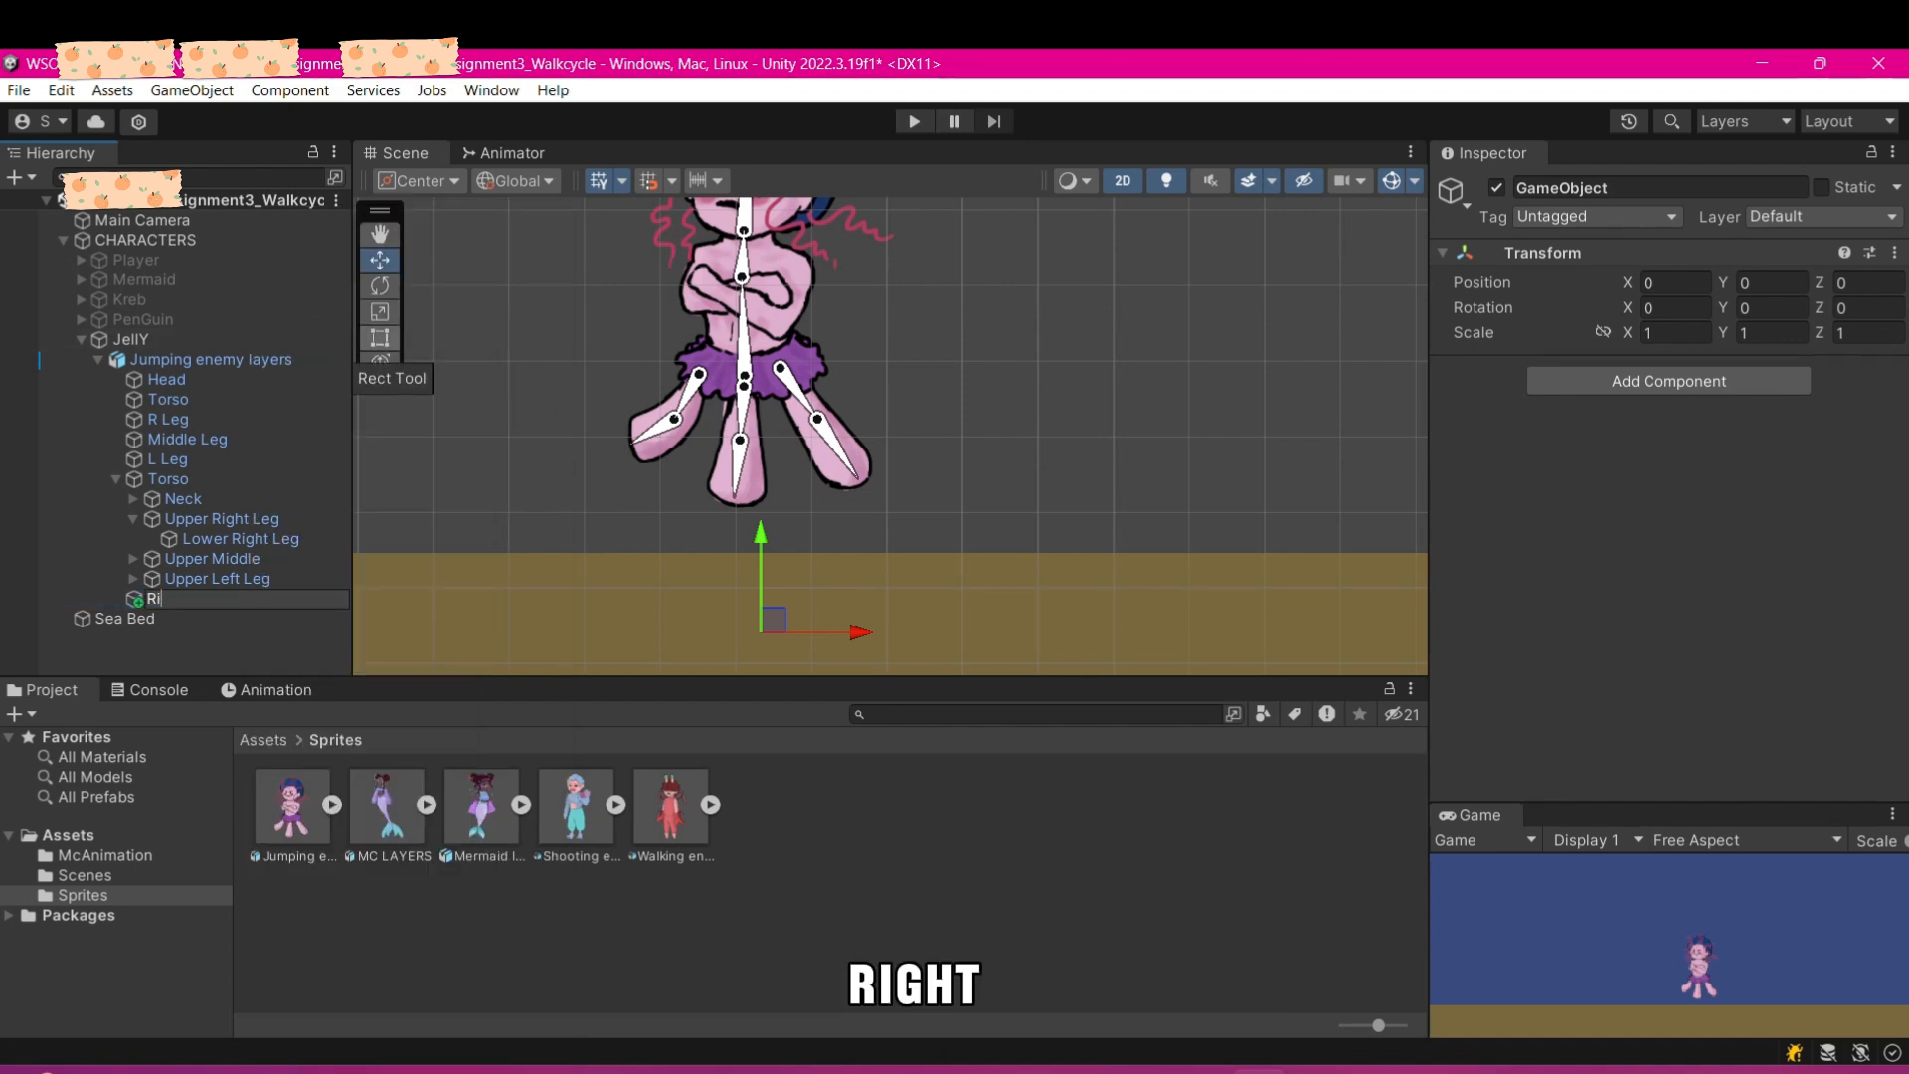
{"action": "type", "text": "Right Le"}
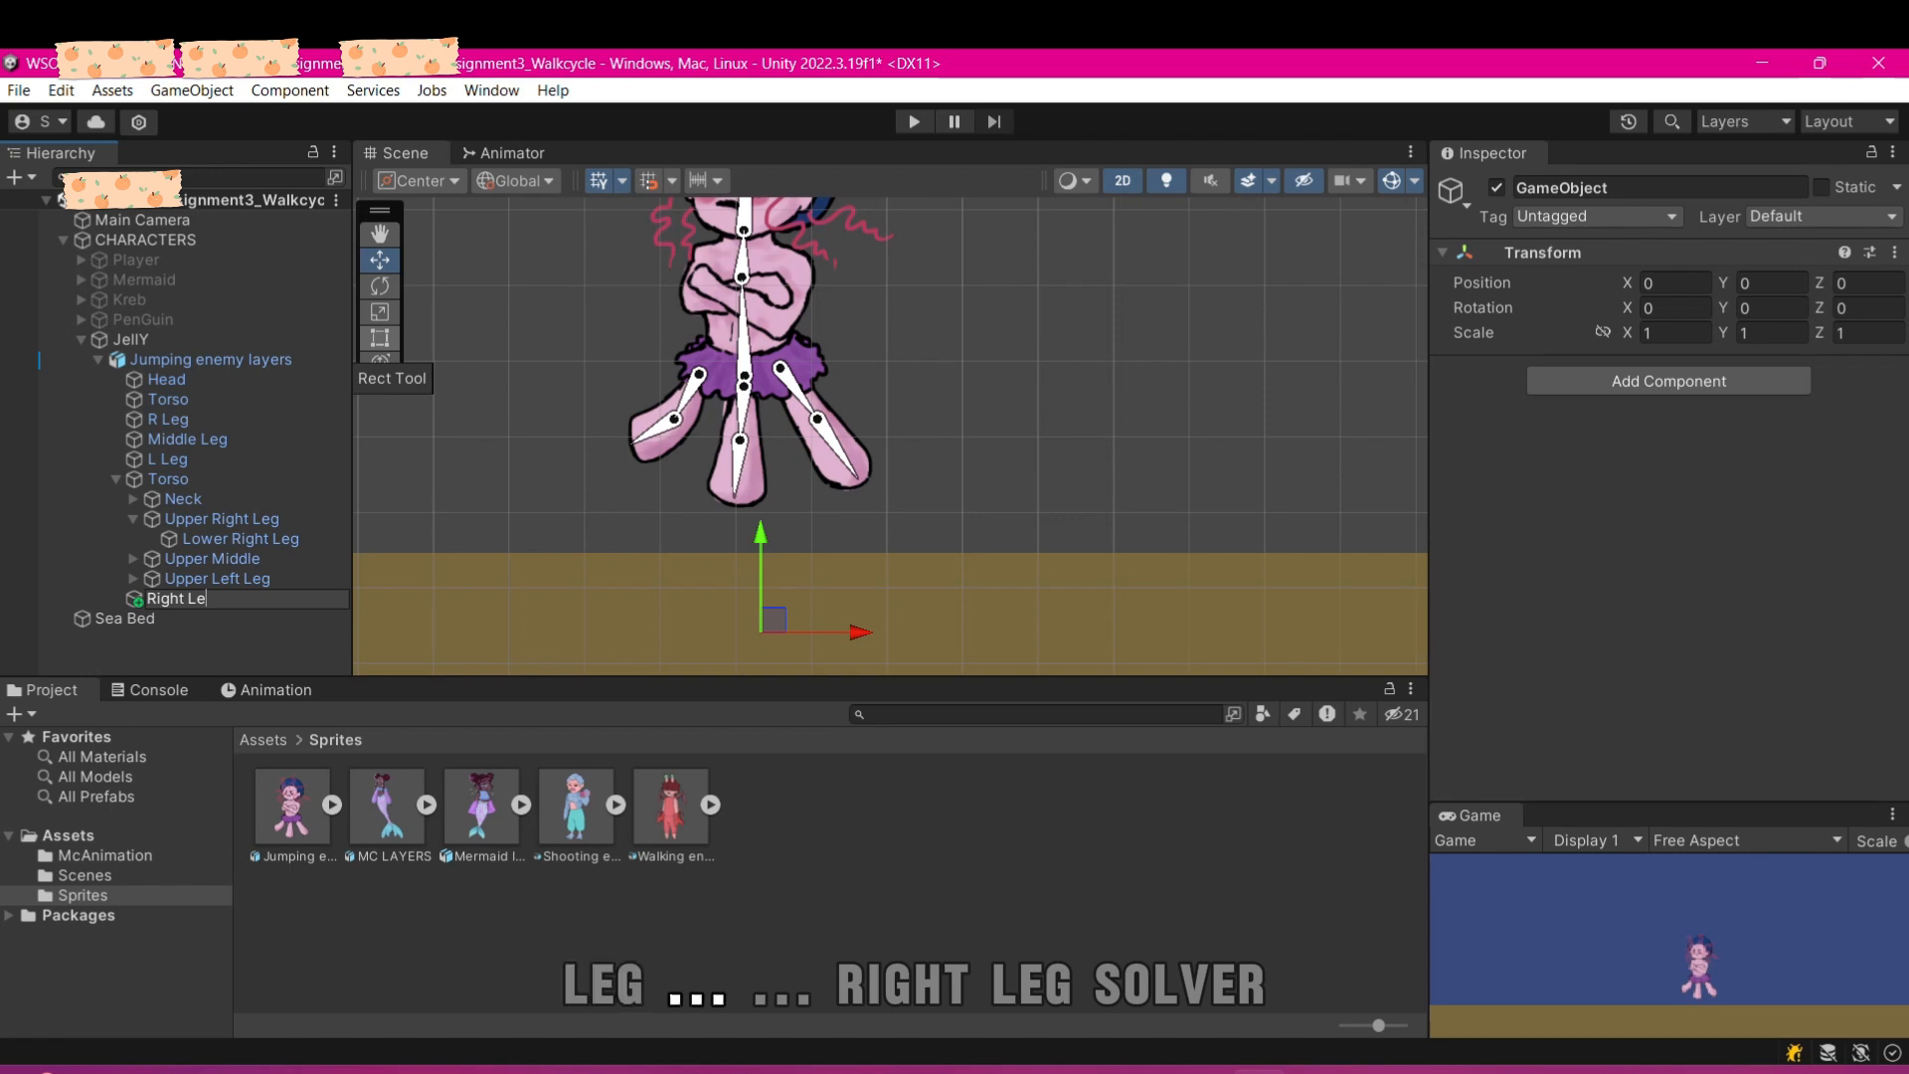
{"action": "type", "text": "g "}
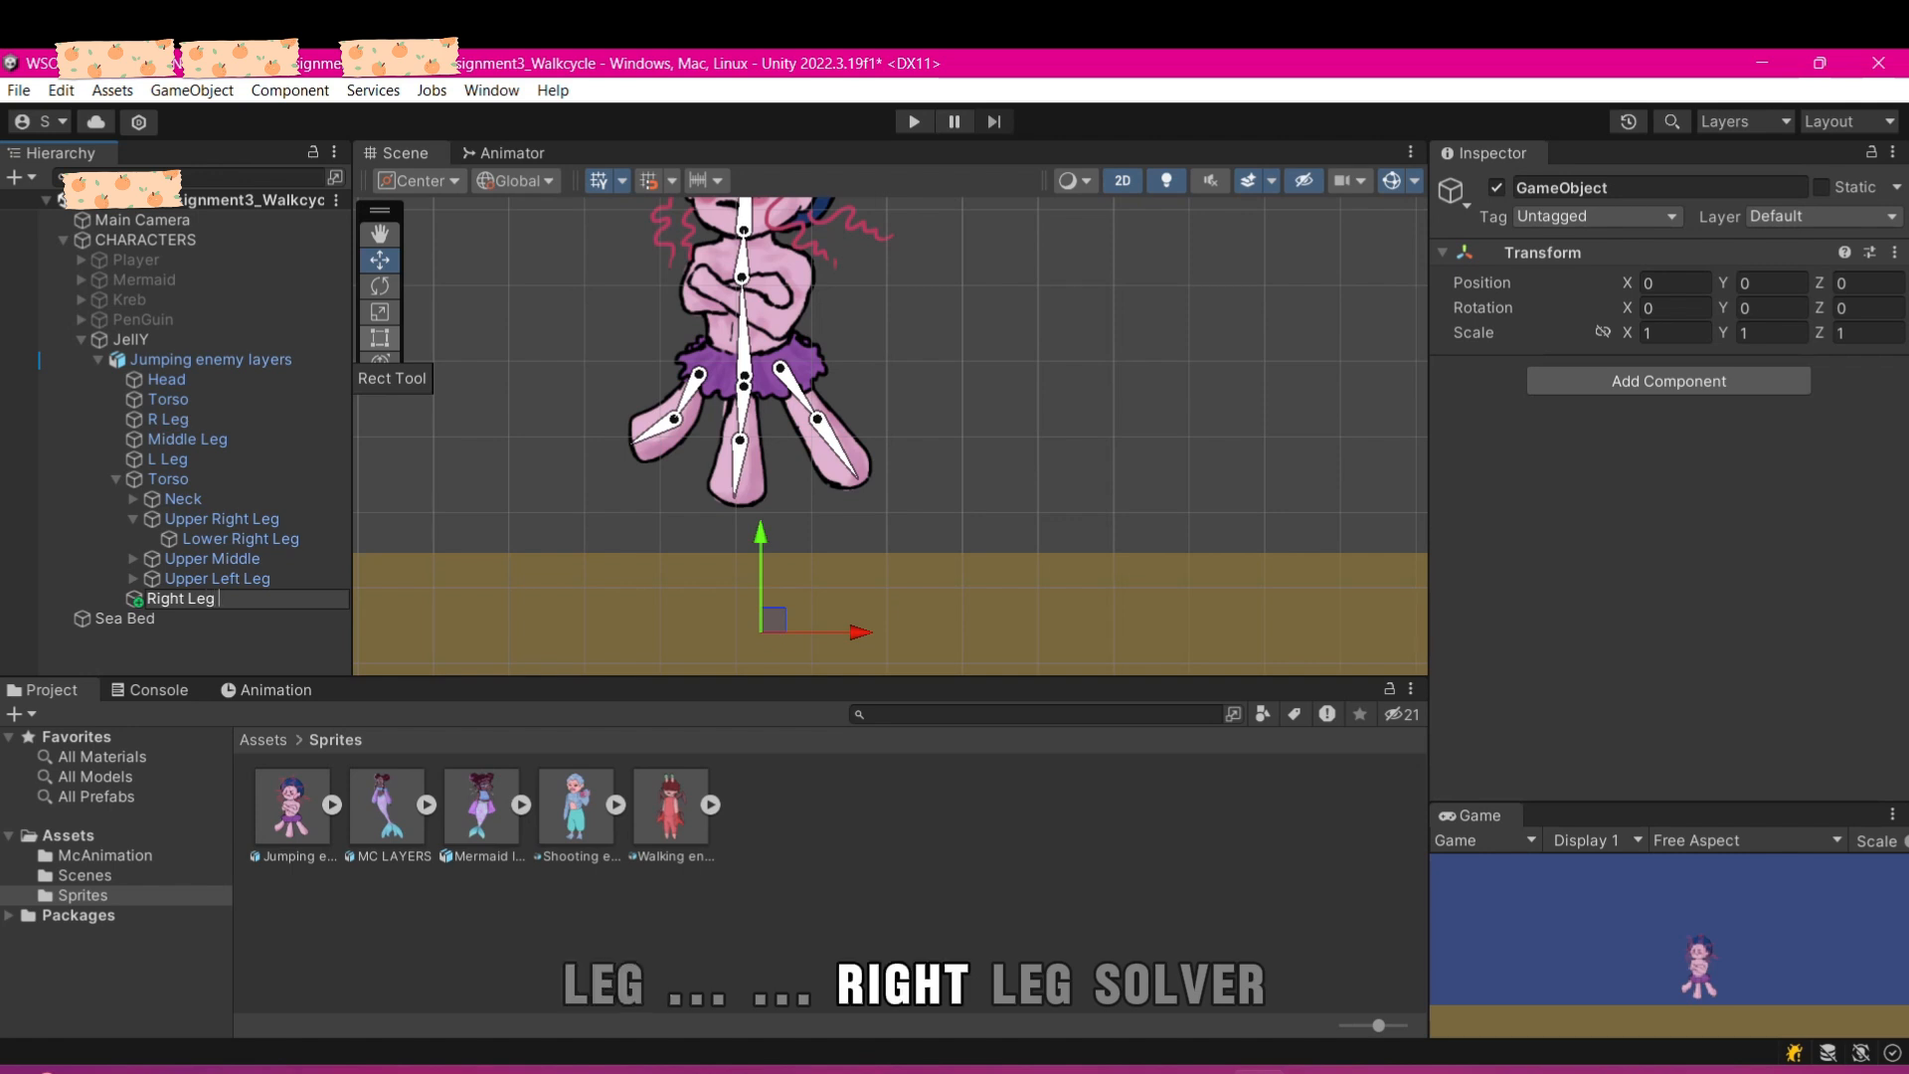
{"action": "type", "text": "Solver"}
{"action": "key", "text": "Return"}
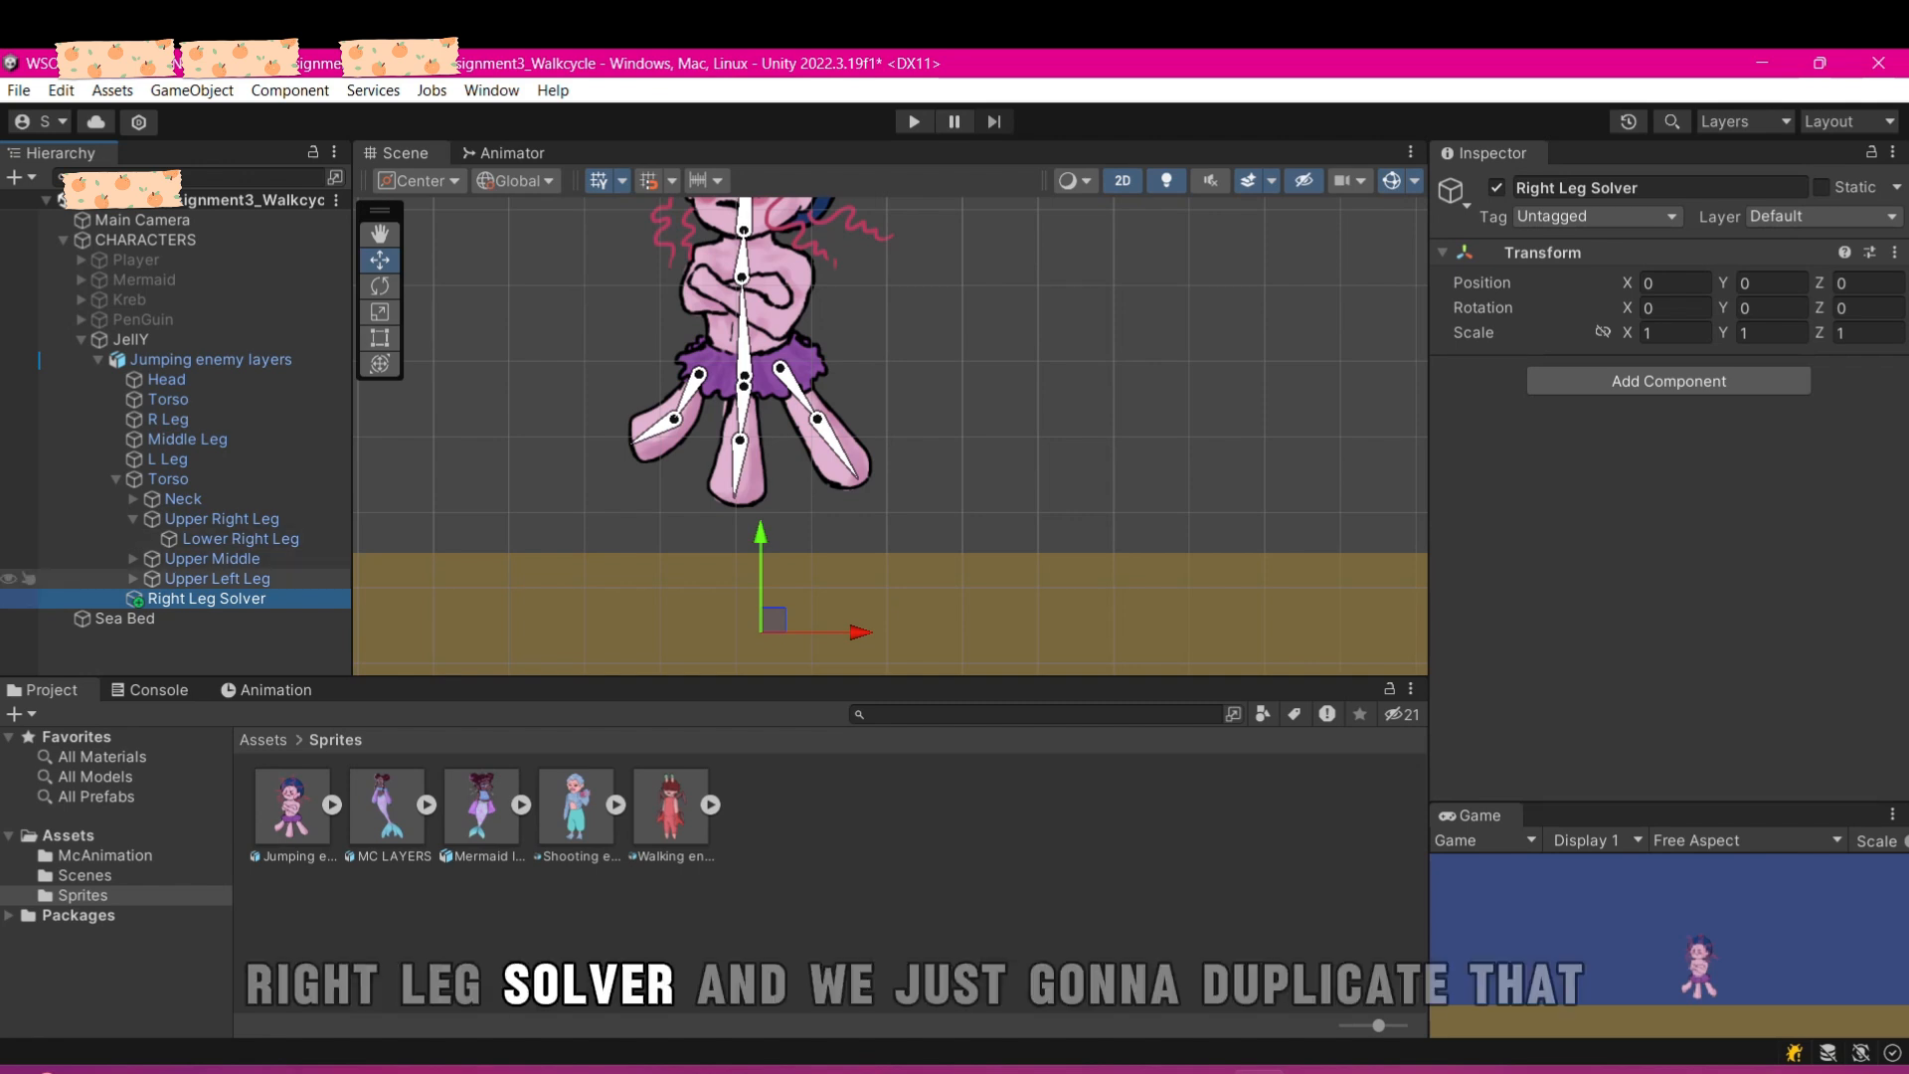
- Duplicate Right Leg Solver twice and move the original to the tip of the right leg at X 1.22, Y 1.65
{"action": "key", "text": "ctrl+d"}
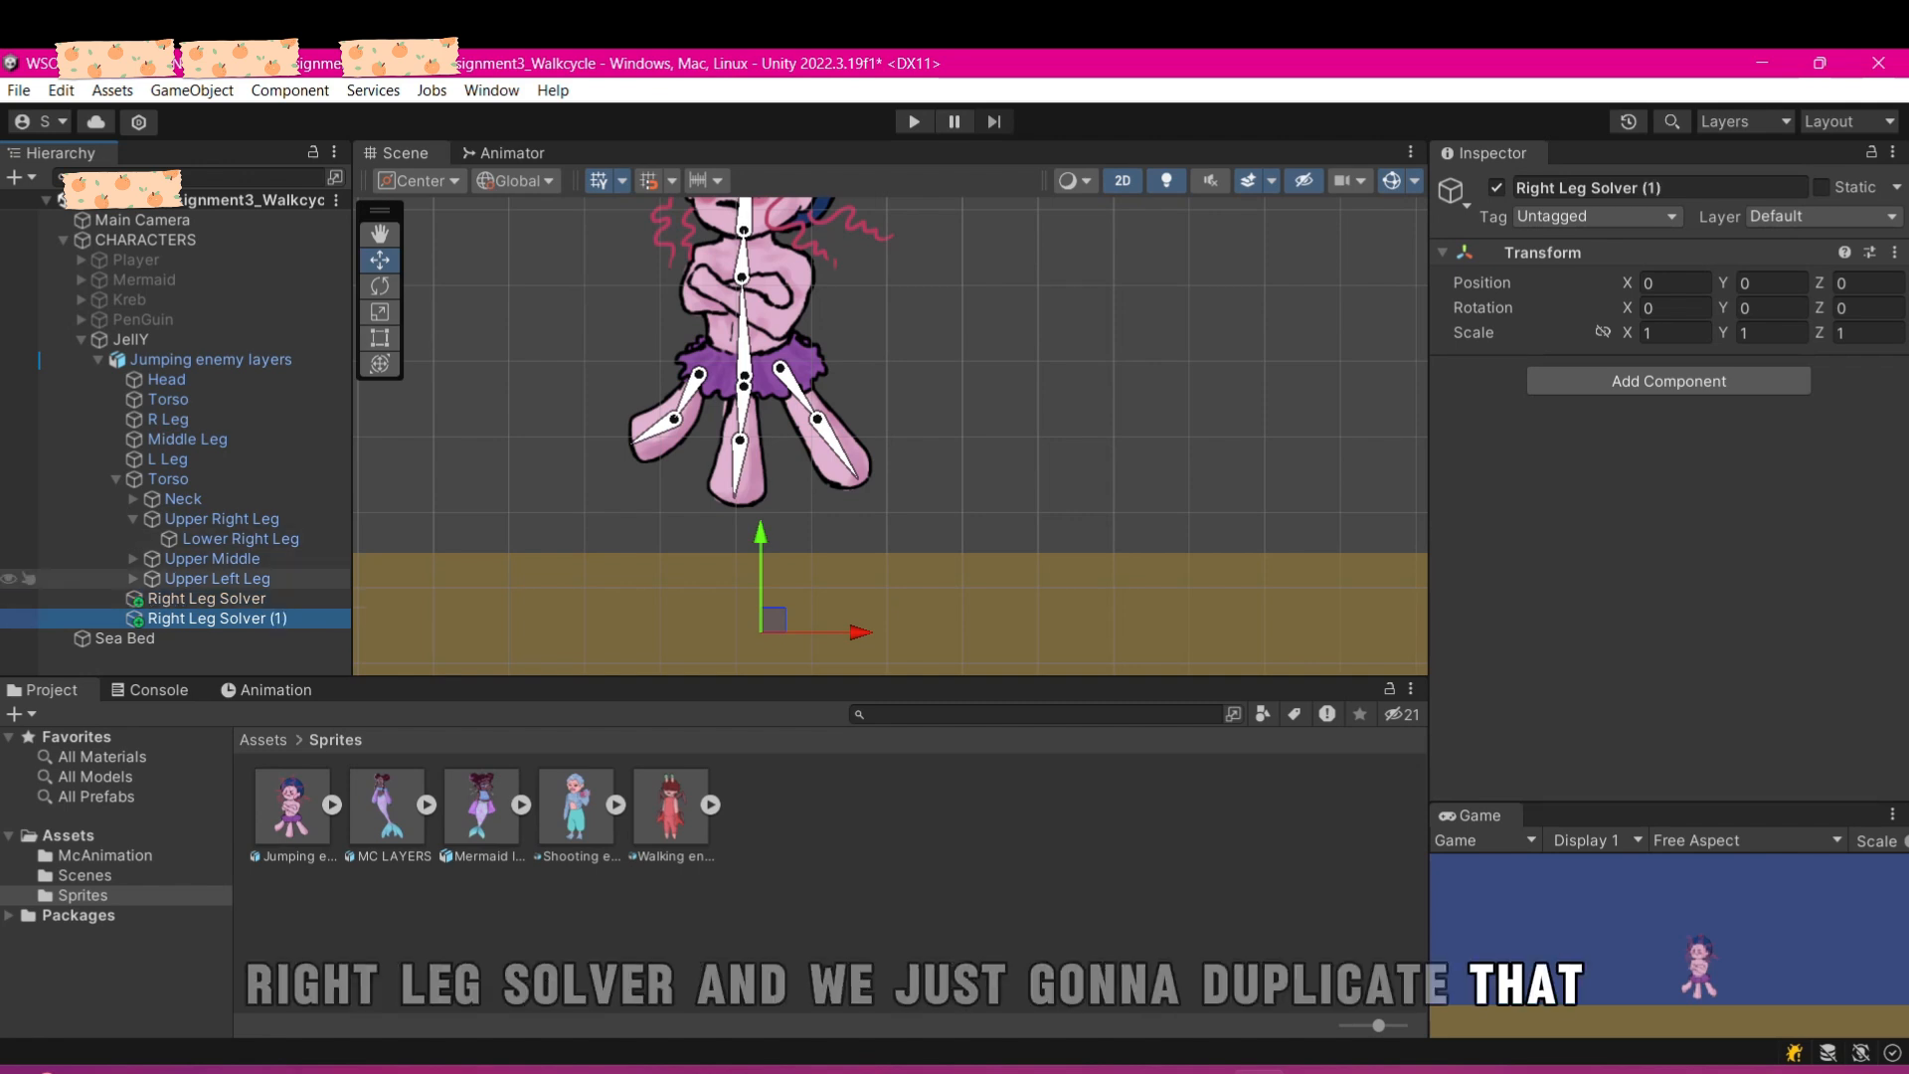
{"action": "key", "text": "ctrl+d"}
{"action": "left_click", "coordinate": [207, 599]}
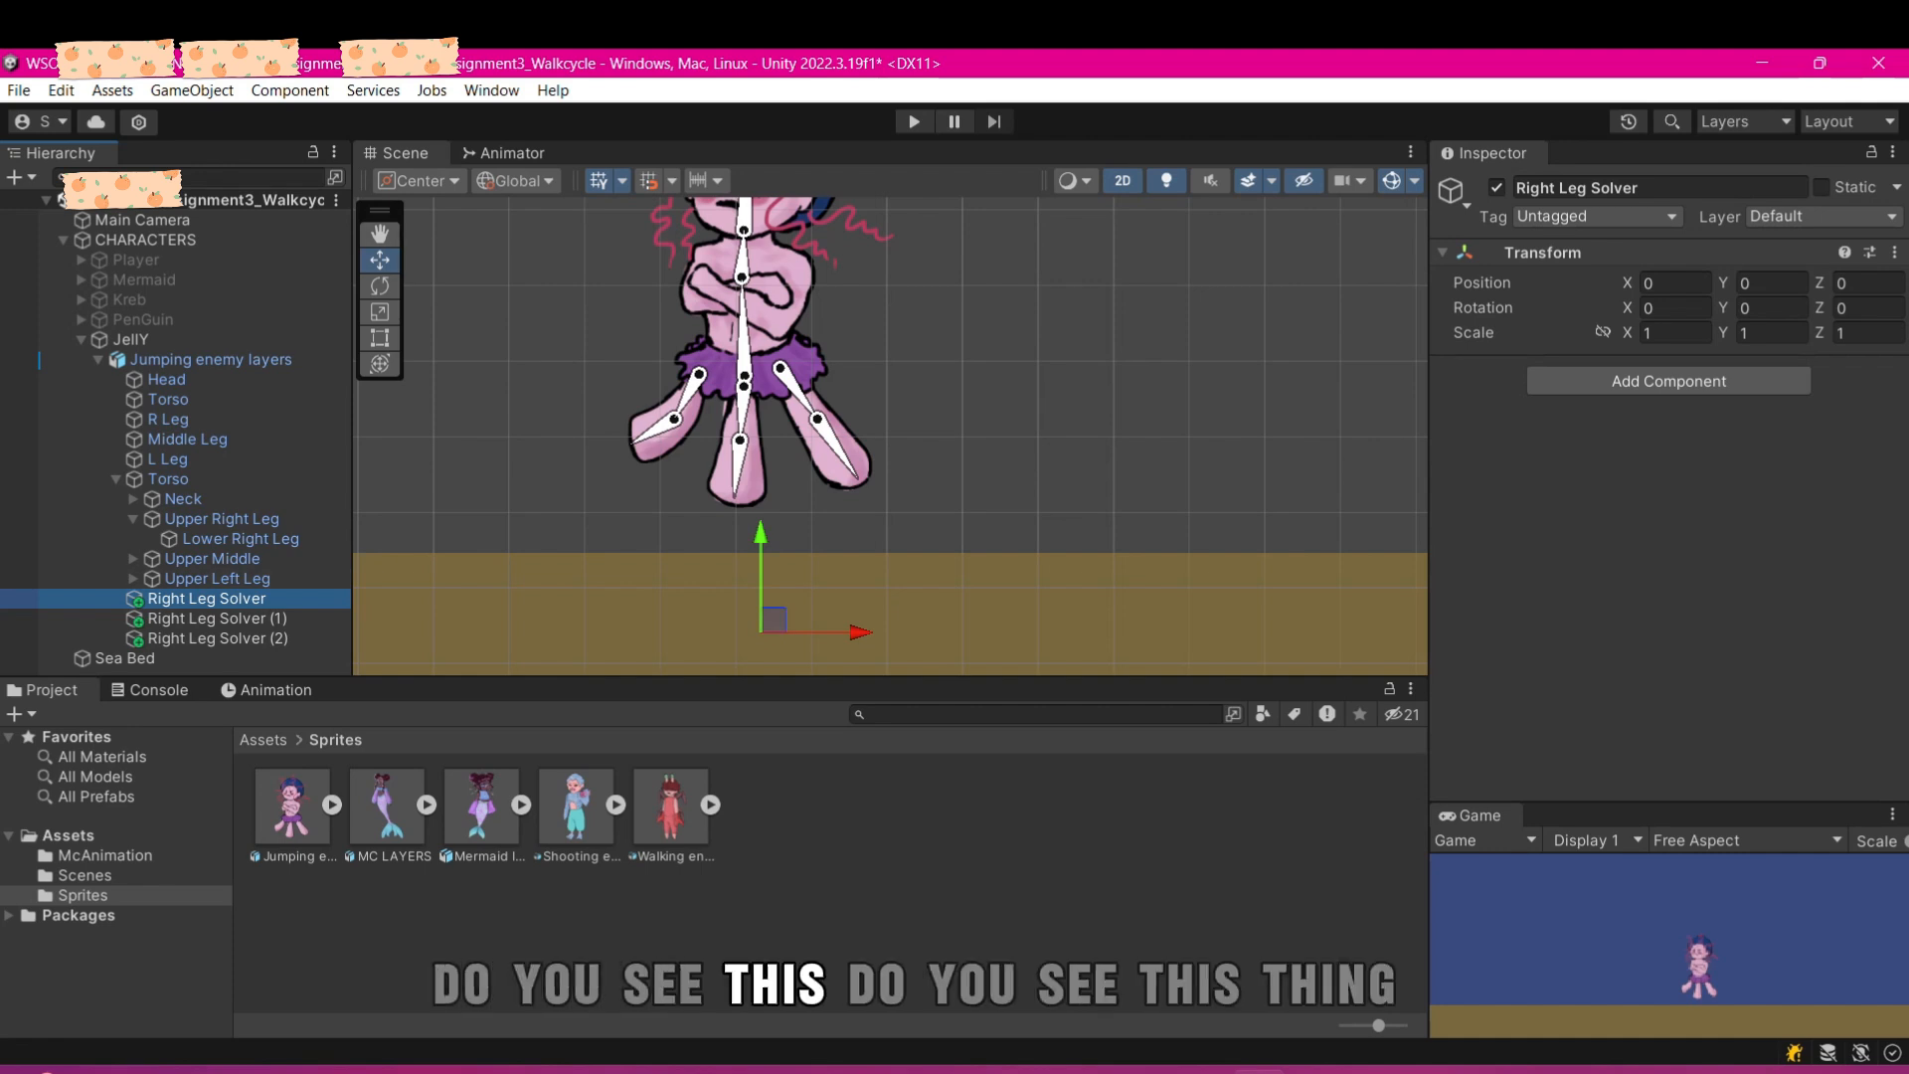
{"action": "left_click_drag", "start_coordinate": [774, 618], "coordinate": [861, 484]}
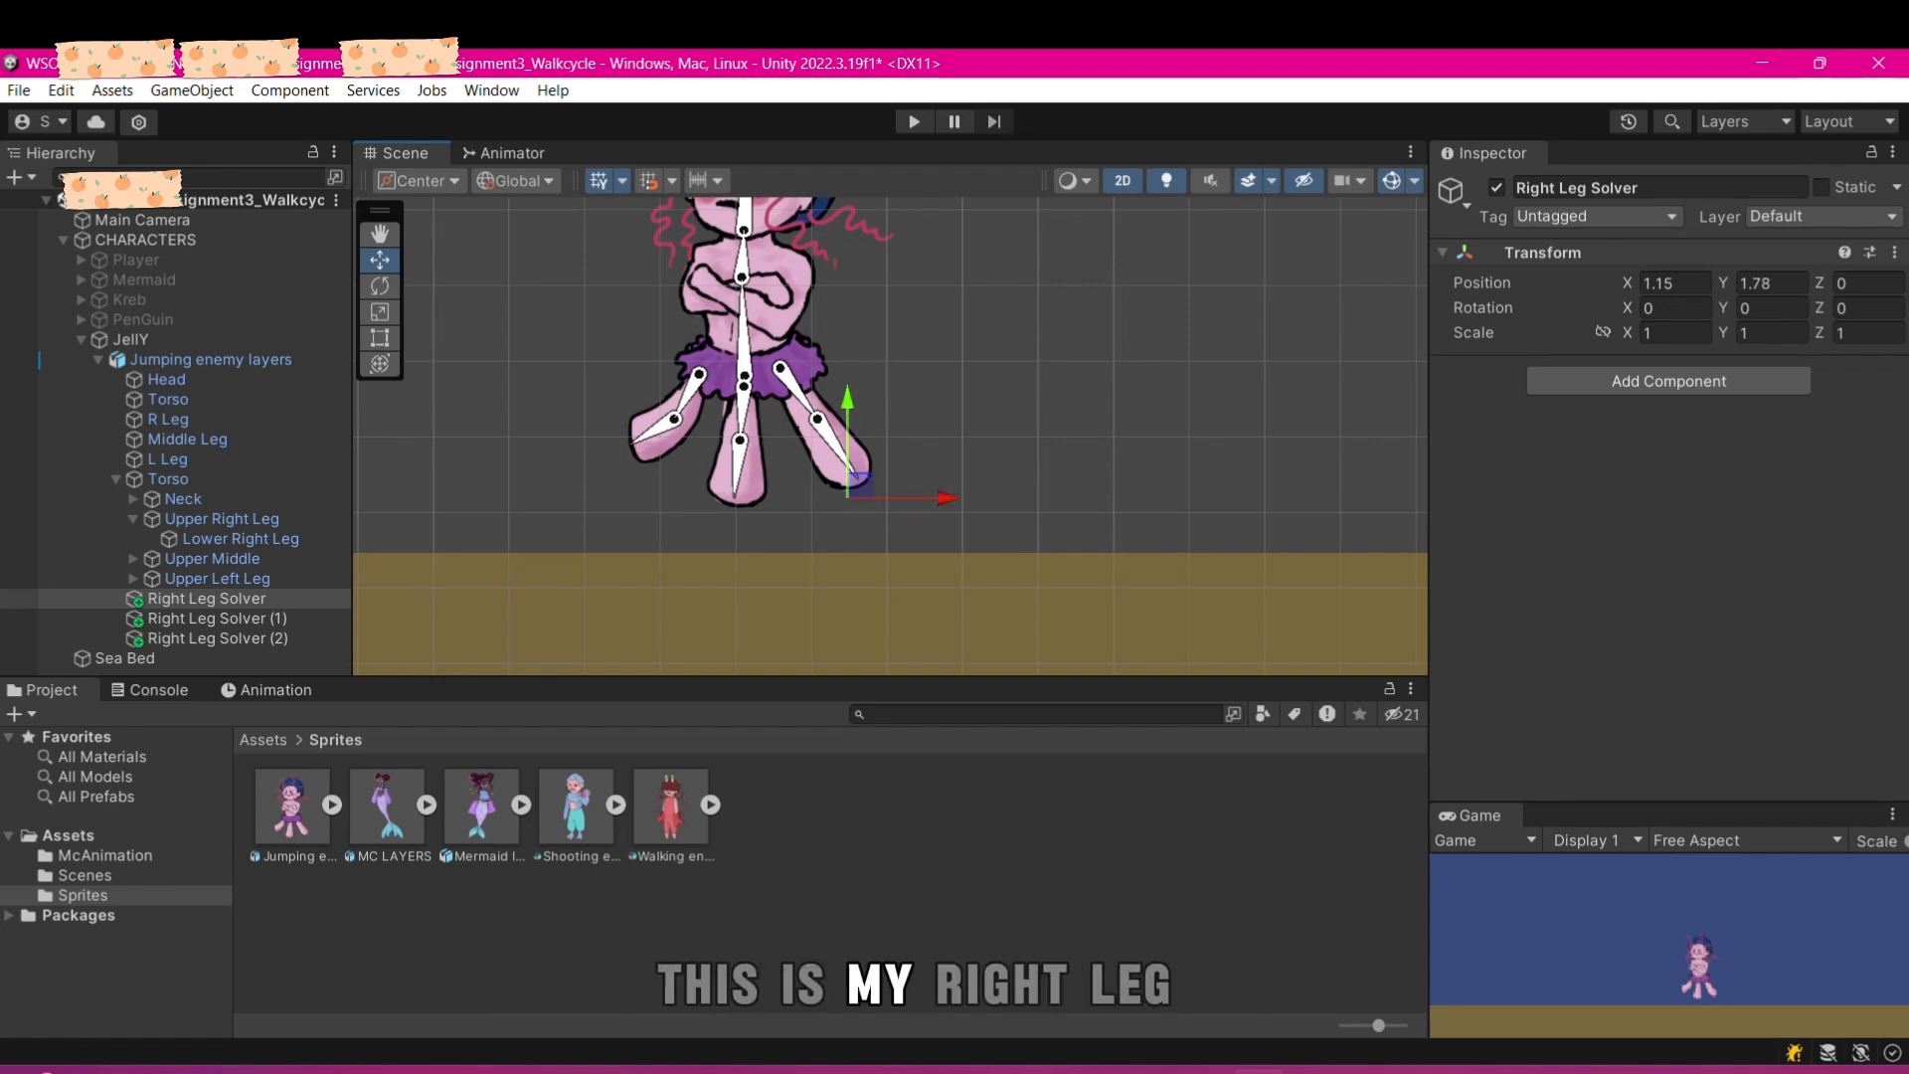
{"action": "left_click_drag", "start_coordinate": [860, 484], "coordinate": [866, 494]}
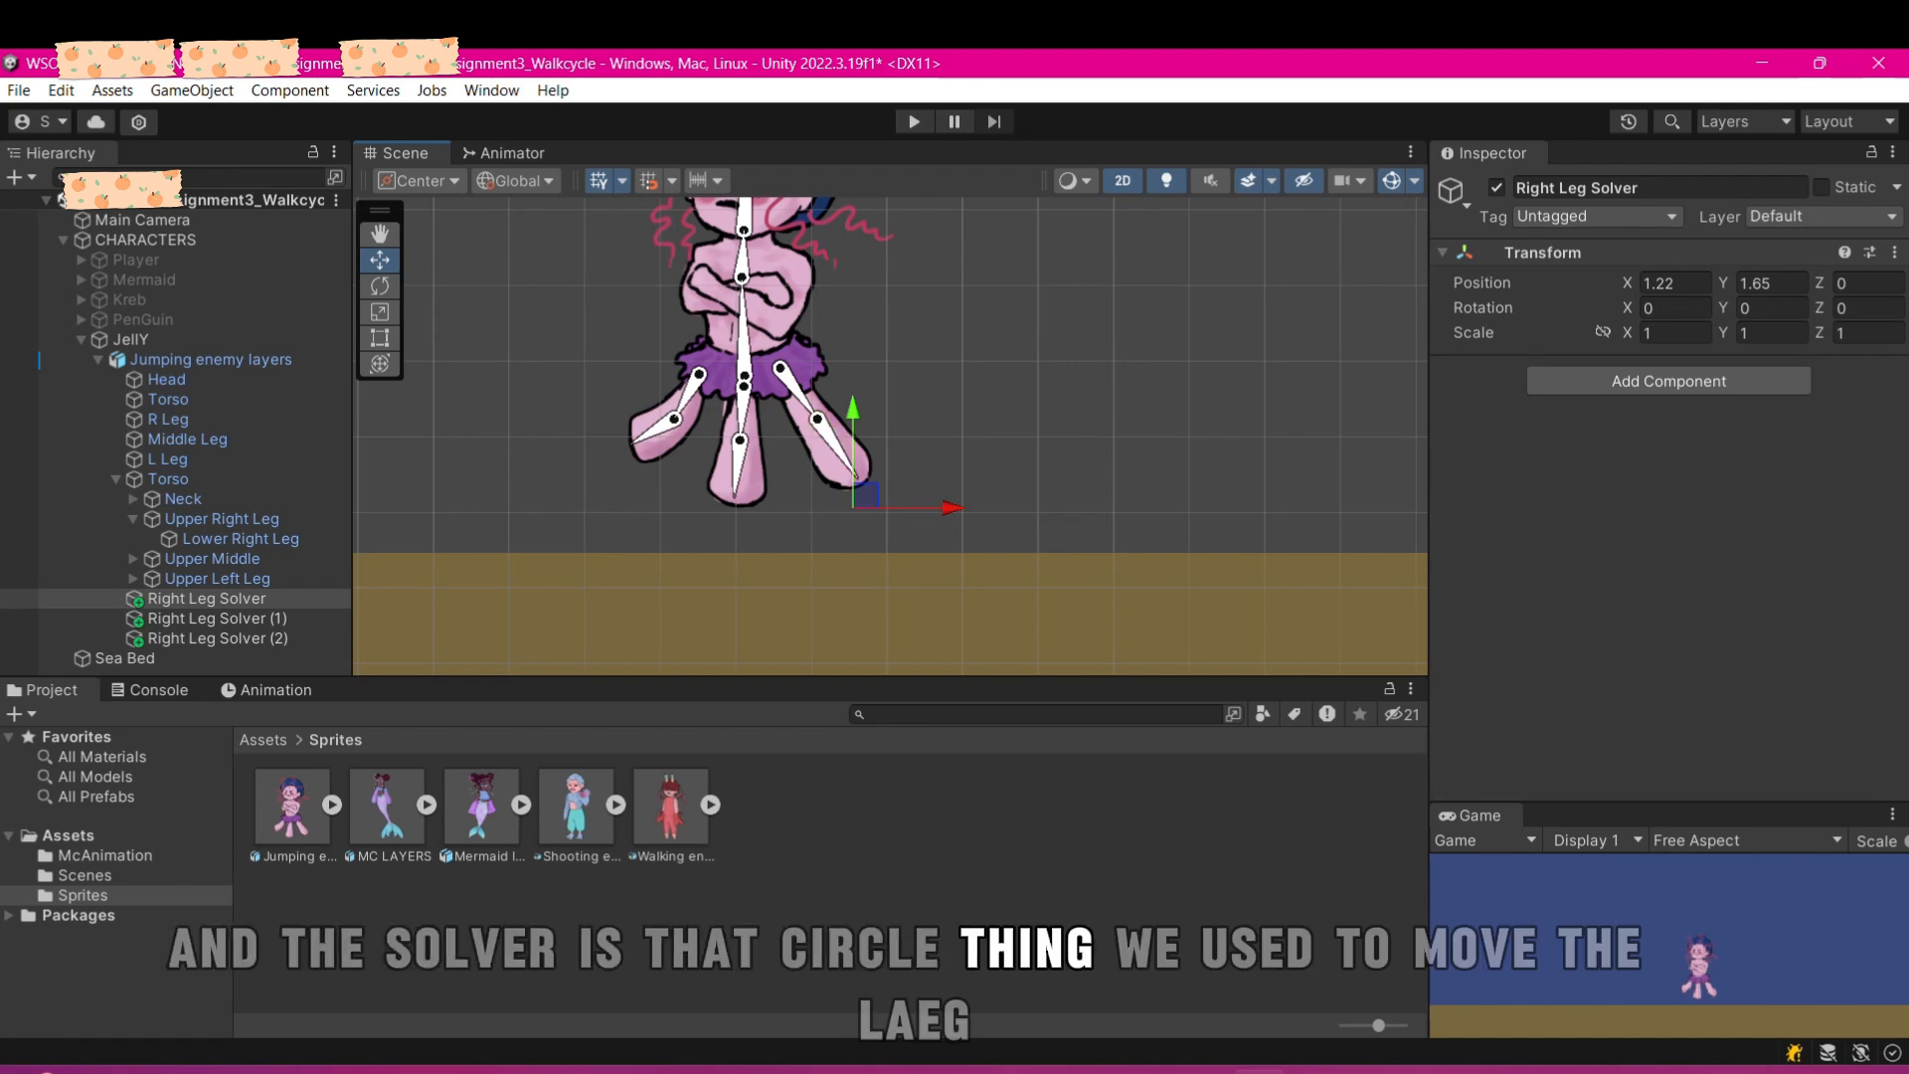
- Move the first solver duplicate below the middle leg at X -0.36, Y 1.4 and rename it Middle Leg Solver
{"action": "left_click", "coordinate": [217, 639]}
{"action": "left_click", "coordinate": [217, 619]}
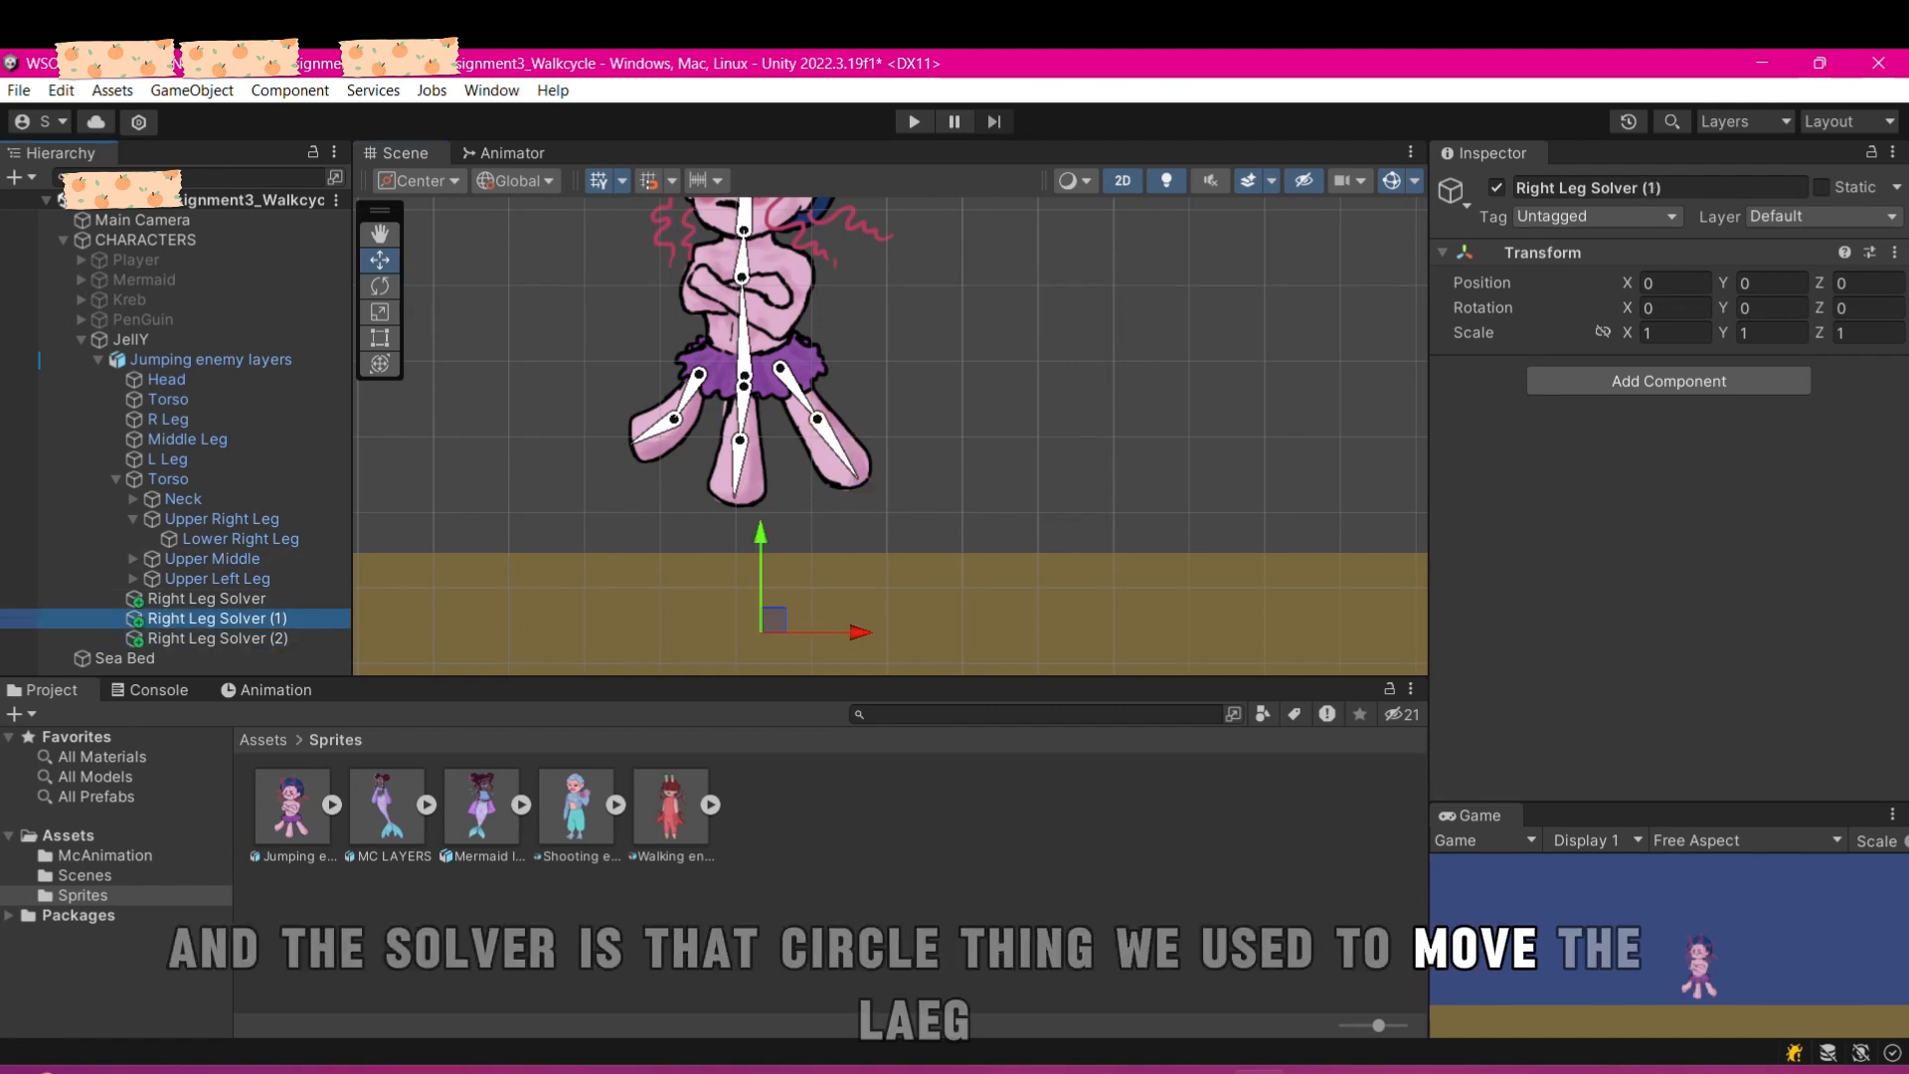
{"action": "left_click_drag", "start_coordinate": [774, 619], "coordinate": [745, 514]}
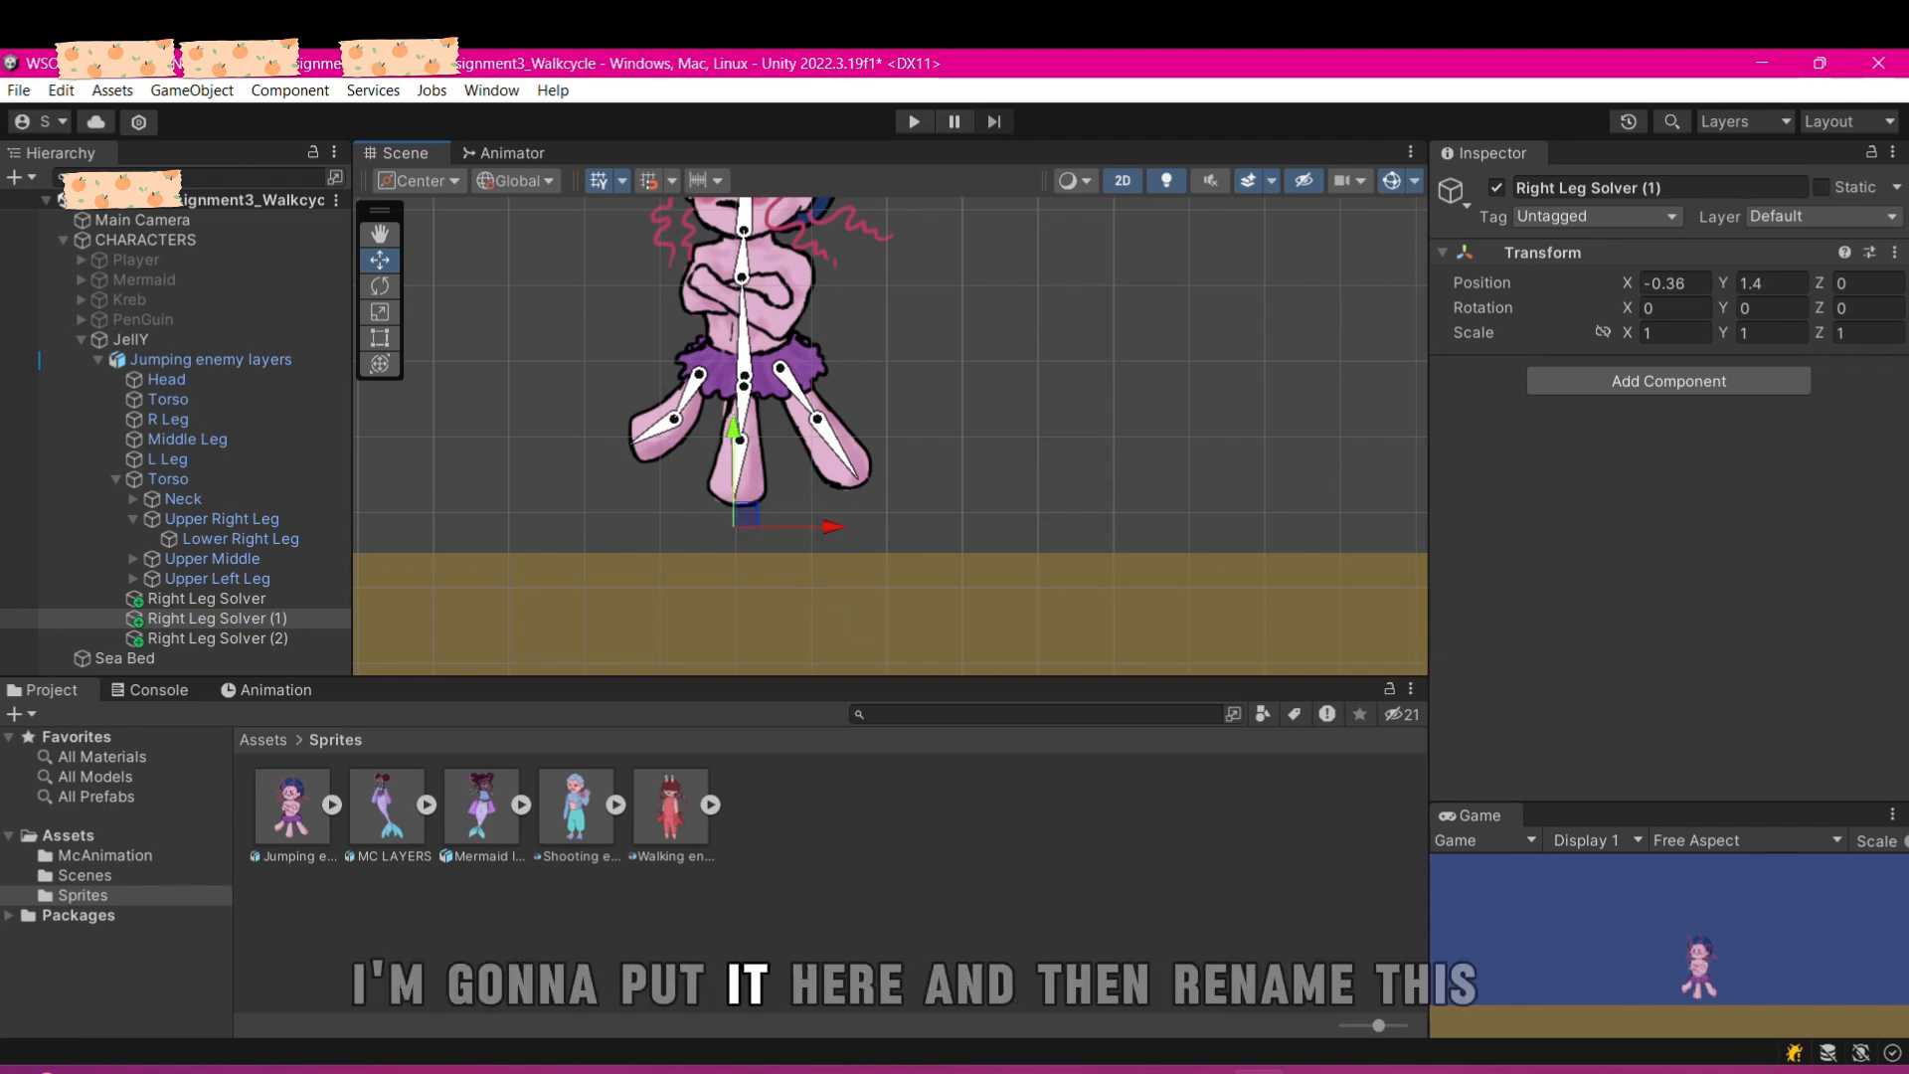
{"action": "right_click", "coordinate": [278, 619]}
{"action": "left_click", "coordinate": [349, 336]}
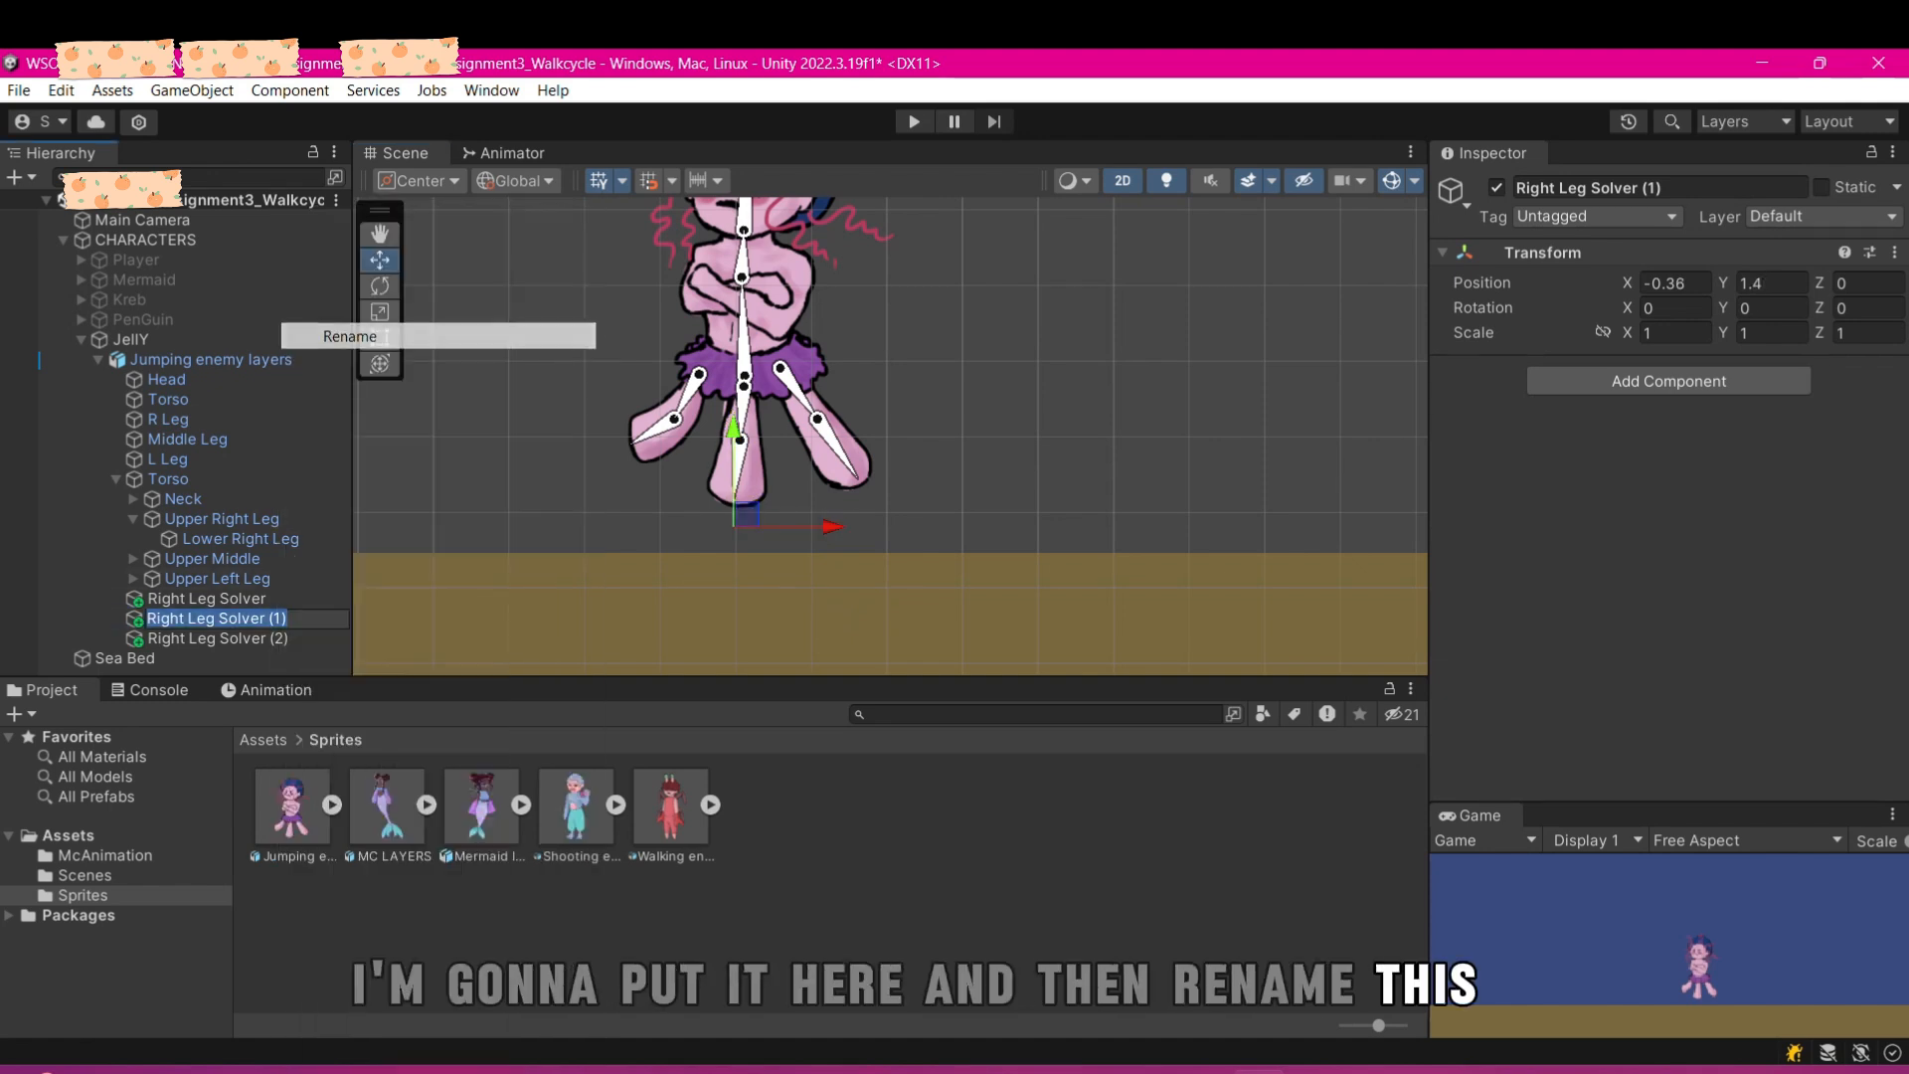
{"action": "left_click", "coordinate": [294, 619]}
{"action": "key", "text": "BackSpace"}
{"action": "key", "text": "BackSpace"}
{"action": "key", "text": "BackSpace"}
{"action": "key", "text": "BackSpace"}
{"action": "key", "text": "BackSpace"}
{"action": "type", "text": "Middle"}
{"action": "key", "text": "Return"}
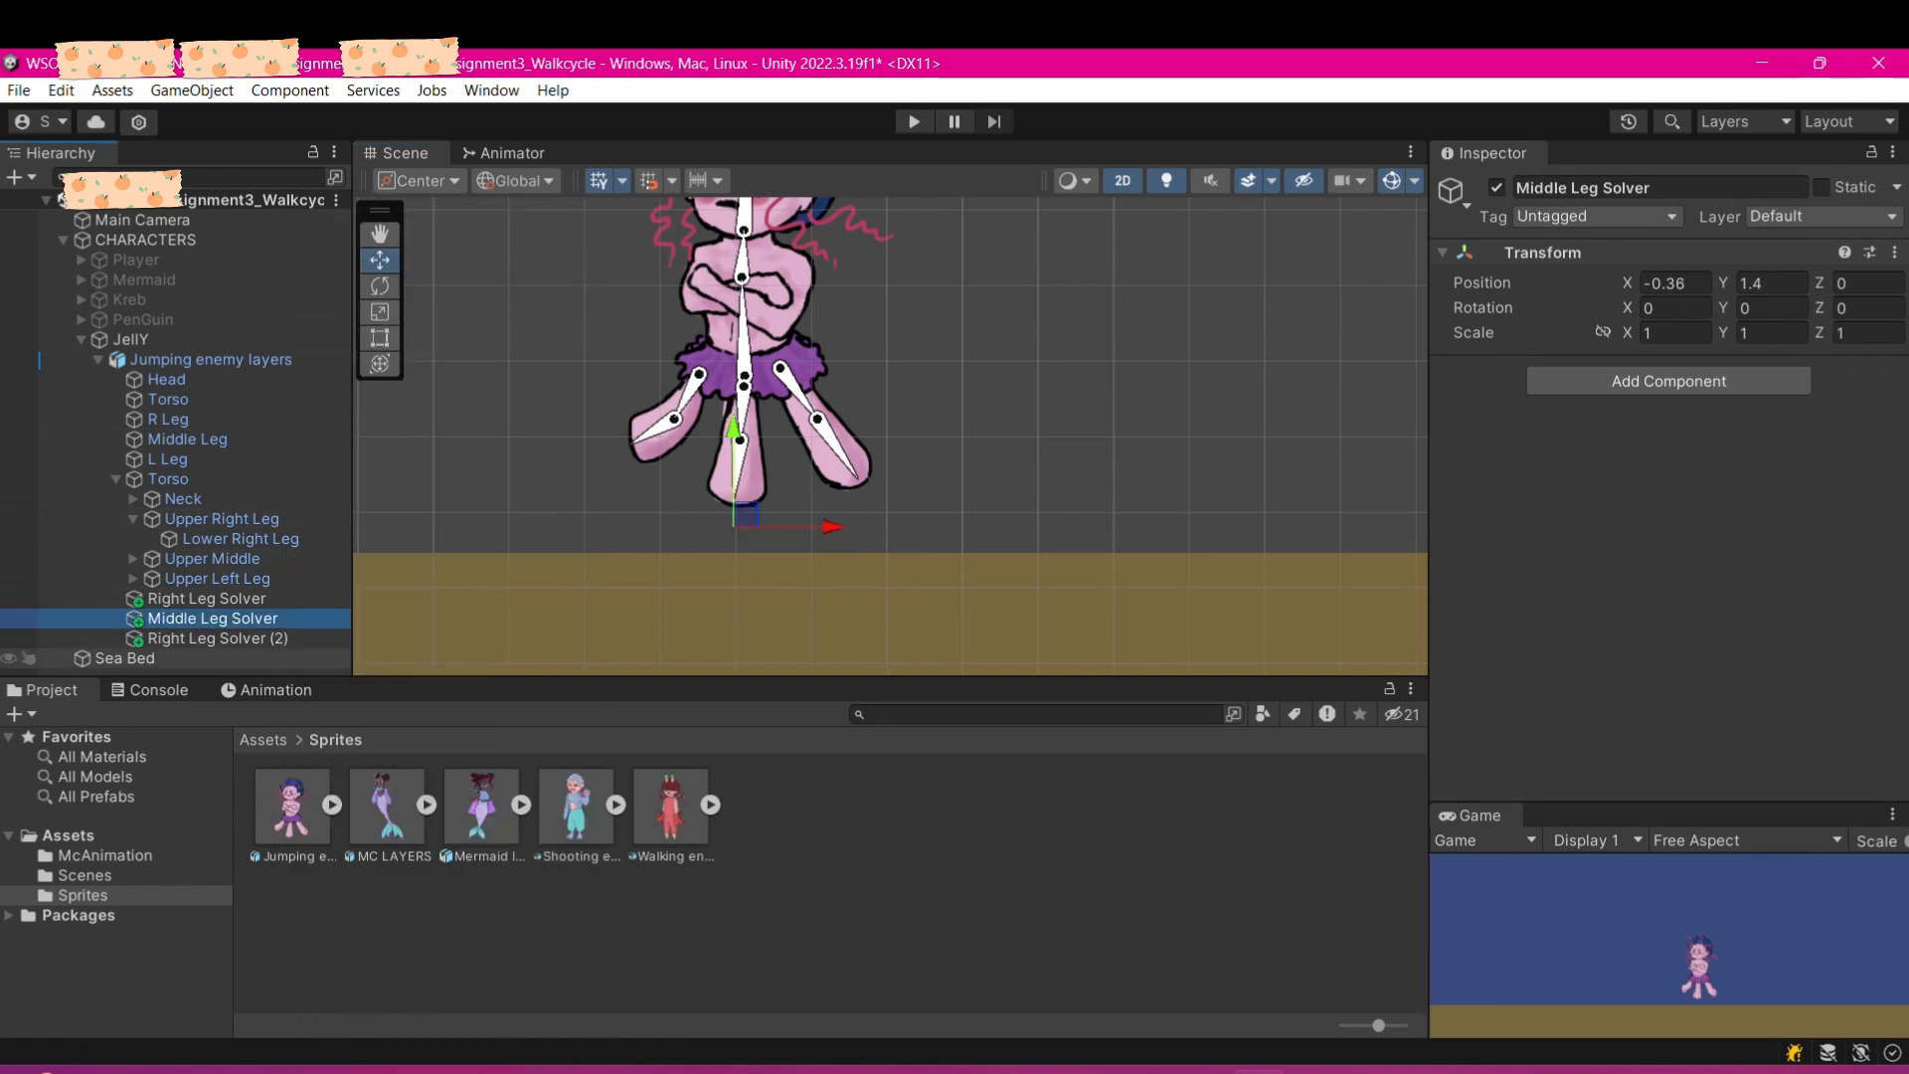
- Move the second solver duplicate beside the left leg's tip at X -2.1, Y 2.2 and rename it Left Leg Solver
{"action": "left_click", "coordinate": [219, 638]}
{"action": "left_click_drag", "start_coordinate": [880, 485], "coordinate": [613, 454]}
{"action": "right_click", "coordinate": [268, 638]}
{"action": "left_click", "coordinate": [349, 336]}
{"action": "type", "text": "Lef"}
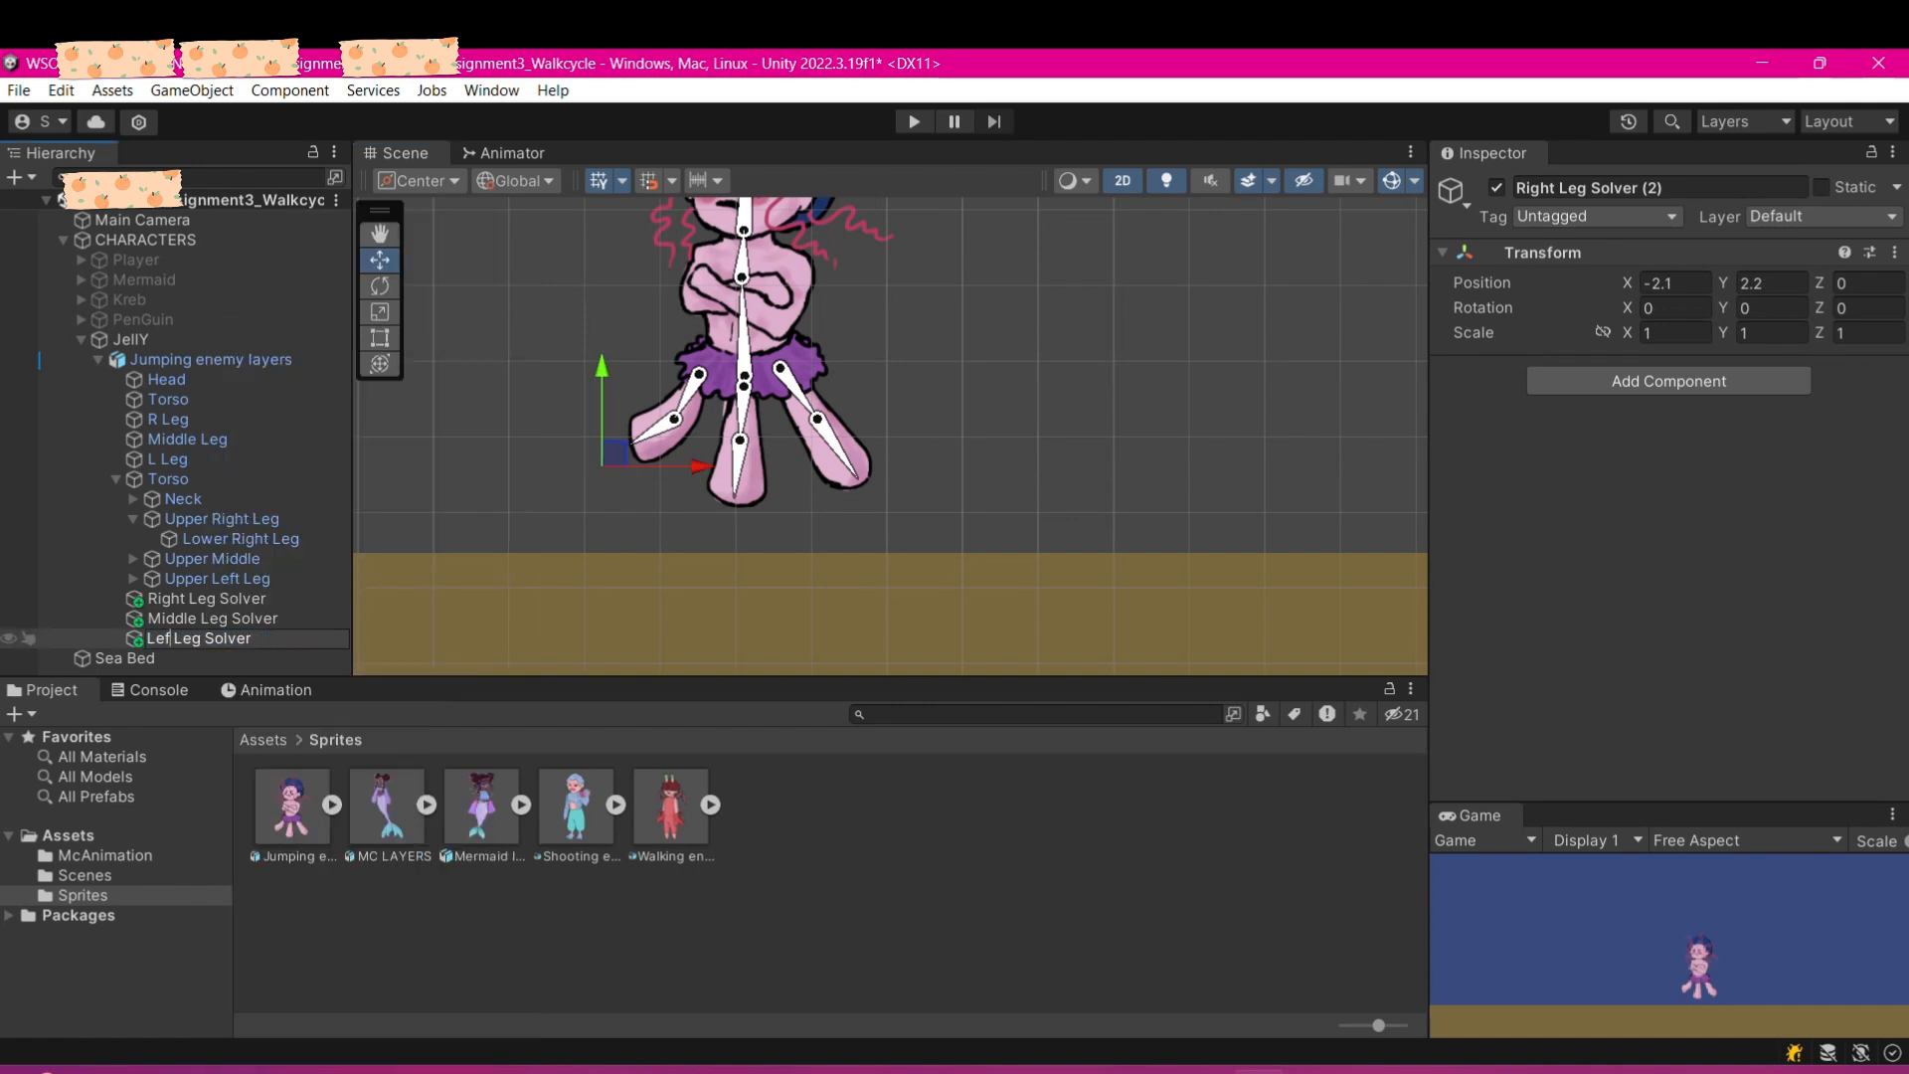
{"action": "type", "text": "t"}
{"action": "key", "text": "Return"}
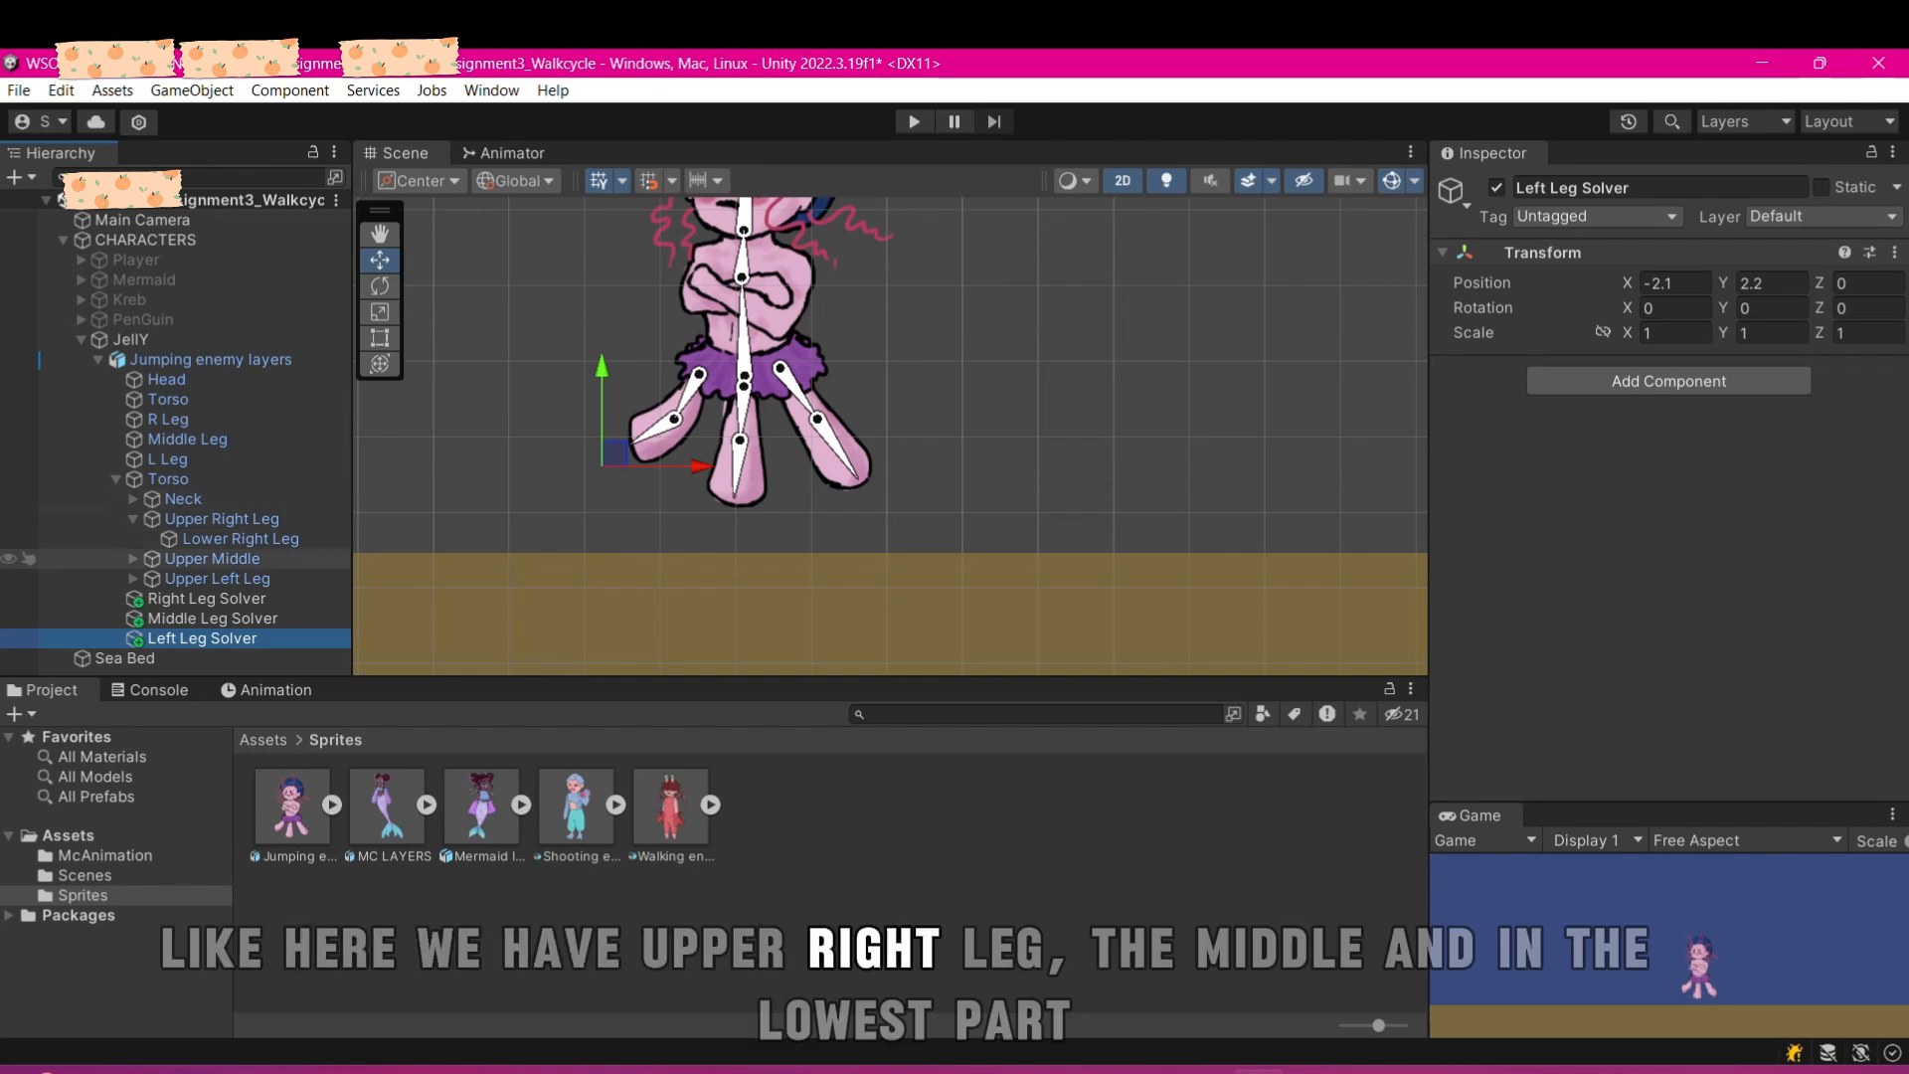
- Create an empty child object under the Lower Right Leg bone and name it Right Leg Eff
{"action": "left_click", "coordinate": [132, 559]}
{"action": "left_click", "coordinate": [133, 585]}
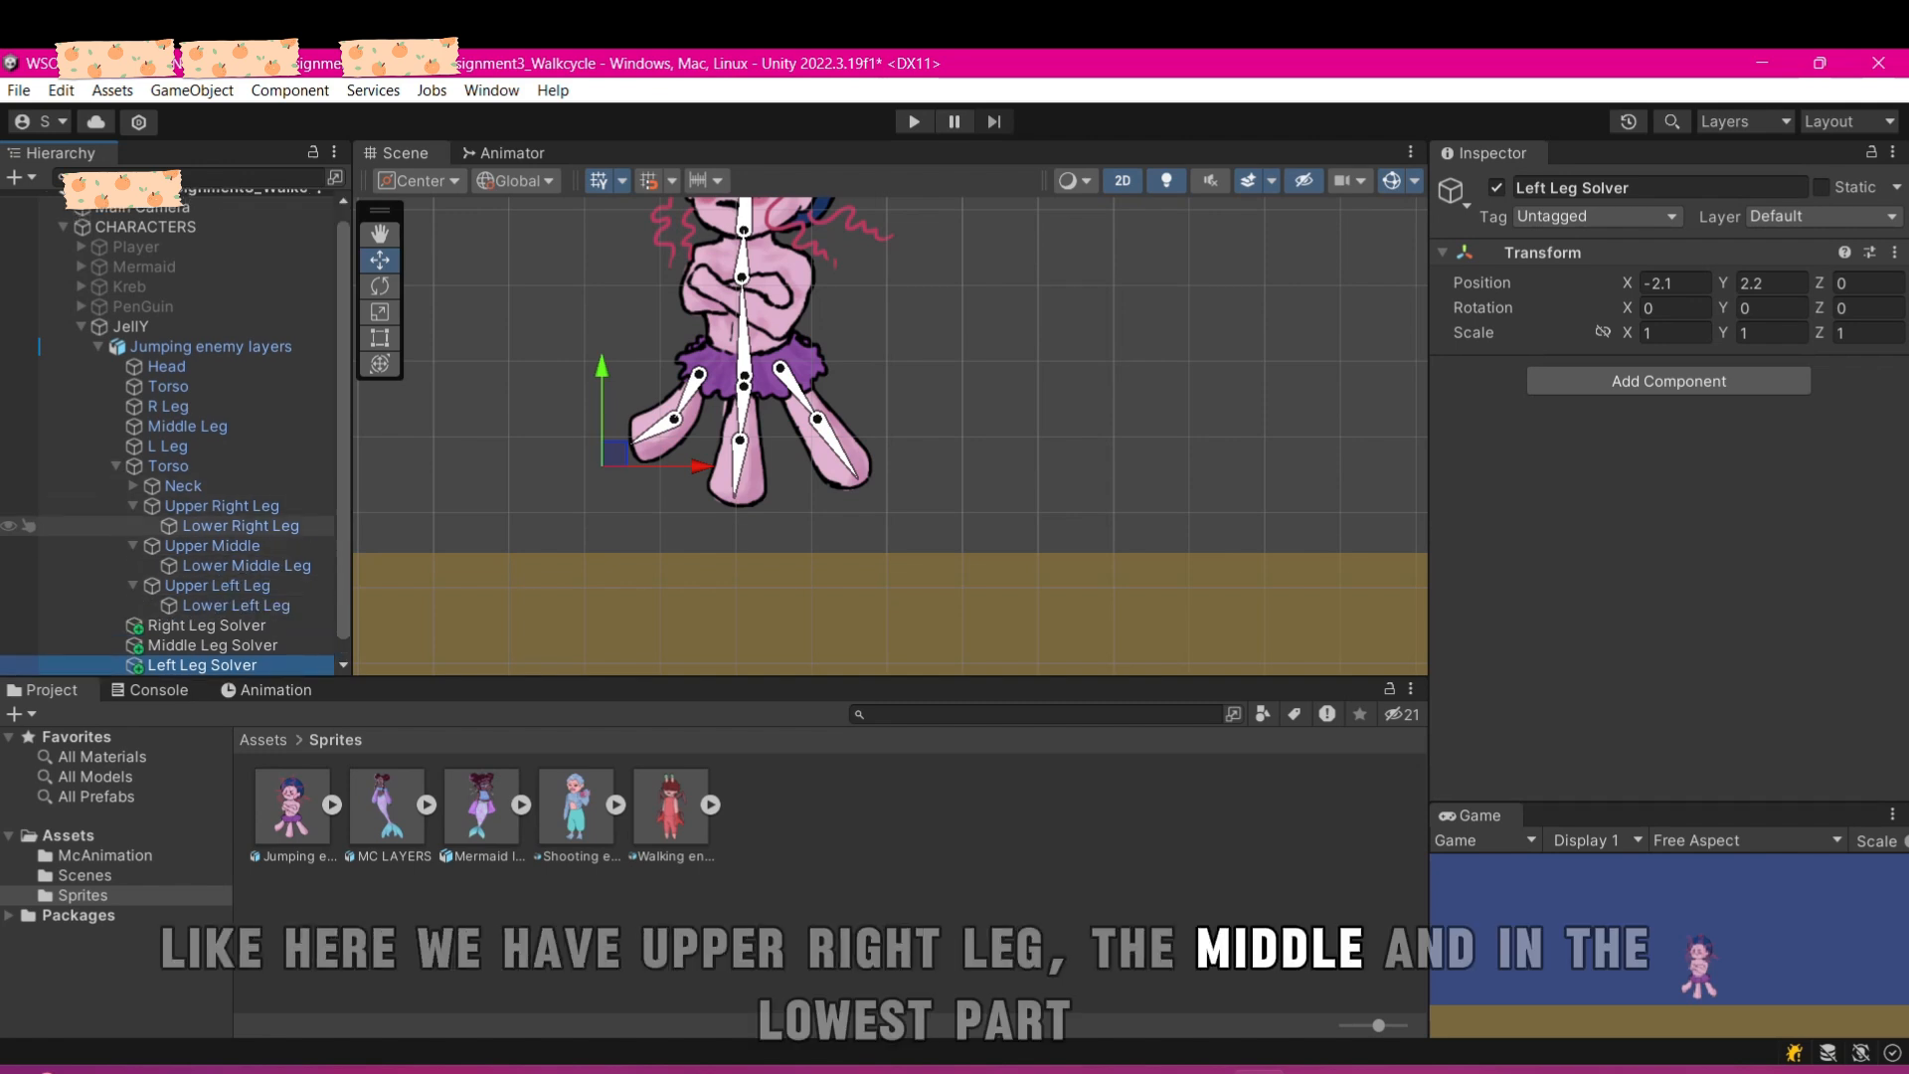
{"action": "left_click", "coordinate": [240, 526]}
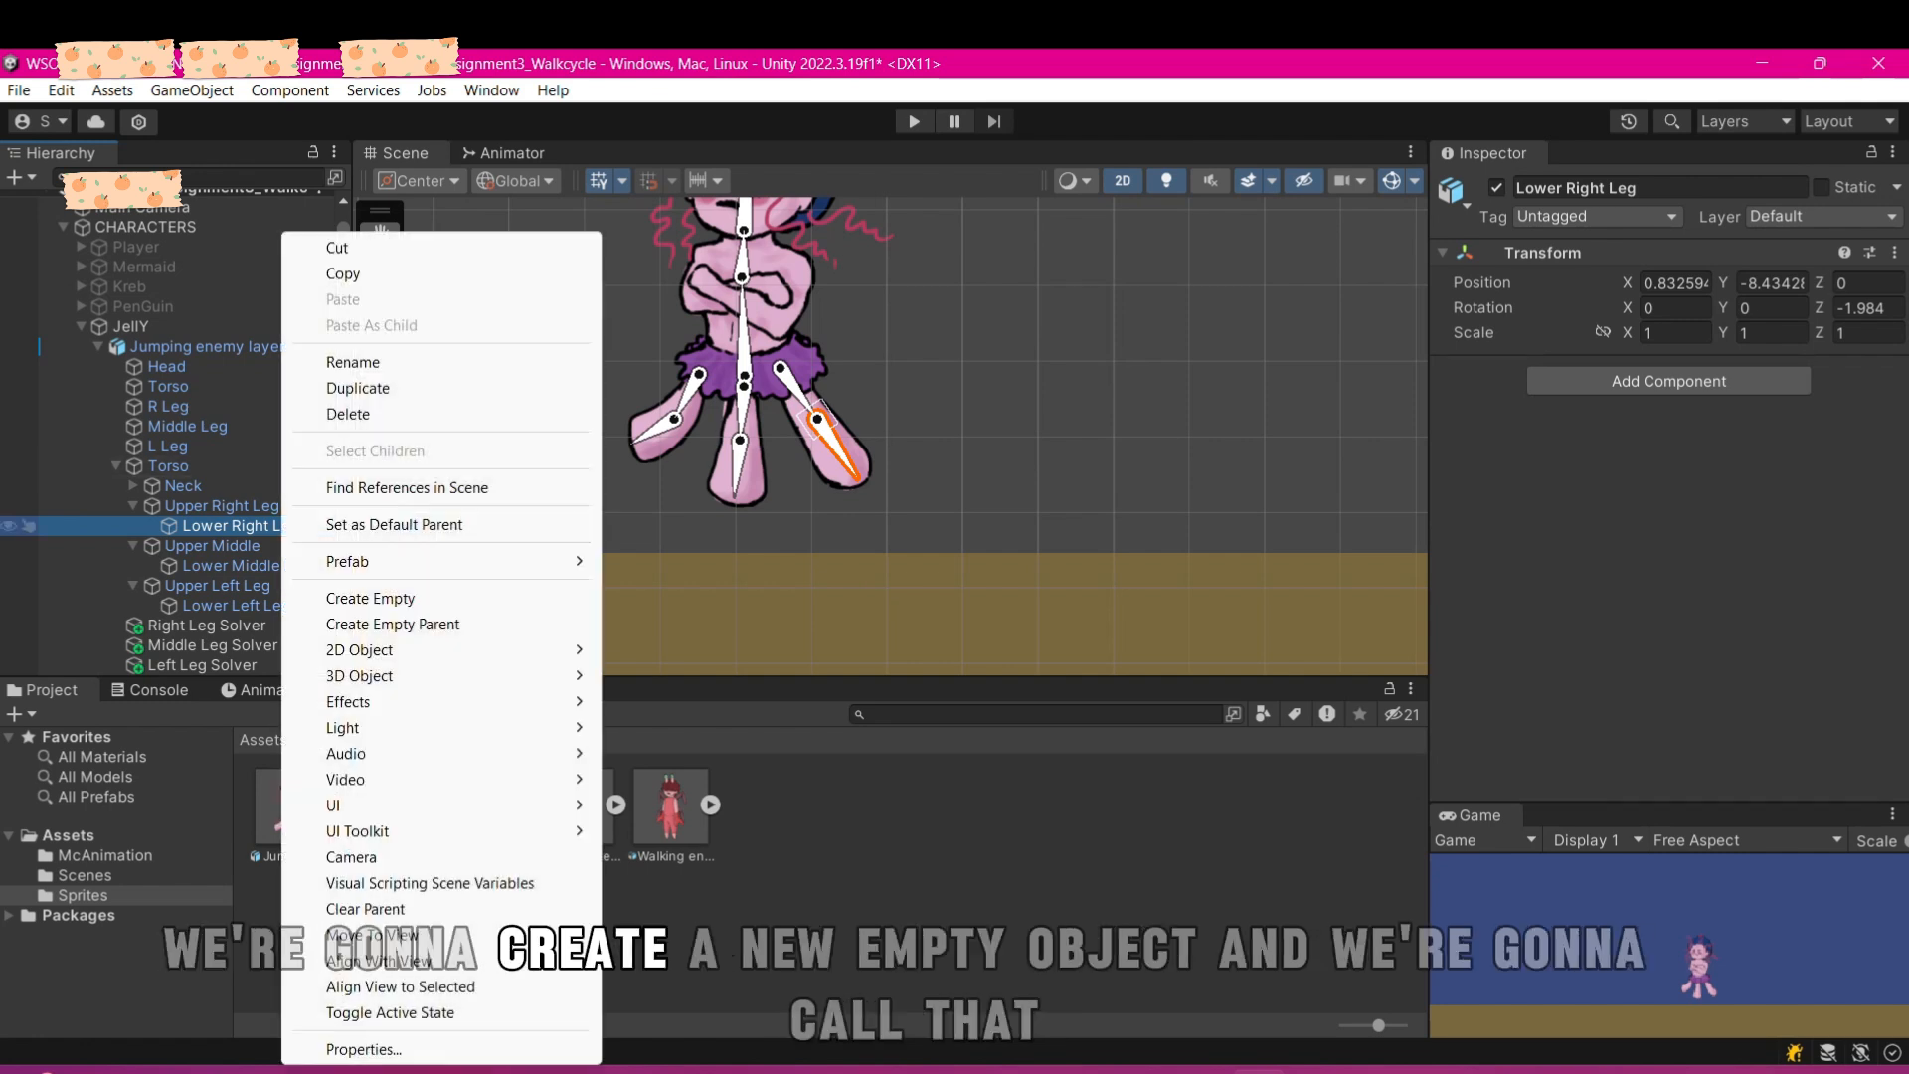
{"action": "right_click", "coordinate": [278, 525]}
{"action": "left_click", "coordinate": [370, 598]}
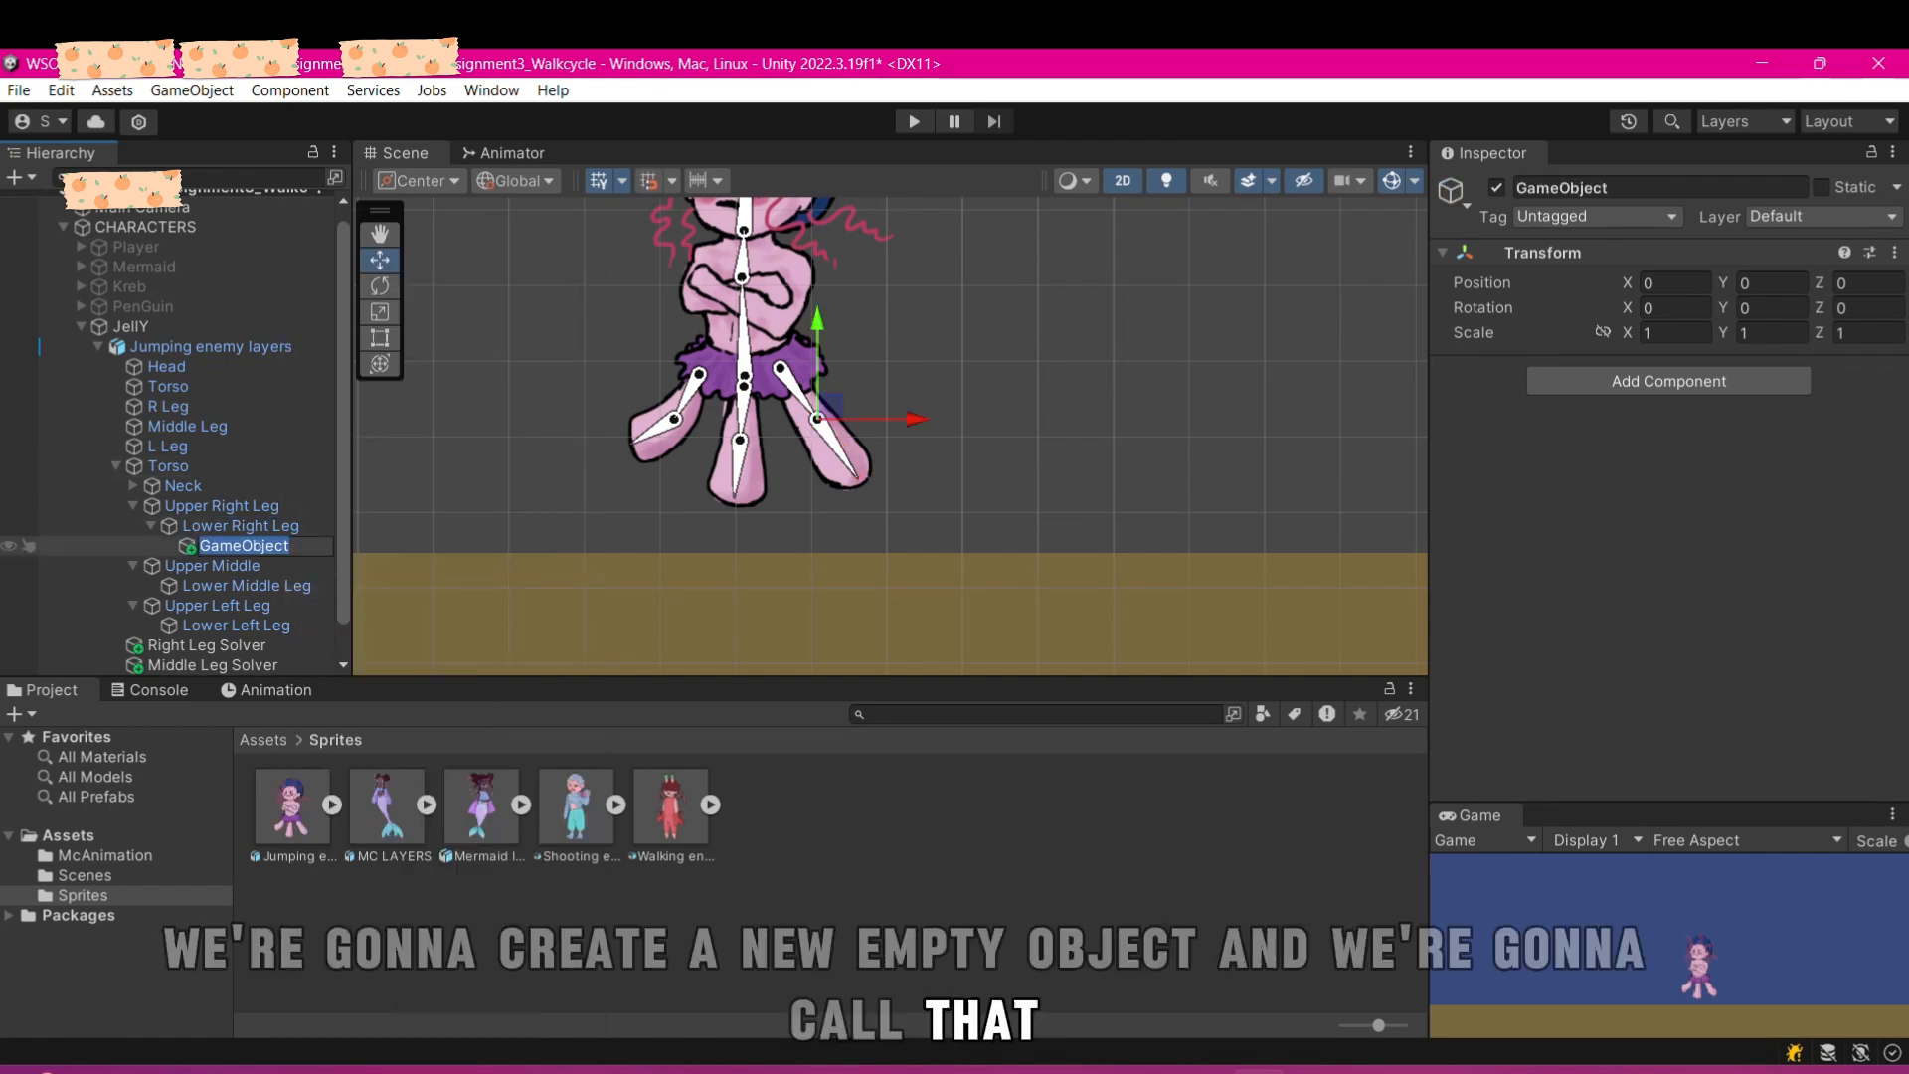
{"action": "type", "text": "L"}
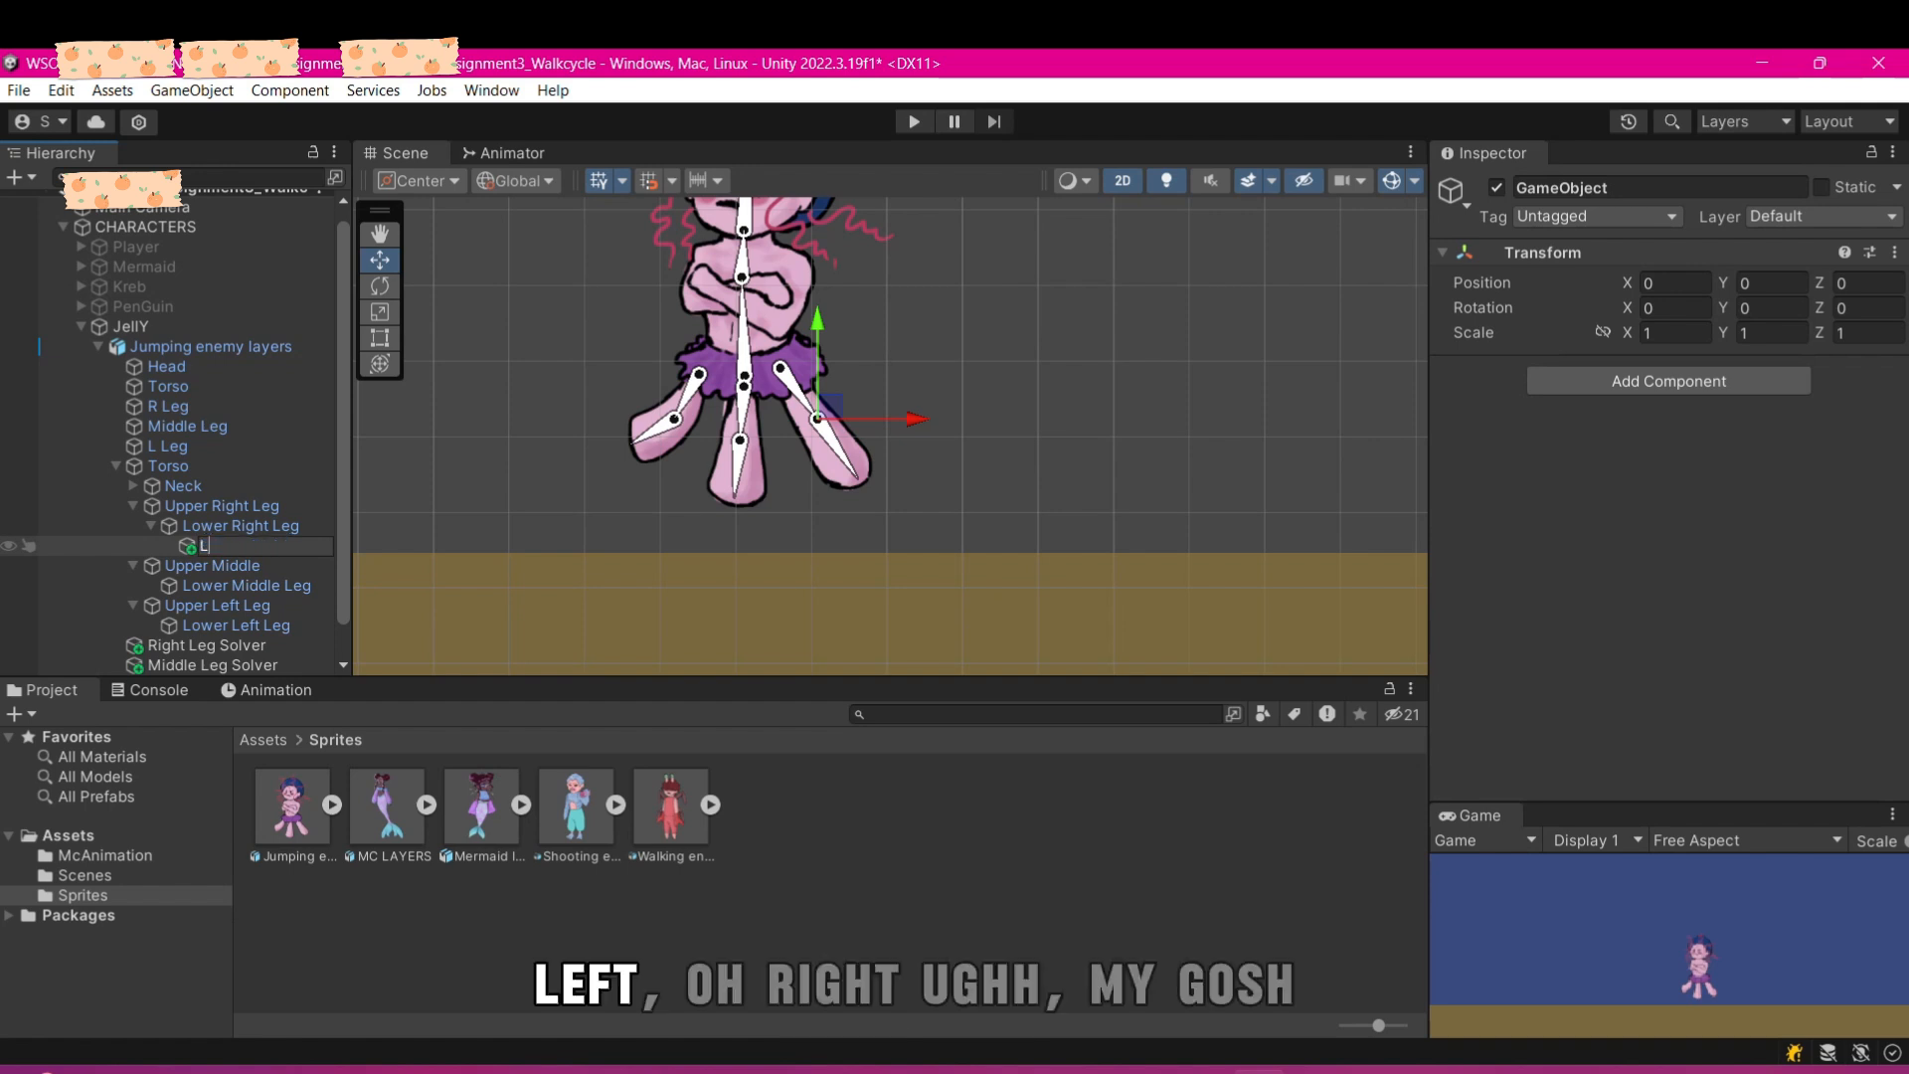
{"action": "type", "text": "=Righ"}
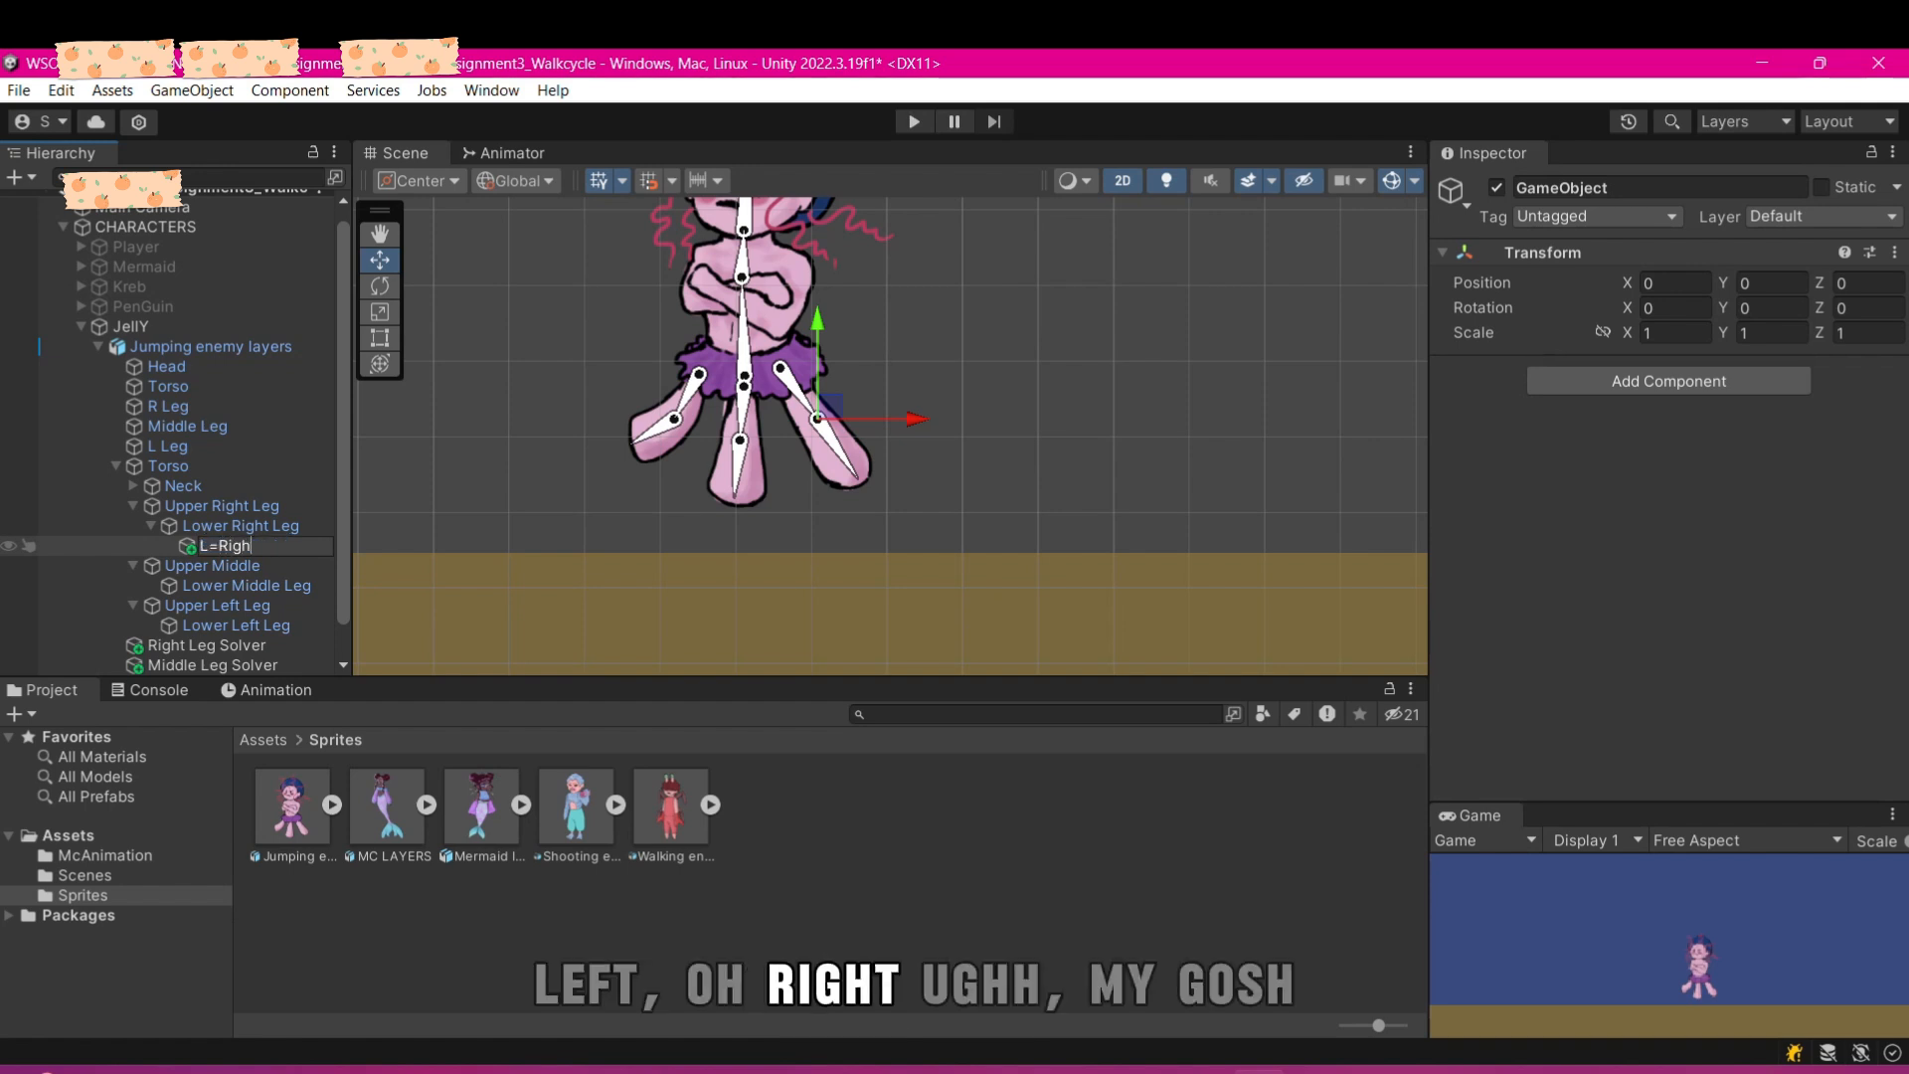
{"action": "key", "text": "BackSpace"}
{"action": "key", "text": "BackSpace"}
{"action": "key", "text": "BackSpace"}
{"action": "key", "text": "BackSpace"}
{"action": "key", "text": "BackSpace"}
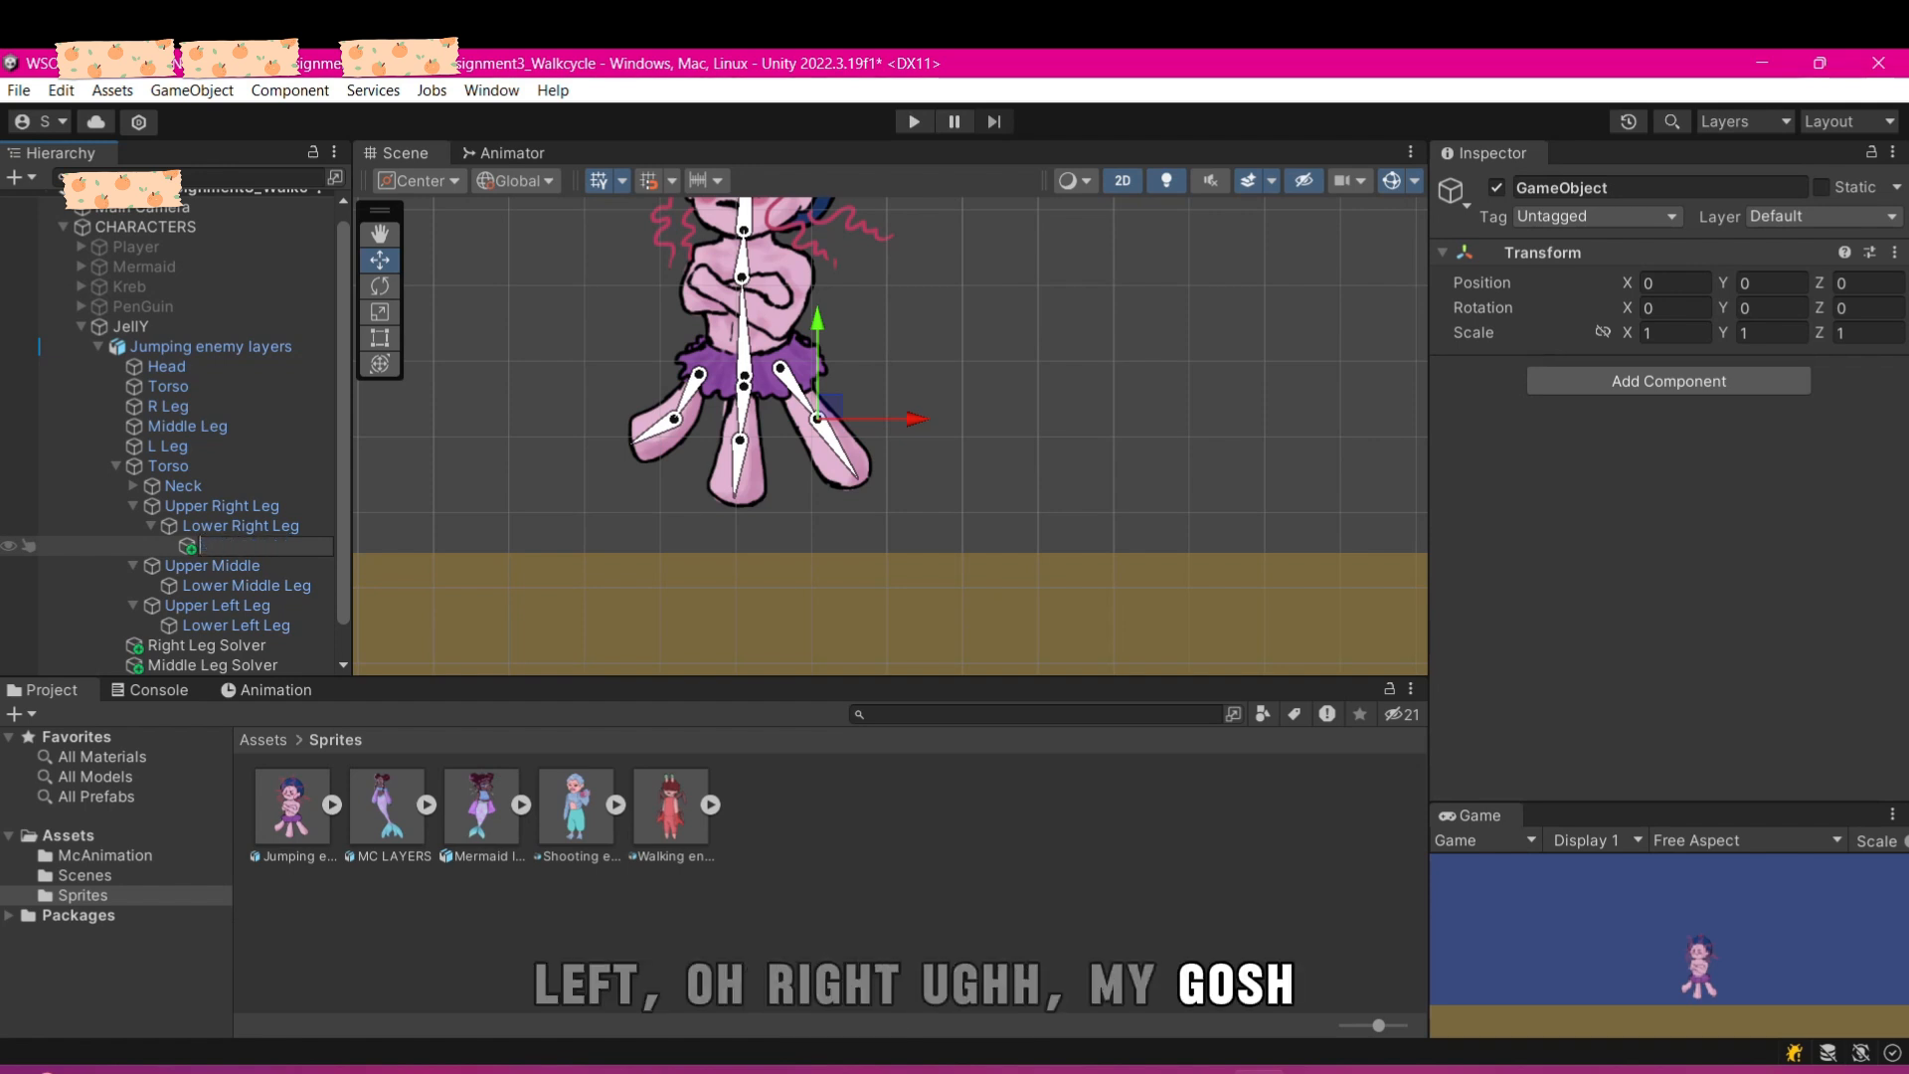
{"action": "type", "text": "Rig"}
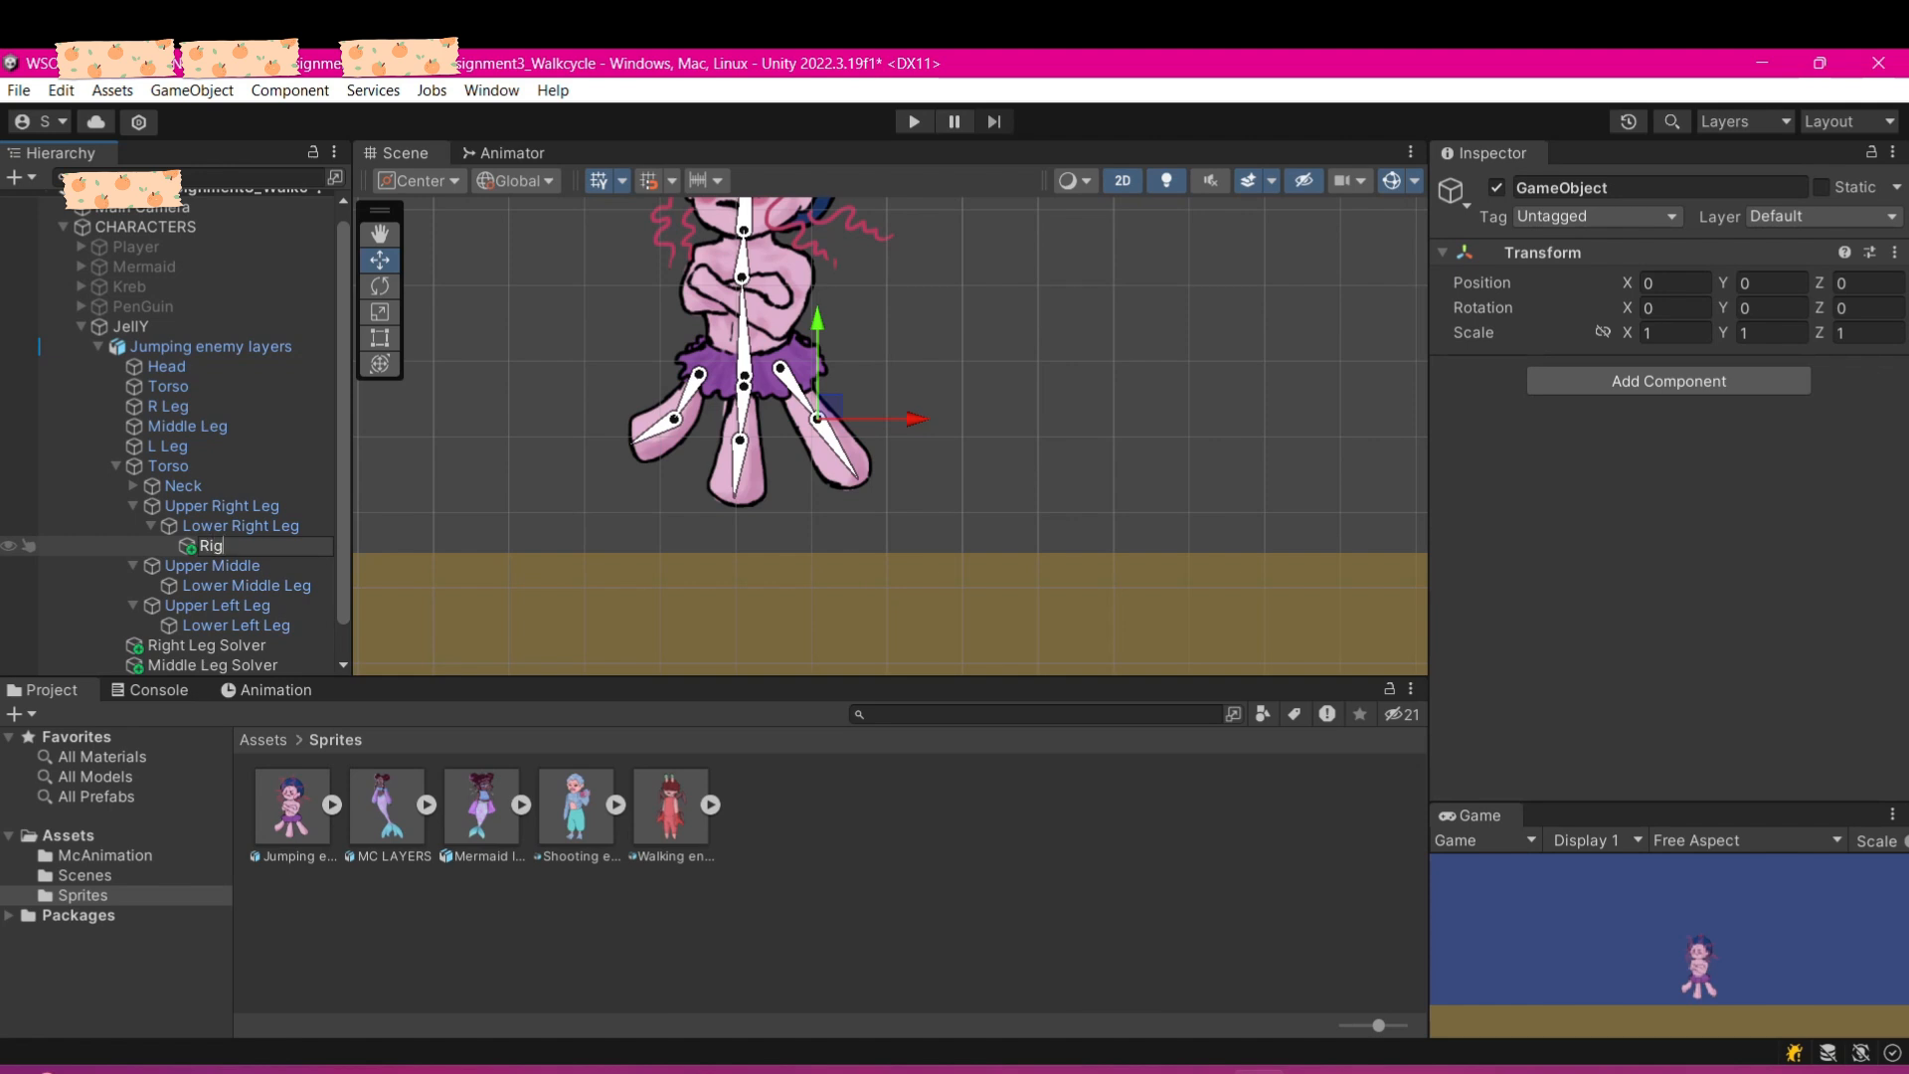
{"action": "type", "text": "ht Leg E"}
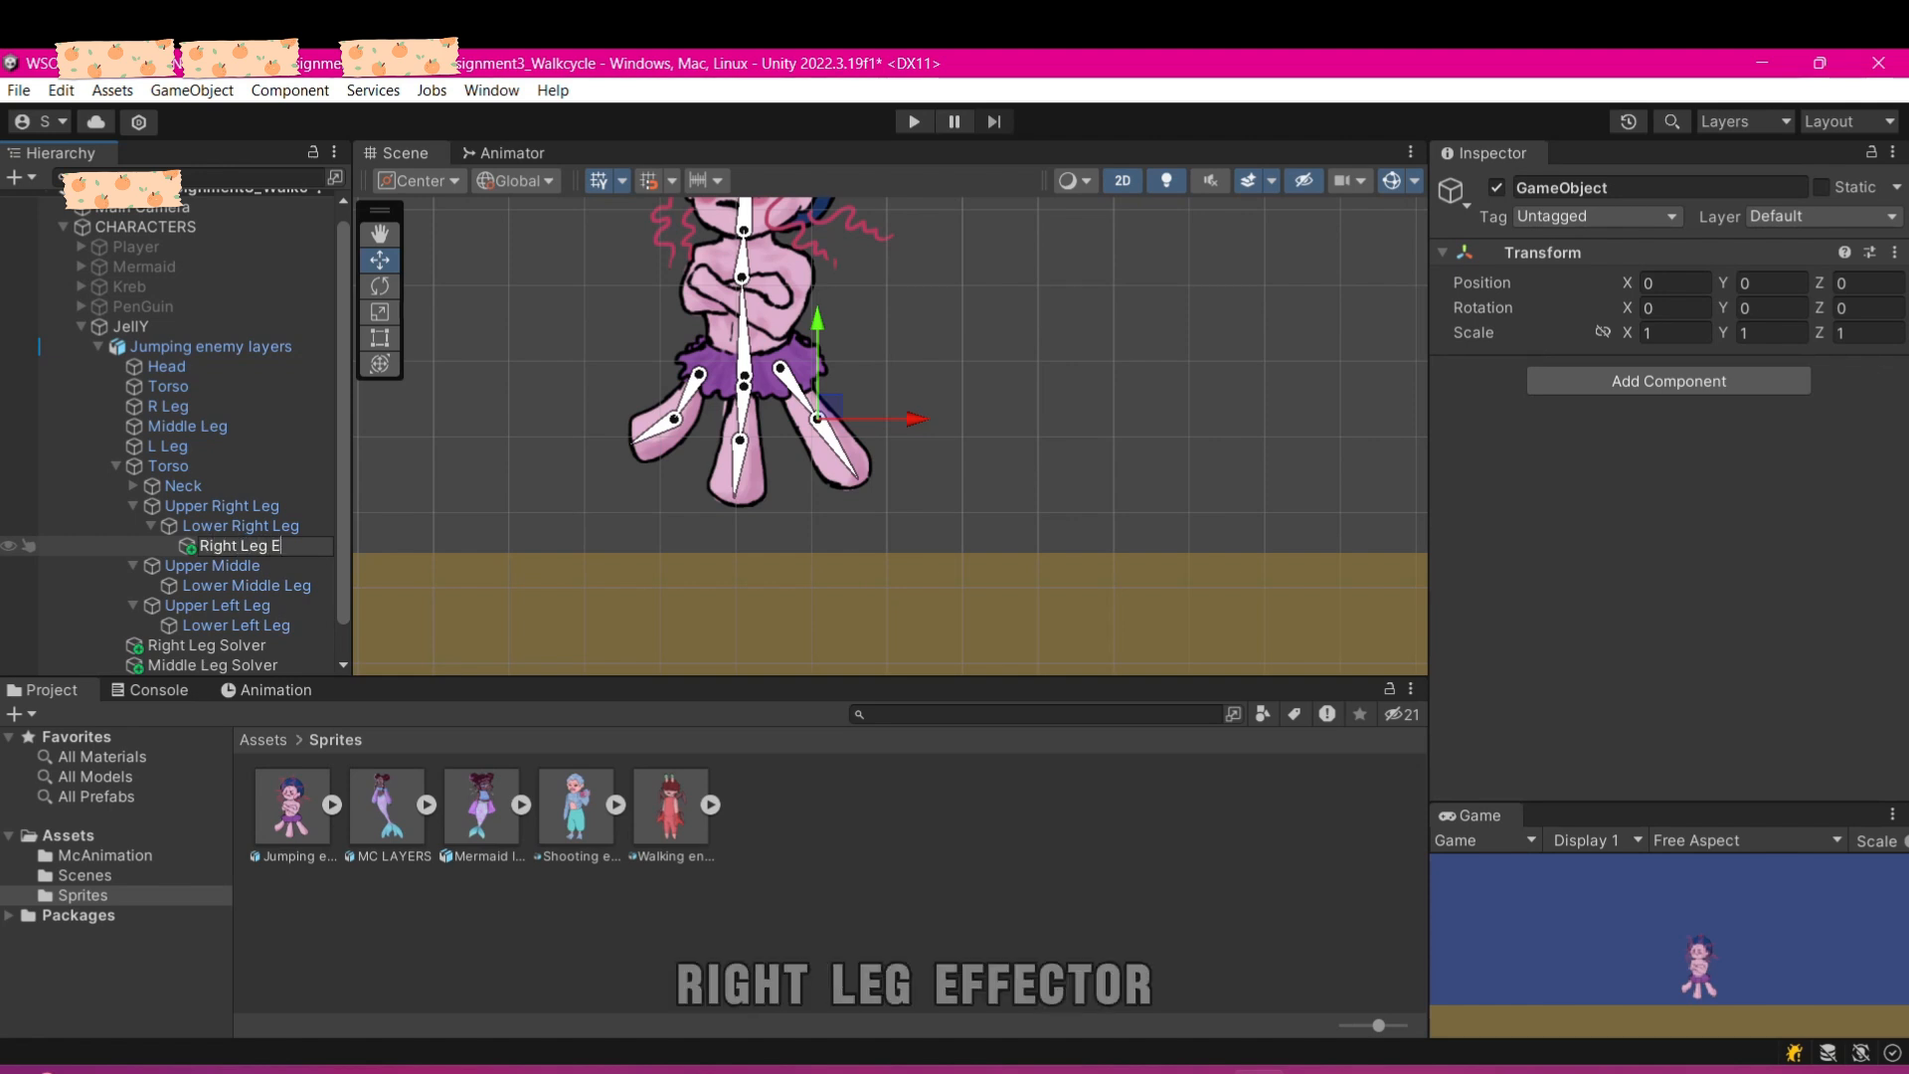
{"action": "type", "text": "ff"}
{"action": "key", "text": "Return"}
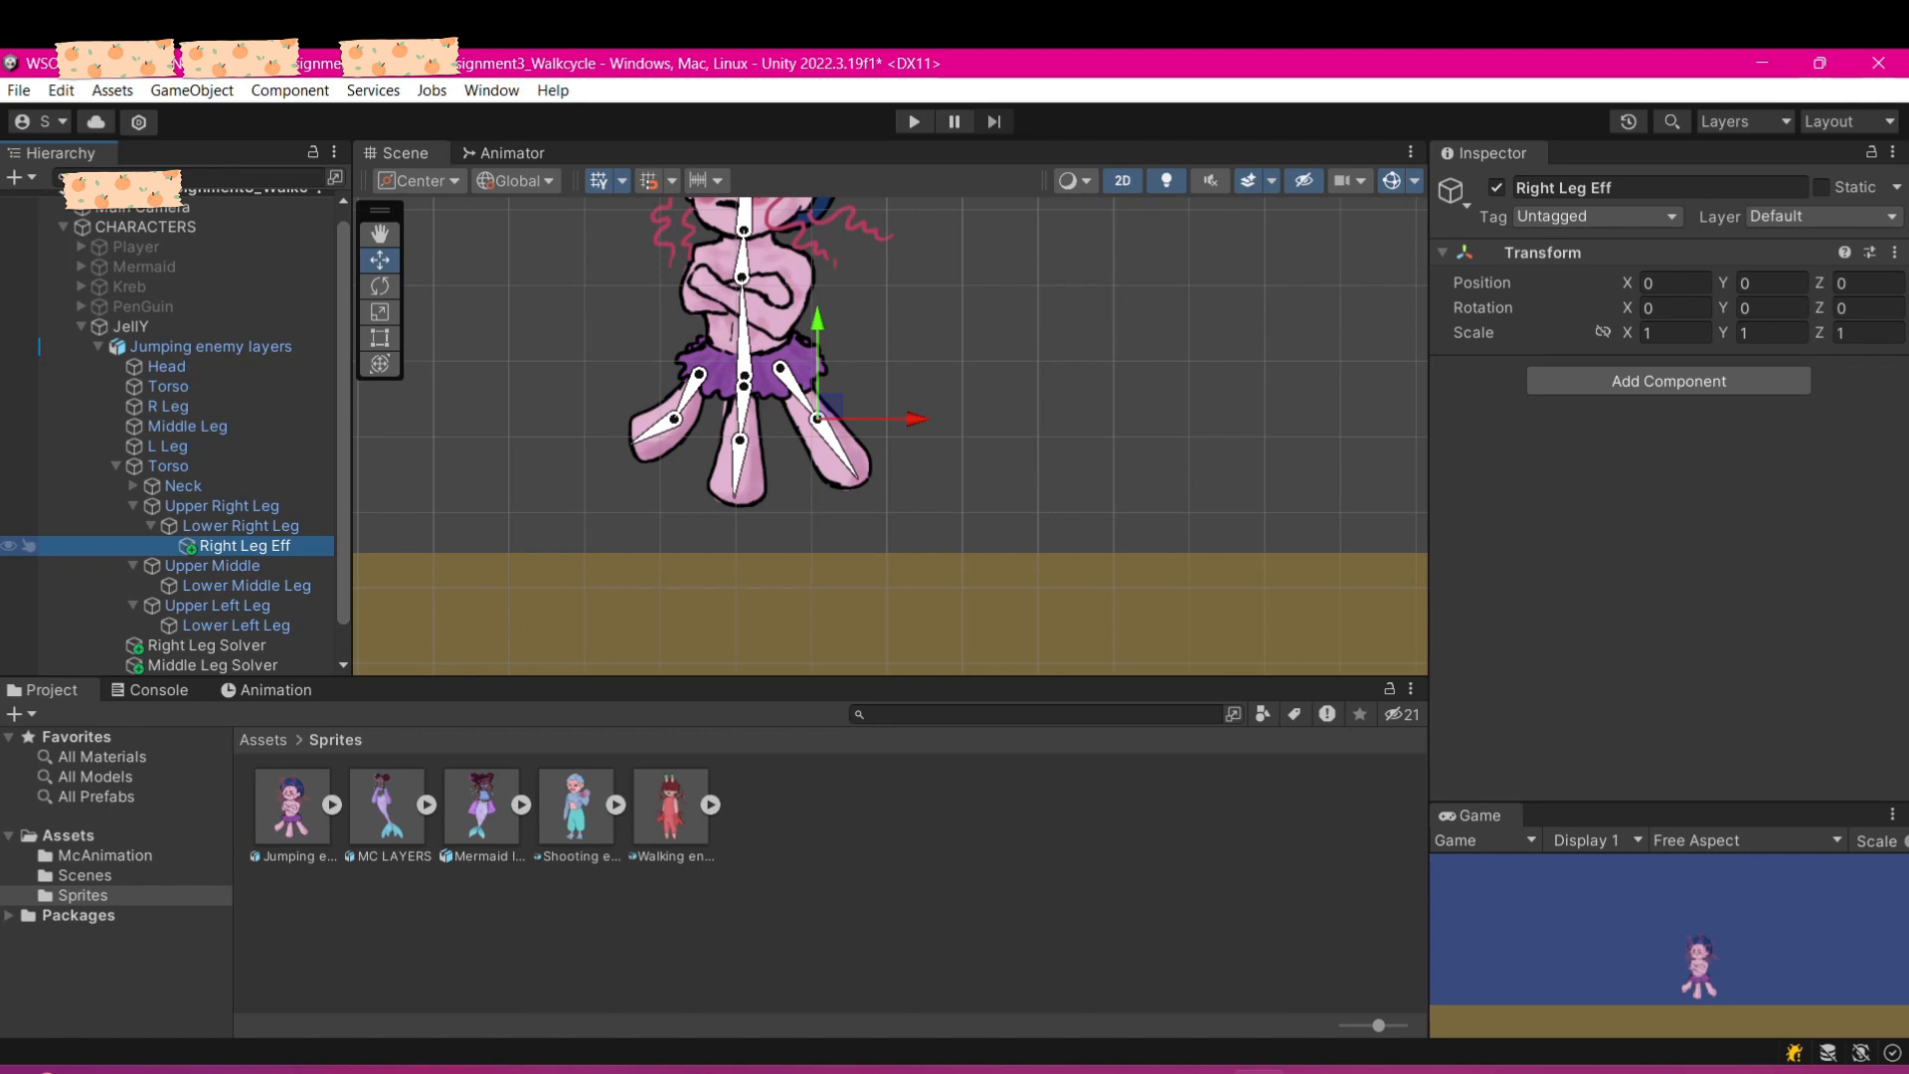
- Create an empty child object under the Lower Middle Leg bone and name it Middle Leg Eff
{"action": "left_click", "coordinate": [212, 566]}
{"action": "left_click", "coordinate": [212, 566]}
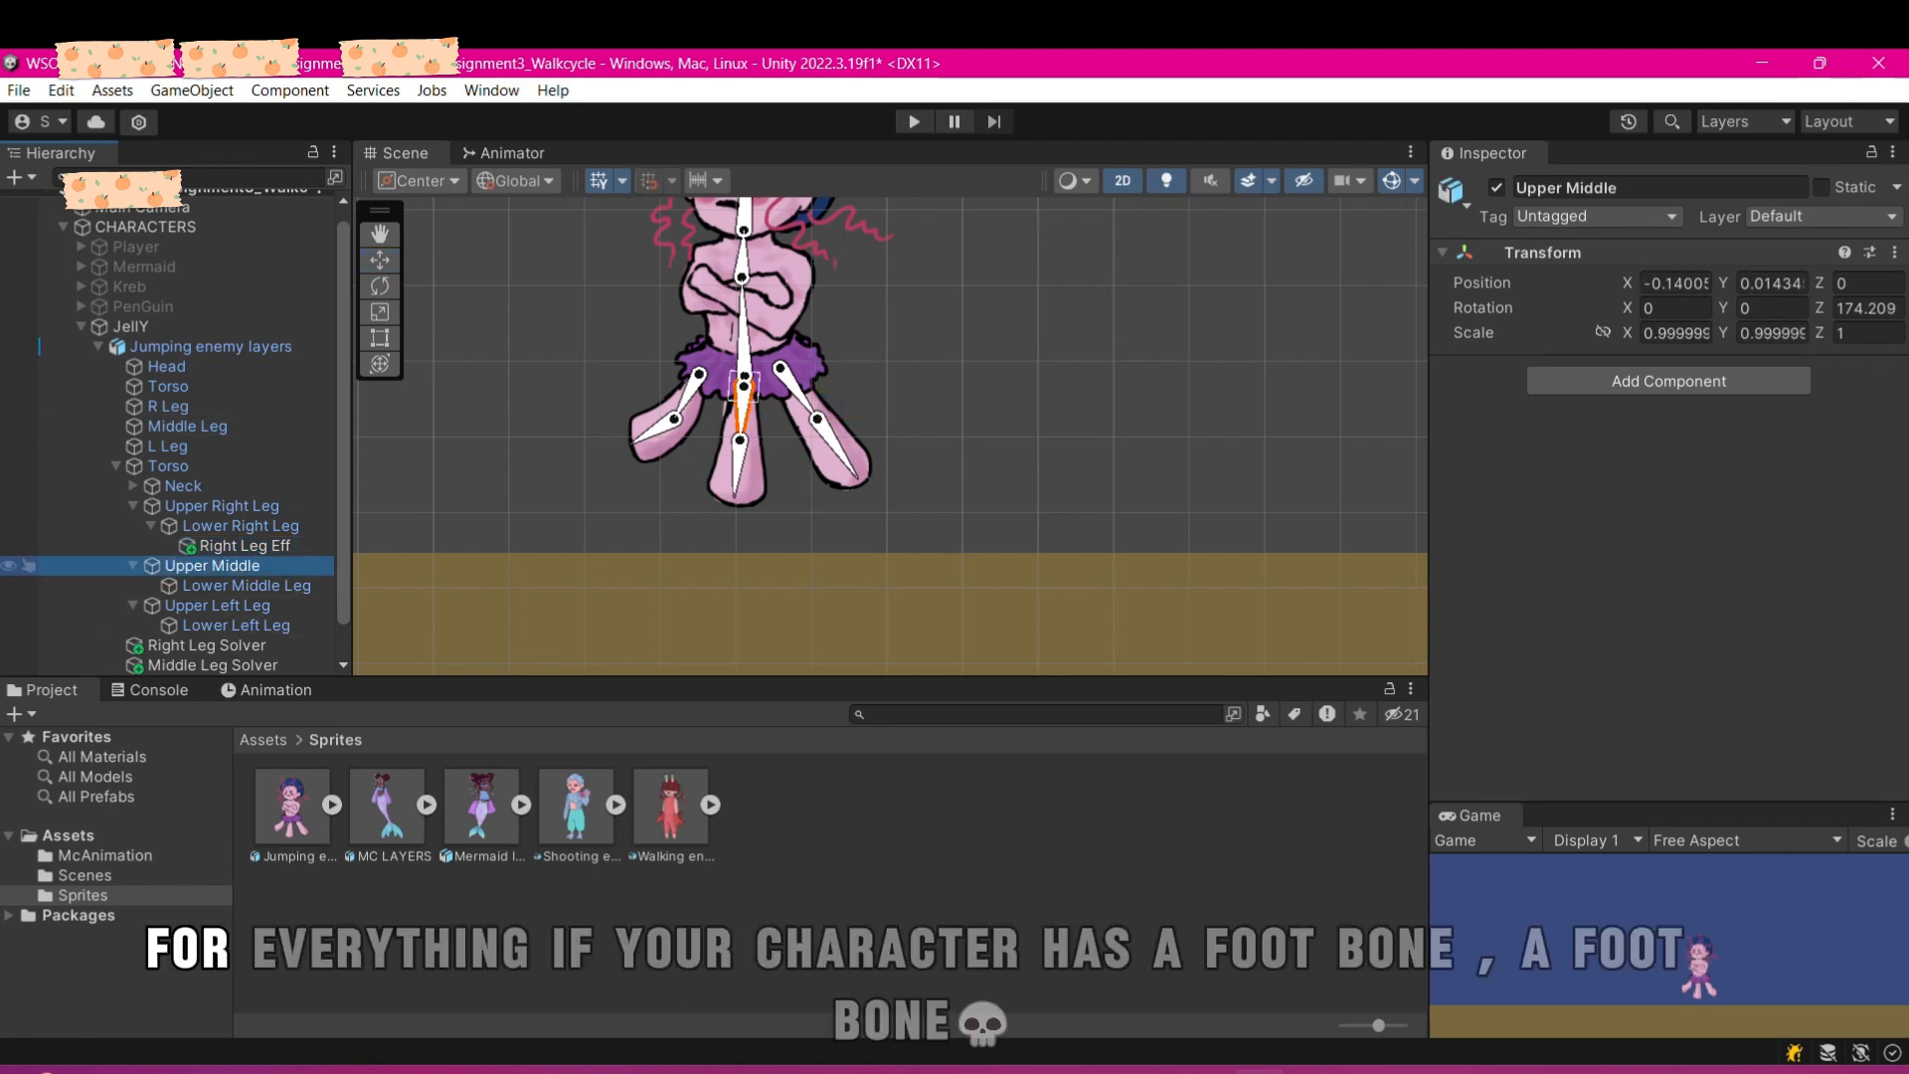
{"action": "left_click", "coordinate": [245, 585]}
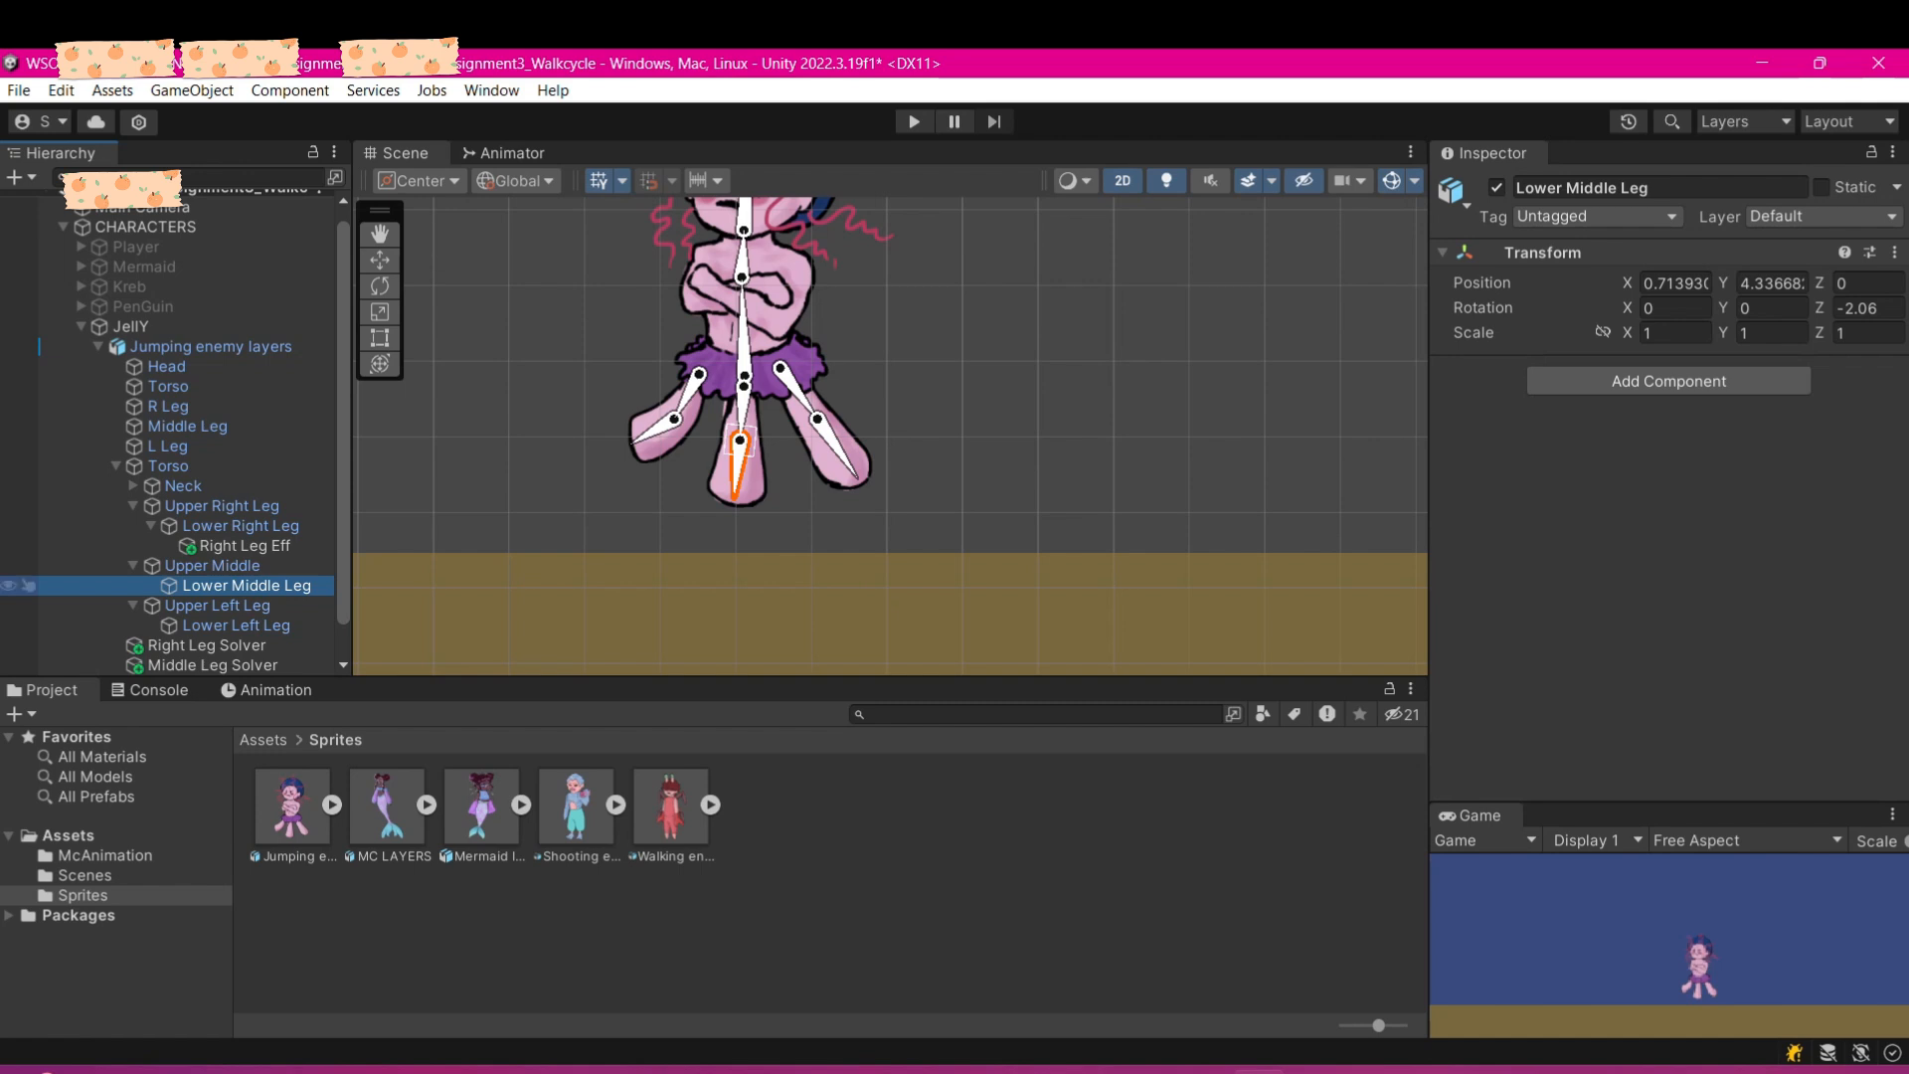
{"action": "right_click", "coordinate": [283, 585]}
{"action": "left_click", "coordinate": [328, 597]}
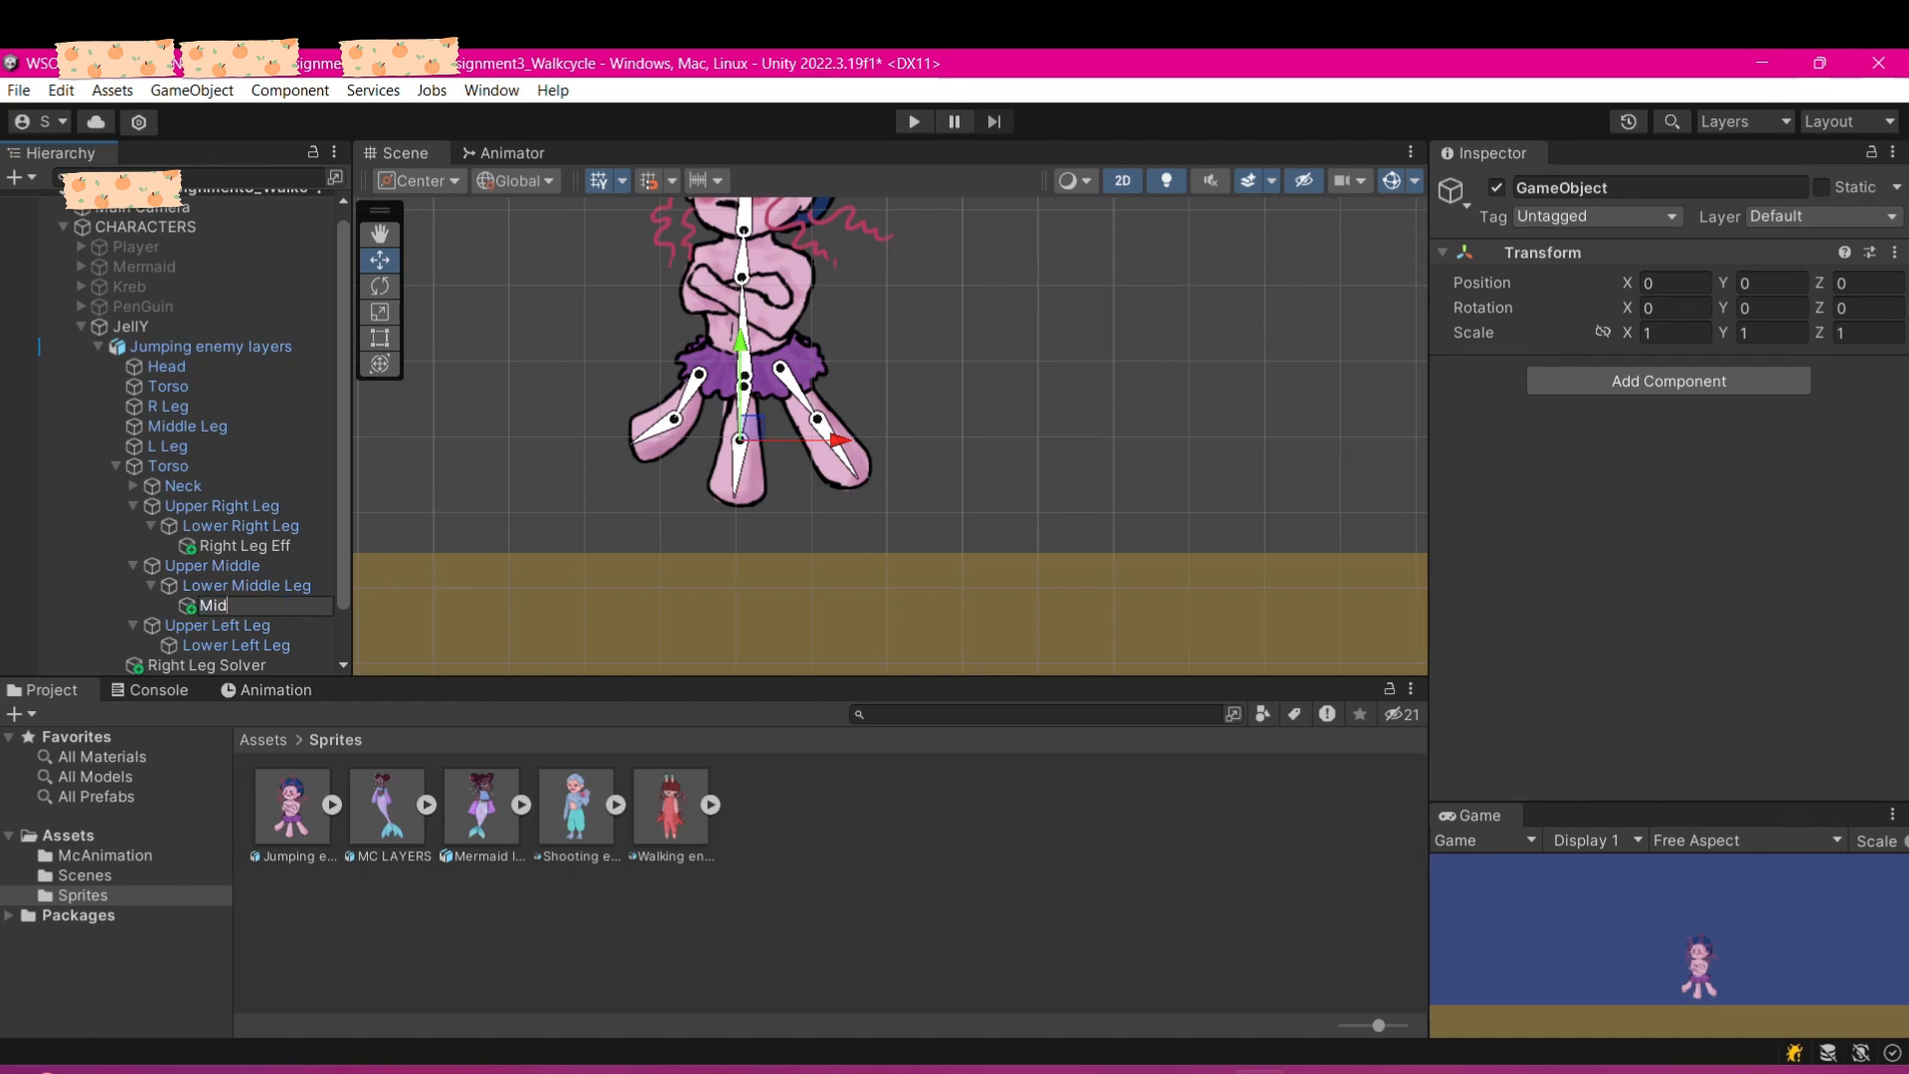
{"action": "key", "text": "Return"}
- Move Right Leg Eff to the right leg's tip at X 1.2, Y -0.13 and Middle Leg Eff below the middle leg at X 1.07, Y 0.05
{"action": "left_click", "coordinate": [244, 546]}
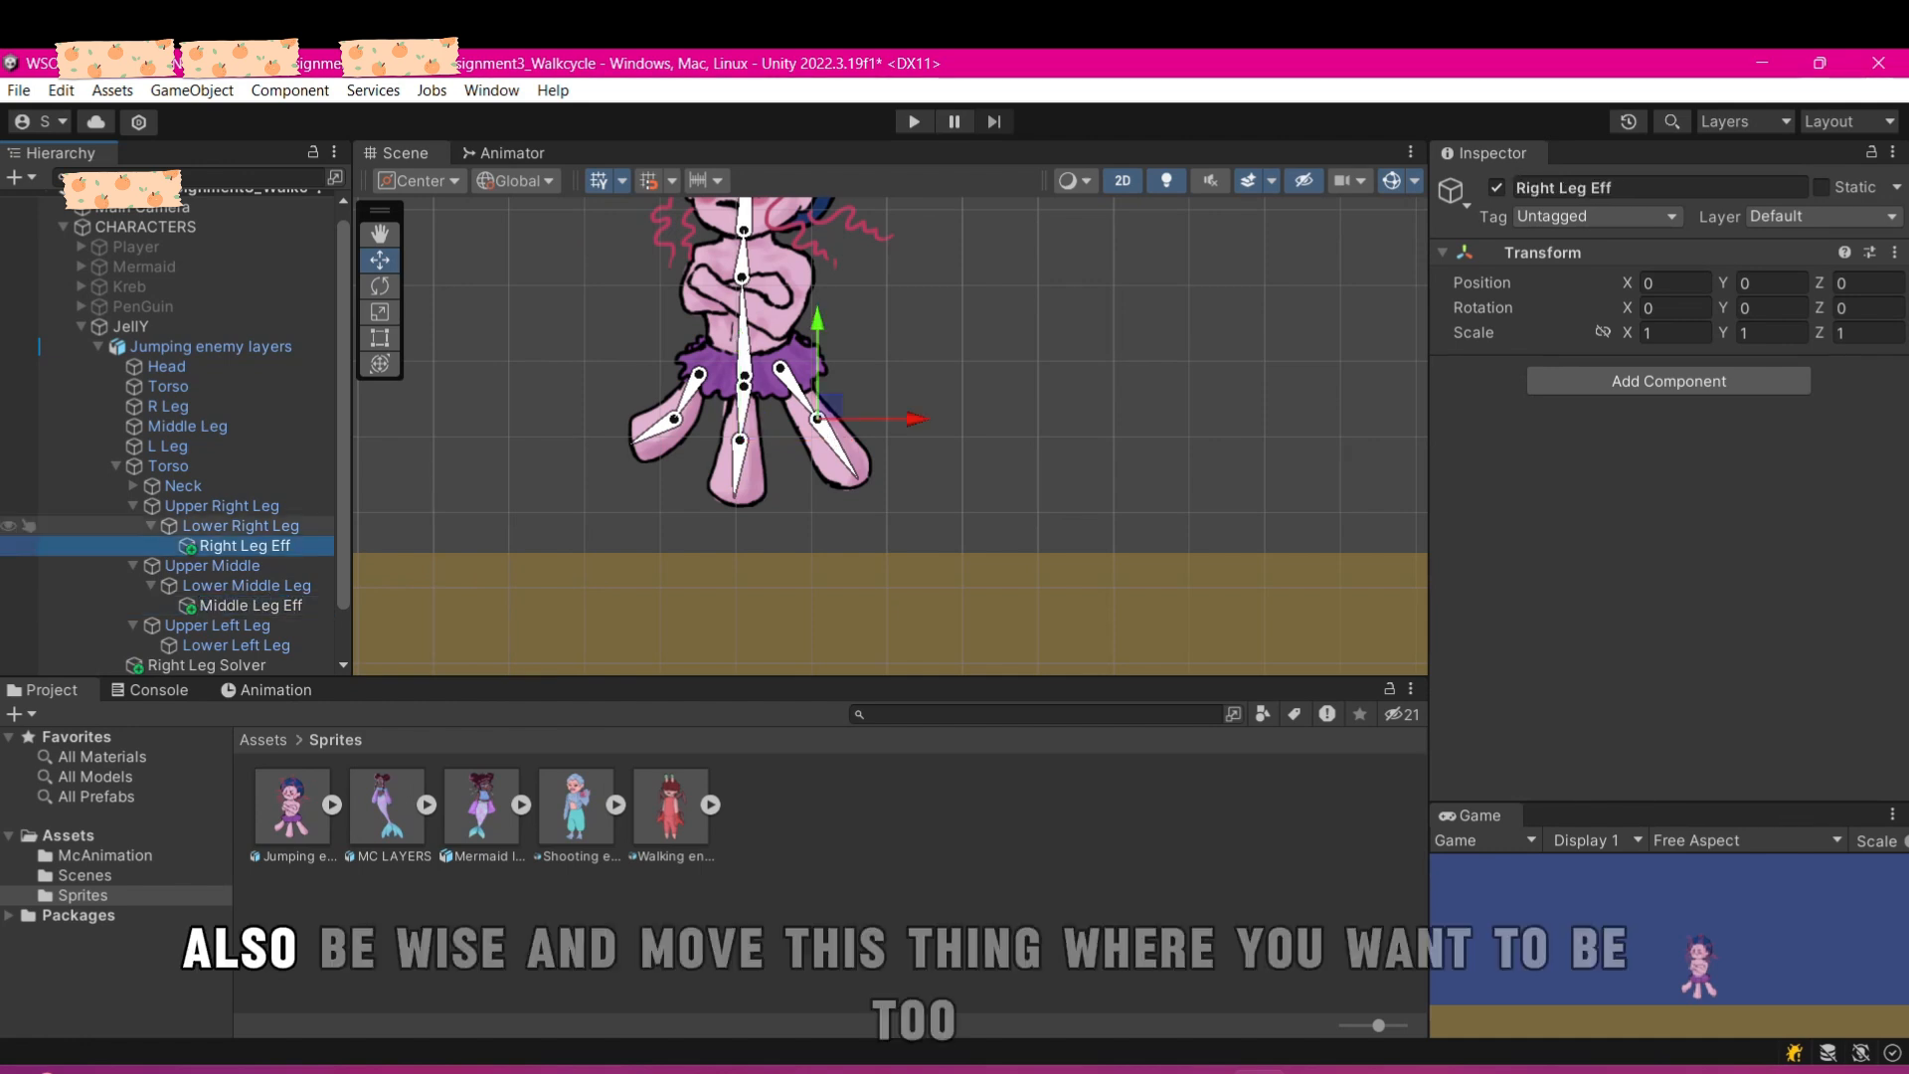
{"action": "left_click_drag", "start_coordinate": [830, 407], "coordinate": [873, 487]}
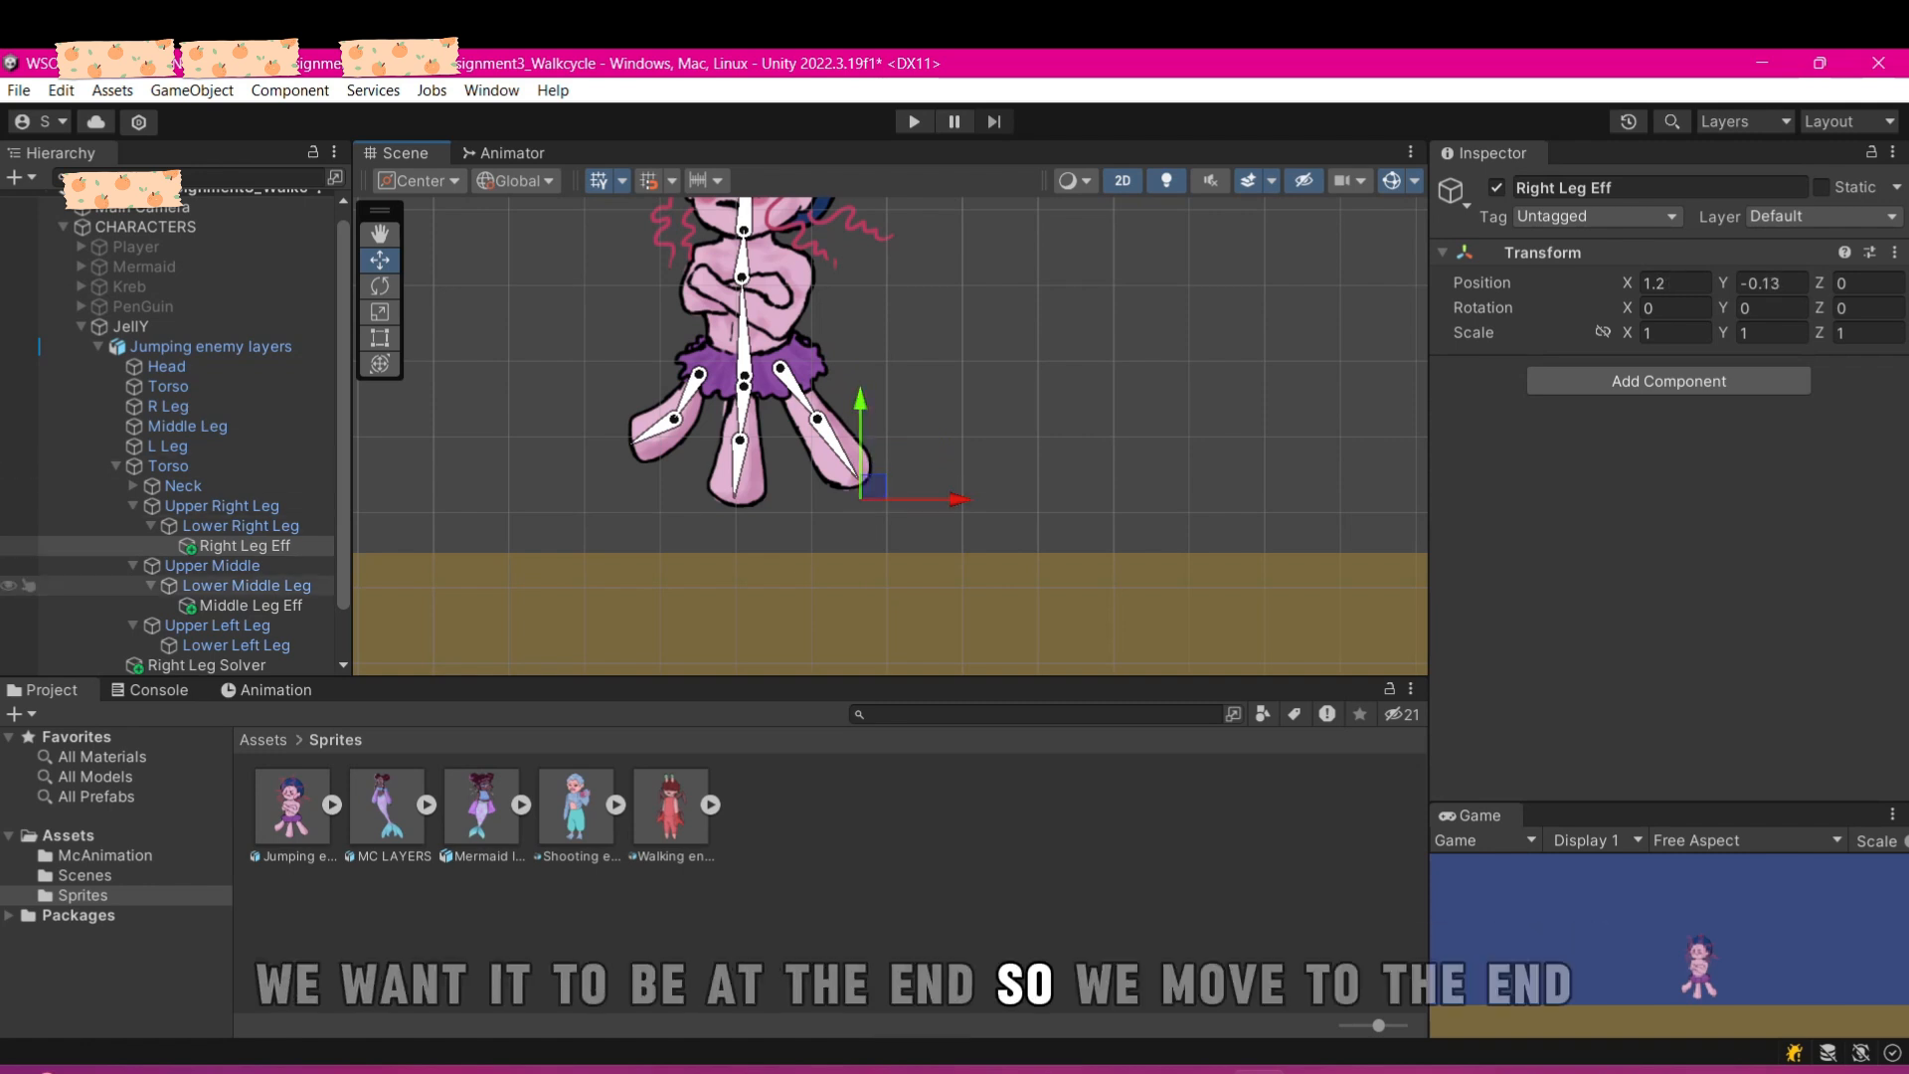
{"action": "left_click", "coordinate": [250, 605]}
{"action": "left_click", "coordinate": [749, 430]}
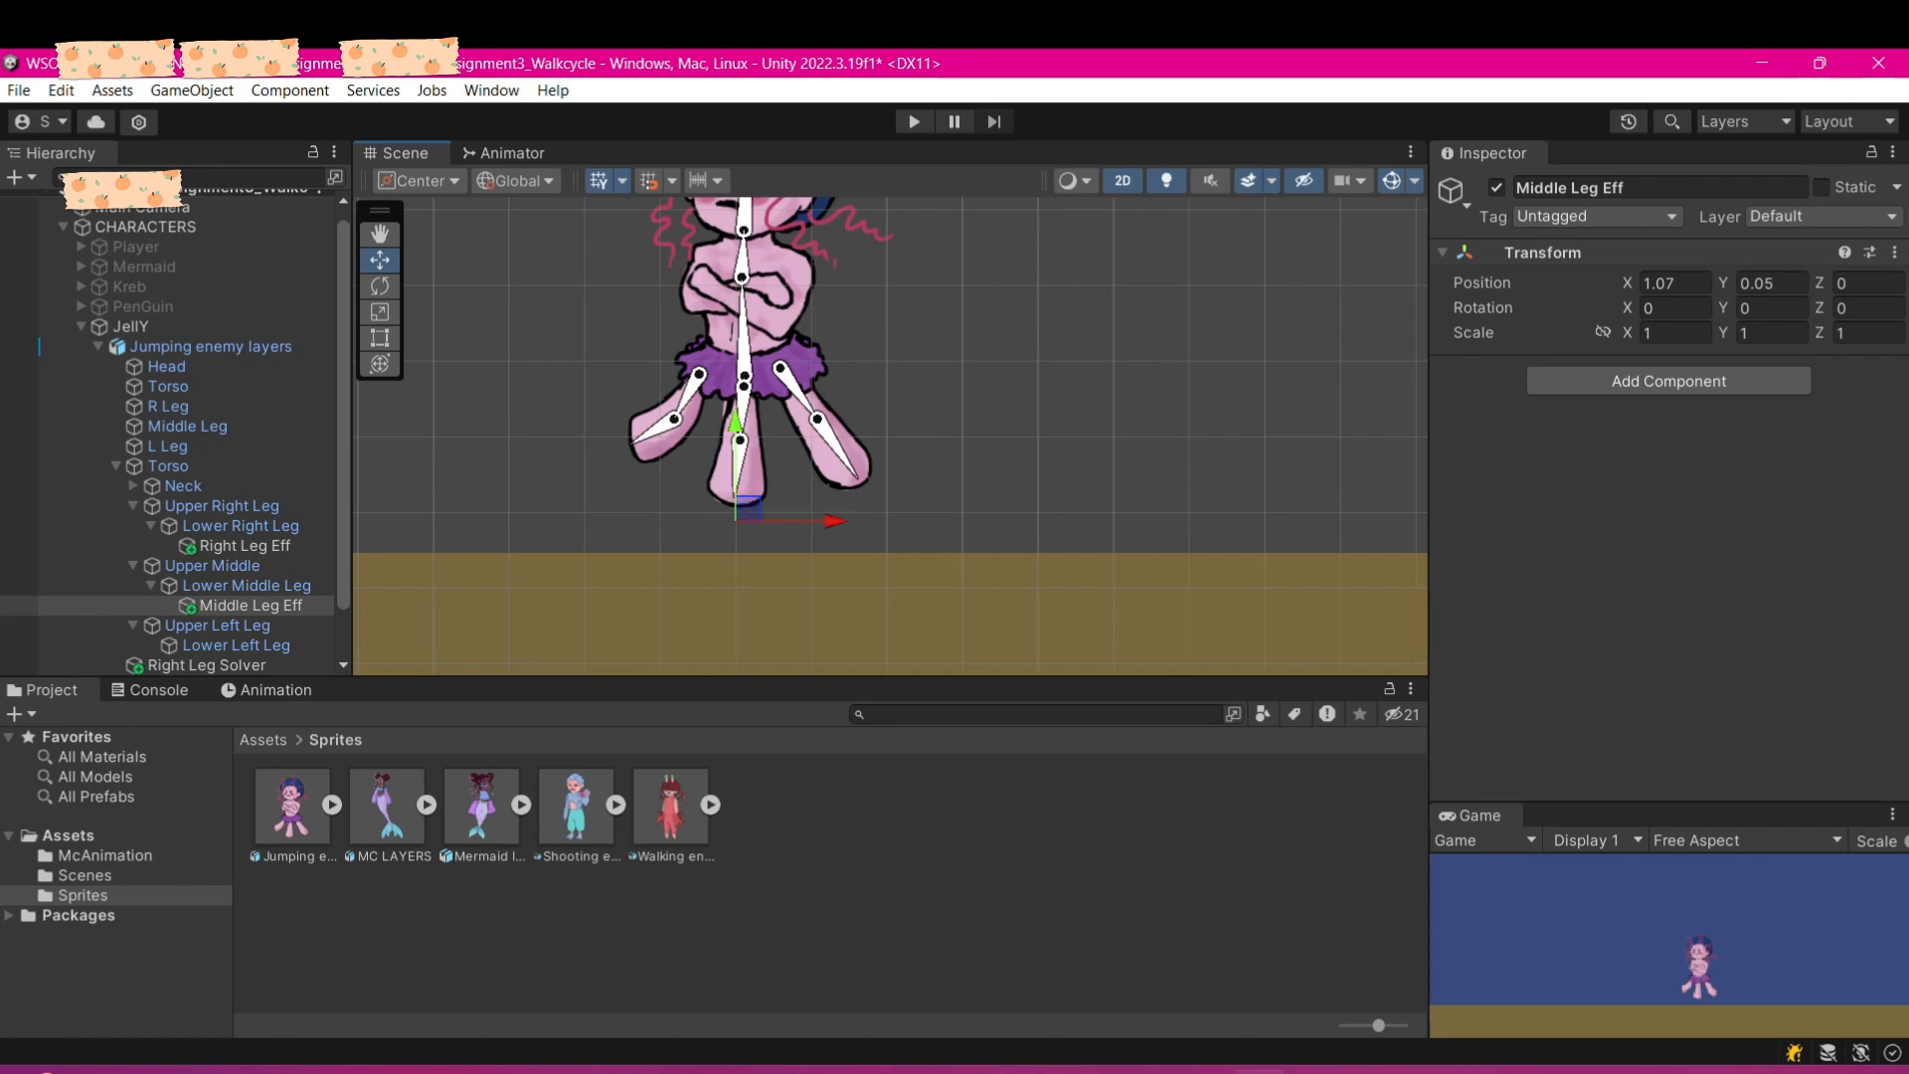
- Create an empty child named Left Leg Eff under Lower Left Leg and move it beside the leg's tip at X 1.16, Y 0.12
{"action": "scroll", "coordinate": [169, 584], "scroll_direction": "down", "scroll_amount": 1}
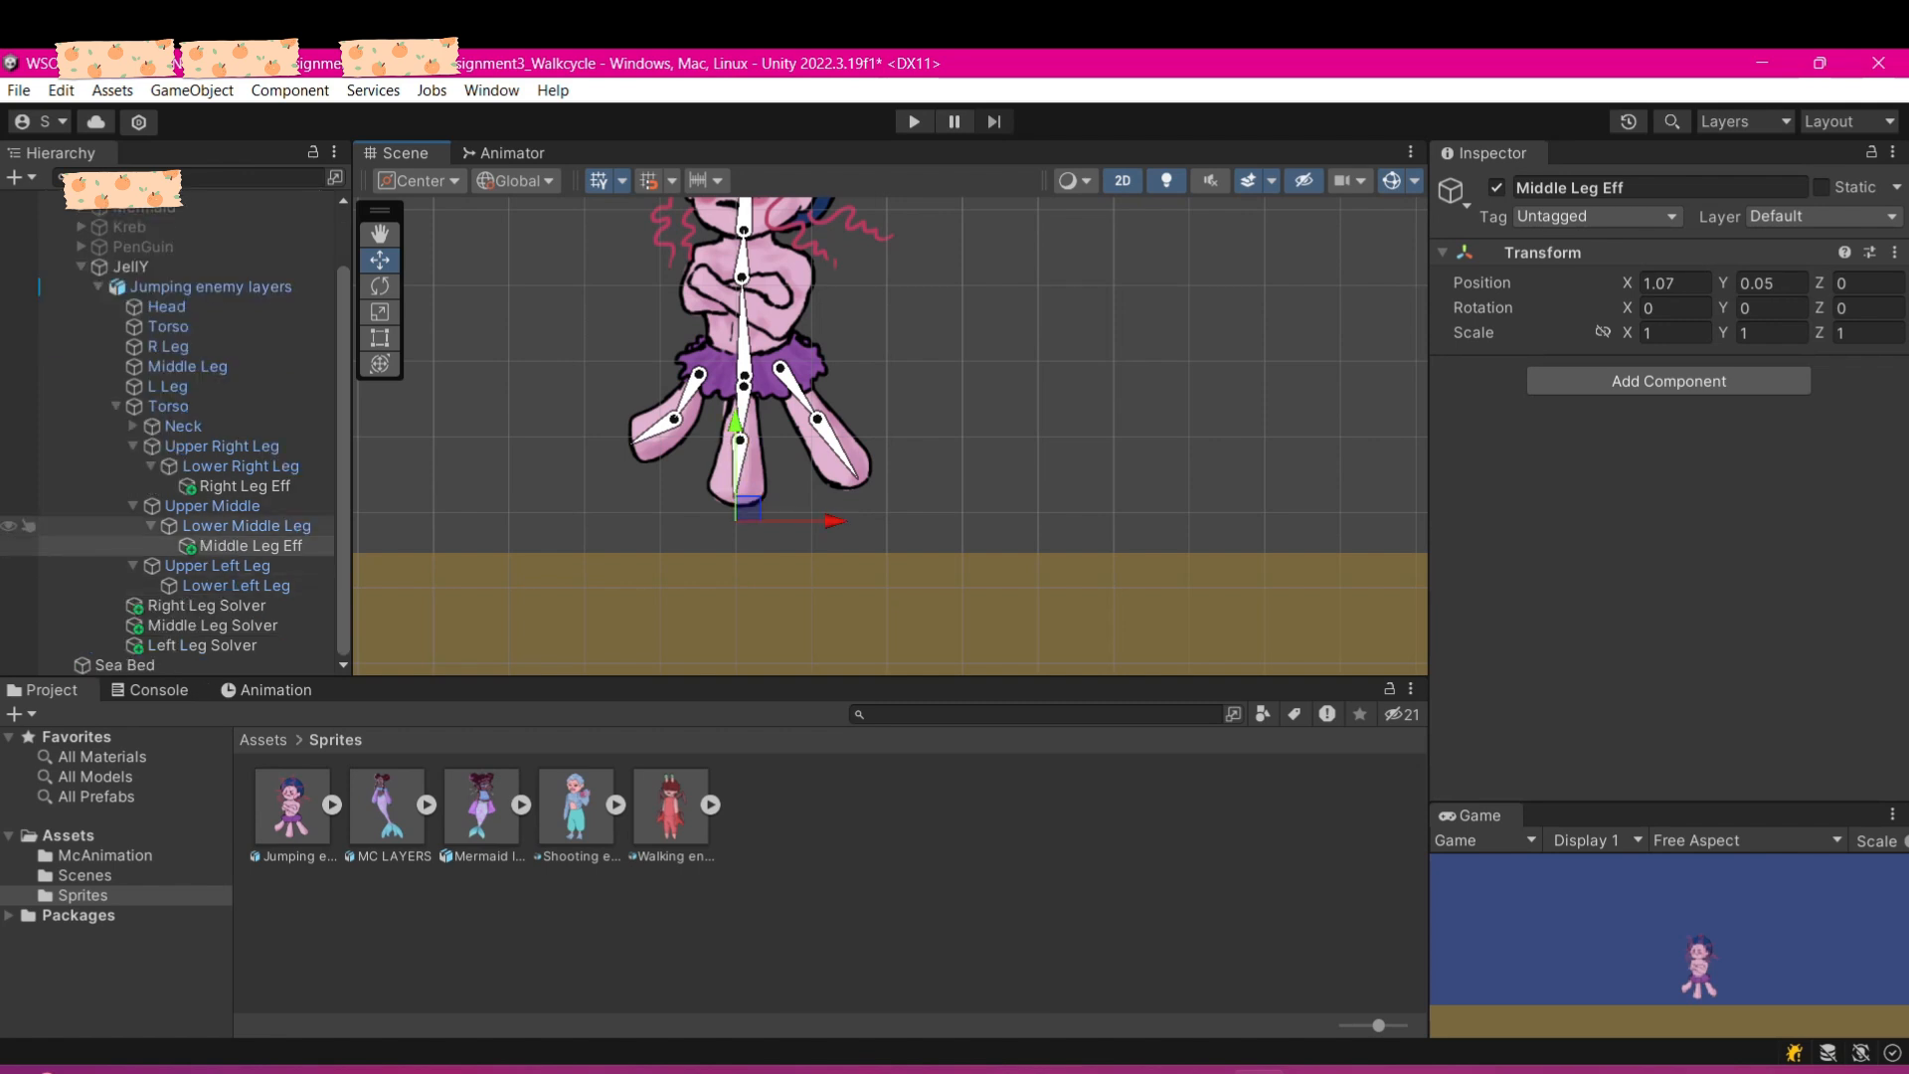
{"action": "left_click", "coordinate": [236, 585]}
{"action": "right_click", "coordinate": [283, 585]}
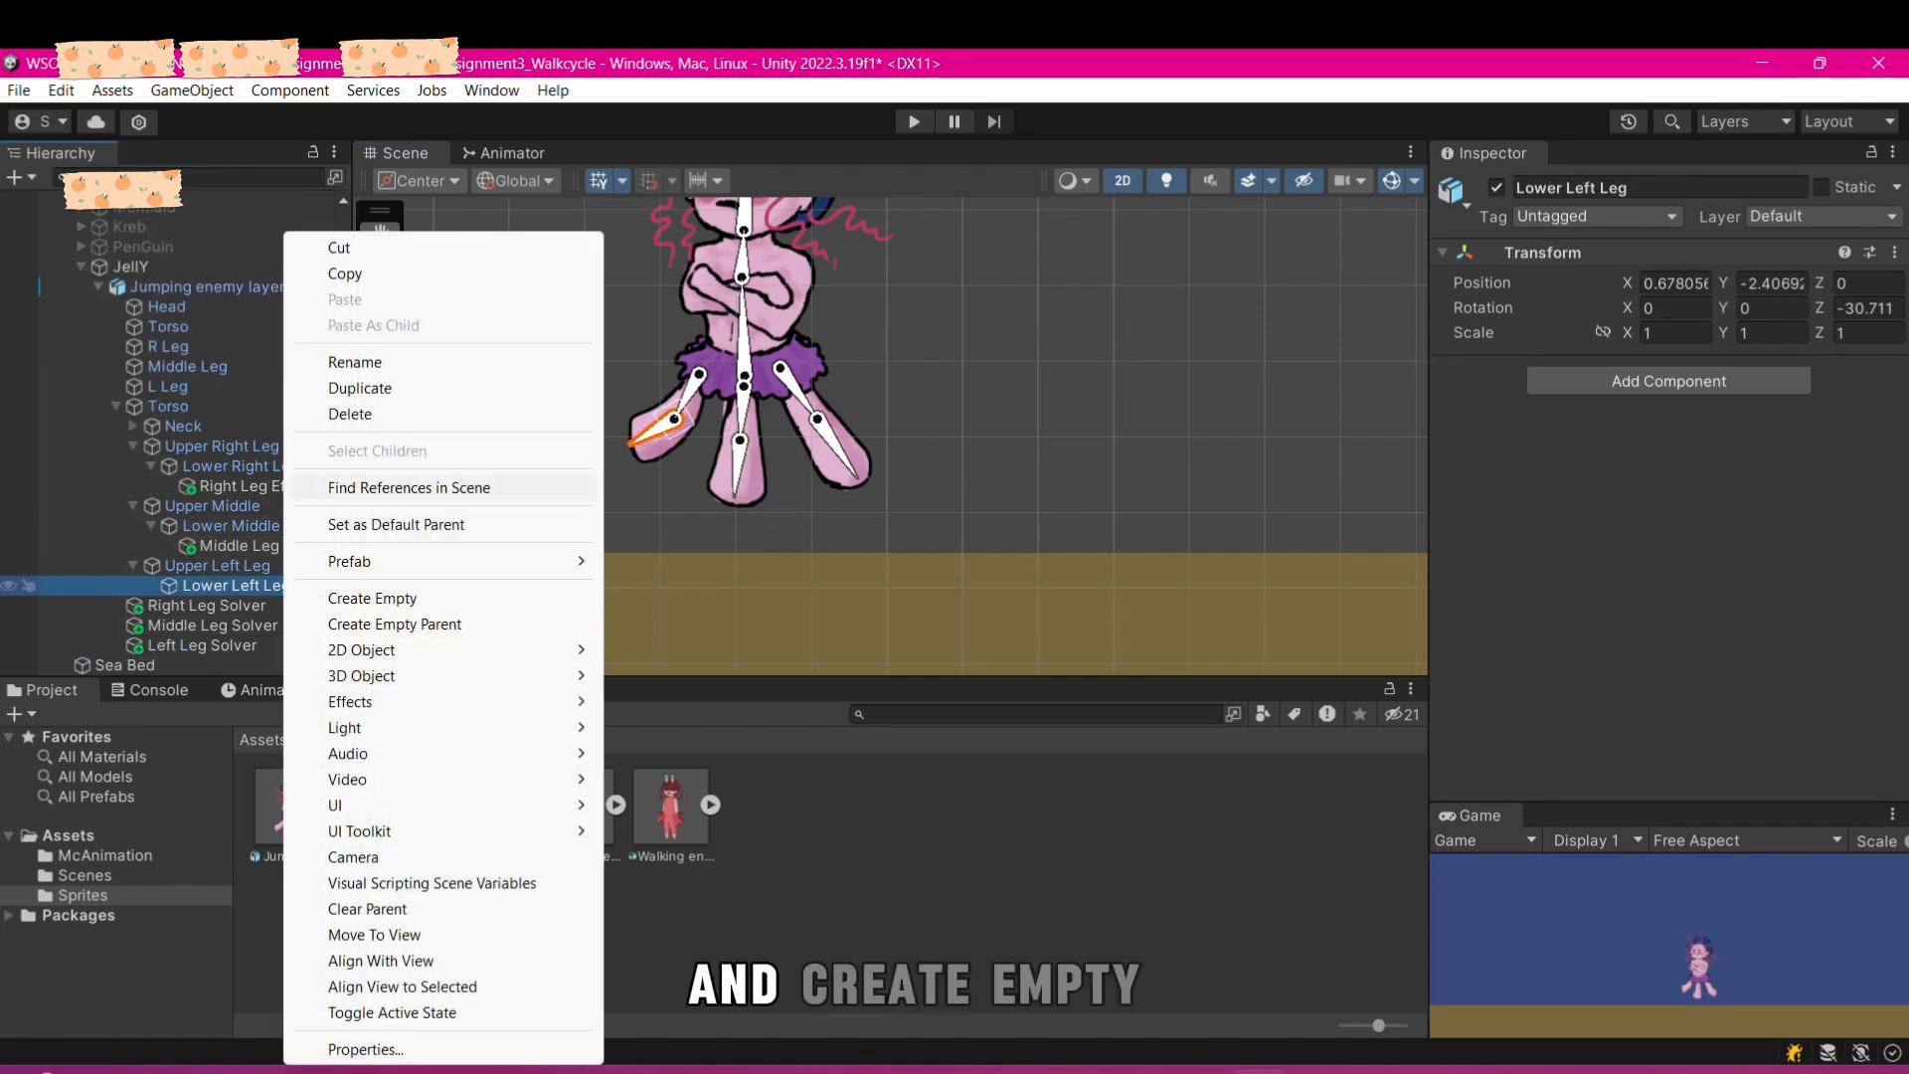
{"action": "left_click", "coordinate": [373, 597]}
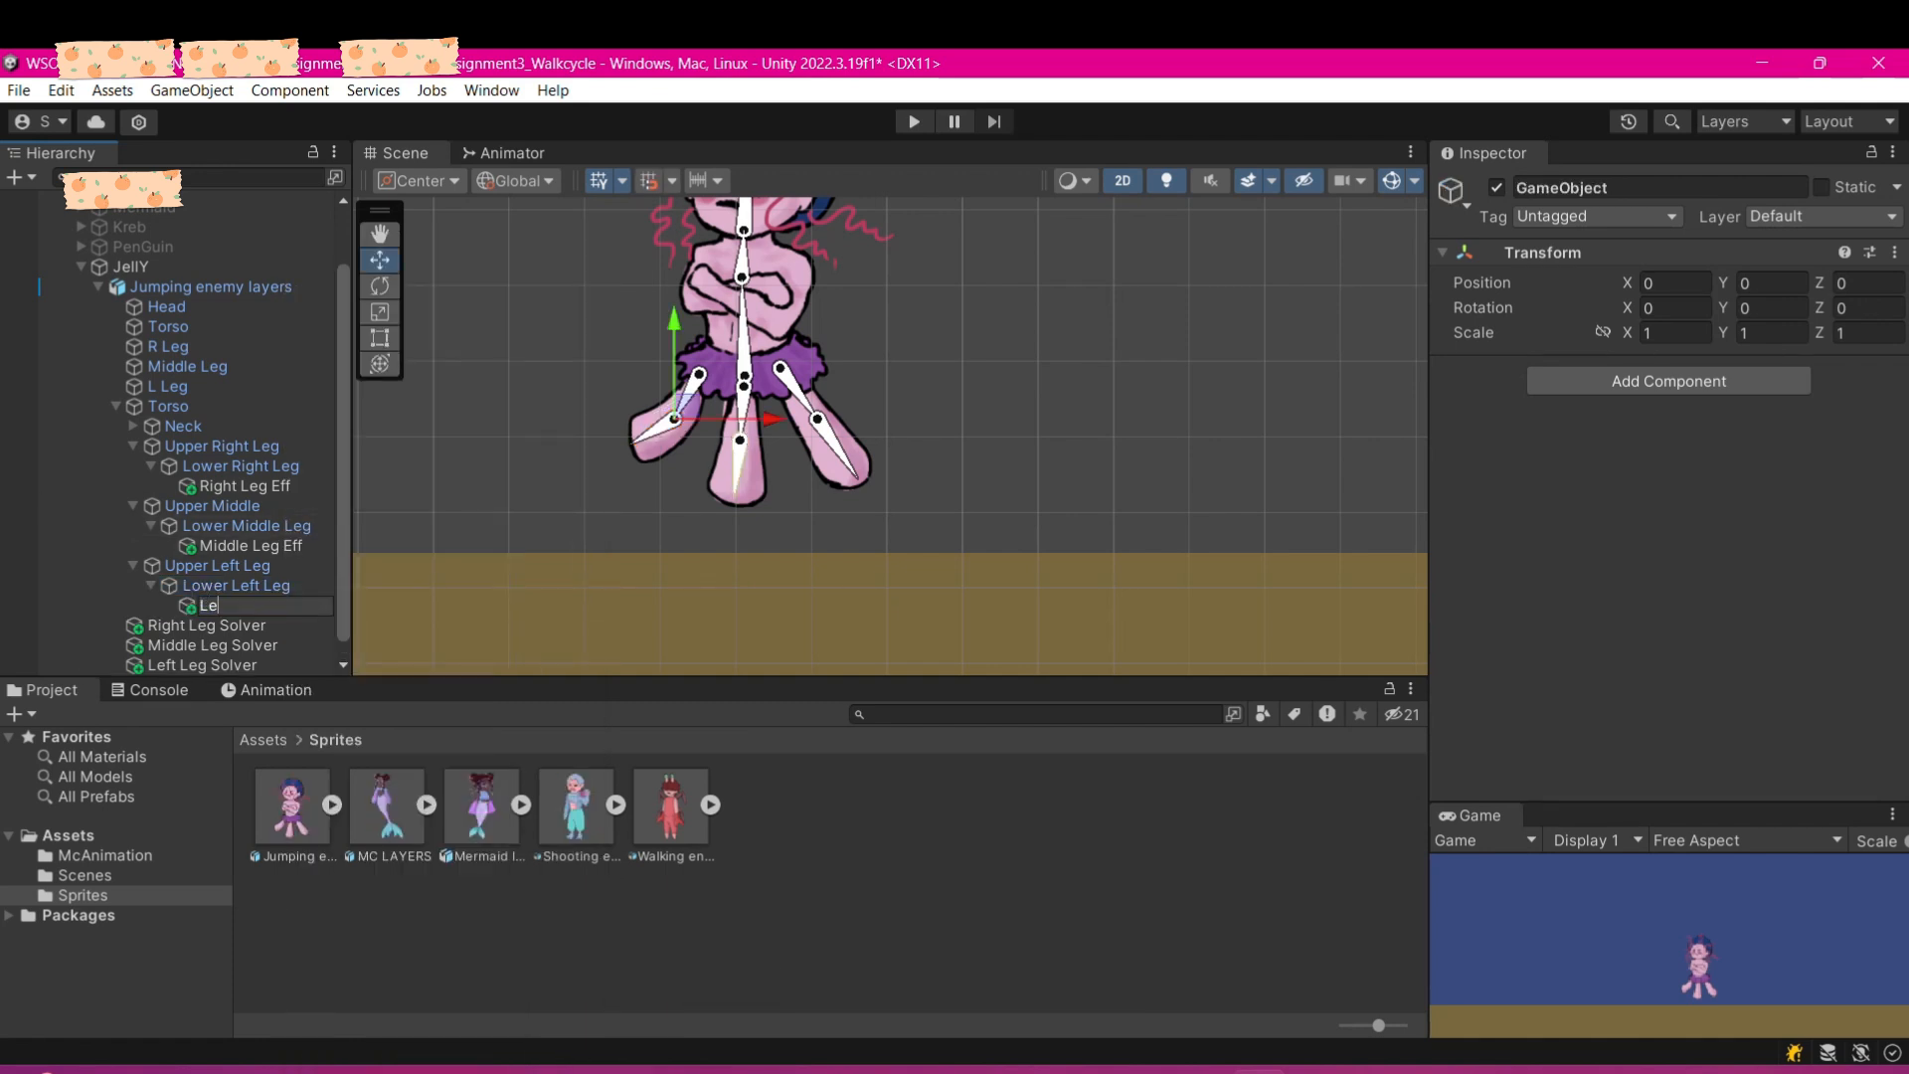
{"action": "type", "text": "Left Leg"}
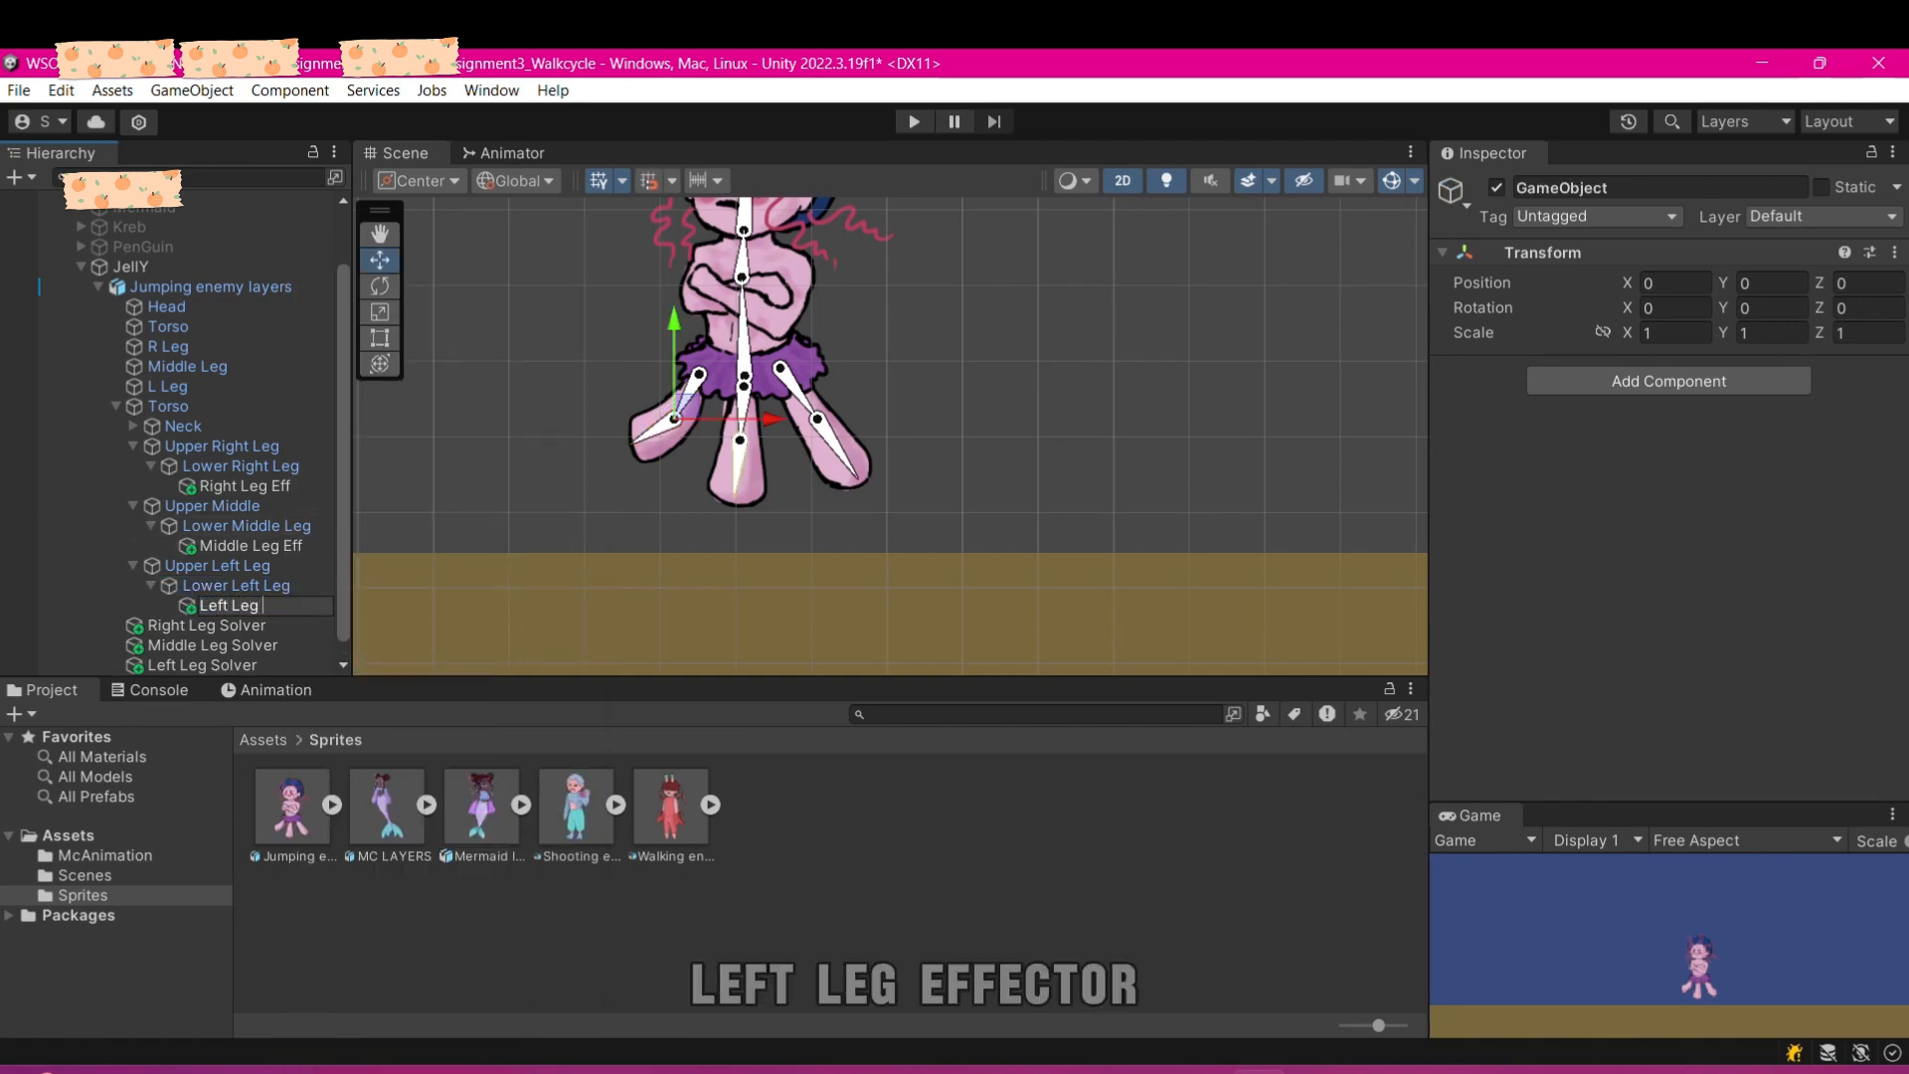
{"action": "type", "text": "ff"}
{"action": "key", "text": "Return"}
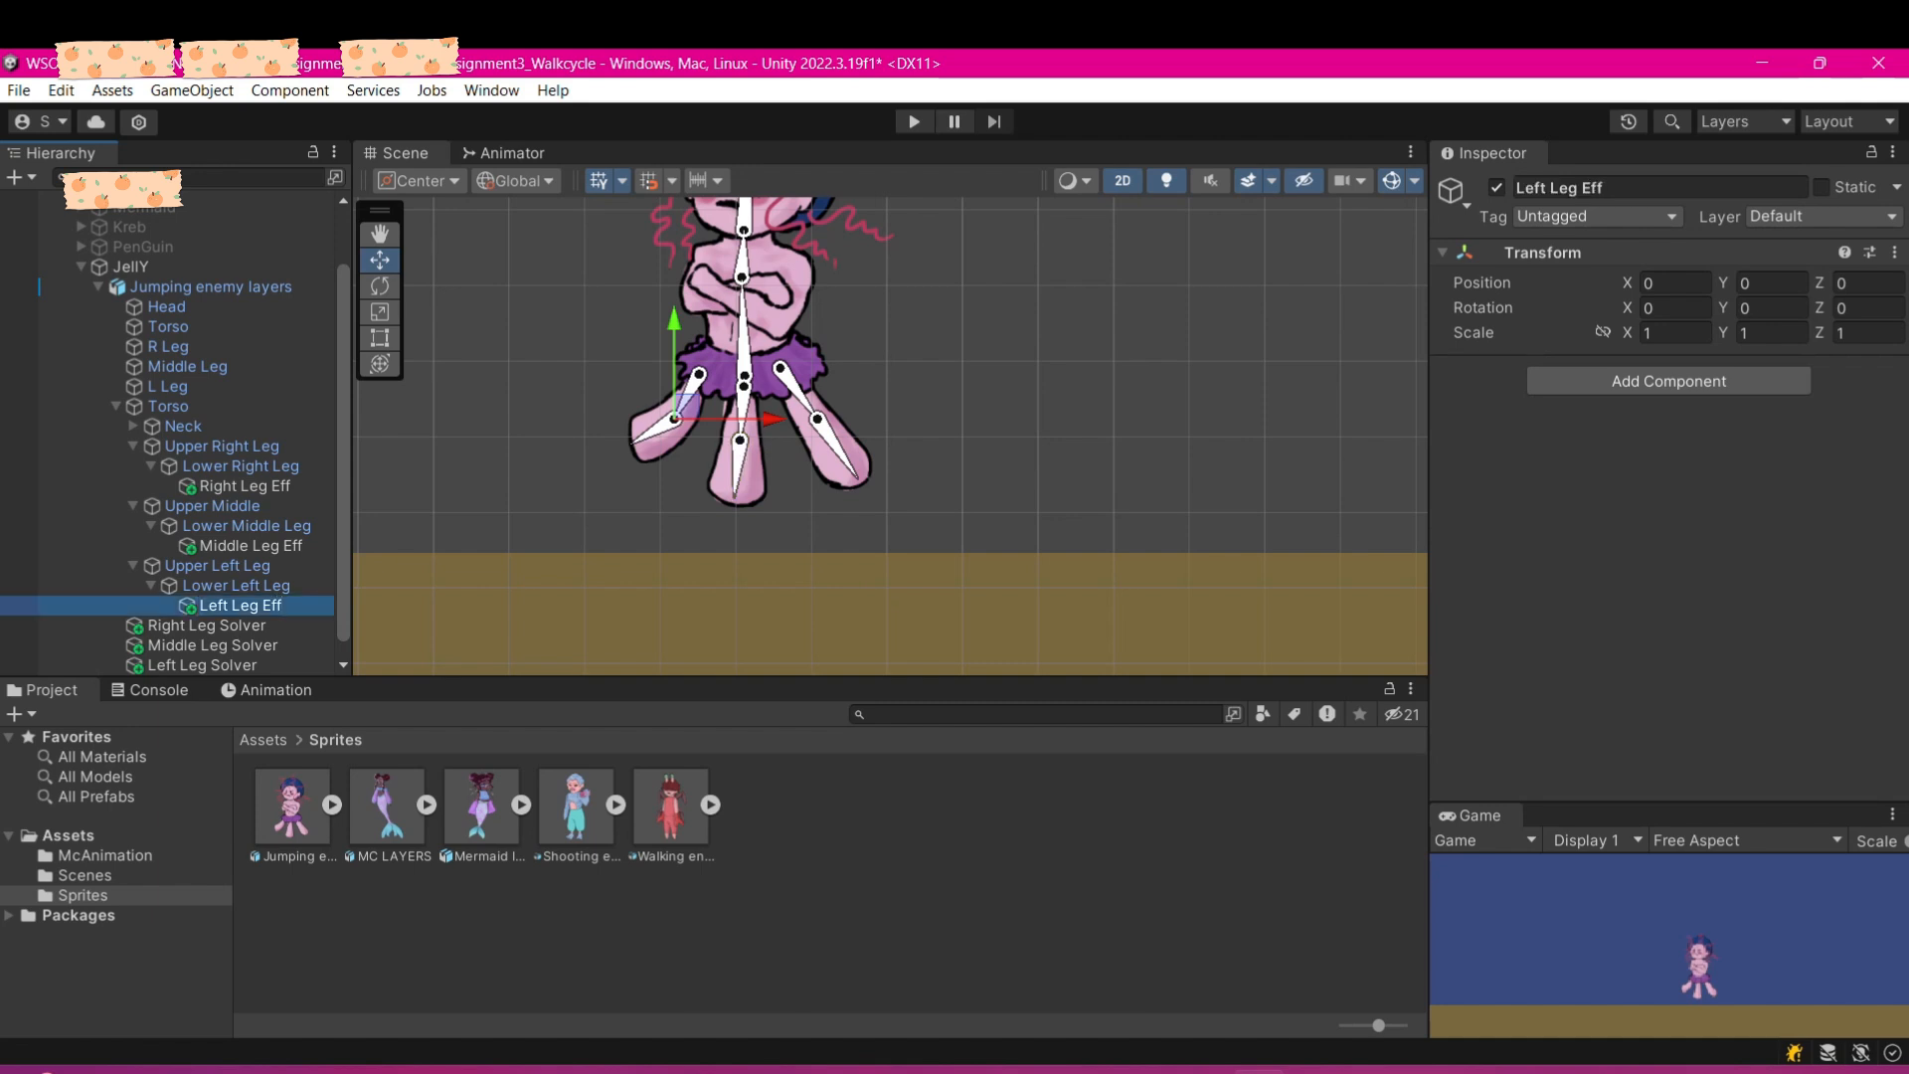
{"action": "left_click_drag", "start_coordinate": [686, 414], "coordinate": [615, 458]}
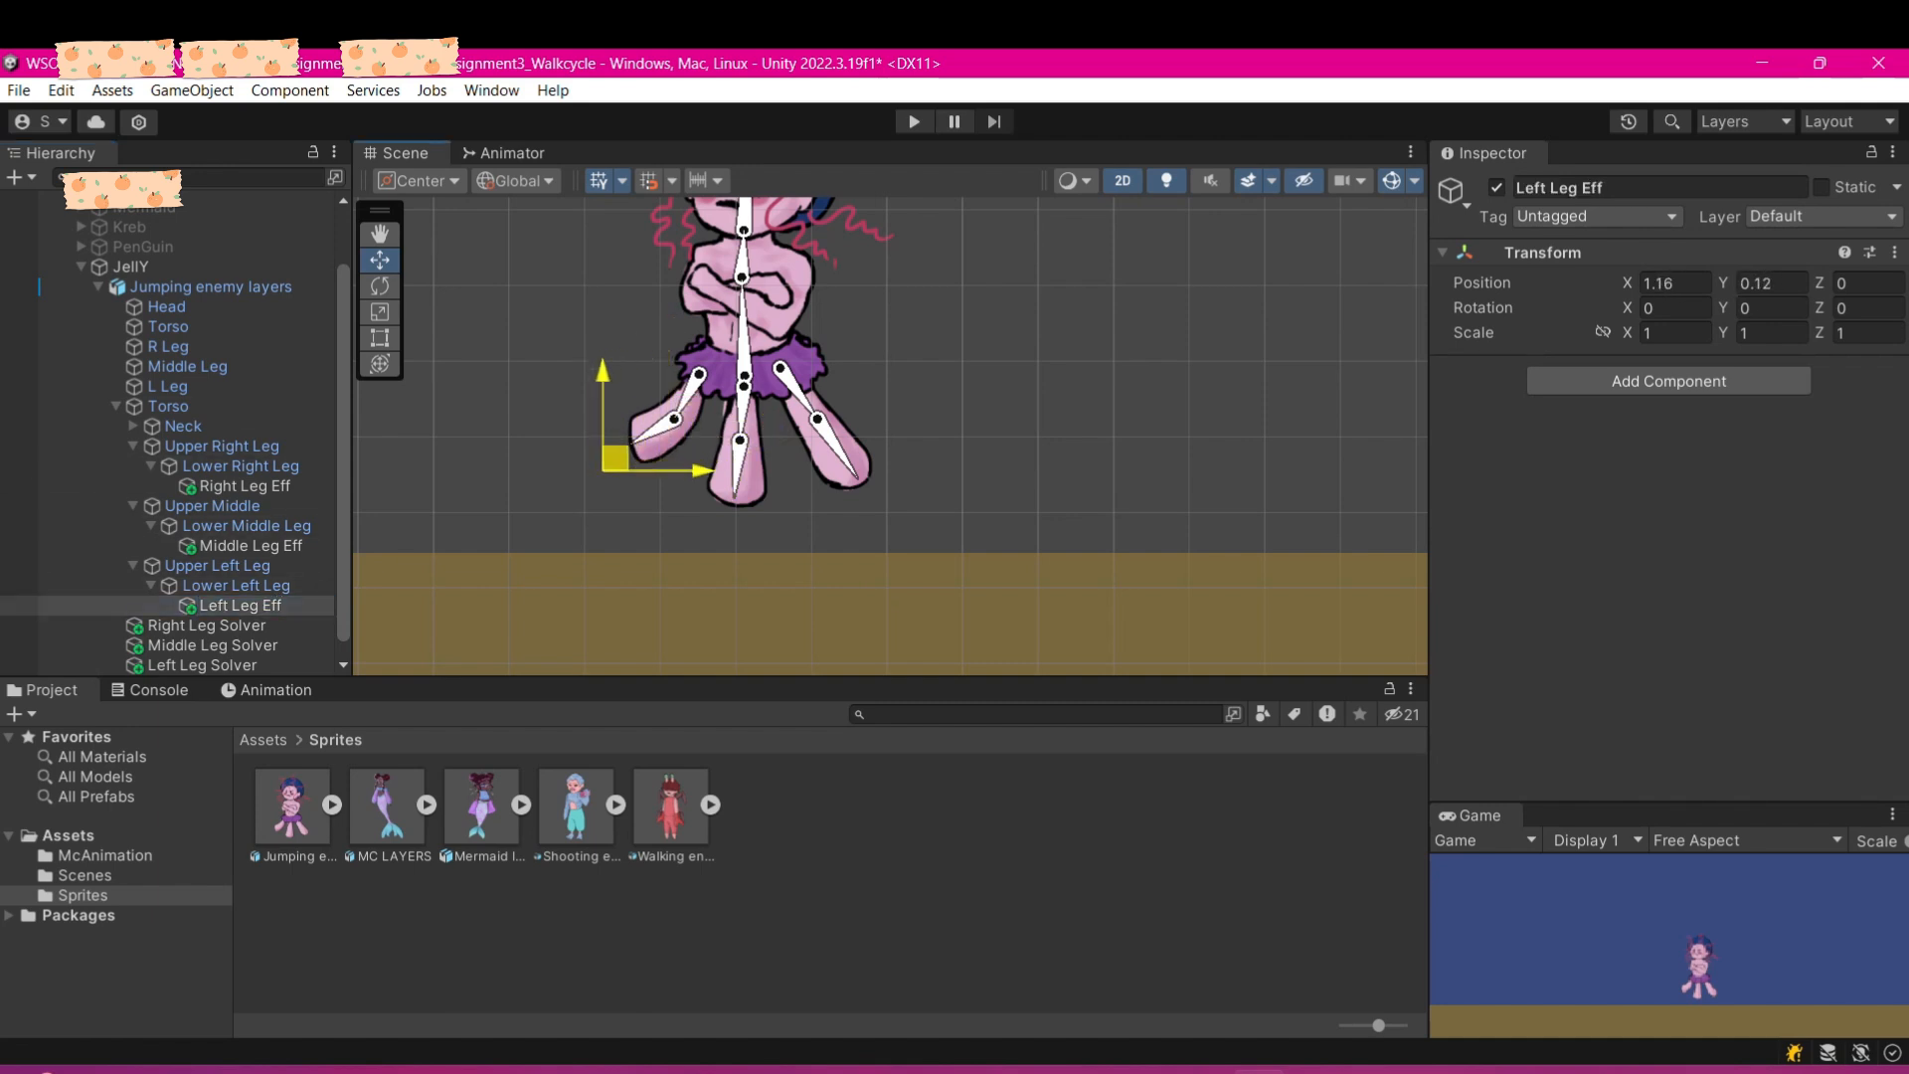
- Add a Limb Solver 2D component to Right Leg Solver
{"action": "scroll", "coordinate": [169, 584], "scroll_direction": "down", "scroll_amount": 1}
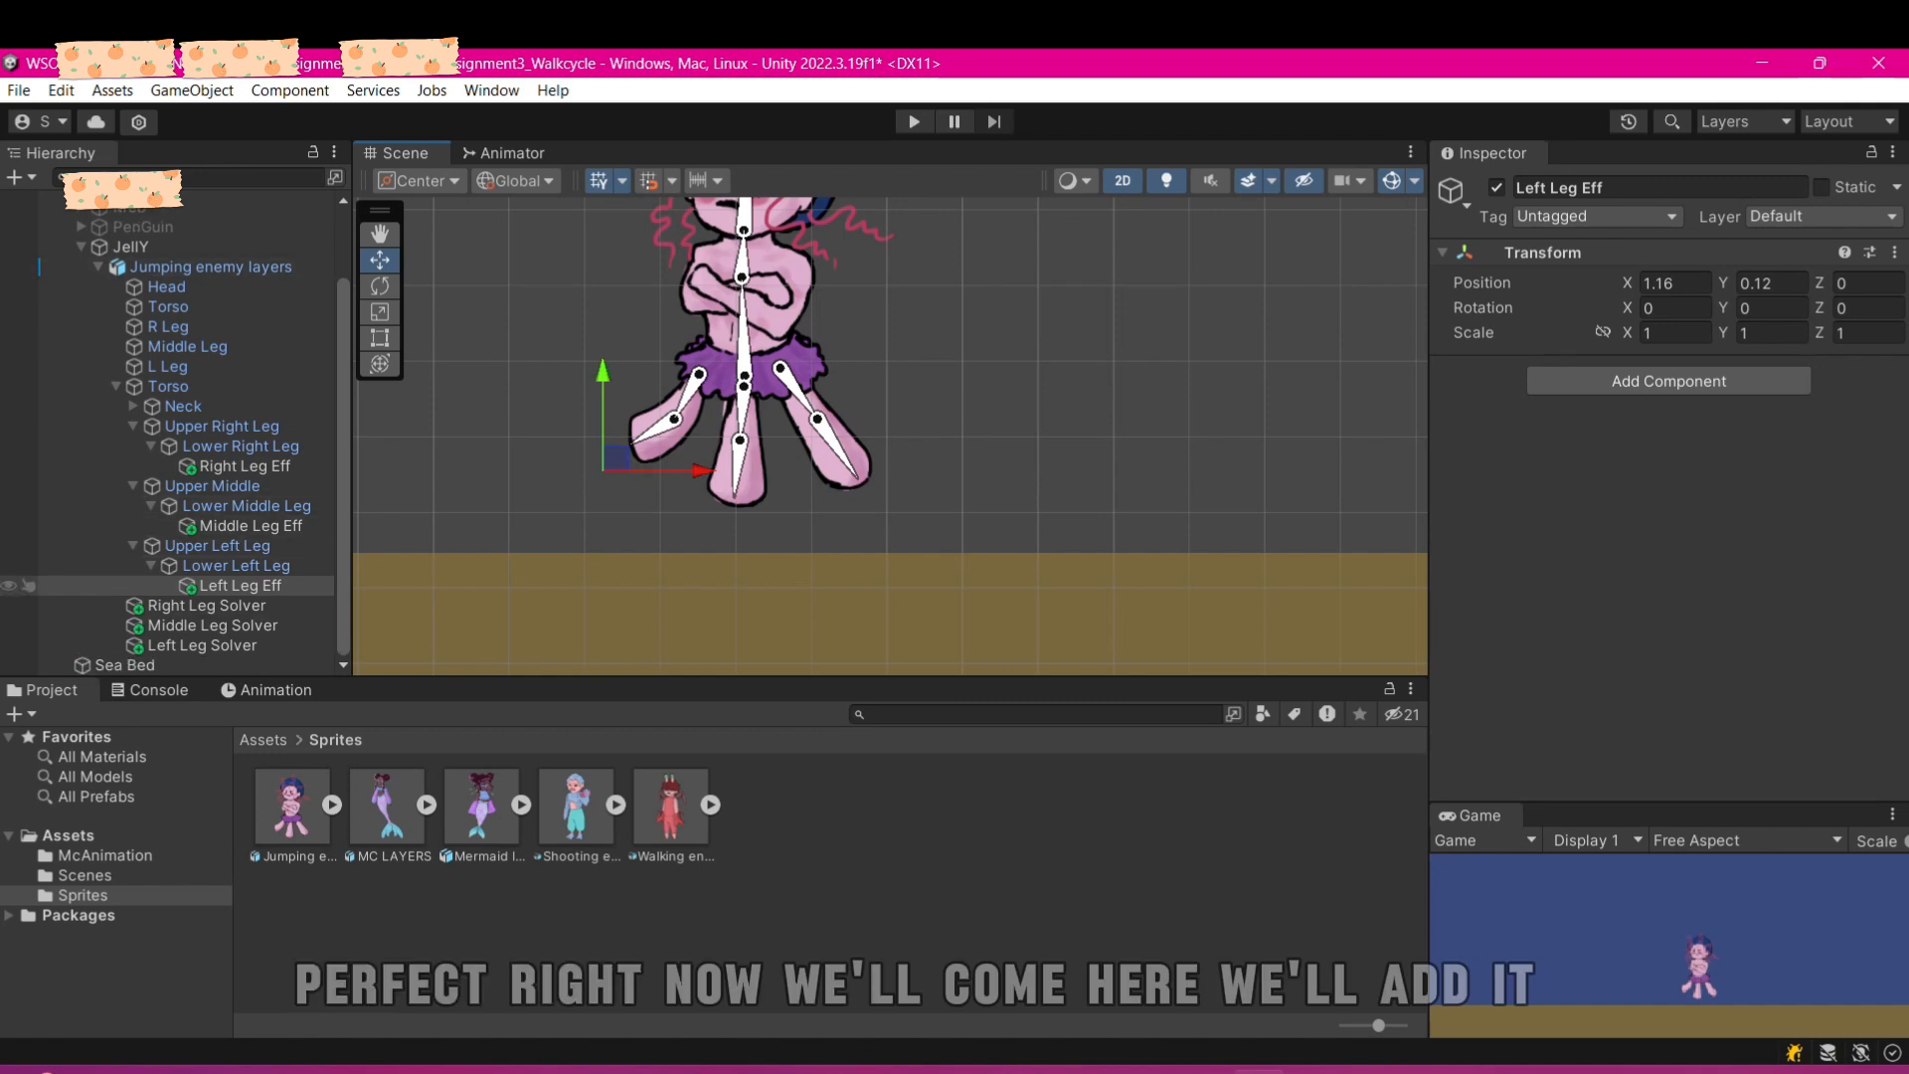
{"action": "left_click", "coordinate": [212, 625]}
{"action": "left_click", "coordinate": [207, 606]}
{"action": "left_click", "coordinate": [1669, 381]}
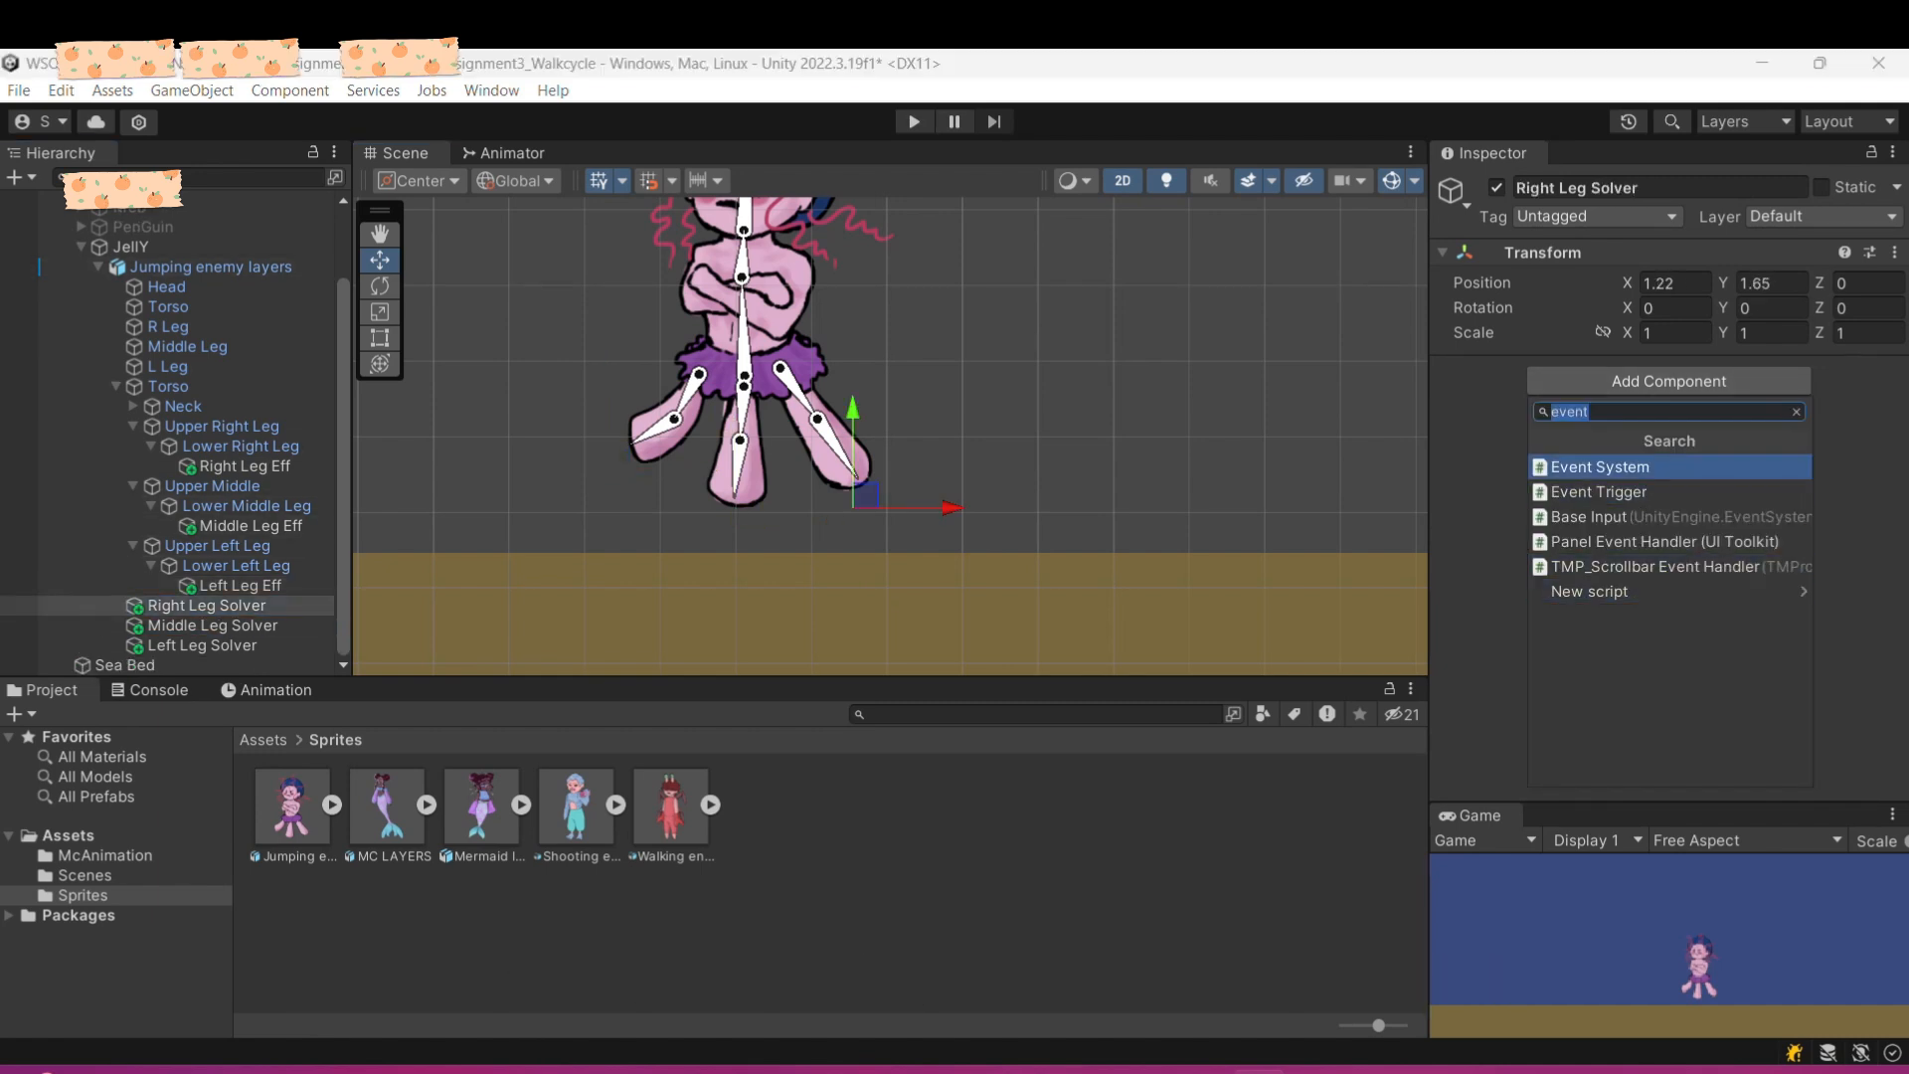
{"action": "type", "text": "ik"}
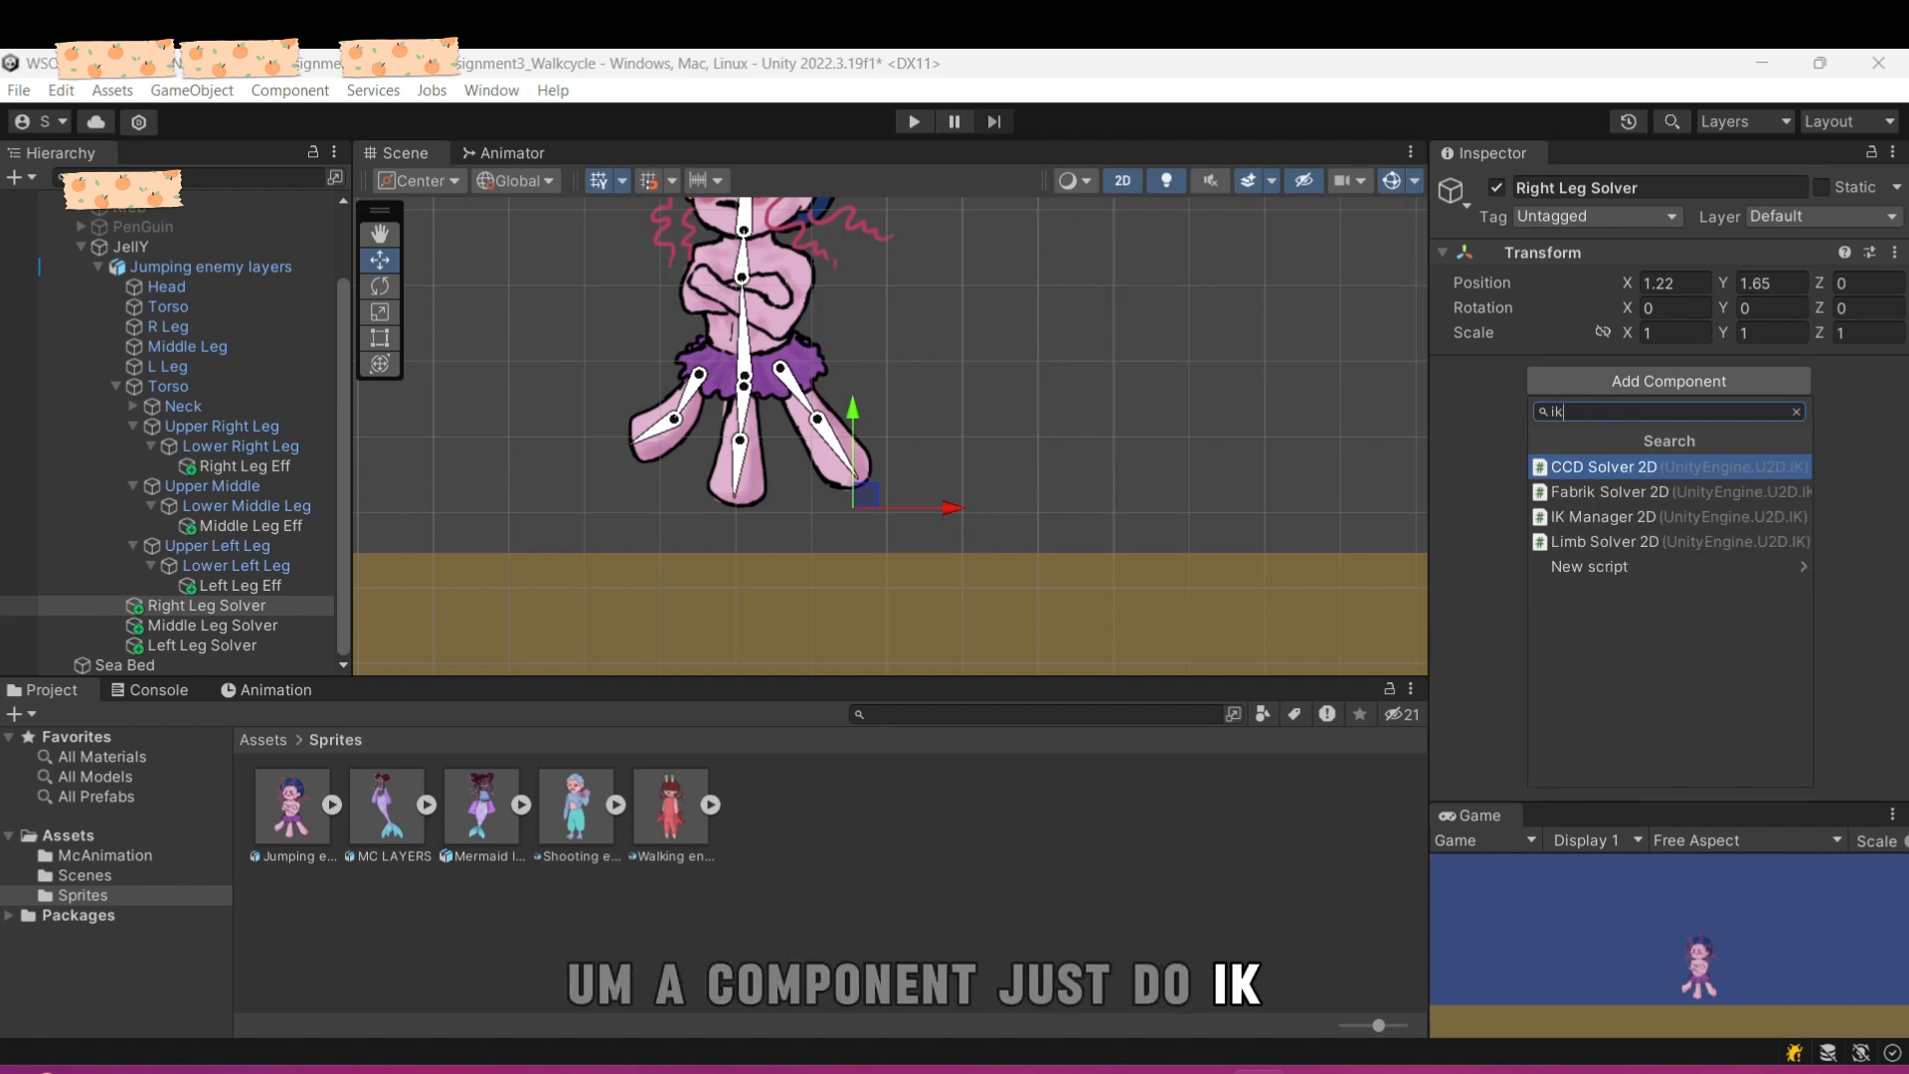
{"action": "key", "text": "Down"}
{"action": "key", "text": "Down"}
{"action": "key", "text": "Down"}
{"action": "key", "text": "Up"}
{"action": "key", "text": "Down"}
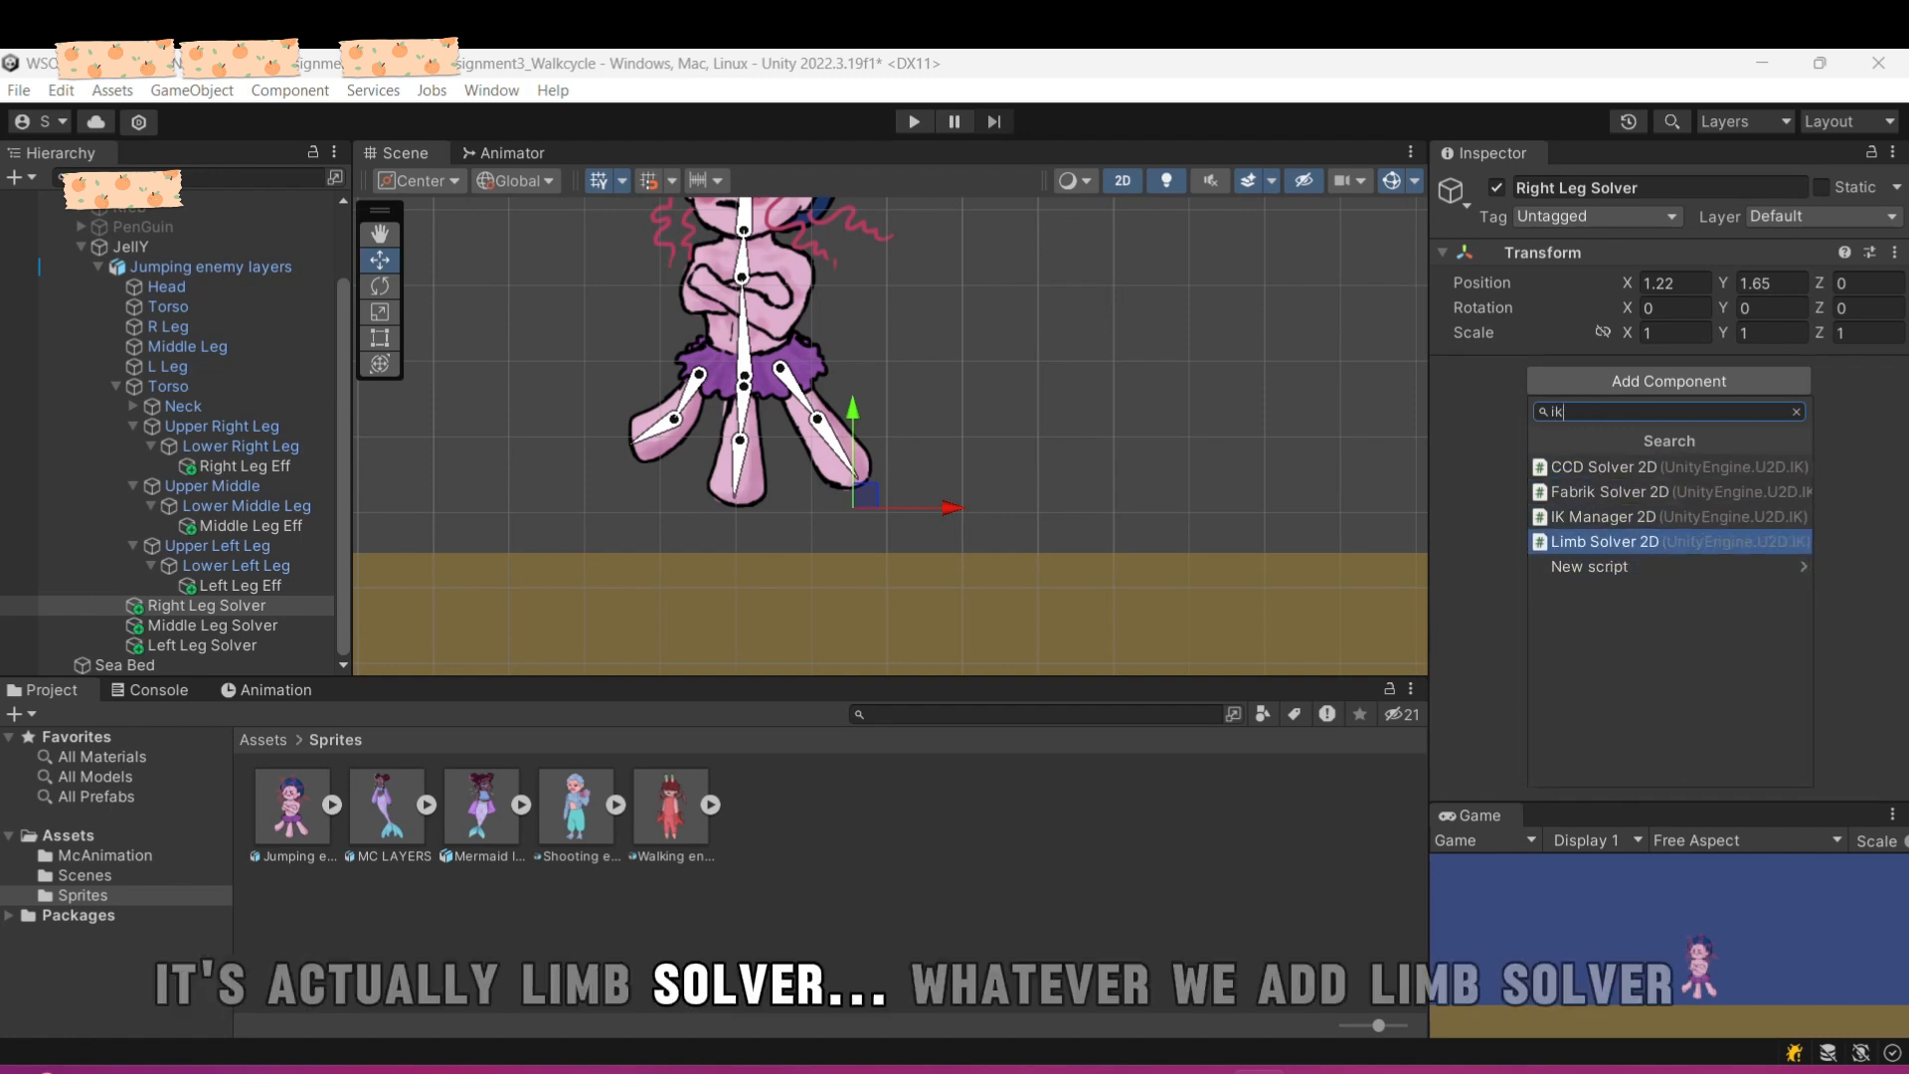
{"action": "key", "text": "Return"}
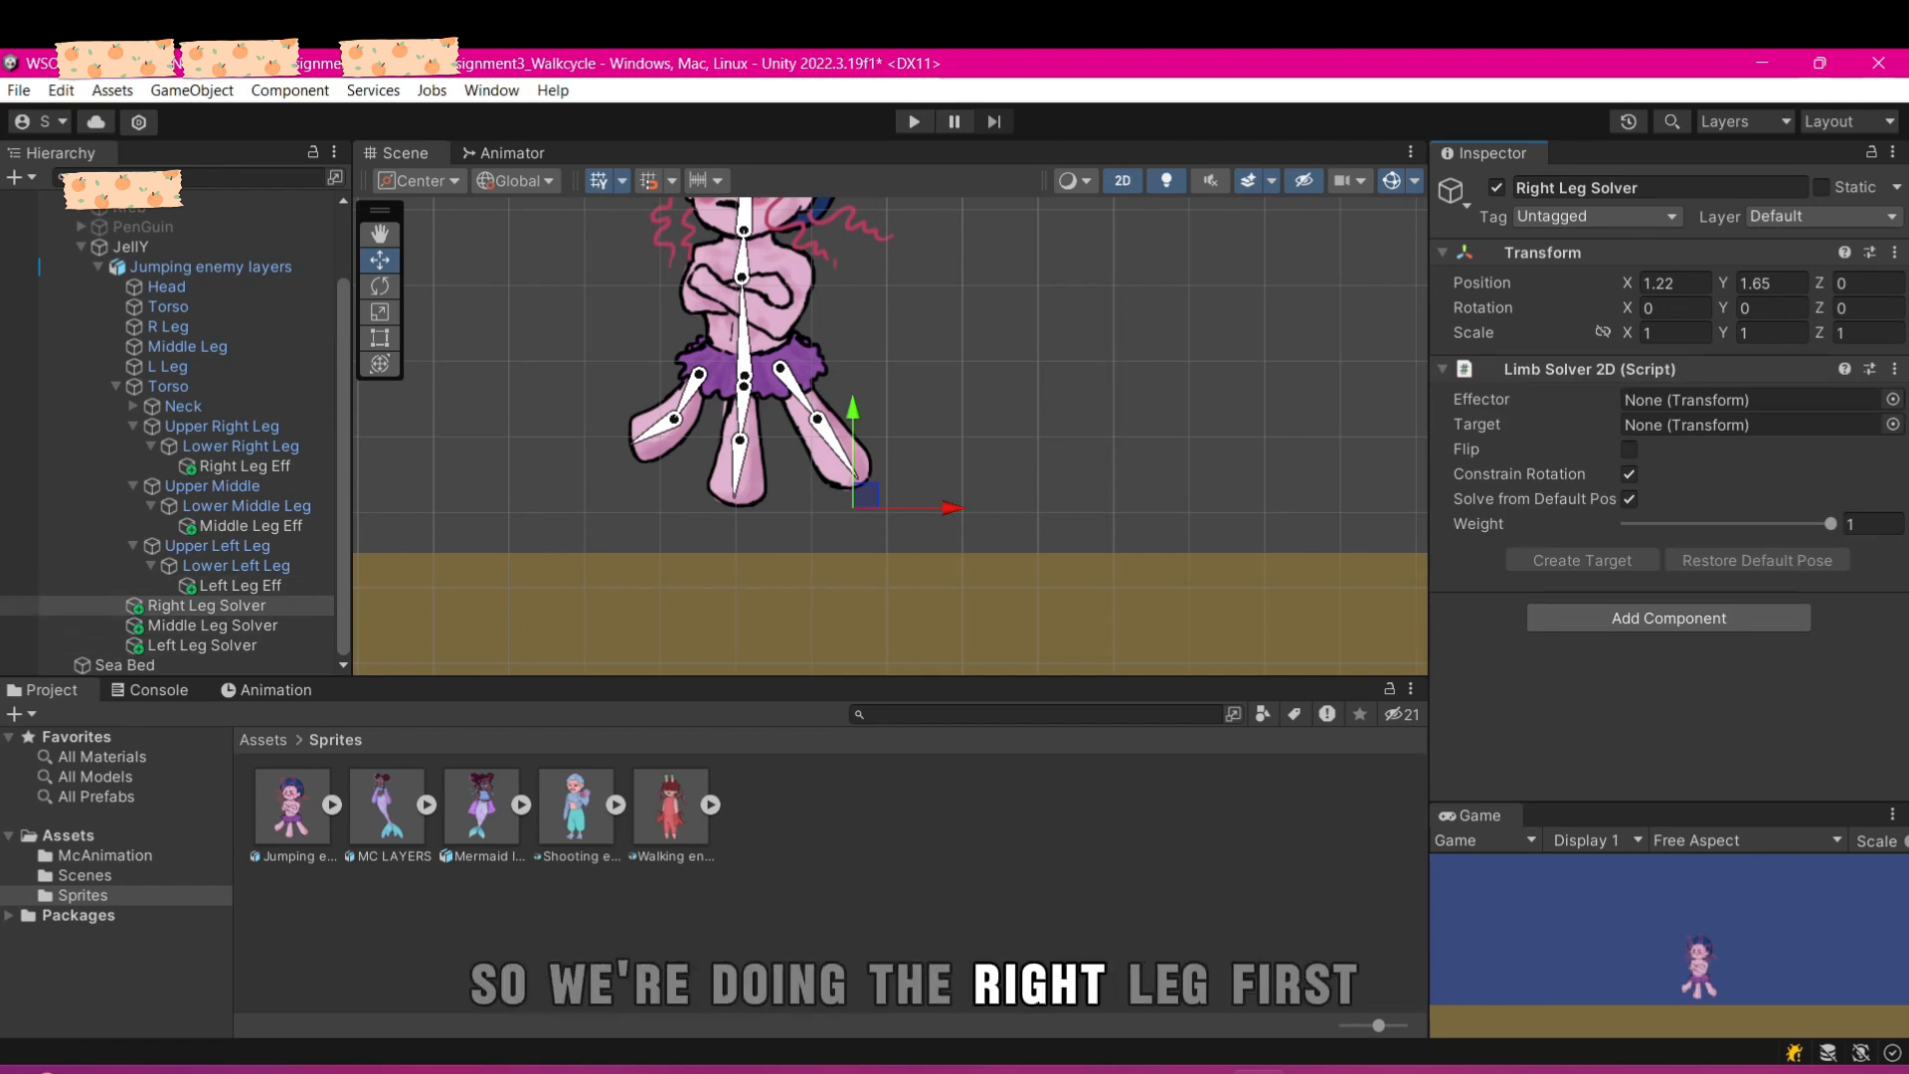
- Assign Right Leg Eff as the effector of Right Leg Solver and create a target for it
{"action": "scroll", "coordinate": [855, 398], "scroll_direction": "down", "scroll_amount": 2}
{"action": "scroll", "coordinate": [855, 417], "scroll_direction": "up", "scroll_amount": 2}
{"action": "scroll", "coordinate": [790, 329], "scroll_direction": "up", "scroll_amount": 1}
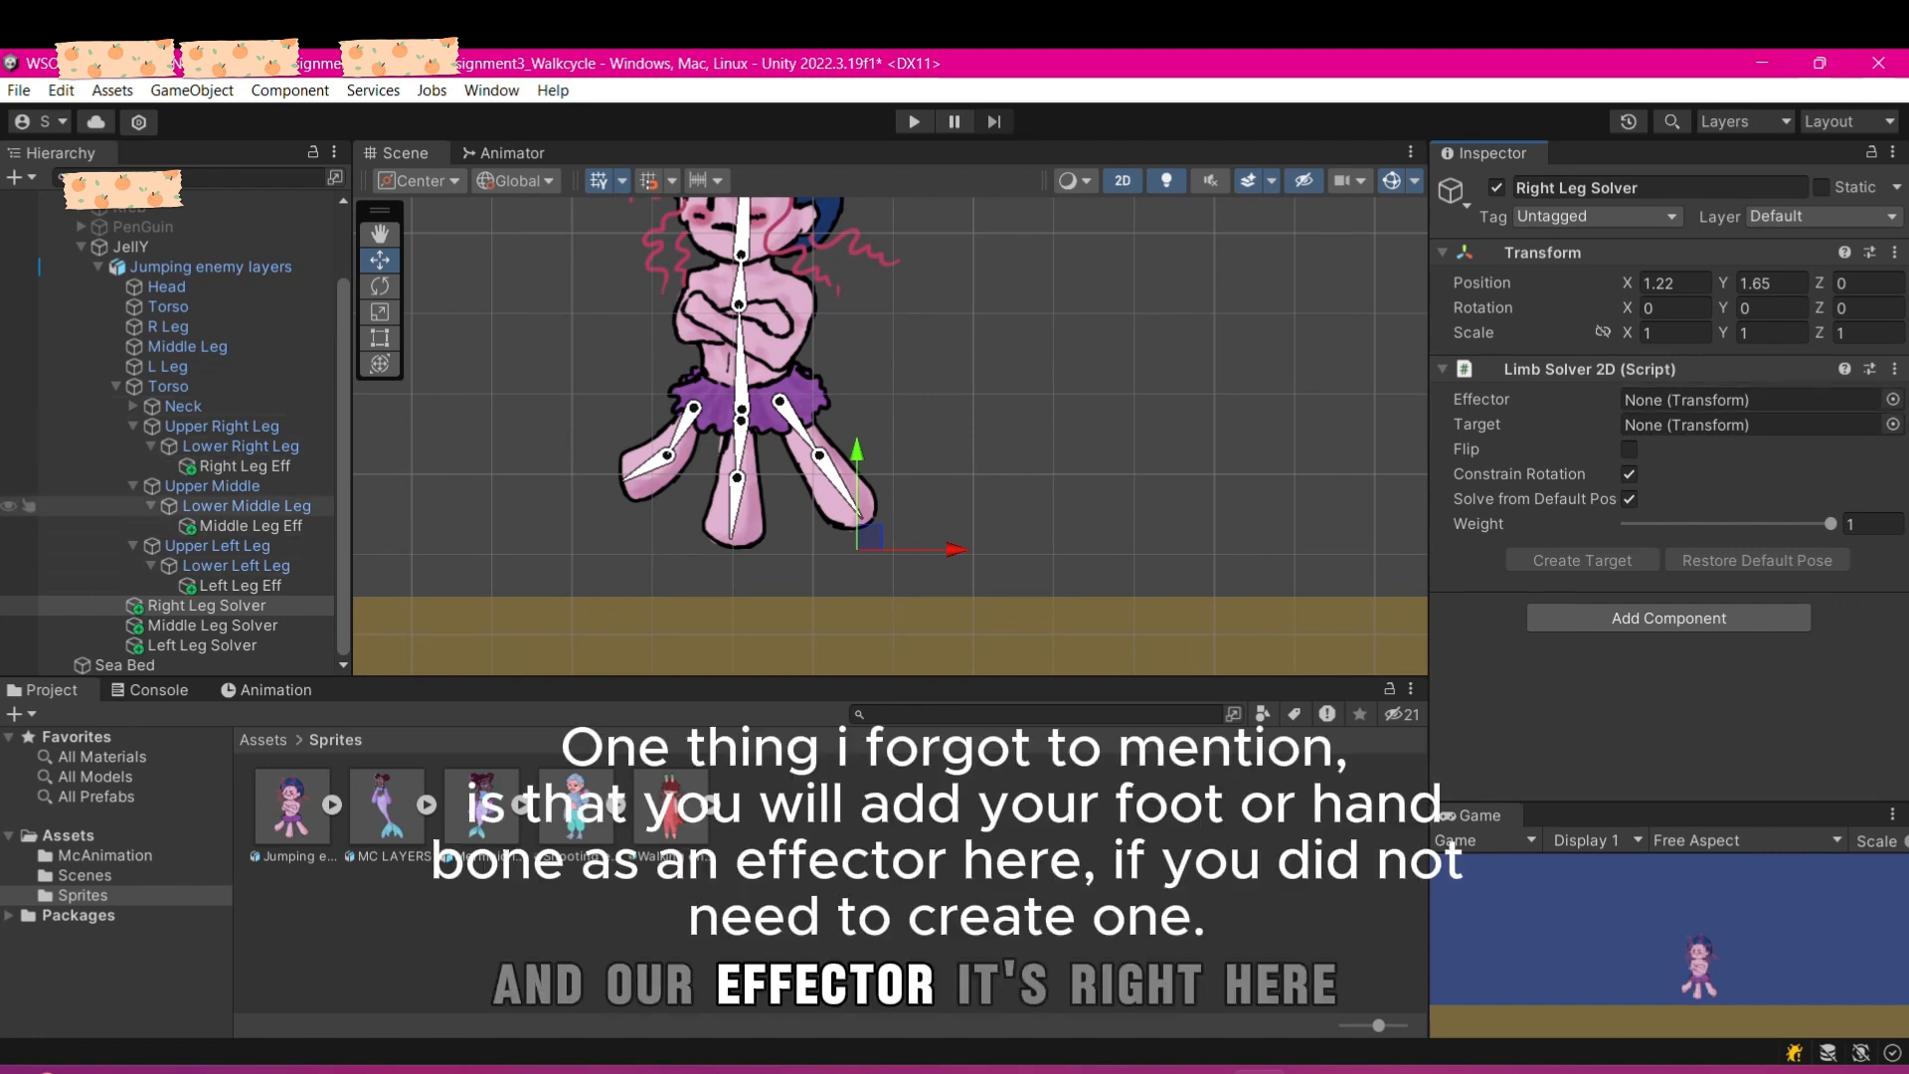
{"action": "left_click_drag", "start_coordinate": [245, 467], "coordinate": [1750, 400]}
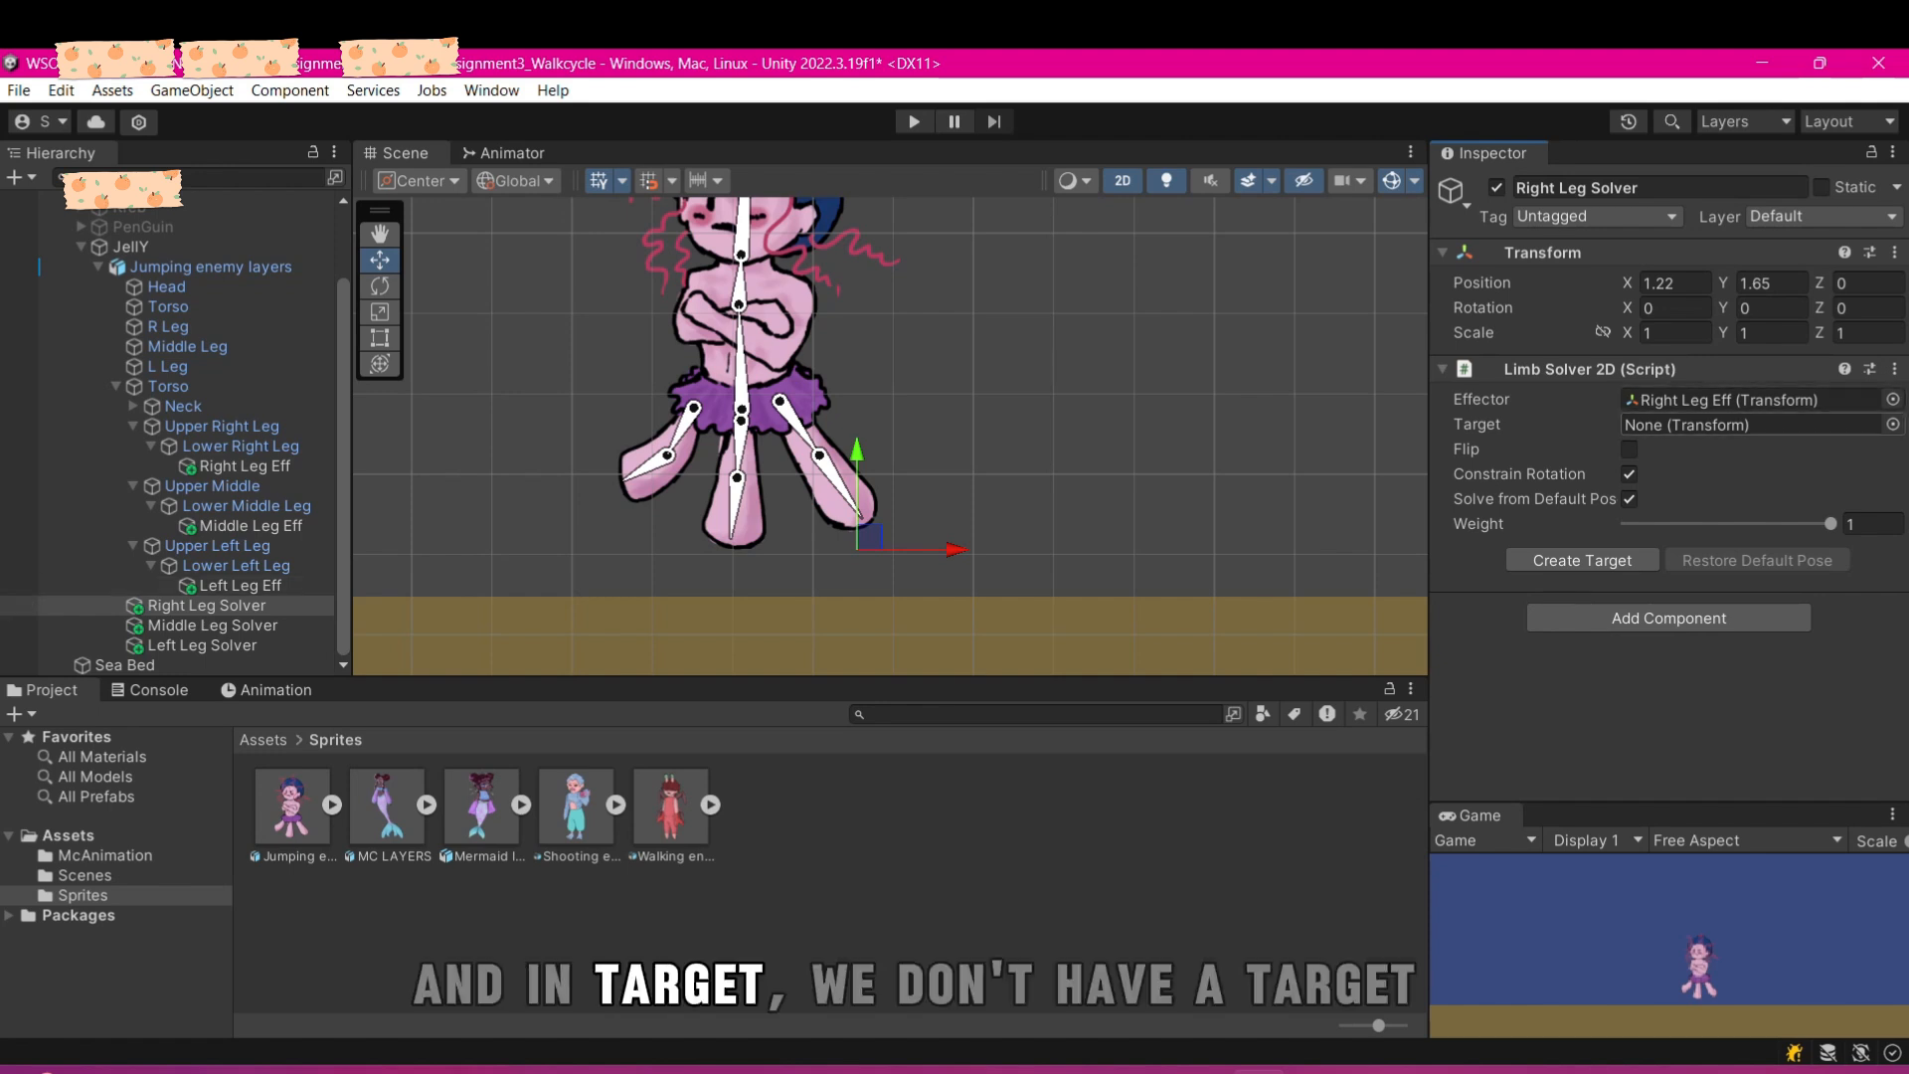
{"action": "left_click", "coordinate": [1582, 560]}
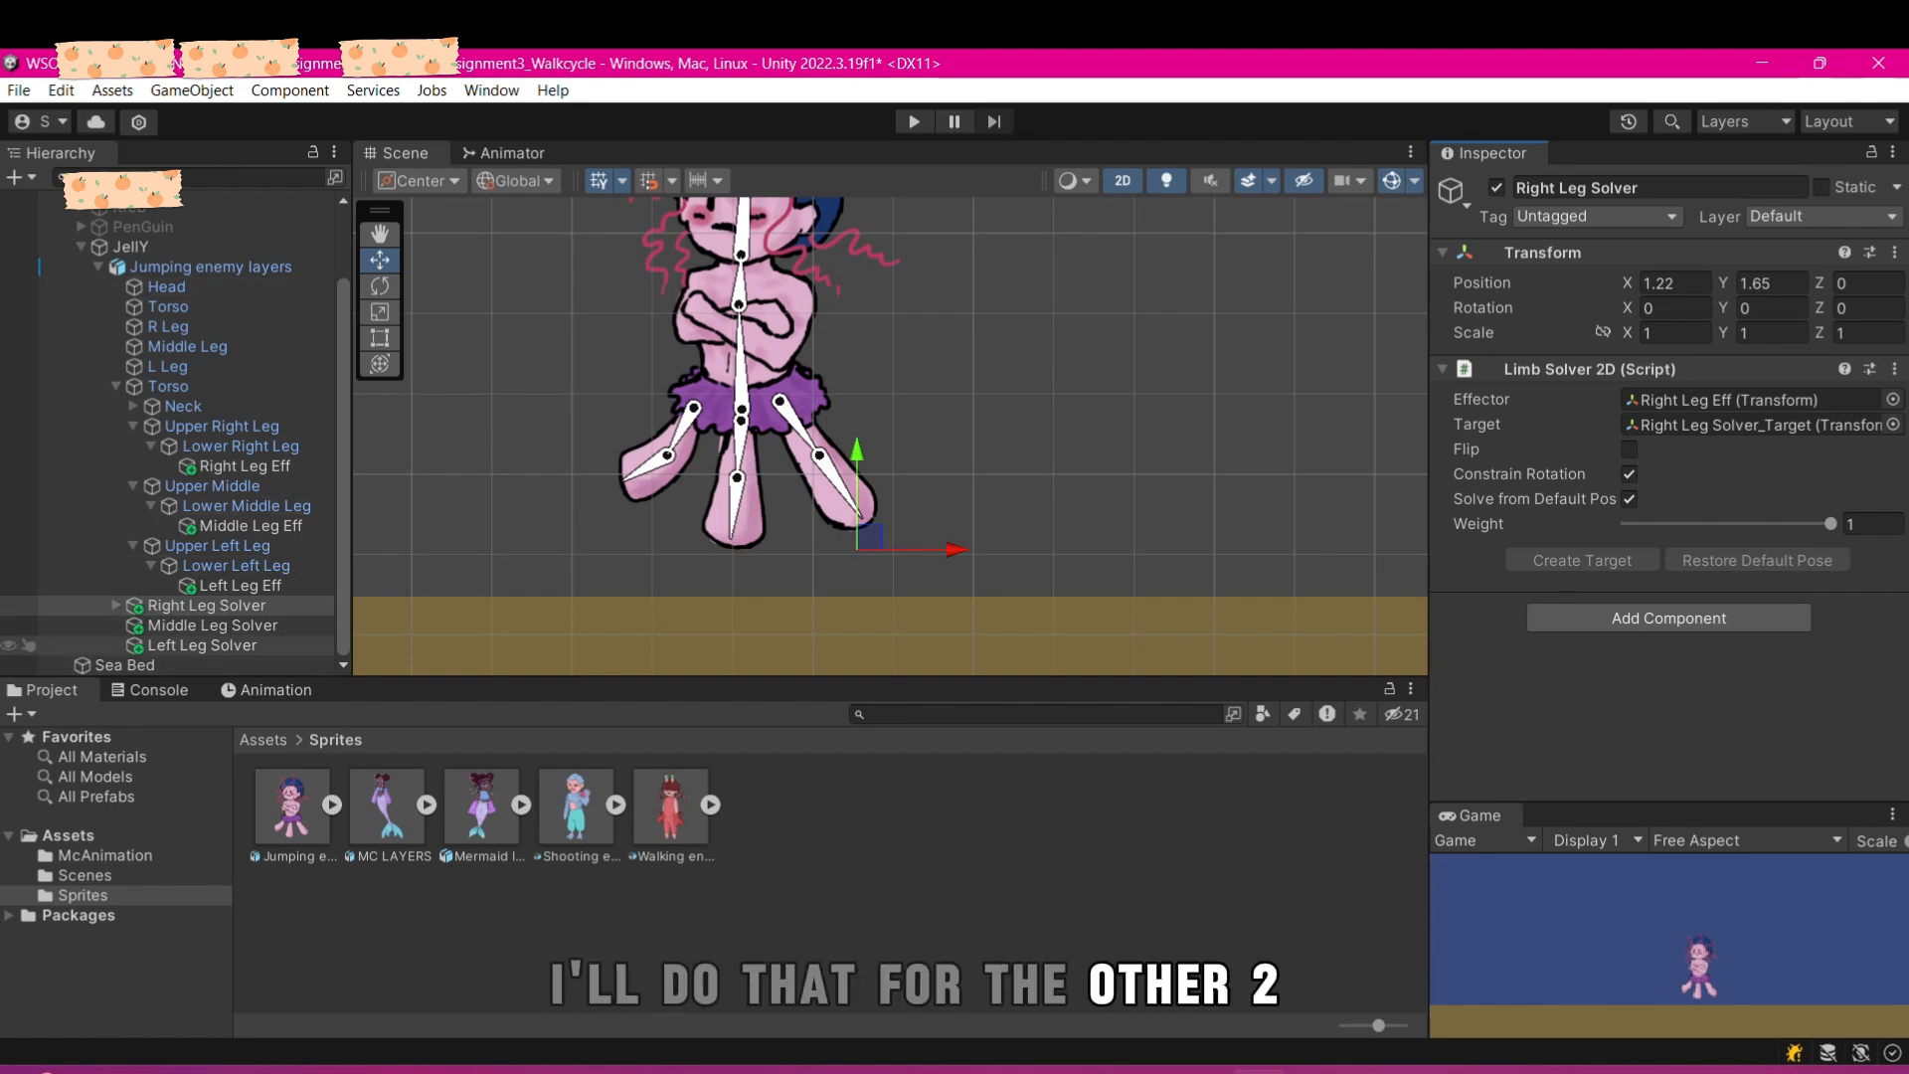
- Add a Limb Solver 2D component to Middle Leg Solver, assign Middle Leg Eff as its effector and create its target
{"action": "left_click", "coordinate": [212, 625]}
{"action": "left_click", "coordinate": [1669, 381]}
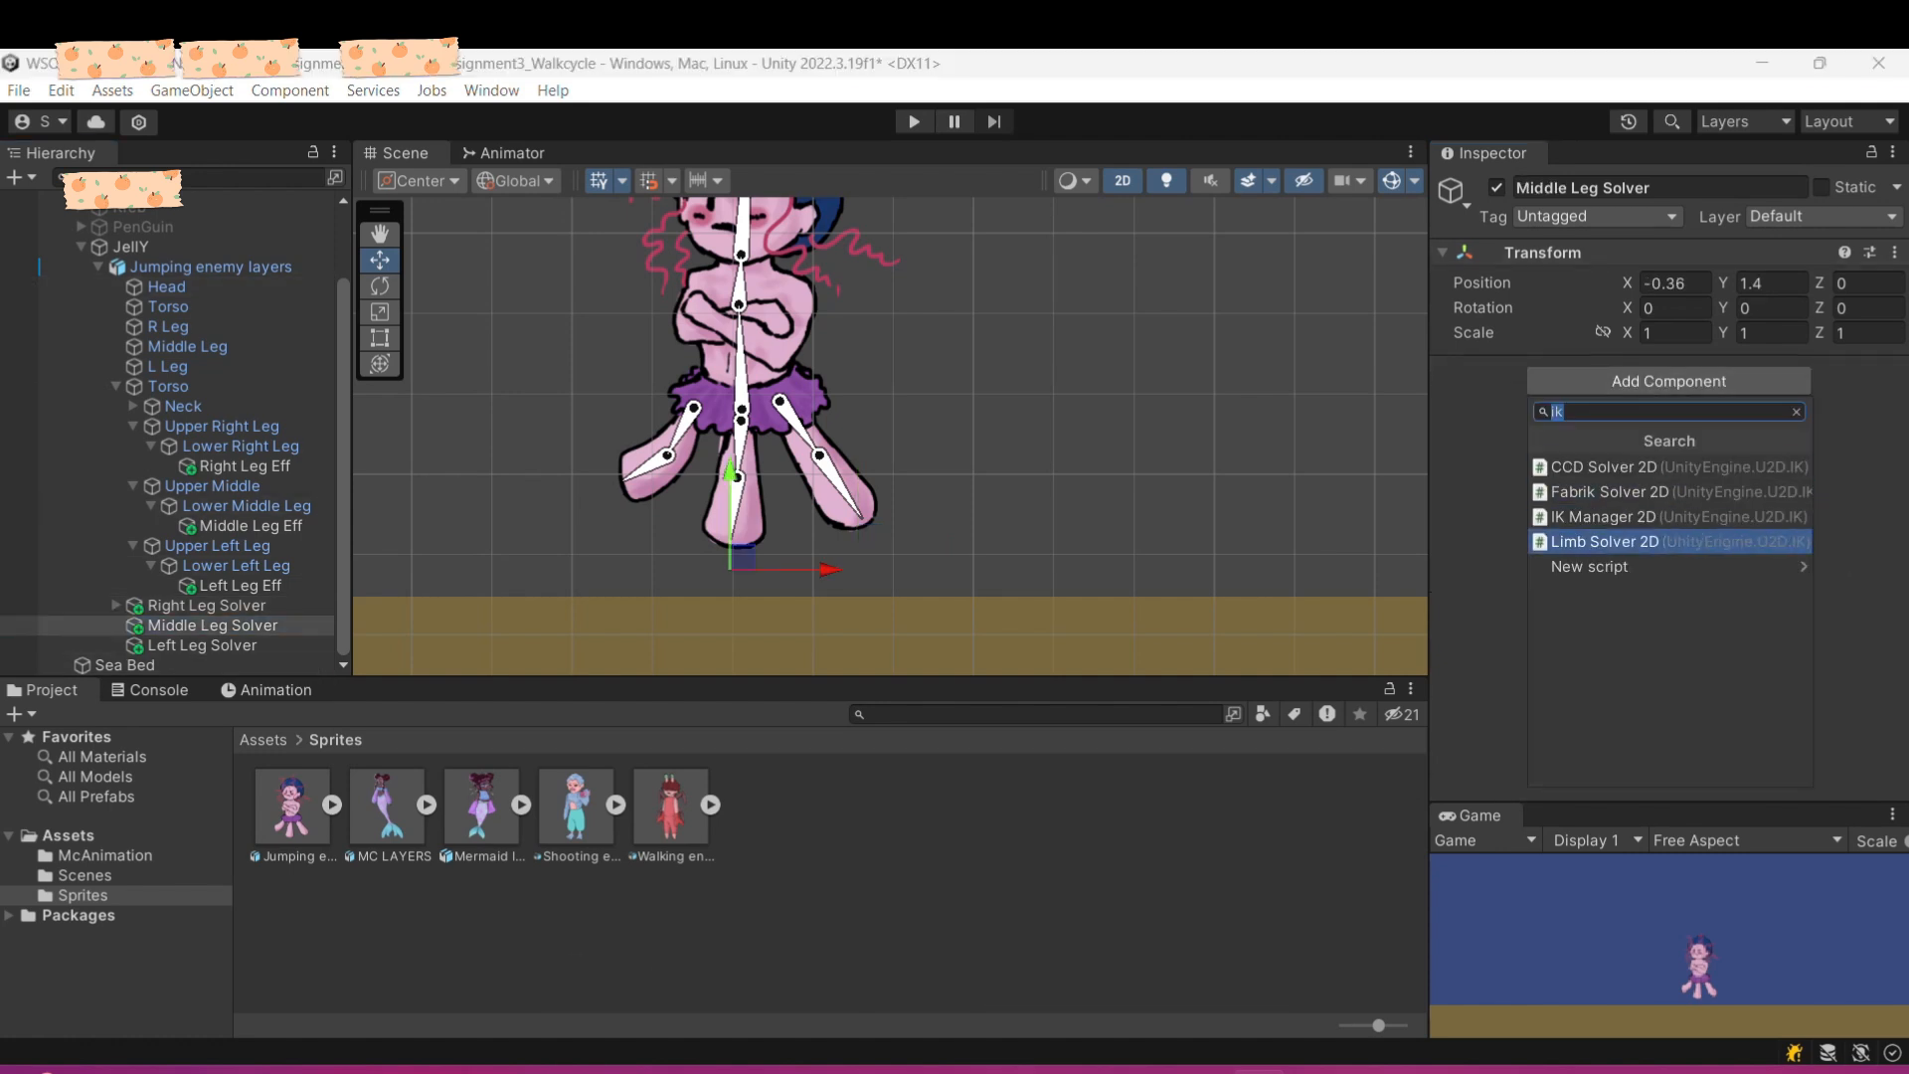
{"action": "left_click", "coordinate": [1611, 542]}
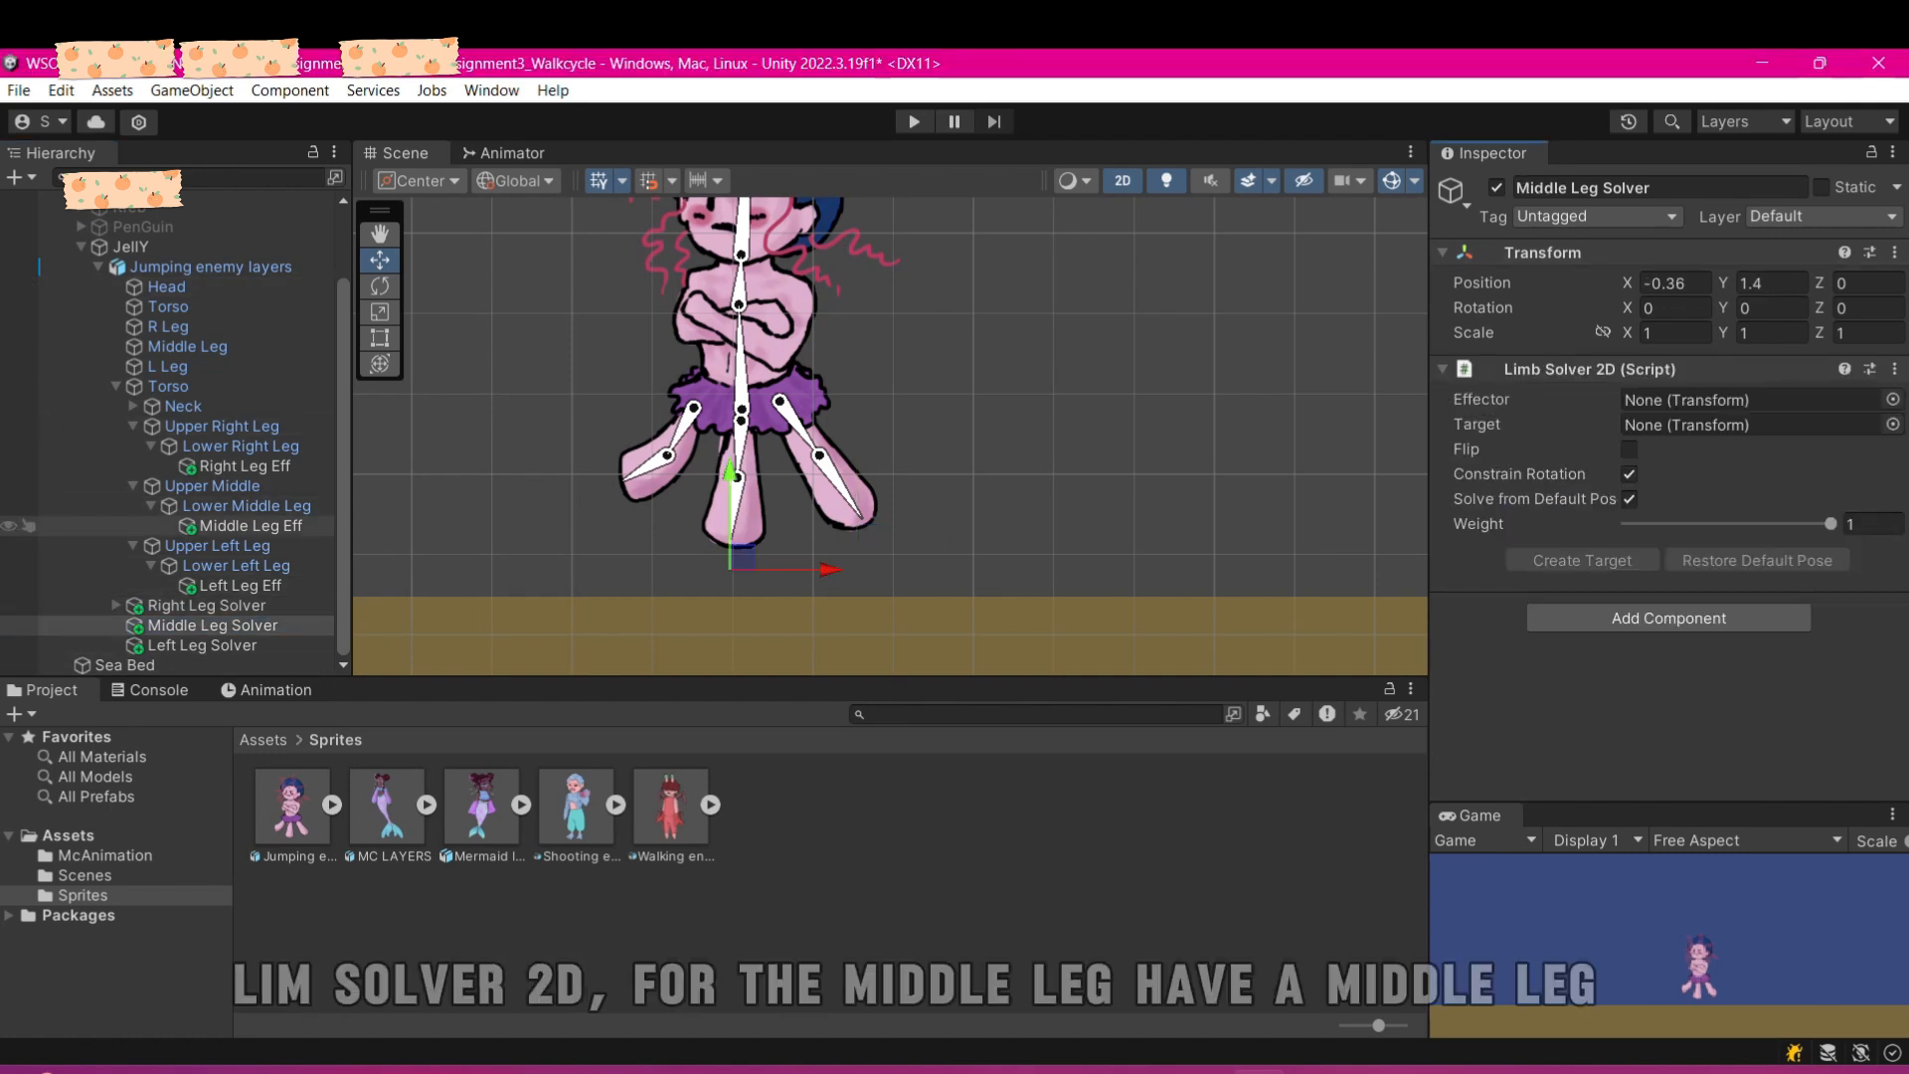
{"action": "left_click_drag", "start_coordinate": [249, 525], "coordinate": [1750, 399]}
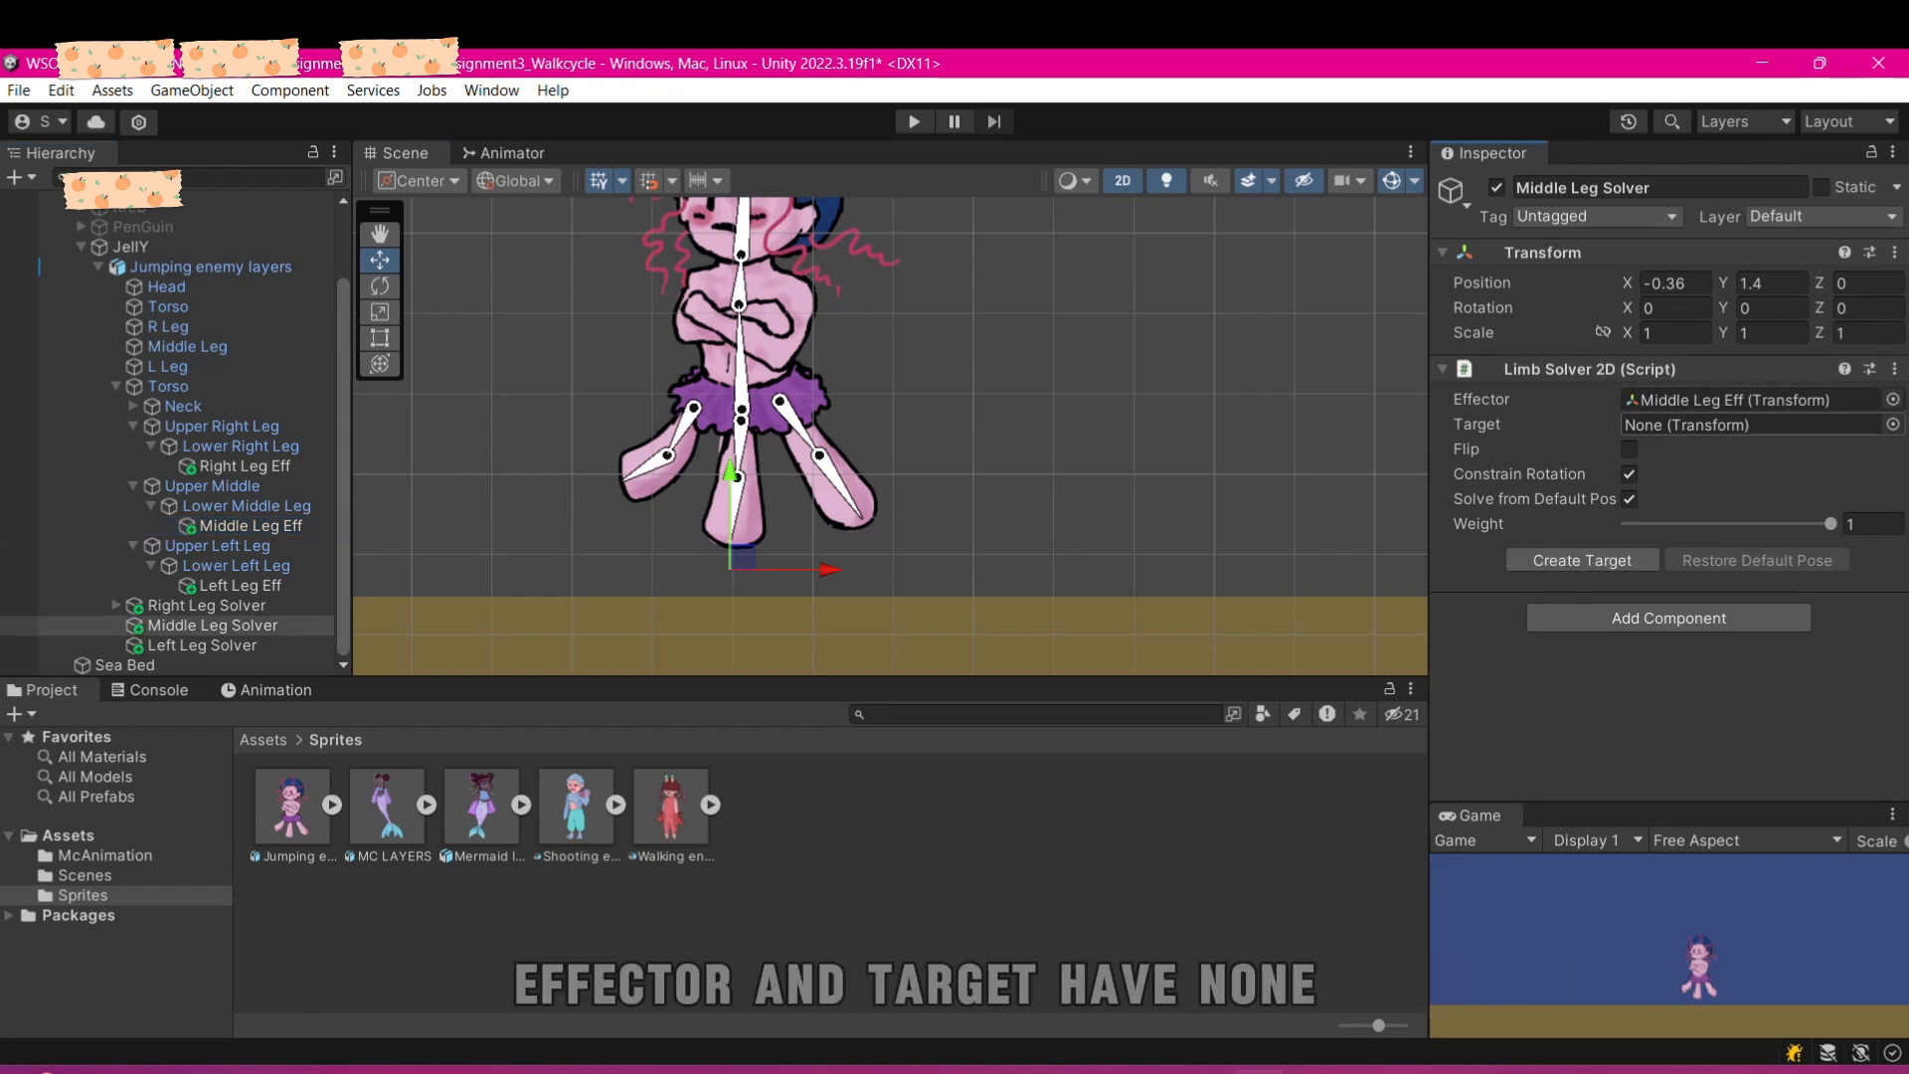
{"action": "left_click", "coordinate": [1582, 560]}
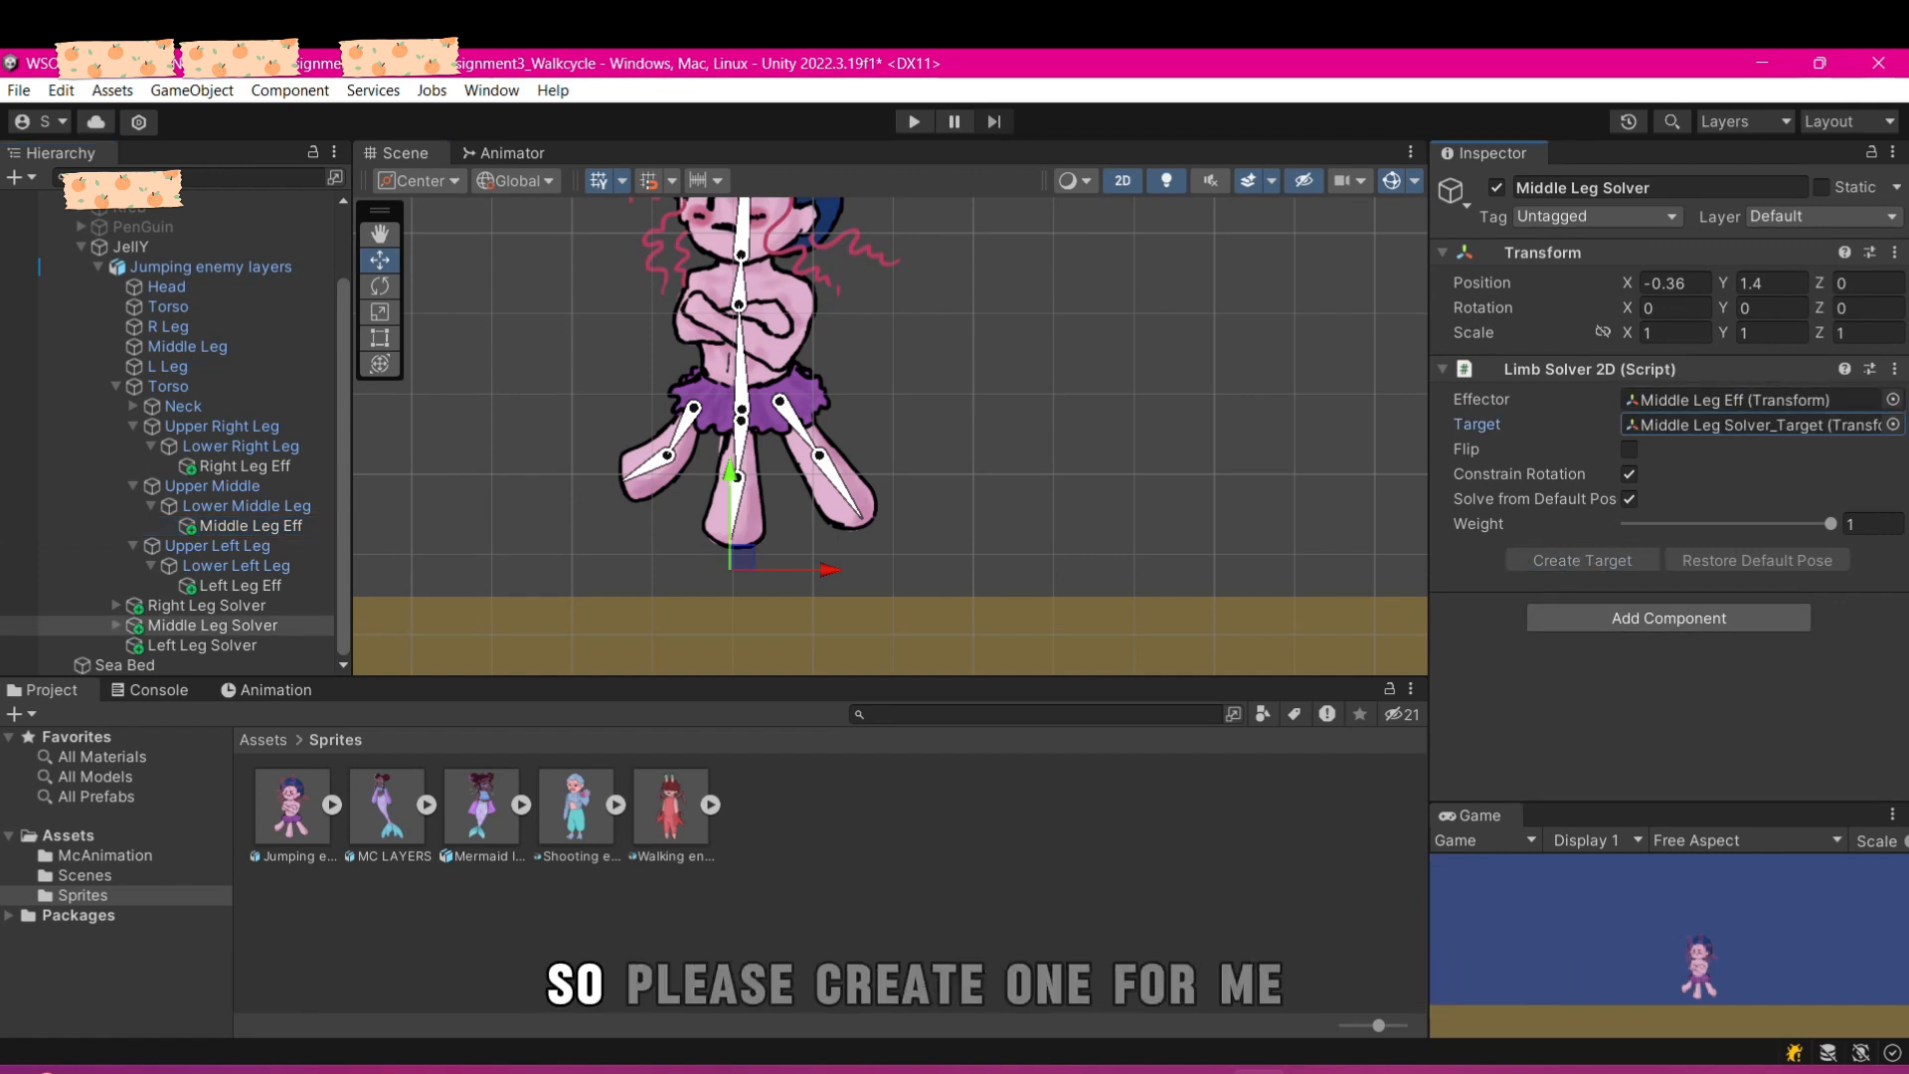
- Add a Limb Solver 2D component to Left Leg Solver, assign Left Leg Eff as its effector and create its target
{"action": "left_click", "coordinate": [30, 644]}
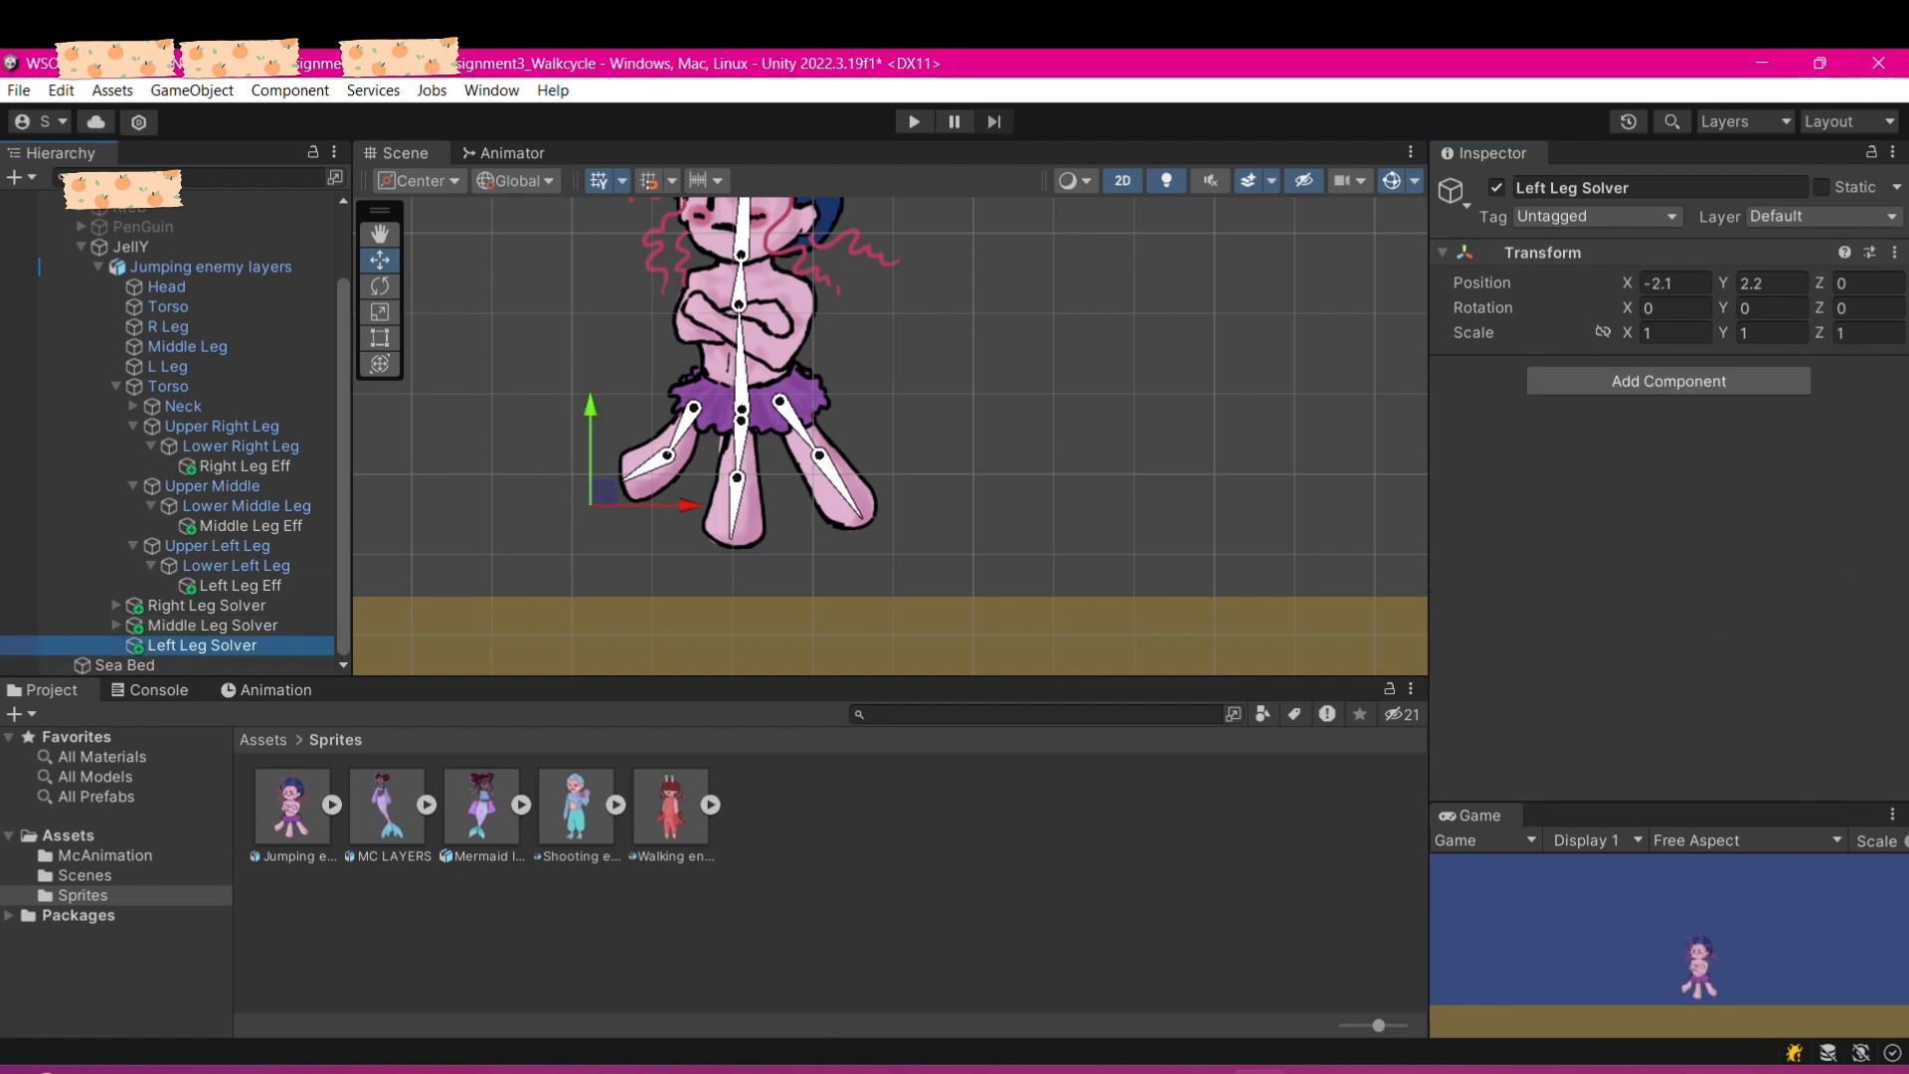
{"action": "left_click", "coordinate": [1669, 381]}
{"action": "left_click", "coordinate": [1641, 542]}
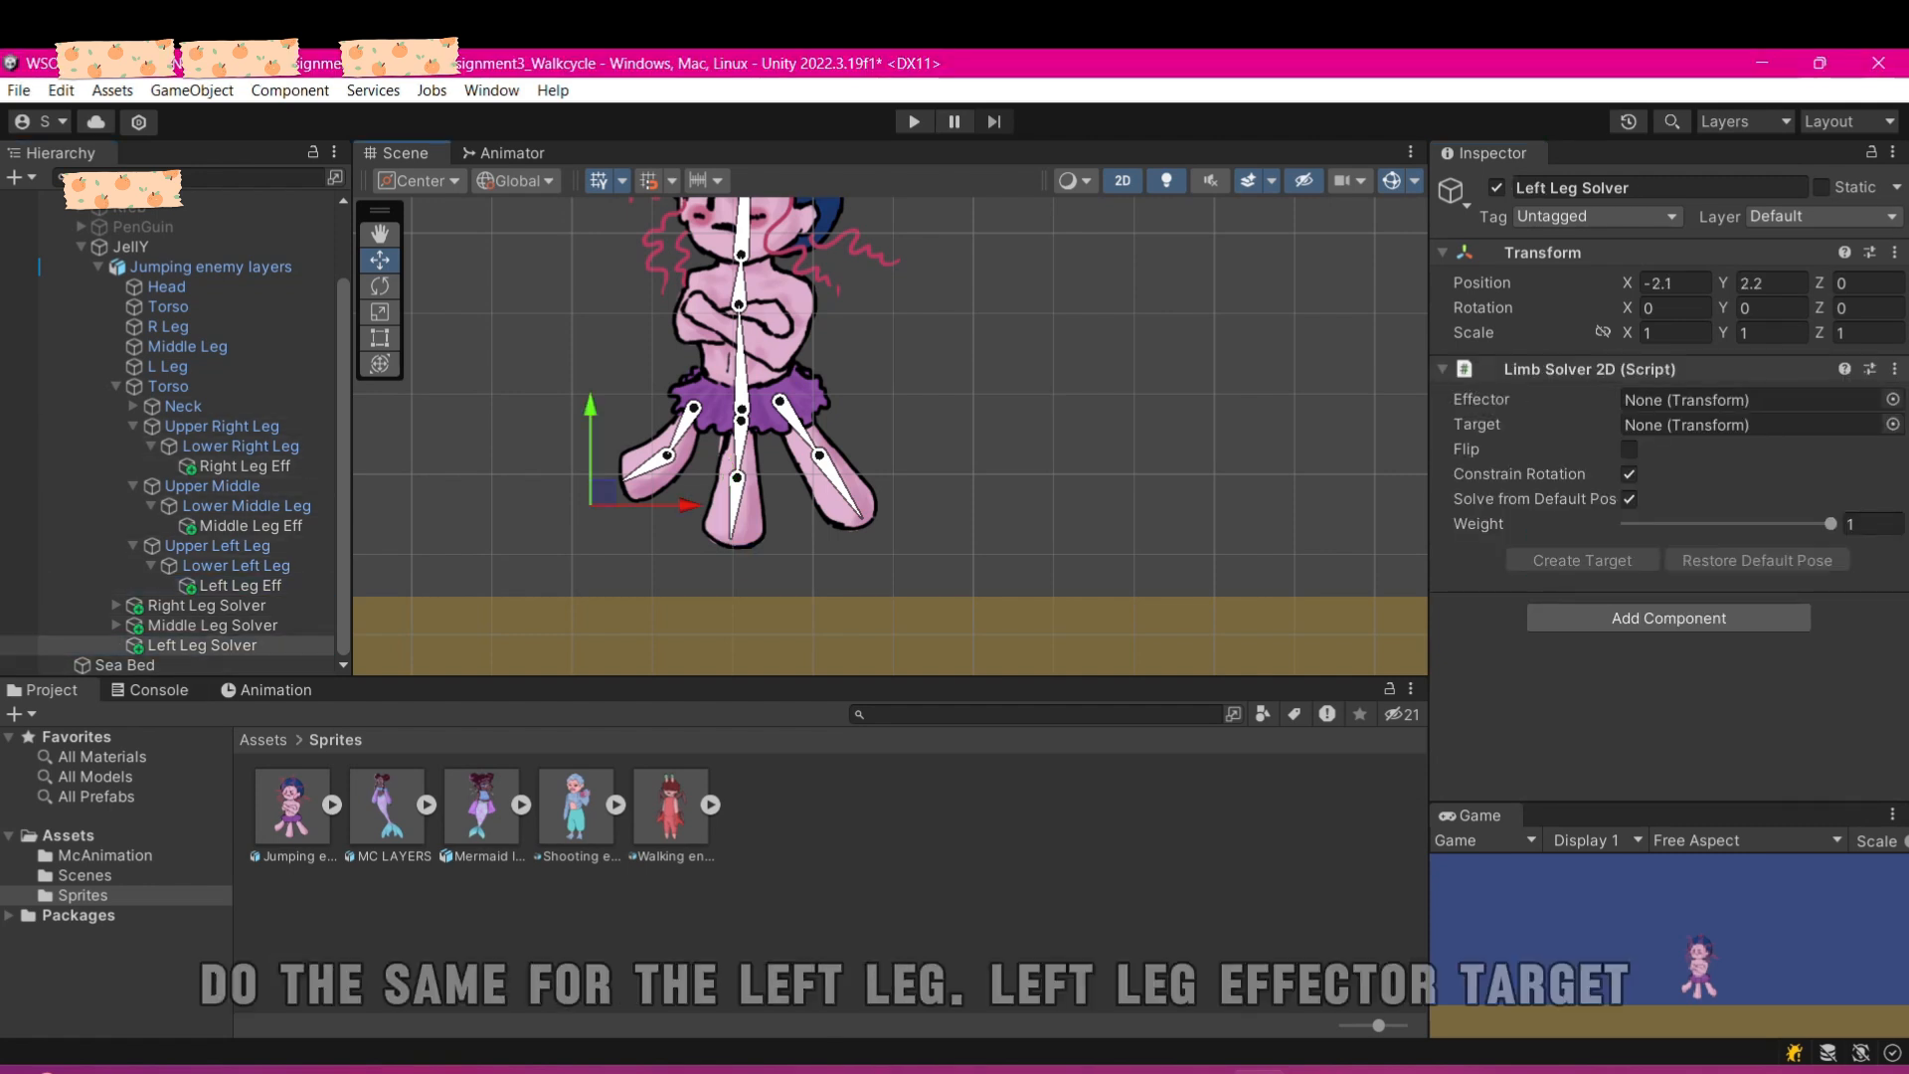
{"action": "left_click_drag", "start_coordinate": [241, 585], "coordinate": [1736, 399]}
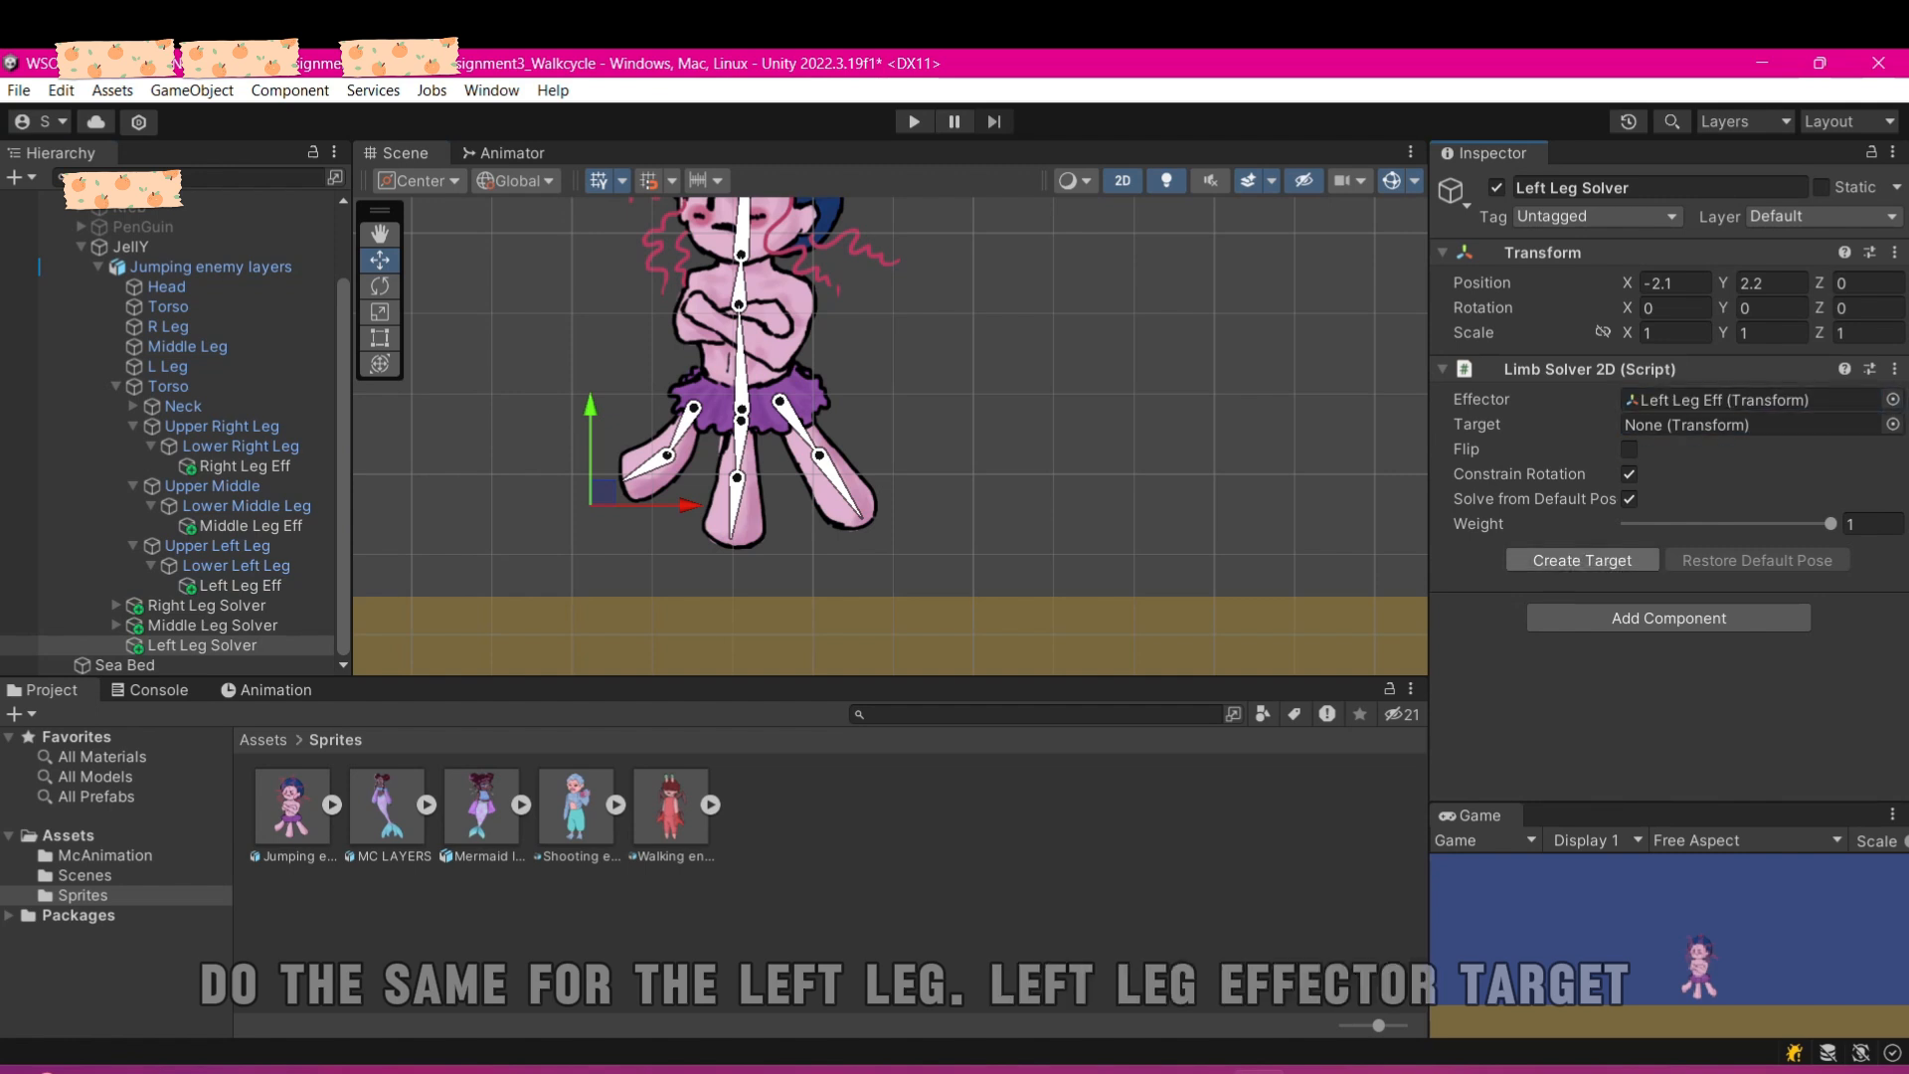
{"action": "left_click", "coordinate": [1583, 560]}
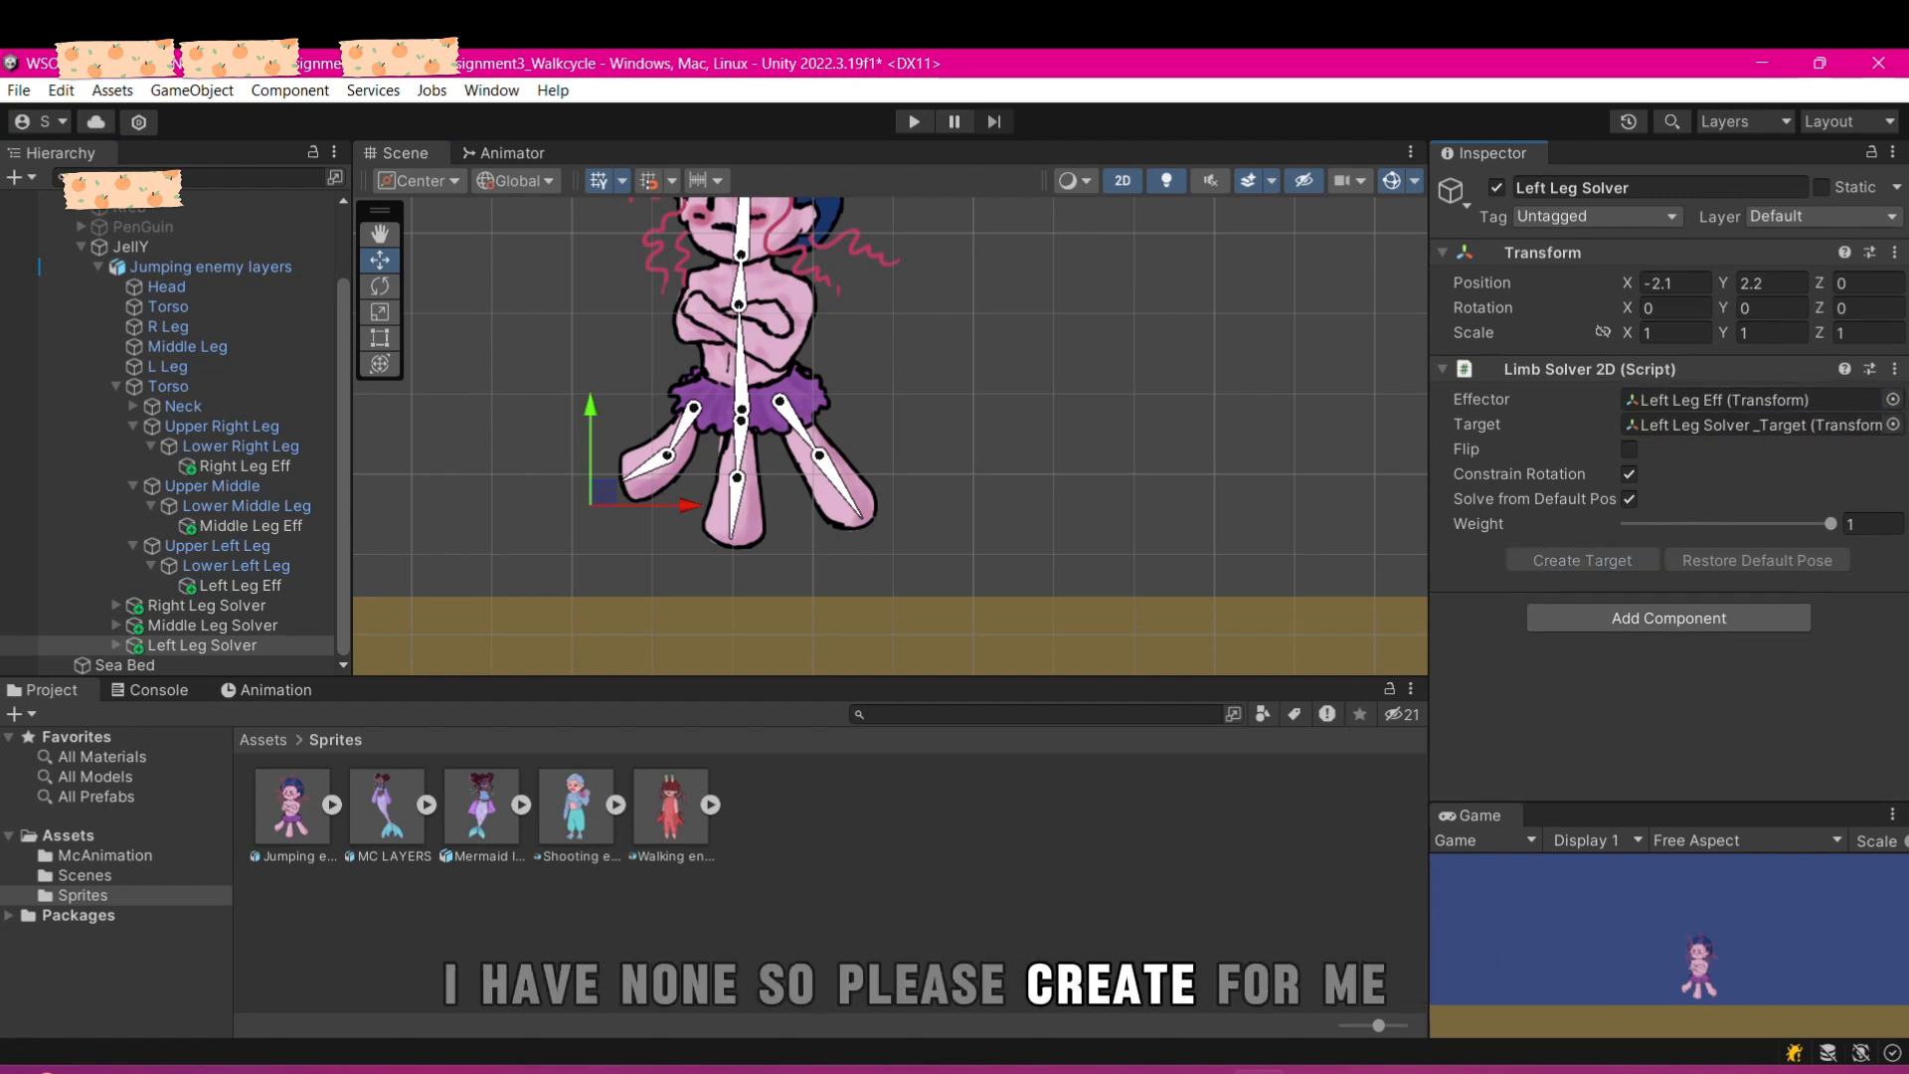
- Add an IK Manager 2D component to the Jumping enemy layers object
{"action": "scroll", "coordinate": [169, 447], "scroll_direction": "up", "scroll_amount": 3}
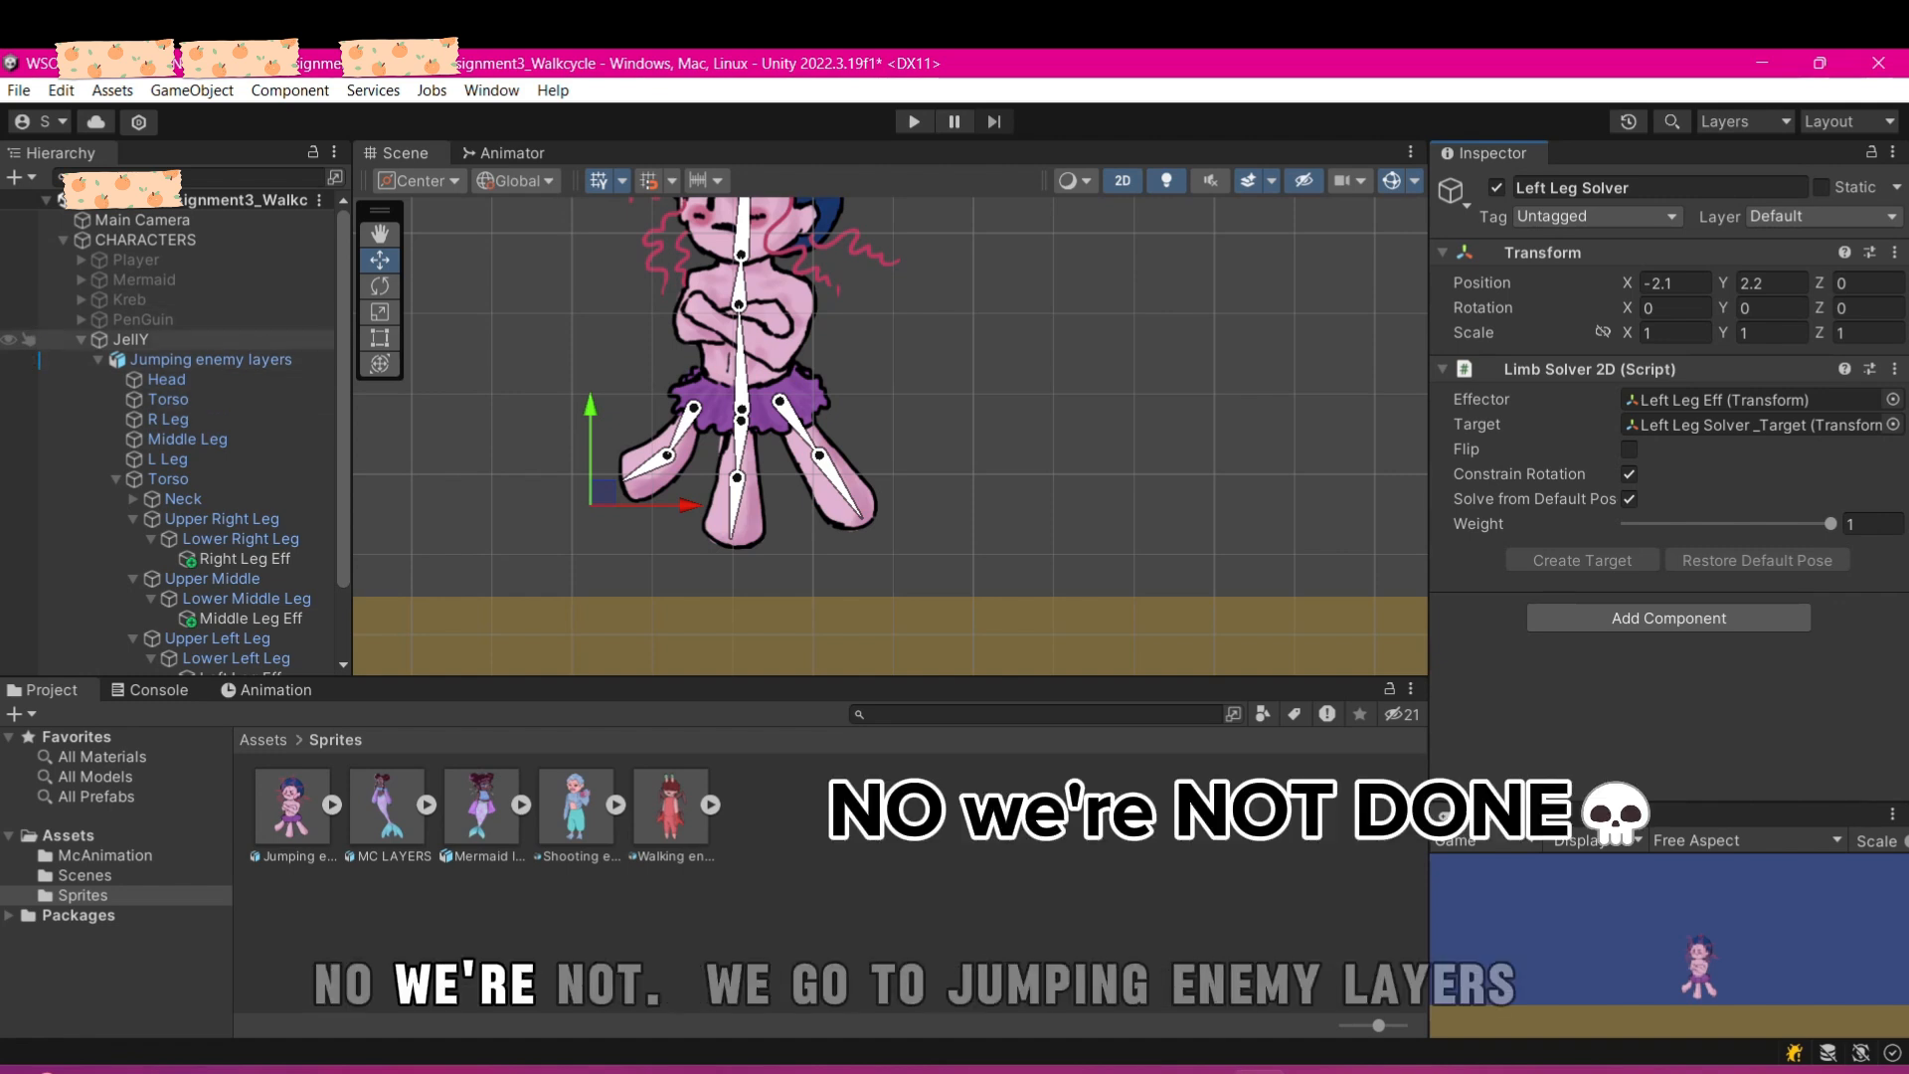
{"action": "left_click", "coordinate": [211, 360]}
{"action": "key", "text": "f"}
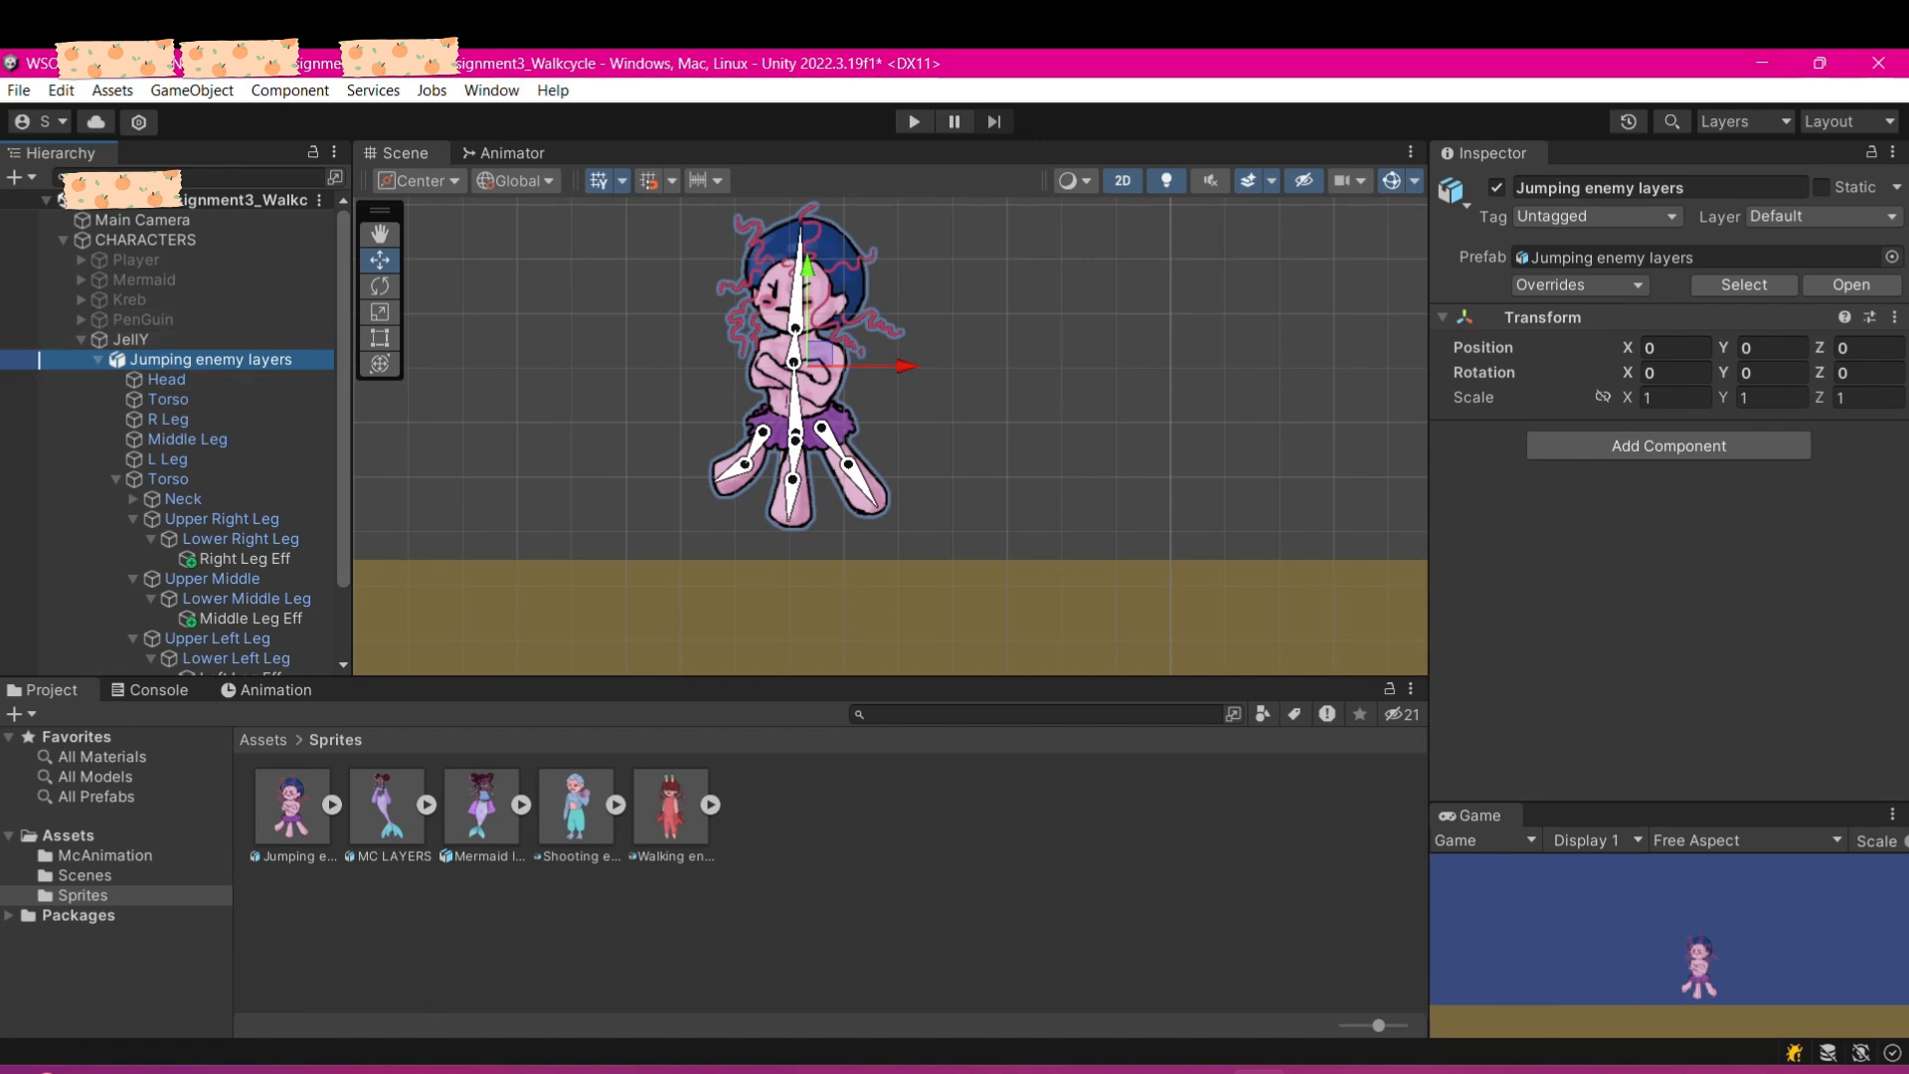
{"action": "scroll", "coordinate": [929, 220], "scroll_direction": "up", "scroll_amount": 4}
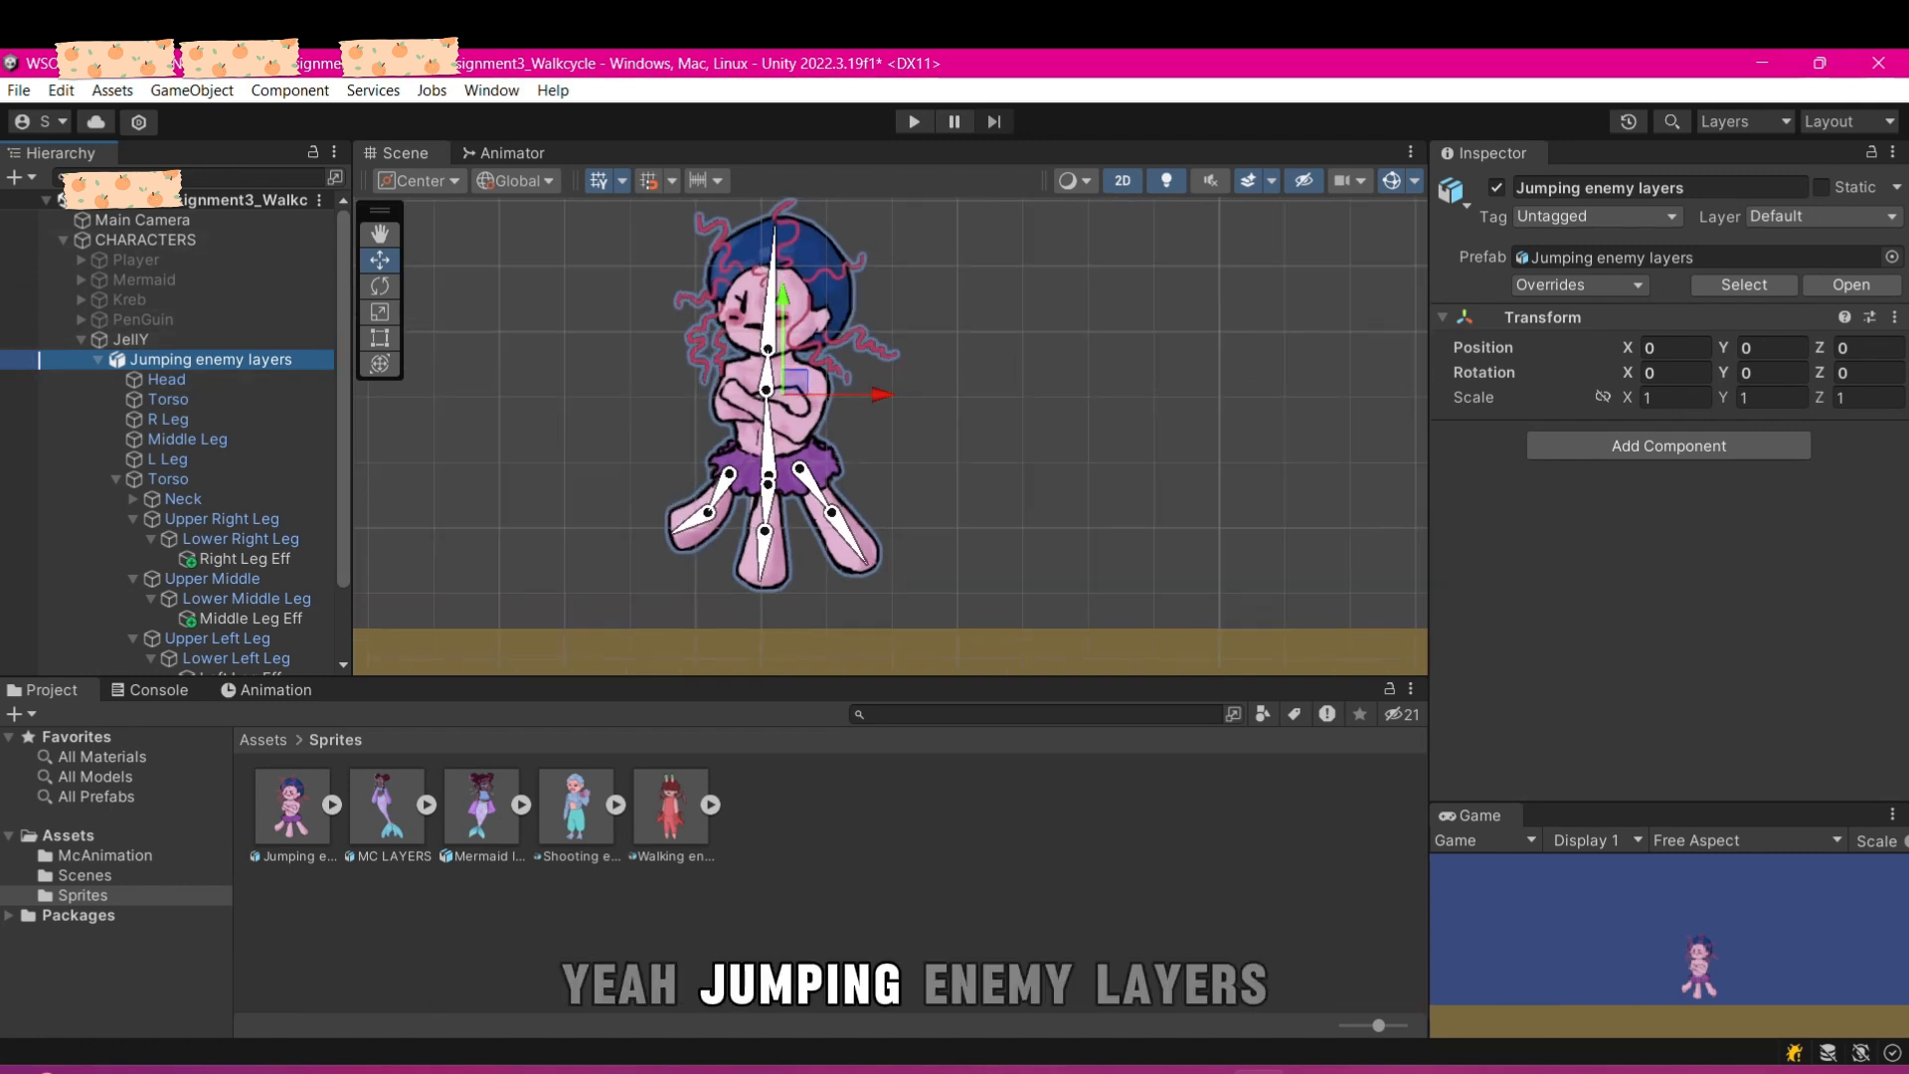
{"action": "scroll", "coordinate": [785, 299], "scroll_direction": "up", "scroll_amount": 1}
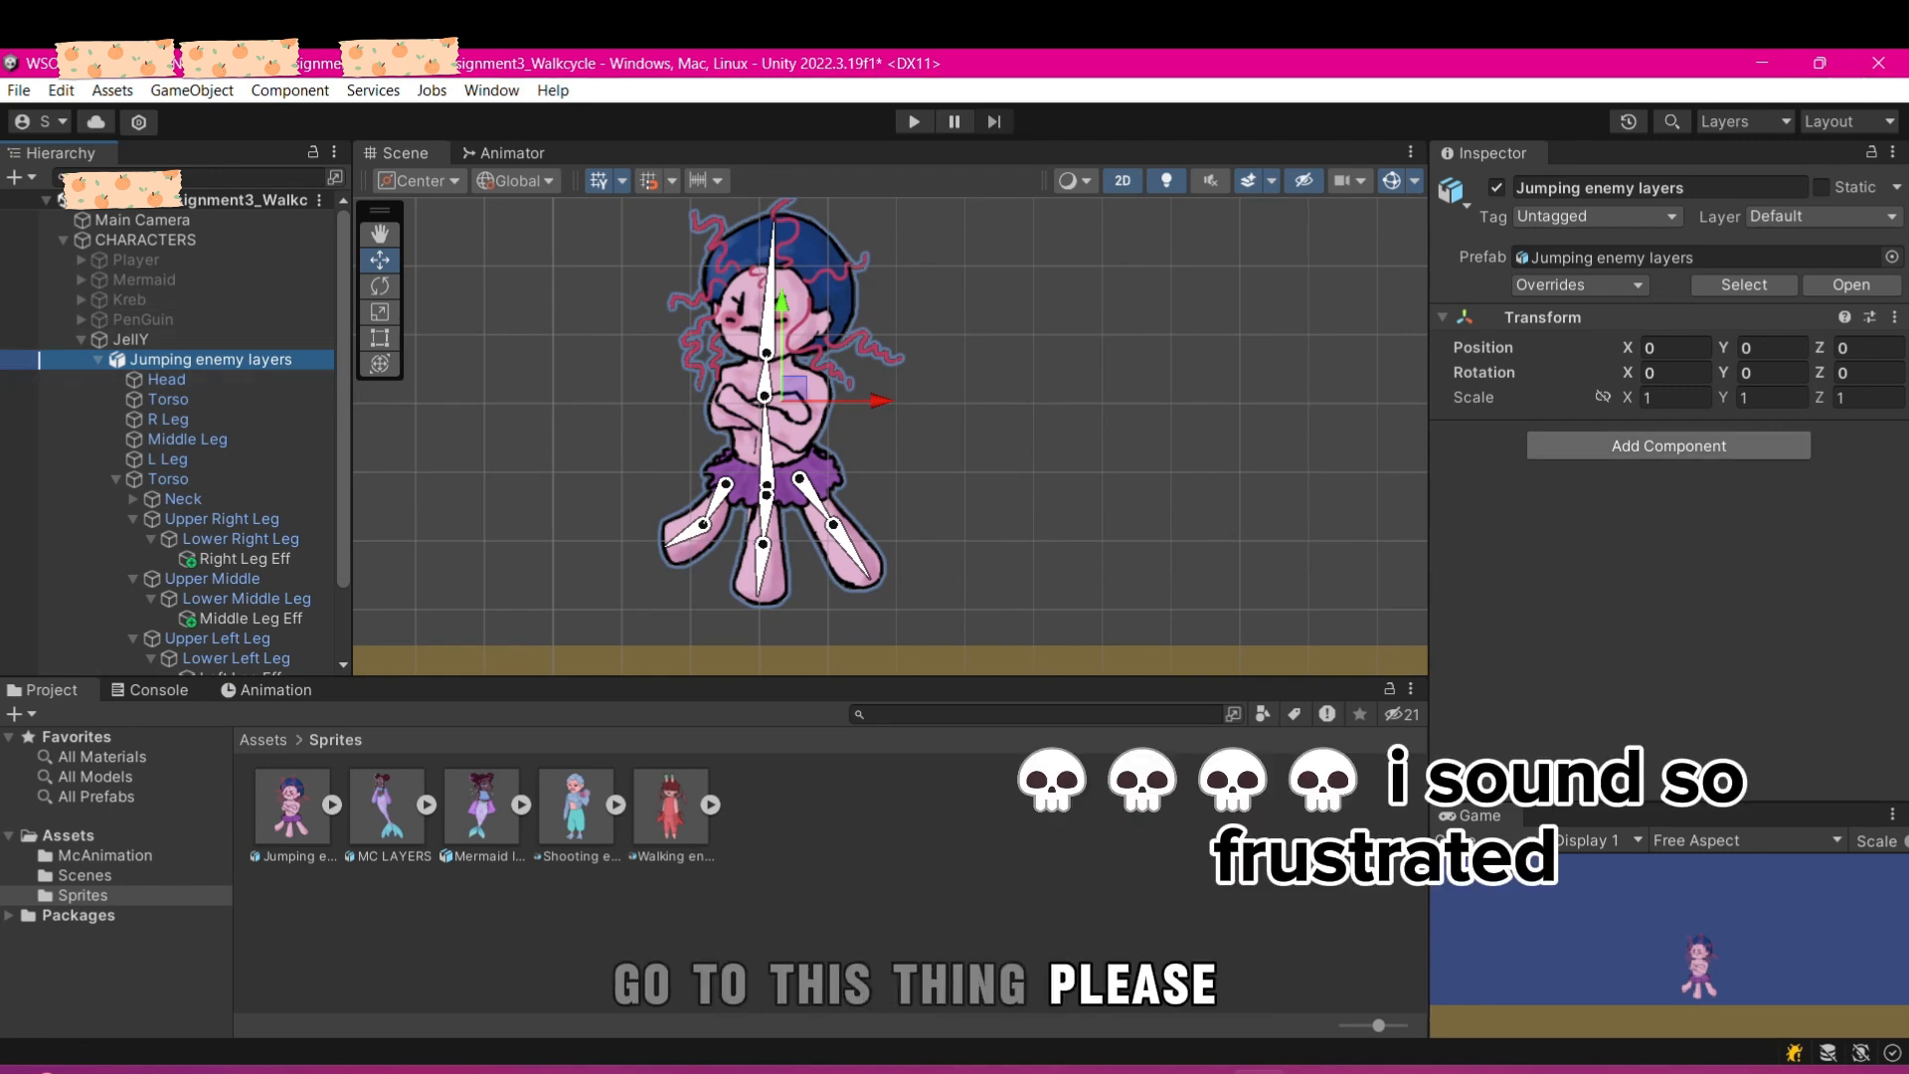
{"action": "left_click", "coordinate": [1669, 446]}
{"action": "key", "text": "Down"}
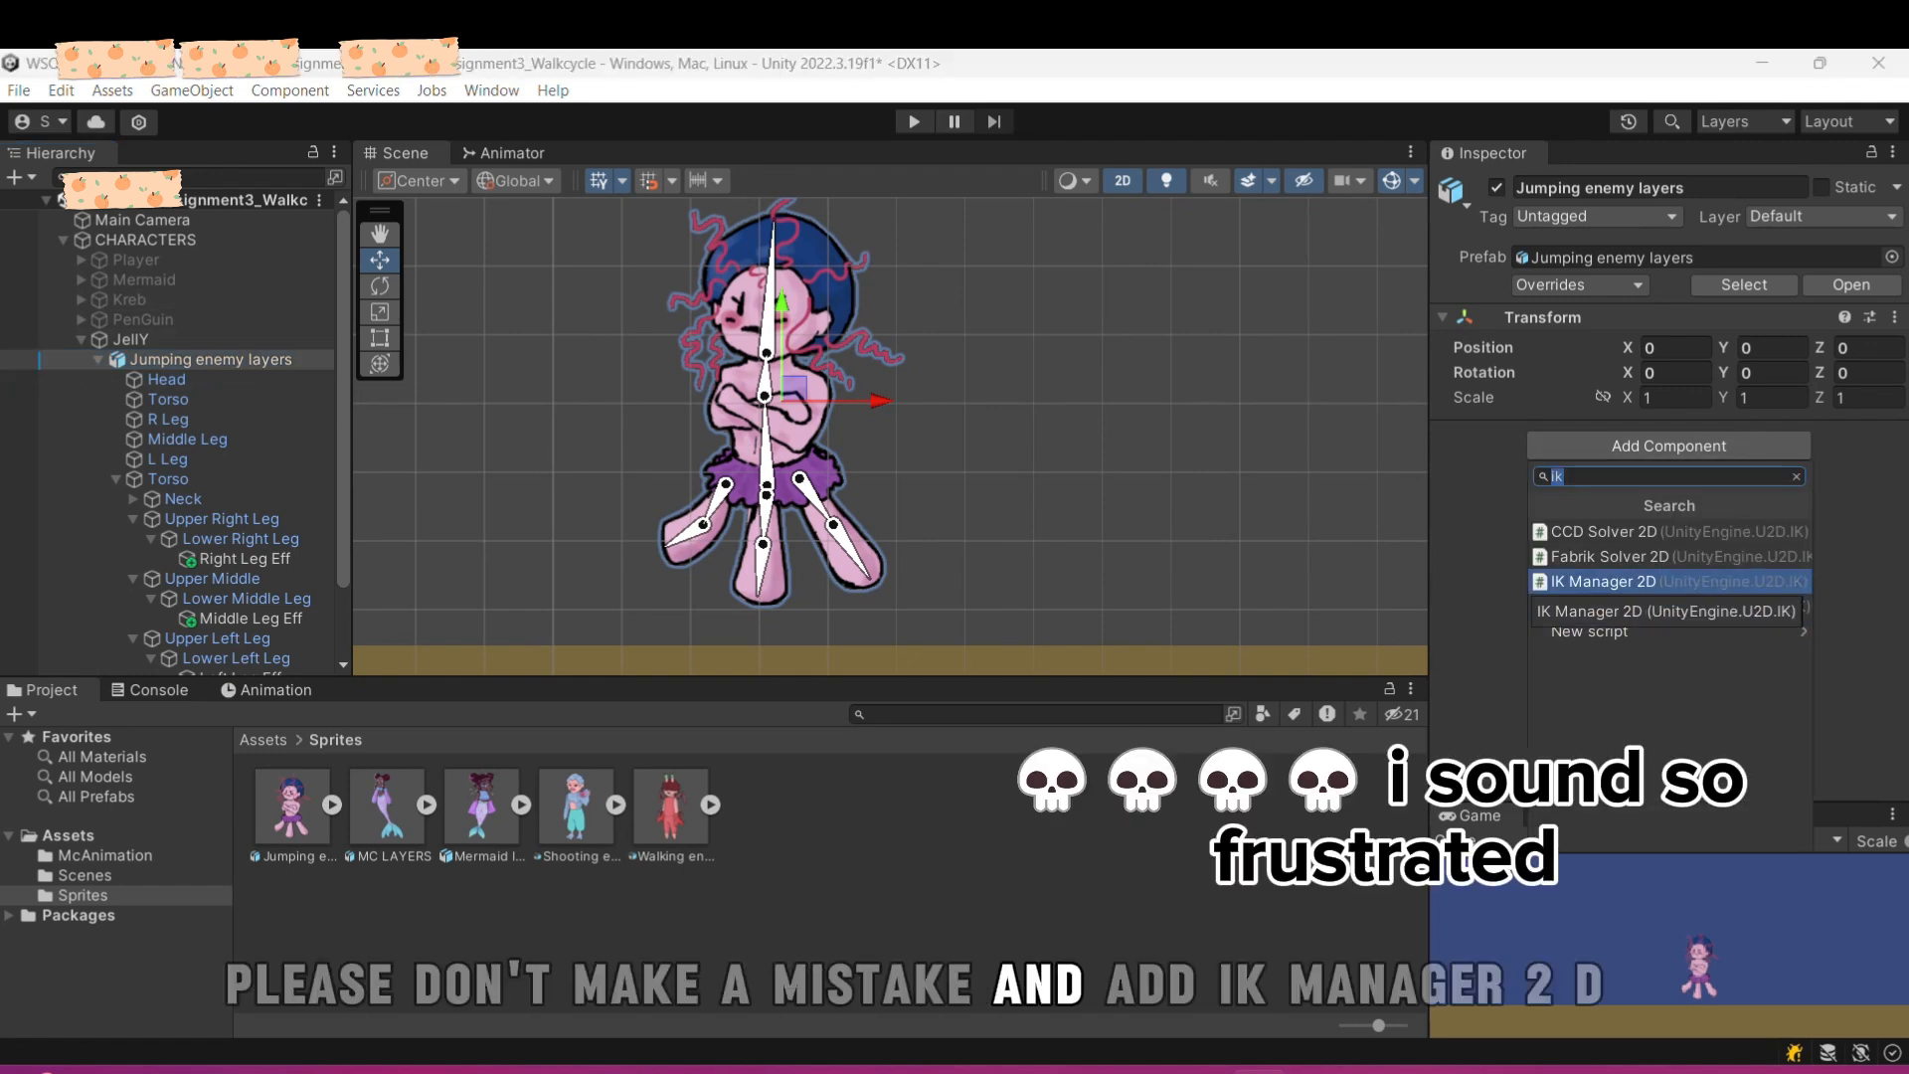
{"action": "key", "text": "Return"}
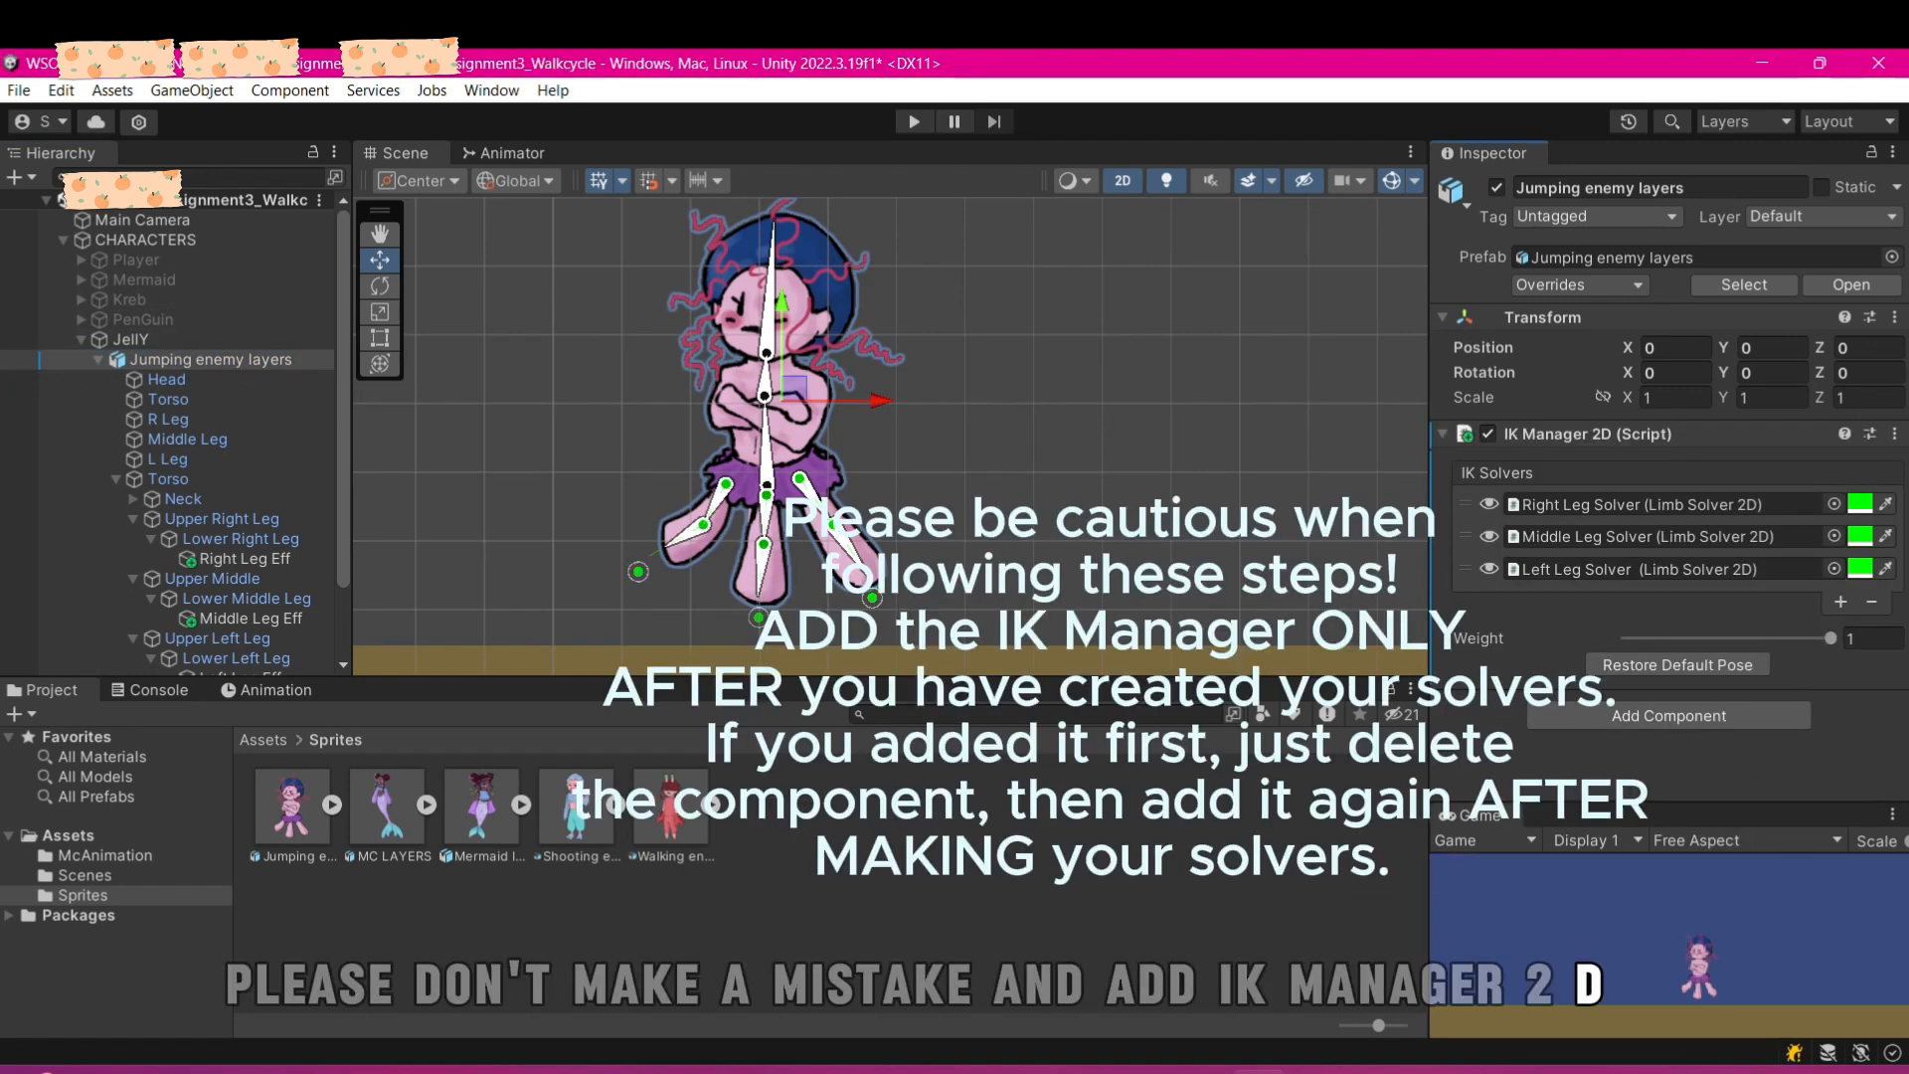
- Set the Right Leg Solver's colour in the IK Manager 2D to pink, FF3471
{"action": "scroll", "coordinate": [766, 484], "scroll_direction": "down", "scroll_amount": 1}
{"action": "scroll", "coordinate": [765, 484], "scroll_direction": "up", "scroll_amount": 3}
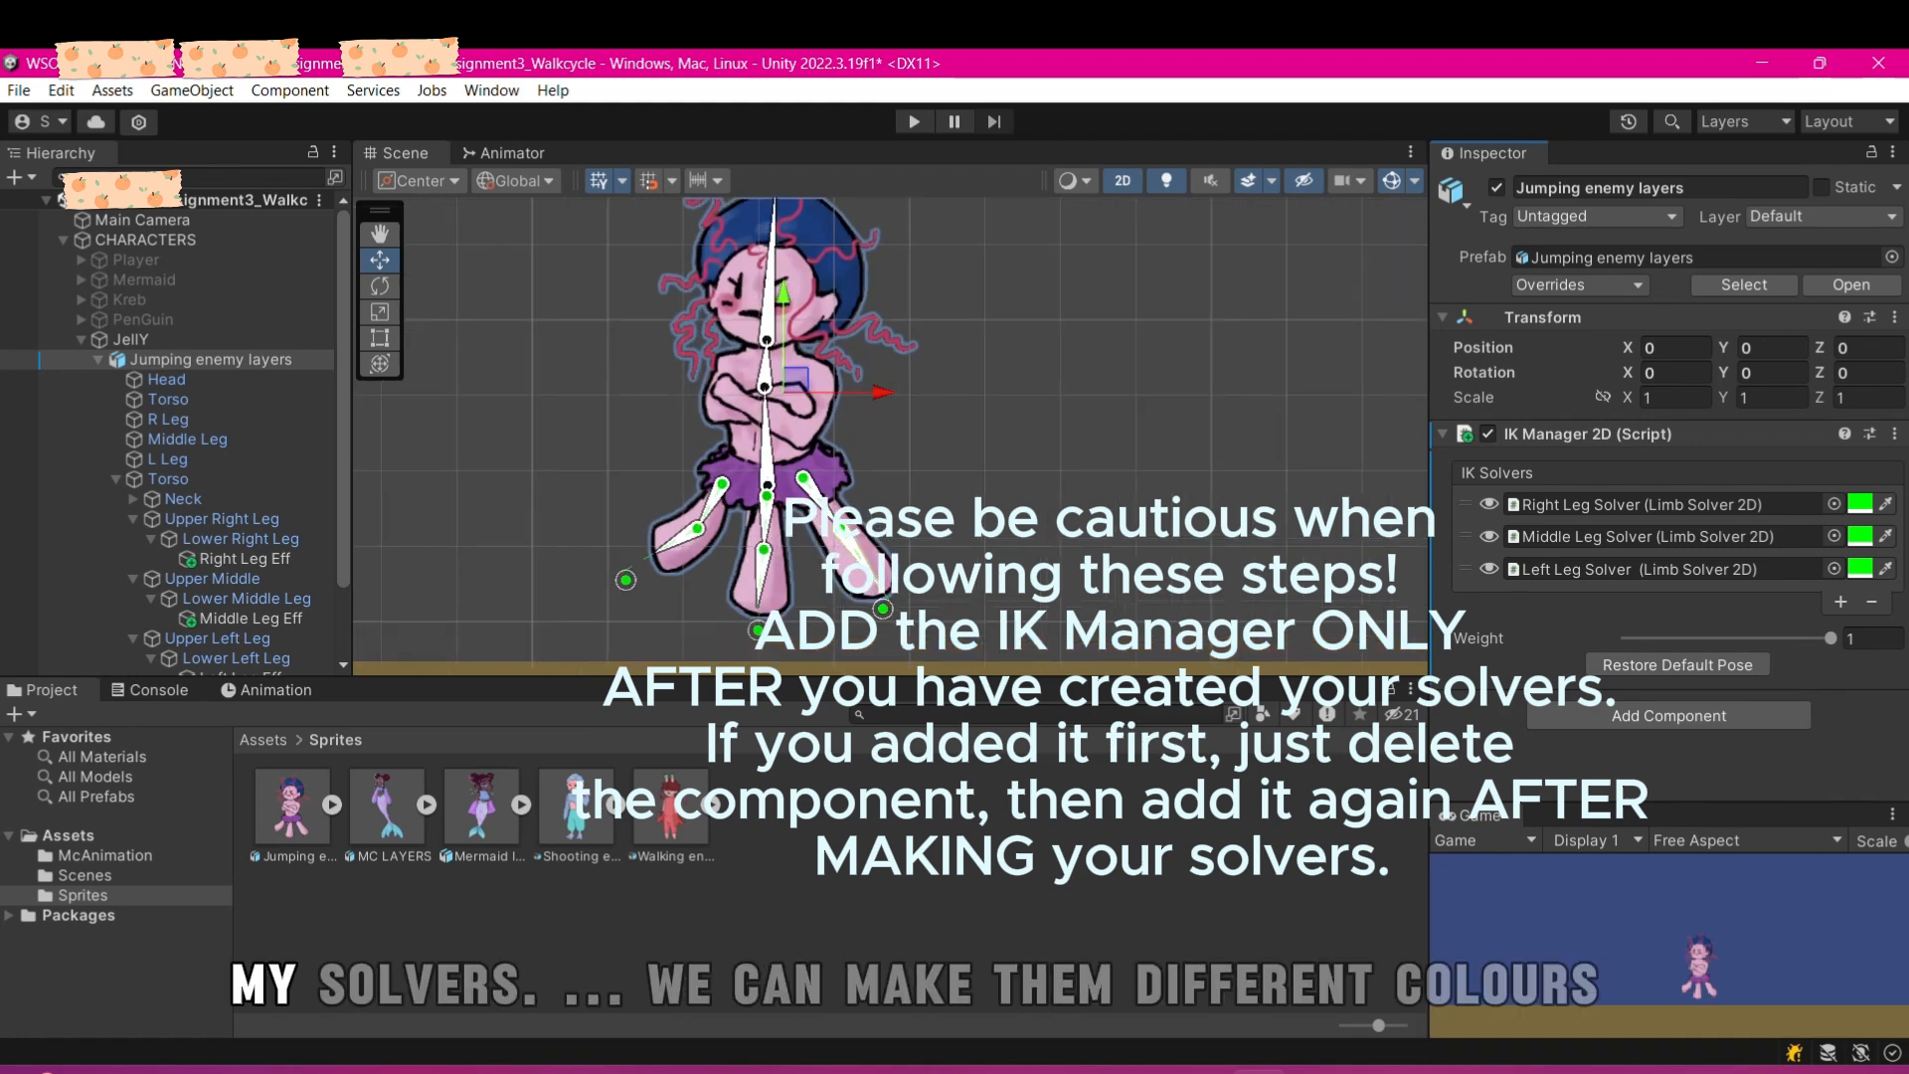
{"action": "left_click", "coordinate": [1860, 504]}
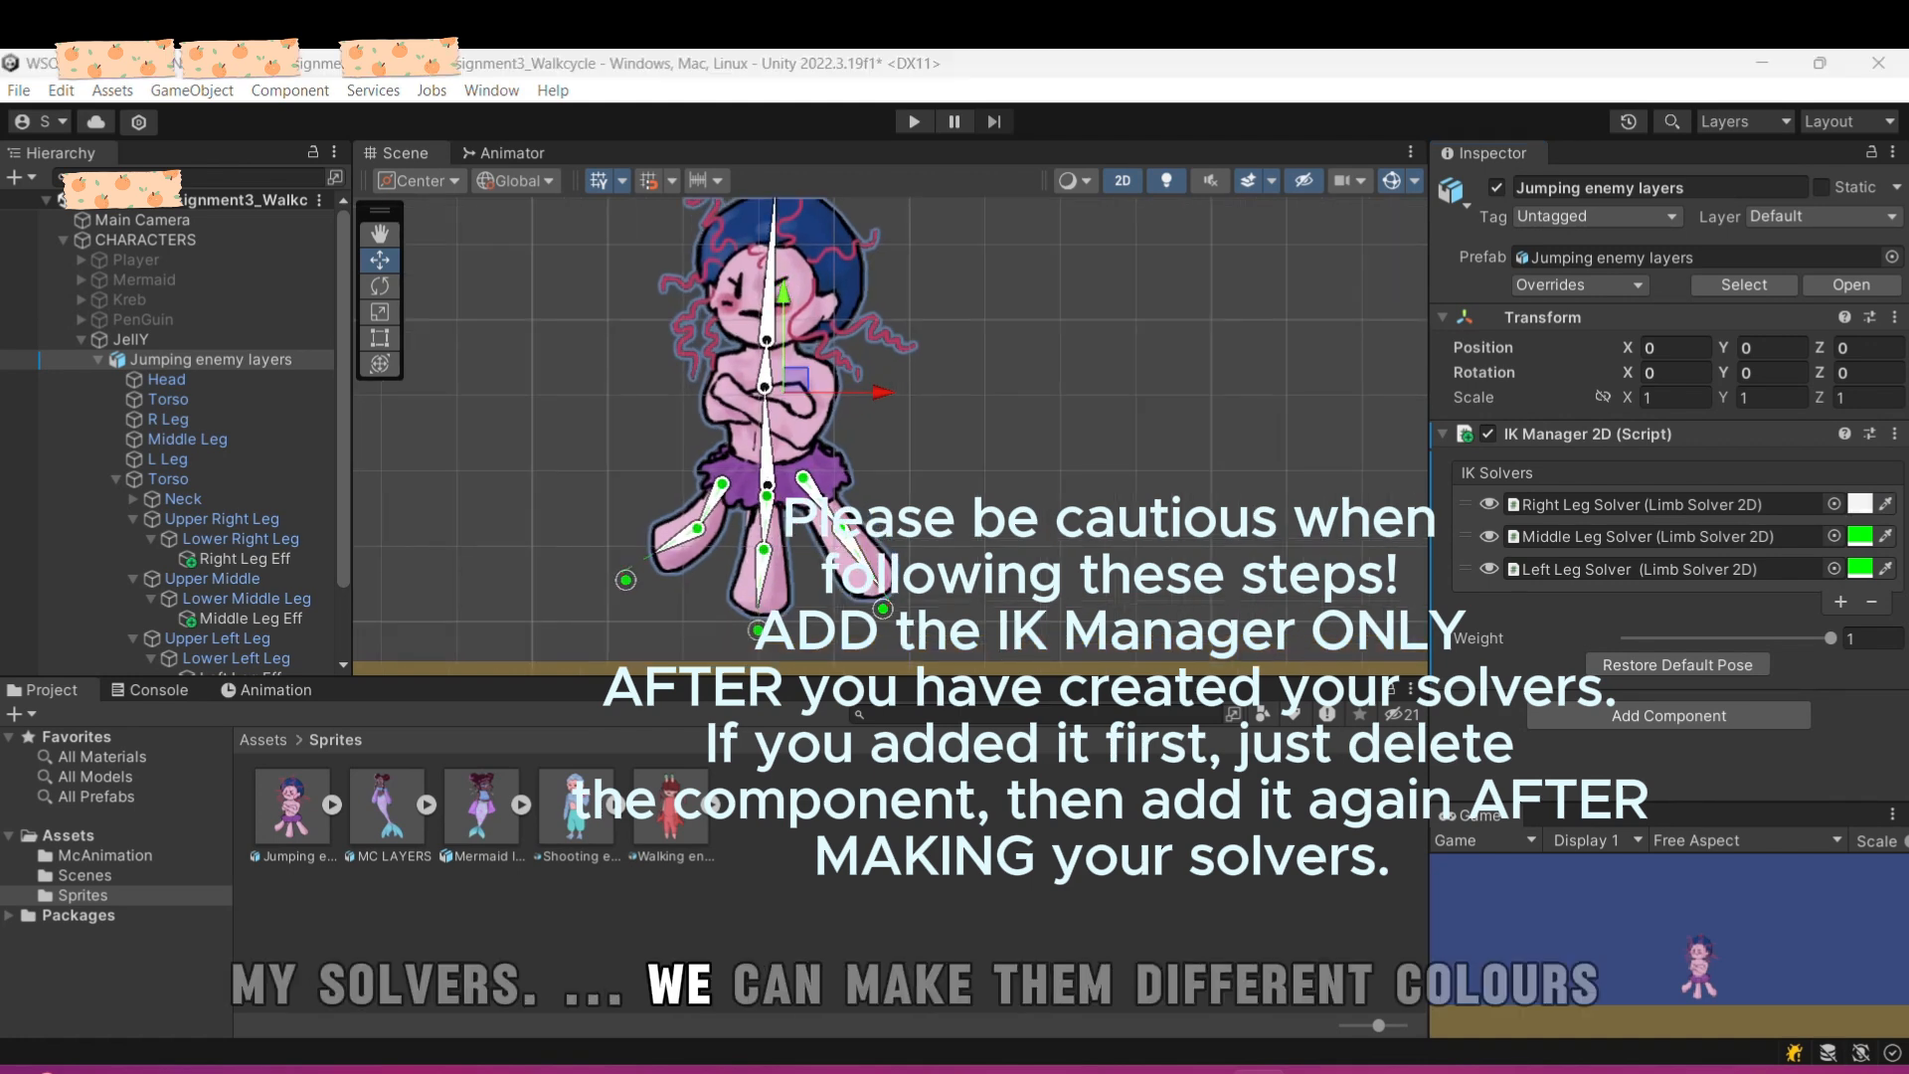
{"action": "left_click", "coordinate": [1860, 504]}
{"action": "left_click", "coordinate": [1860, 504]}
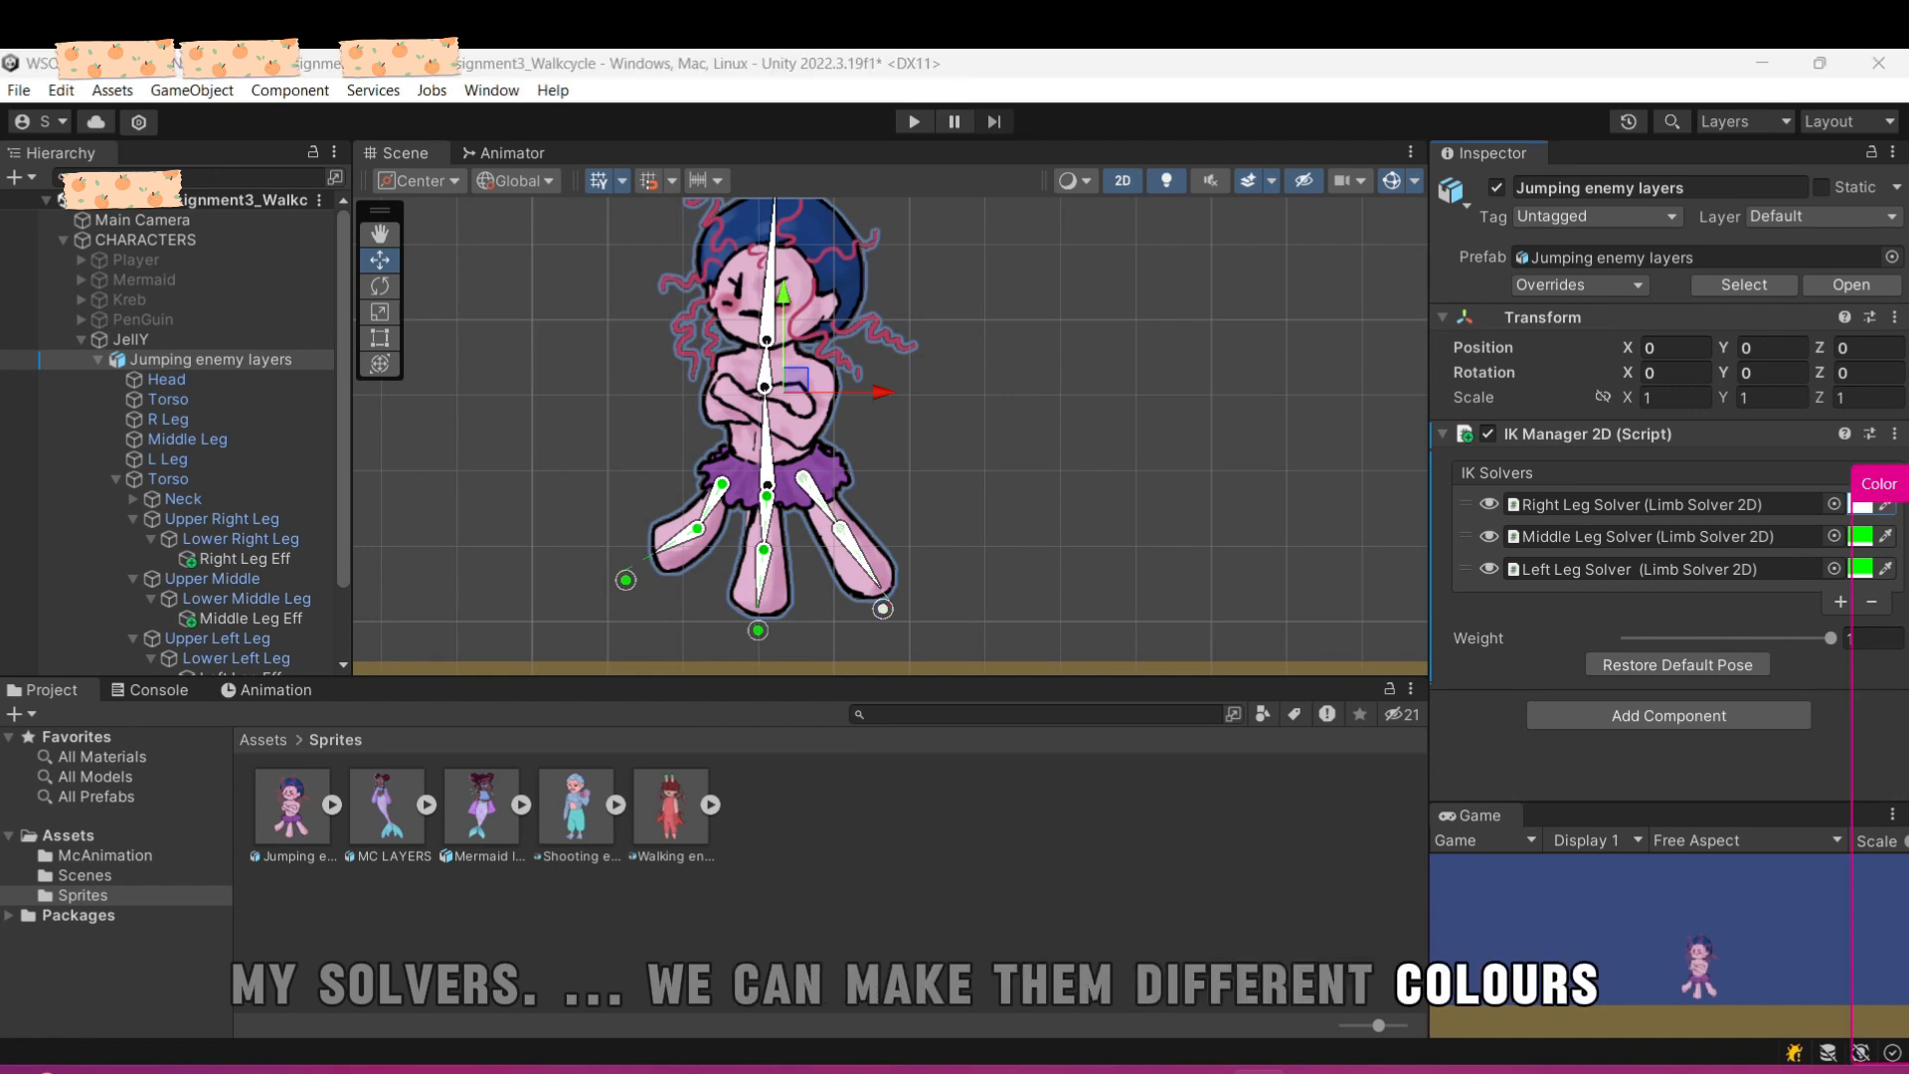
{"action": "left_click_drag", "start_coordinate": [1875, 689], "coordinate": [1870, 726]}
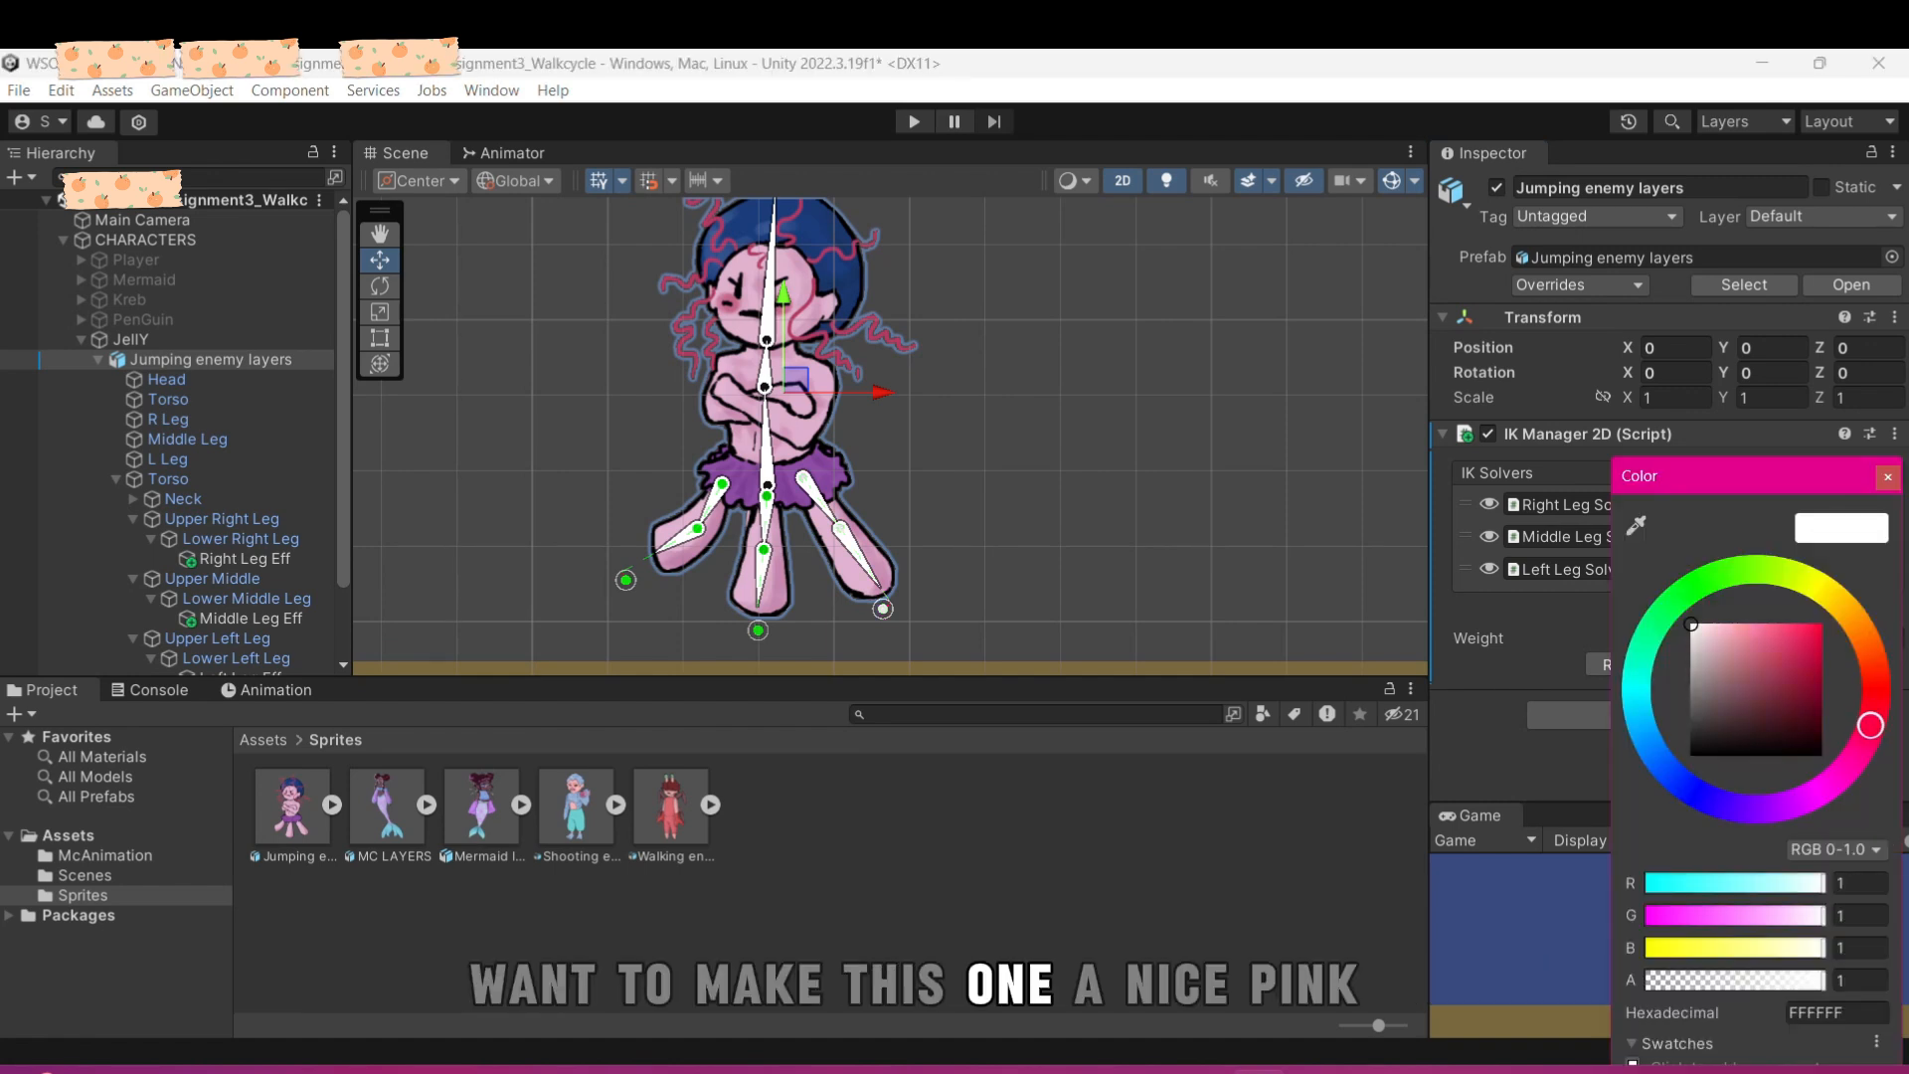
{"action": "mouse_move", "coordinate": [1780, 656]}
{"action": "left_mouse_down"}
{"action": "mouse_move", "coordinate": [1771, 629]}
{"action": "mouse_move", "coordinate": [1793, 624]}
{"action": "left_mouse_up"}
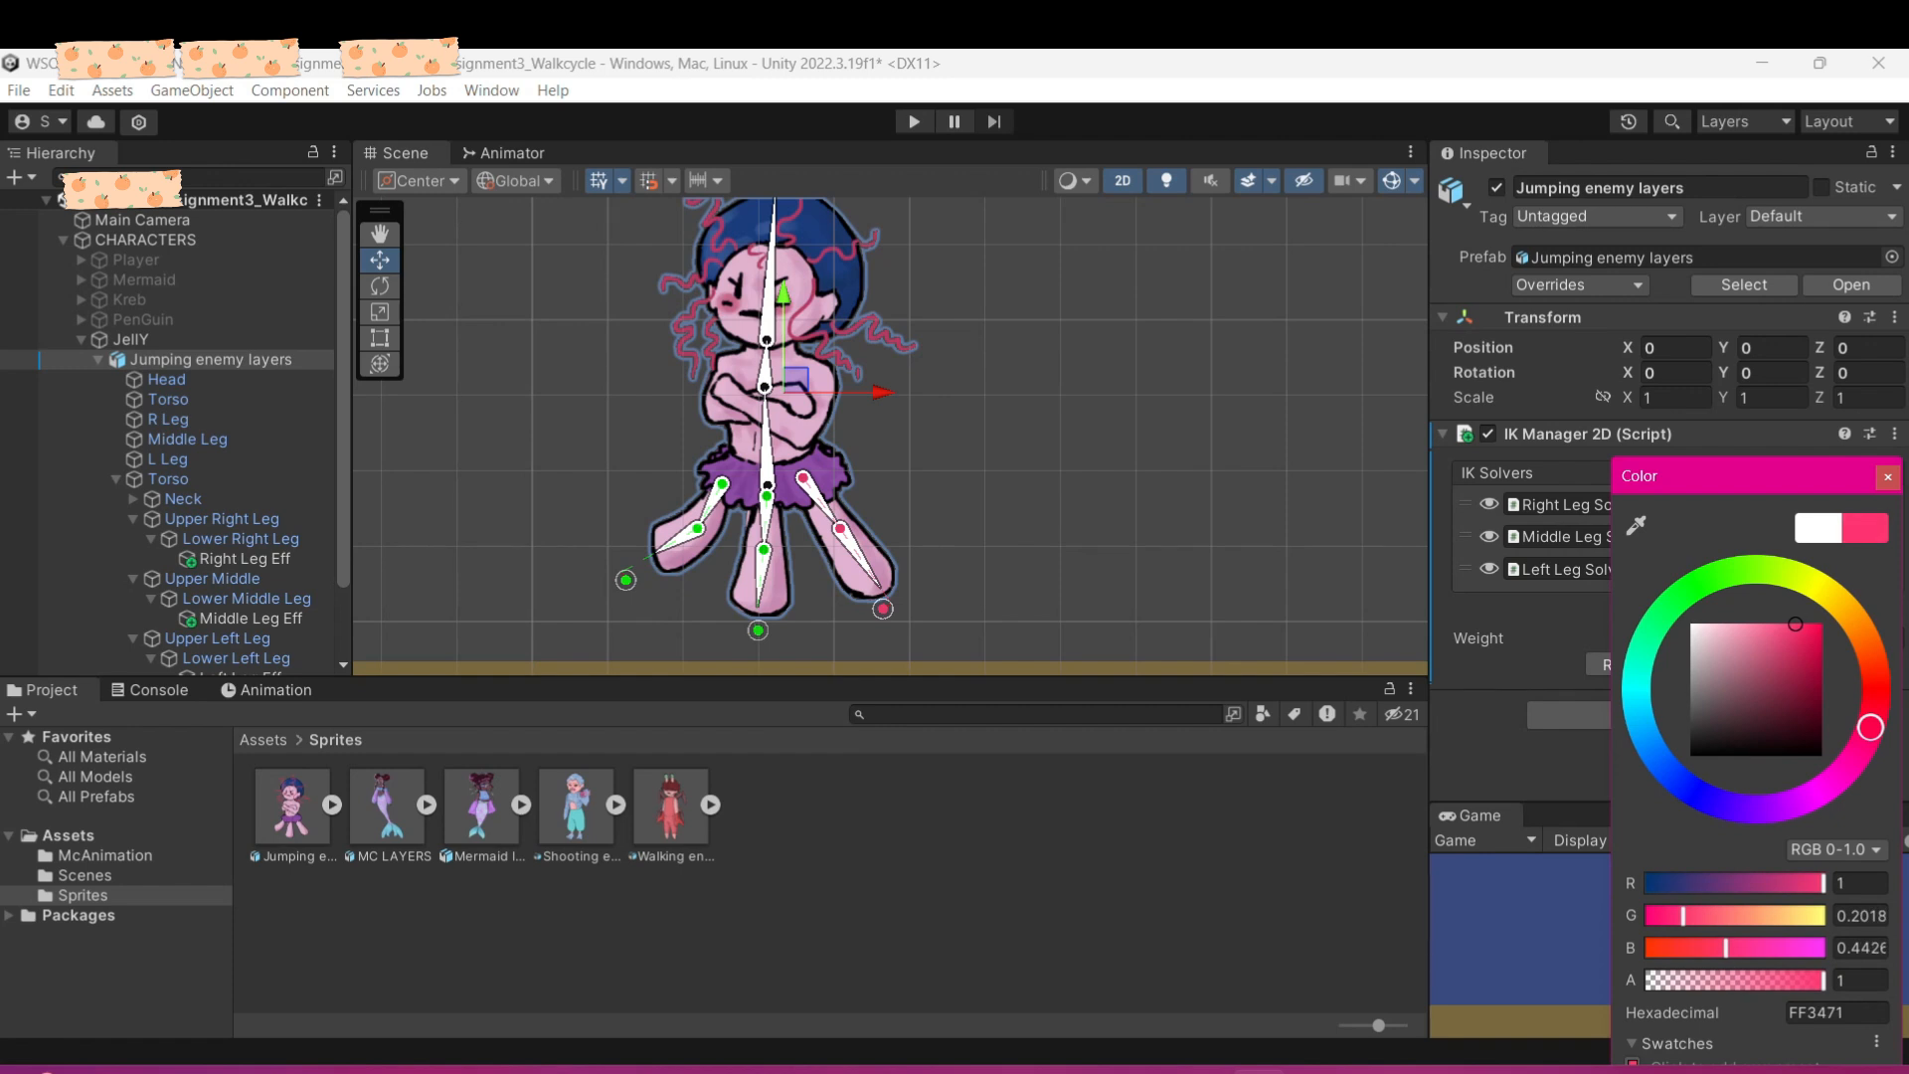
{"action": "left_click", "coordinate": [1887, 478]}
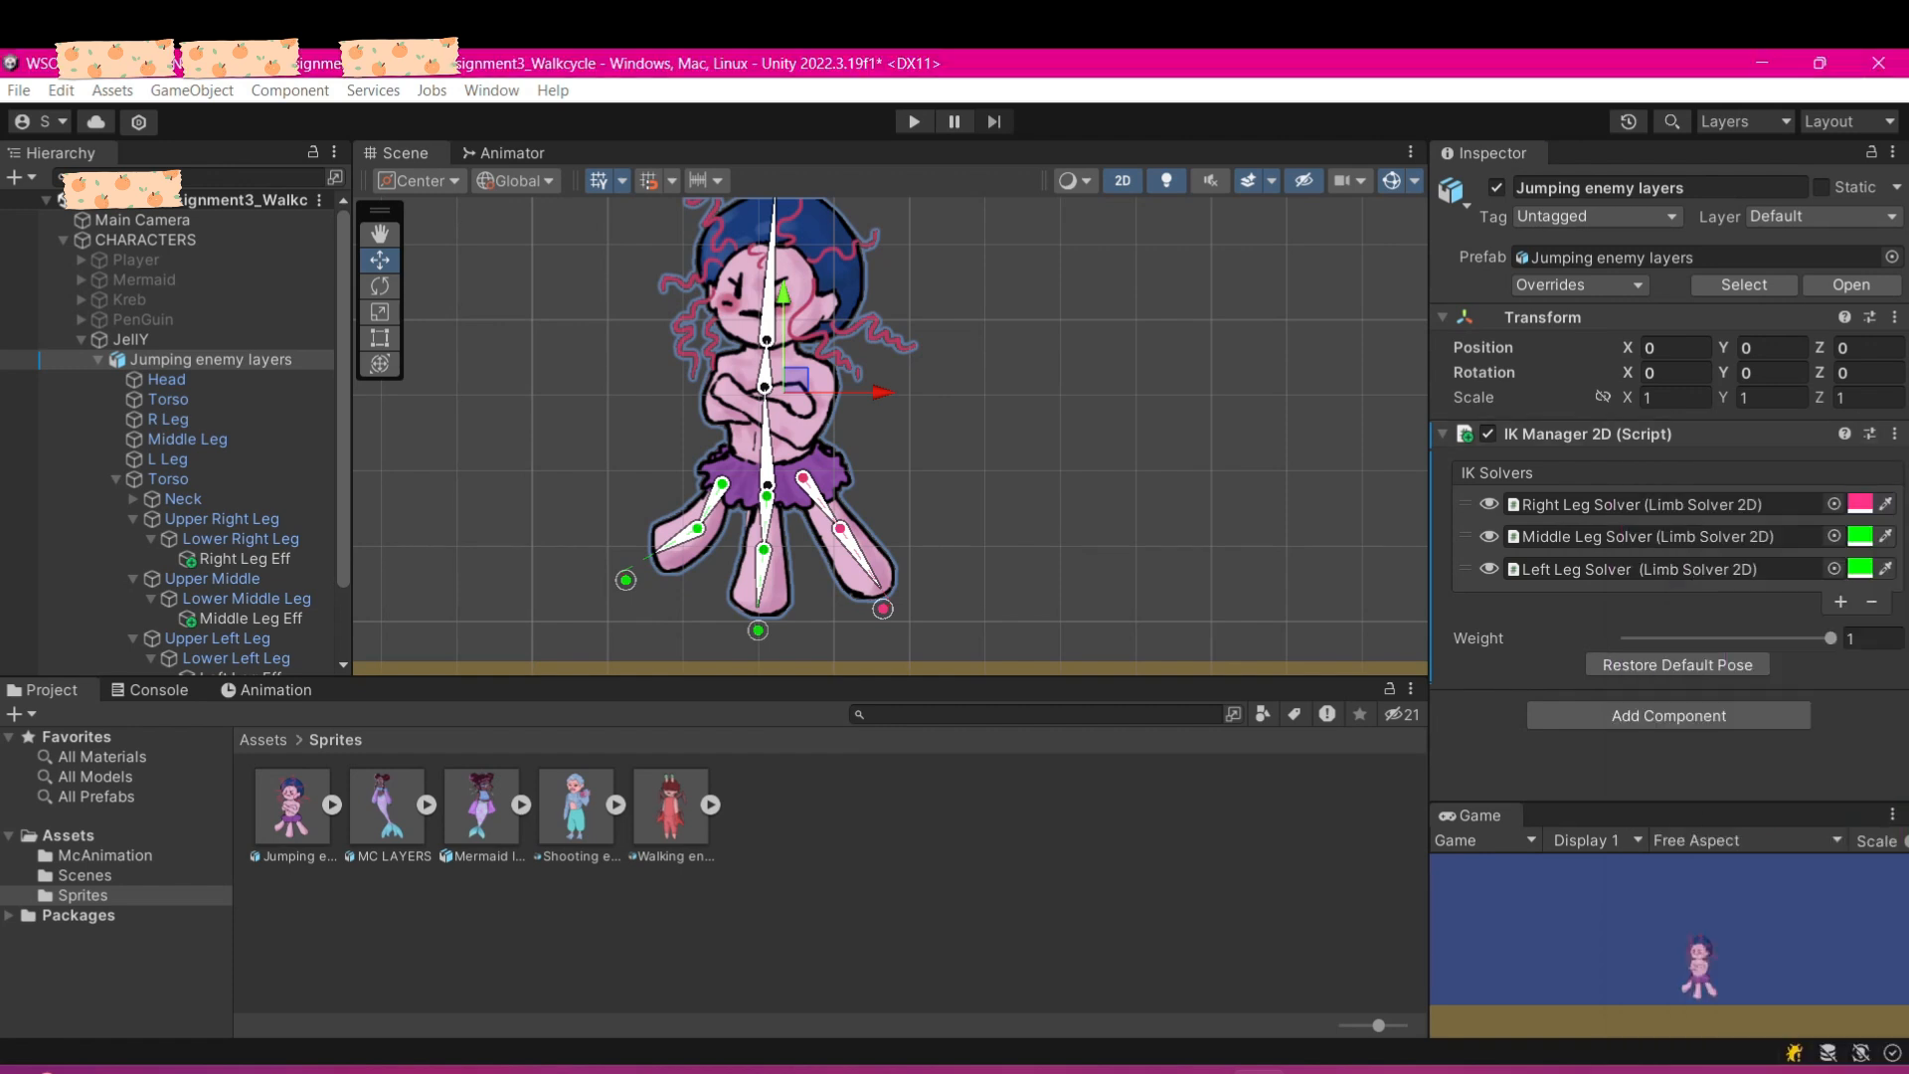
- Set the Middle Leg Solver's colour to purple E400FF and the Left Leg Solver's colour to blue 007FFF
{"action": "left_click", "coordinate": [1860, 536]}
{"action": "left_click_drag", "start_coordinate": [1851, 738], "coordinate": [1814, 763]}
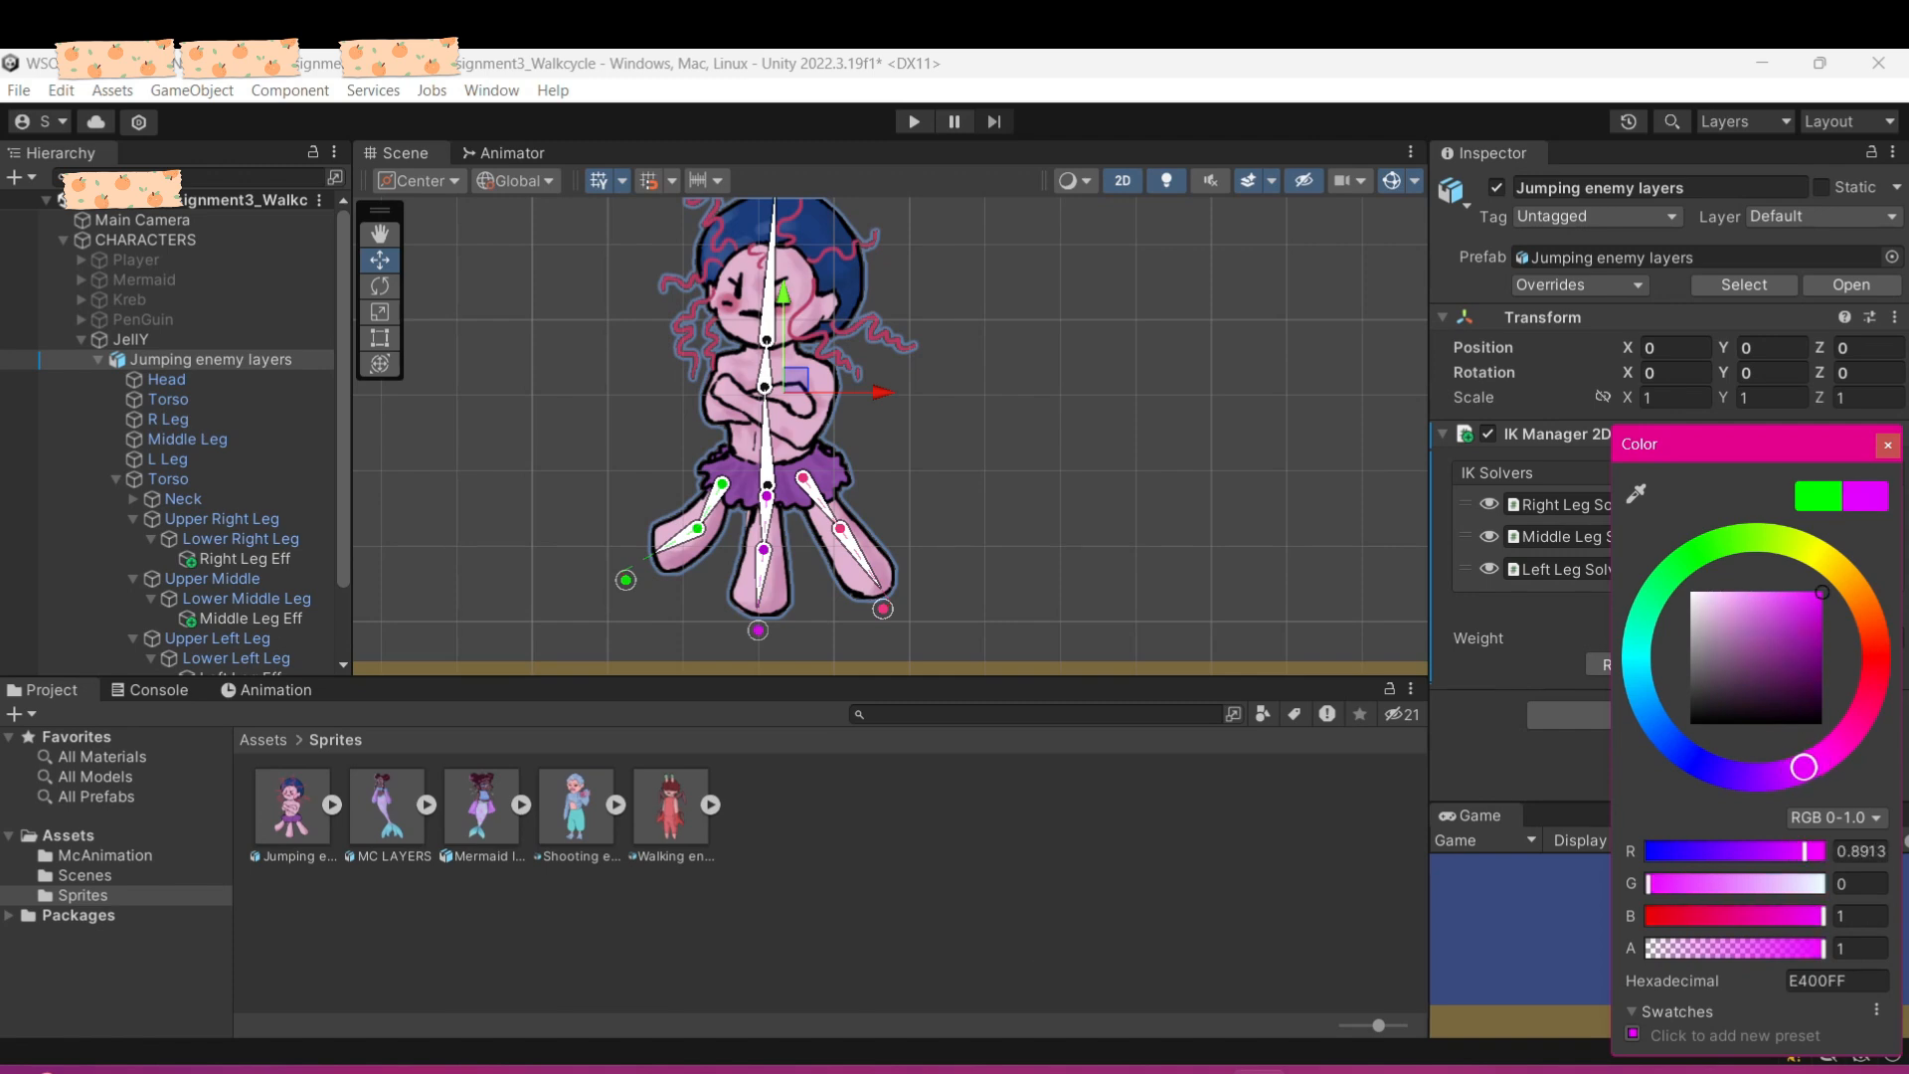
{"action": "left_click", "coordinate": [1888, 445]}
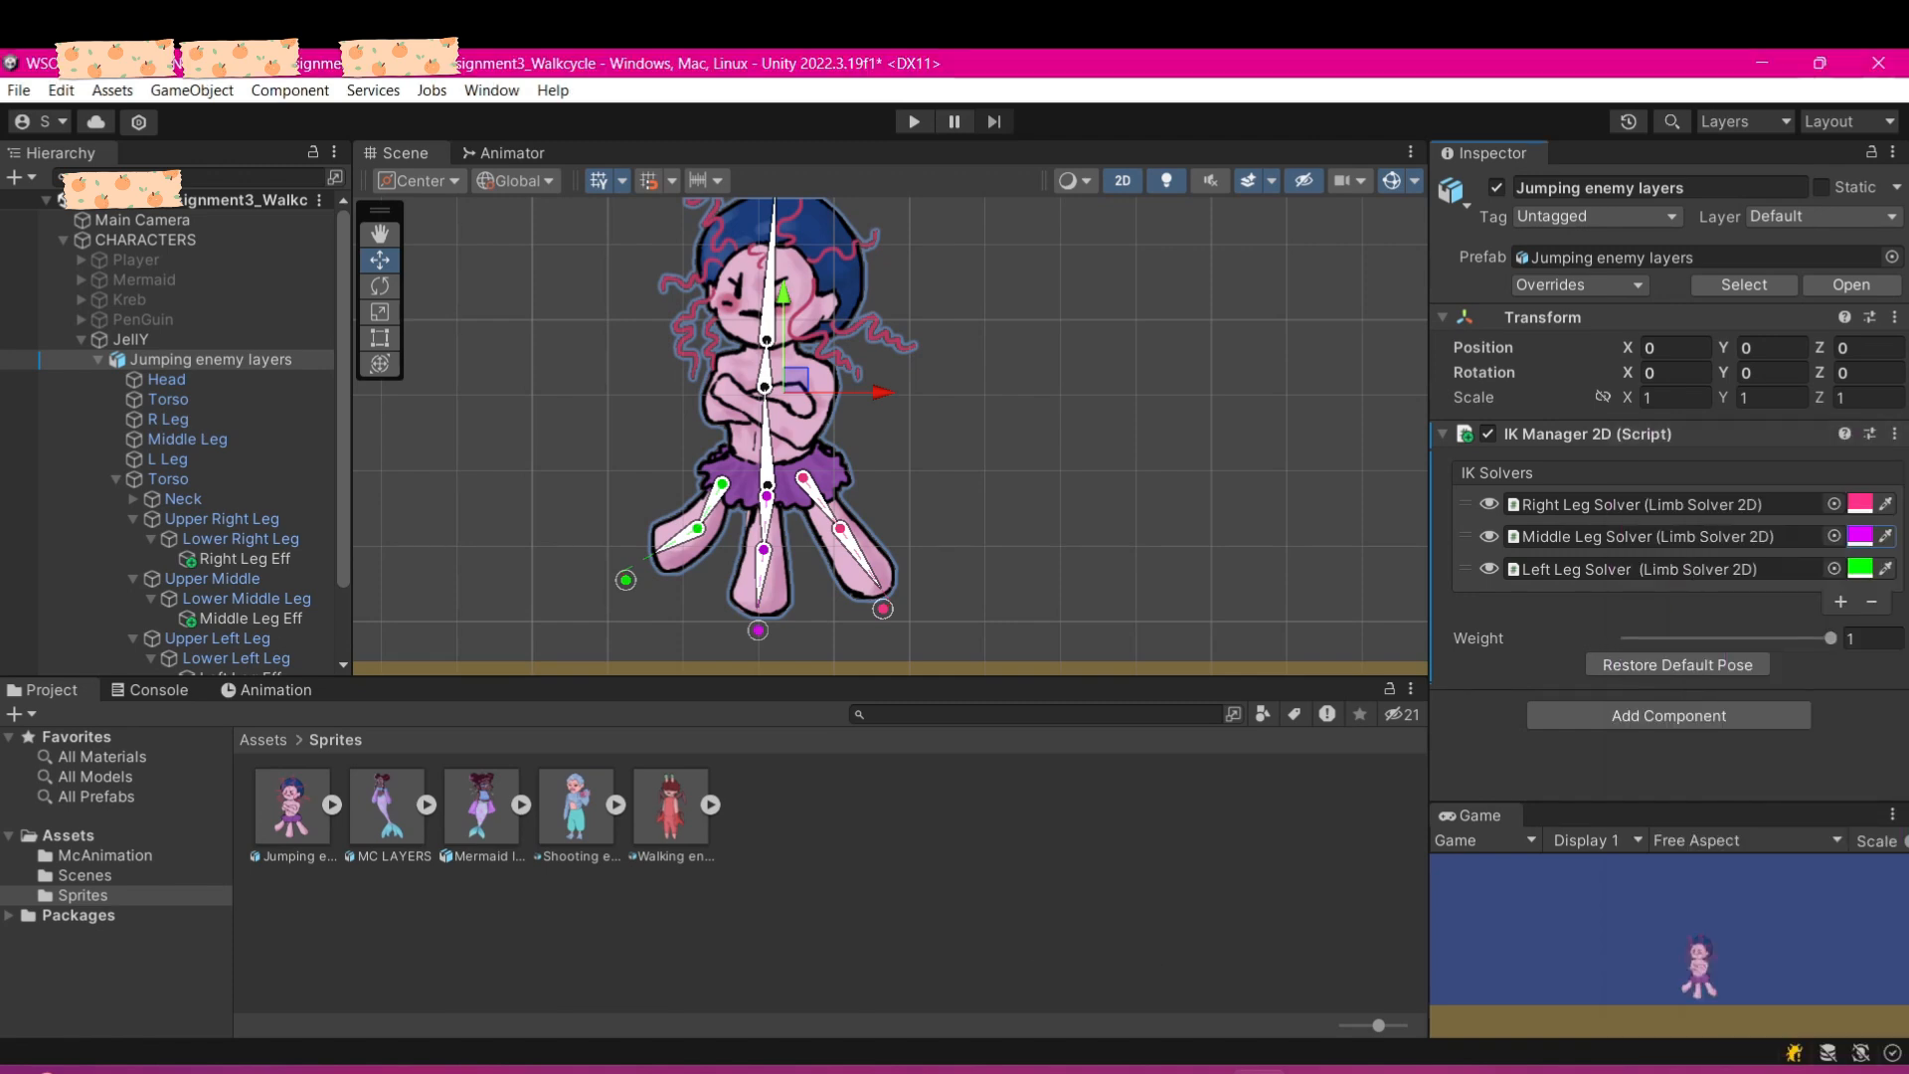
{"action": "left_click", "coordinate": [1860, 569]}
{"action": "left_click_drag", "start_coordinate": [1697, 554], "coordinate": [1658, 724]}
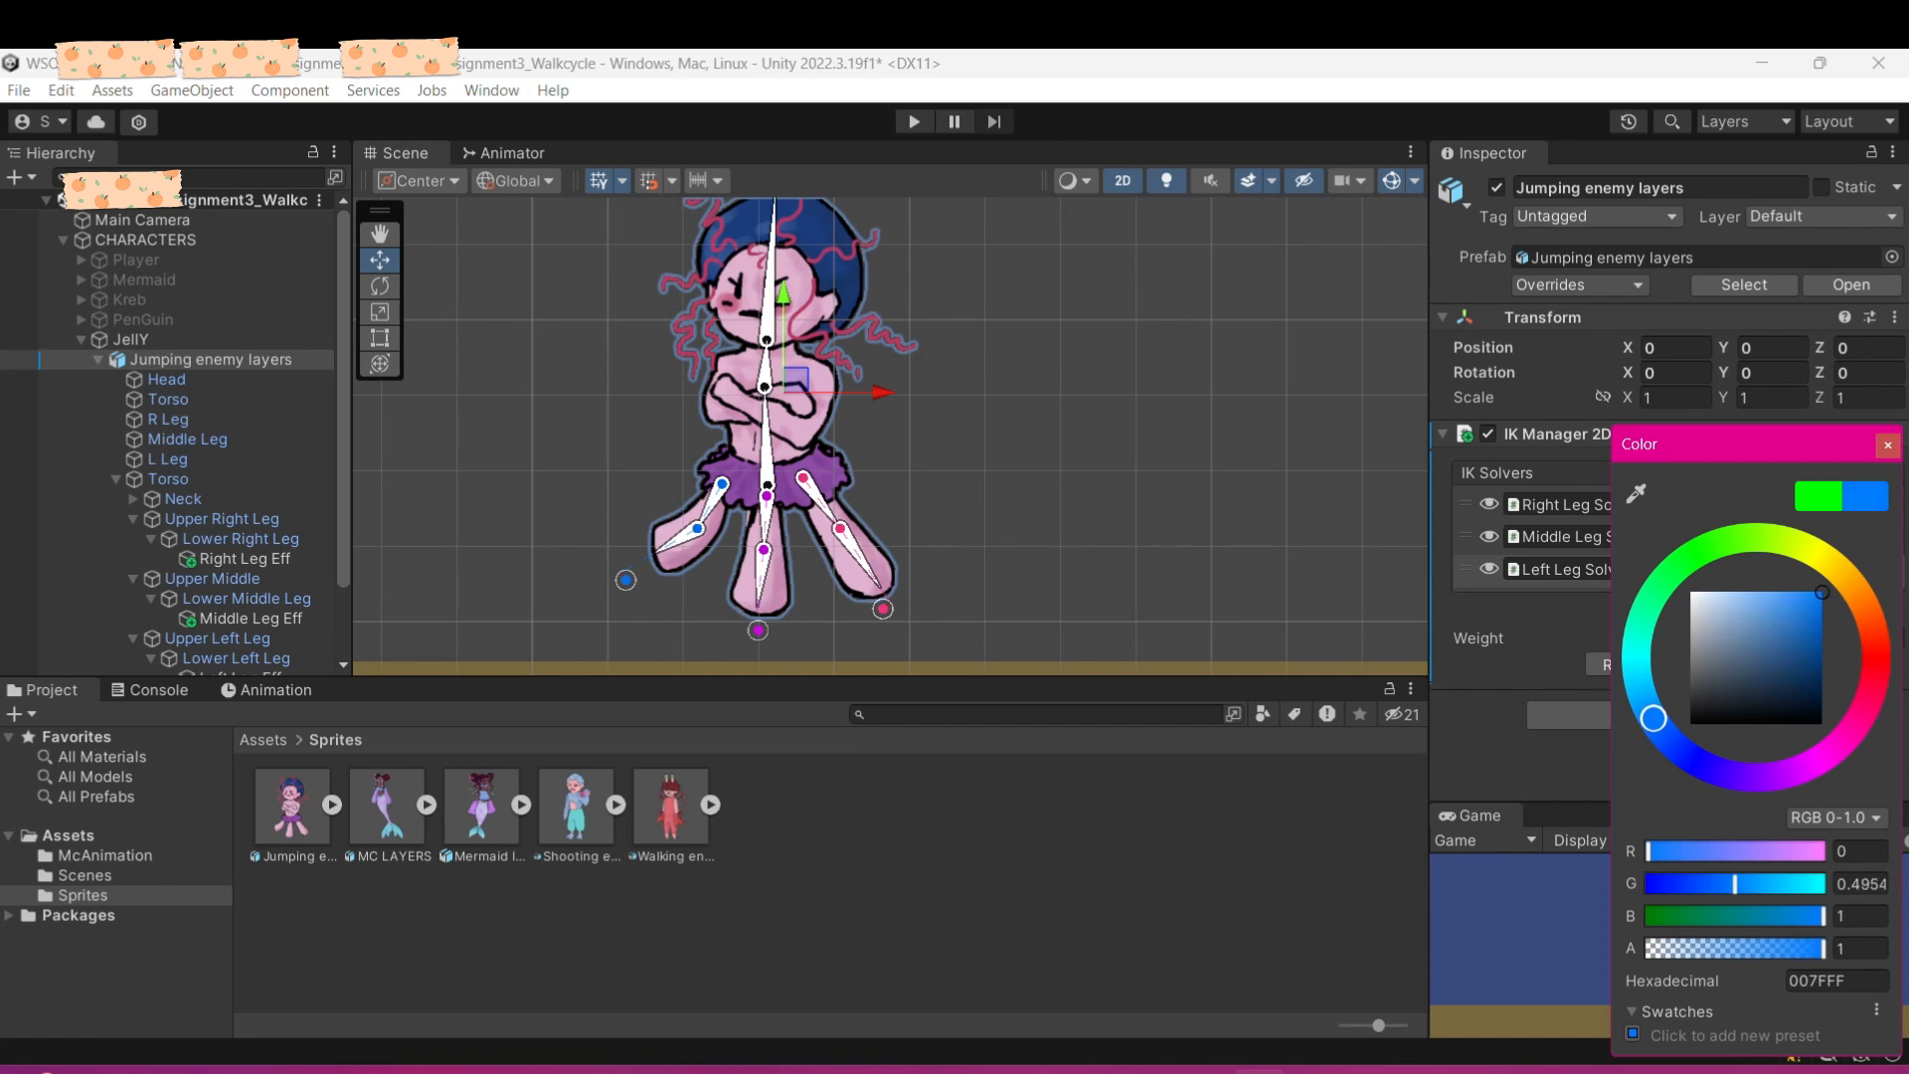
{"action": "left_click", "coordinate": [1888, 445]}
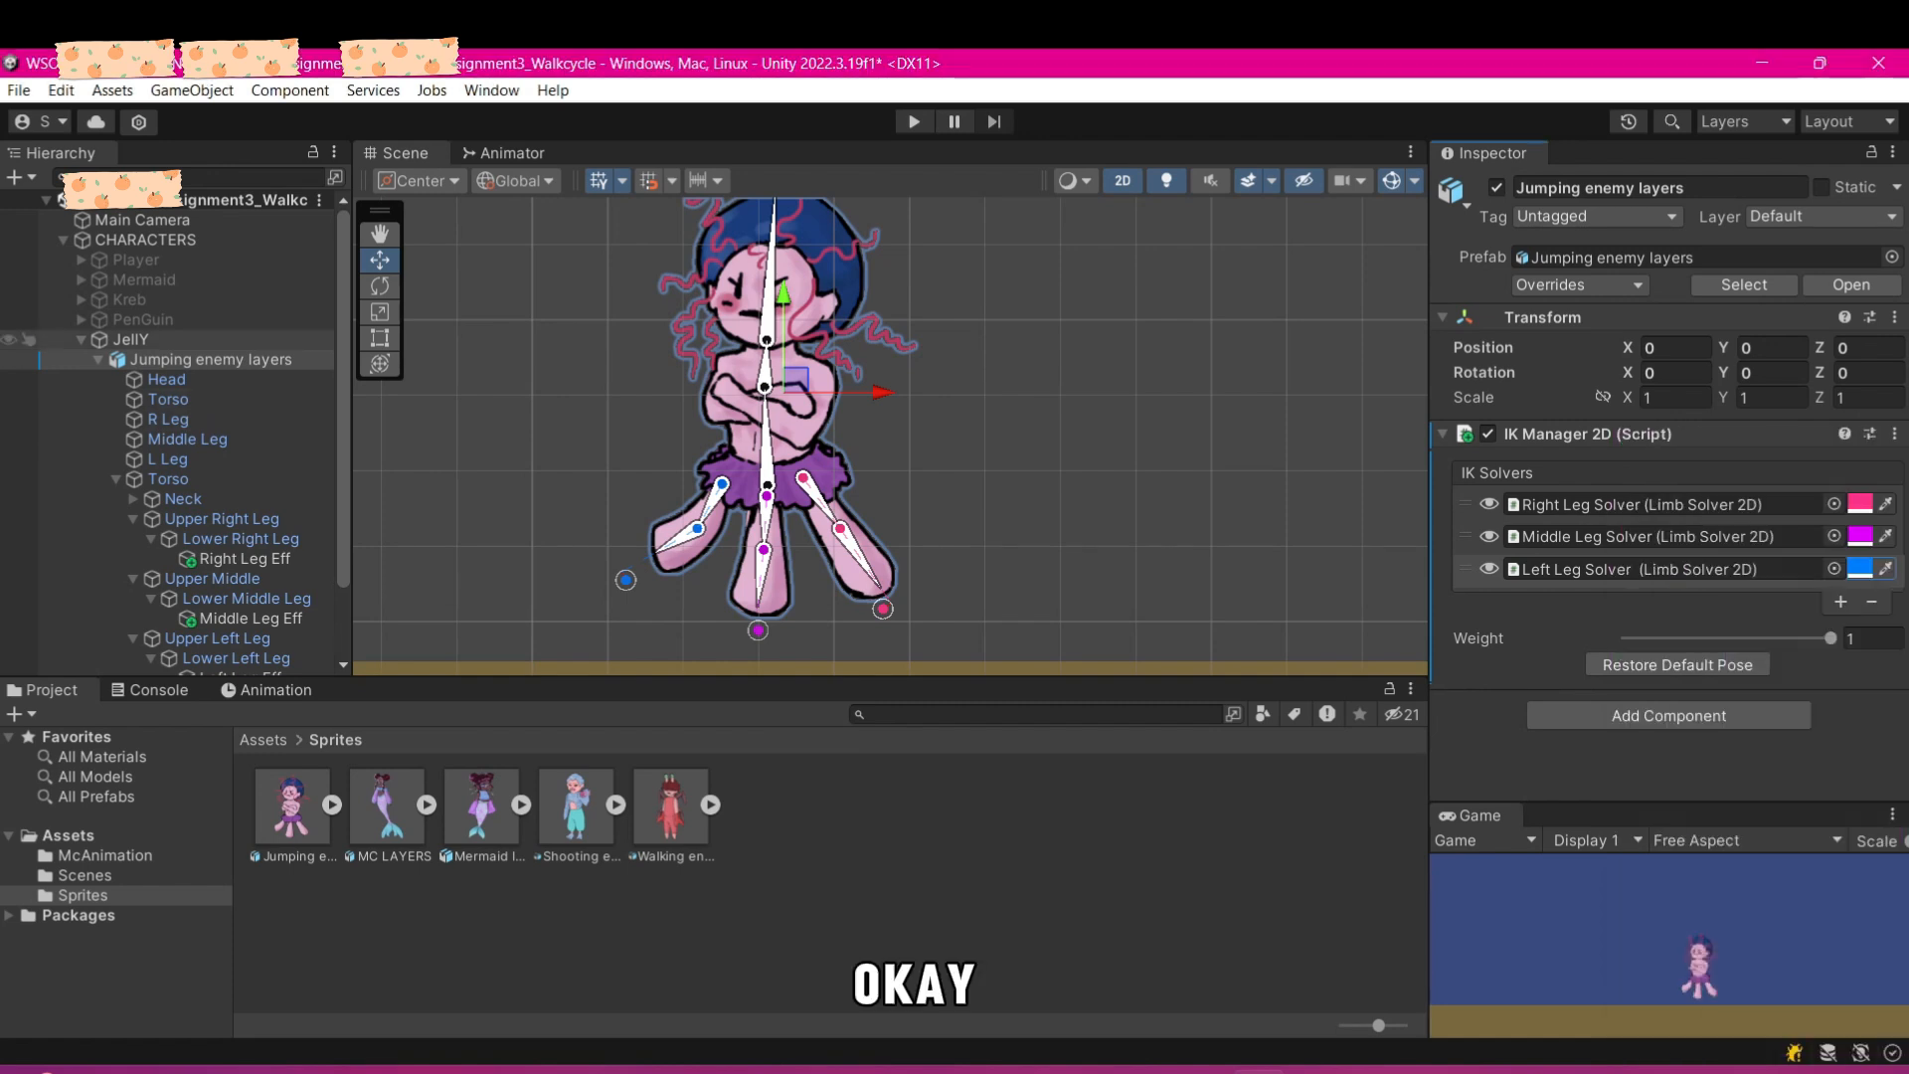
- Collapse the right, middle and left leg bone hierarchies under Torso, leaving the three leg solvers listed below them
{"action": "scroll", "coordinate": [179, 438], "scroll_direction": "down", "scroll_amount": 3}
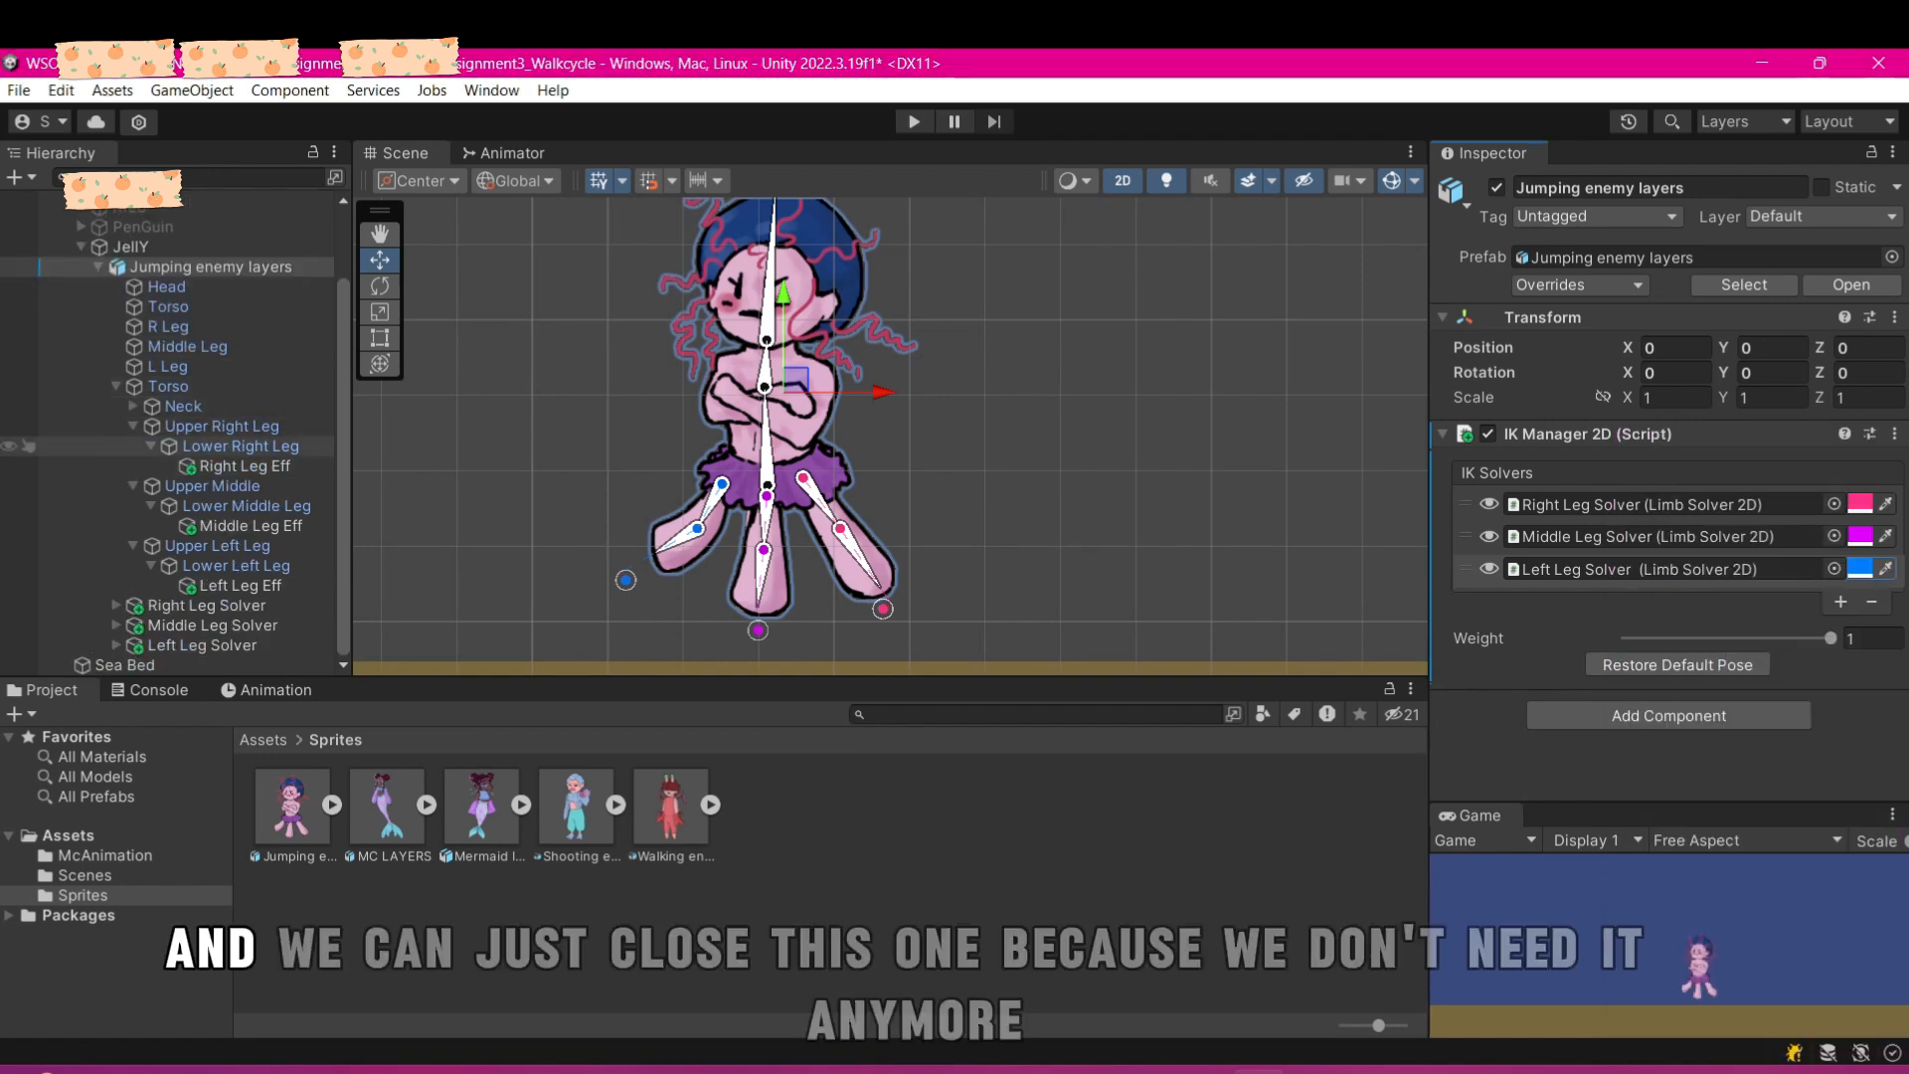
{"action": "left_click", "coordinate": [151, 446]}
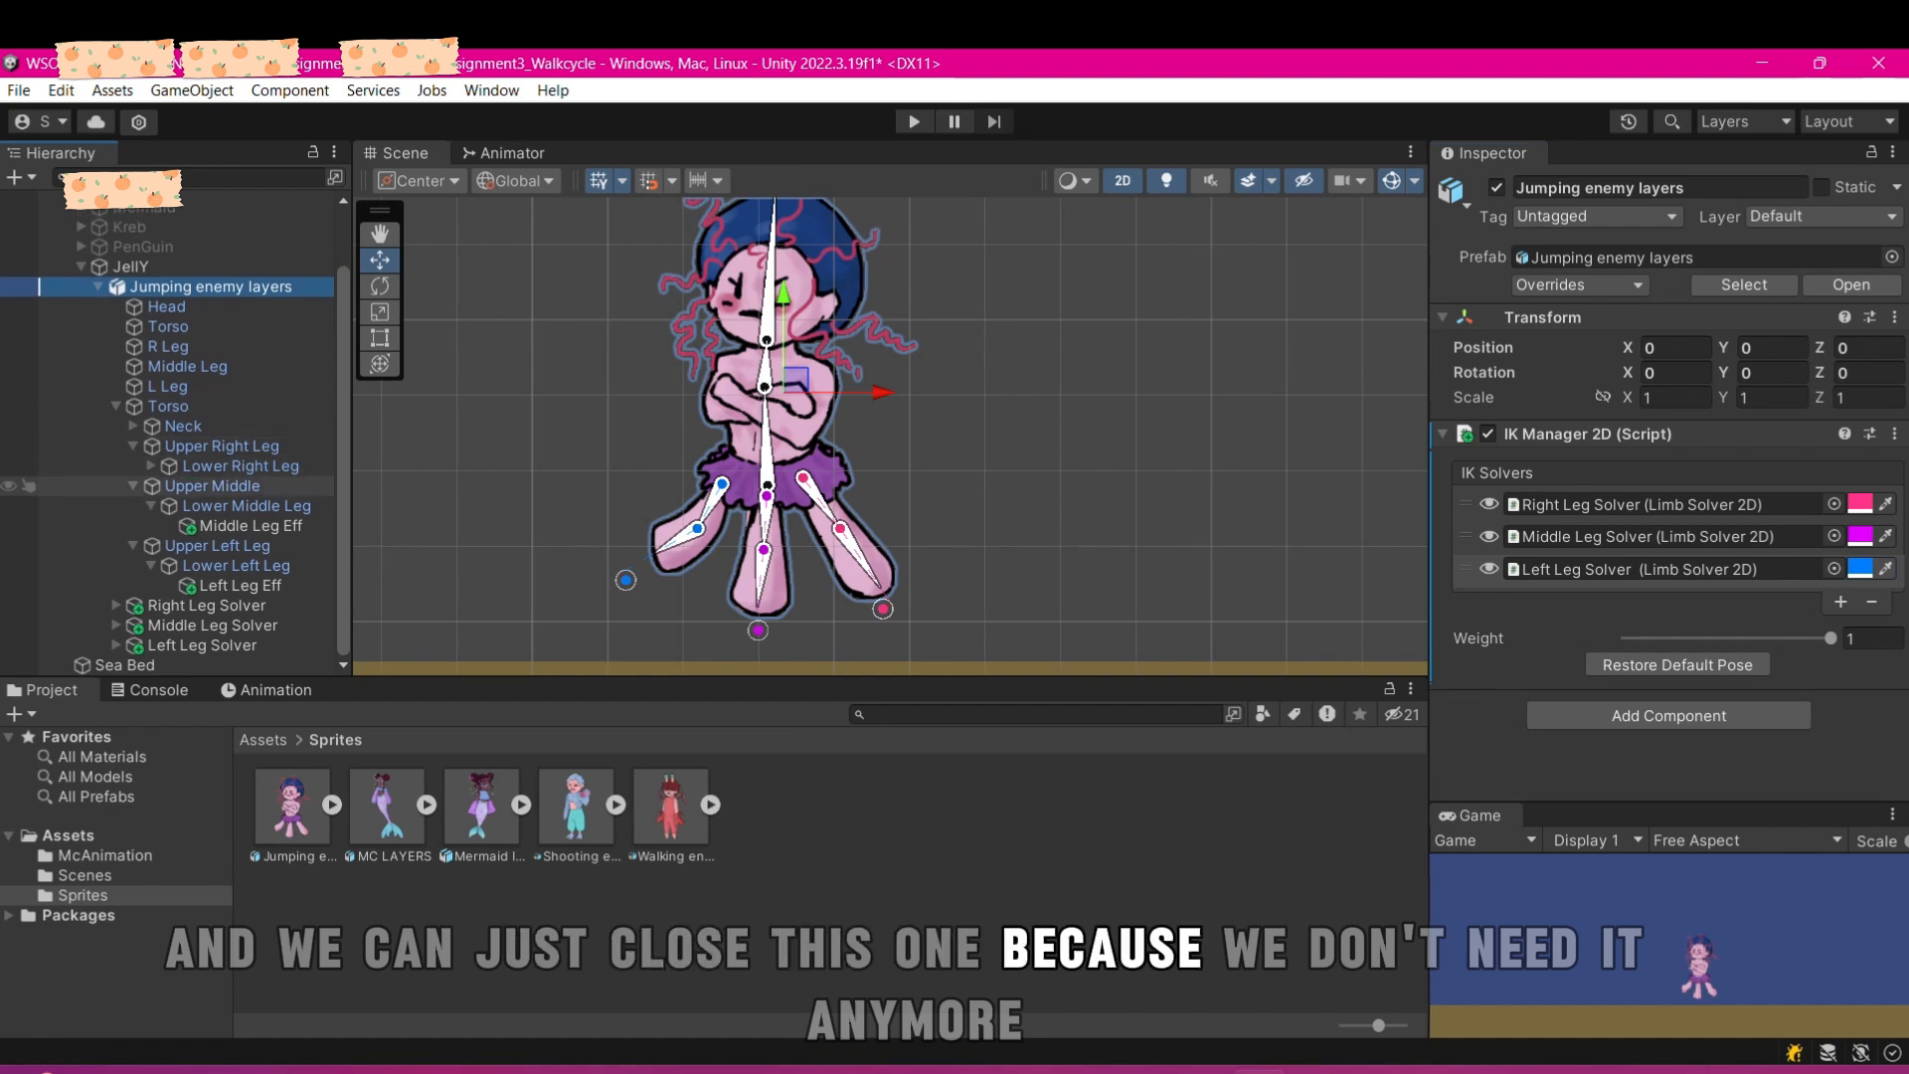
{"action": "left_click", "coordinate": [132, 486]}
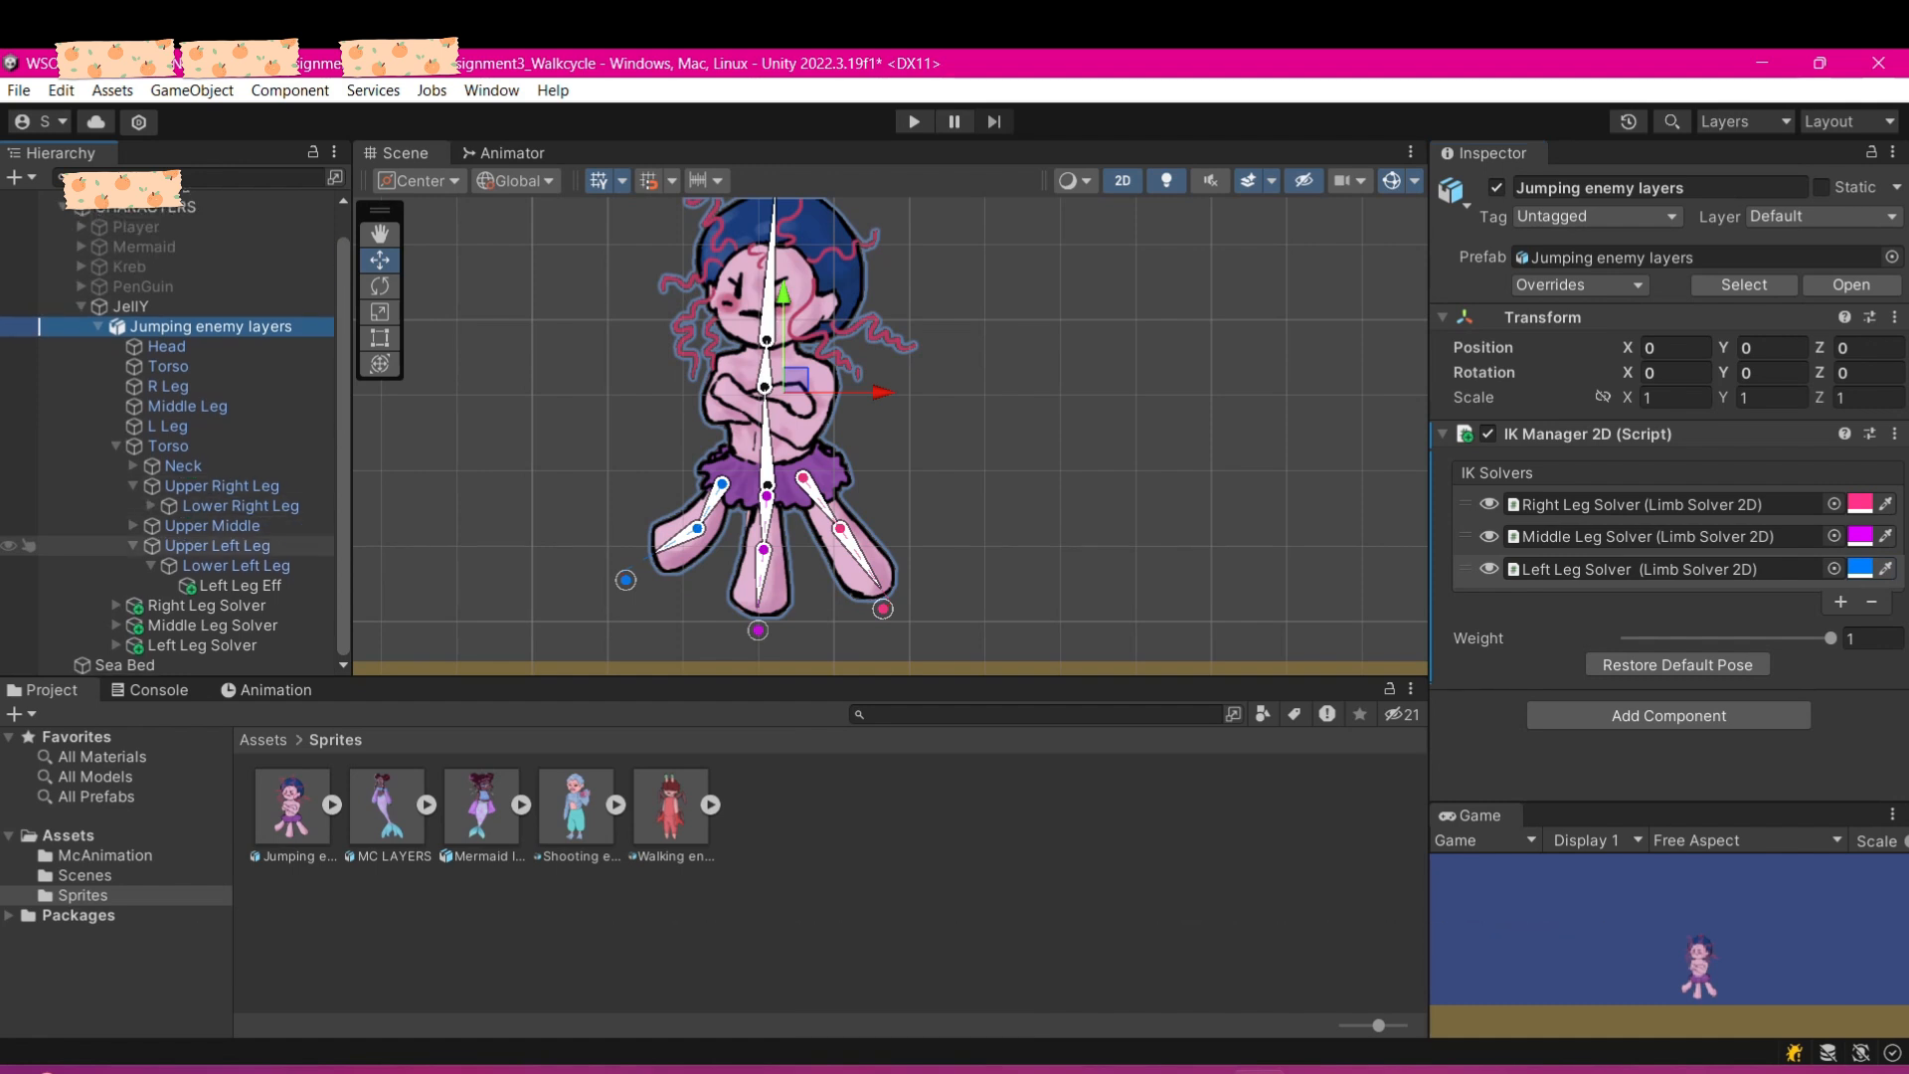
{"action": "left_click", "coordinate": [132, 545]}
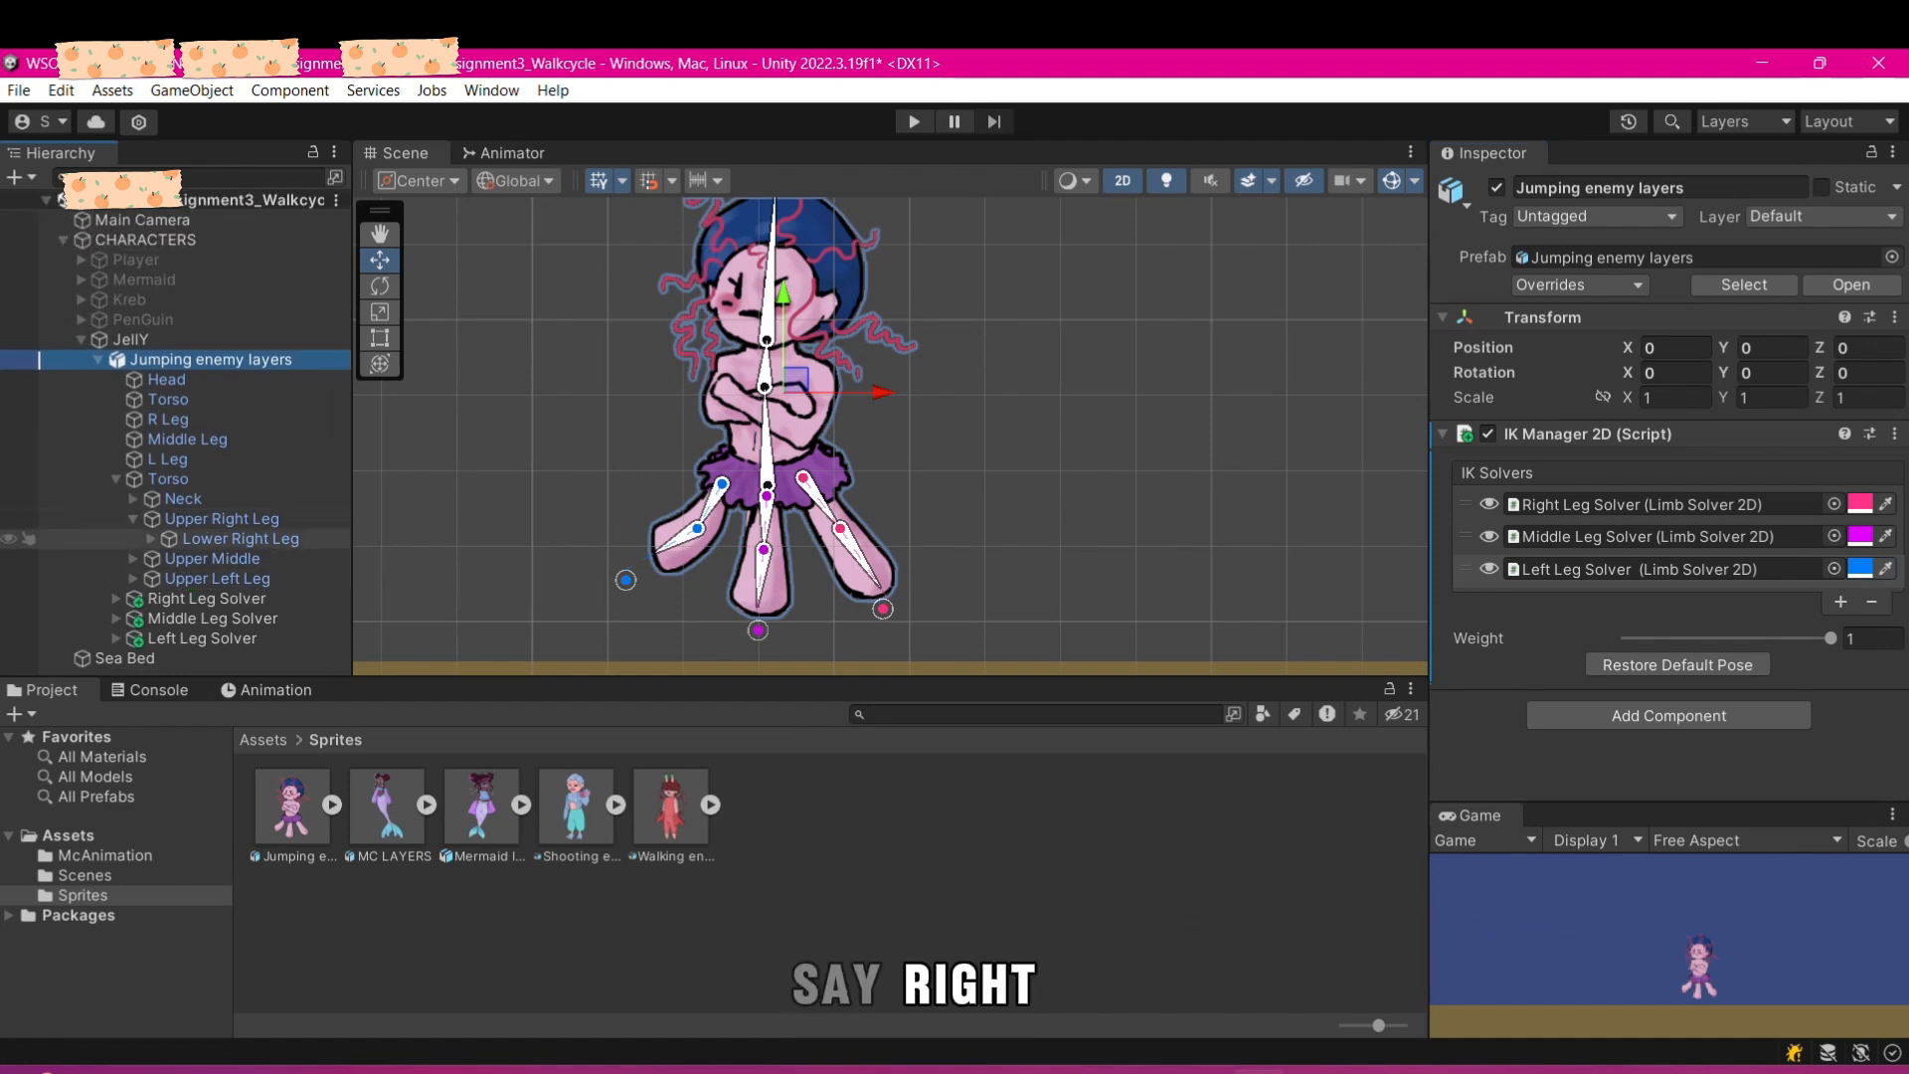
{"action": "left_click", "coordinate": [133, 518]}
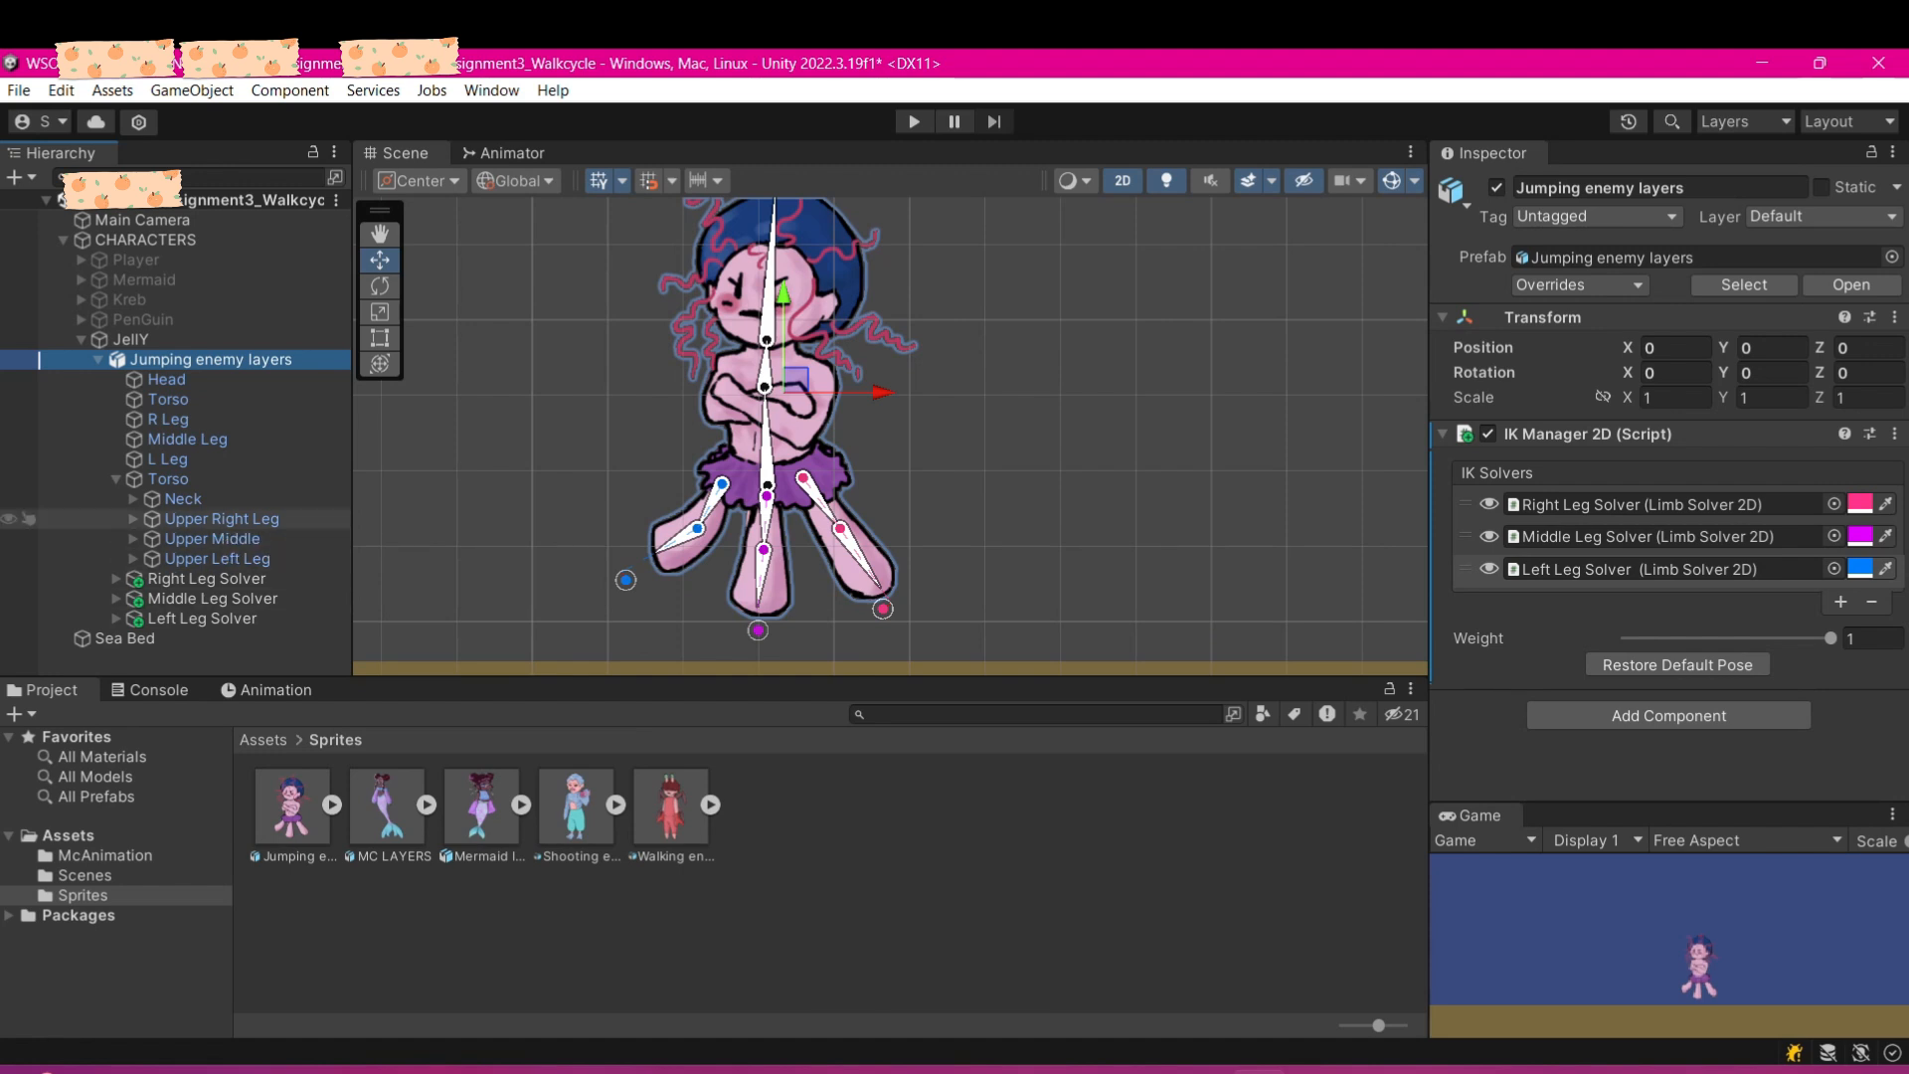
- Test the right leg's IK by moving Right Leg Solver around, ending at X 1.29, Y 1.71
{"action": "left_click", "coordinate": [207, 578]}
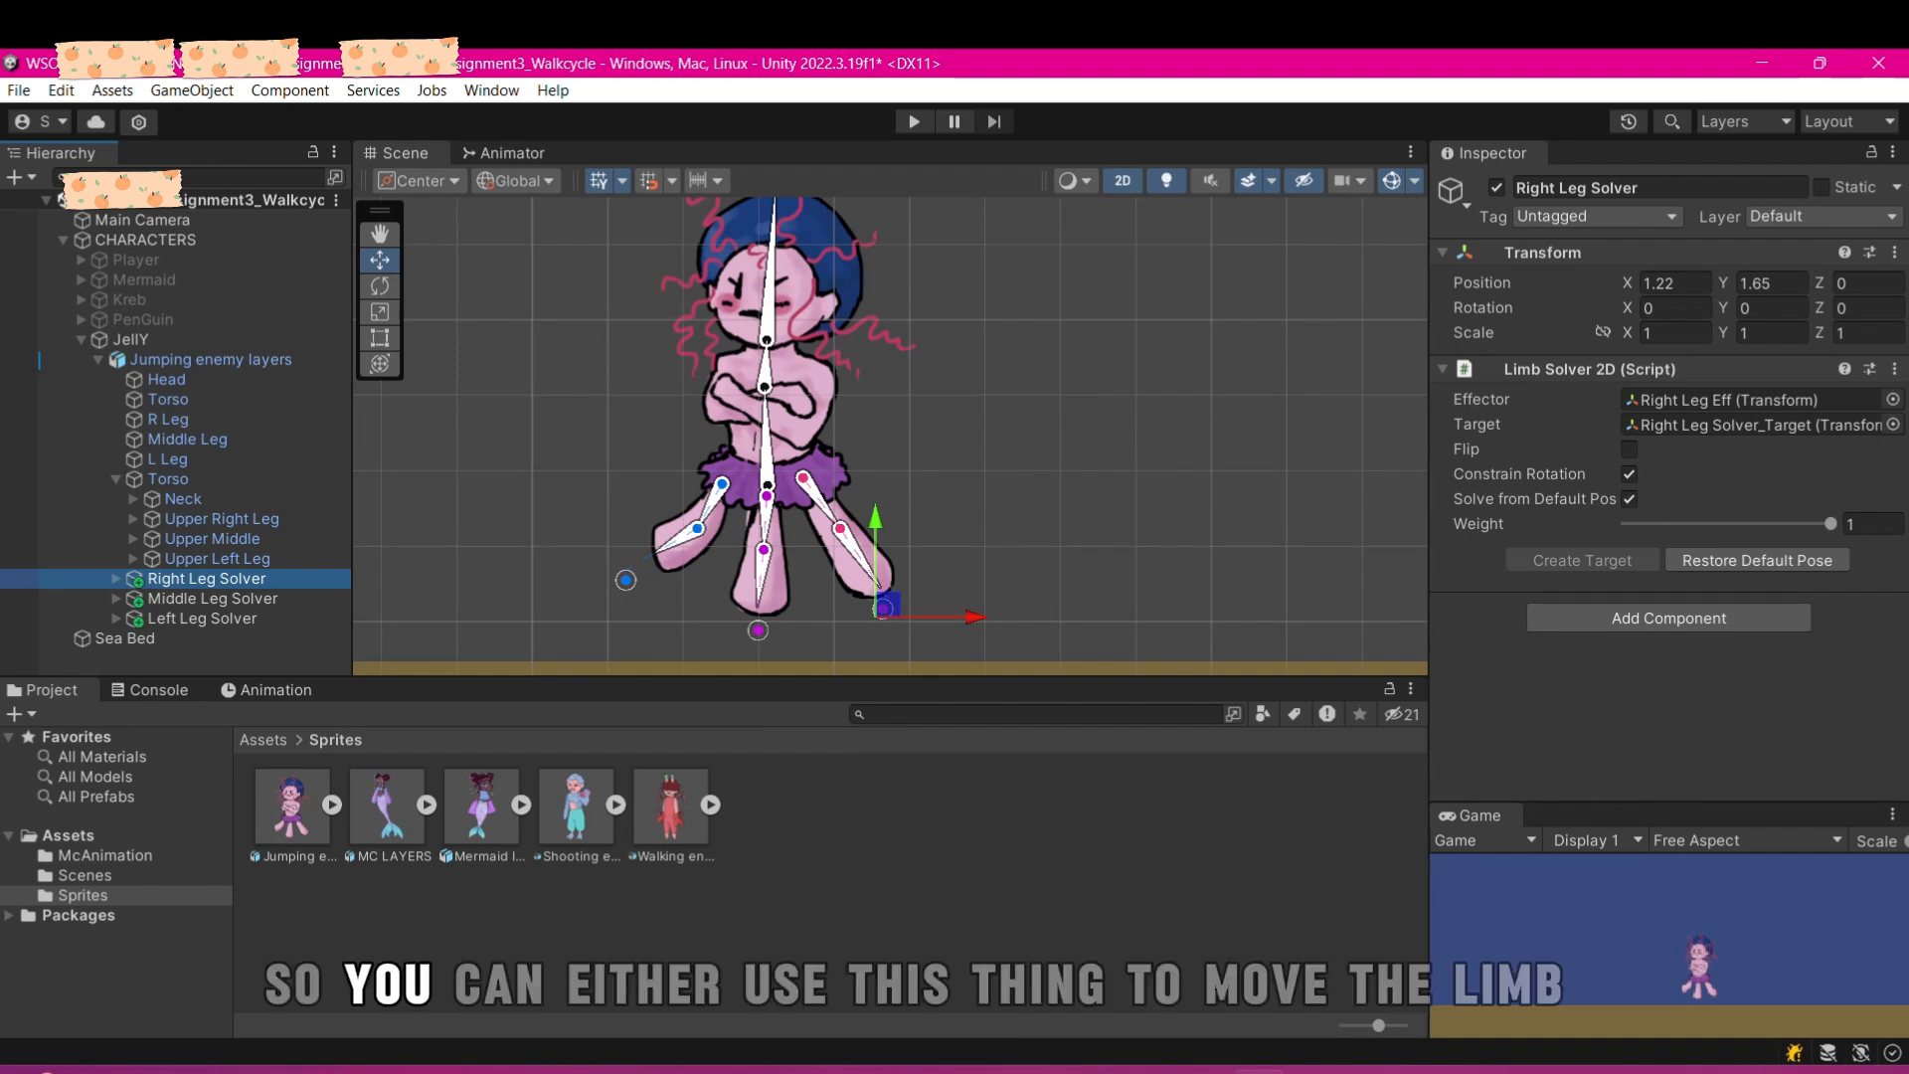
{"action": "mouse_move", "coordinate": [885, 606]}
{"action": "left_mouse_down"}
{"action": "mouse_move", "coordinate": [860, 617]}
{"action": "mouse_move", "coordinate": [900, 547]}
{"action": "mouse_move", "coordinate": [862, 624]}
{"action": "mouse_move", "coordinate": [864, 569]}
{"action": "mouse_move", "coordinate": [881, 608]}
{"action": "left_mouse_up"}
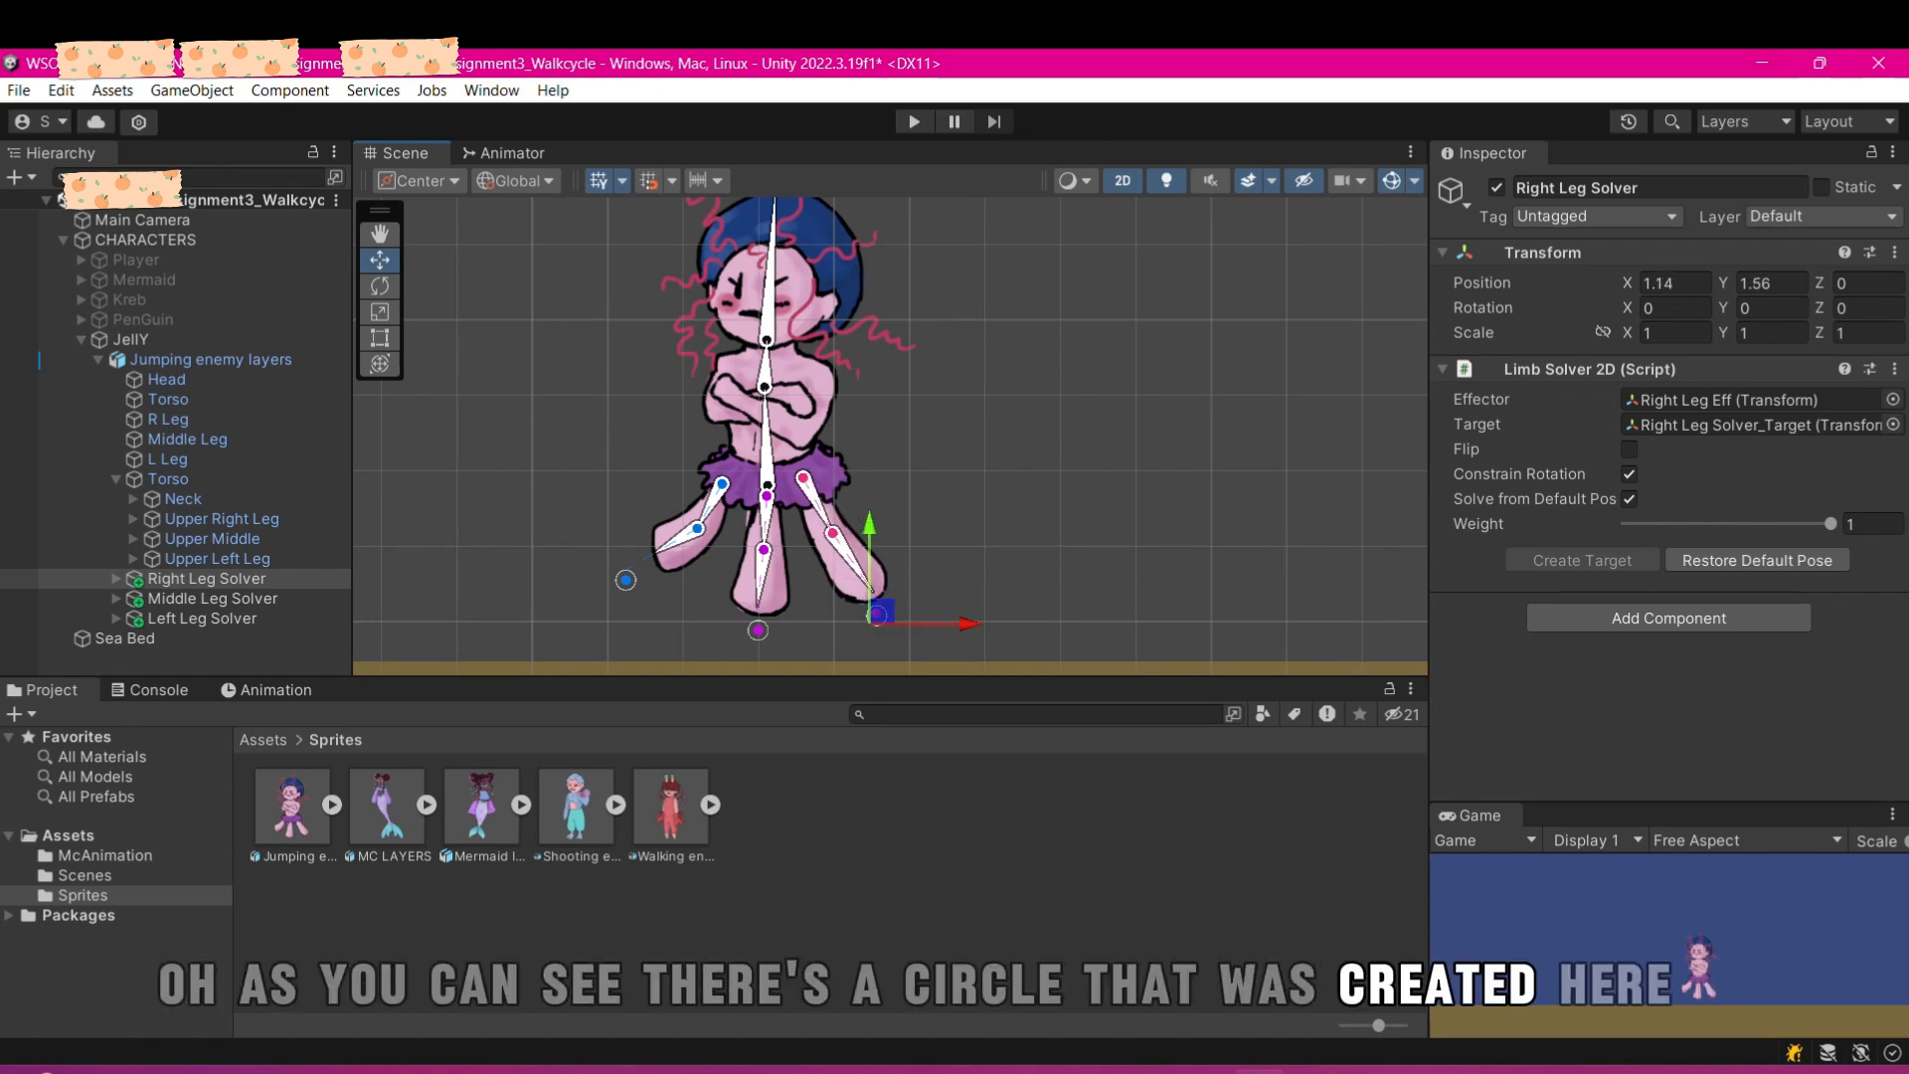
{"action": "left_click_drag", "start_coordinate": [879, 613], "coordinate": [885, 607]}
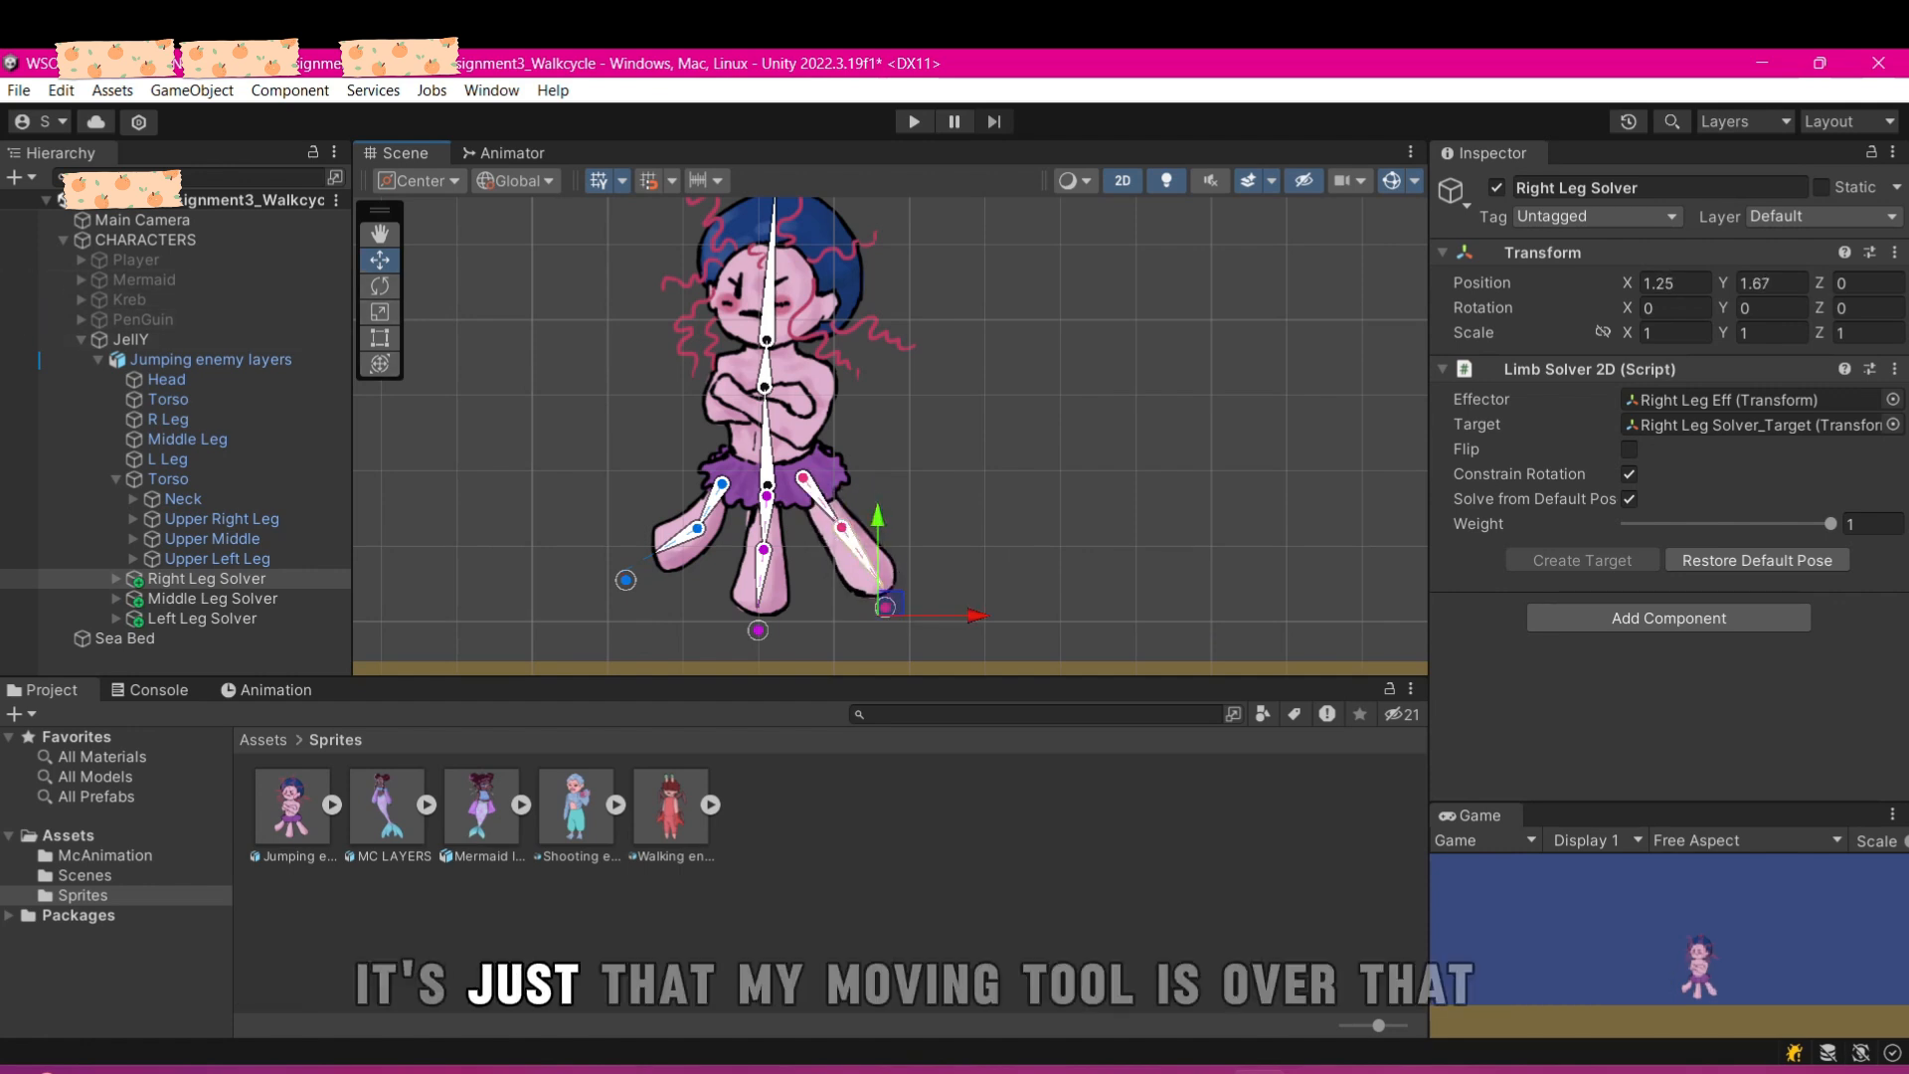
{"action": "left_click_drag", "start_coordinate": [885, 607], "coordinate": [888, 604]}
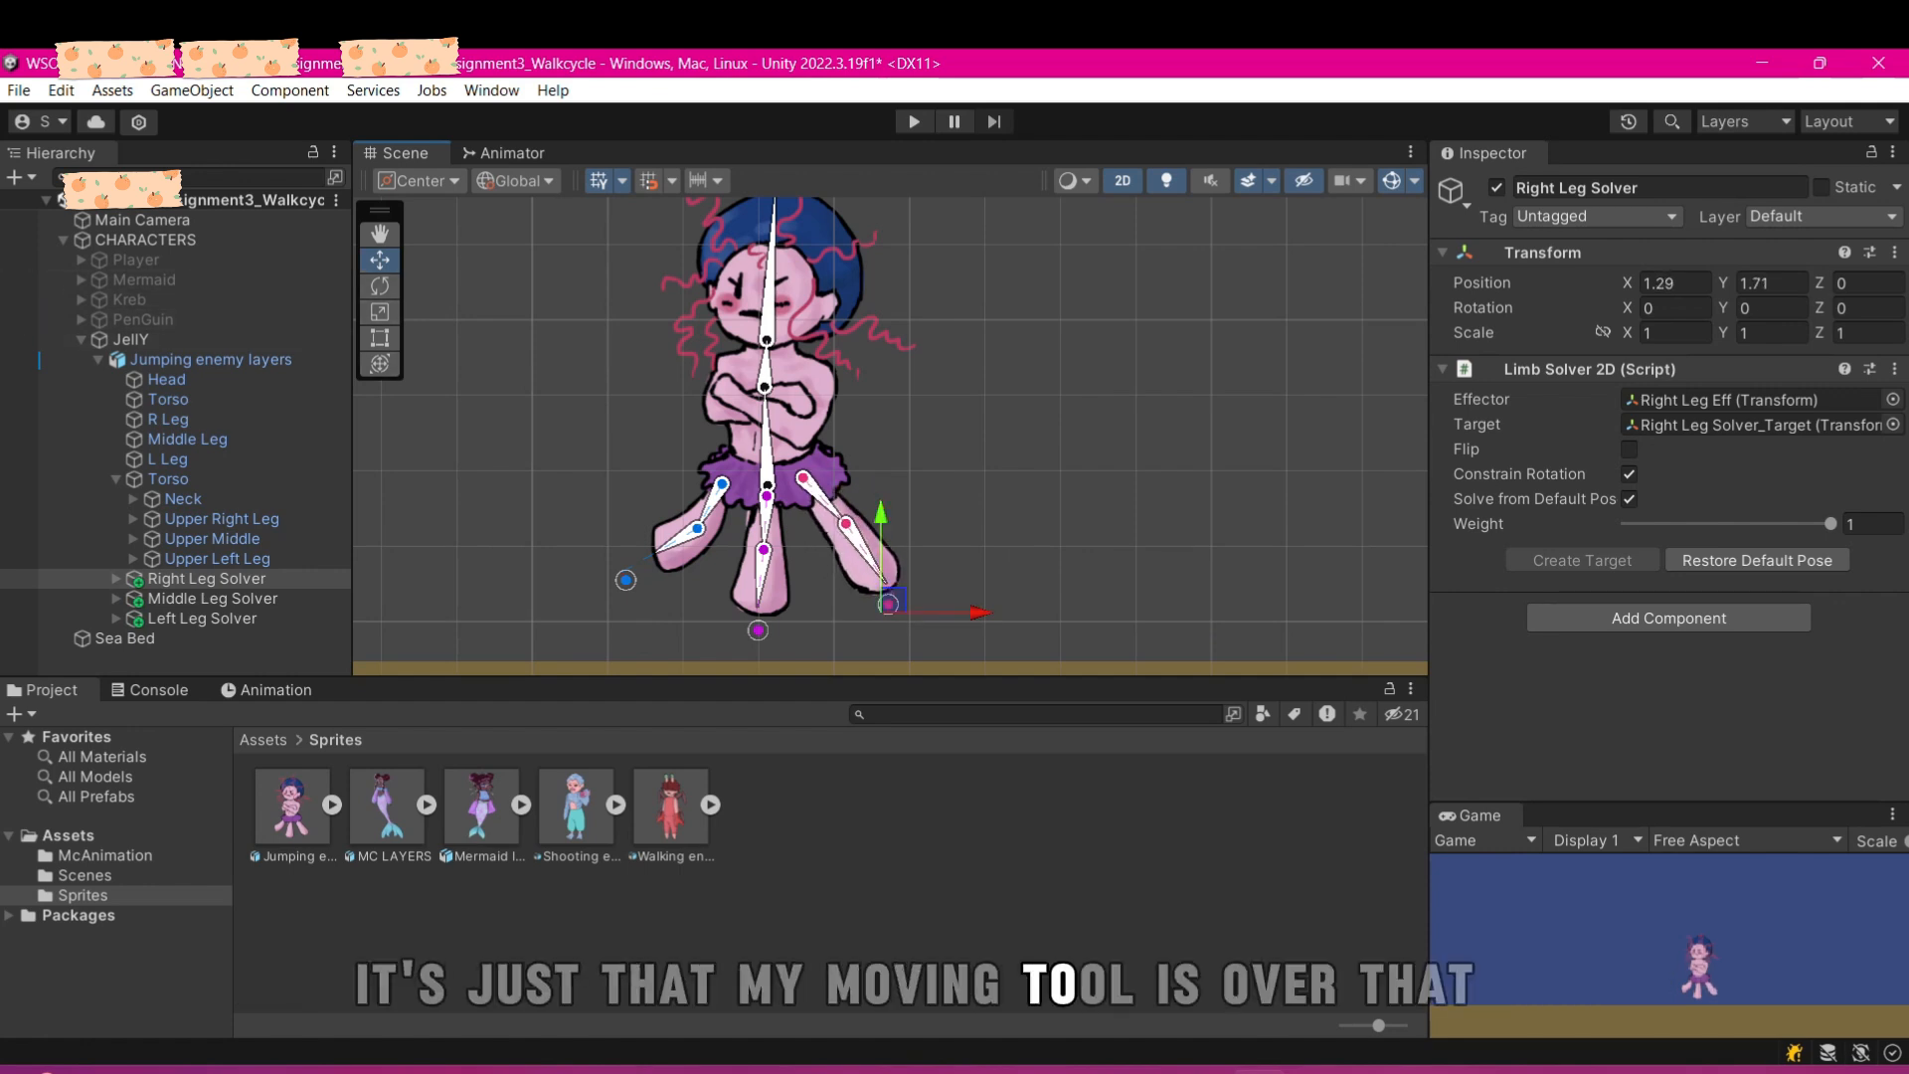
- Switch to the Scale tool, test the right leg by moving its IK target handle, and restore the solver's default pose
{"action": "key", "text": "r"}
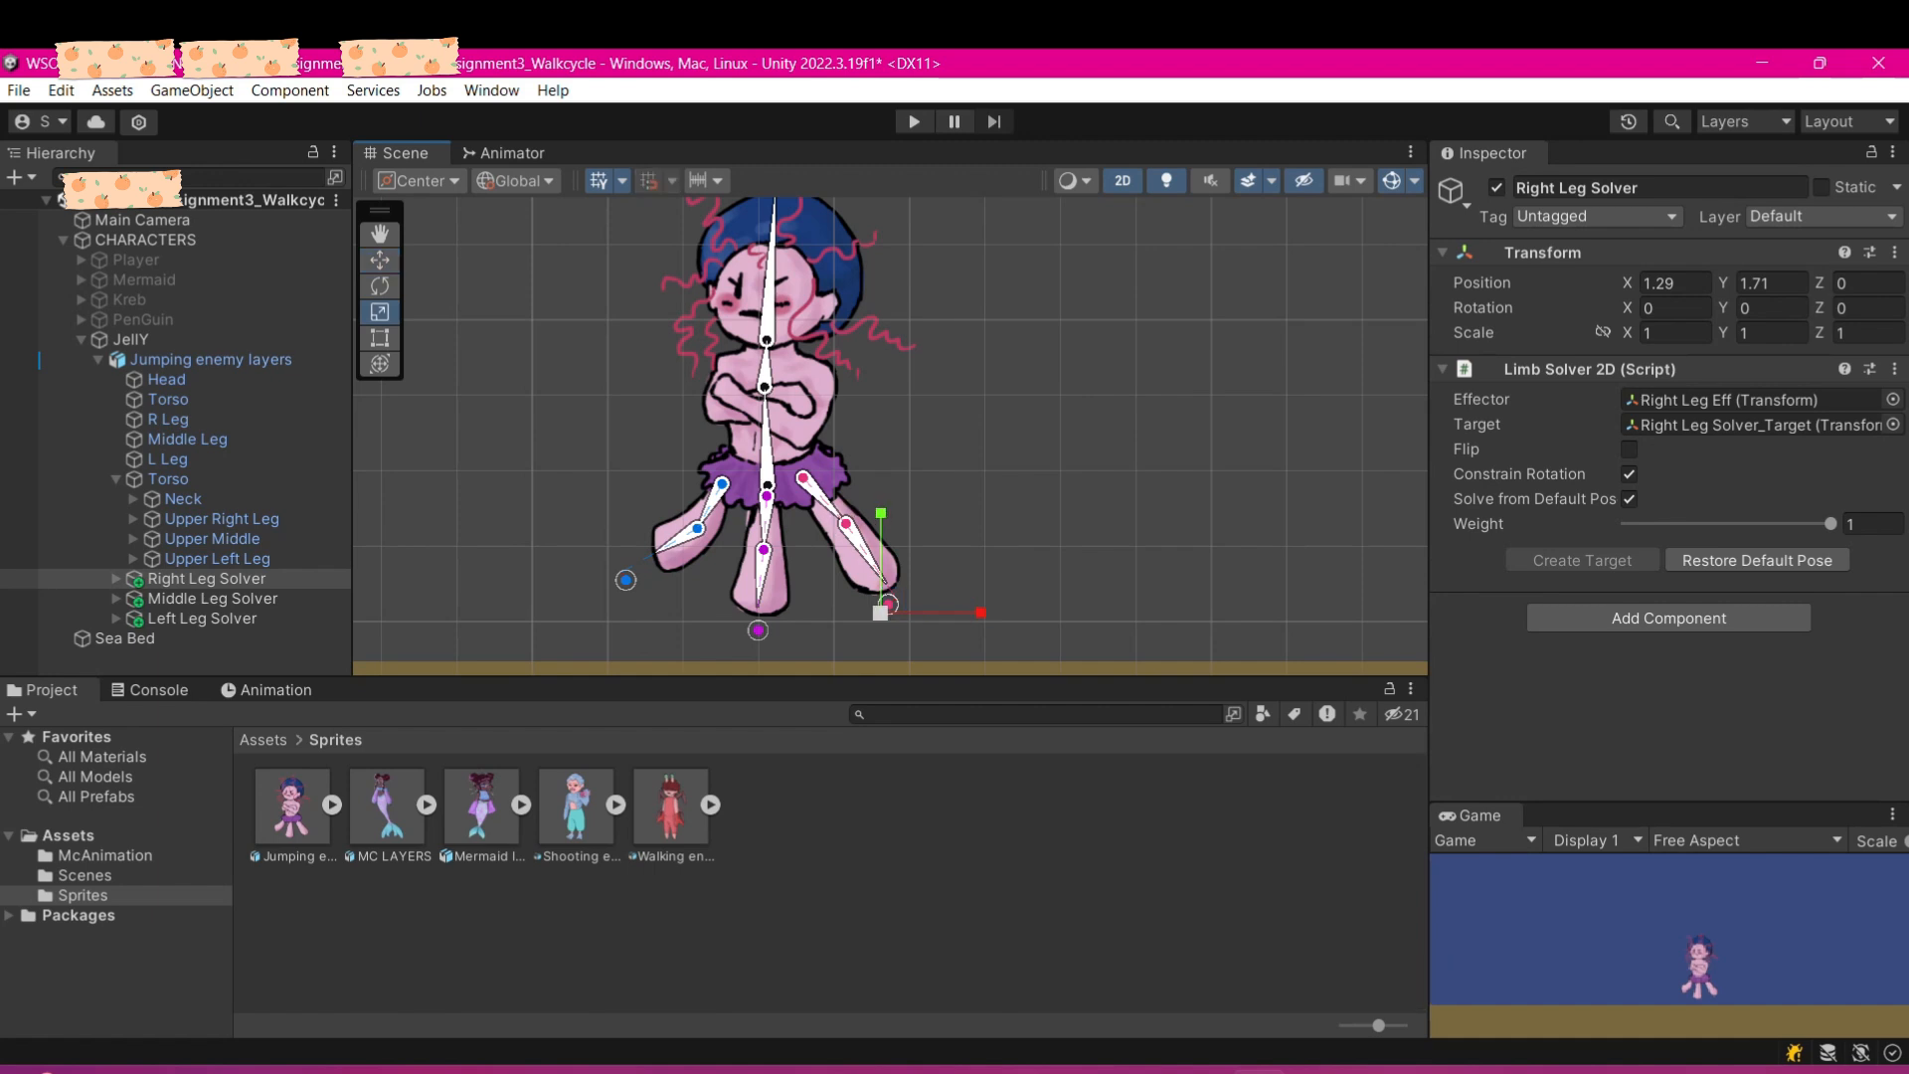
{"action": "mouse_move", "coordinate": [896, 591]}
{"action": "left_mouse_down"}
{"action": "mouse_move", "coordinate": [879, 600]}
{"action": "mouse_move", "coordinate": [874, 506]}
{"action": "mouse_move", "coordinate": [879, 588]}
{"action": "mouse_move", "coordinate": [860, 593]}
{"action": "left_mouse_up"}
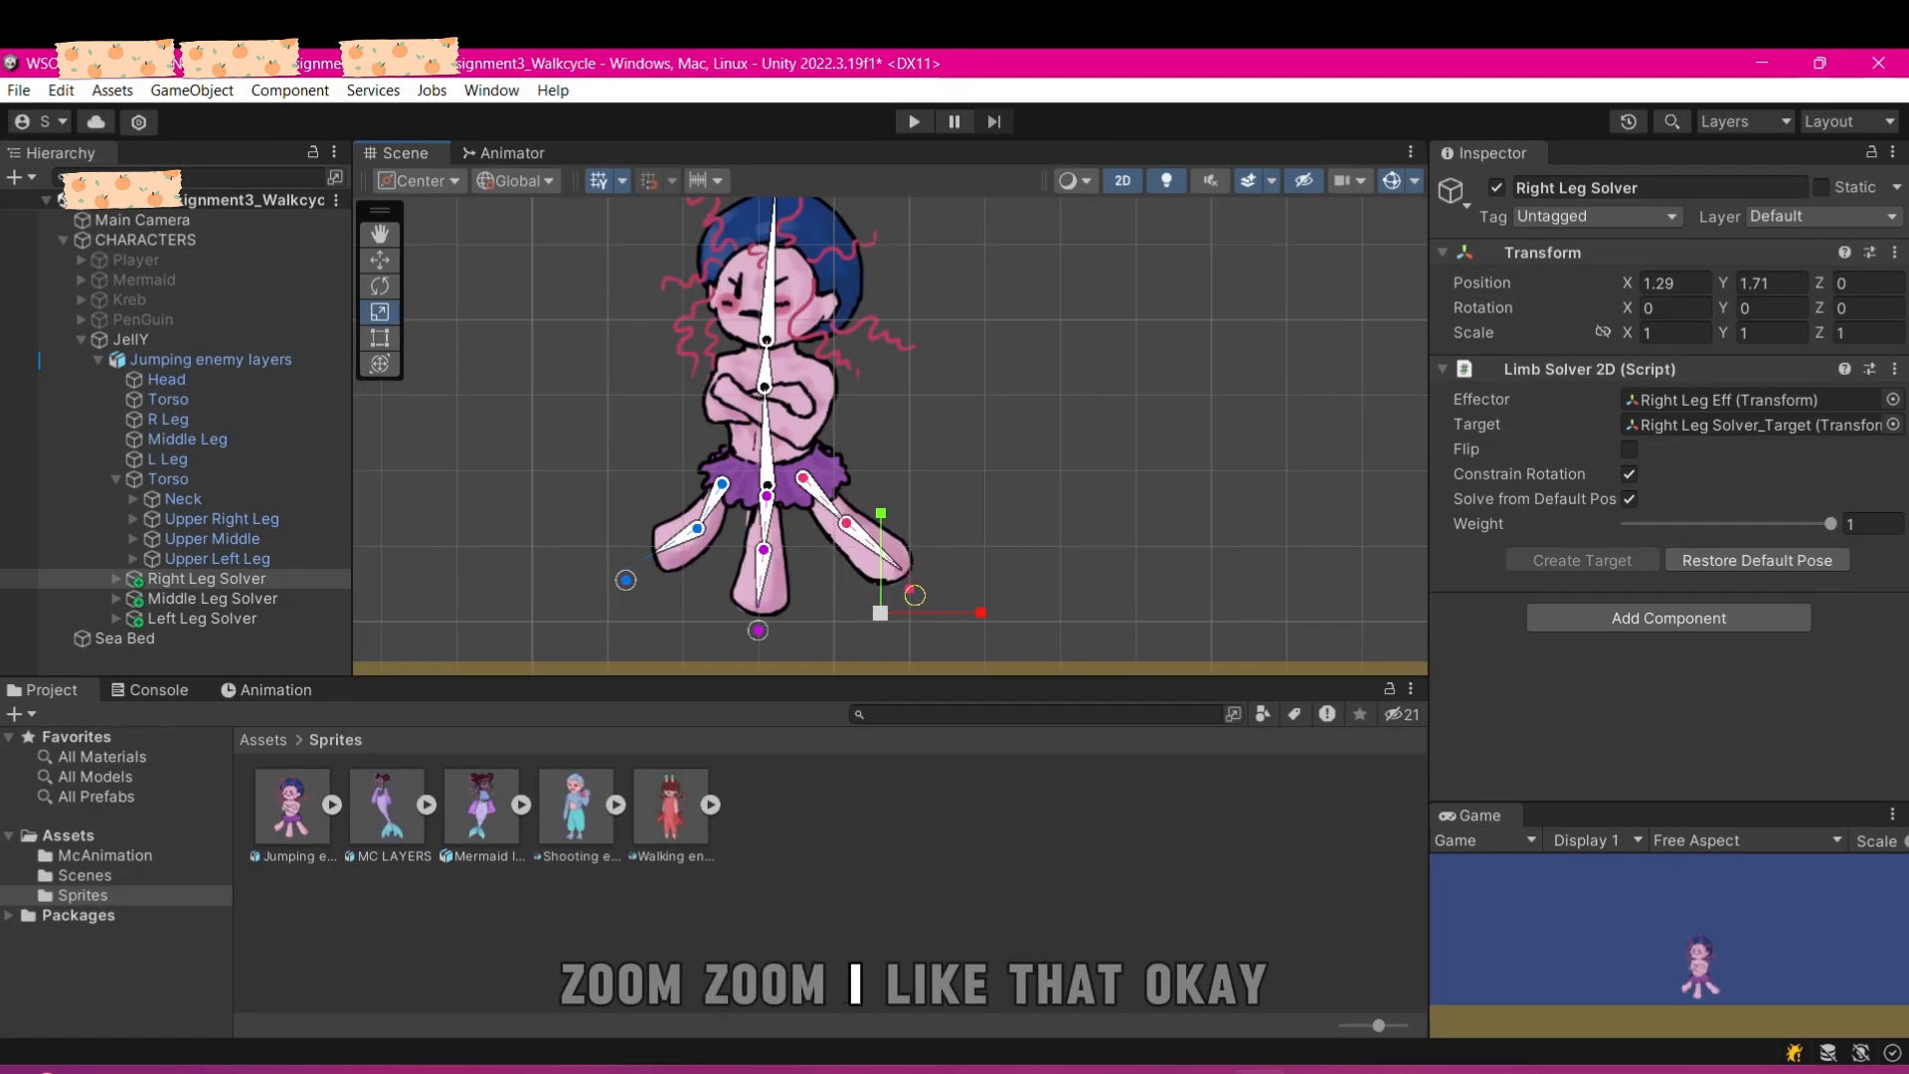
{"action": "left_click_drag", "start_coordinate": [908, 587], "coordinate": [905, 596]}
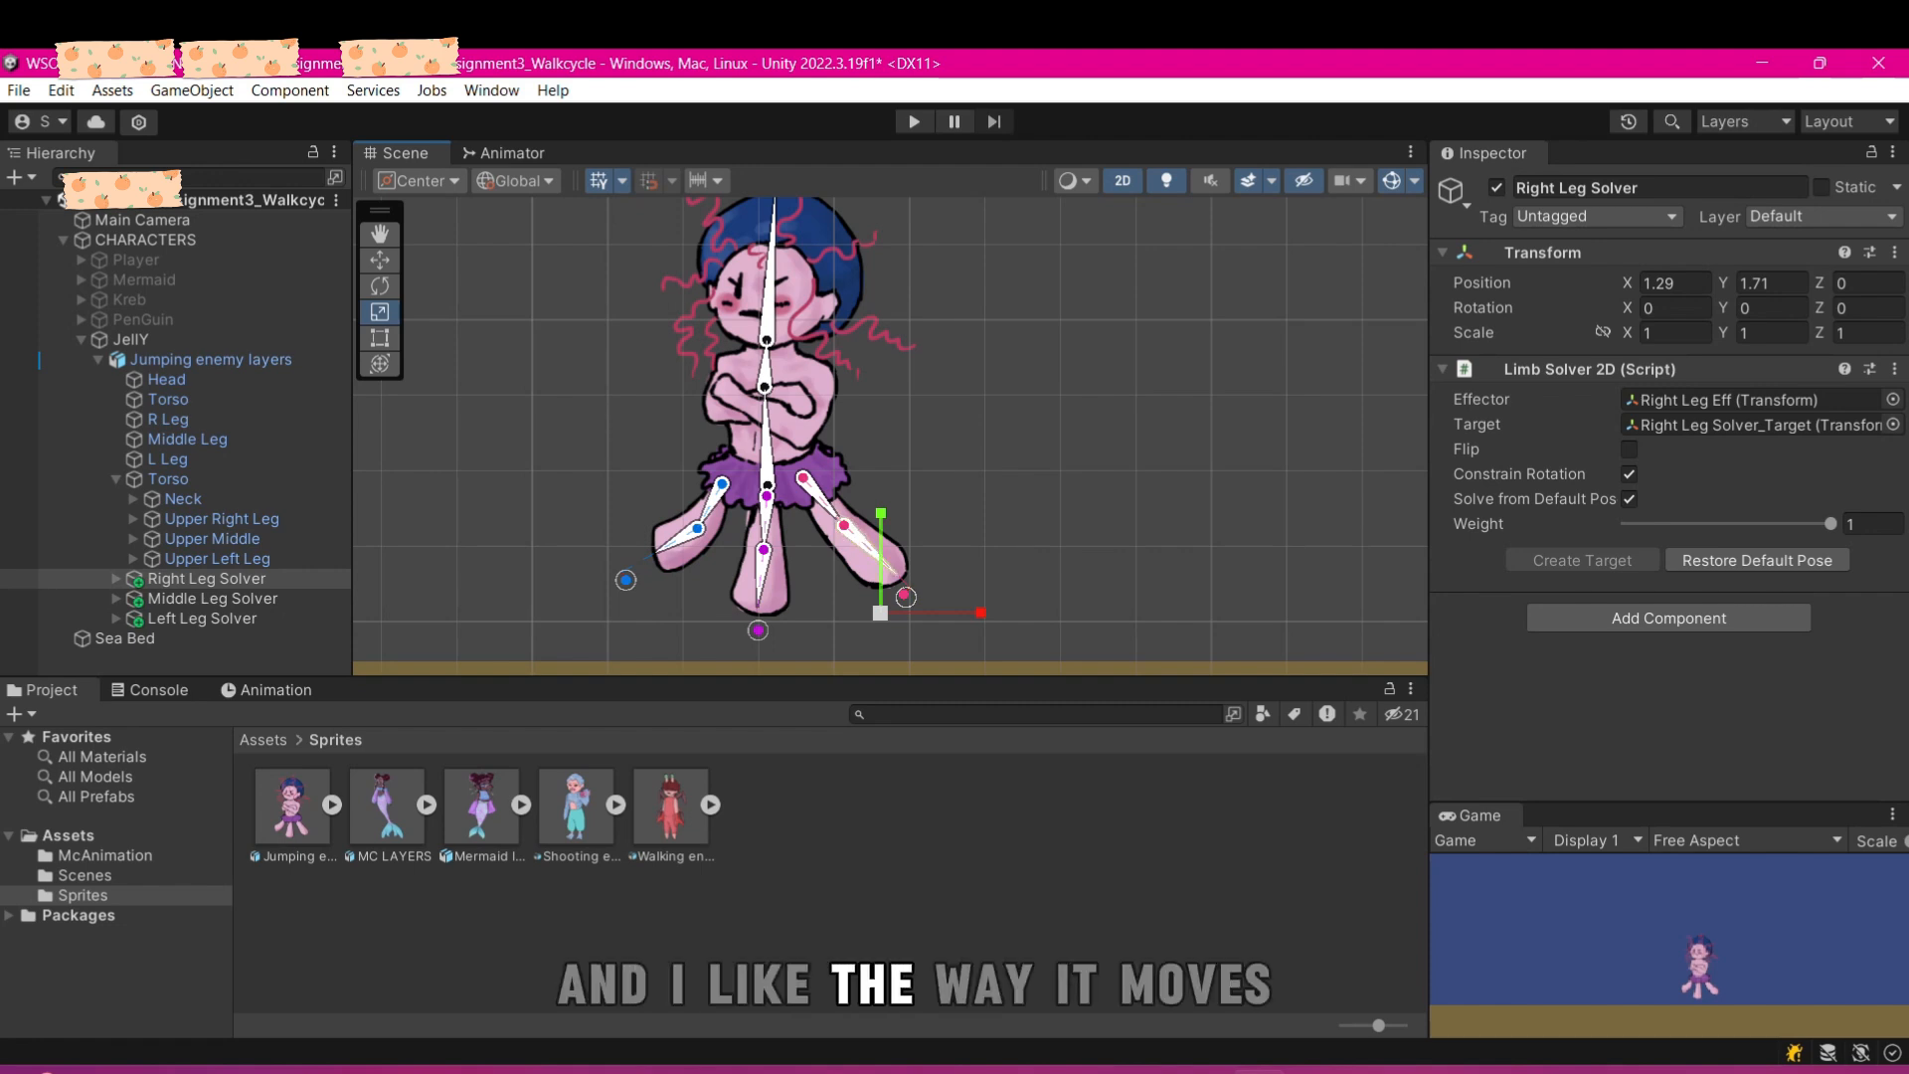
{"action": "mouse_move", "coordinate": [881, 598]}
{"action": "left_mouse_down"}
{"action": "mouse_move", "coordinate": [858, 585]}
{"action": "mouse_move", "coordinate": [847, 608]}
{"action": "mouse_move", "coordinate": [867, 614]}
{"action": "left_mouse_up"}
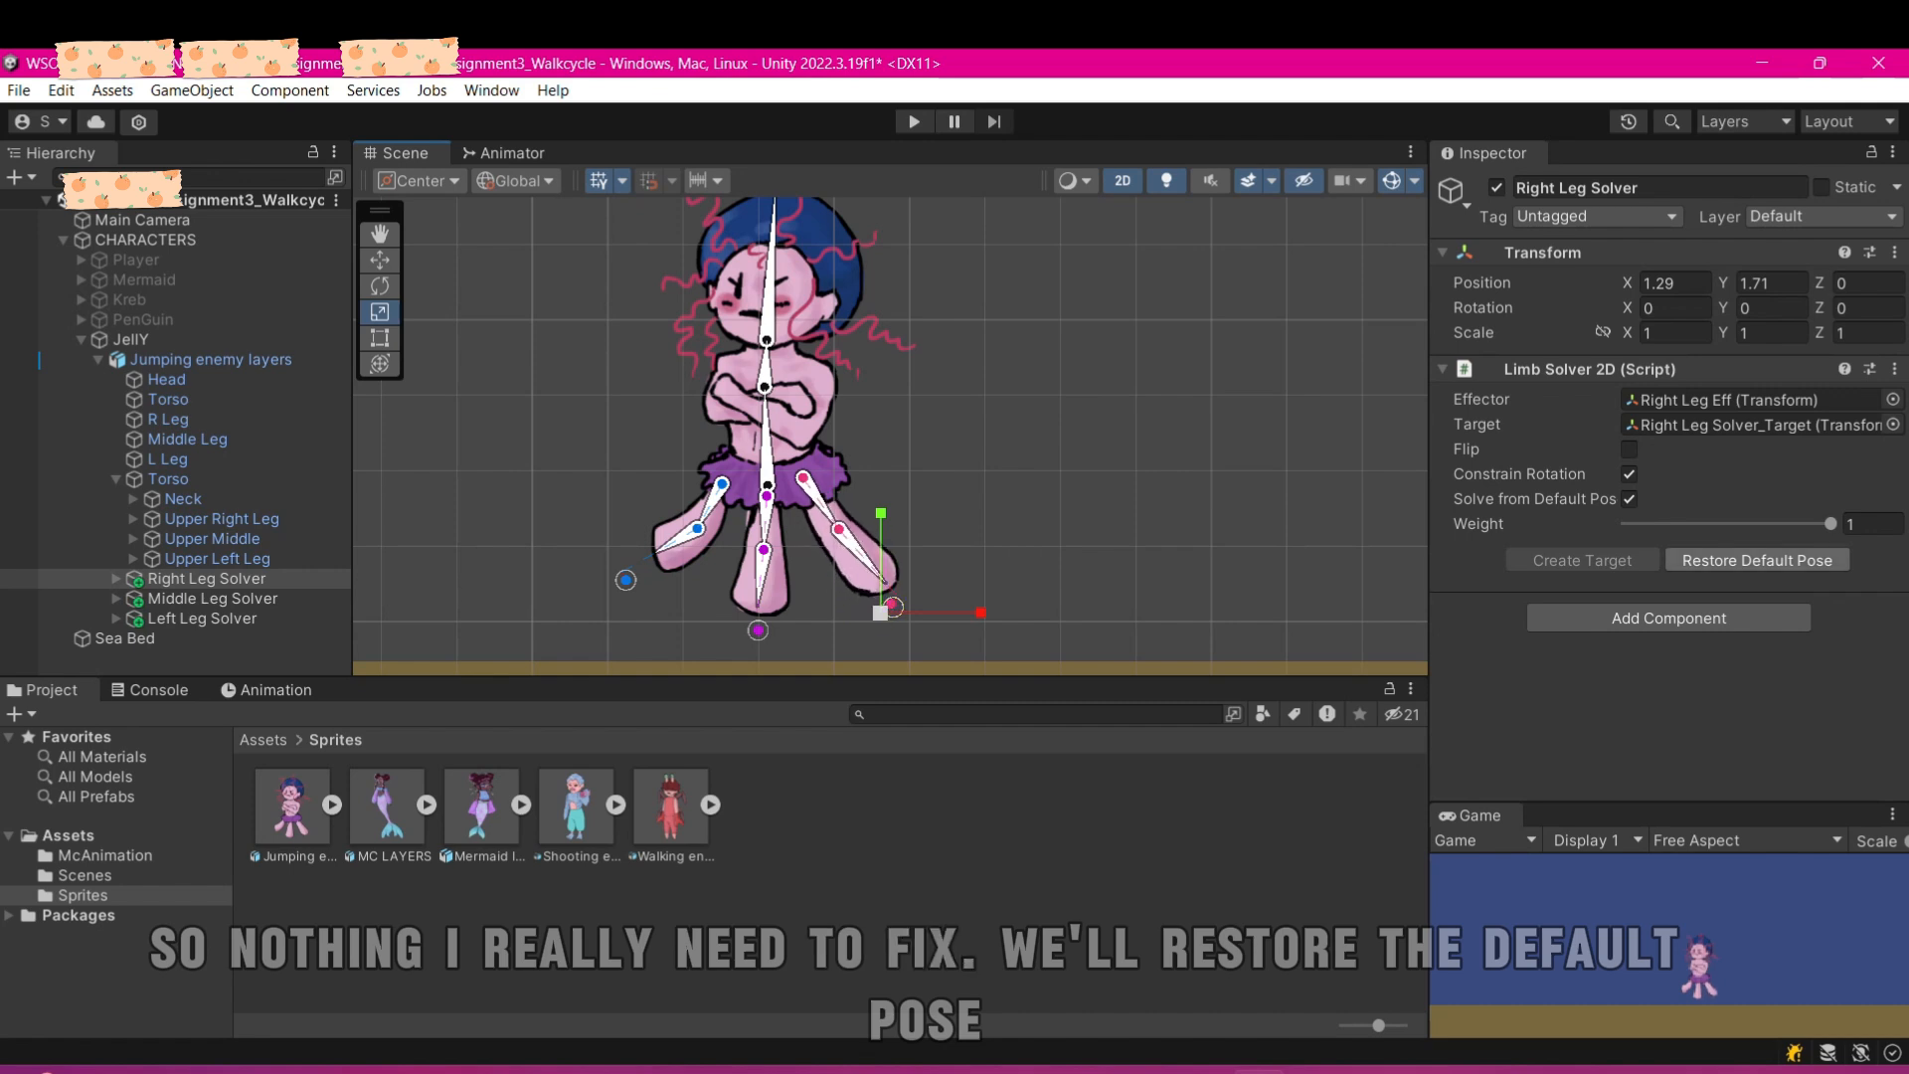
{"action": "left_click", "coordinate": [1758, 560]}
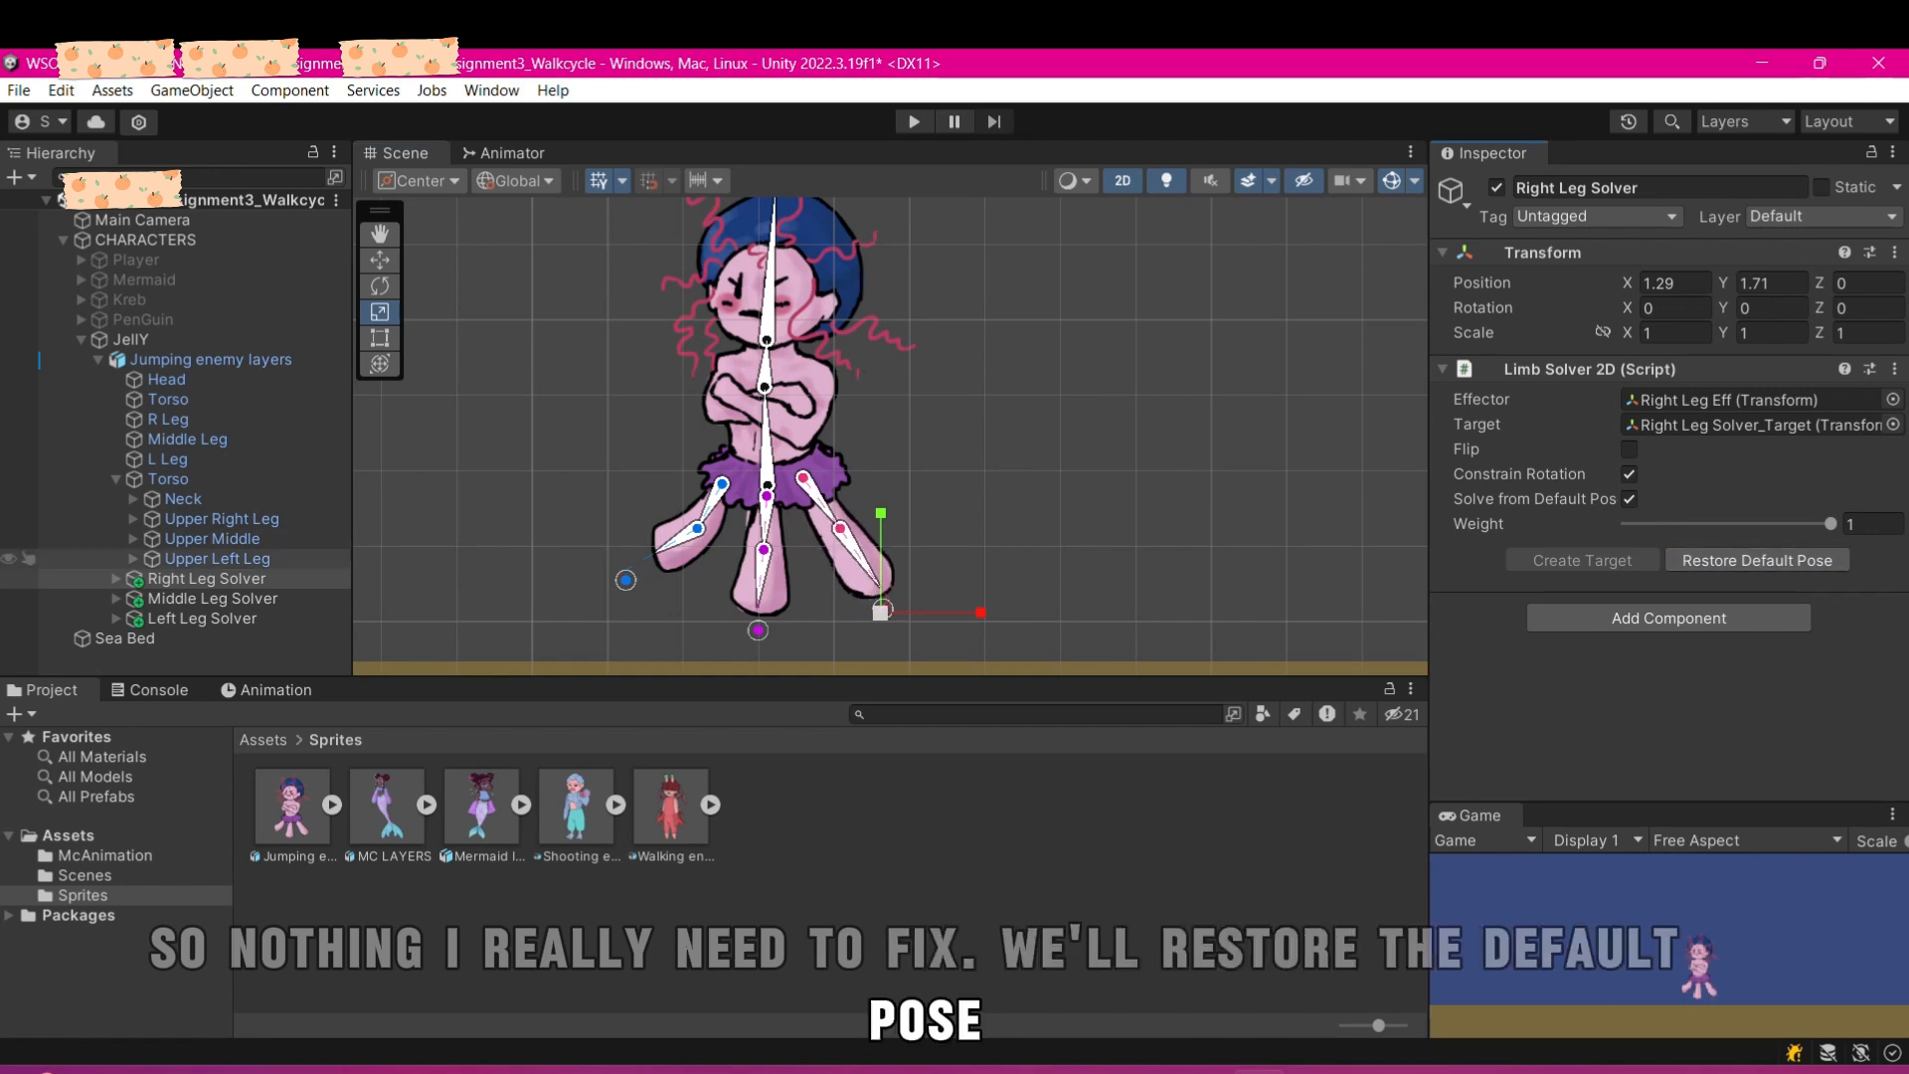
- Test the middle leg by moving its IK target handle and turn off Constrain Rotation on Middle Leg Solver
{"action": "left_click", "coordinate": [213, 599]}
{"action": "left_click_drag", "start_coordinate": [758, 631], "coordinate": [712, 601]}
{"action": "left_click", "coordinate": [1629, 473]}
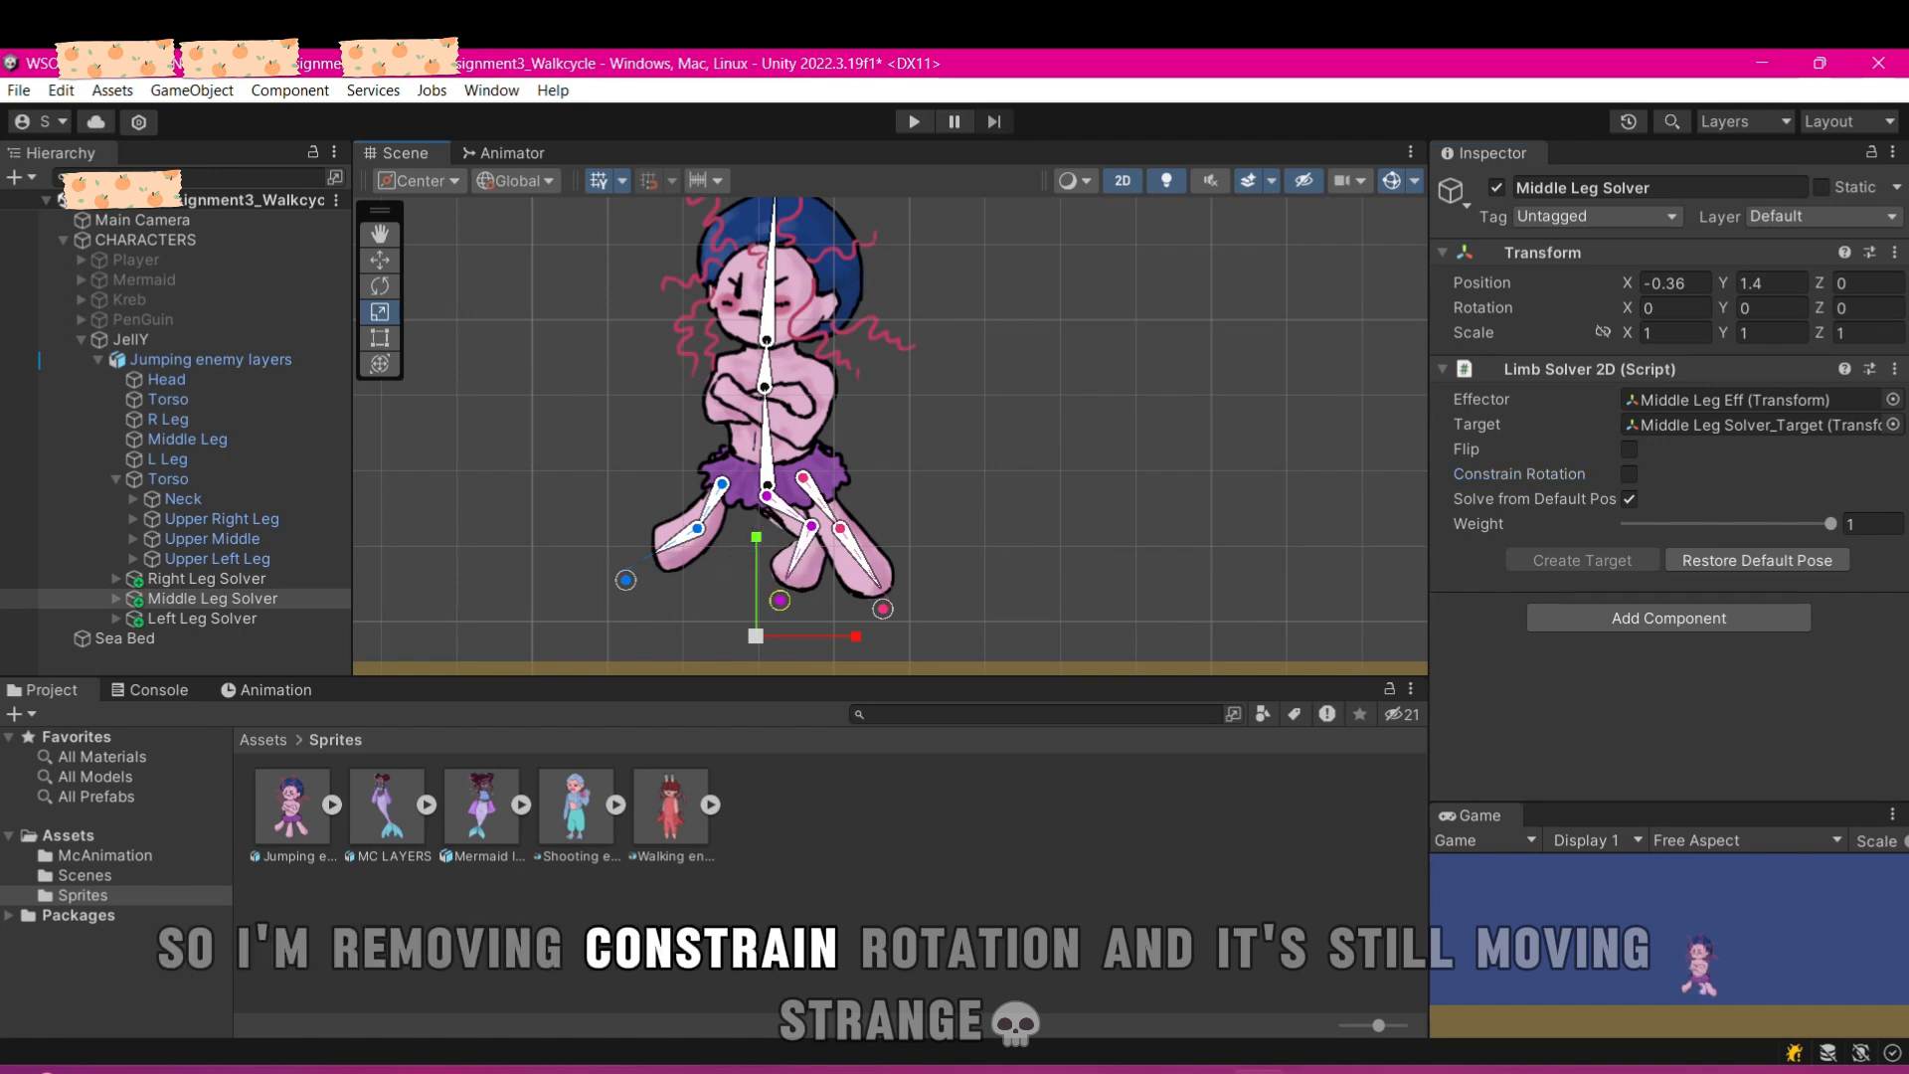
- Test the middle leg by moving its IK target handle, including with Flip and Constrain Rotation turned on for Middle Leg Solver
{"action": "left_click_drag", "start_coordinate": [712, 601], "coordinate": [800, 560]}
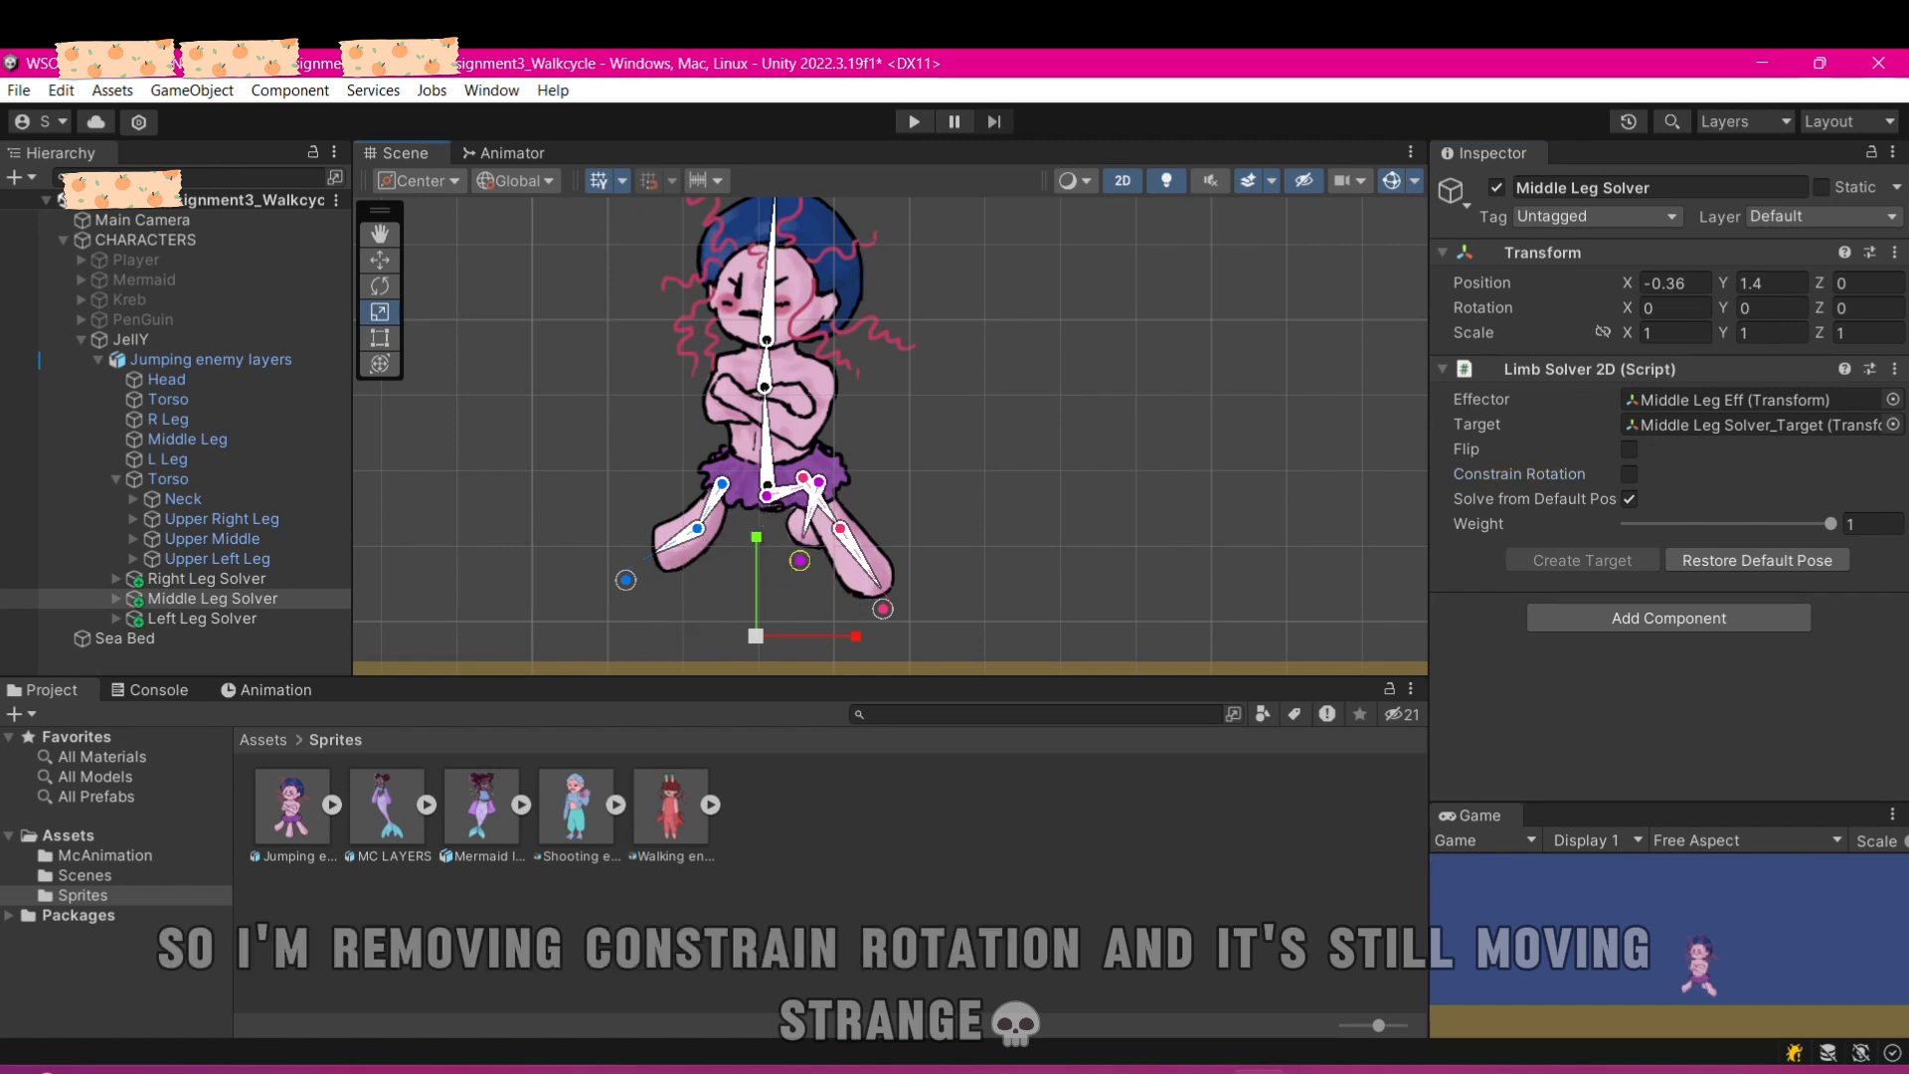
{"action": "left_click_drag", "start_coordinate": [790, 630], "coordinate": [737, 620]}
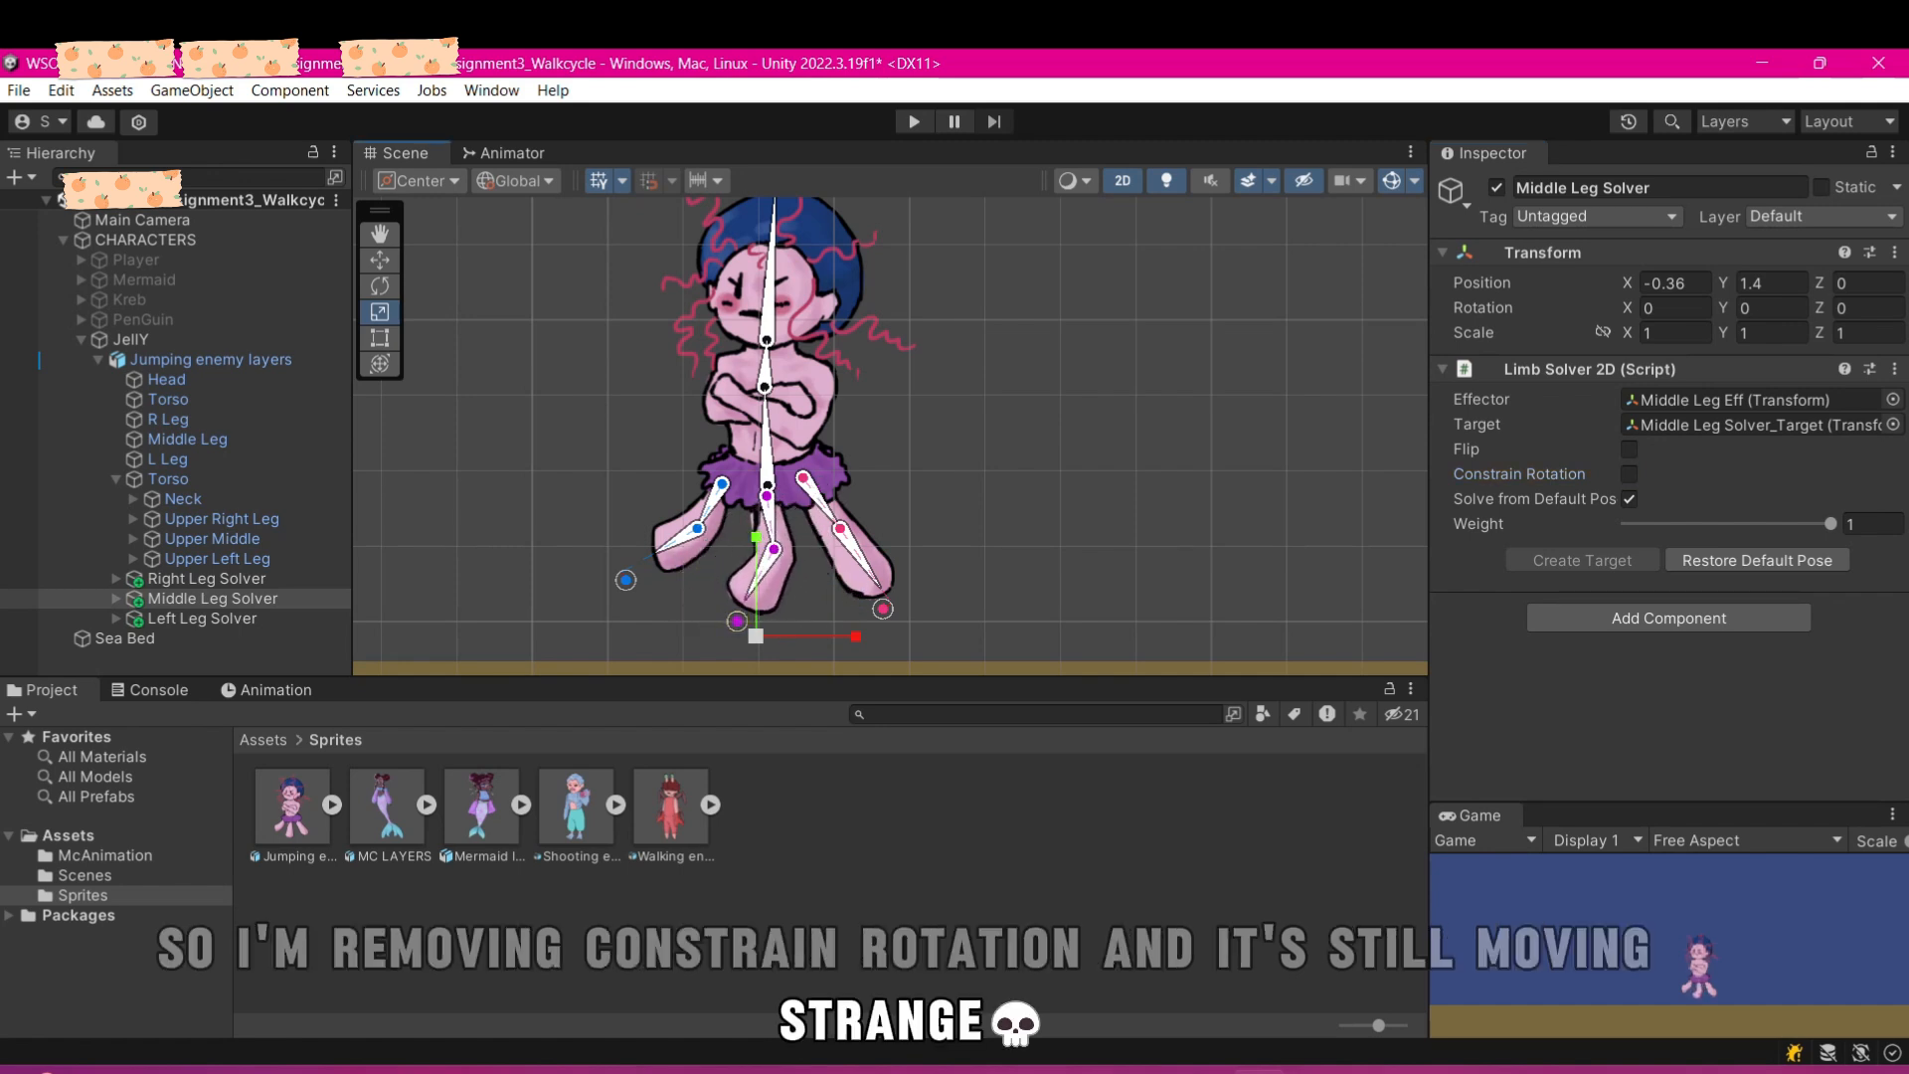
{"action": "left_click", "coordinate": [1629, 449]}
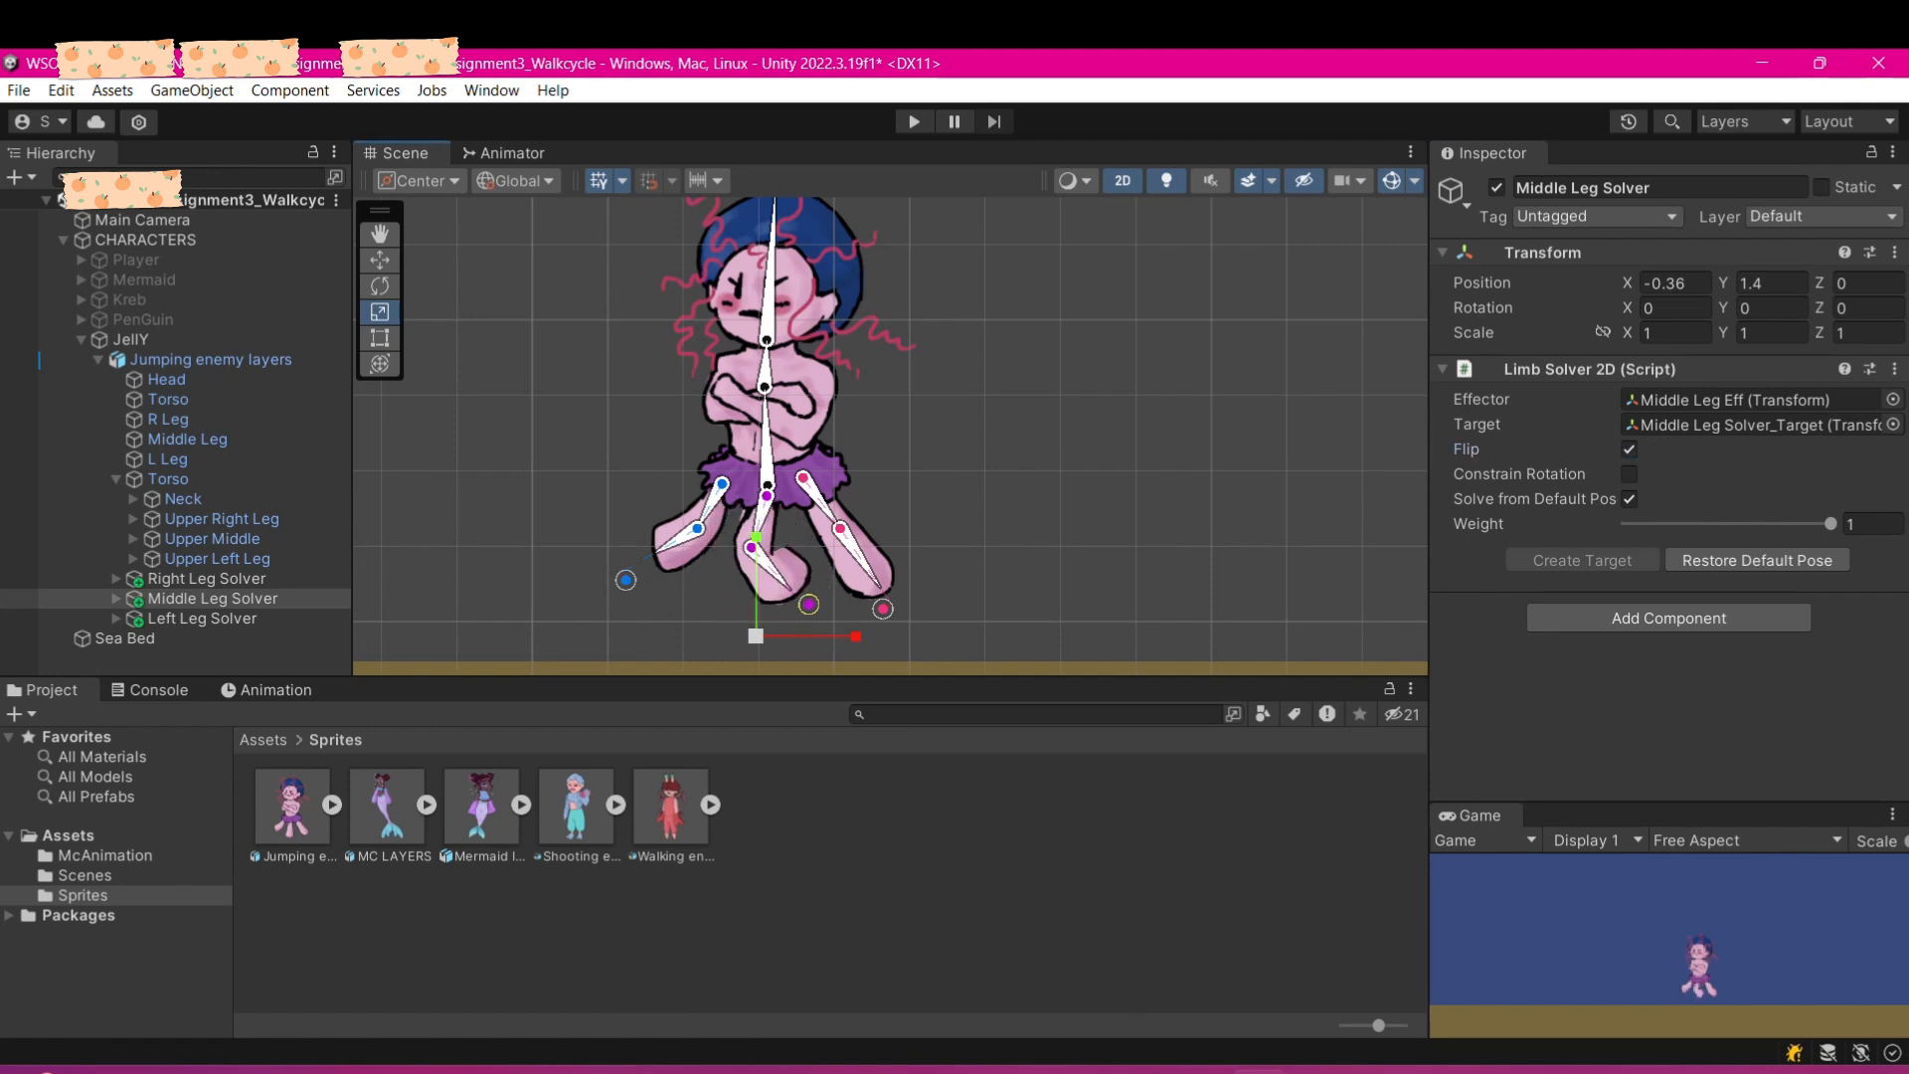
{"action": "left_click", "coordinate": [1629, 475]}
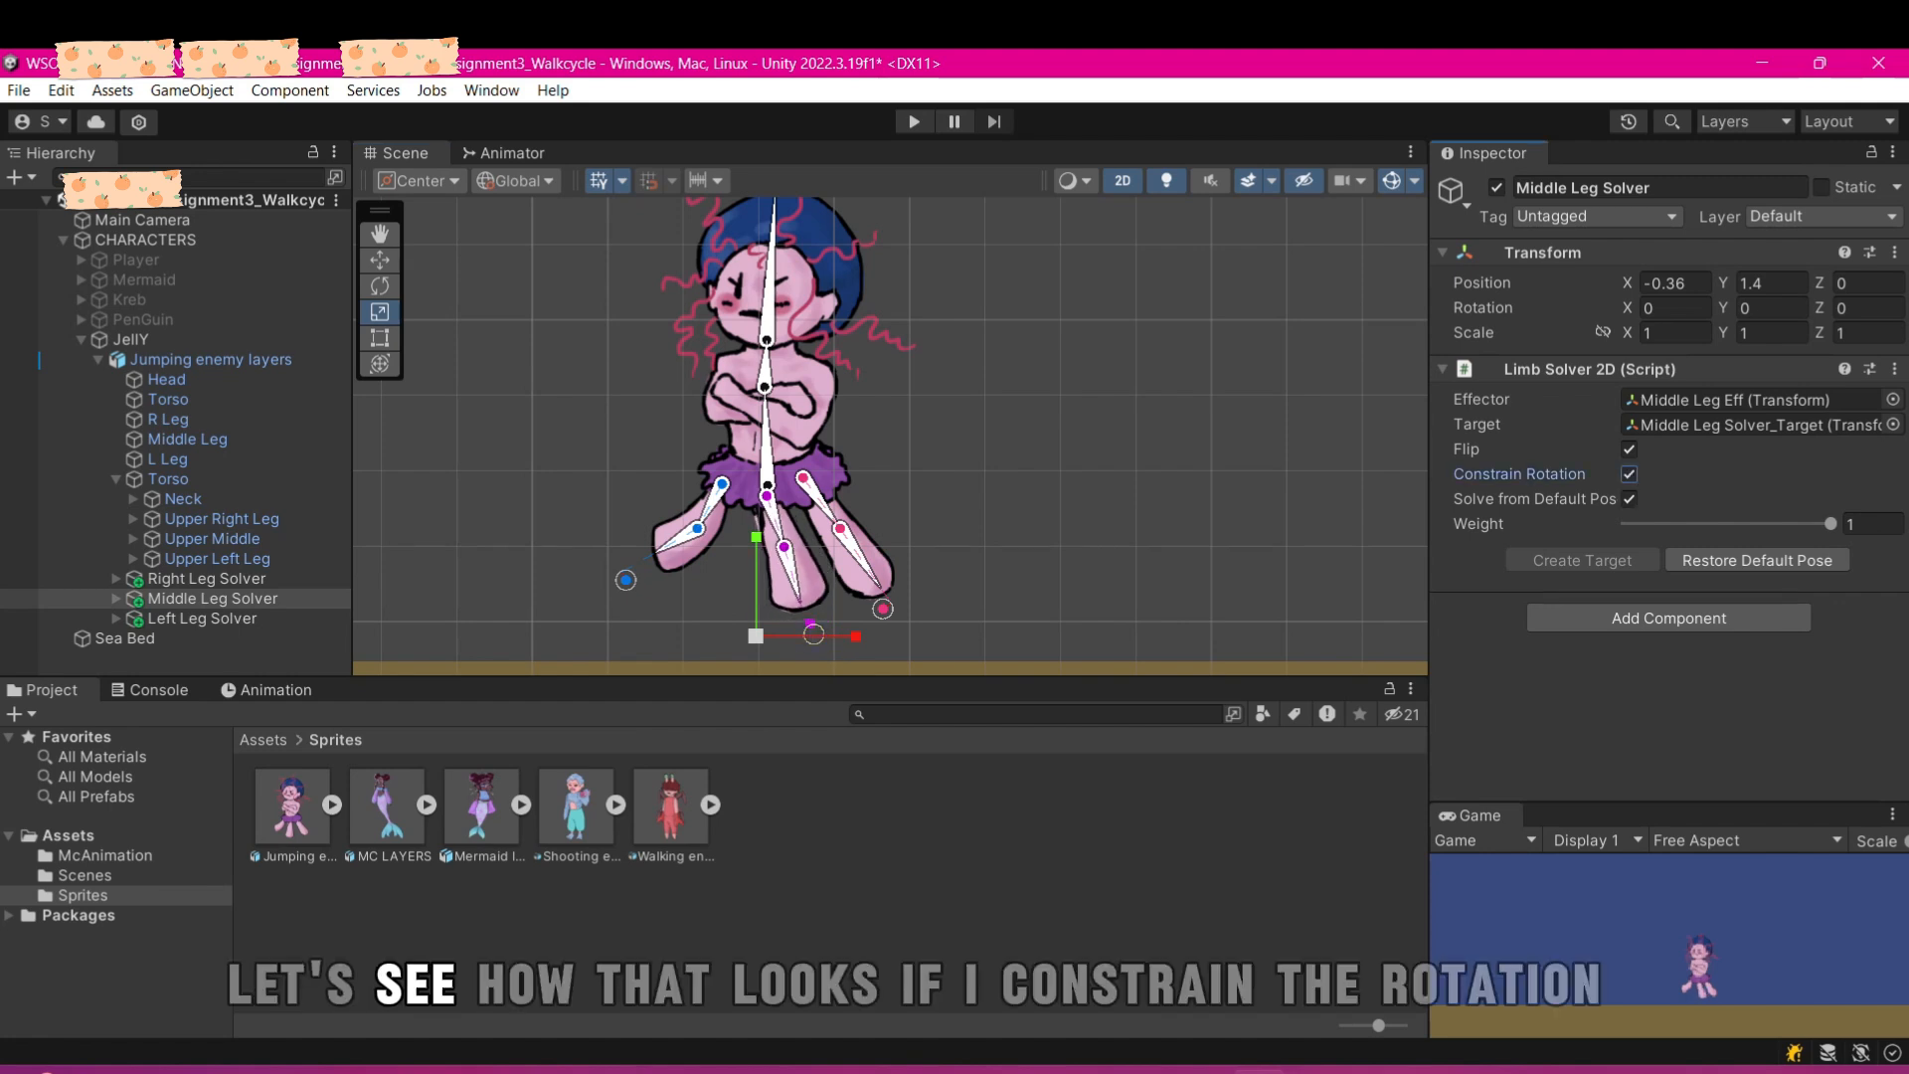
{"action": "left_click_drag", "start_coordinate": [805, 614], "coordinate": [820, 530]}
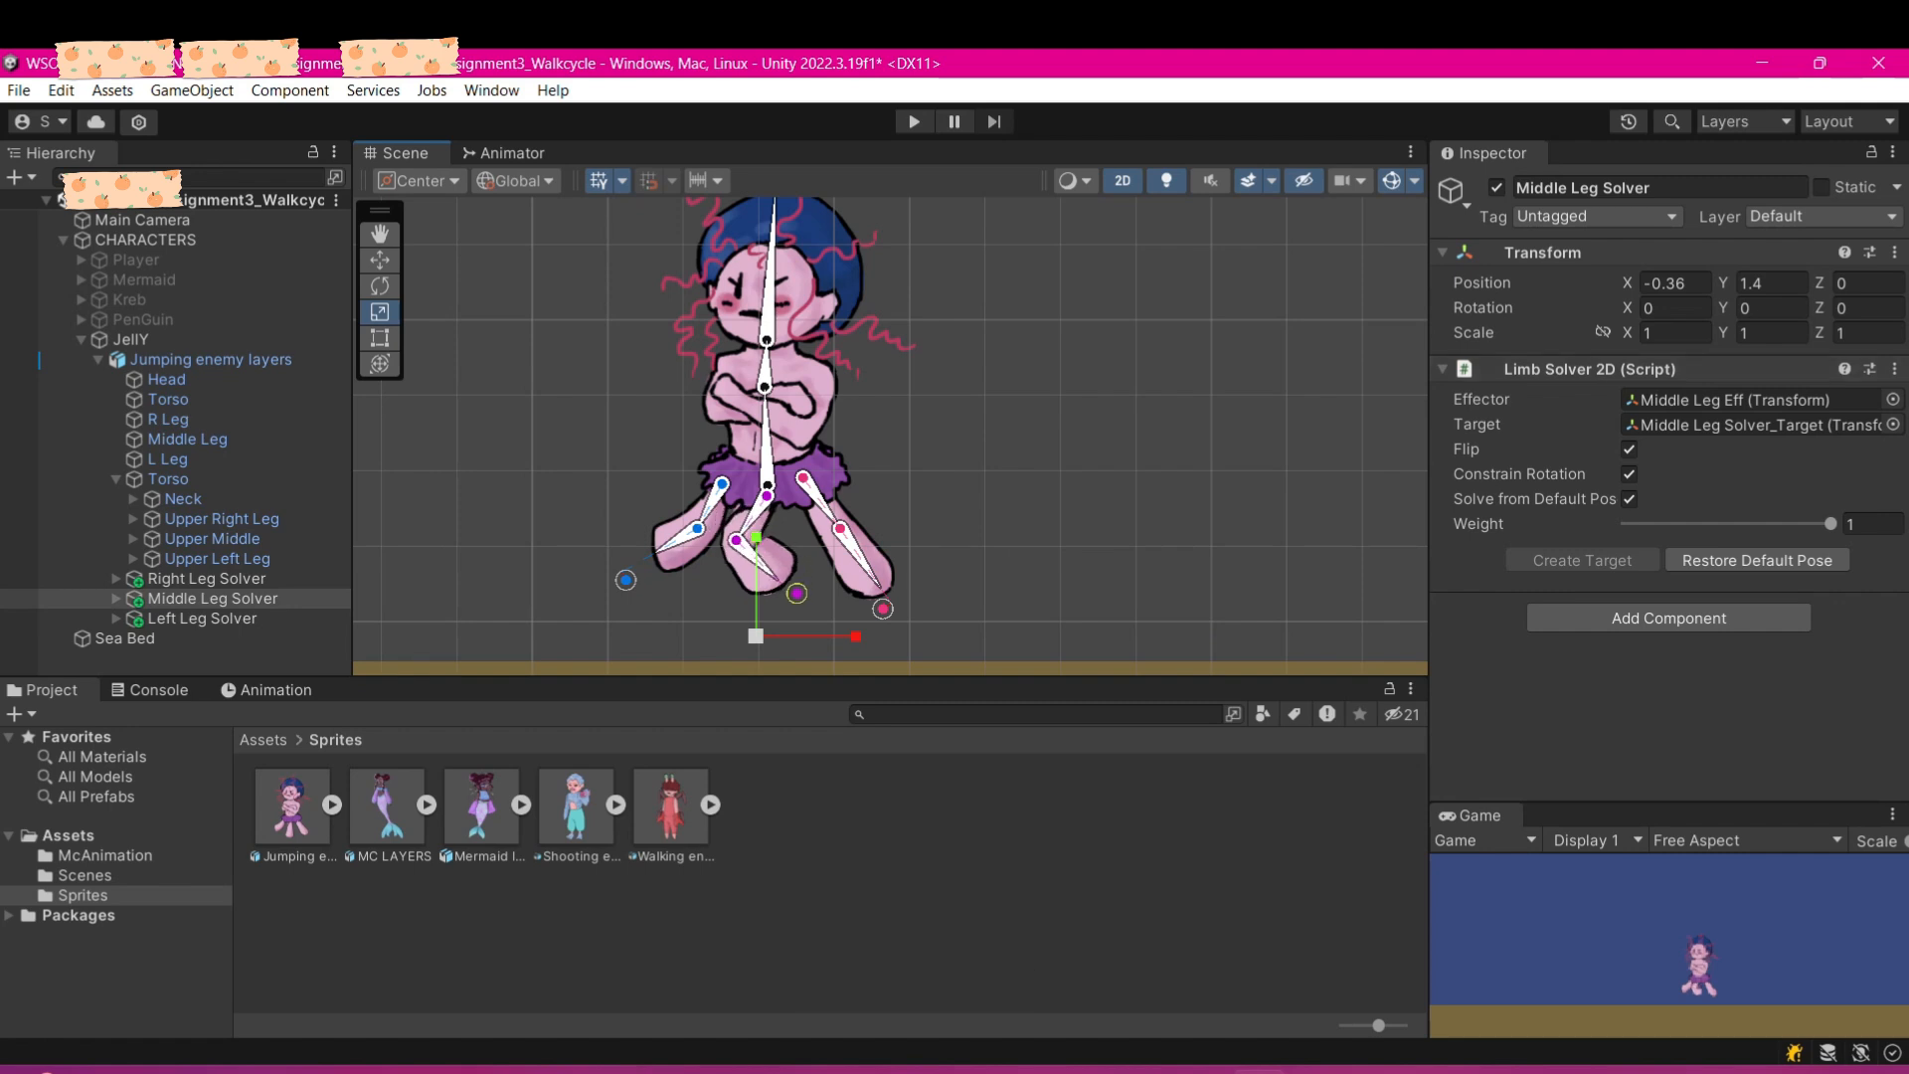
{"action": "left_click_drag", "start_coordinate": [797, 594], "coordinate": [829, 602]}
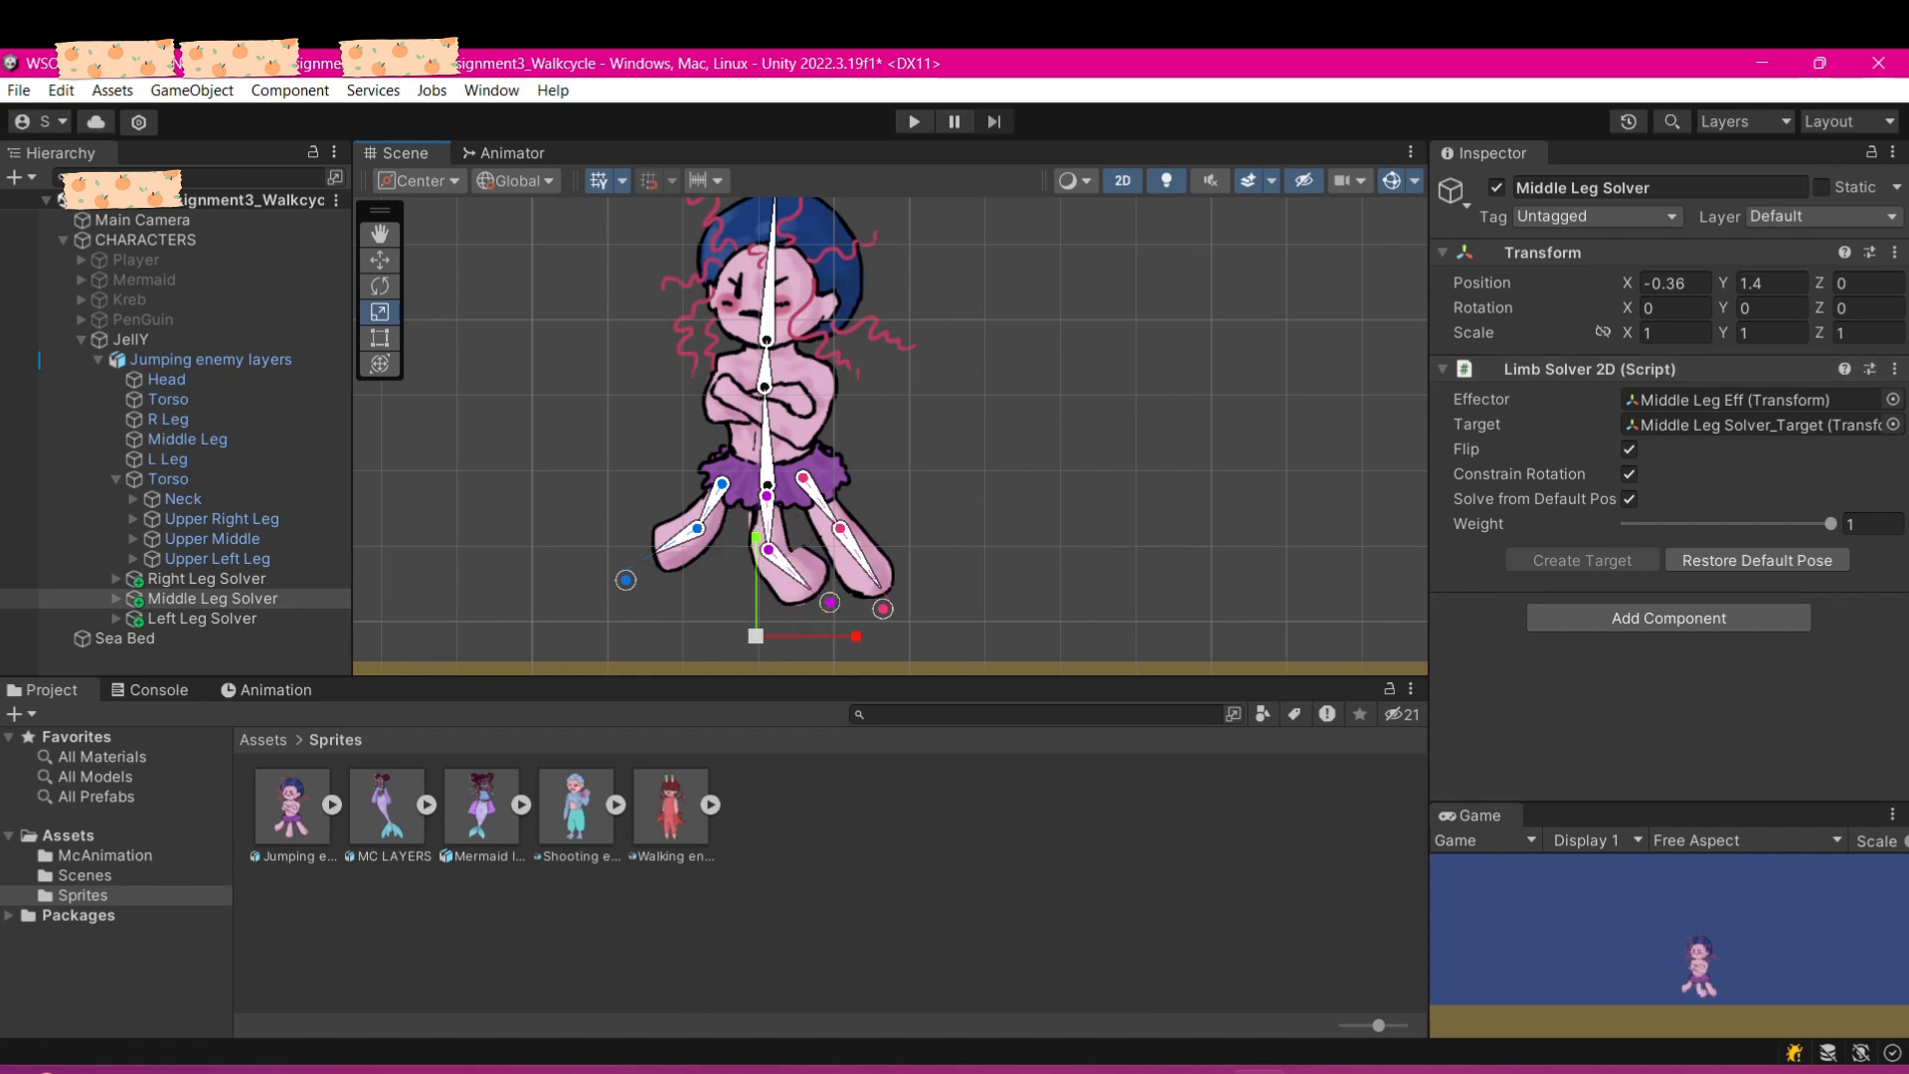
- Turn off Flip and Constrain Rotation on Middle Leg Solver, testing the leg with its IK target handle
{"action": "left_click", "coordinate": [1629, 448]}
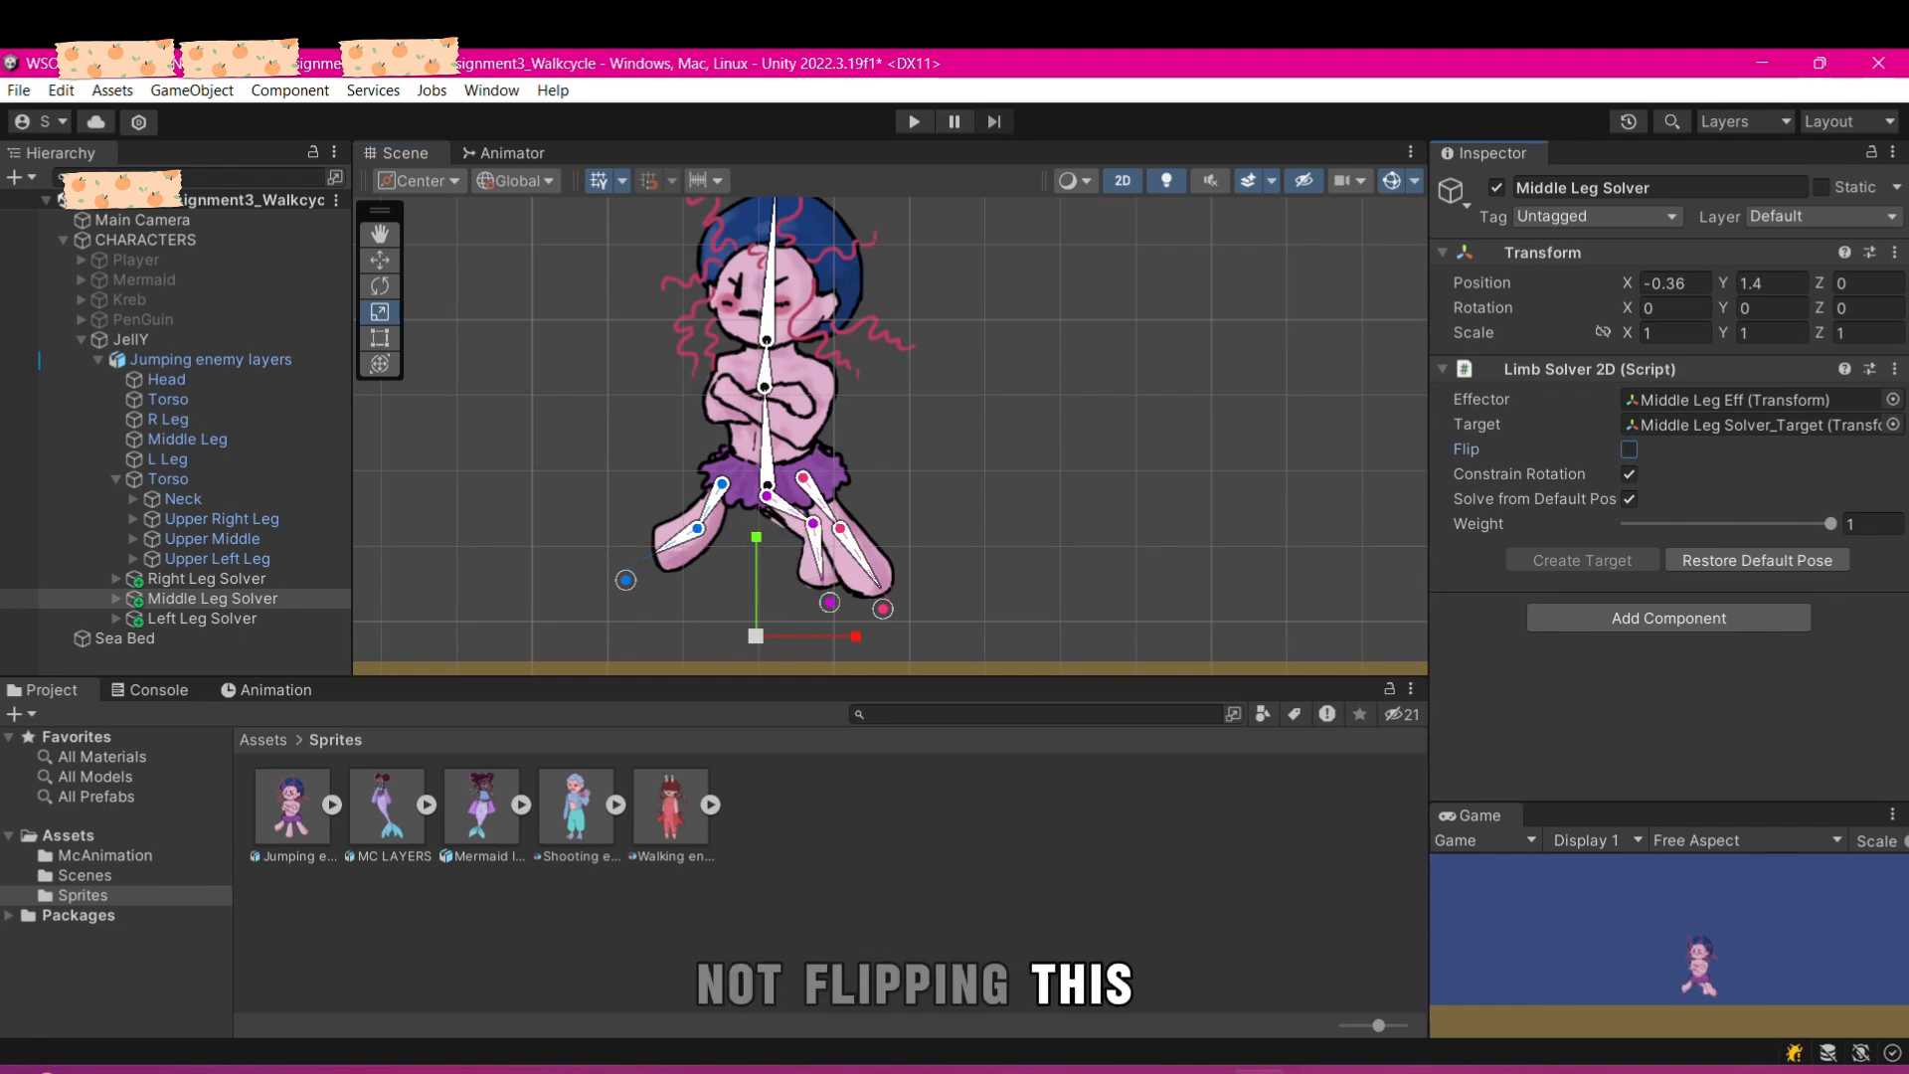
{"action": "left_click_drag", "start_coordinate": [829, 602], "coordinate": [736, 571]}
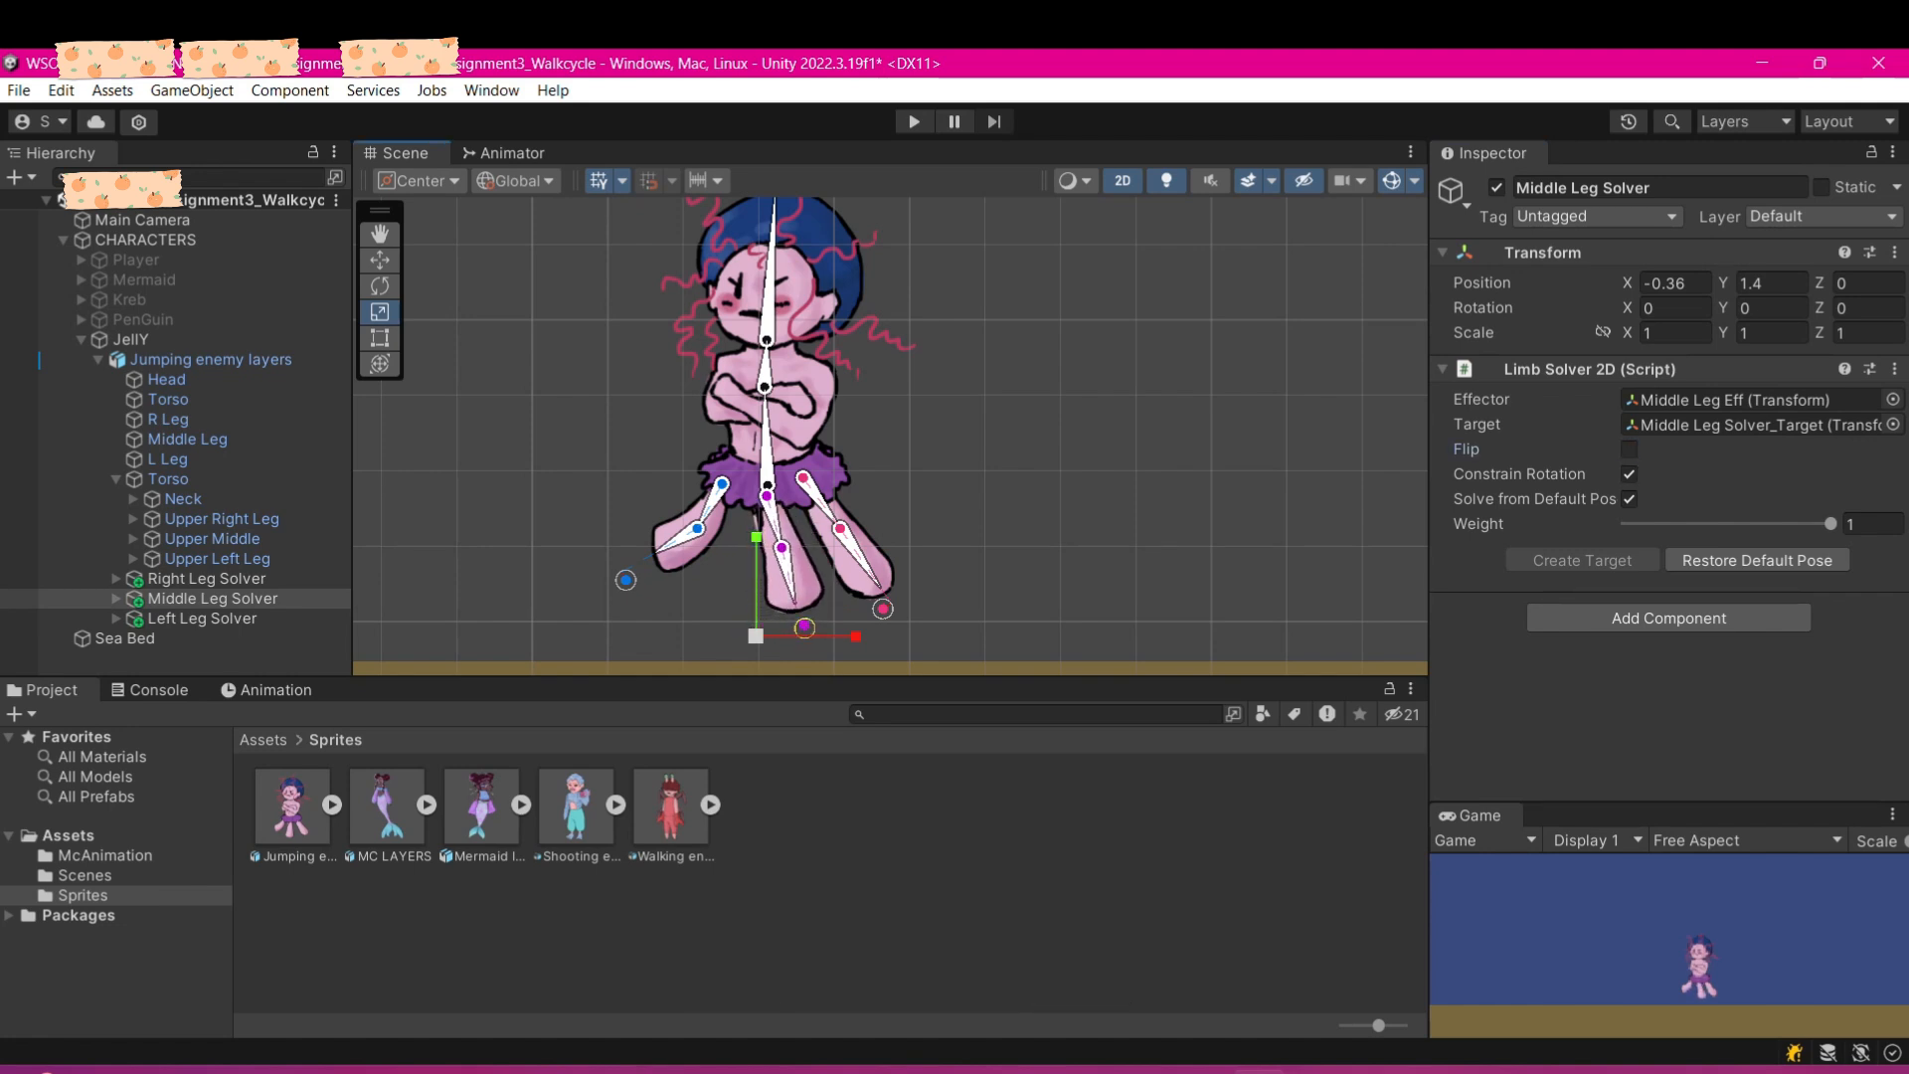
{"action": "left_click_drag", "start_coordinate": [805, 627], "coordinate": [719, 605]}
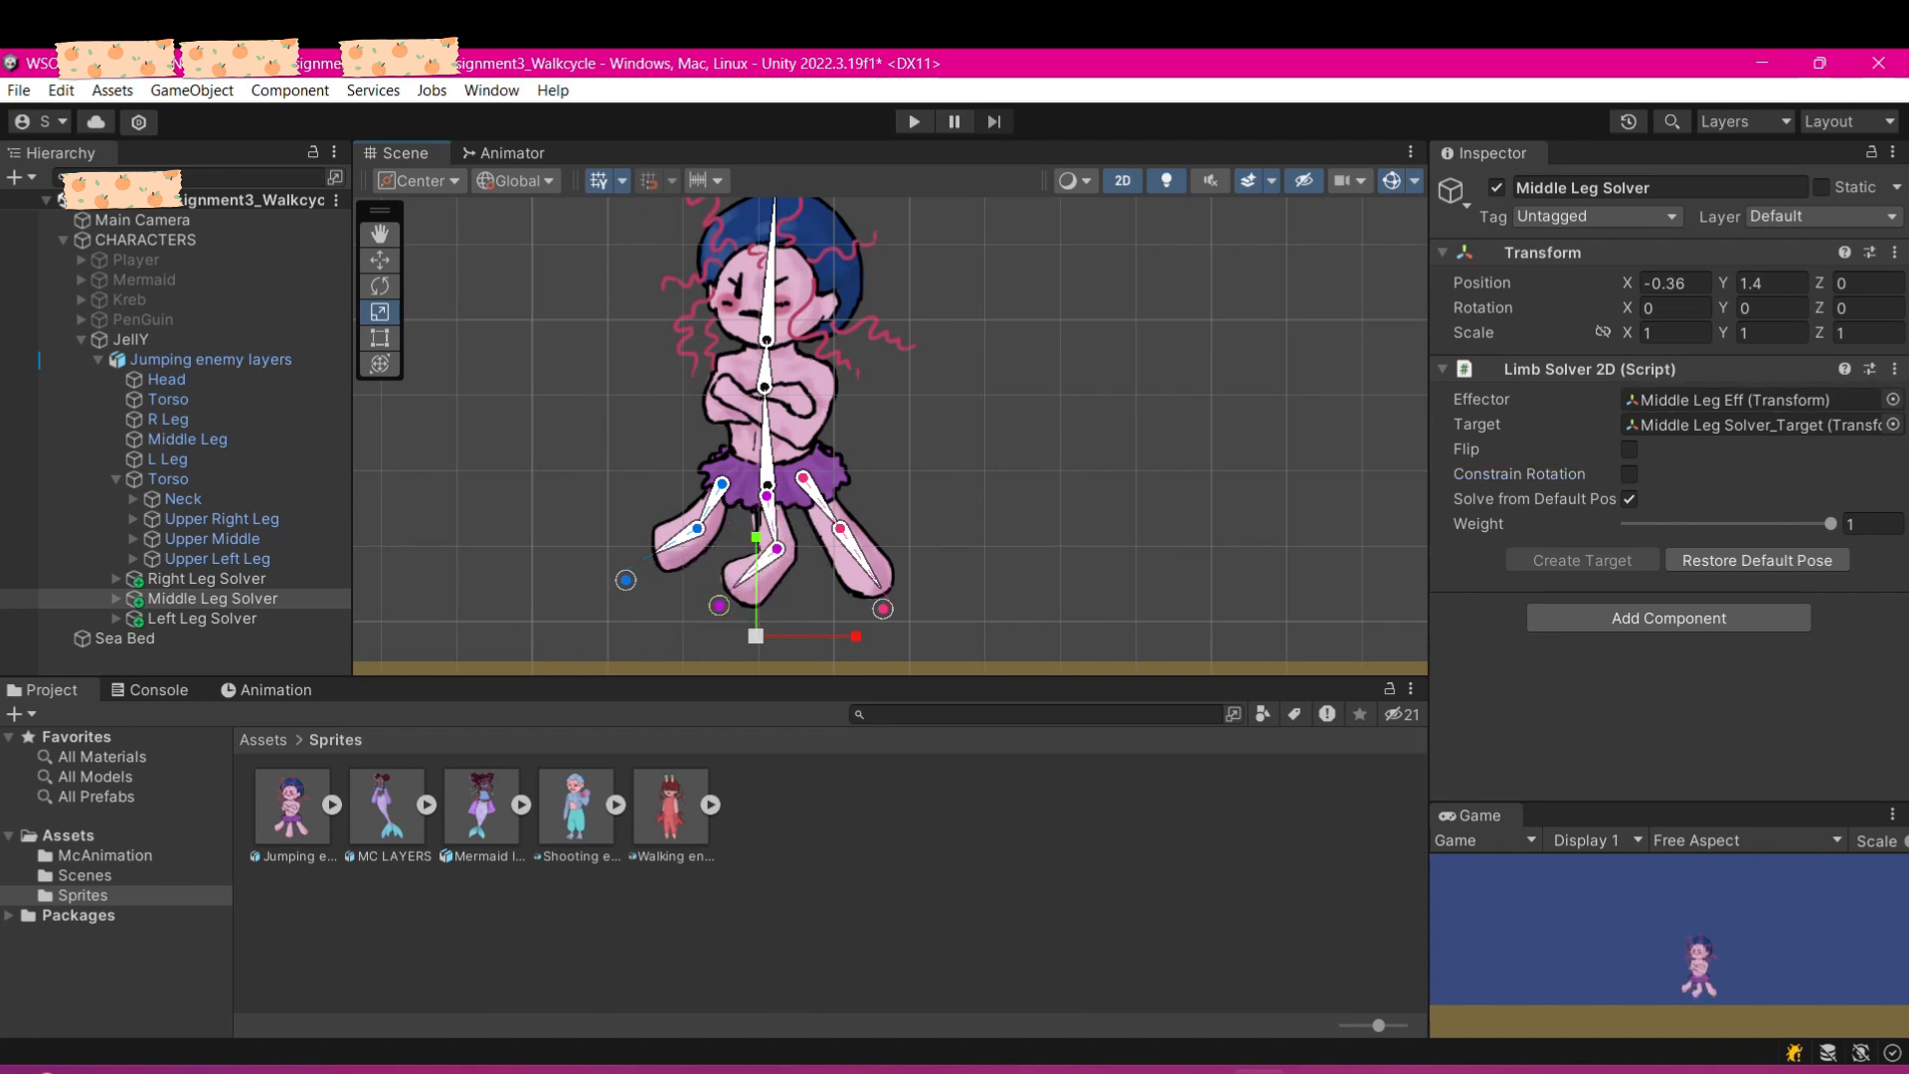
- Try moving the middle leg's bones directly in the scene, and reselect Middle Leg Solver
{"action": "left_click", "coordinate": [768, 500]}
{"action": "left_click_drag", "start_coordinate": [771, 527], "coordinate": [786, 524]}
{"action": "left_click", "coordinate": [774, 571]}
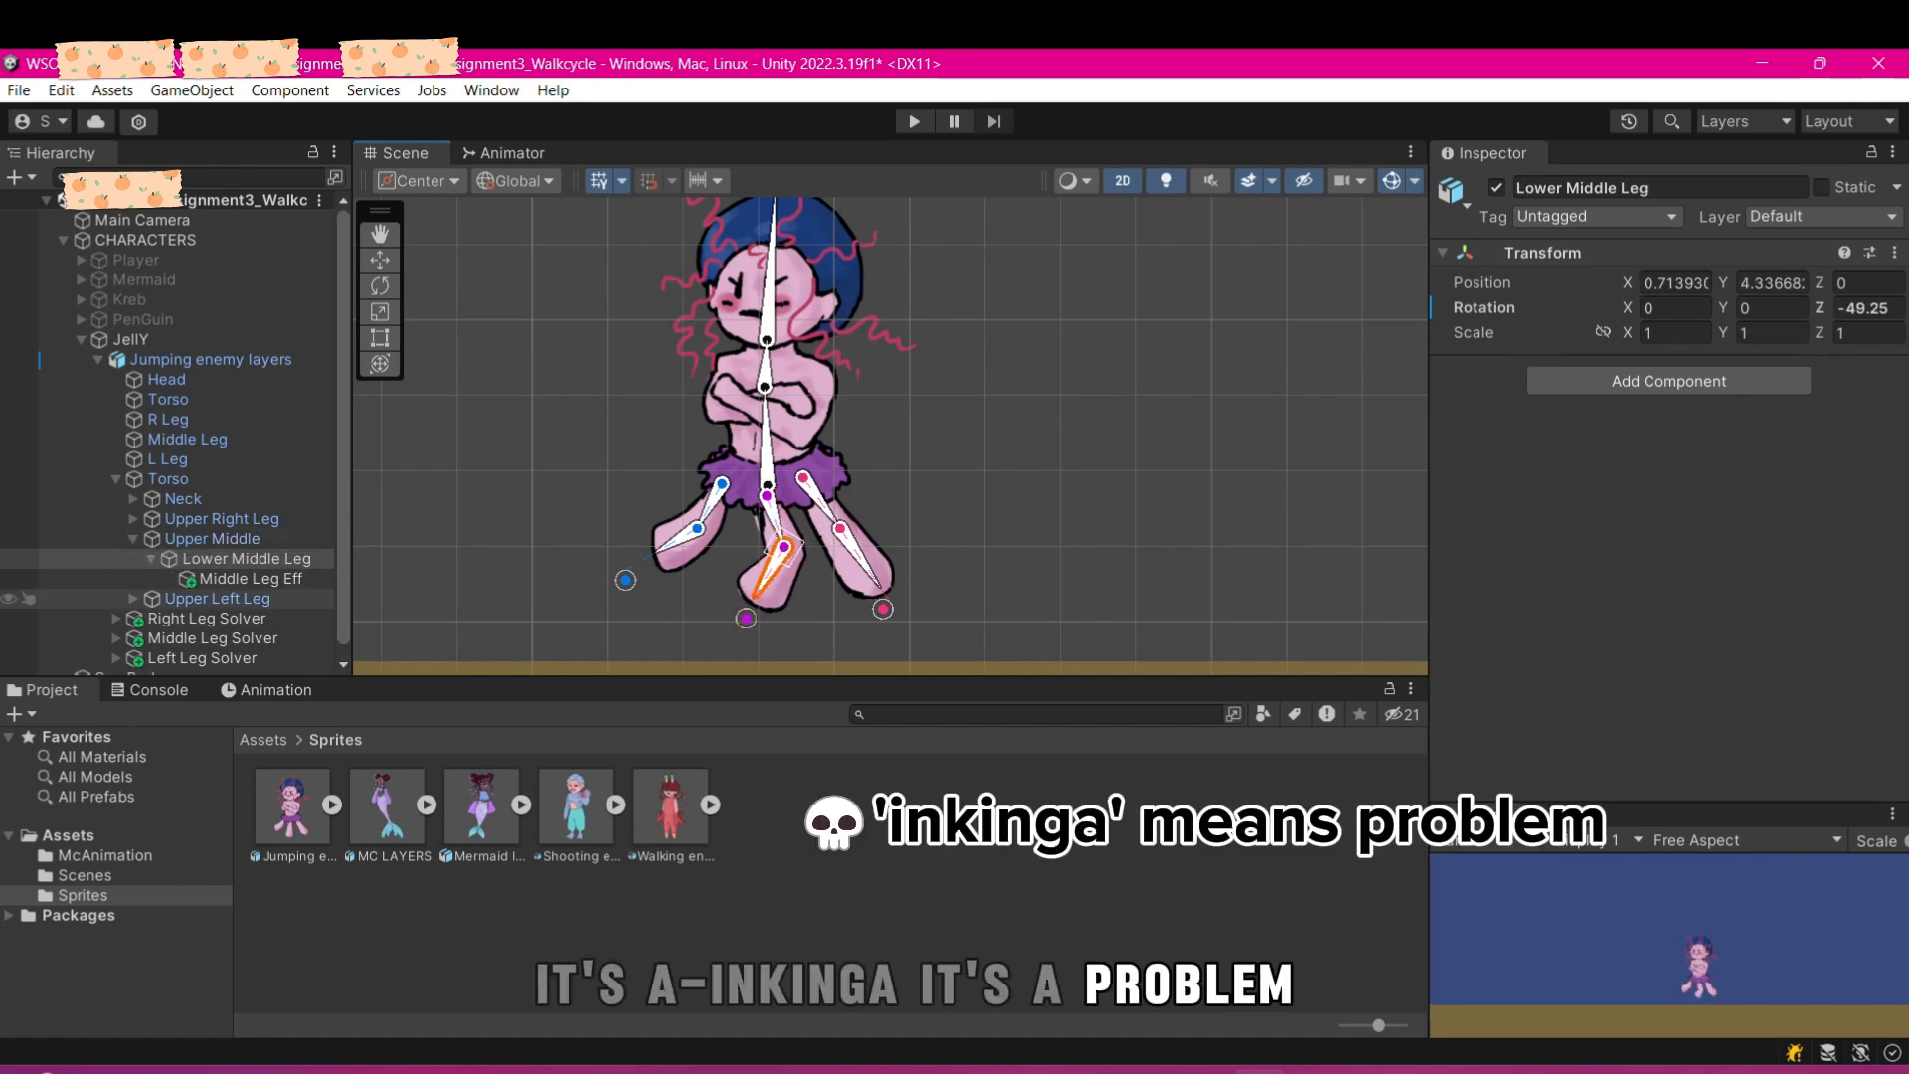
{"action": "scroll", "coordinate": [199, 618], "scroll_direction": "down", "scroll_amount": 1}
{"action": "left_click", "coordinate": [213, 625]}
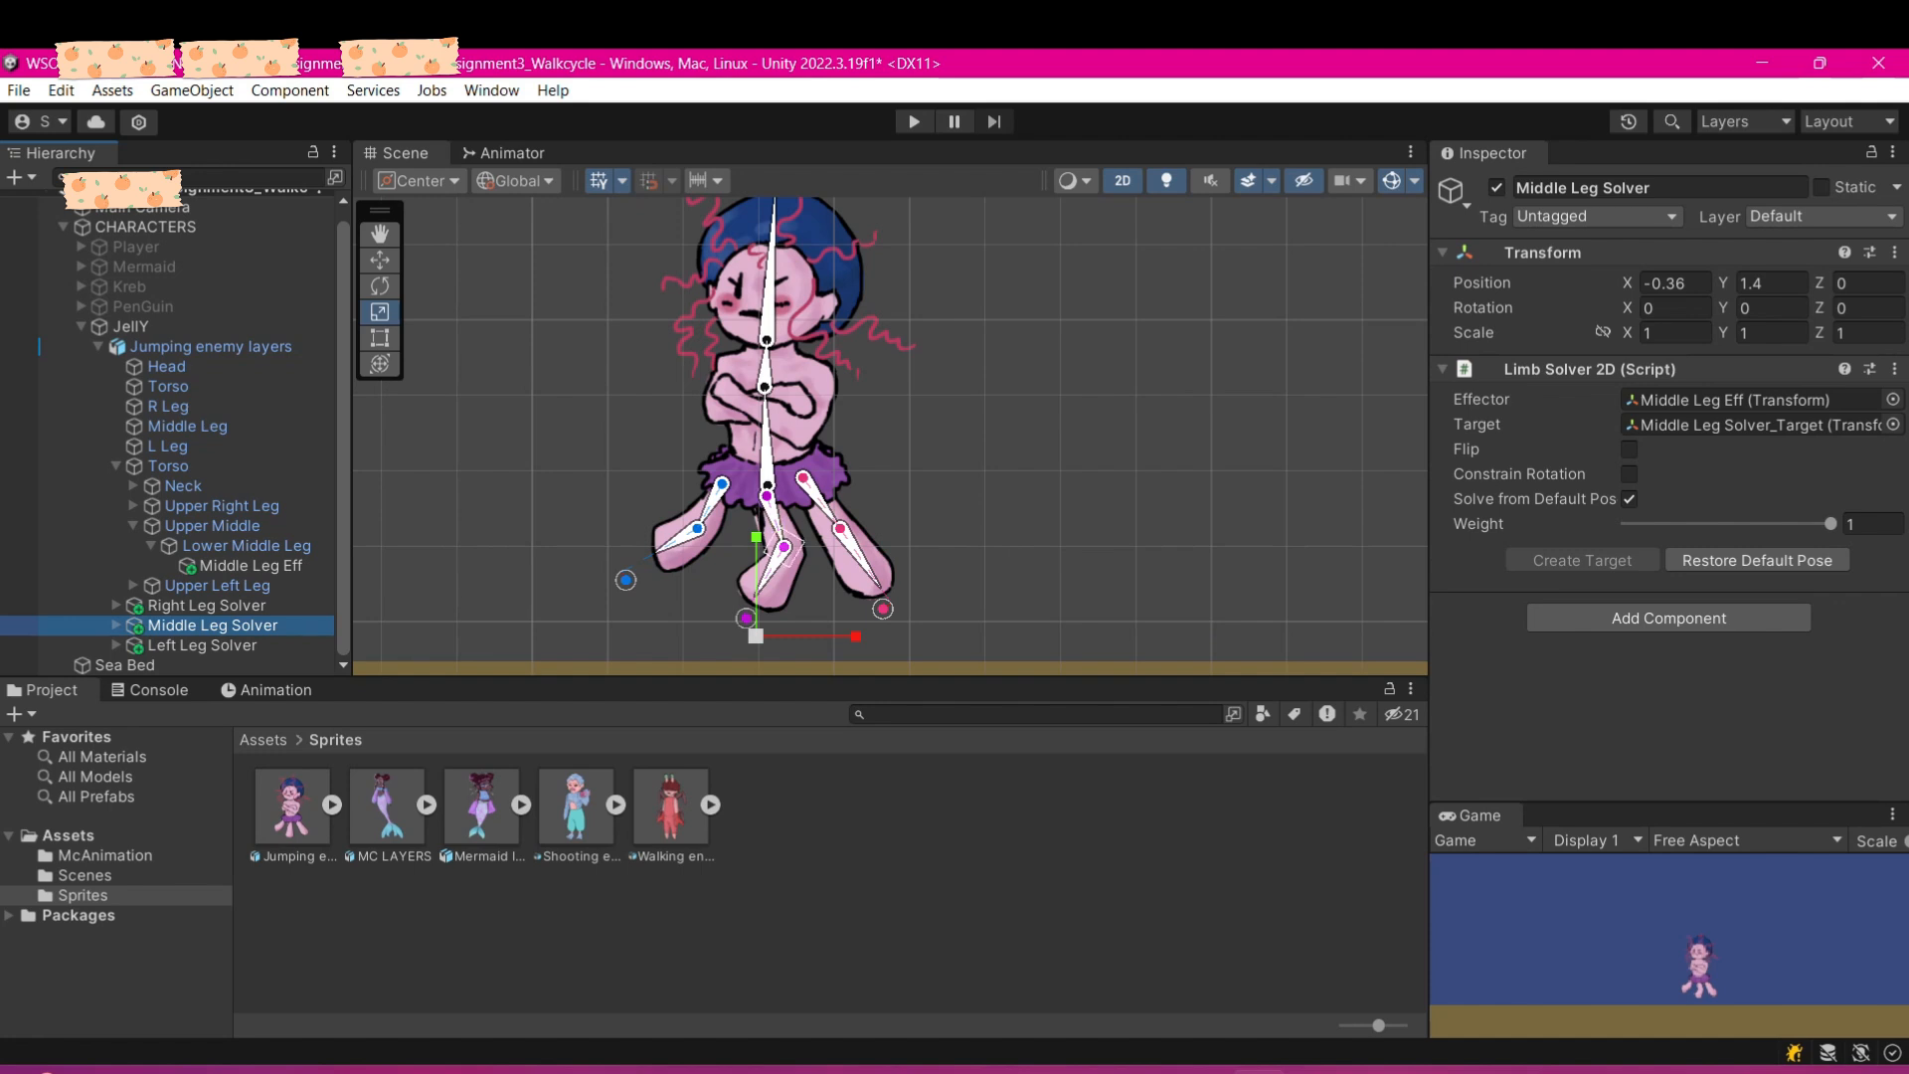
- Turn off Constrain Rotation and turn on Flip for Left Leg Solver, and pose the left leg nearly straight down with its IK target handle
{"action": "left_click", "coordinate": [203, 646]}
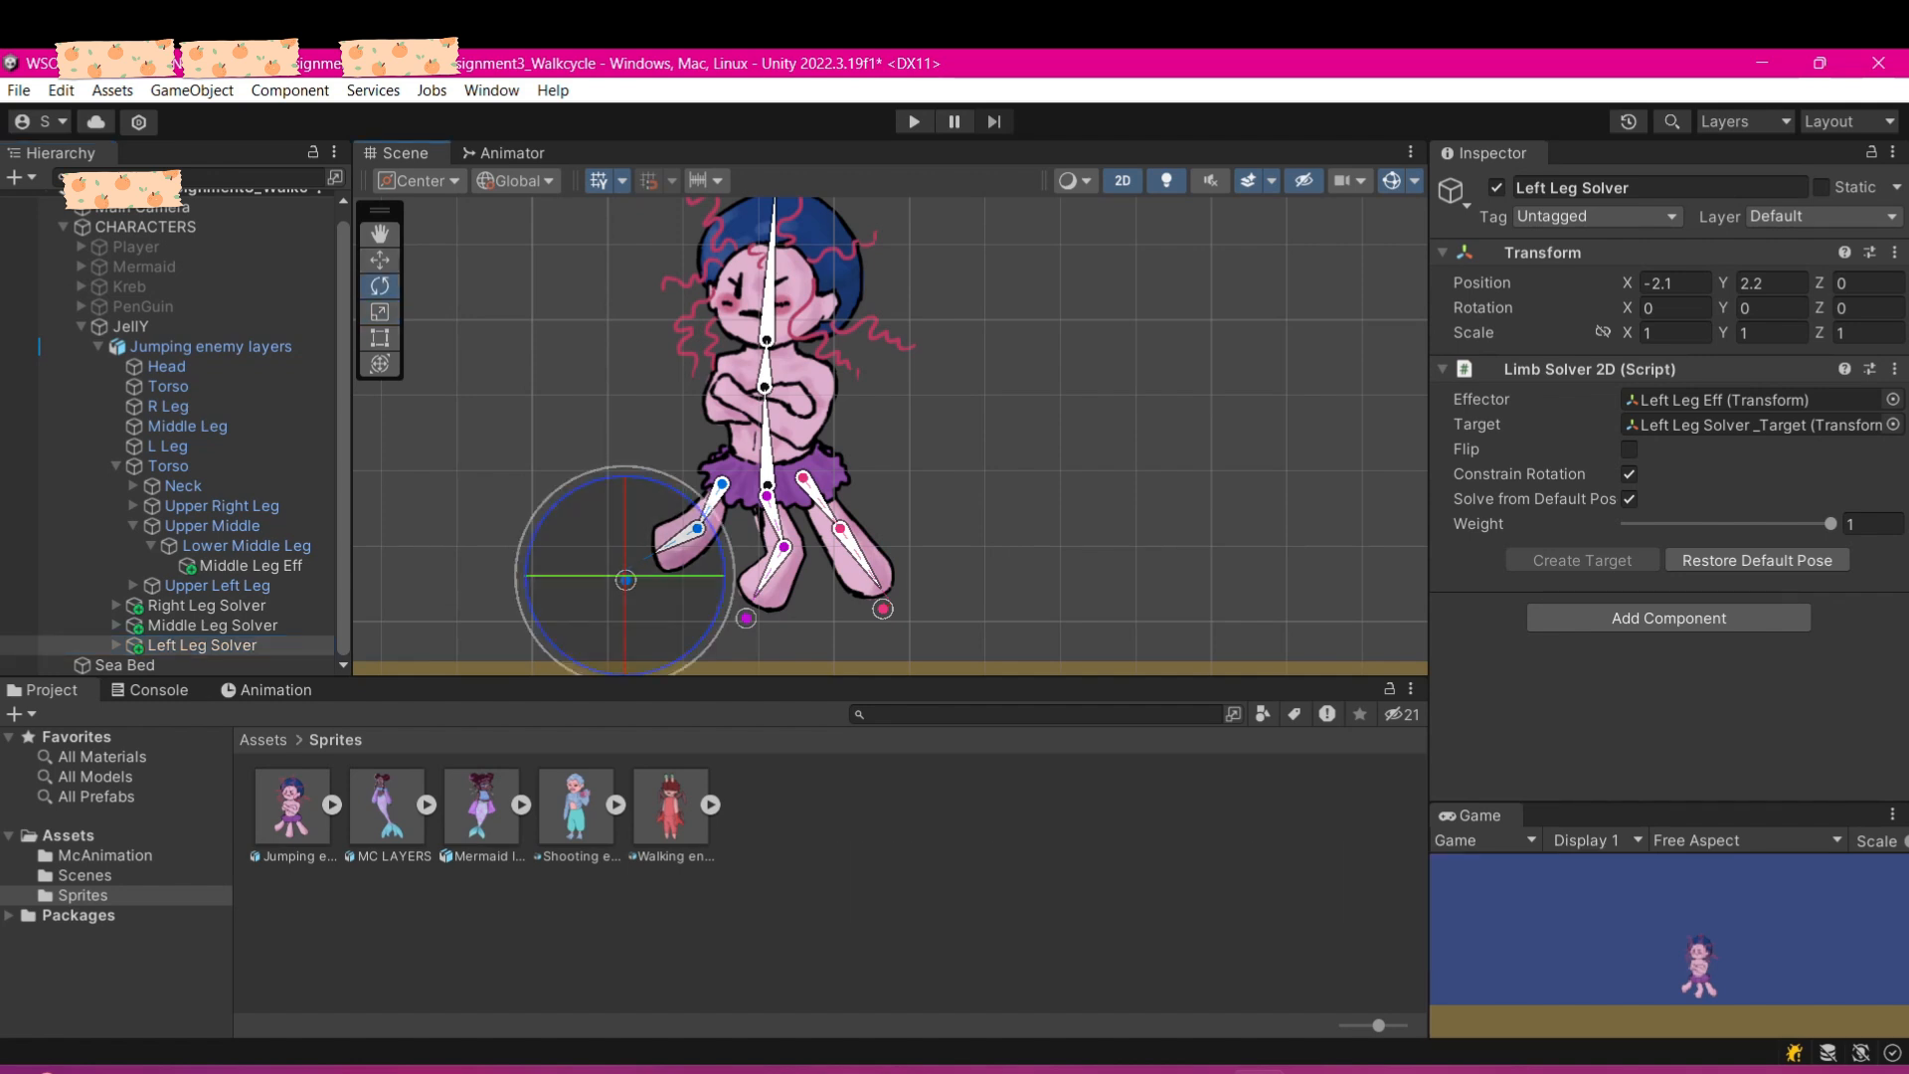
{"action": "key", "text": "r"}
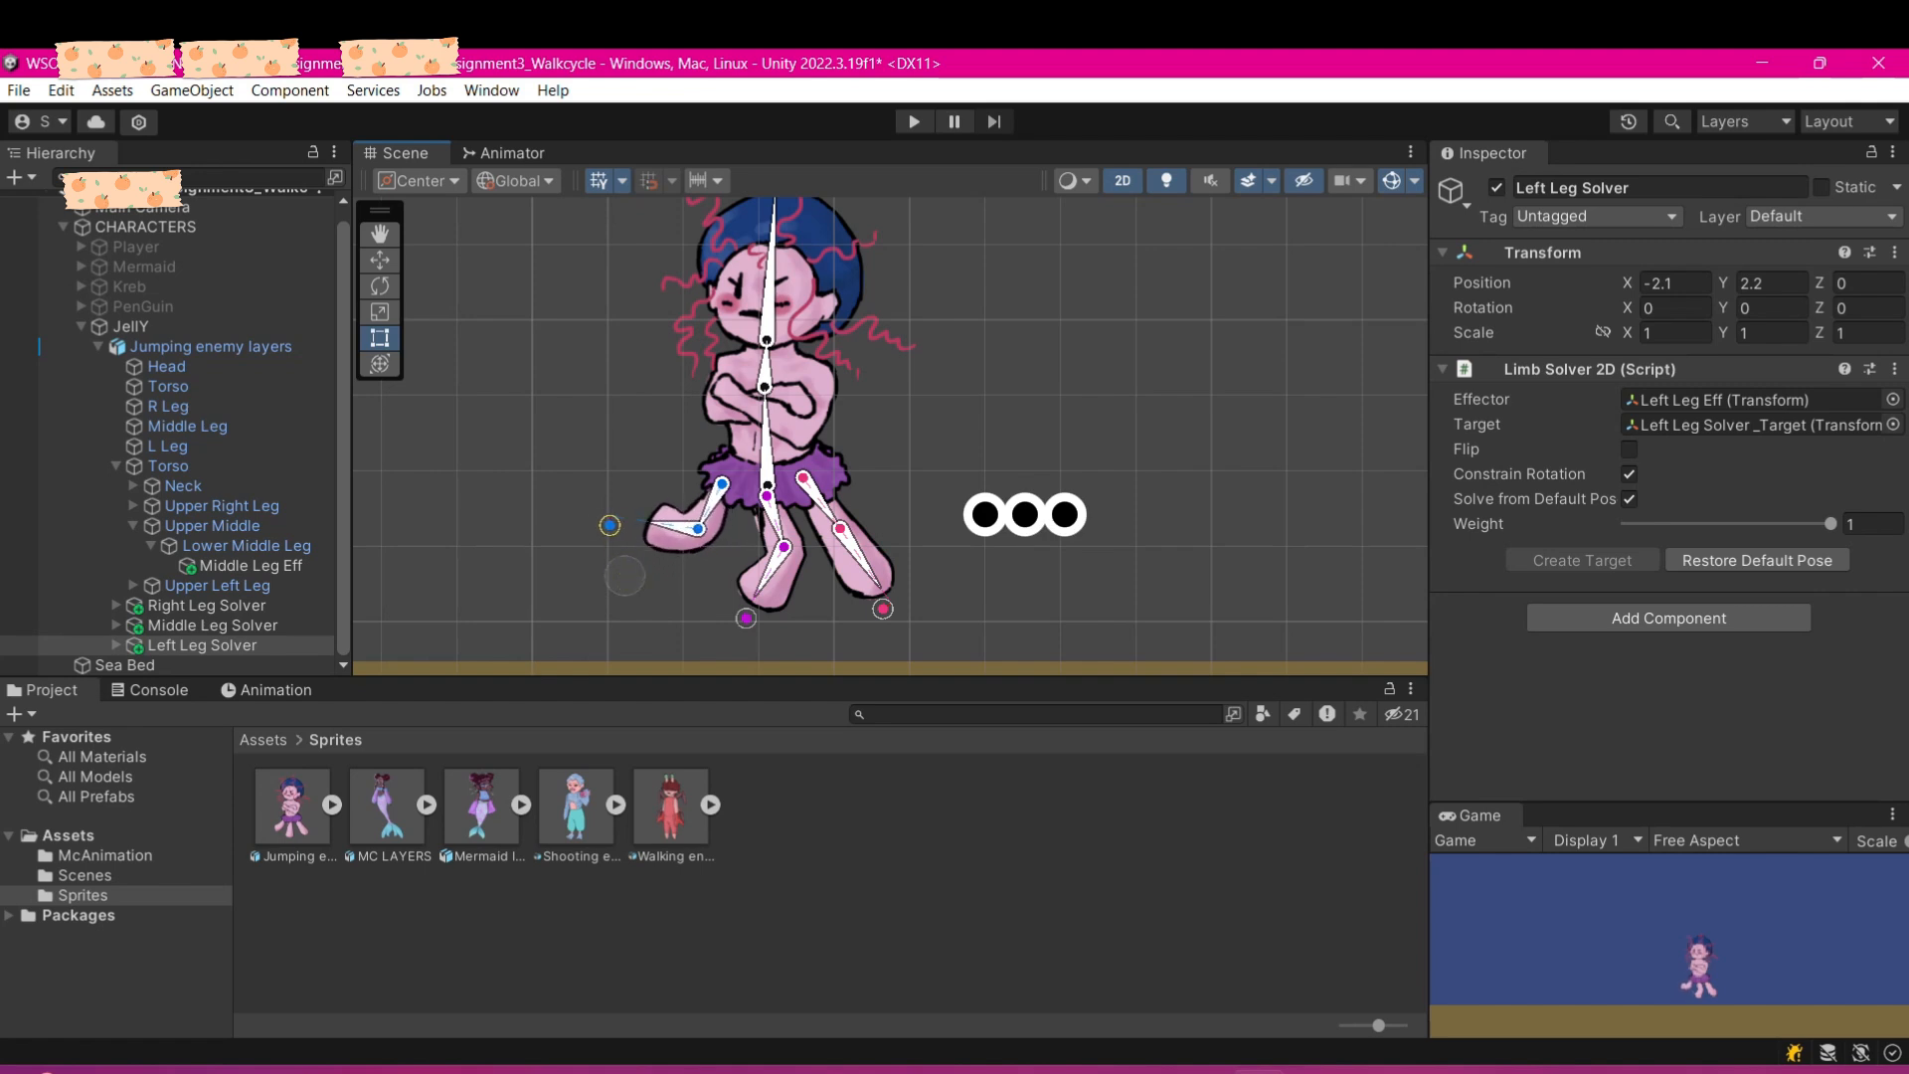
{"action": "left_click_drag", "start_coordinate": [624, 575], "coordinate": [637, 580]}
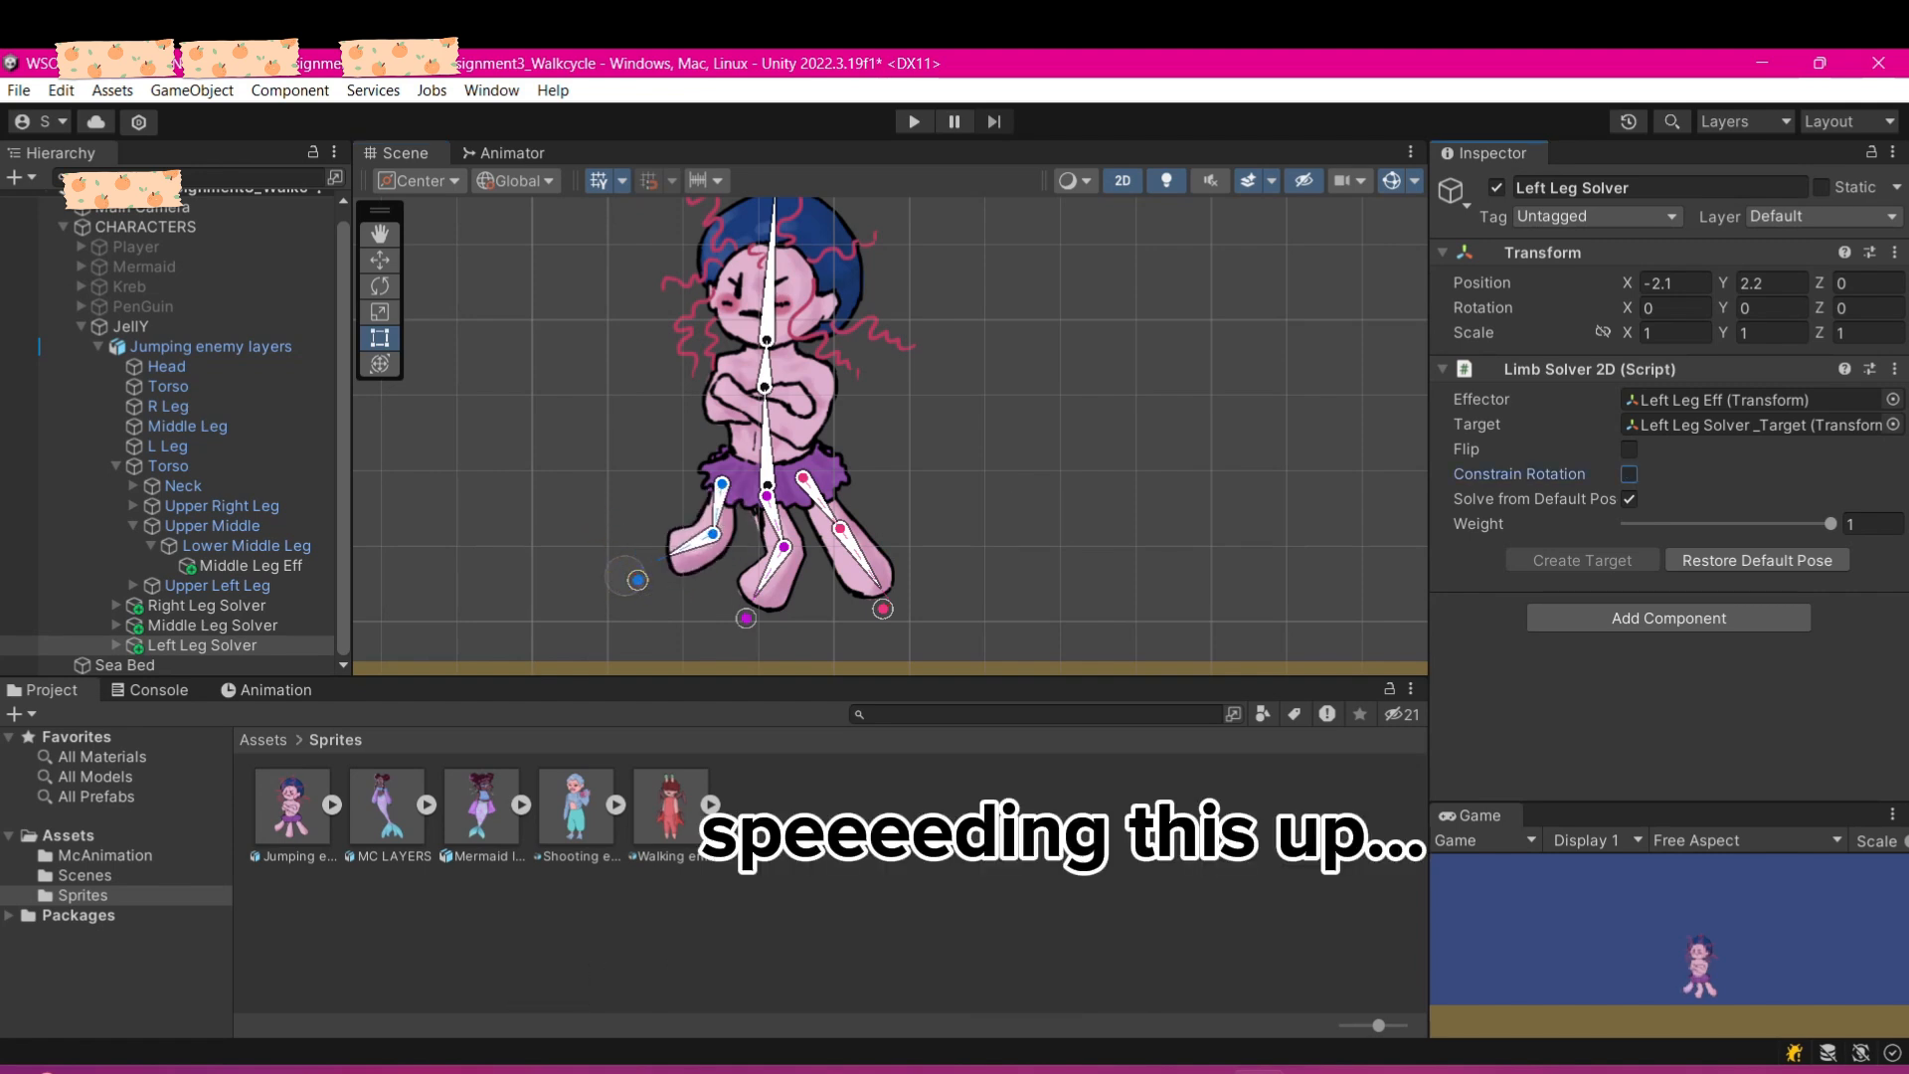
{"action": "left_click", "coordinate": [1629, 474]}
{"action": "left_click", "coordinate": [1629, 450]}
{"action": "left_click_drag", "start_coordinate": [638, 580], "coordinate": [709, 592]}
- Turn on Flip and restore the default pose for Middle Leg Solver, and select the Jumping enemy layers asset
{"action": "left_click", "coordinate": [212, 626]}
{"action": "left_click", "coordinate": [1629, 450]}
{"action": "left_click", "coordinate": [1757, 560]}
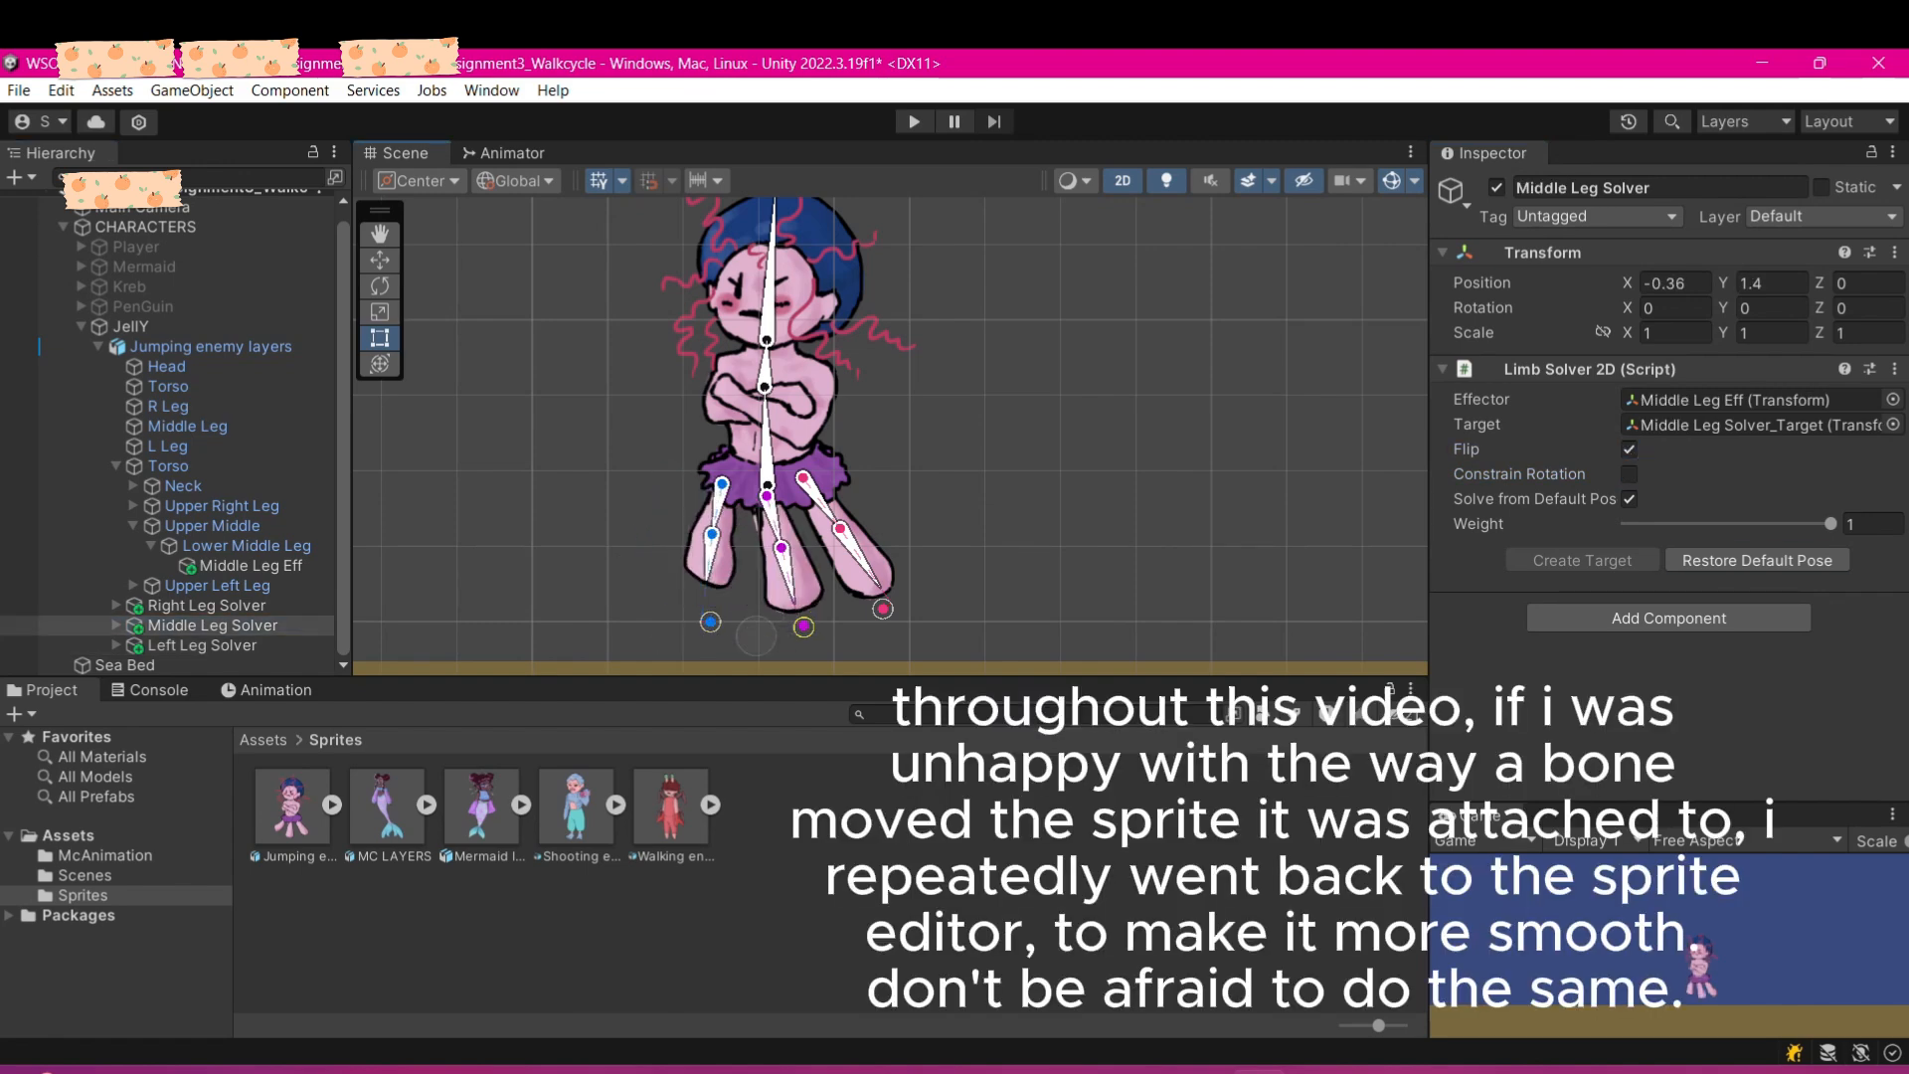
{"action": "left_click", "coordinate": [291, 807]}
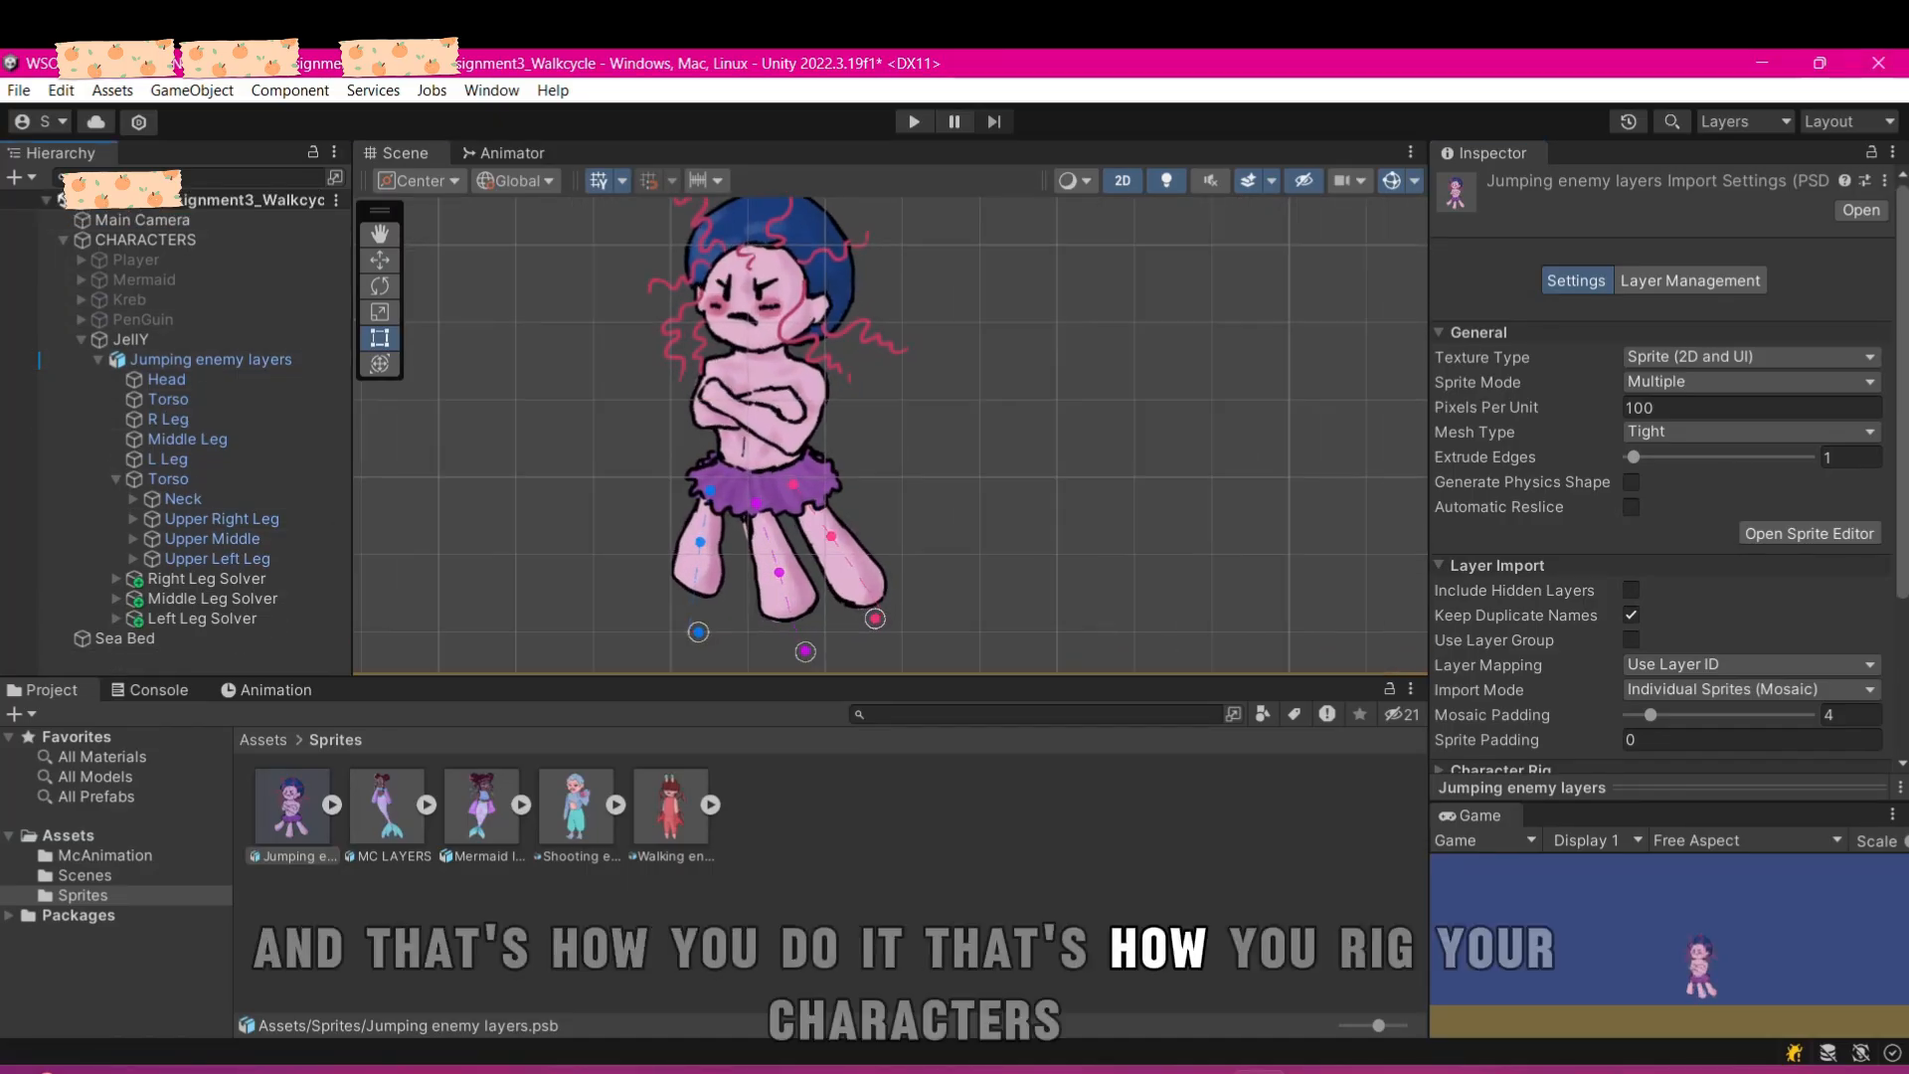
- Collapse JellY's hierarchy and move the whole character down to about X 0.16, Y -8.28
{"action": "left_click", "coordinate": [81, 340]}
{"action": "scroll", "coordinate": [1067, 310], "scroll_direction": "up", "scroll_amount": 1}
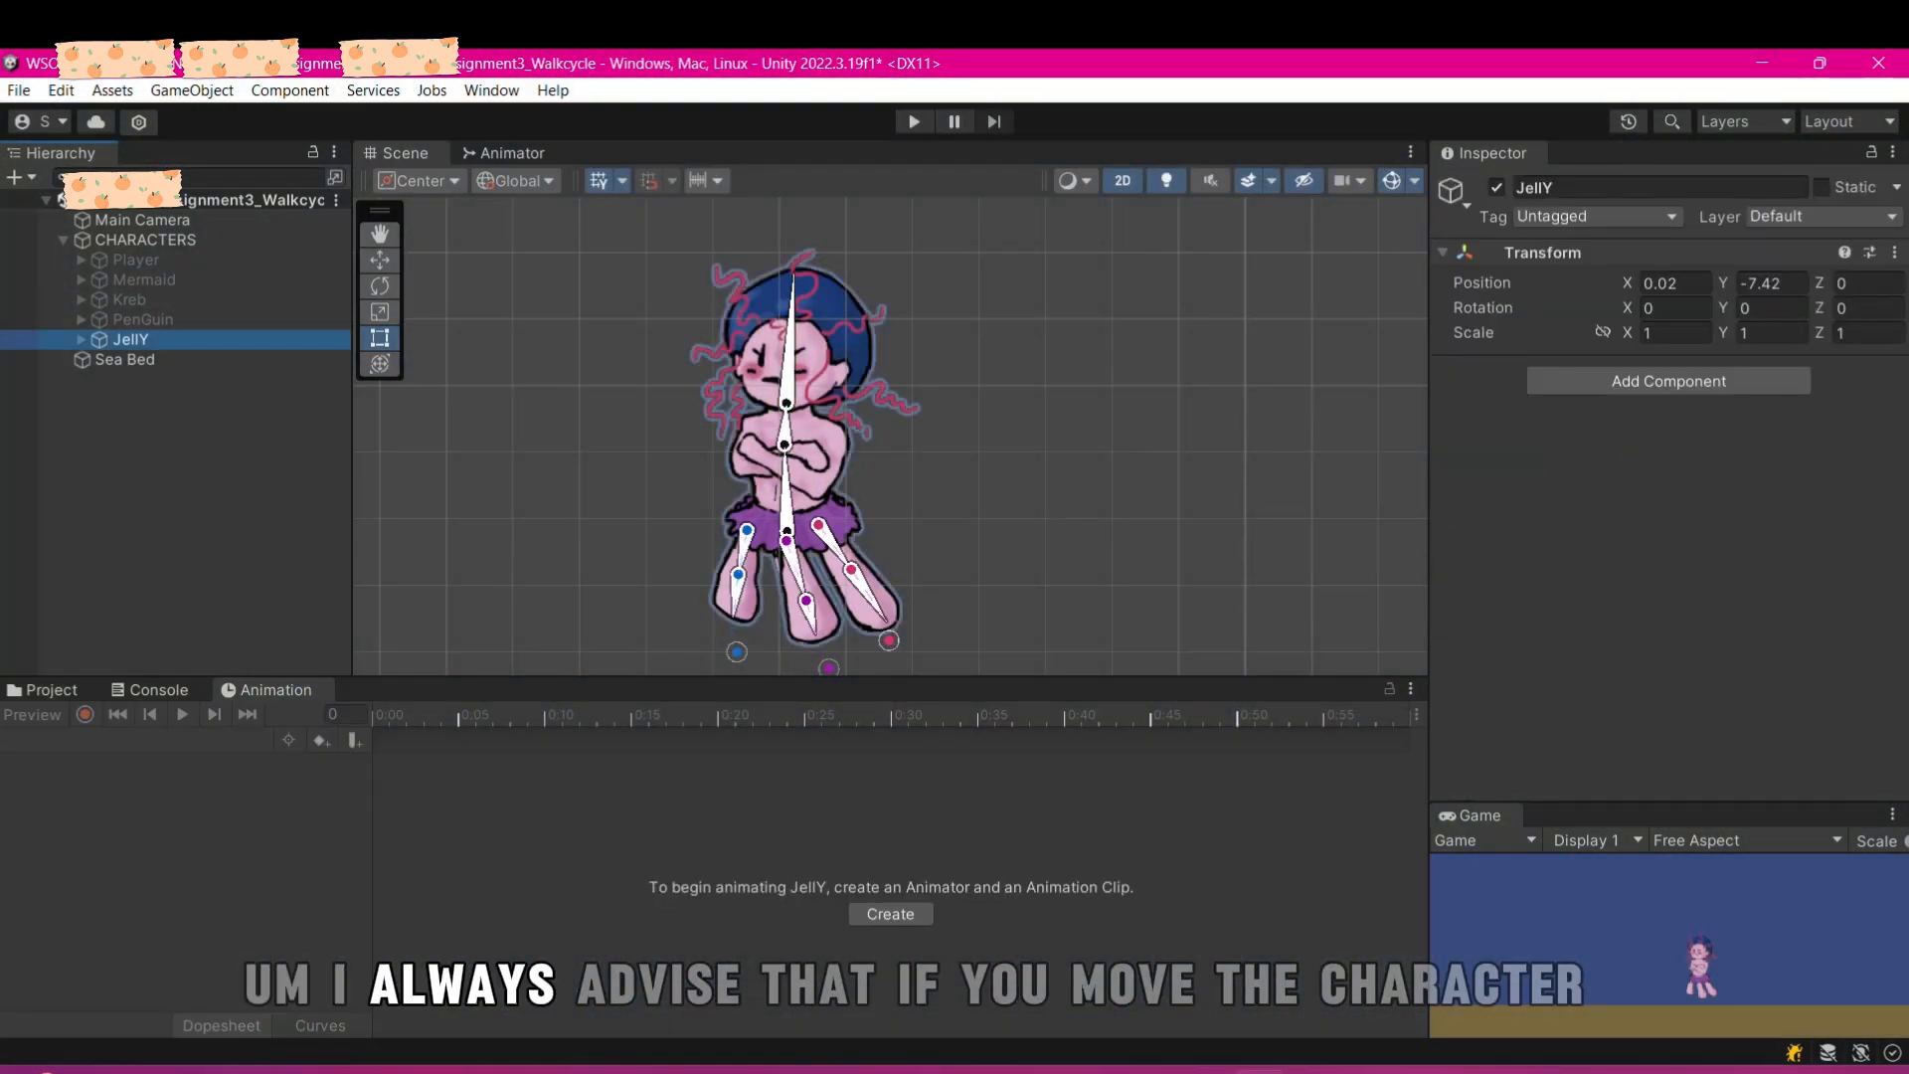
{"action": "left_click", "coordinate": [380, 259]}
{"action": "scroll", "coordinate": [955, 397], "scroll_direction": "down", "scroll_amount": 3}
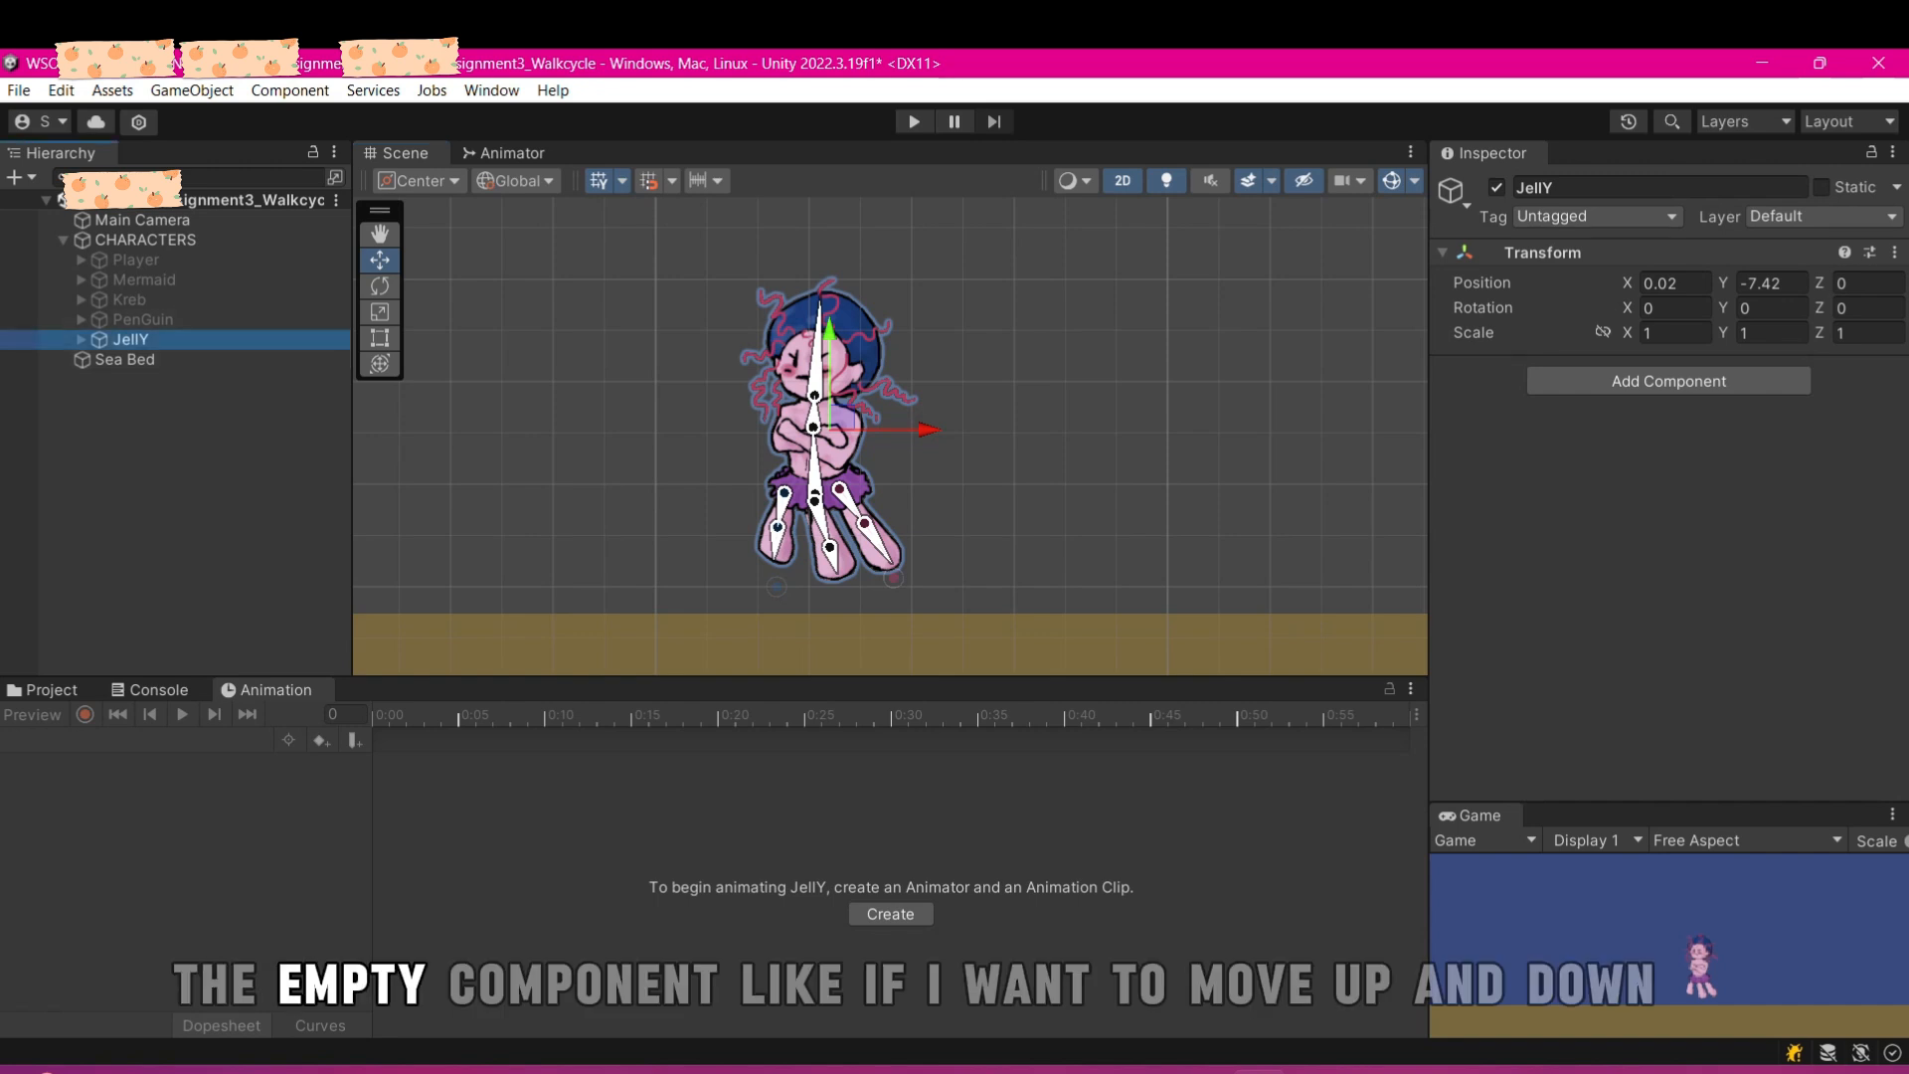
{"action": "left_click_drag", "start_coordinate": [843, 415], "coordinate": [850, 462]}
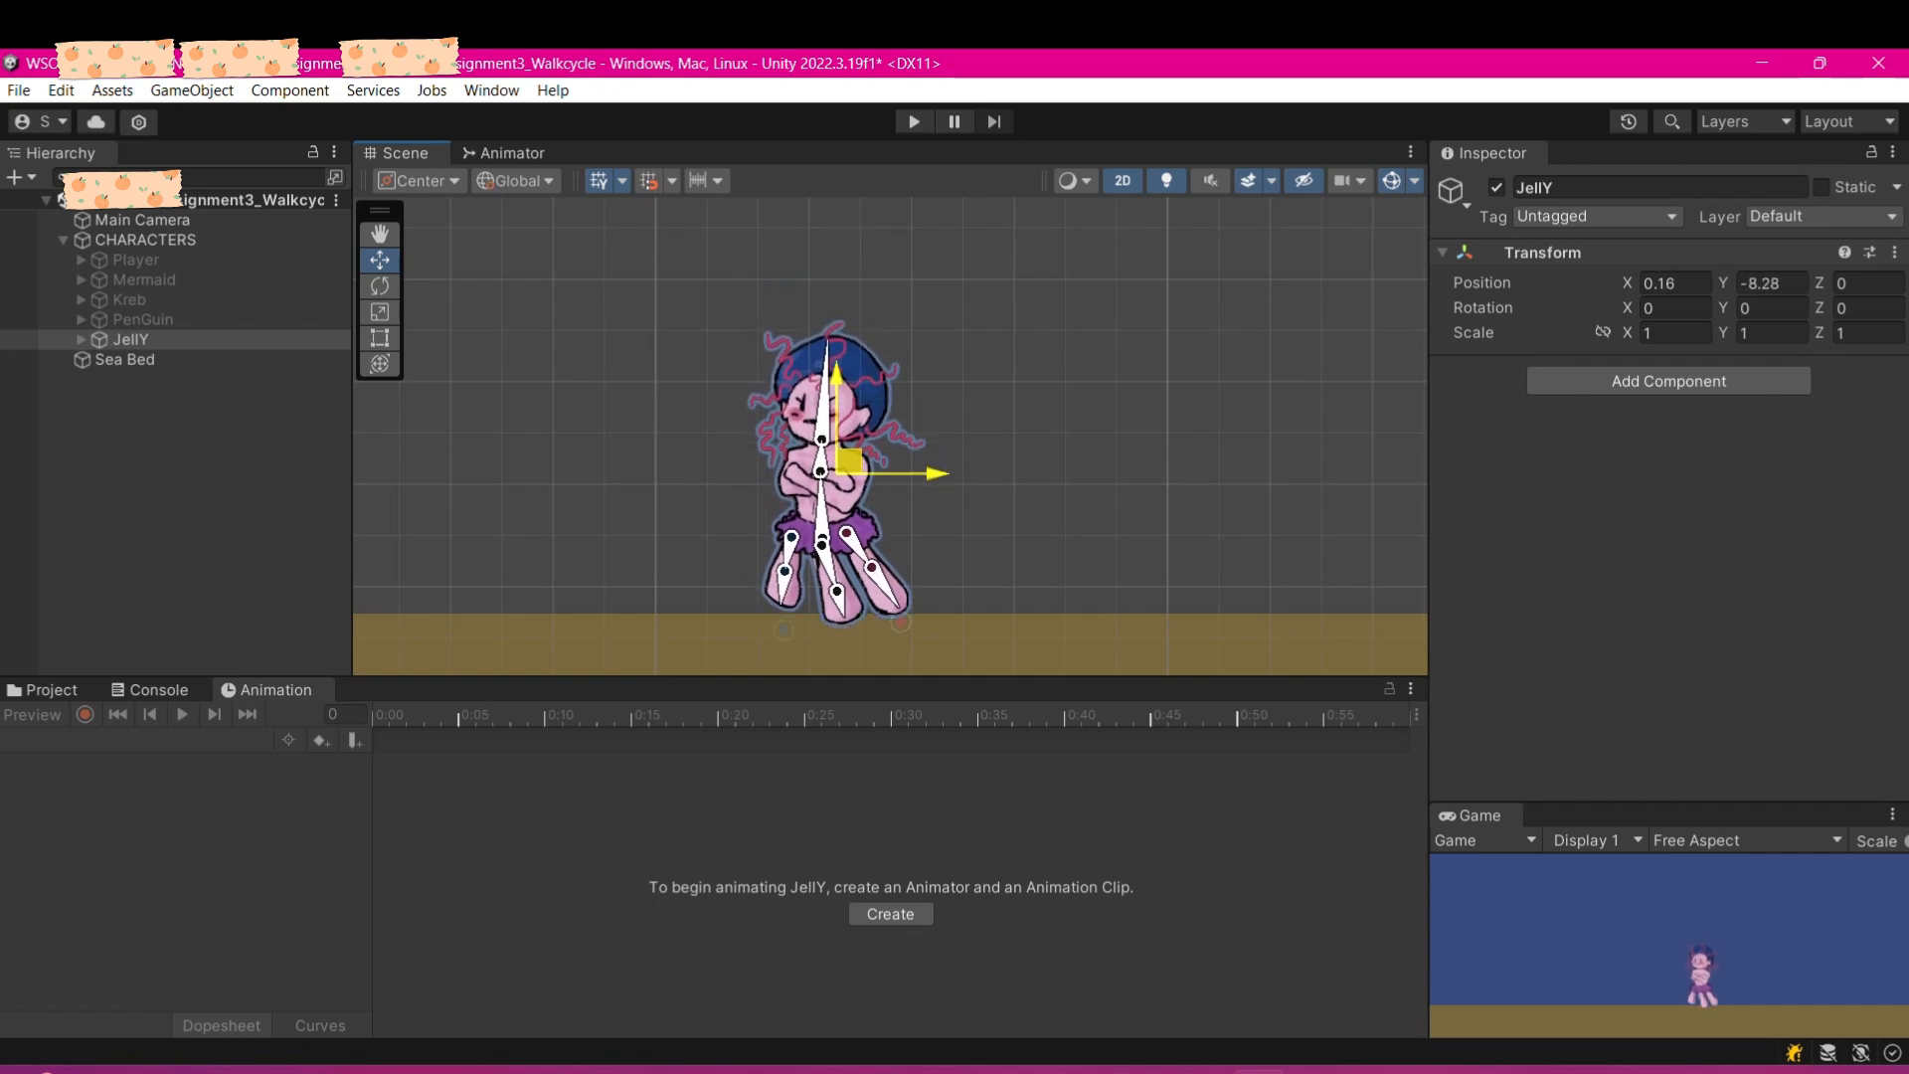
- Create an animation clip for JellY named "Jumping - Idle" in the Assets Sprites folder
{"action": "left_click", "coordinate": [890, 914]}
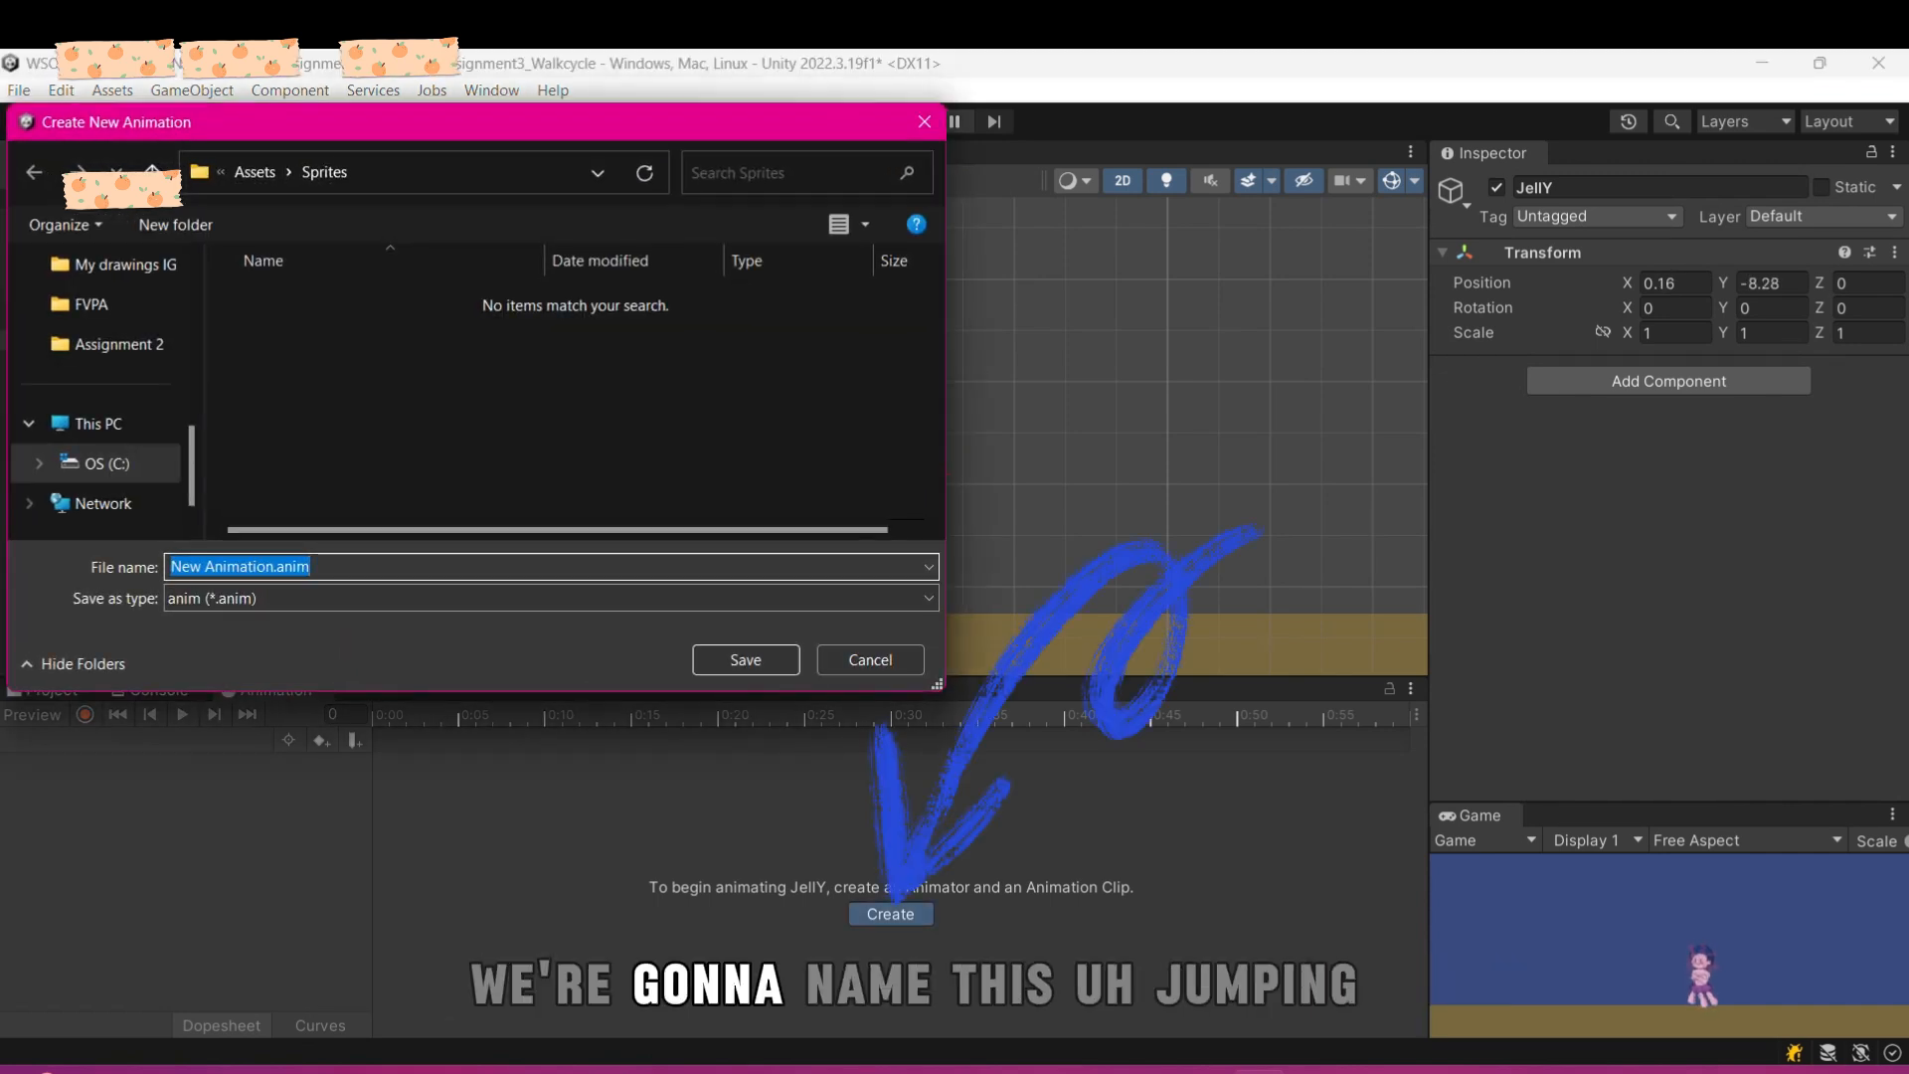
{"action": "type", "text": "J"}
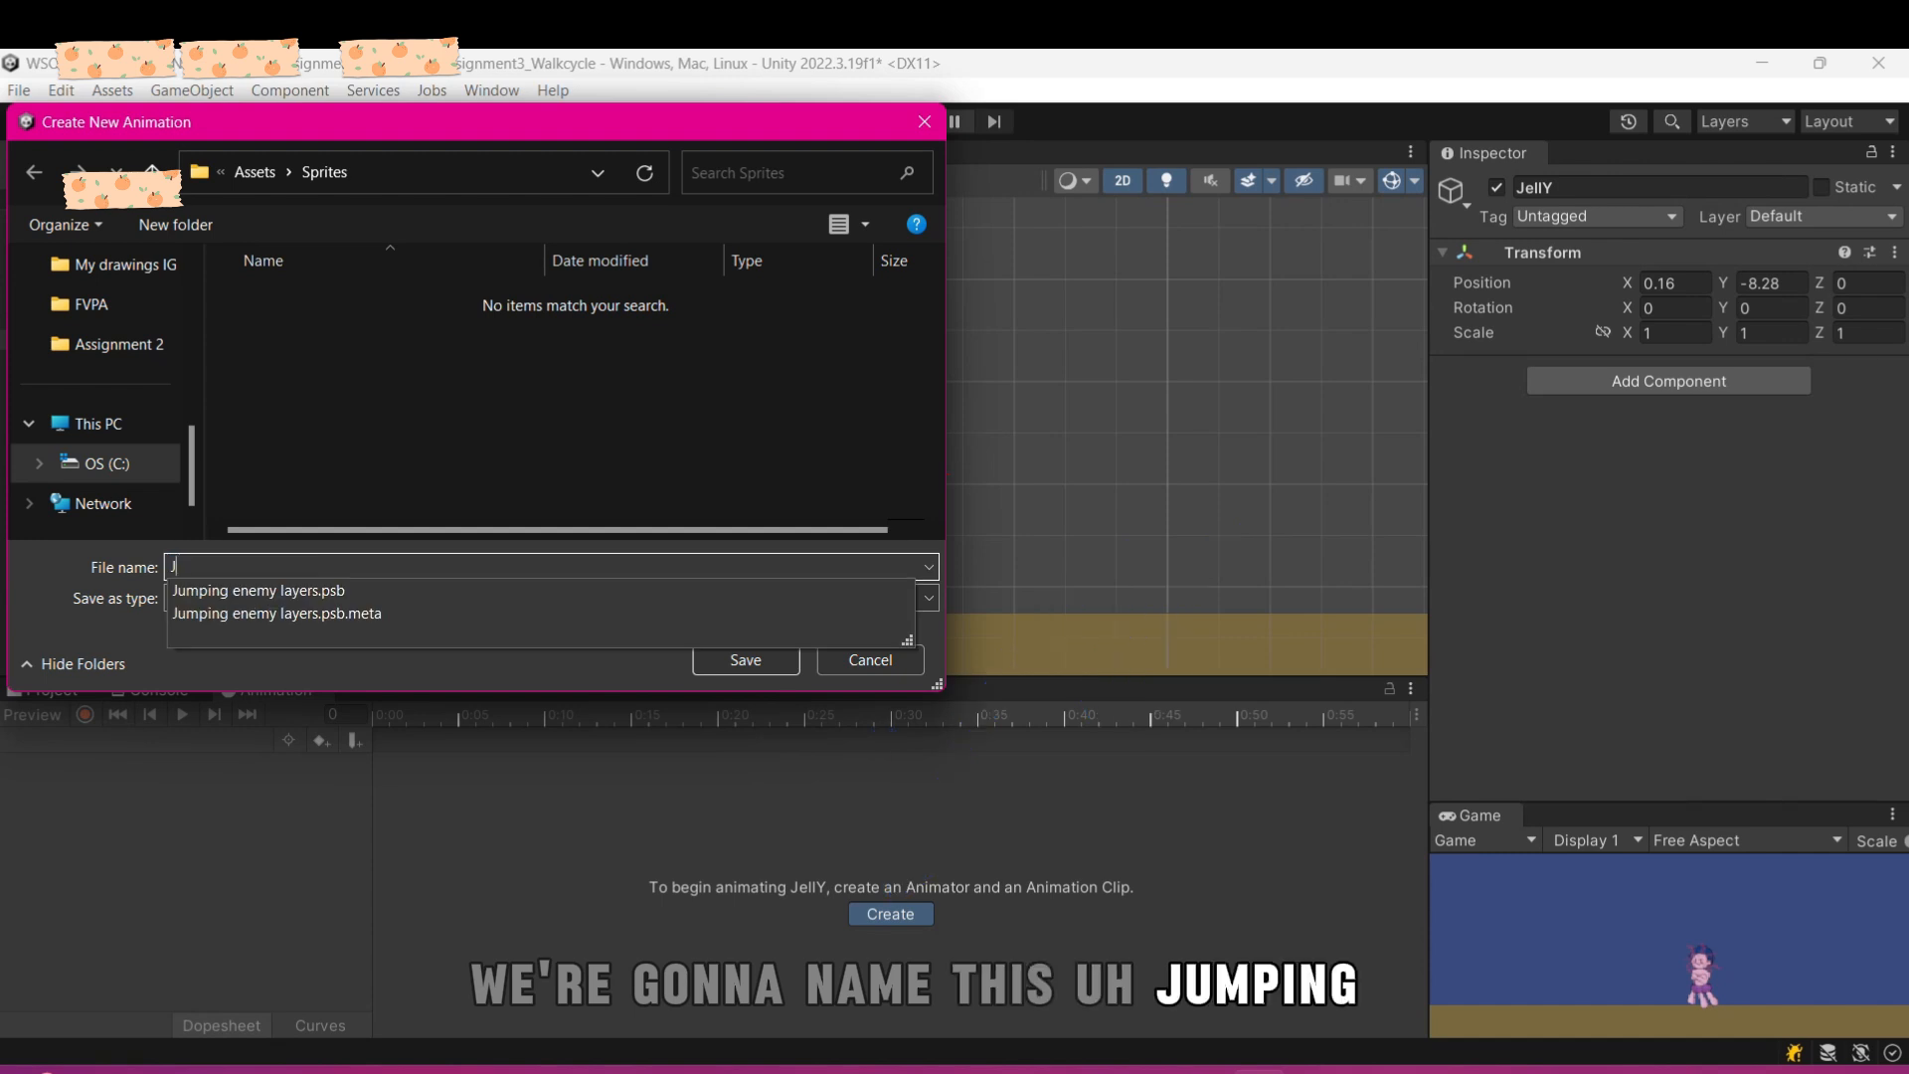
{"action": "type", "text": "umping "}
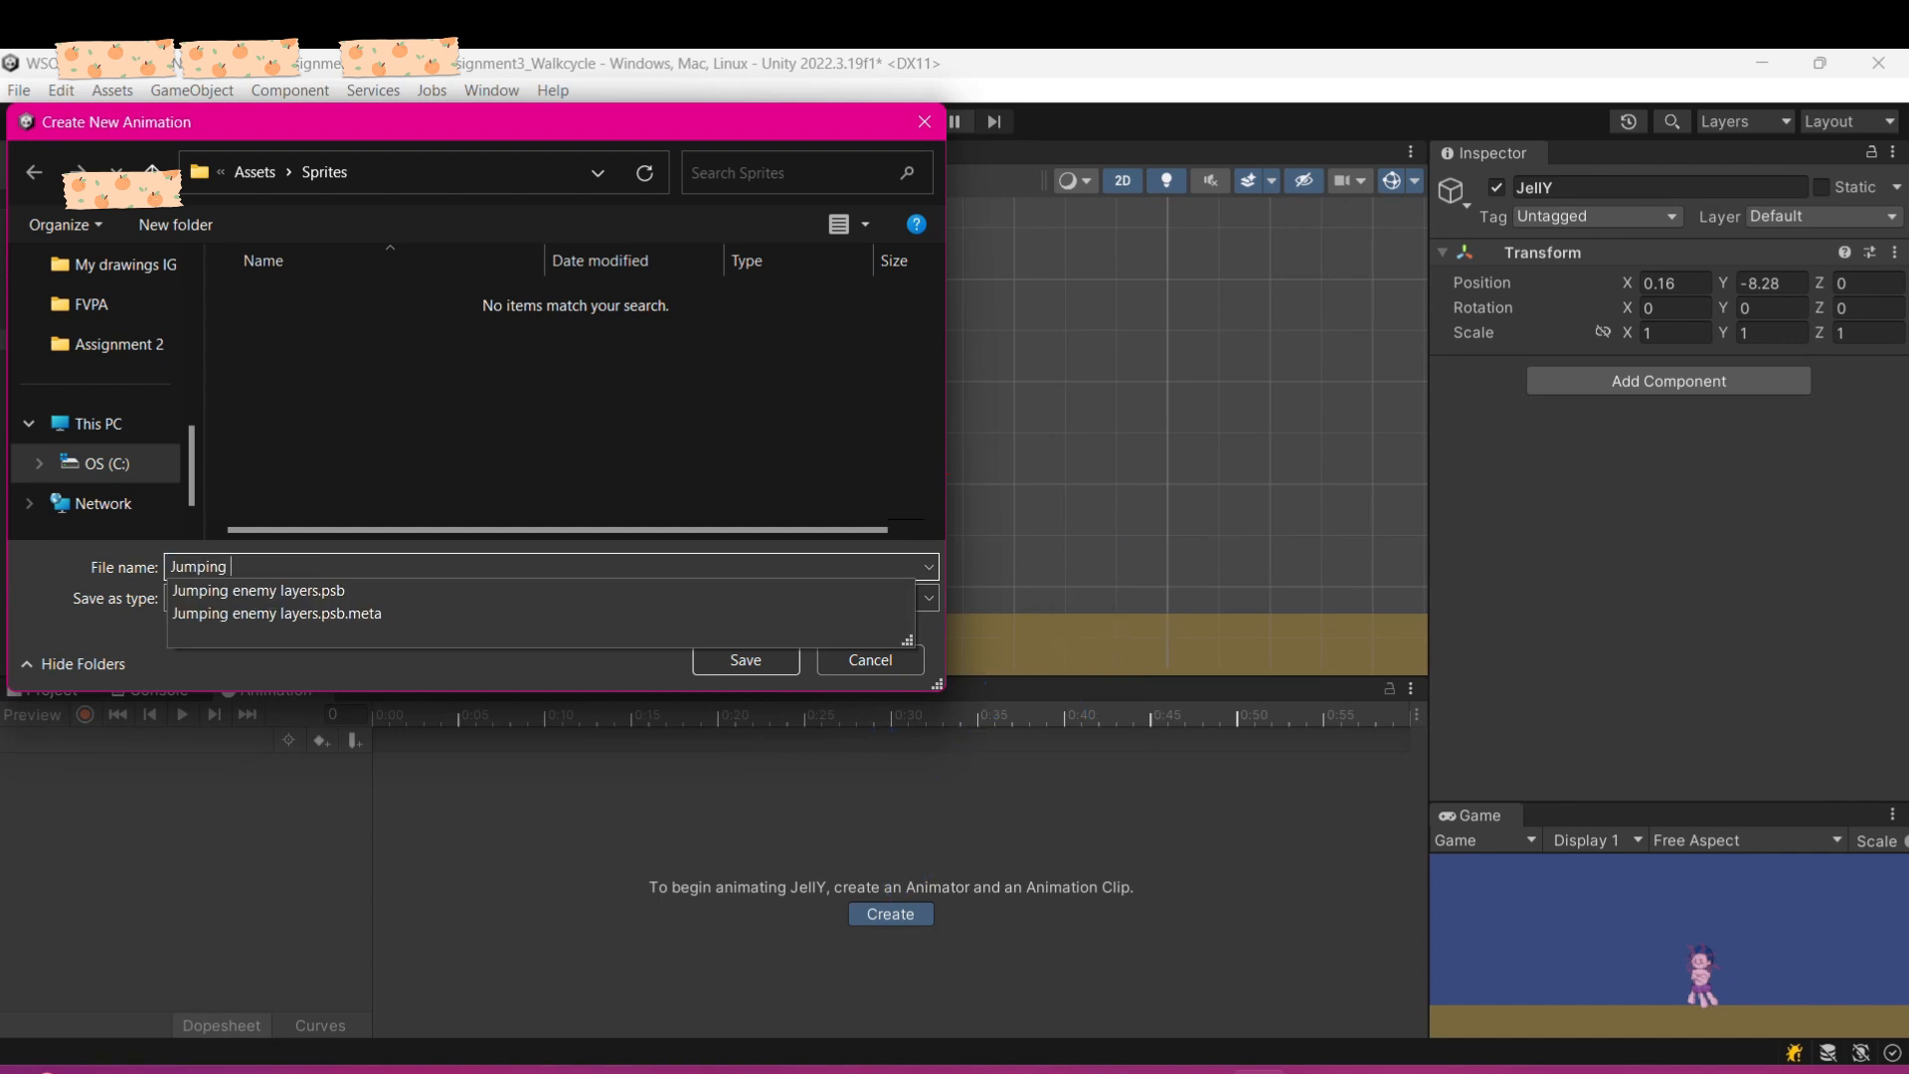
{"action": "type", "text": "- Idle"}
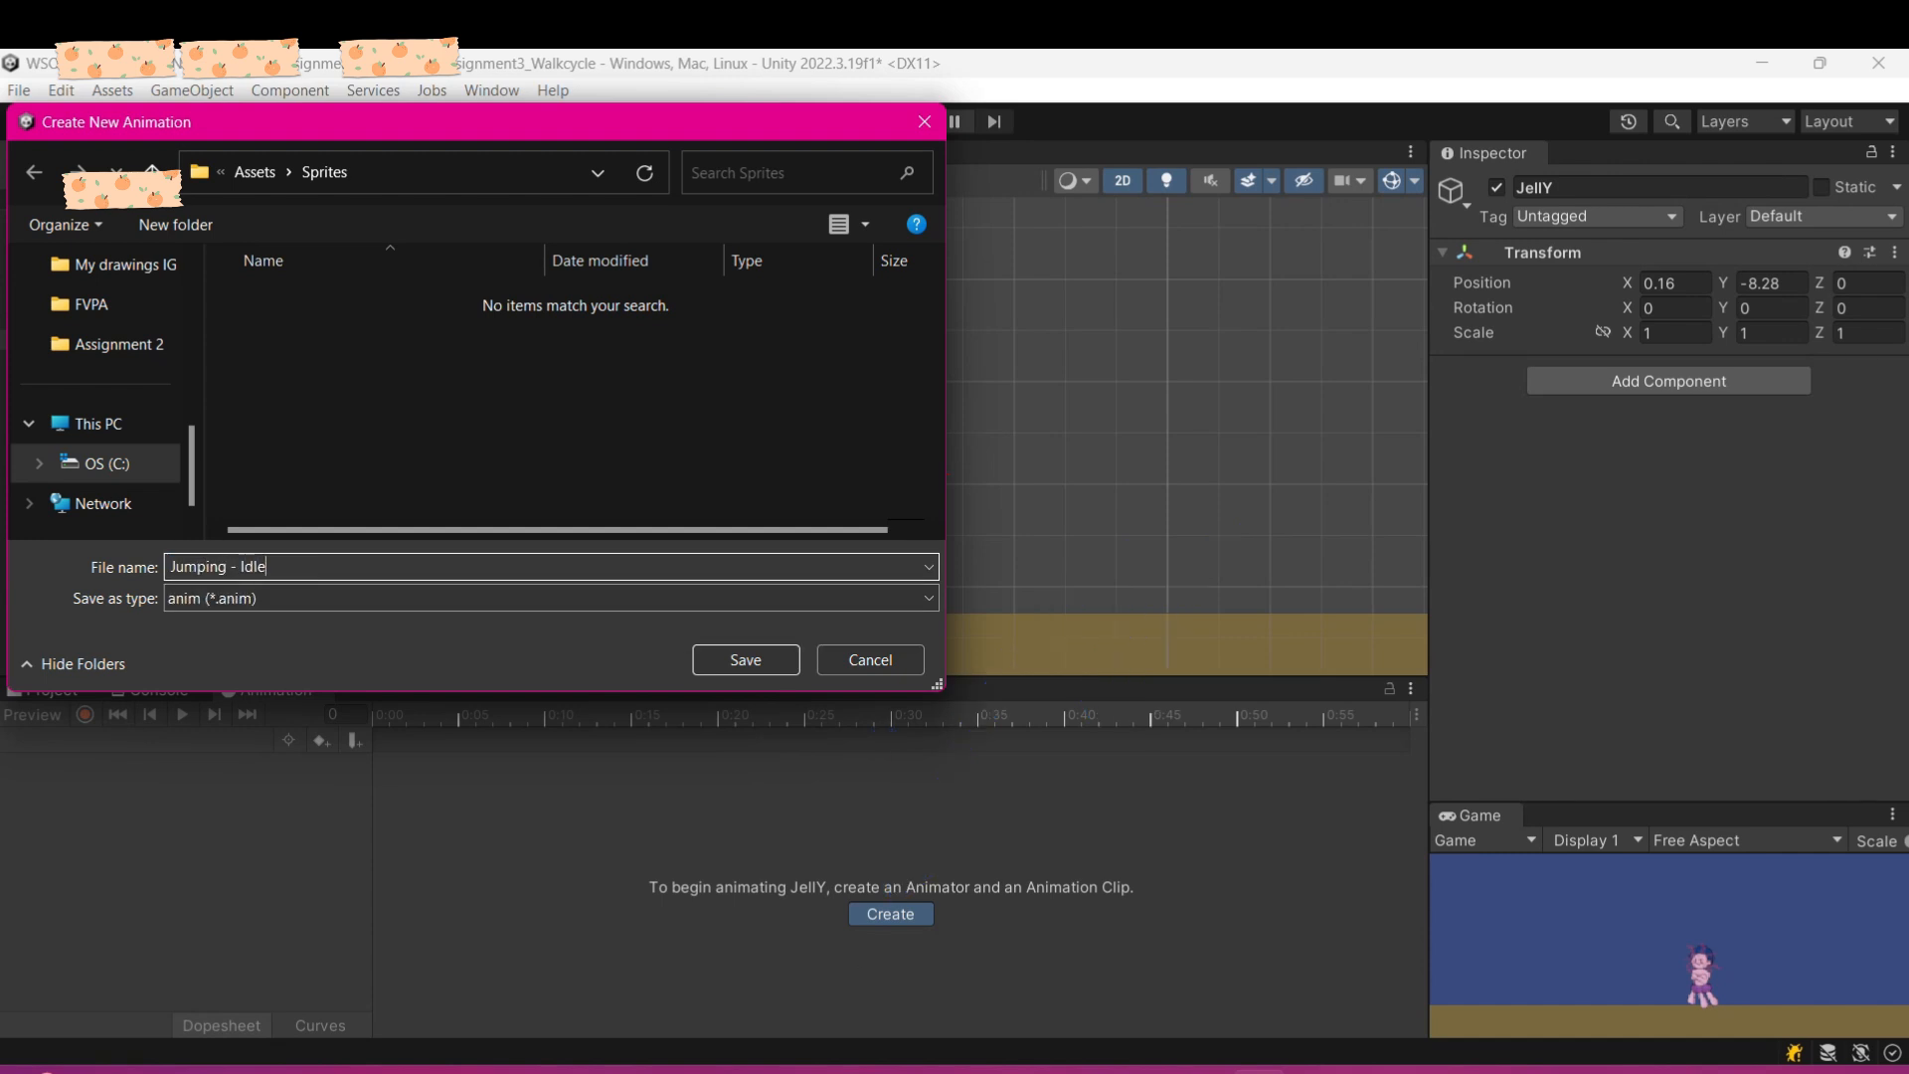
{"action": "key", "text": "Return"}
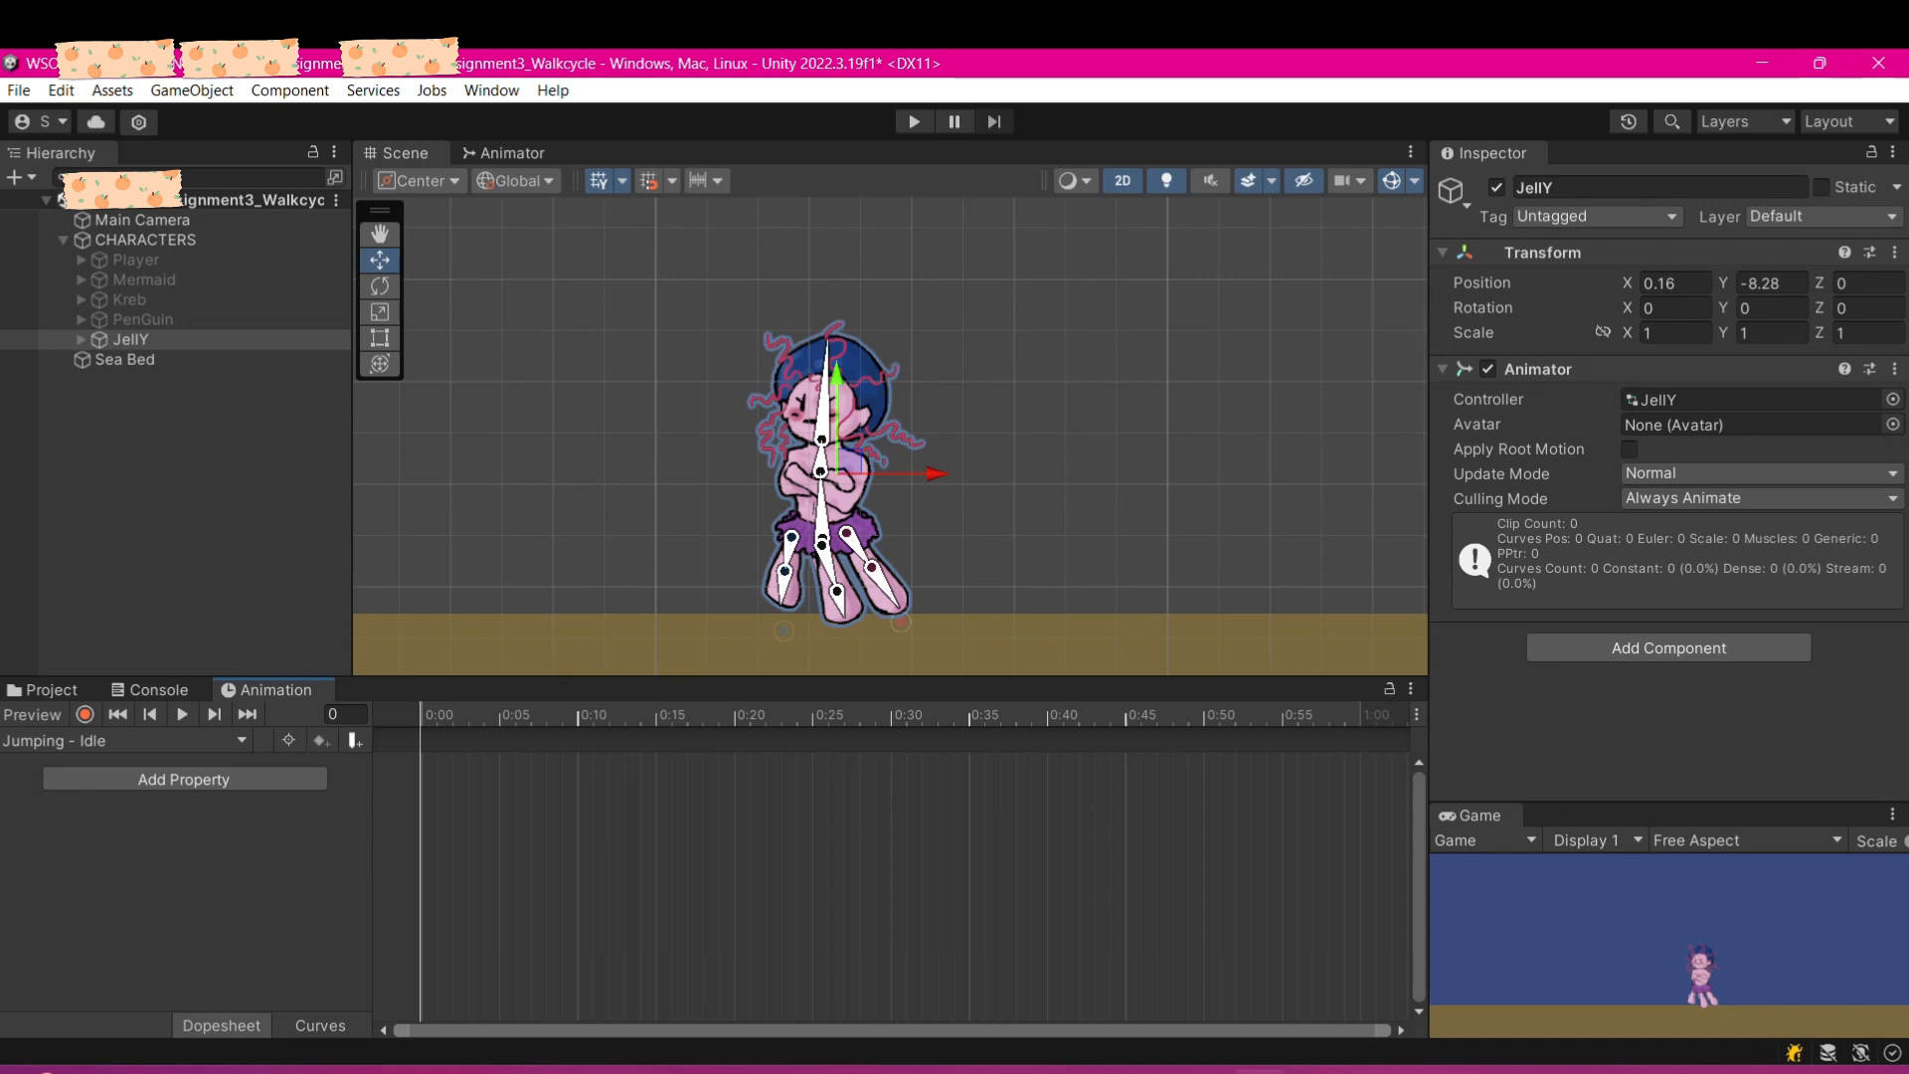
- Try a small bobbing movement on JellY, leaving the character at about X 0.37, Y -8.34
{"action": "left_click_drag", "start_coordinate": [845, 467], "coordinate": [857, 443]}
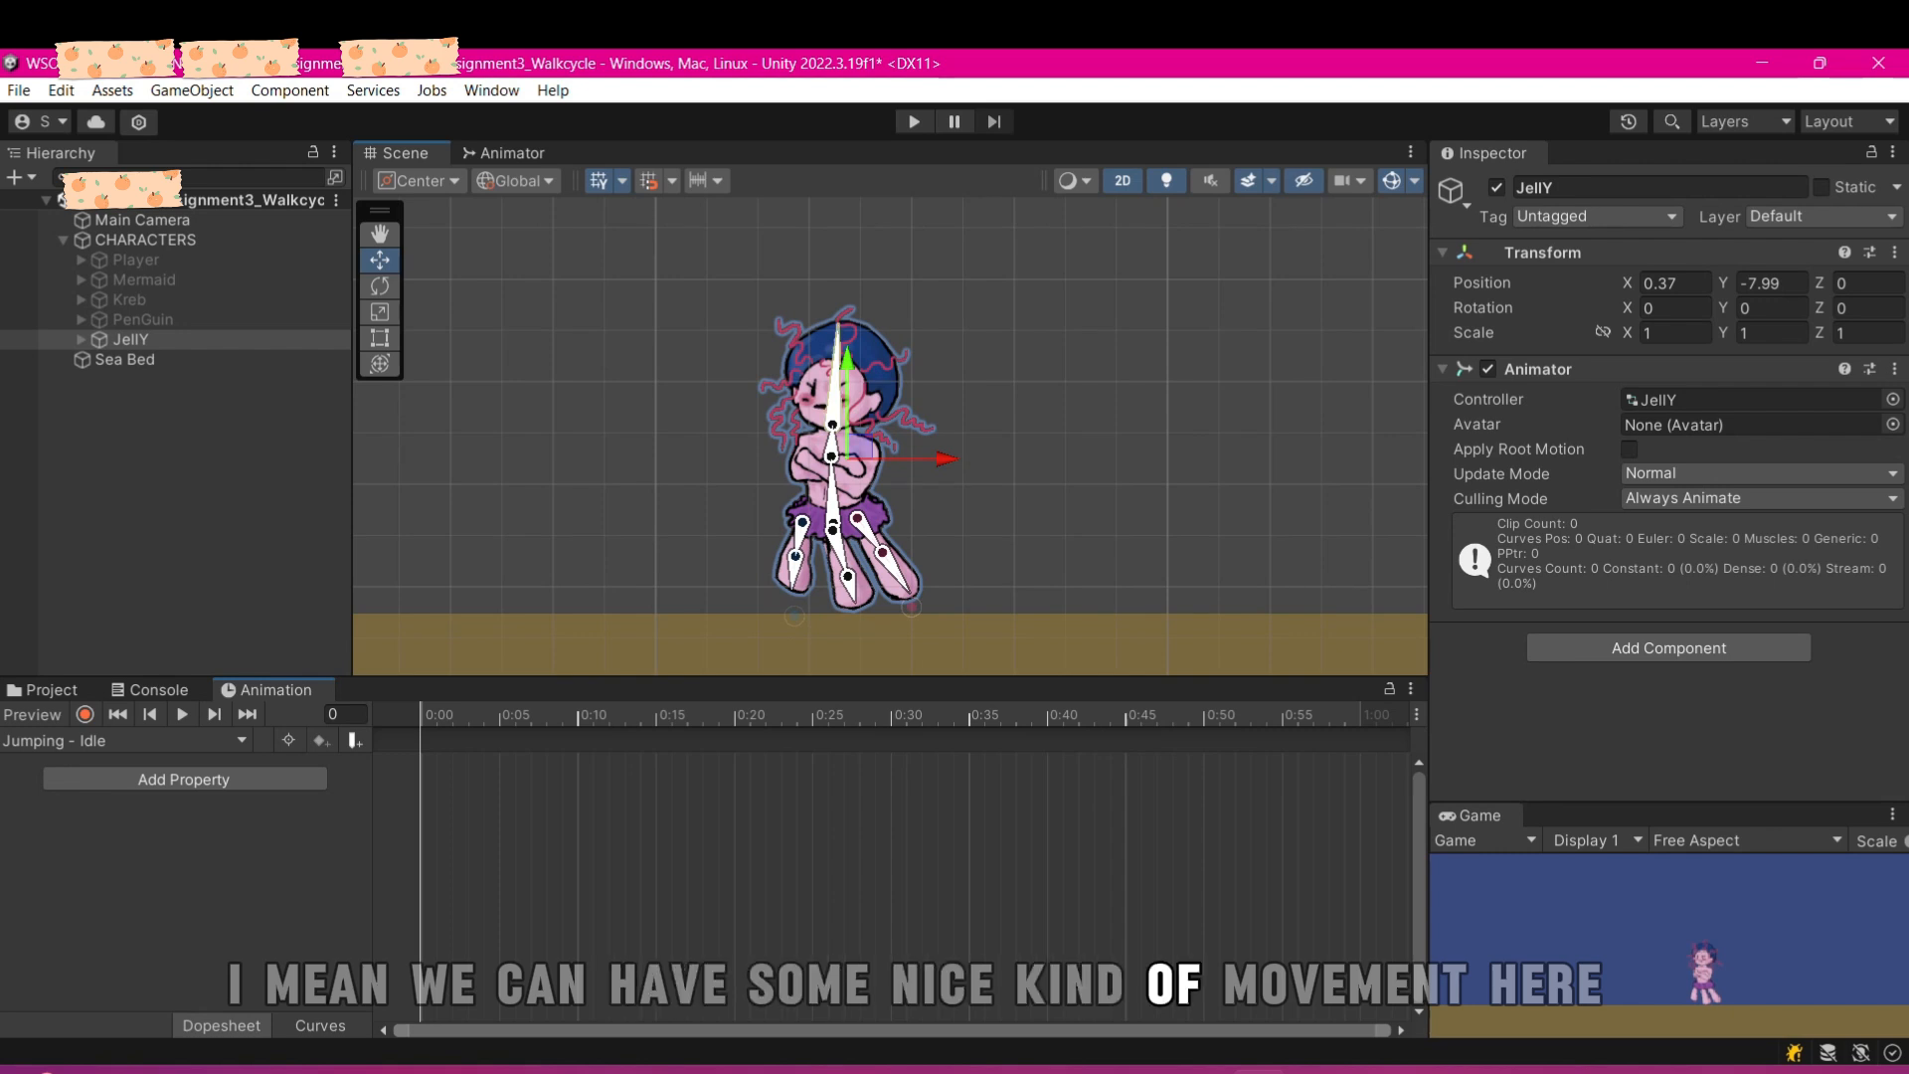
{"action": "mouse_move", "coordinate": [847, 366]}
{"action": "left_mouse_down"}
{"action": "mouse_move", "coordinate": [847, 329]}
{"action": "mouse_move", "coordinate": [847, 420]}
{"action": "mouse_move", "coordinate": [847, 370]}
{"action": "mouse_move", "coordinate": [847, 402]}
{"action": "mouse_move", "coordinate": [847, 386]}
{"action": "left_mouse_up"}
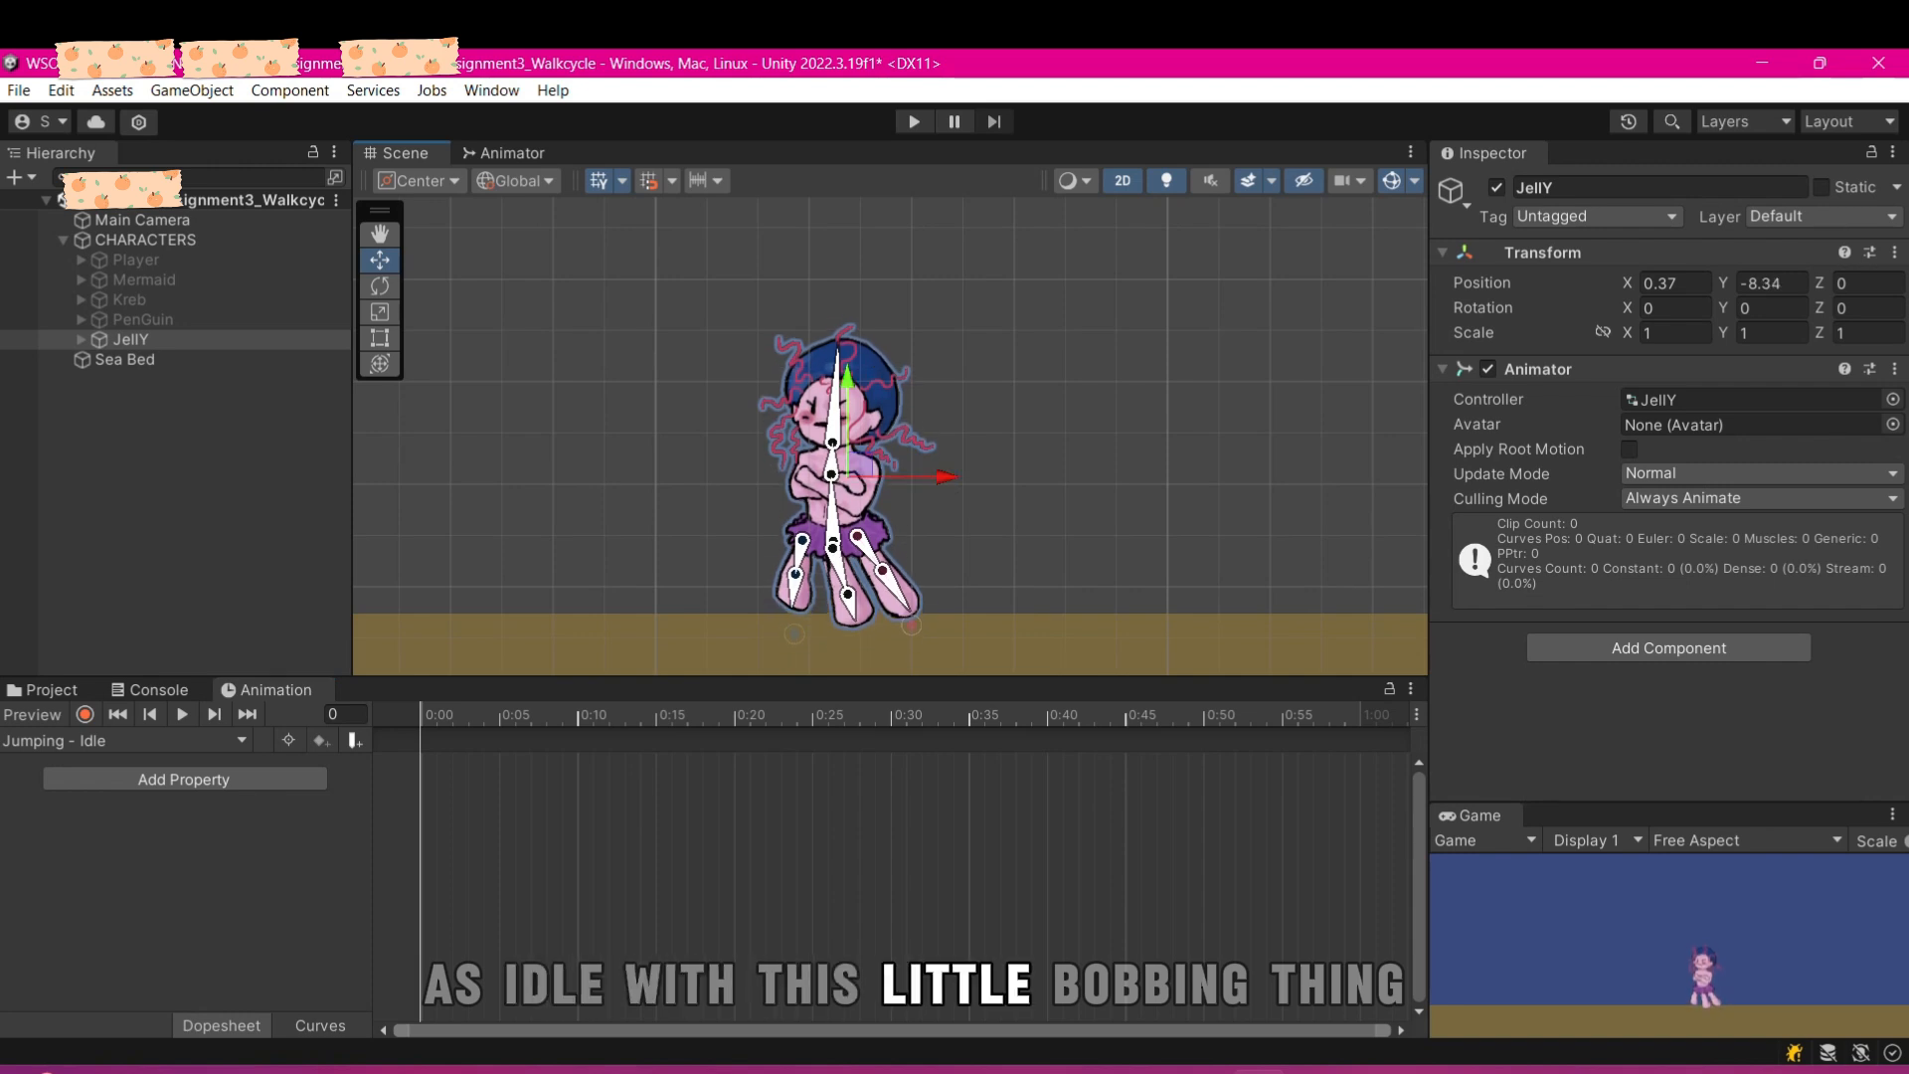
{"action": "scroll", "coordinate": [890, 437], "scroll_direction": "down", "scroll_amount": 2}
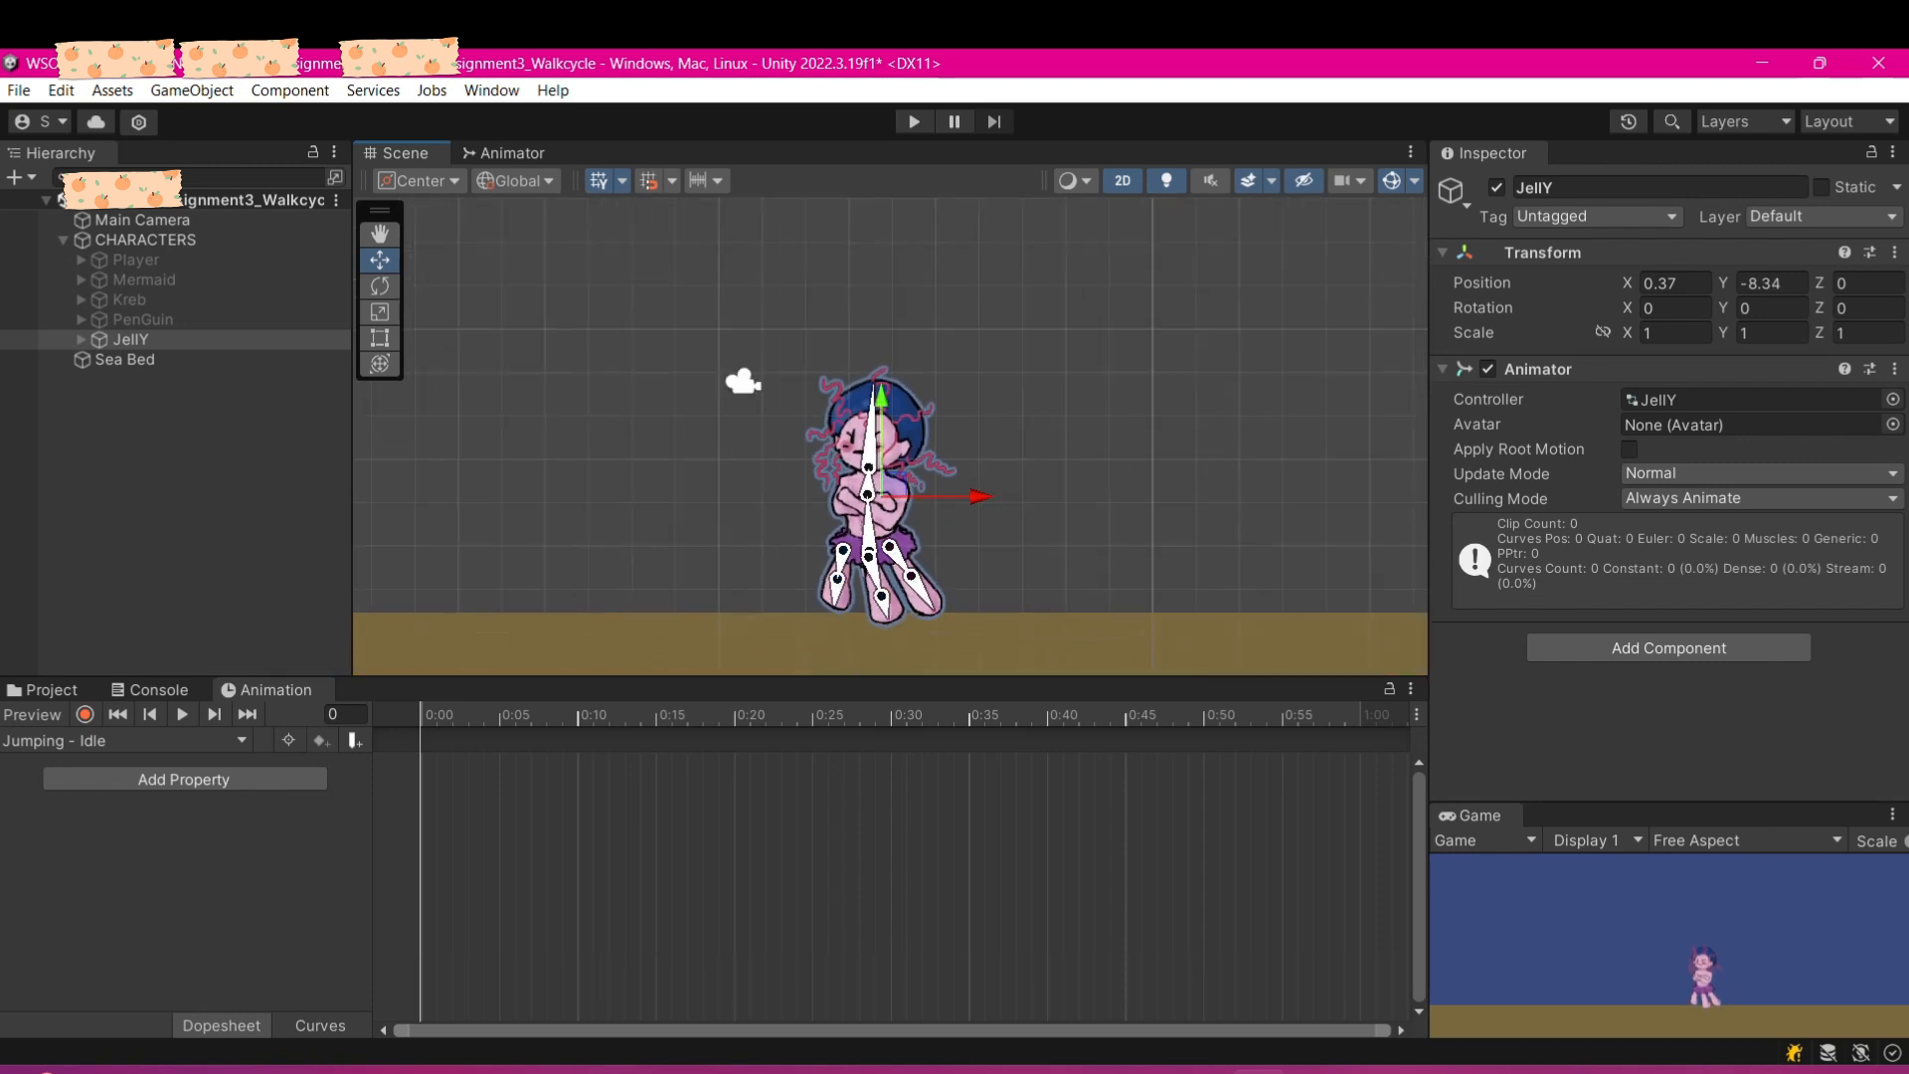
{"action": "scroll", "coordinate": [890, 438], "scroll_direction": "up", "scroll_amount": 3}
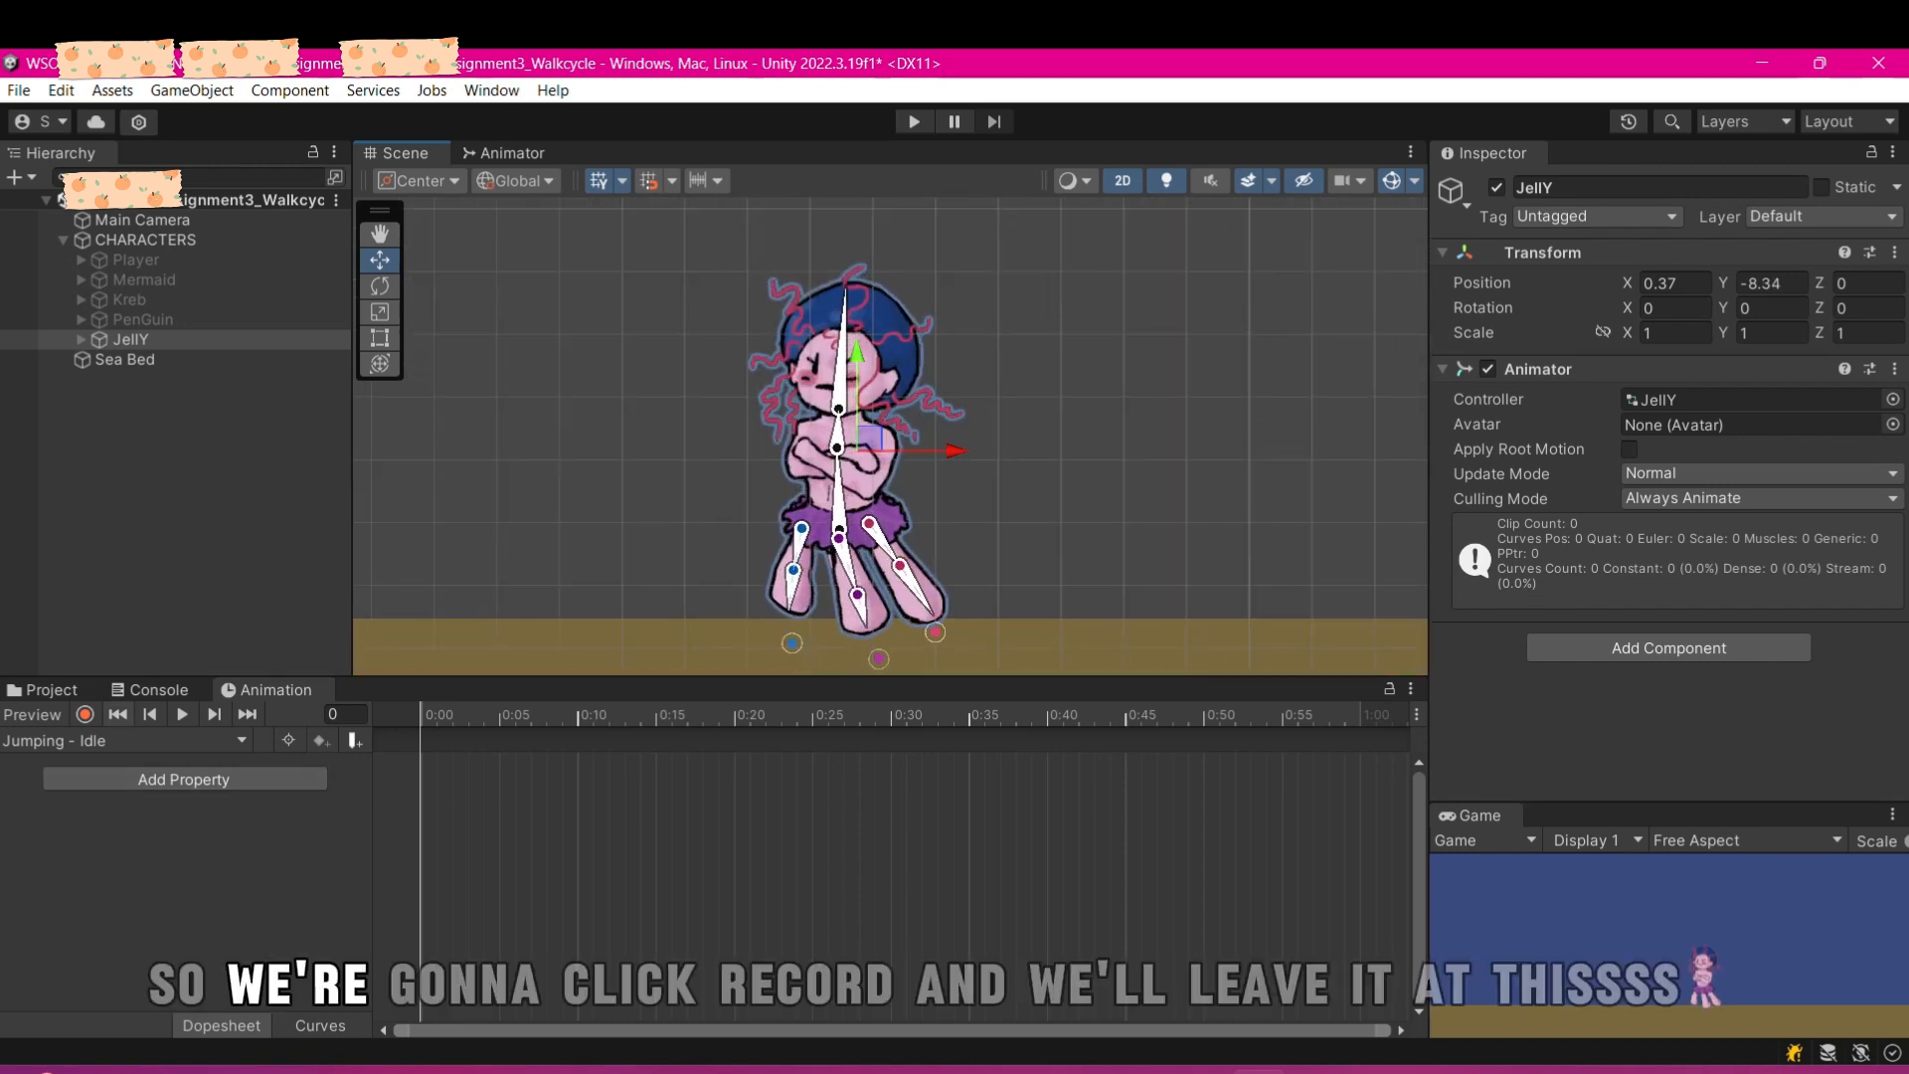
- Start recording the clip and key JellY's position at frame 0 by moving the character to about Y -8.4
{"action": "left_click", "coordinate": [85, 714]}
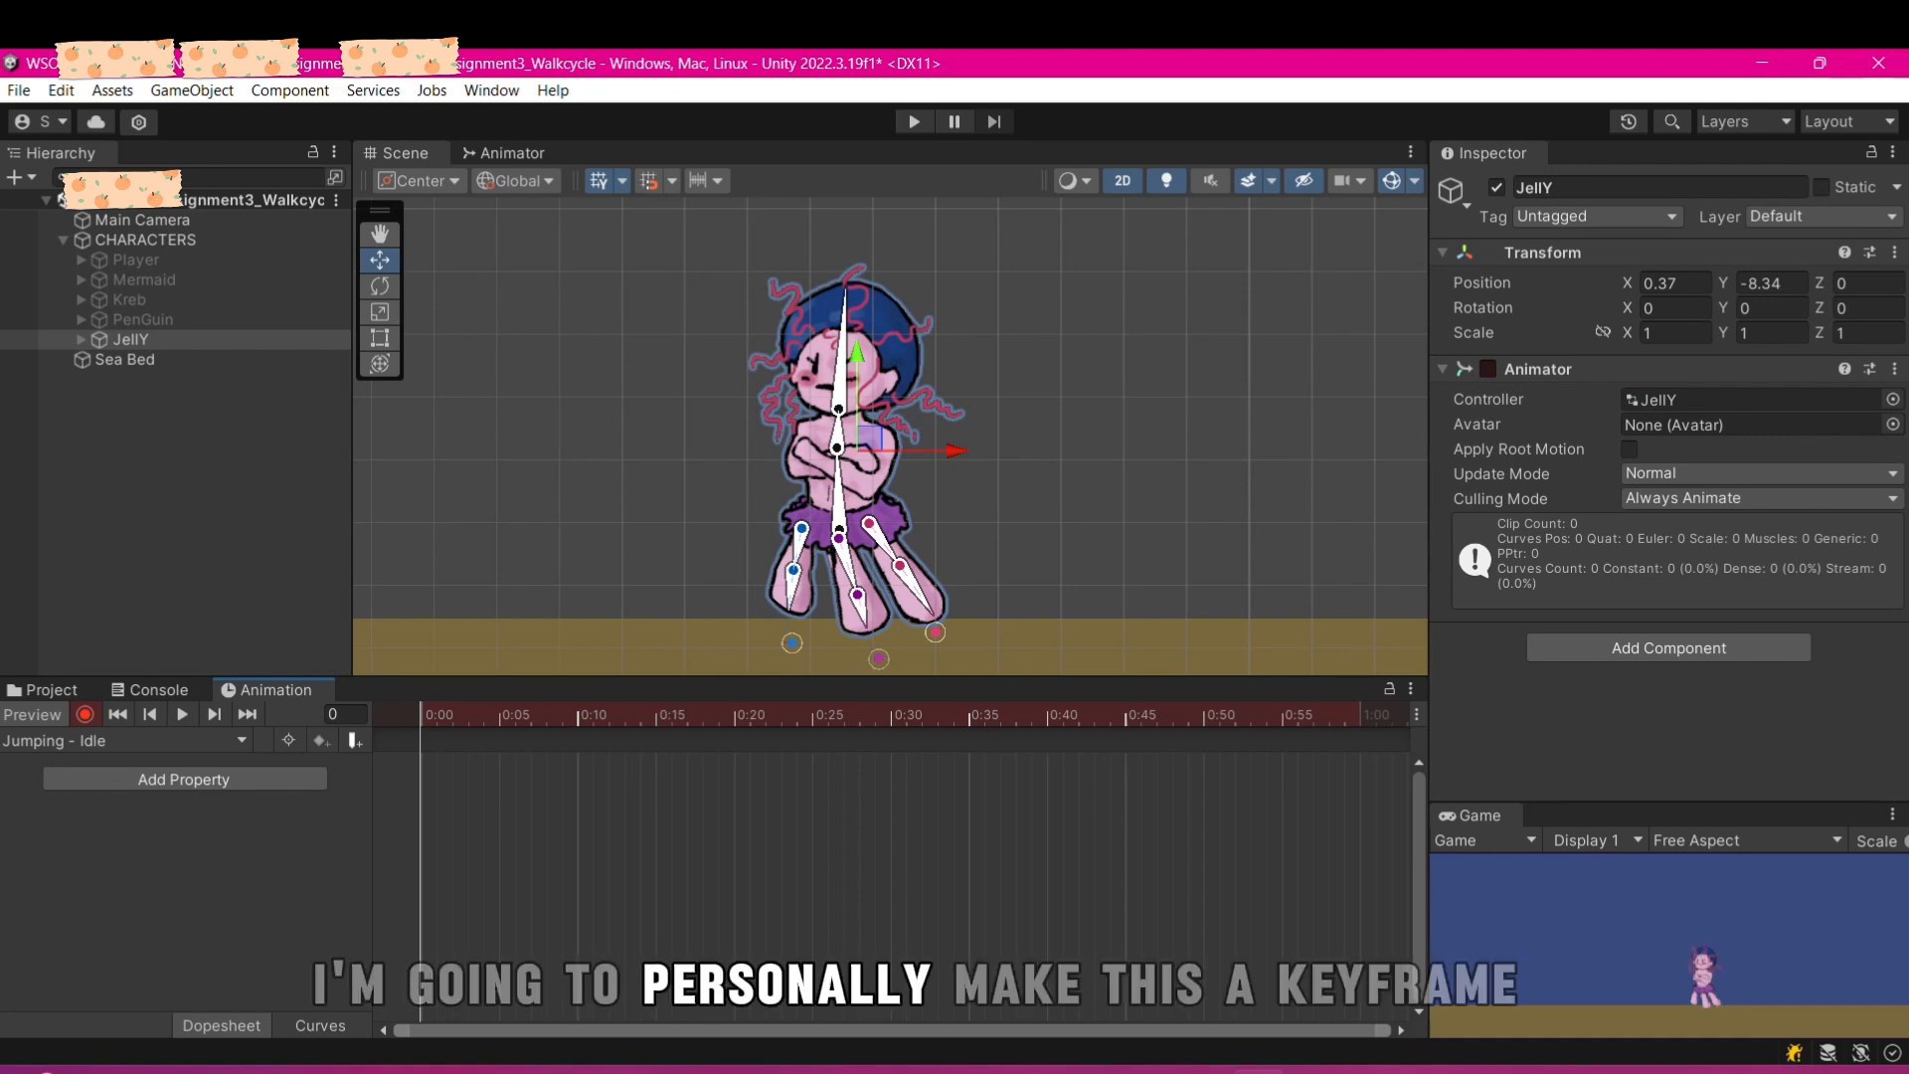
{"action": "left_click", "coordinate": [289, 740]}
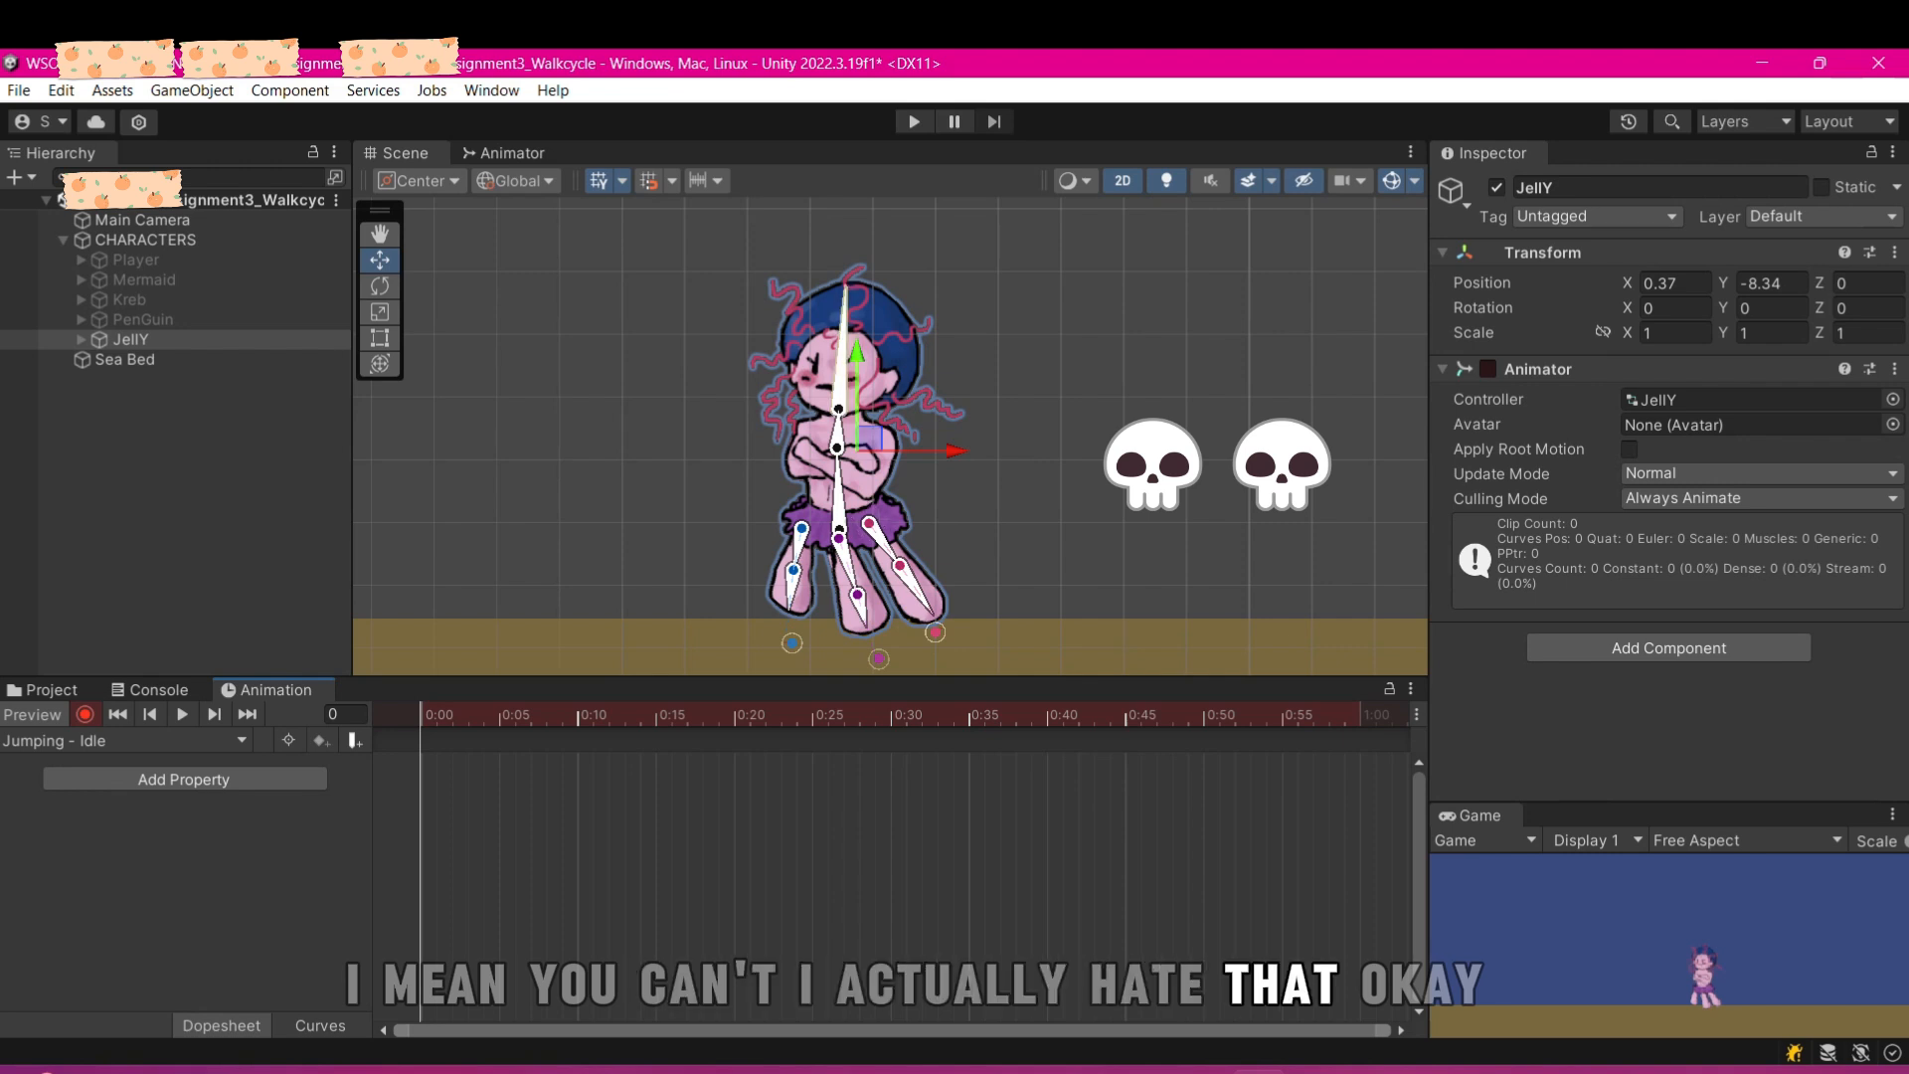
{"action": "left_click_drag", "start_coordinate": [856, 350], "coordinate": [856, 354]}
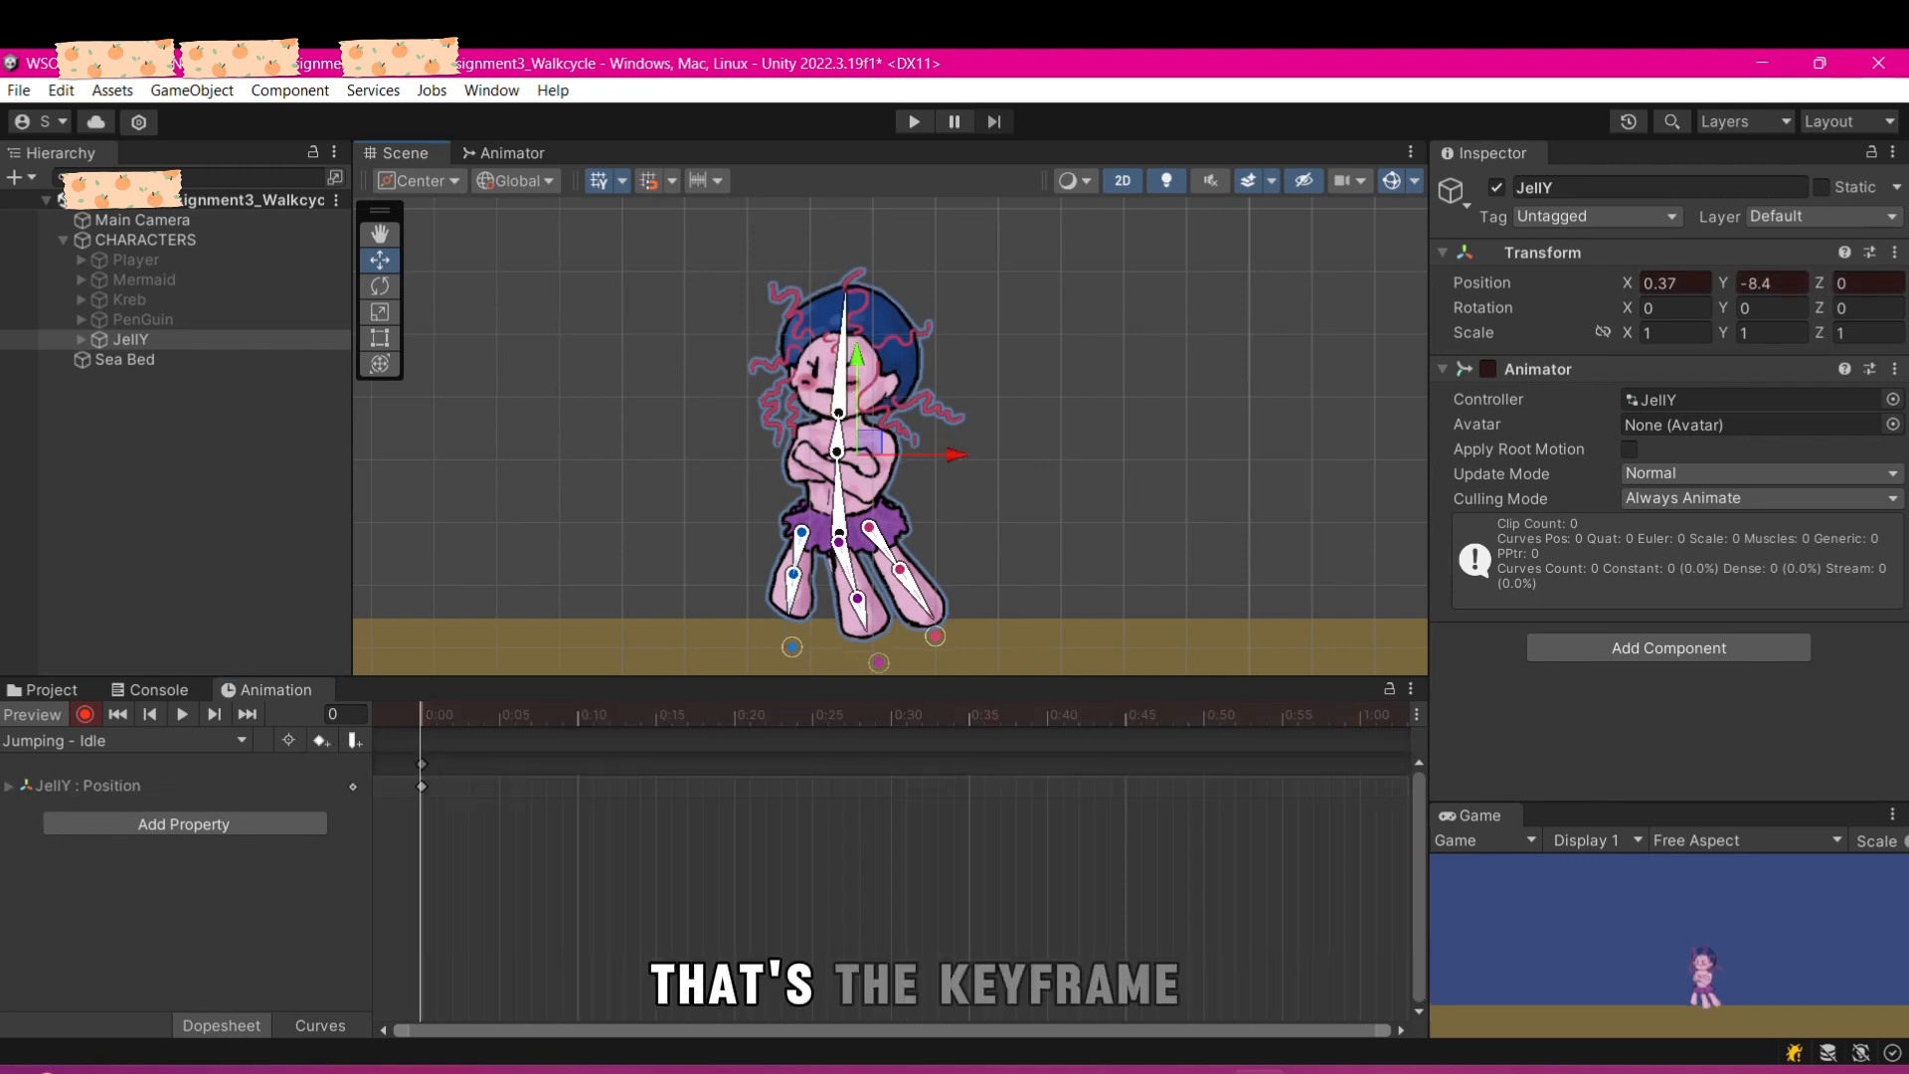
- Key JellY raised to about Y -8.13 at frame 5 and lowered again at frame 10, and play the clip
{"action": "left_click_drag", "start_coordinate": [421, 714], "coordinate": [436, 714]}
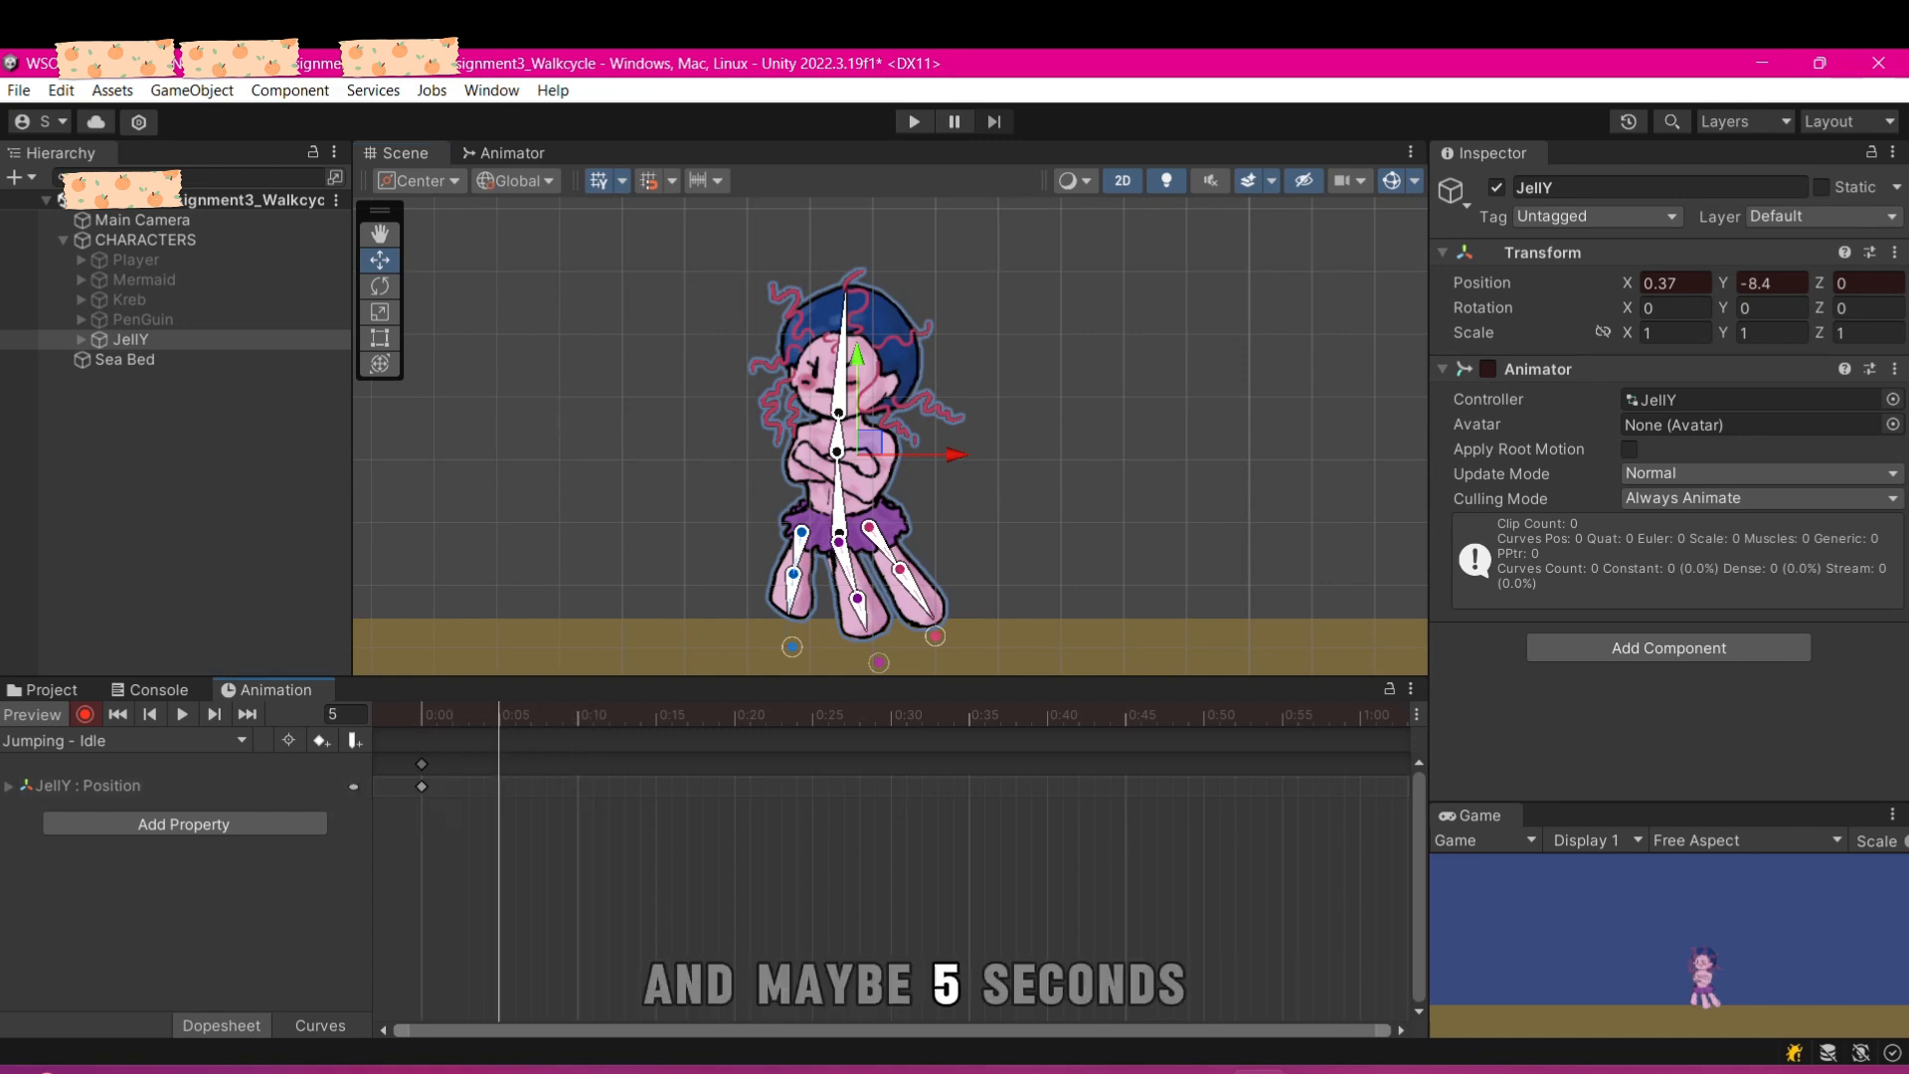
{"action": "mouse_move", "coordinate": [857, 360]}
{"action": "left_mouse_down"}
{"action": "mouse_move", "coordinate": [857, 328]}
{"action": "mouse_move", "coordinate": [858, 344]}
{"action": "left_mouse_up"}
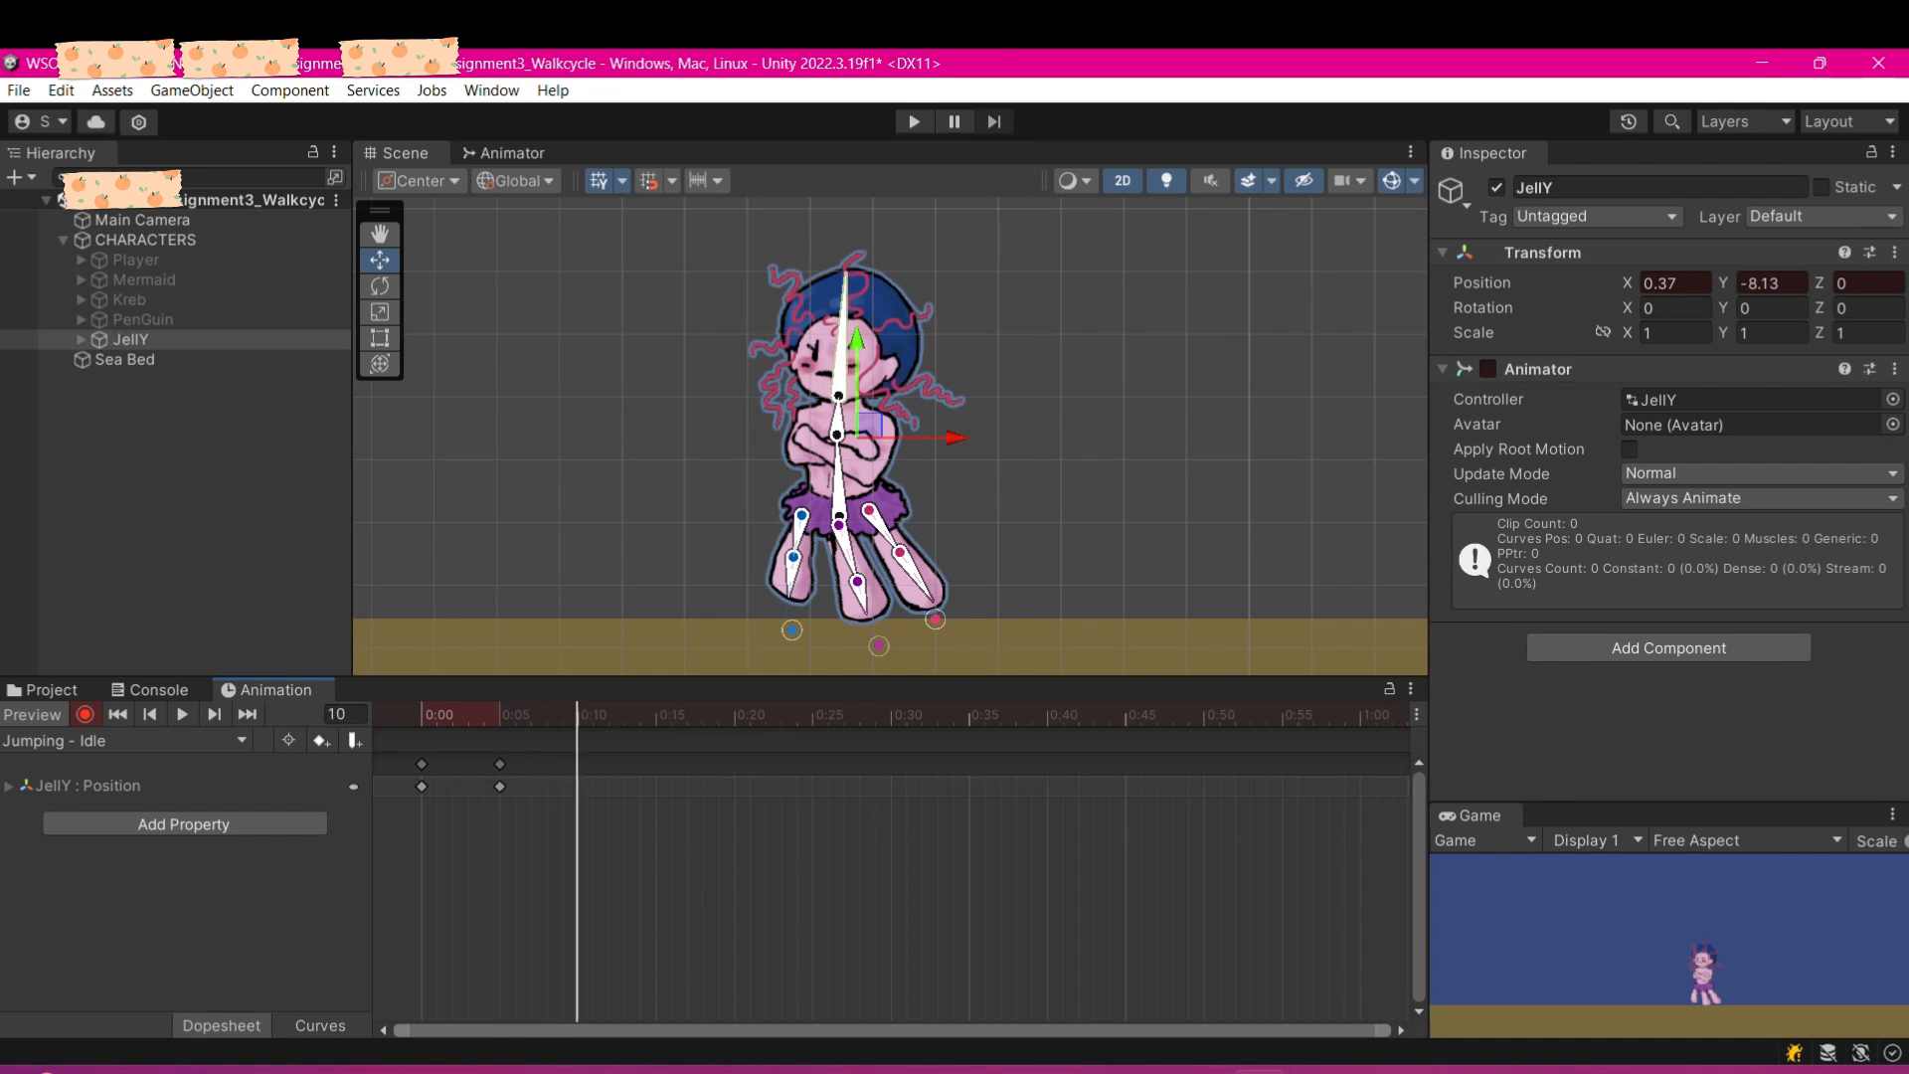
{"action": "left_click_drag", "start_coordinate": [857, 358], "coordinate": [857, 391]}
{"action": "left_click", "coordinate": [182, 714]}
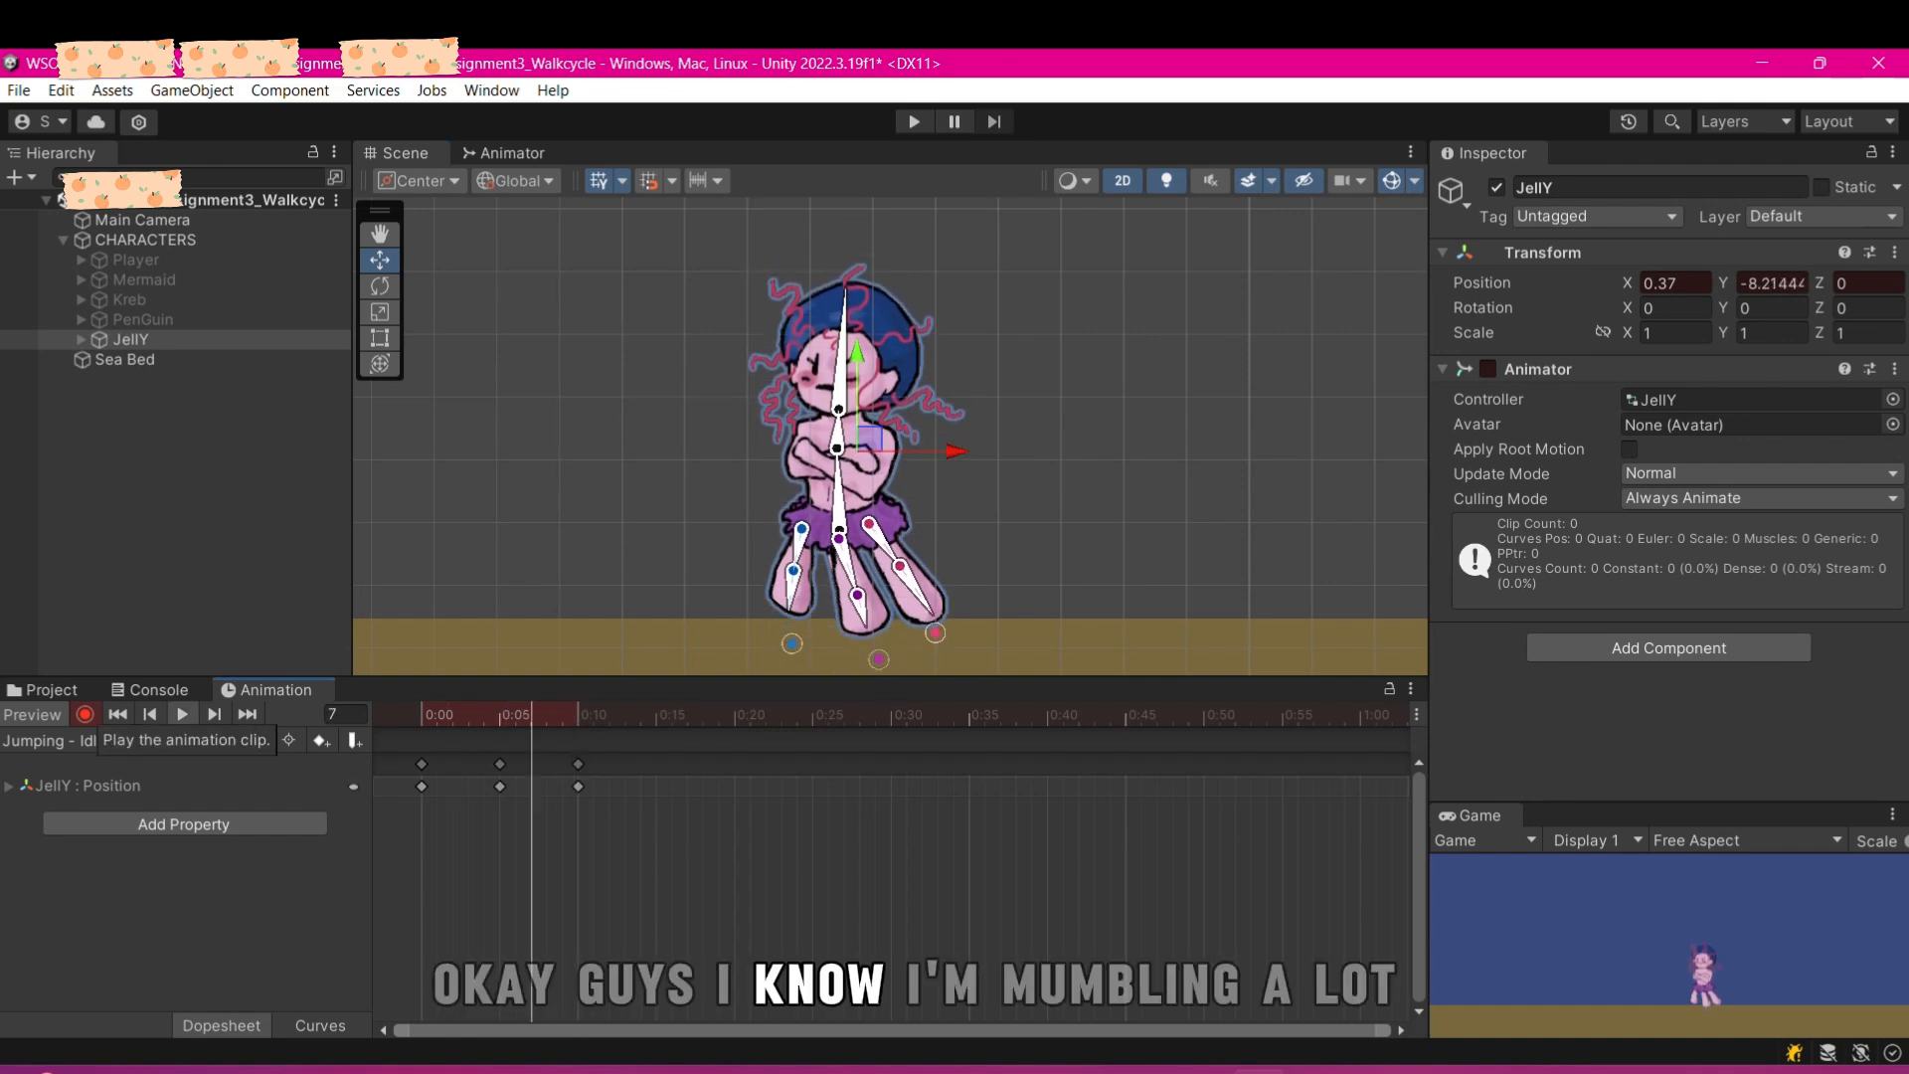
- Slow the bobbing by shifting the second position keyframe to frame 20 and the third to frame 40, and replay the clip
{"action": "left_click", "coordinate": [182, 714]}
{"action": "left_click_drag", "start_coordinate": [599, 808], "coordinate": [735, 786]}
{"action": "left_click_drag", "start_coordinate": [841, 808], "coordinate": [802, 753]}
{"action": "left_click_drag", "start_coordinate": [812, 785], "coordinate": [1047, 786]}
{"action": "left_click", "coordinate": [182, 714]}
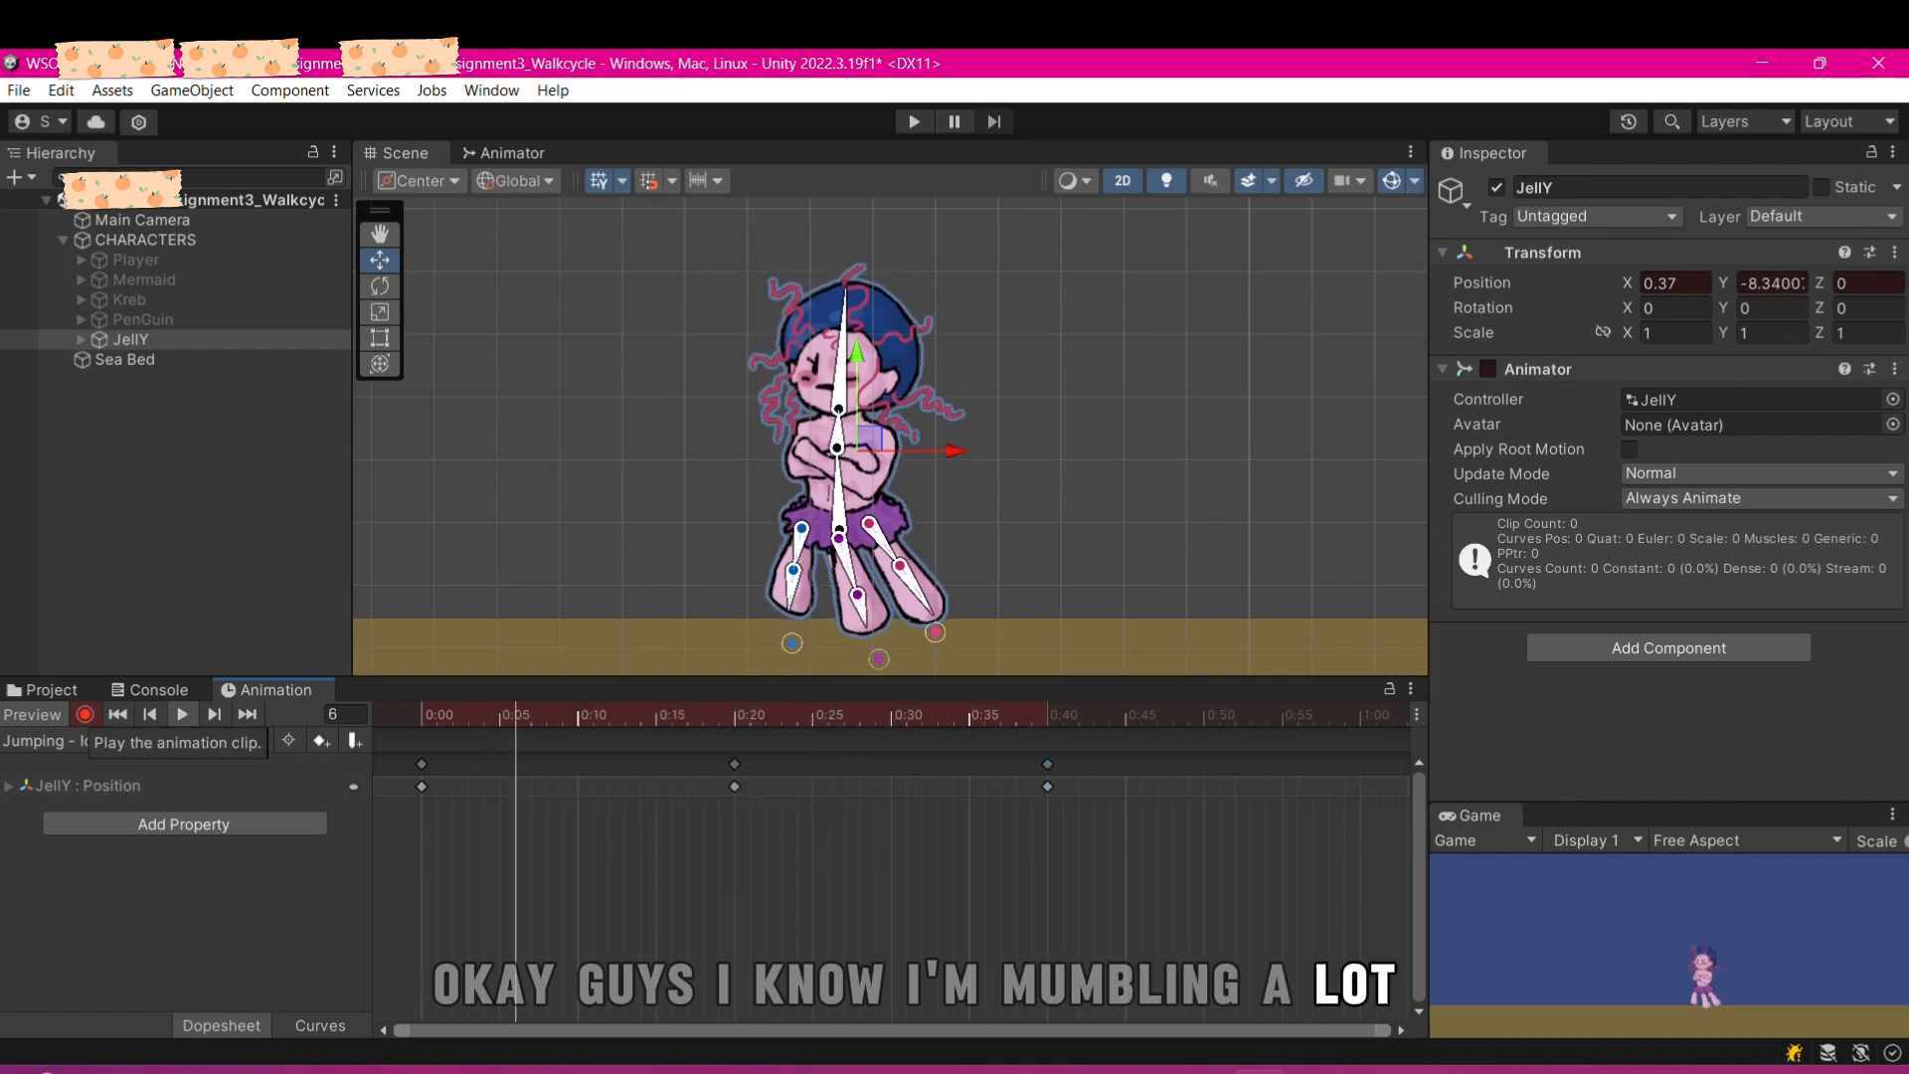
- Slow the bobbing further by shifting the second position keyframe to frame 30 and the third to frame 60, and replay the clip
{"action": "left_click", "coordinate": [182, 714]}
{"action": "left_click_drag", "start_coordinate": [735, 785], "coordinate": [891, 785]}
{"action": "left_click_drag", "start_coordinate": [1078, 841], "coordinate": [1040, 753]}
{"action": "left_click_drag", "start_coordinate": [1047, 785], "coordinate": [1360, 786]}
{"action": "left_click", "coordinate": [182, 714]}
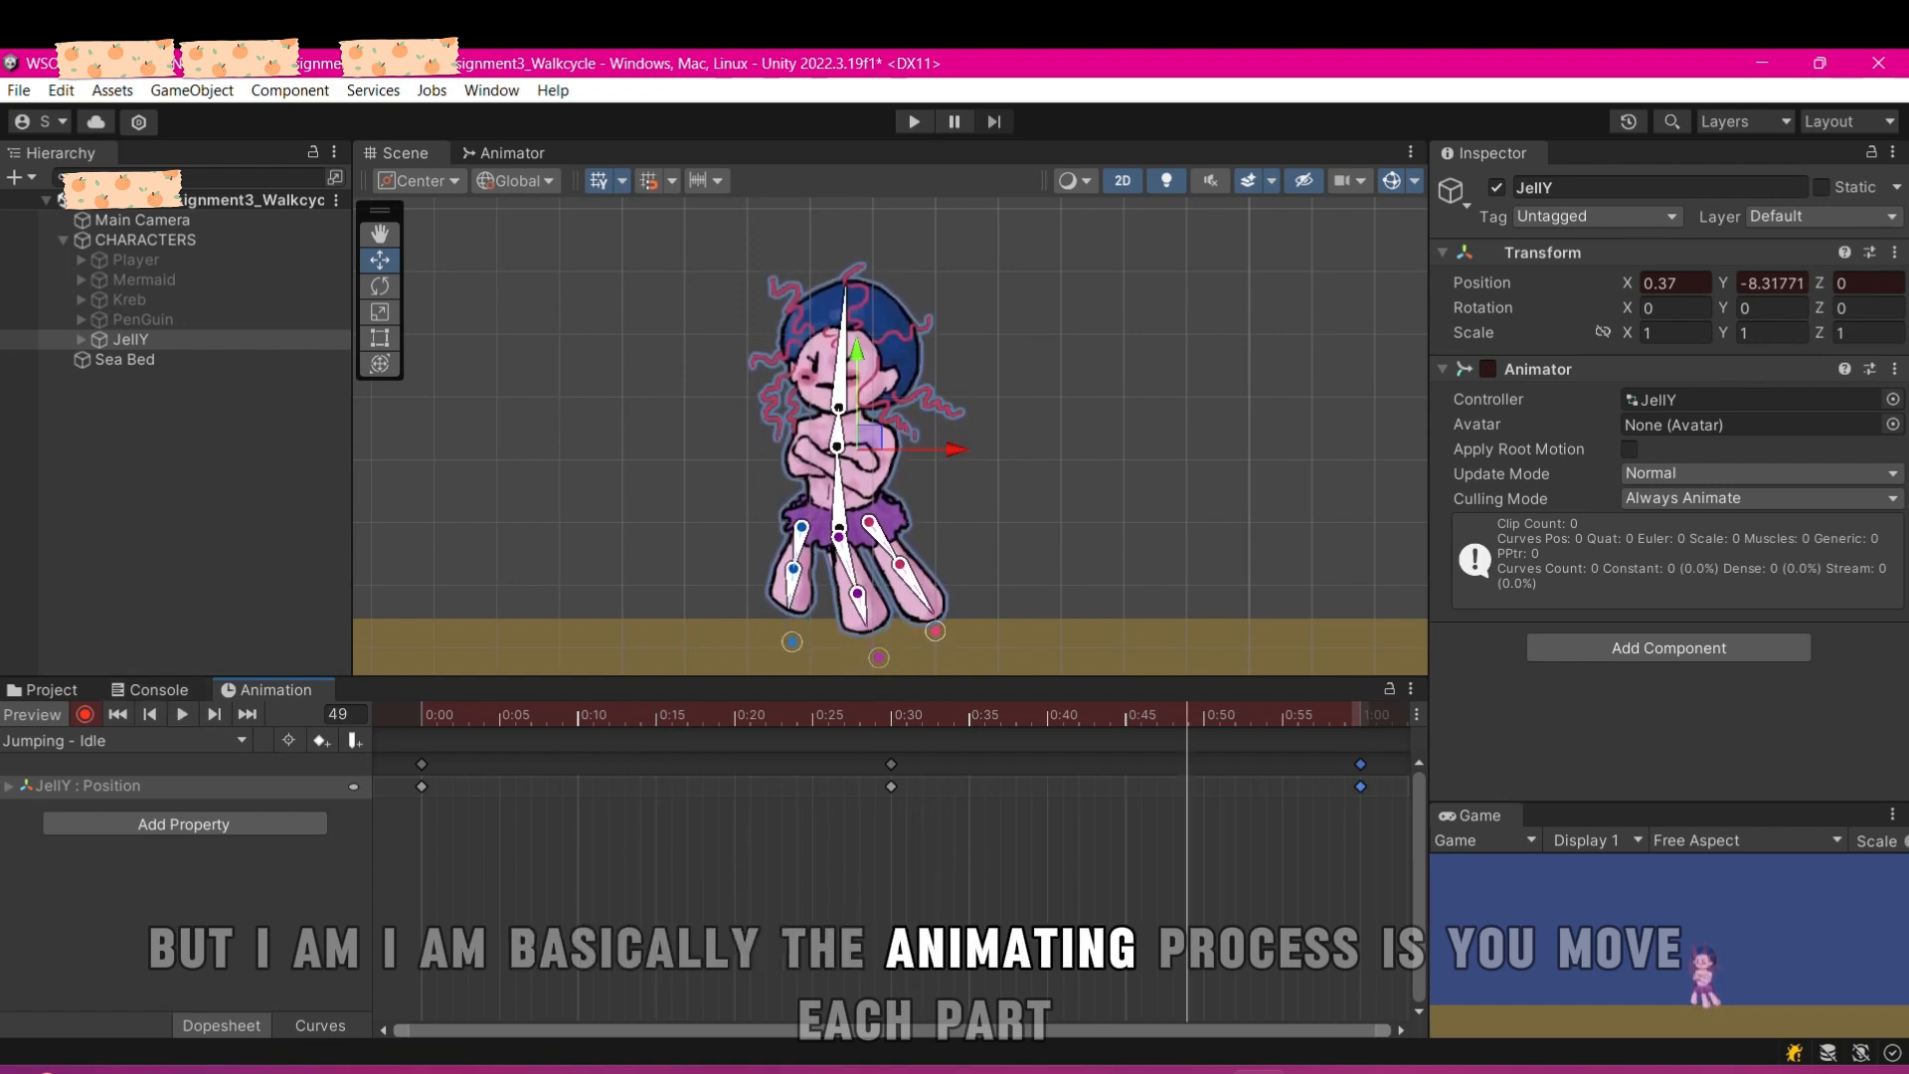
{"action": "left_click", "coordinate": [182, 714]}
- Key the left, middle and right leg solver targets in a slightly bent pose at frame 30 and play the clip
{"action": "left_click", "coordinate": [421, 715]}
{"action": "scroll", "coordinate": [885, 636], "scroll_direction": "up", "scroll_amount": 7}
{"action": "left_click", "coordinate": [891, 714]}
{"action": "left_click_drag", "start_coordinate": [744, 589], "coordinate": [754, 587]}
{"action": "left_click_drag", "start_coordinate": [863, 607], "coordinate": [972, 571]}
{"action": "left_click", "coordinate": [182, 714]}
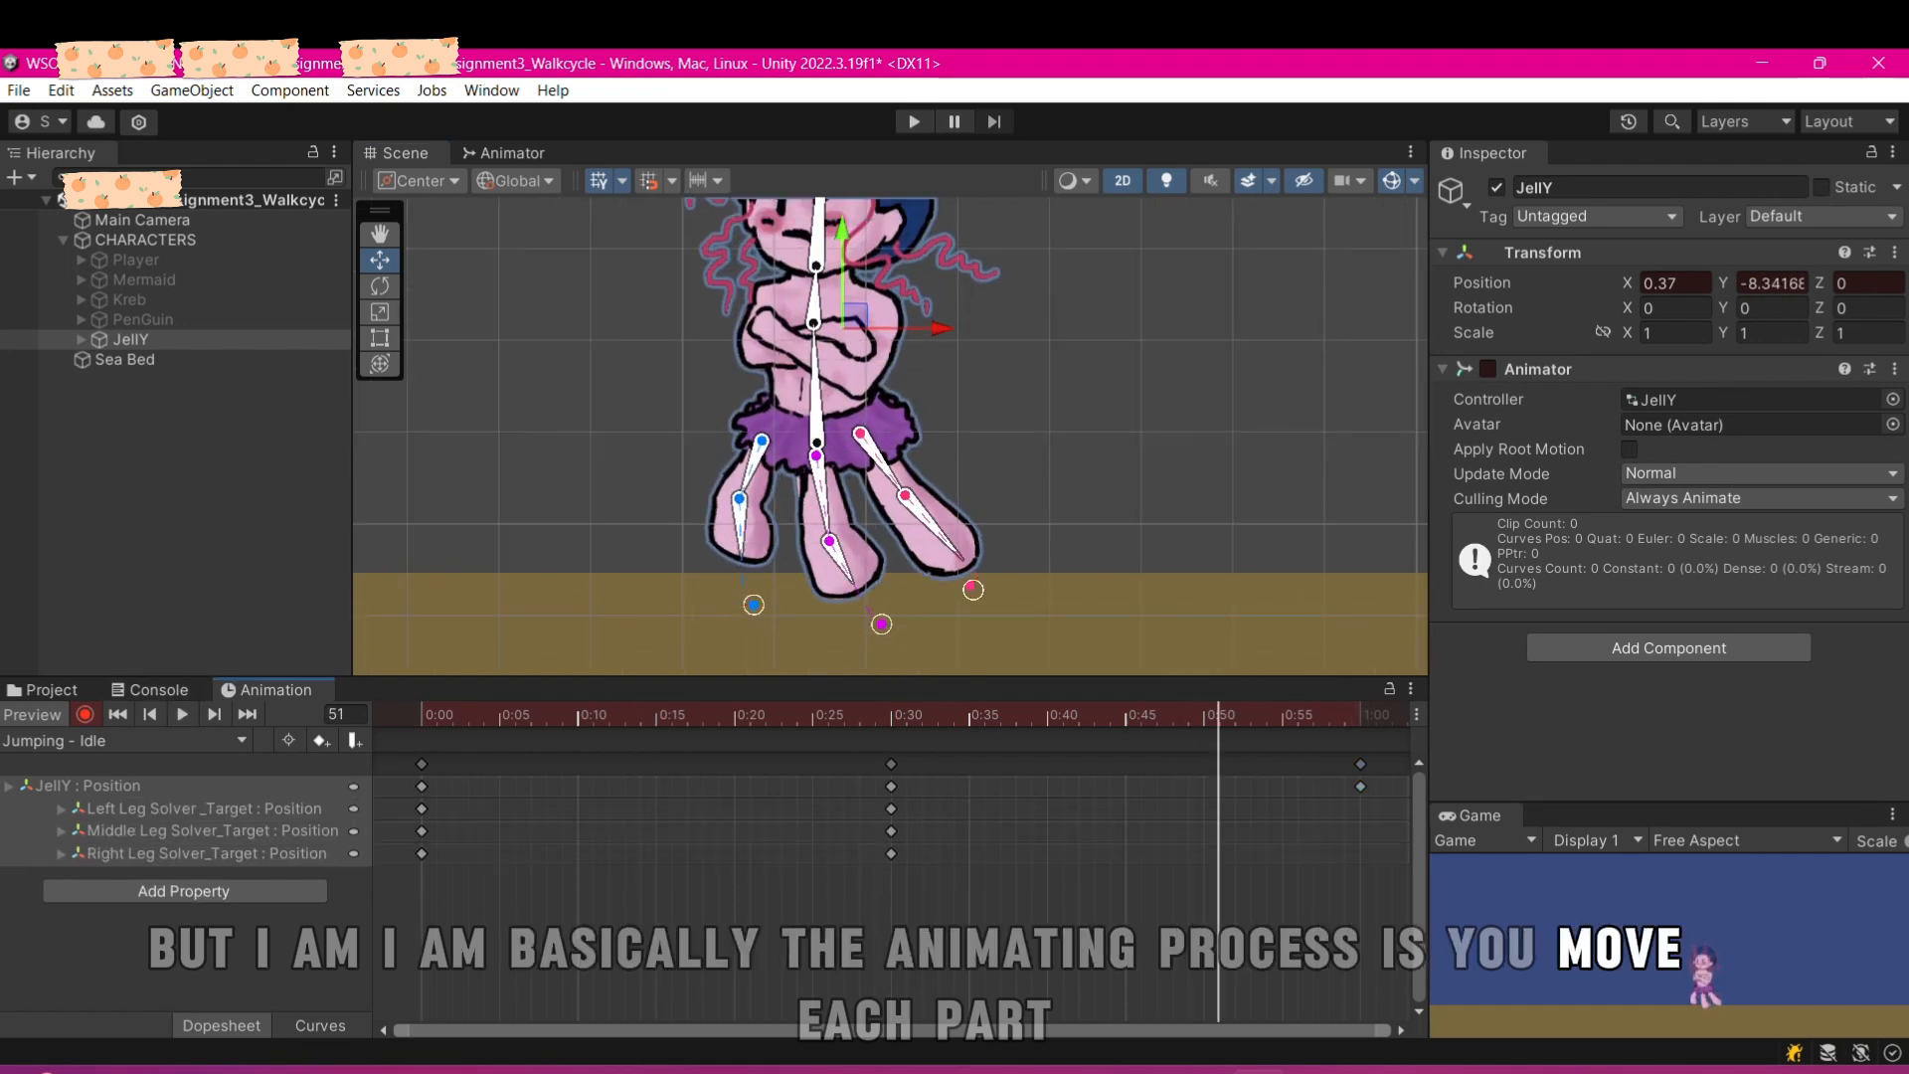
- Copy the three leg target keyframes from frame 0 to frame 60 and play the idle clip
{"action": "left_click", "coordinate": [421, 714]}
{"action": "left_click_drag", "start_coordinate": [406, 799], "coordinate": [438, 865]}
{"action": "key", "text": "ctrl+c"}
{"action": "left_click", "coordinate": [1360, 714]}
{"action": "key", "text": "ctrl+v"}
{"action": "left_click", "coordinate": [422, 714]}
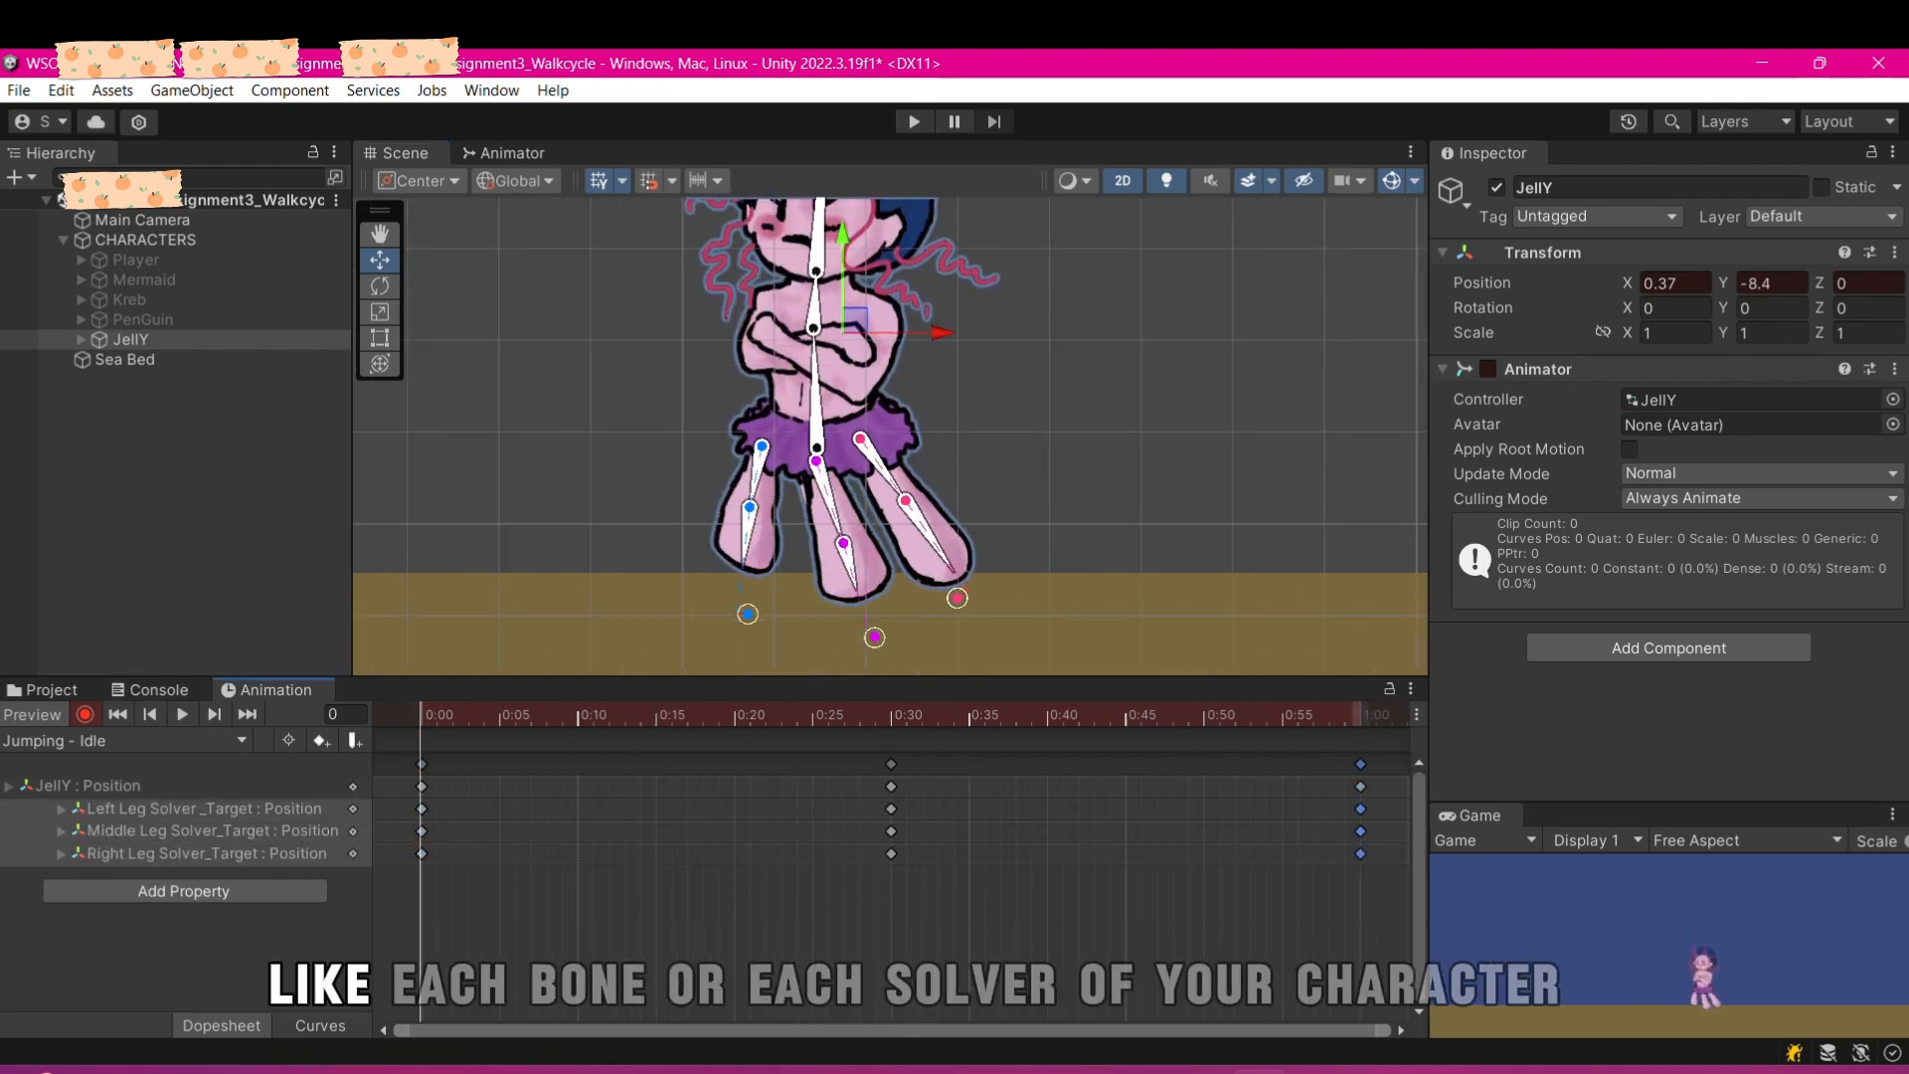
{"action": "left_click", "coordinate": [182, 714]}
{"action": "scroll", "coordinate": [831, 472], "scroll_direction": "down", "scroll_amount": 7}
{"action": "left_click", "coordinate": [182, 714]}
- Create a new clip named Jumping - Walk cycle and key JellY's position at about Y -8.66 at frame 0
{"action": "left_click", "coordinate": [124, 741]}
{"action": "left_click", "coordinate": [70, 792]}
{"action": "type", "text": "Jumping - "}
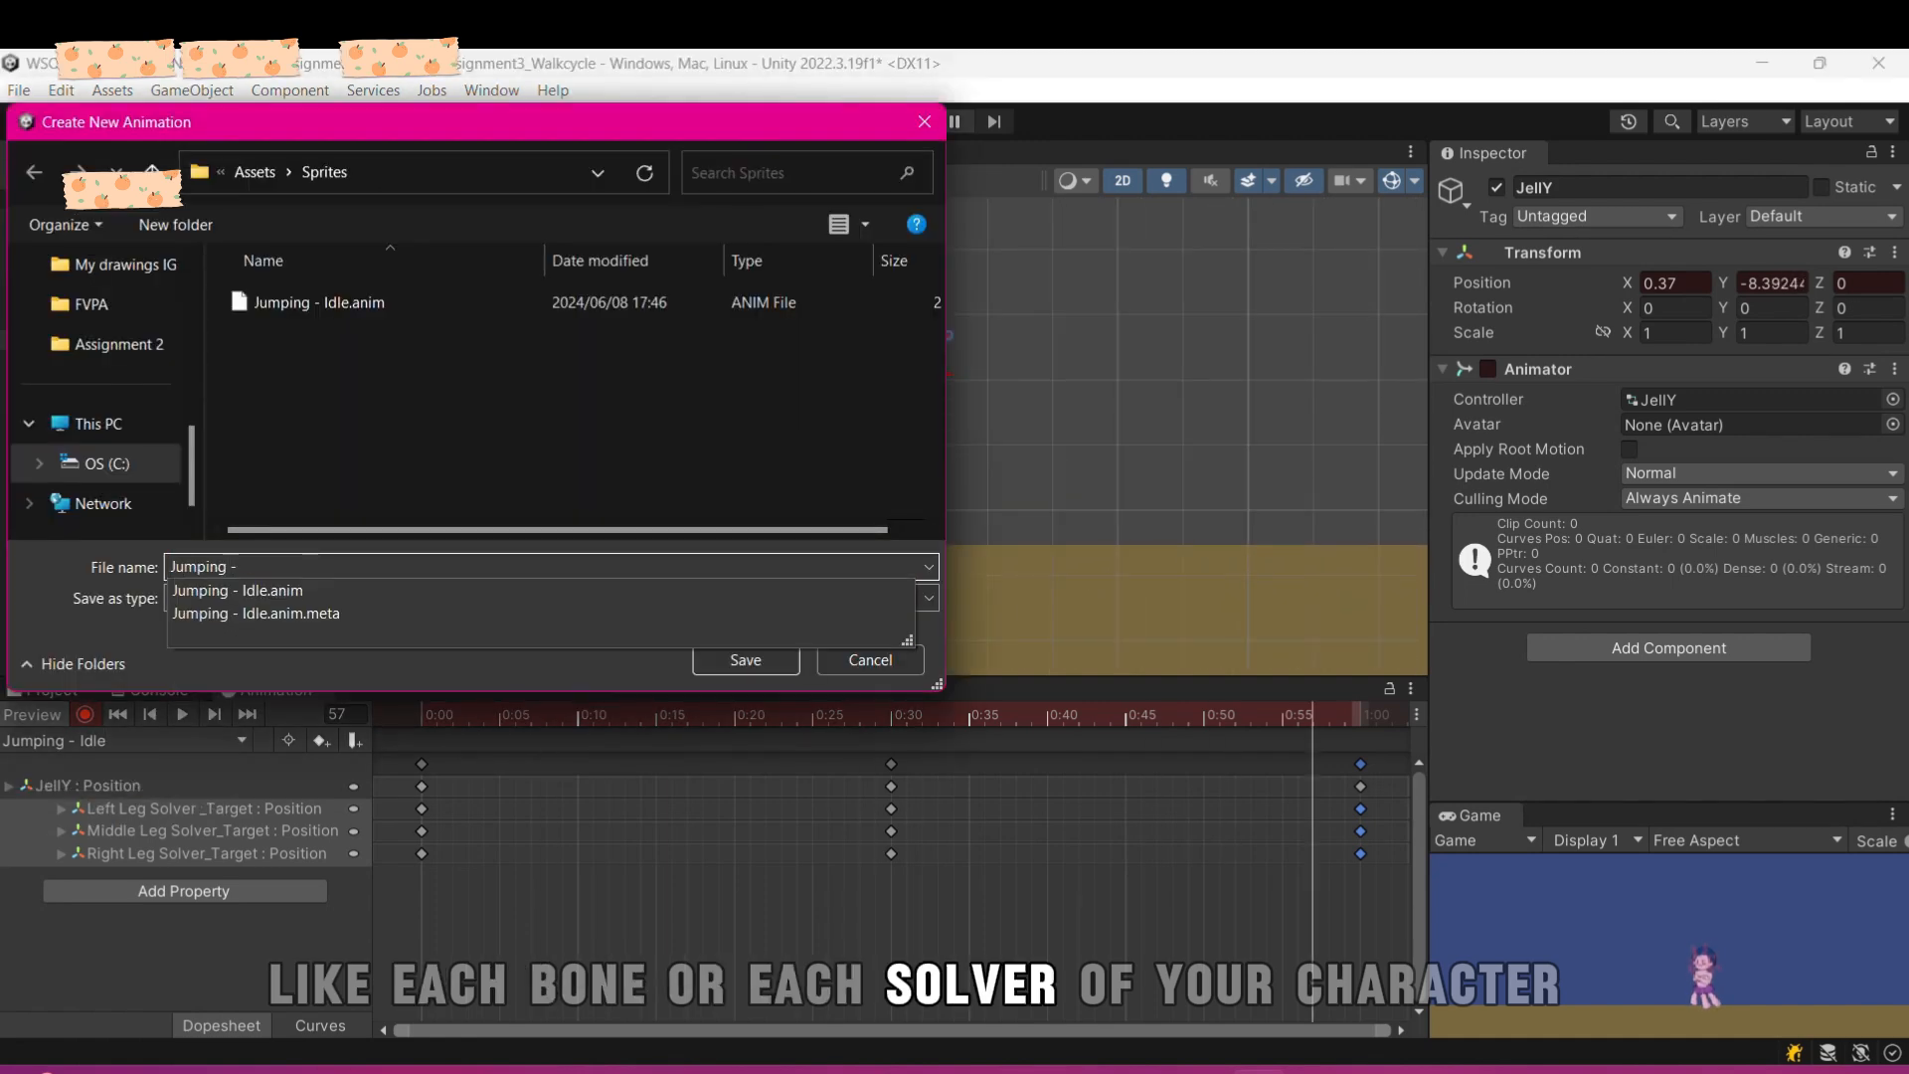
{"action": "type", "text": "Walk cycle"}
{"action": "key", "text": "Return"}
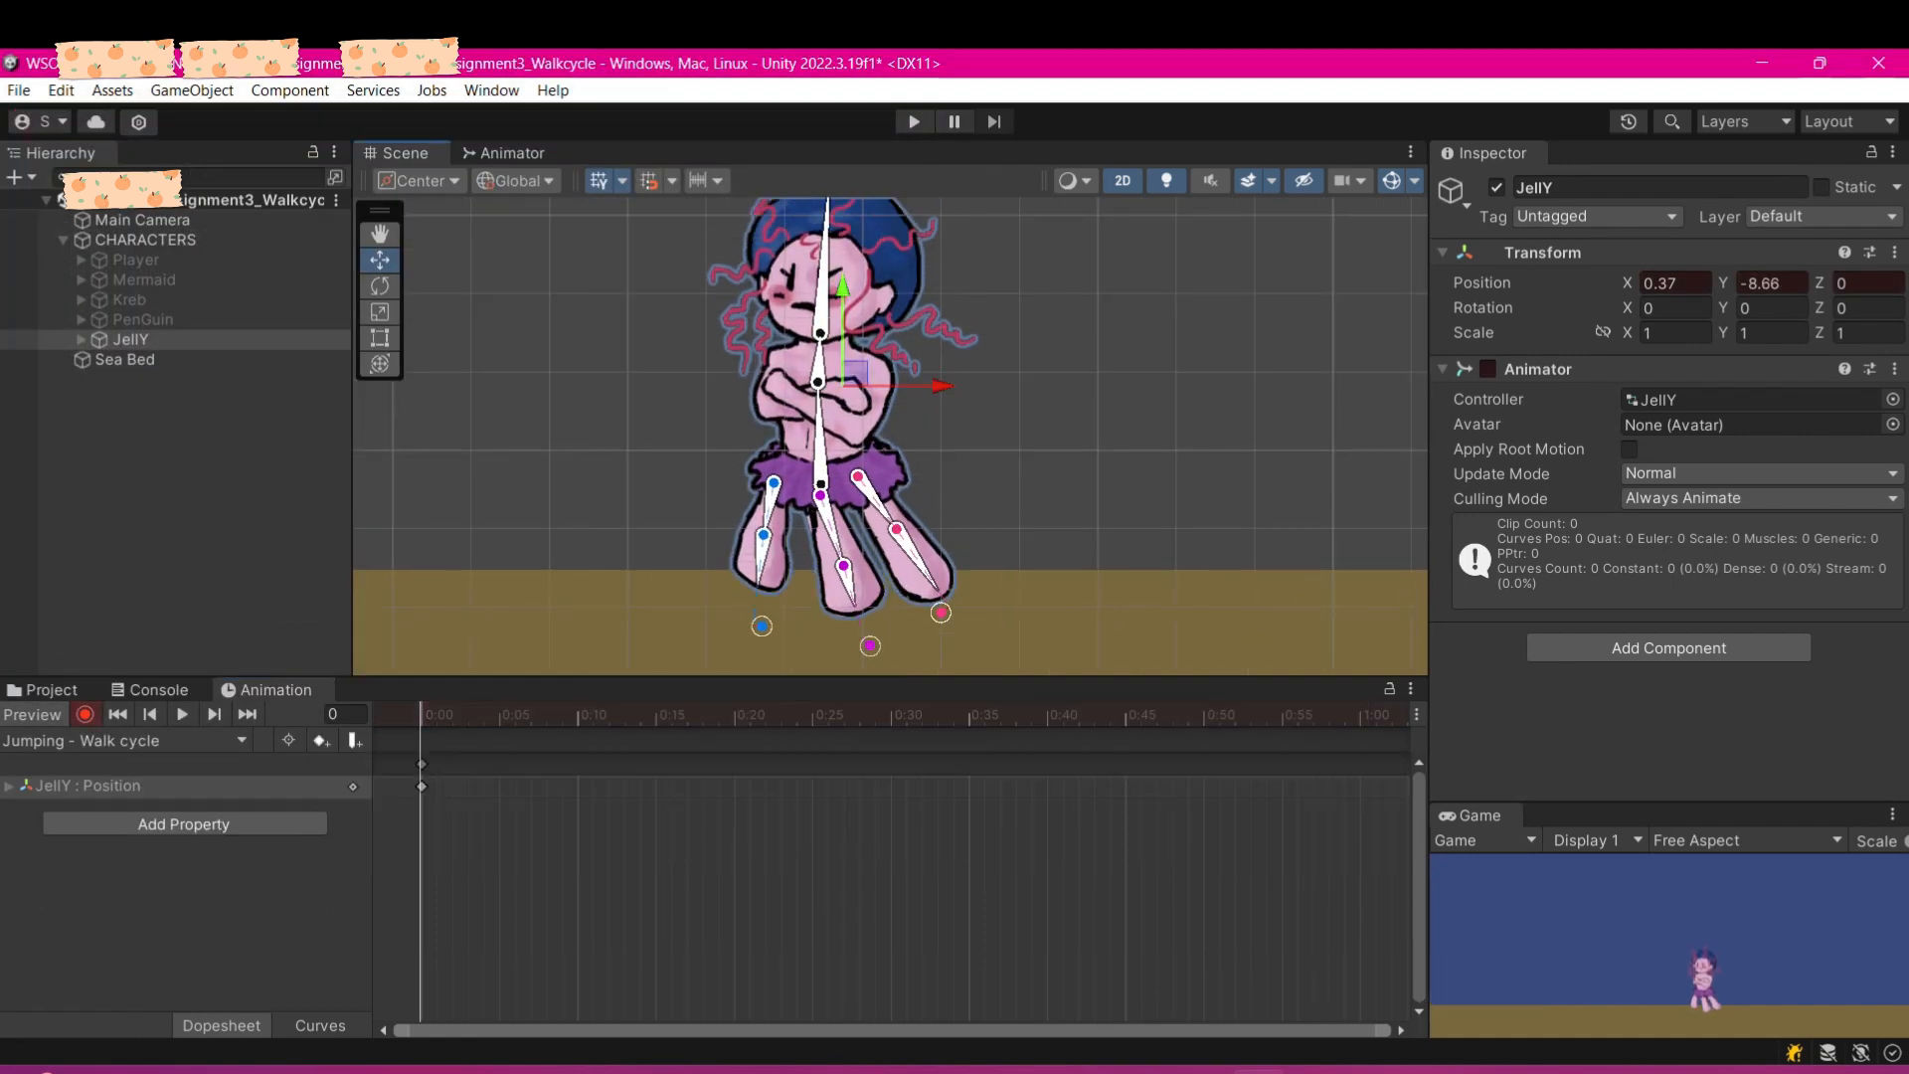
- Key JellY raised to about Y -8.44 at frame 30 and paste the starting position keyframe at frame 60
{"action": "left_click_drag", "start_coordinate": [811, 714], "coordinate": [890, 714]}
{"action": "left_click_drag", "start_coordinate": [843, 288], "coordinate": [843, 270]}
{"action": "scroll", "coordinate": [890, 865], "scroll_direction": "down", "scroll_amount": 12}
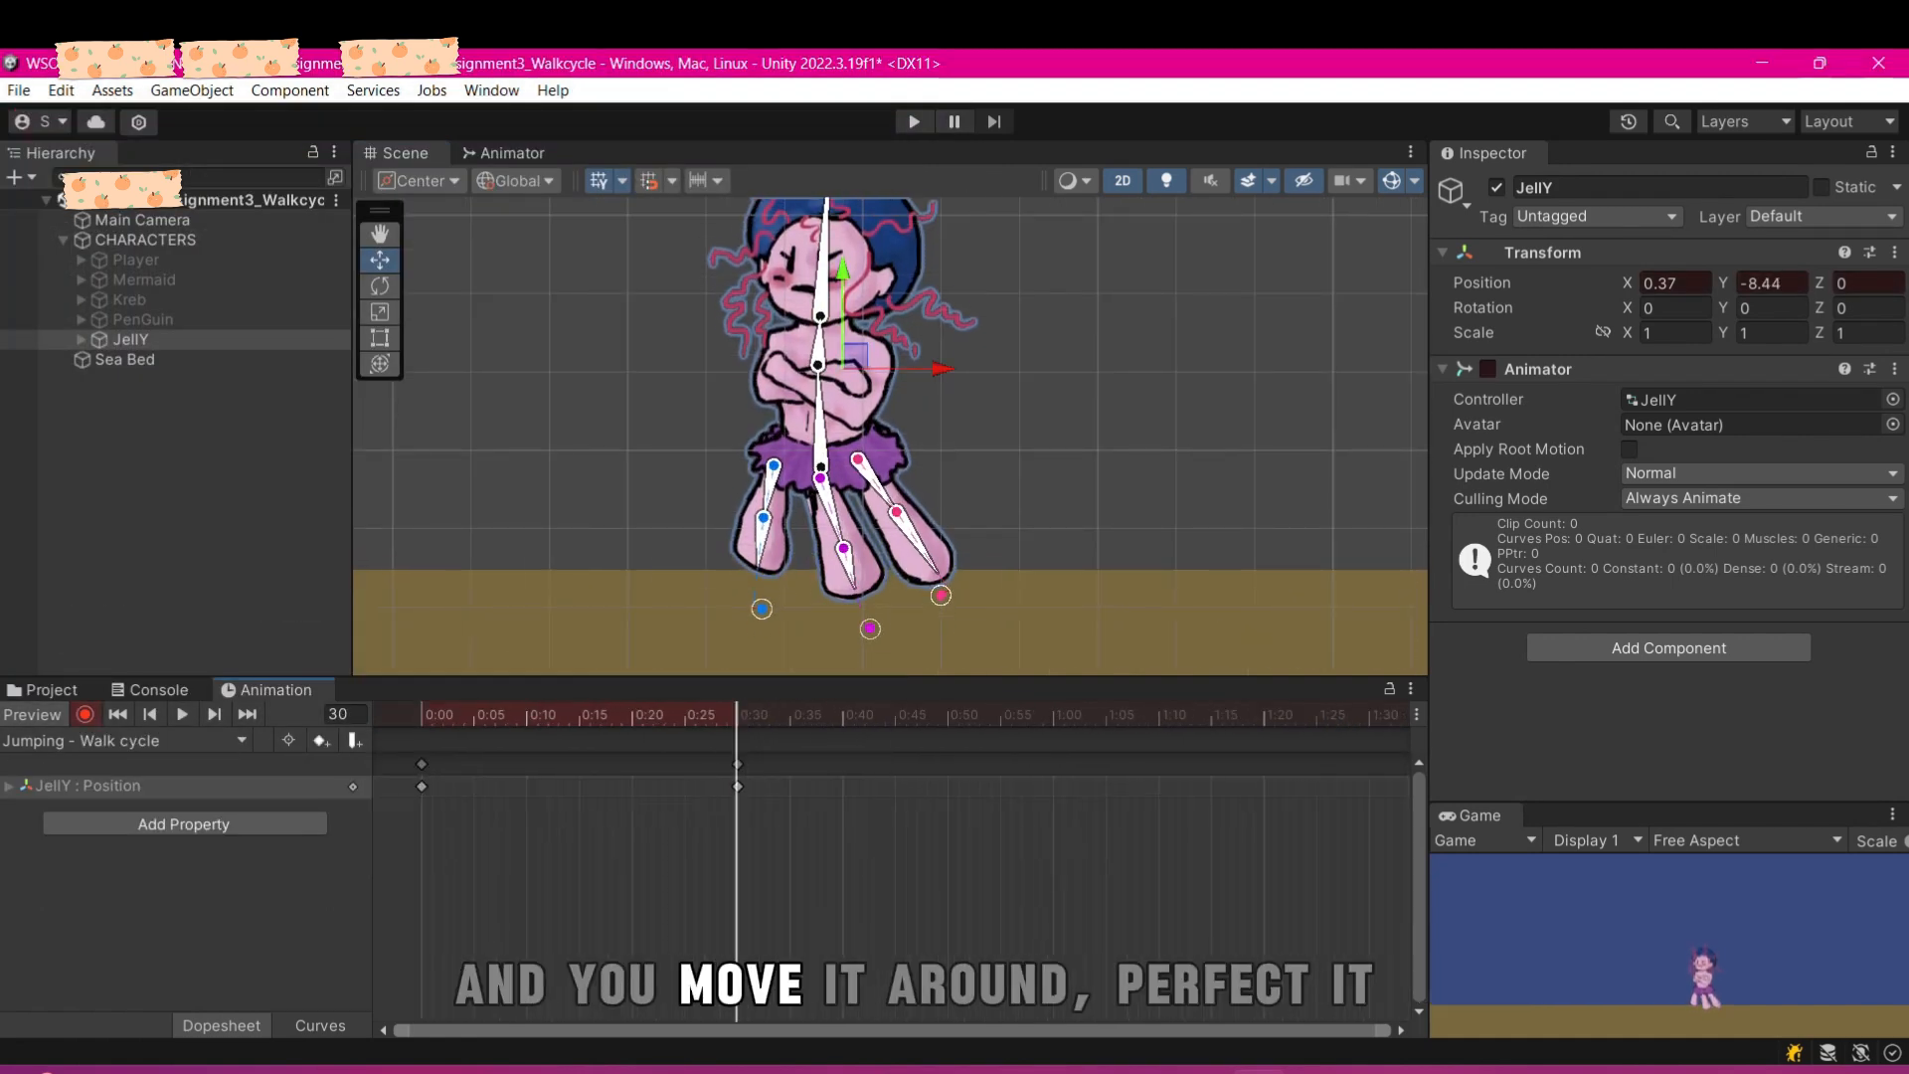
{"action": "scroll", "coordinate": [890, 865], "scroll_direction": "down", "scroll_amount": 3}
{"action": "key", "text": "ctrl+v"}
{"action": "left_click", "coordinate": [422, 714]}
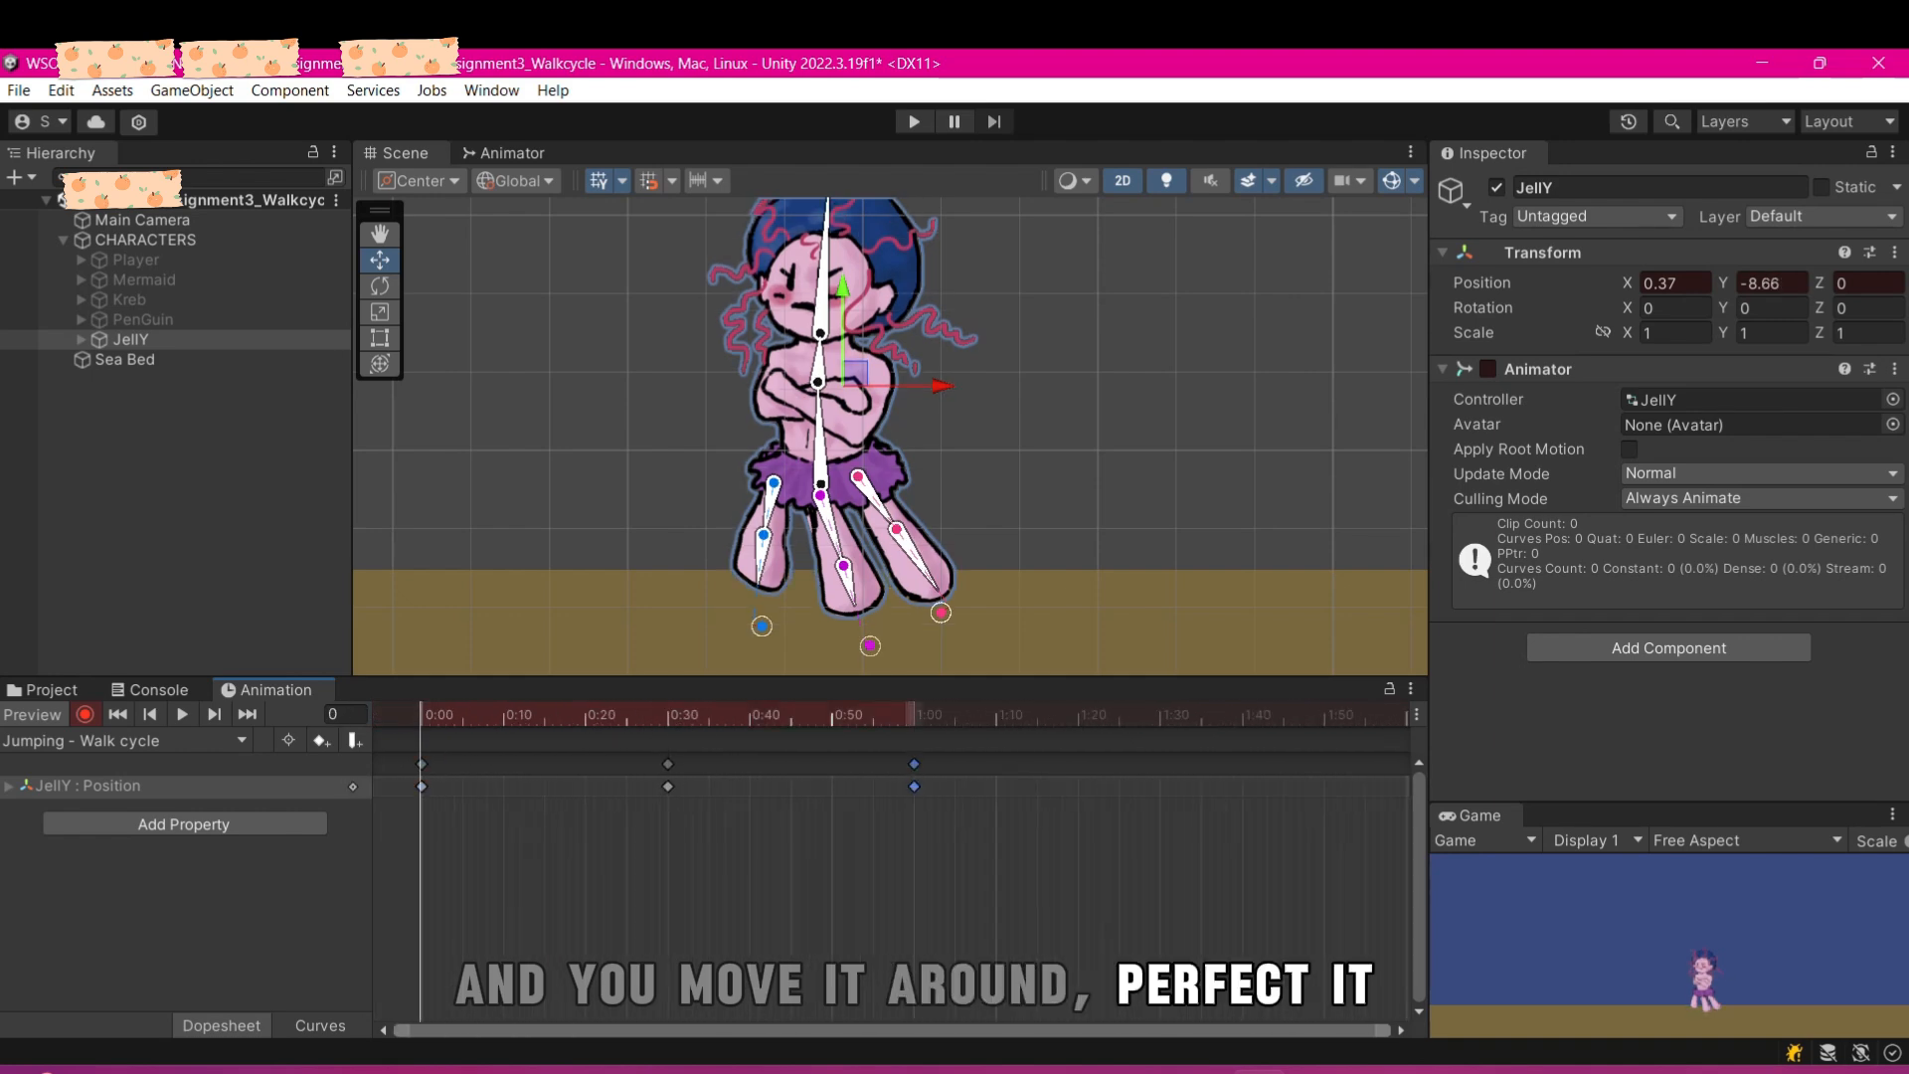
- Bend JellY's legs at frame 30 by raising the leg solver targets and turning on Flip for Right Leg Solver
{"action": "left_click", "coordinate": [667, 714]}
{"action": "left_click_drag", "start_coordinate": [762, 609], "coordinate": [797, 576]}
{"action": "left_click_drag", "start_coordinate": [870, 629], "coordinate": [895, 597]}
{"action": "left_click", "coordinate": [839, 562]}
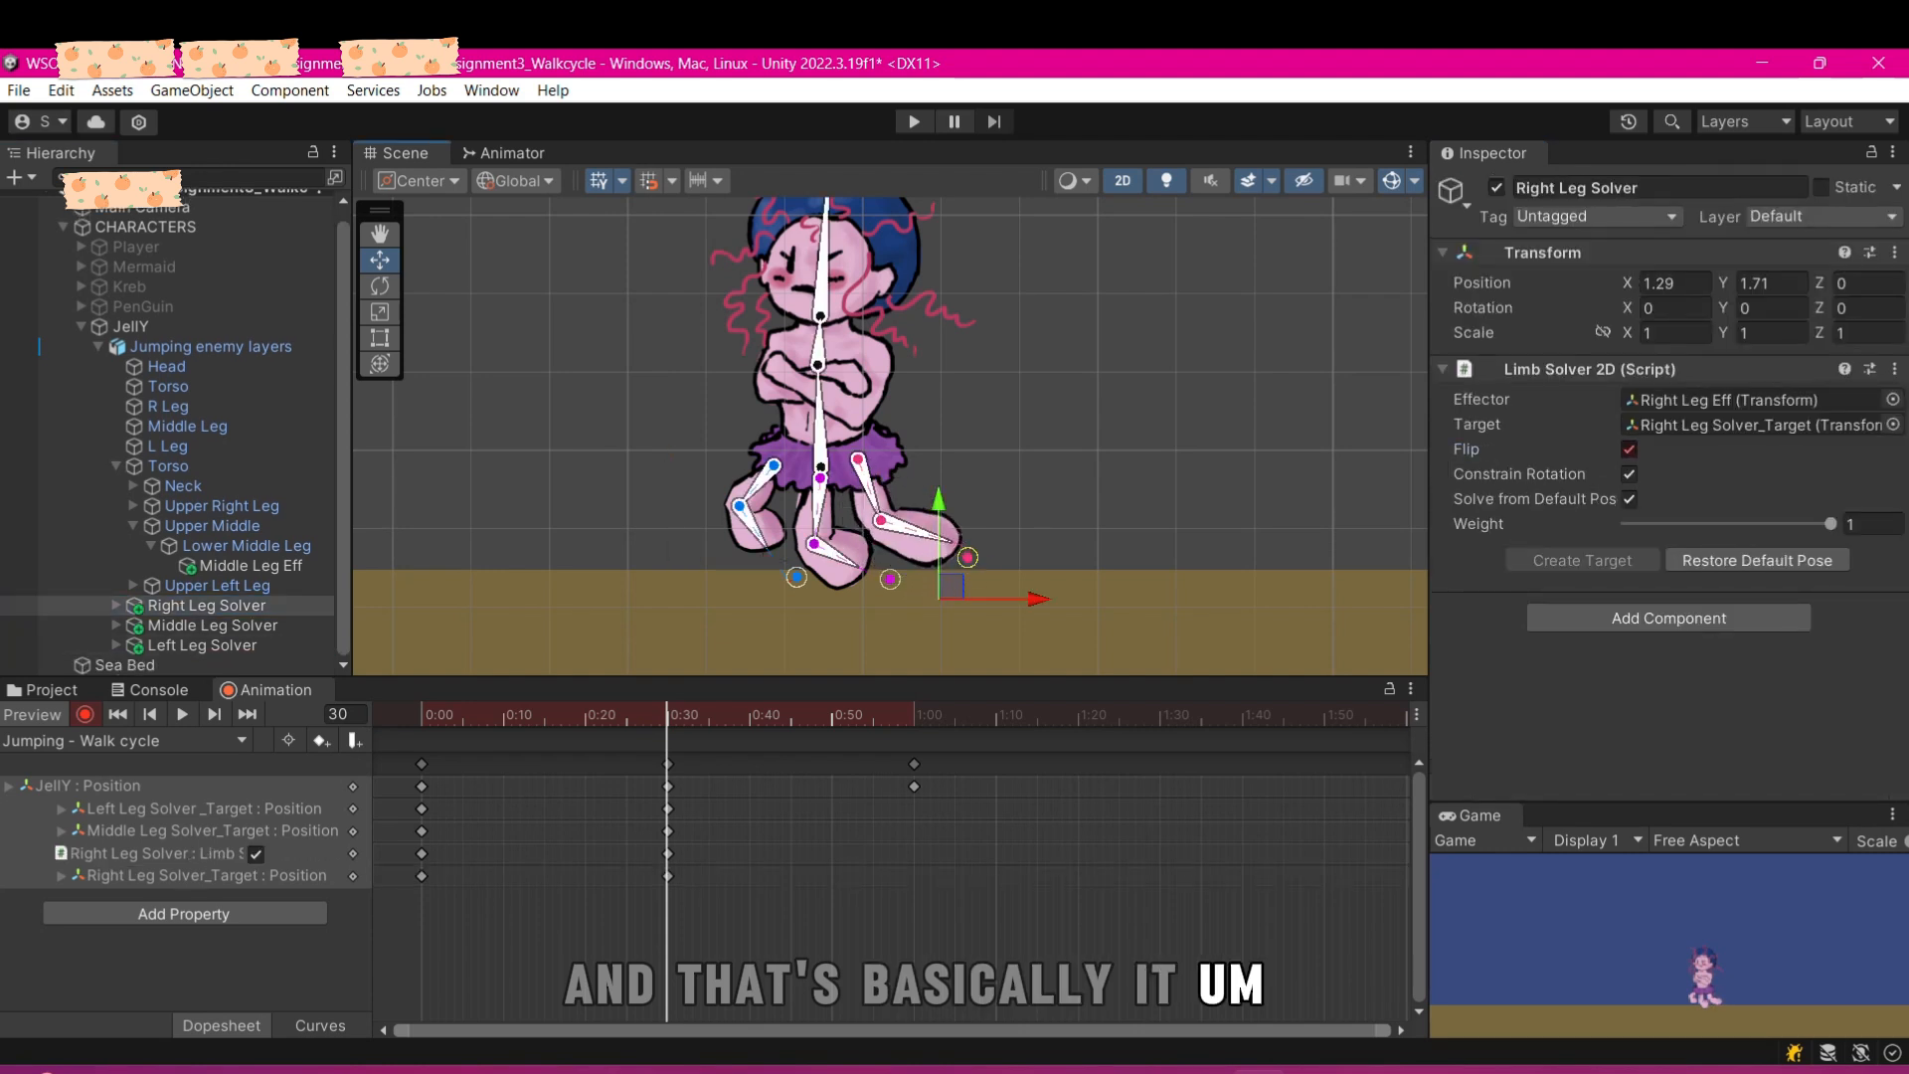
- Turn on Flip for Right Leg Solver at frame 0 and copy that frame's leg keyframes to frame 60
{"action": "left_click_drag", "start_coordinate": [667, 714], "coordinate": [422, 714]}
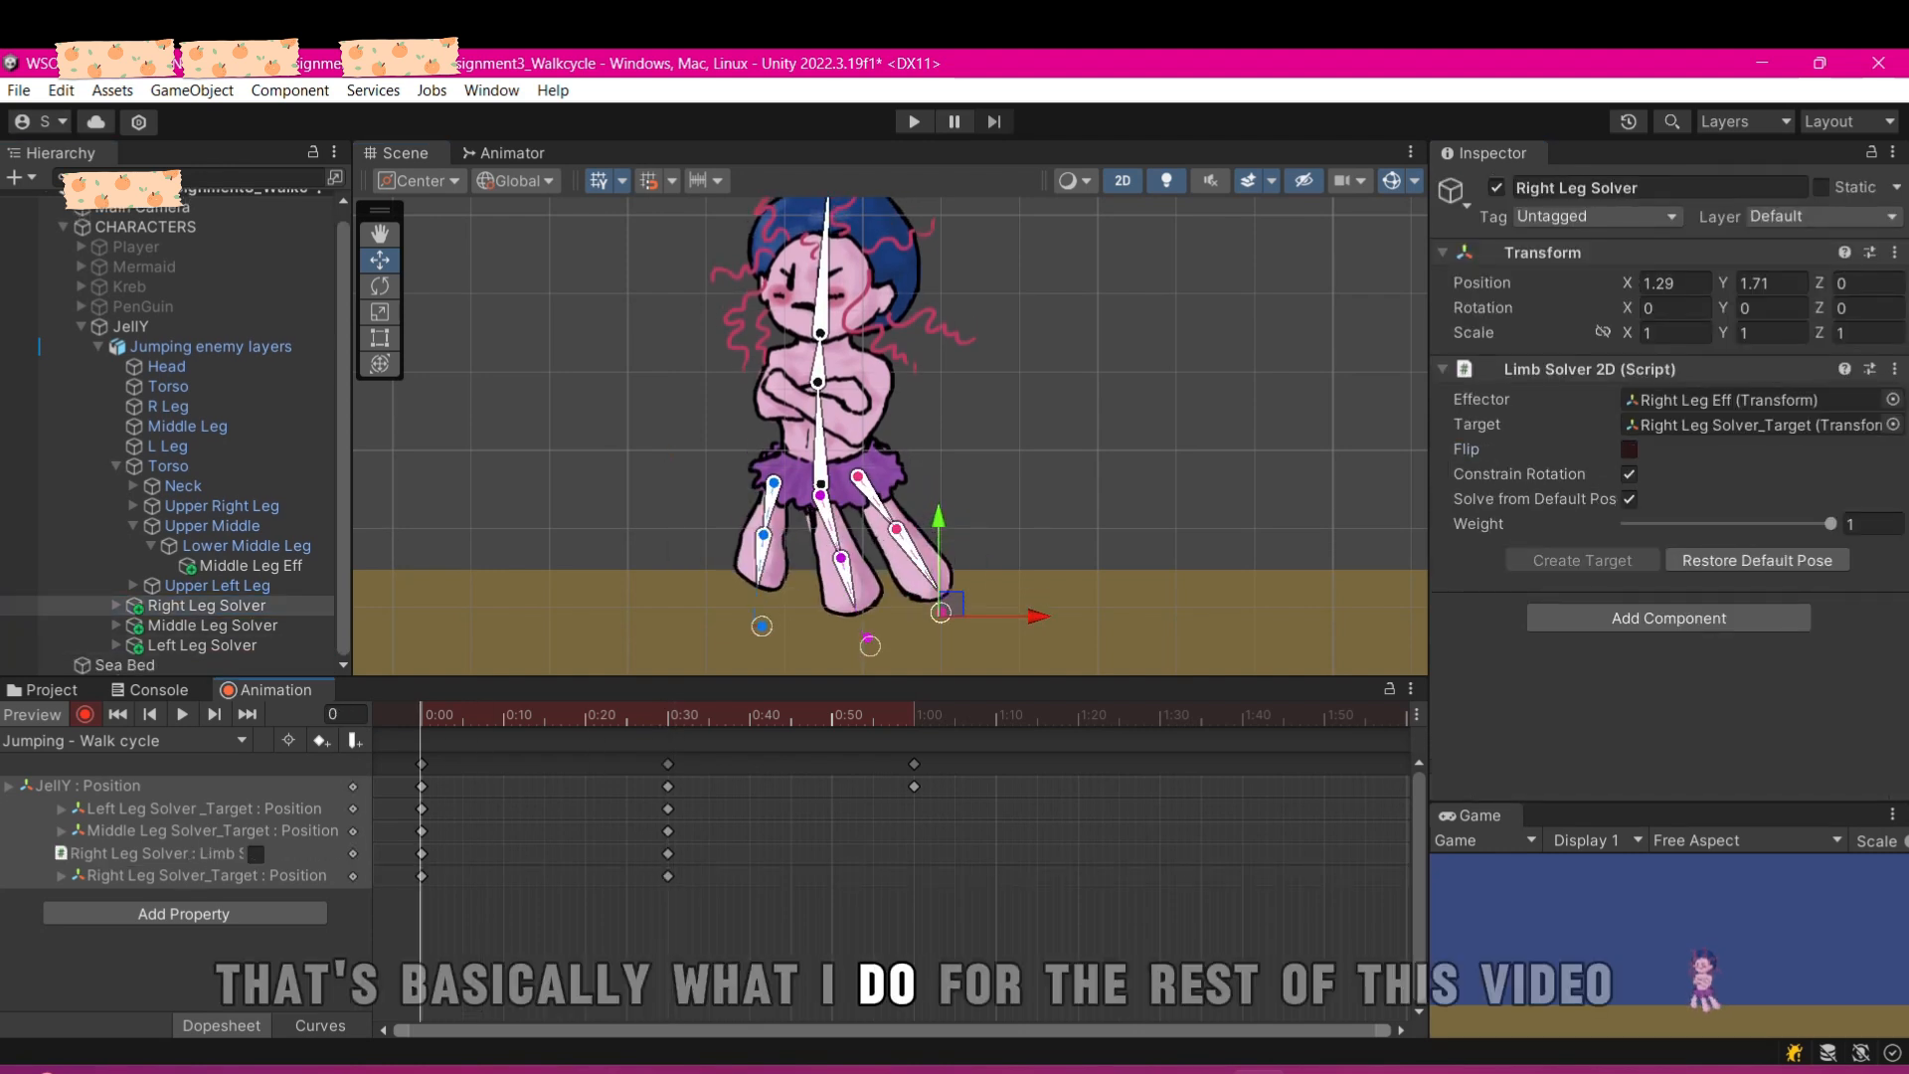
{"action": "left_click_drag", "start_coordinate": [951, 604], "coordinate": [971, 601]}
{"action": "key", "text": "ctrl+z"}
{"action": "mouse_move", "coordinate": [421, 714]}
{"action": "left_mouse_down"}
{"action": "mouse_move", "coordinate": [683, 714]}
{"action": "mouse_move", "coordinate": [422, 714]}
{"action": "left_mouse_up"}
{"action": "left_click_drag", "start_coordinate": [400, 799], "coordinate": [441, 891]}
{"action": "key", "text": "ctrl+c"}
{"action": "left_click", "coordinate": [914, 714]}
{"action": "key", "text": "ctrl+v"}
{"action": "left_click", "coordinate": [422, 714]}
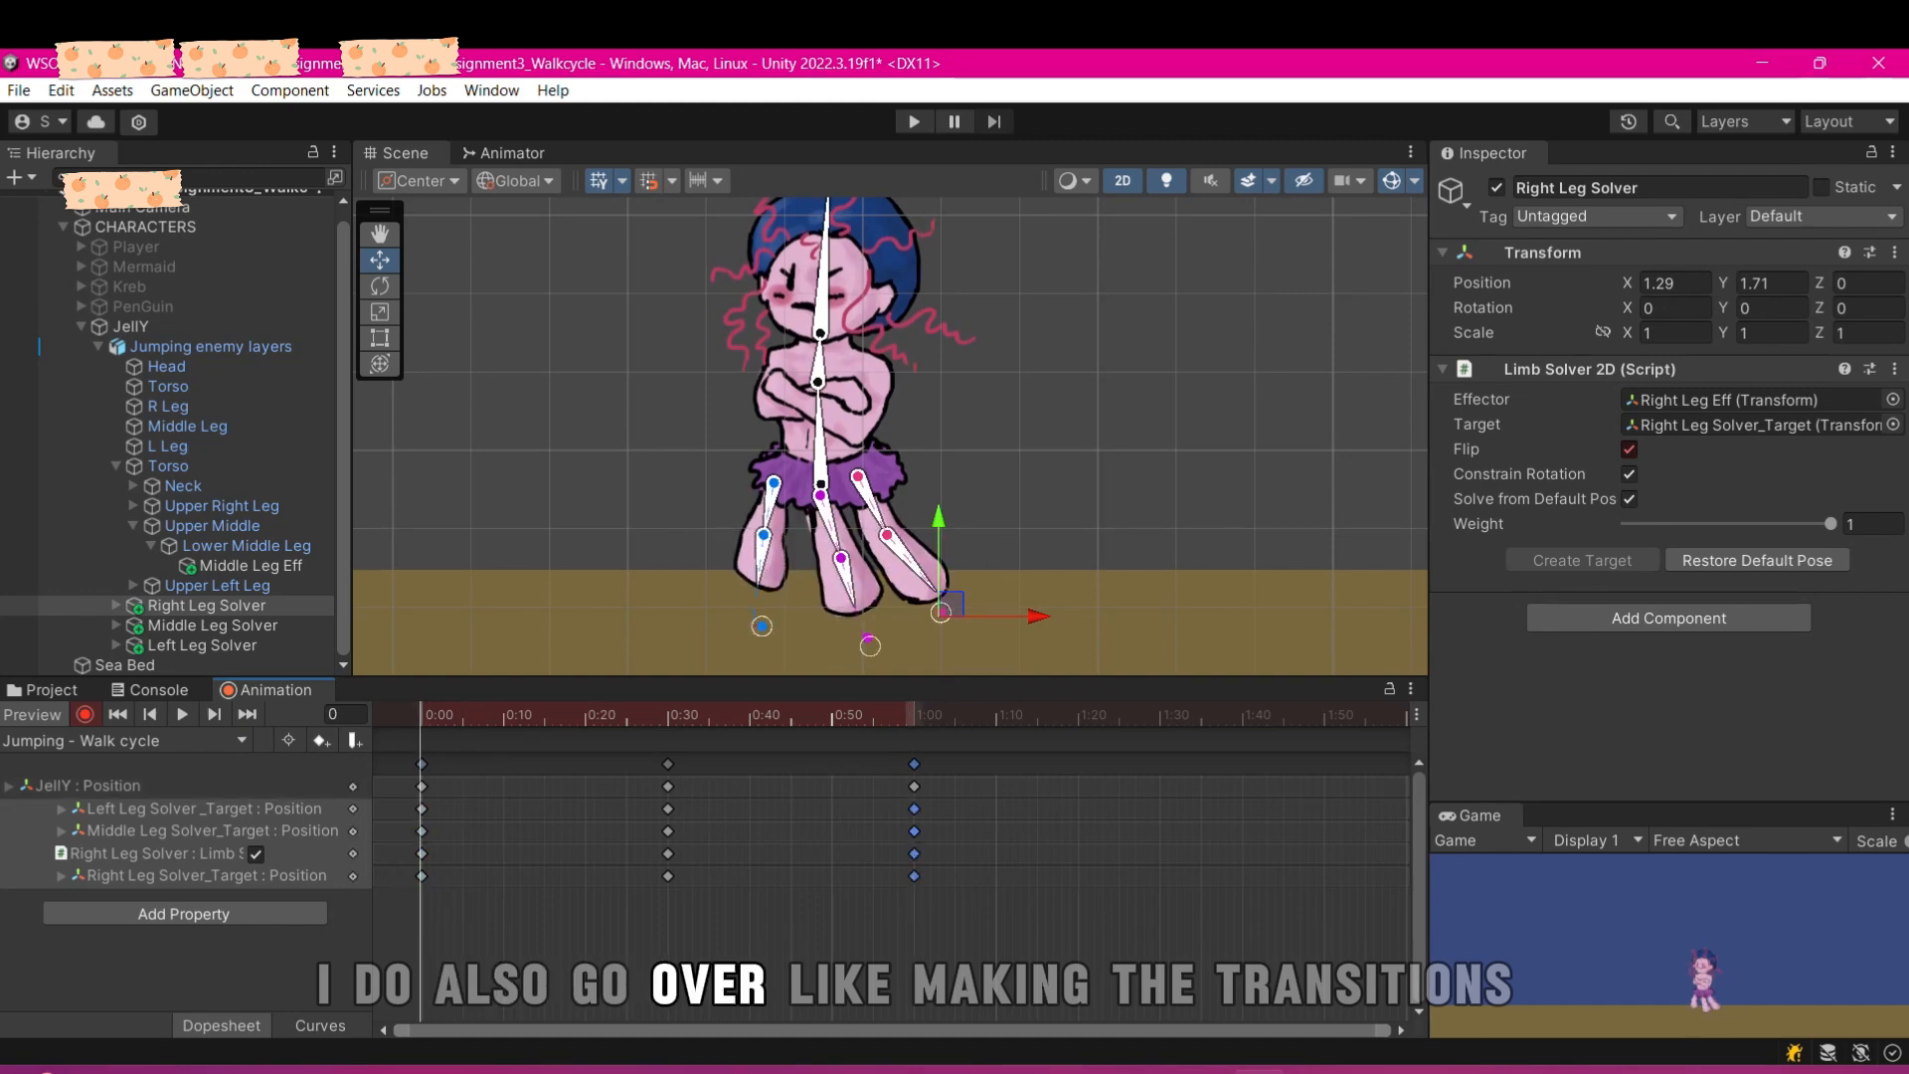
- Scrub through the walk cycle and run the game briefly to check JellY's animation
{"action": "left_click_drag", "start_coordinate": [421, 714], "coordinate": [857, 714]}
{"action": "left_click", "coordinate": [914, 122]}
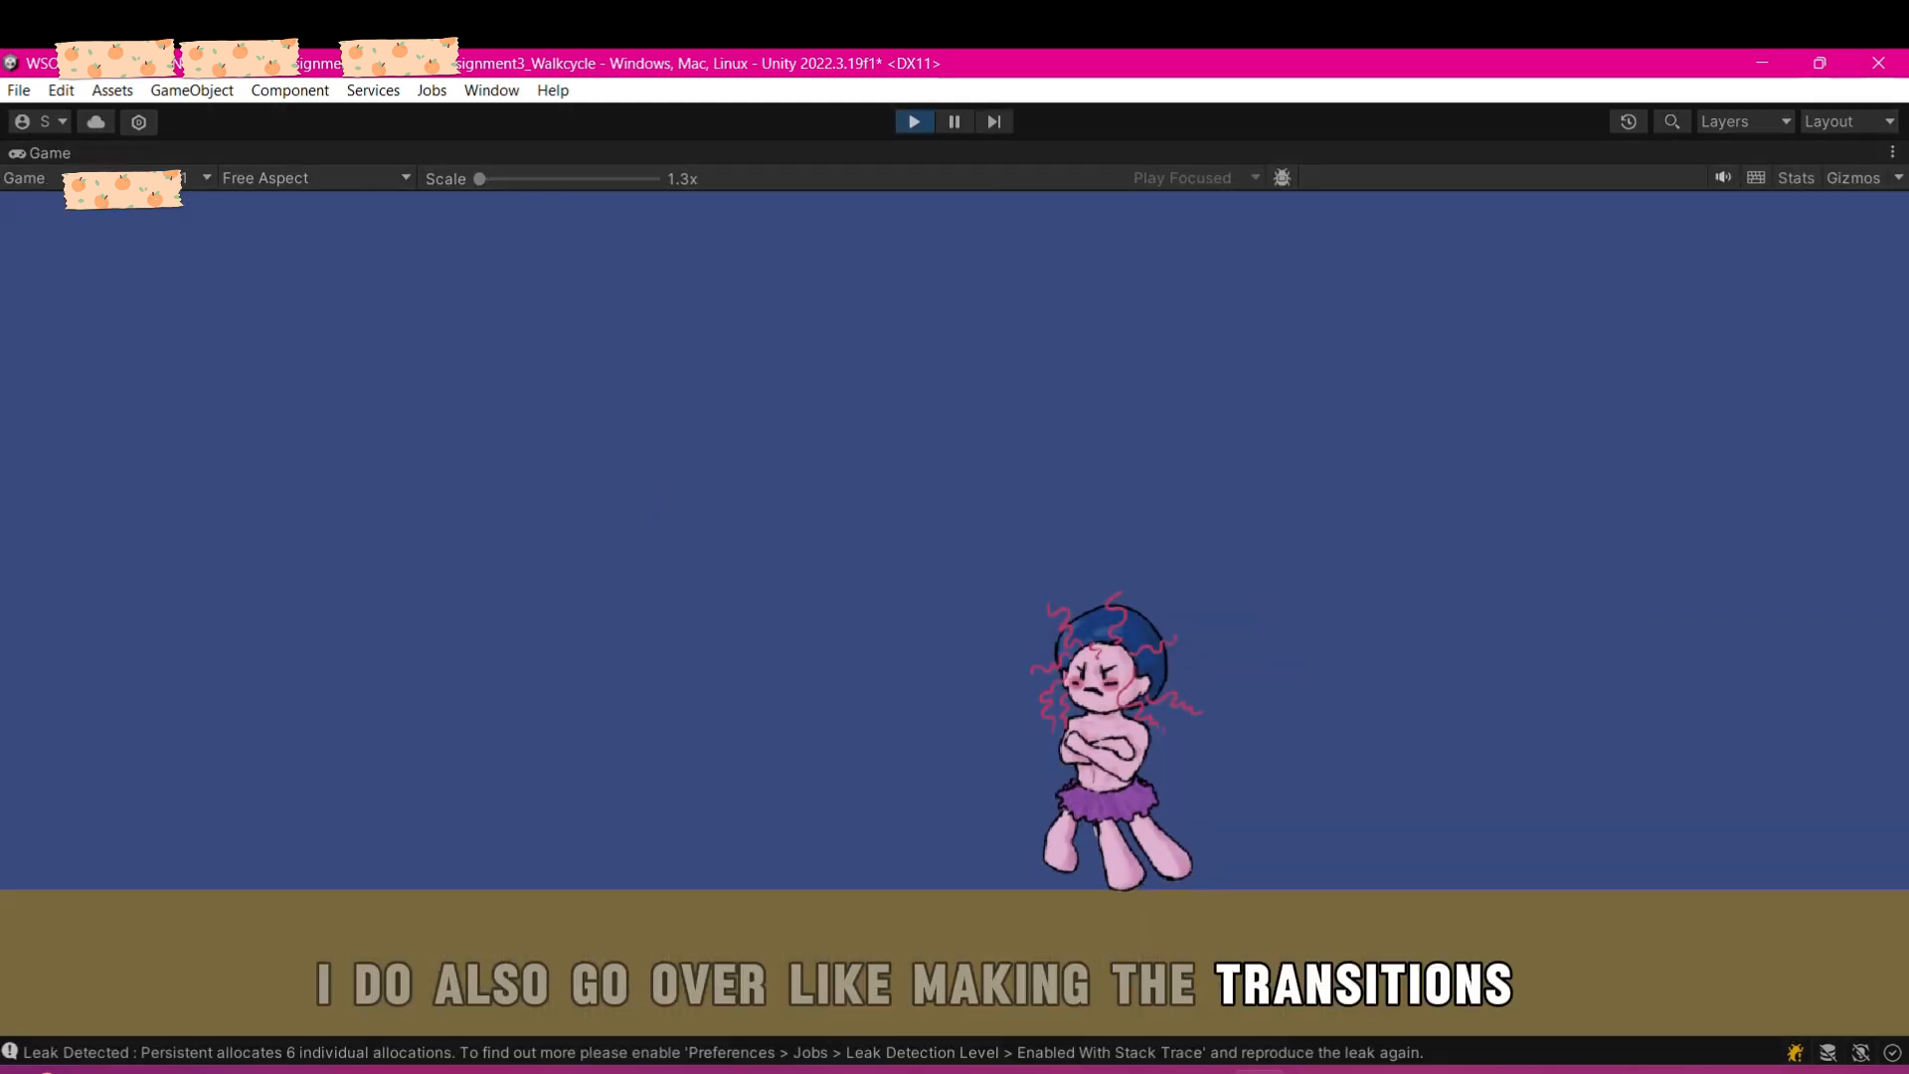
{"action": "left_click", "coordinate": [914, 121]}
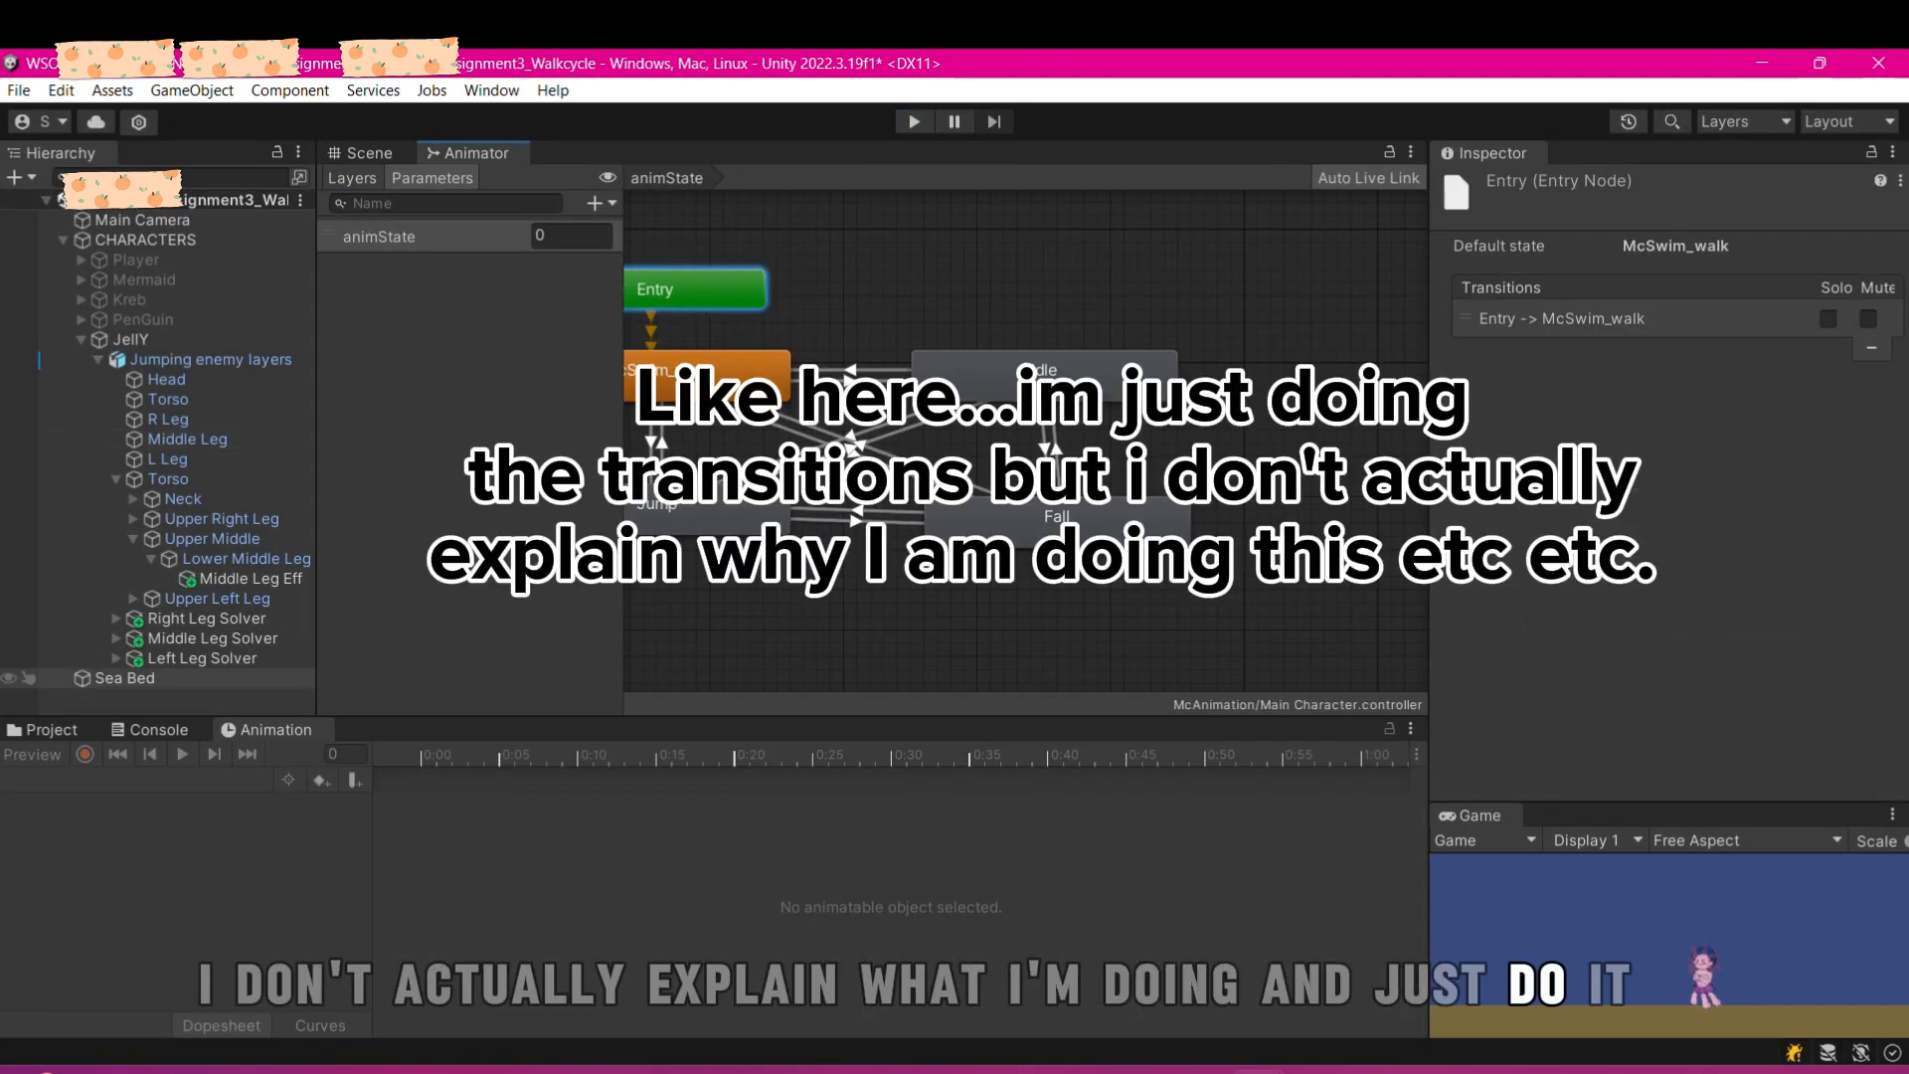
- Add an animator layer named JumpingState to the Main Character controller
{"action": "left_click", "coordinate": [158, 730]}
{"action": "left_click", "coordinate": [711, 378]}
{"action": "left_click", "coordinate": [352, 178]}
{"action": "left_click", "coordinate": [418, 238]}
{"action": "left_click", "coordinate": [418, 290]}
{"action": "left_click", "coordinate": [82, 340]}
{"action": "left_click", "coordinate": [601, 204]}
{"action": "type", "text": "A"}
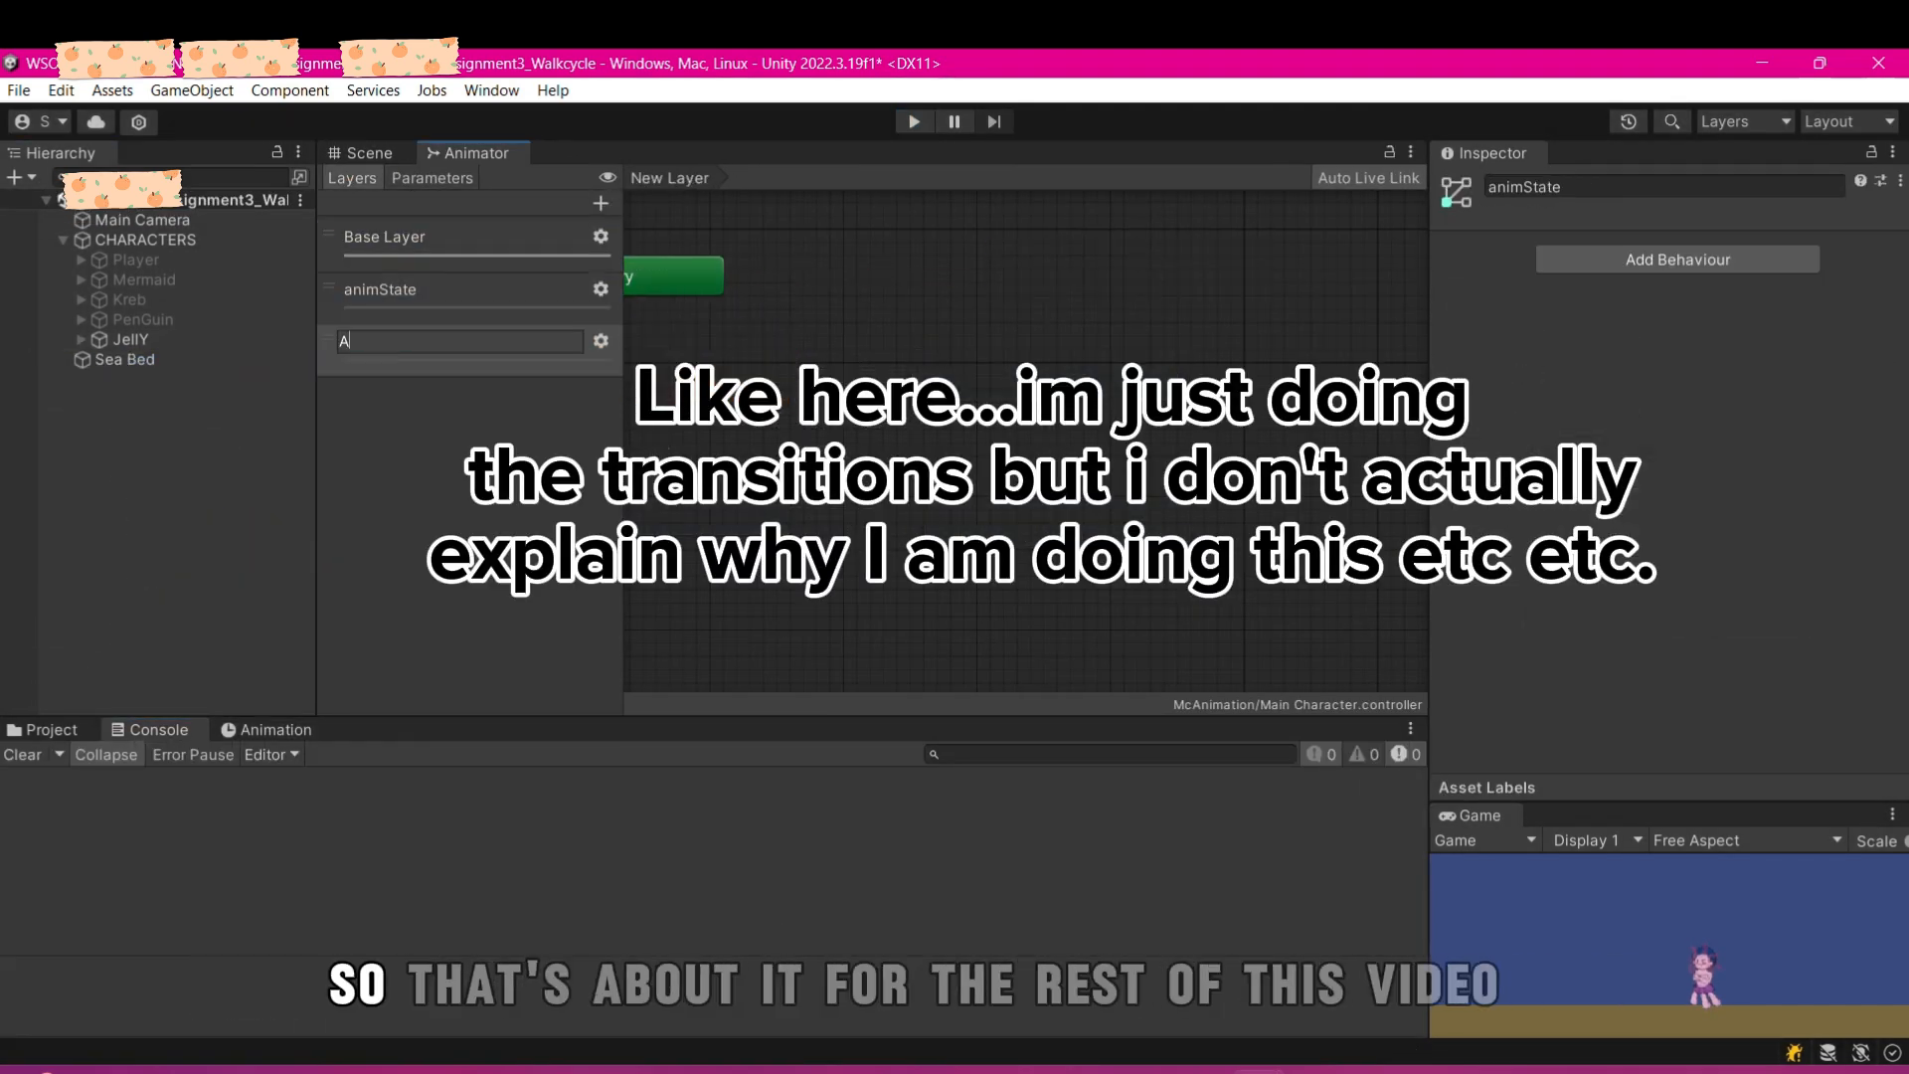
{"action": "key", "text": "BackSpace"}
{"action": "type", "text": "anim"}
- Open JellY's state machine and place the Entry node directly above the Jumping - Idle state
{"action": "left_click", "coordinate": [130, 340]}
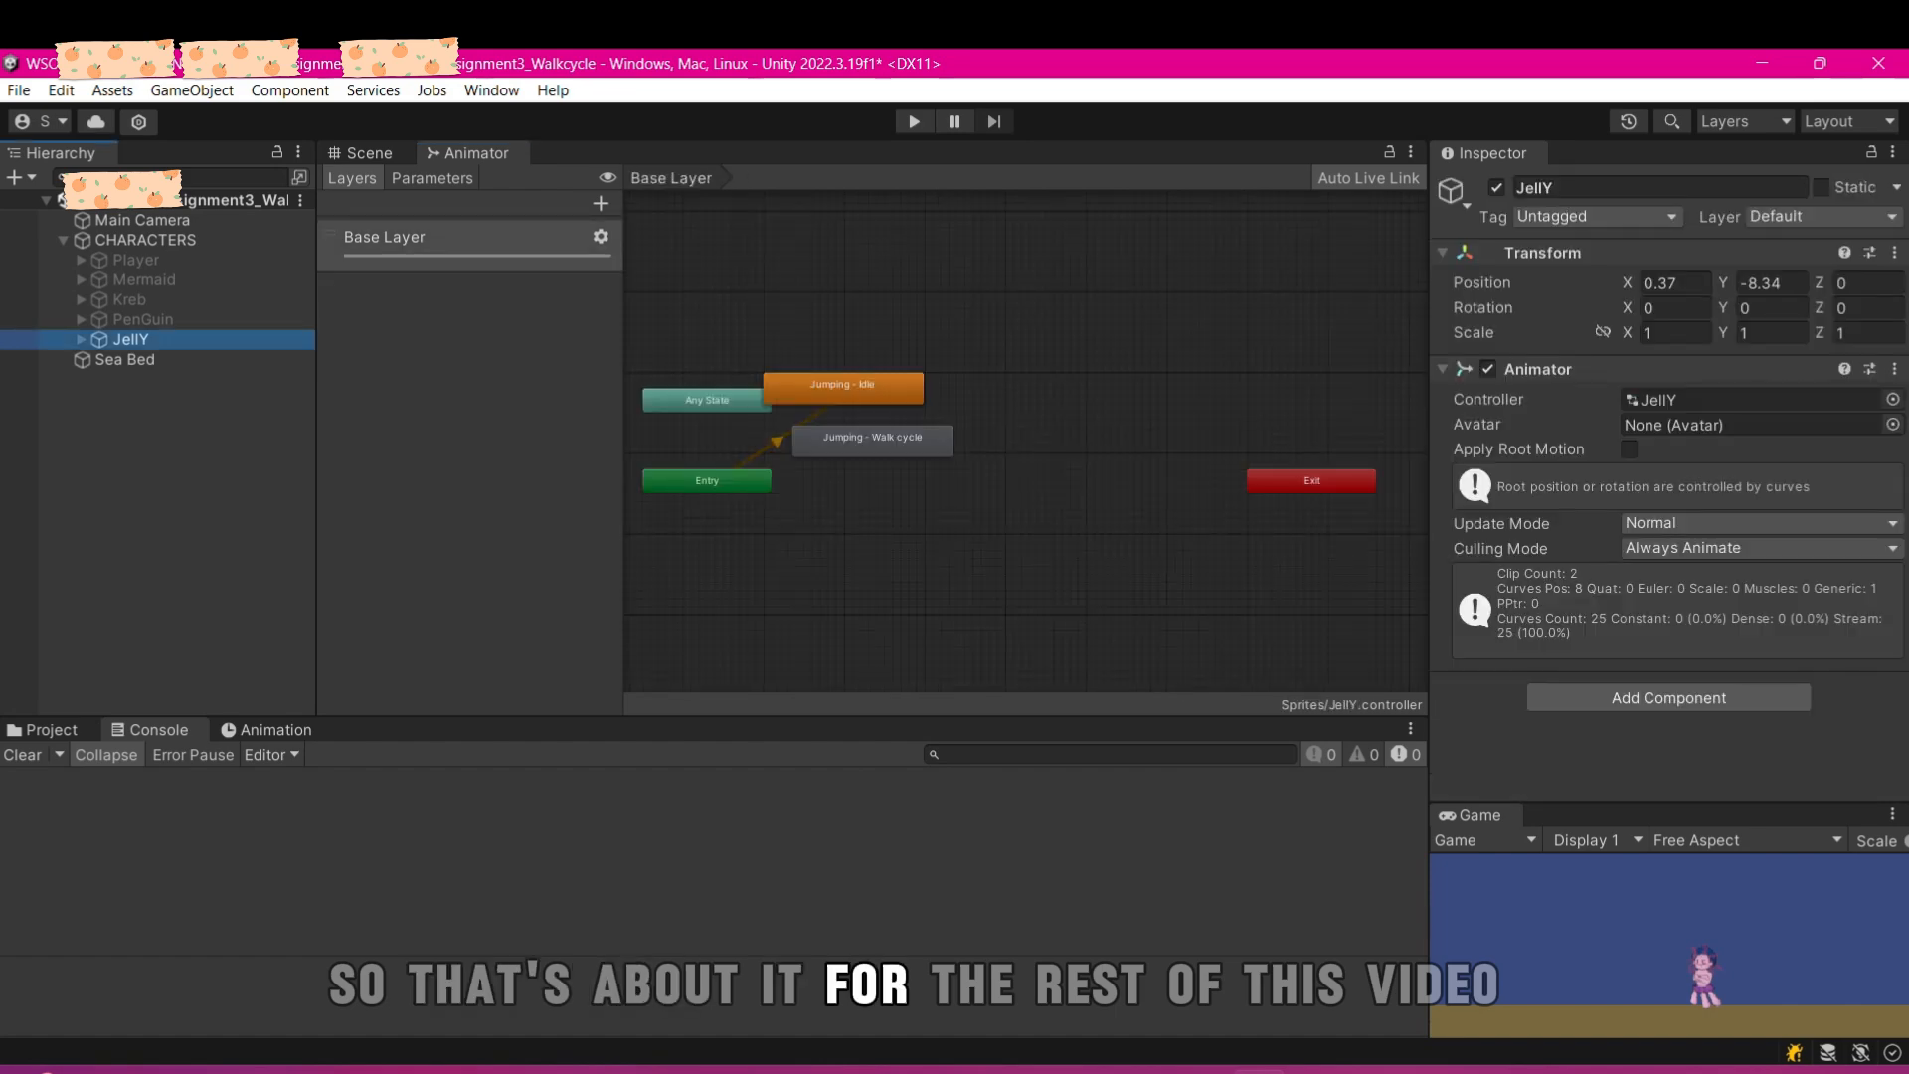
{"action": "scroll", "coordinate": [647, 373], "scroll_direction": "up", "scroll_amount": 3}
{"action": "left_click_drag", "start_coordinate": [734, 517], "coordinate": [926, 322]}
{"action": "left_click", "coordinate": [925, 392]}
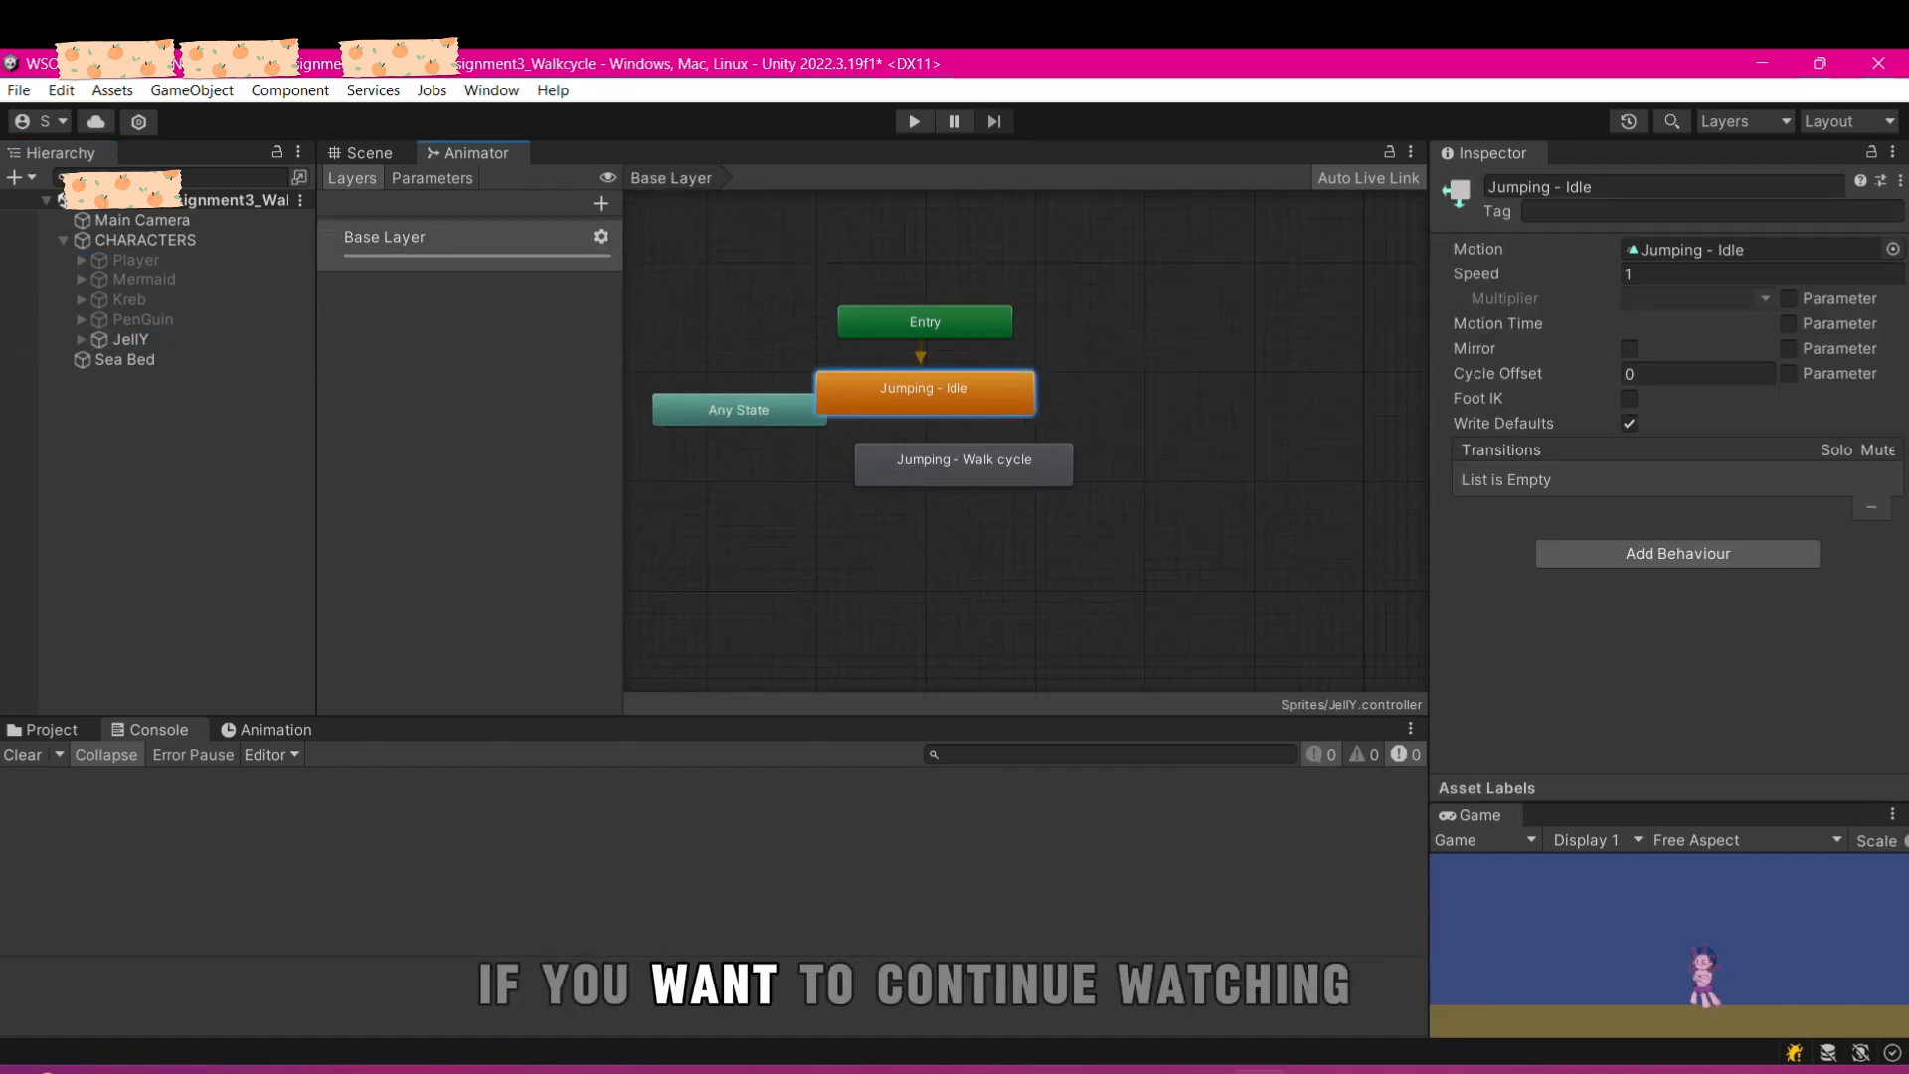
{"action": "left_click", "coordinate": [963, 464]}
- Examine the transitions in the Player controller's animState layer as a reference
{"action": "left_click", "coordinate": [136, 259]}
{"action": "left_click", "coordinate": [418, 290]}
{"action": "left_click", "coordinate": [135, 260]}
{"action": "left_click", "coordinate": [417, 238]}
{"action": "double_click", "coordinate": [417, 289]}
{"action": "left_click", "coordinate": [143, 320]}
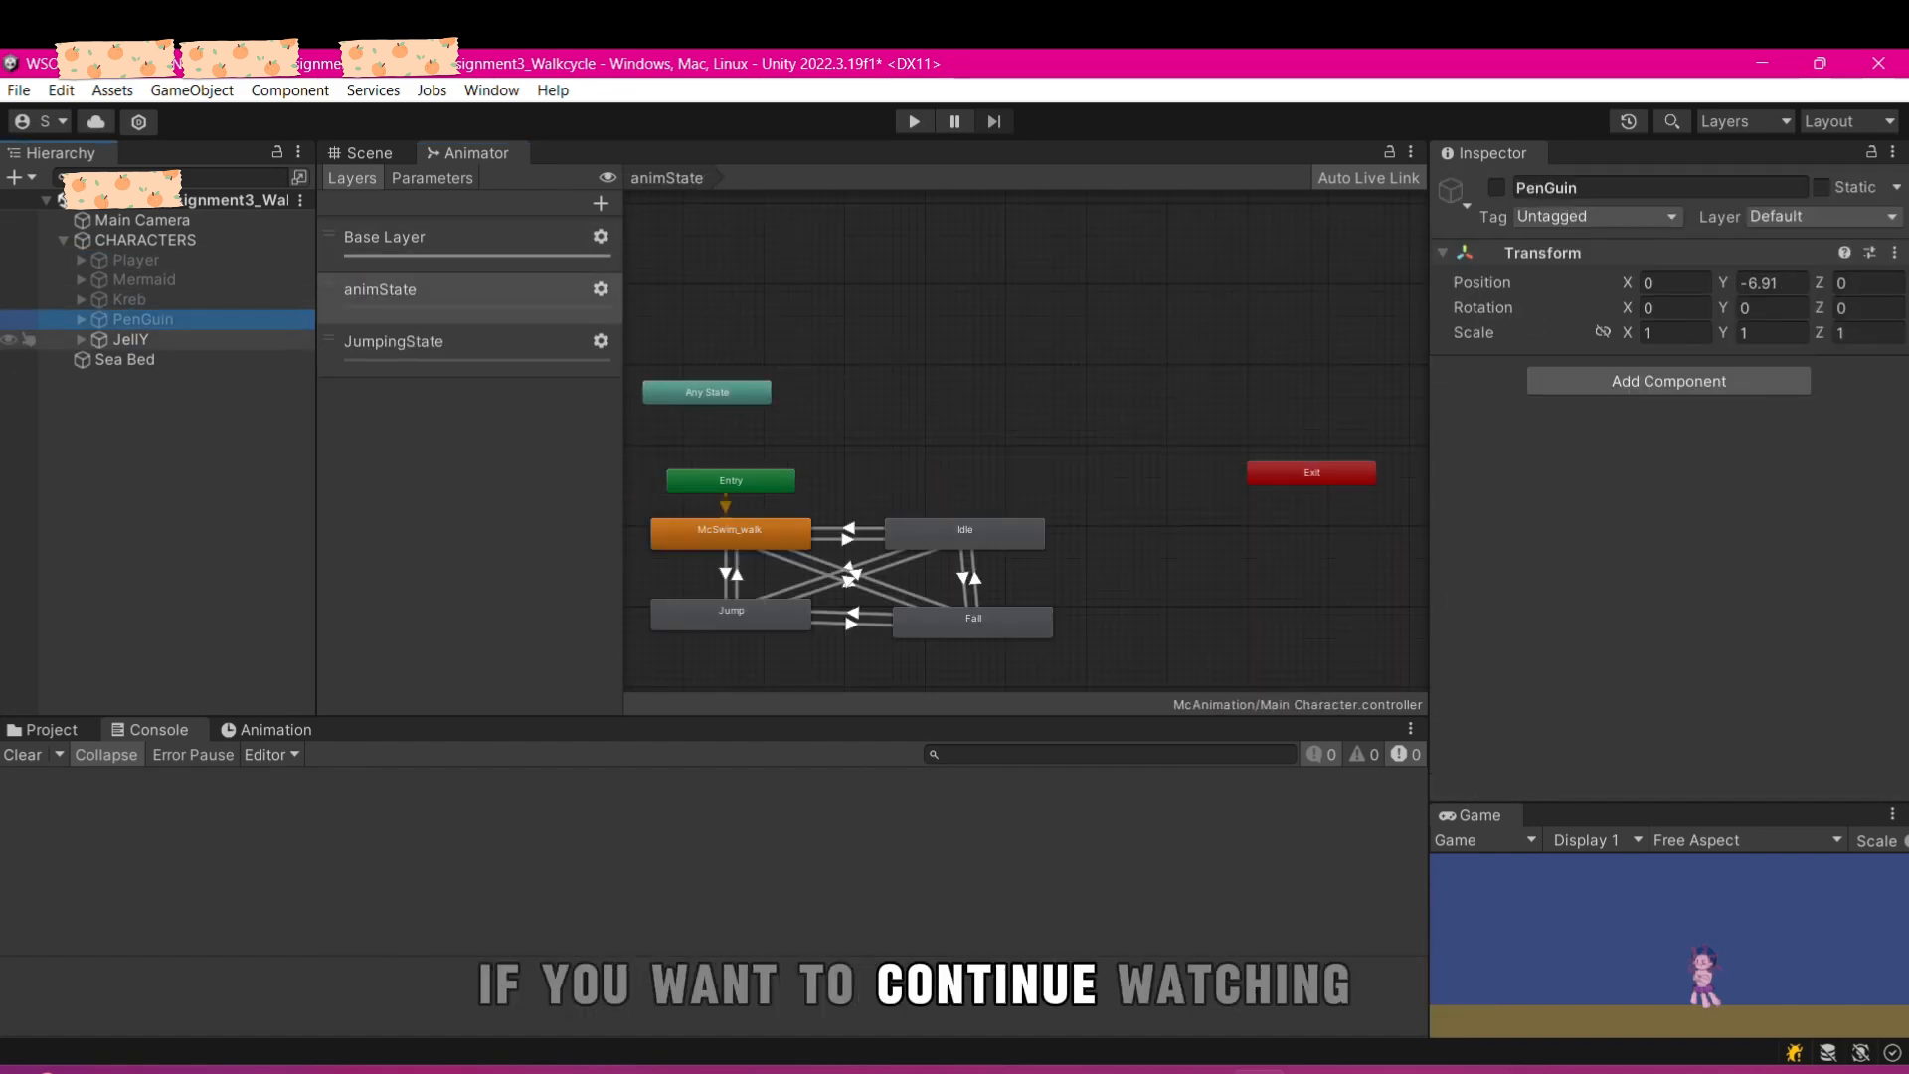
- Create transitions in both directions between JellY's Jumping - Idle and Jumping - Walk cycle states
{"action": "left_click", "coordinate": [130, 340]}
{"action": "left_click", "coordinate": [706, 408]}
{"action": "right_click", "coordinate": [1000, 409]}
{"action": "left_click", "coordinate": [1060, 422]}
{"action": "left_click", "coordinate": [708, 408]}
{"action": "scroll", "coordinate": [1001, 408], "scroll_direction": "down", "scroll_amount": 1}
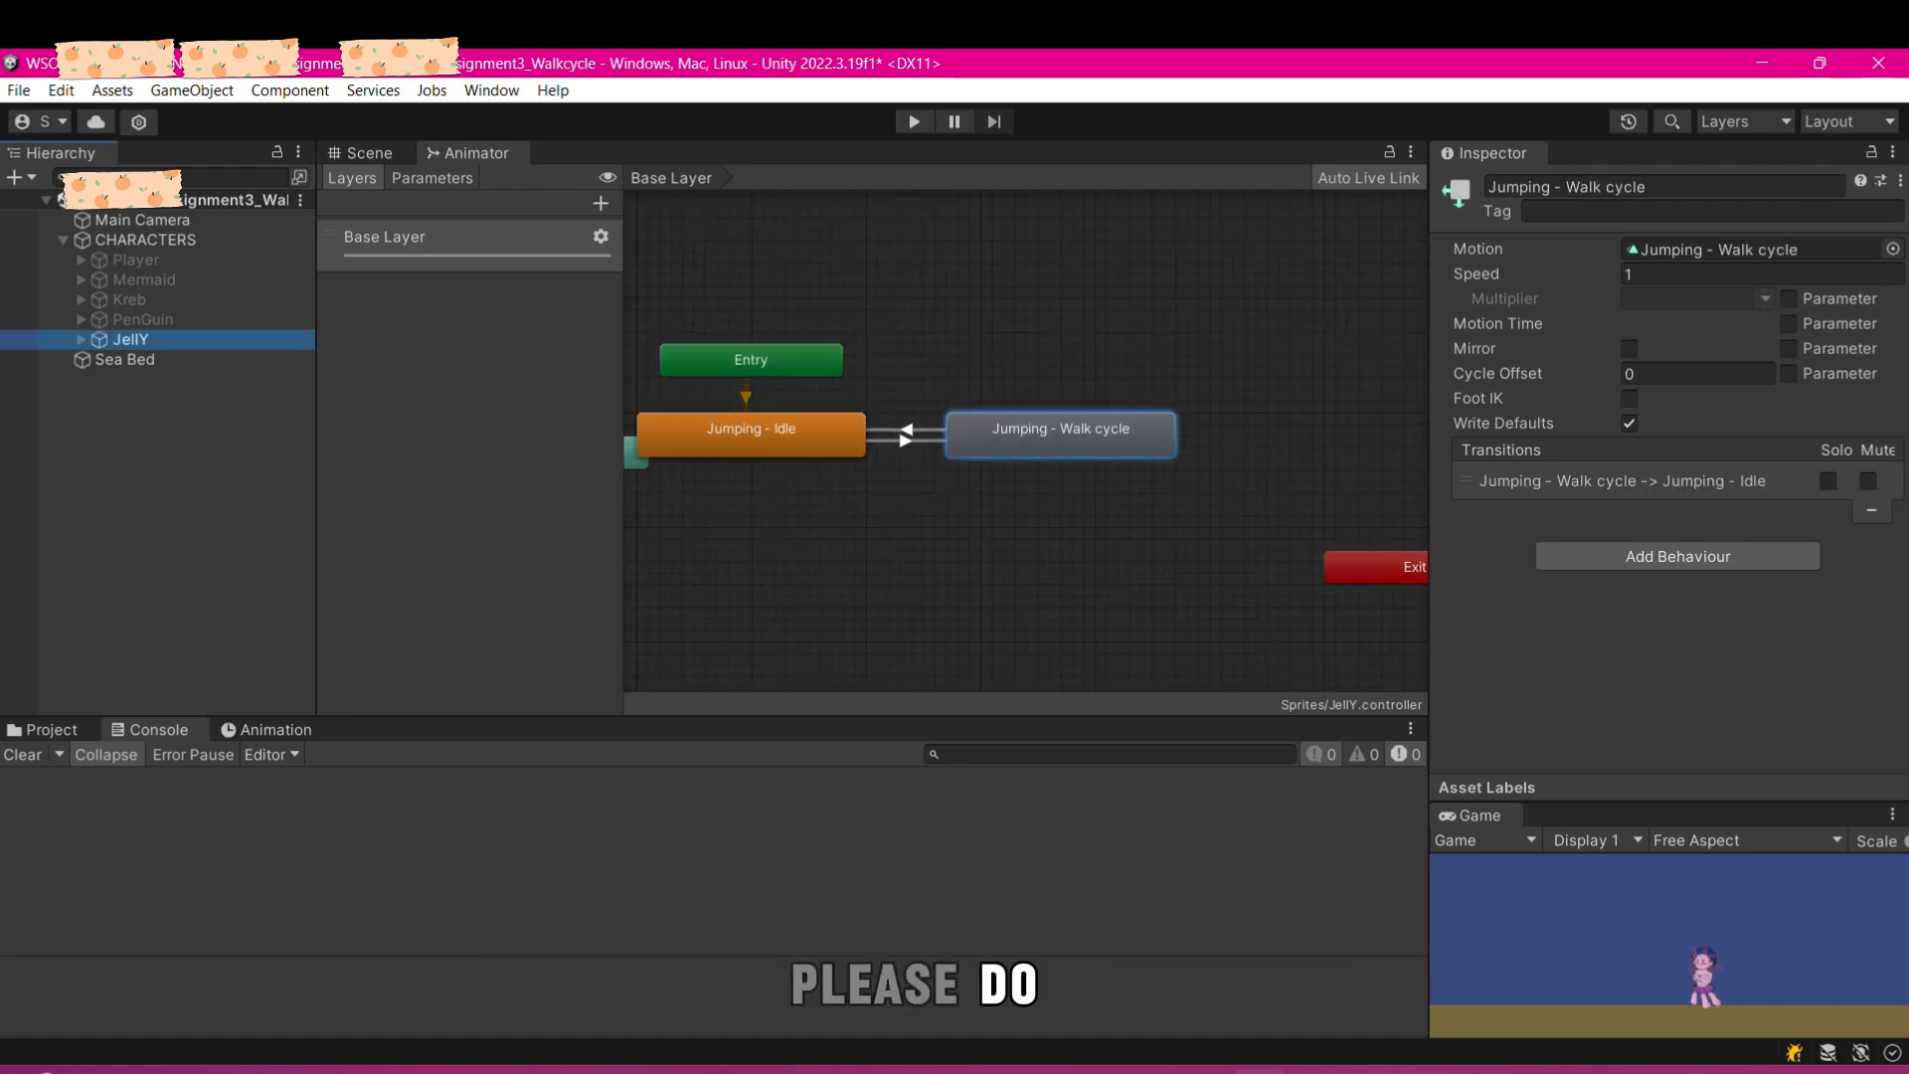
- Return to the scene and create a new animation clip for JellY named Jumping - Jump
{"action": "left_click", "coordinate": [369, 153]}
{"action": "left_click", "coordinate": [276, 730]}
{"action": "scroll", "coordinate": [905, 388], "scroll_direction": "up", "scroll_amount": 3}
{"action": "left_click", "coordinate": [125, 780]}
{"action": "left_click", "coordinate": [80, 875]}
{"action": "type", "text": "Jumping - Jump"}
{"action": "key", "text": "Return"}
{"action": "scroll", "coordinate": [984, 413], "scroll_direction": "up", "scroll_amount": 3}
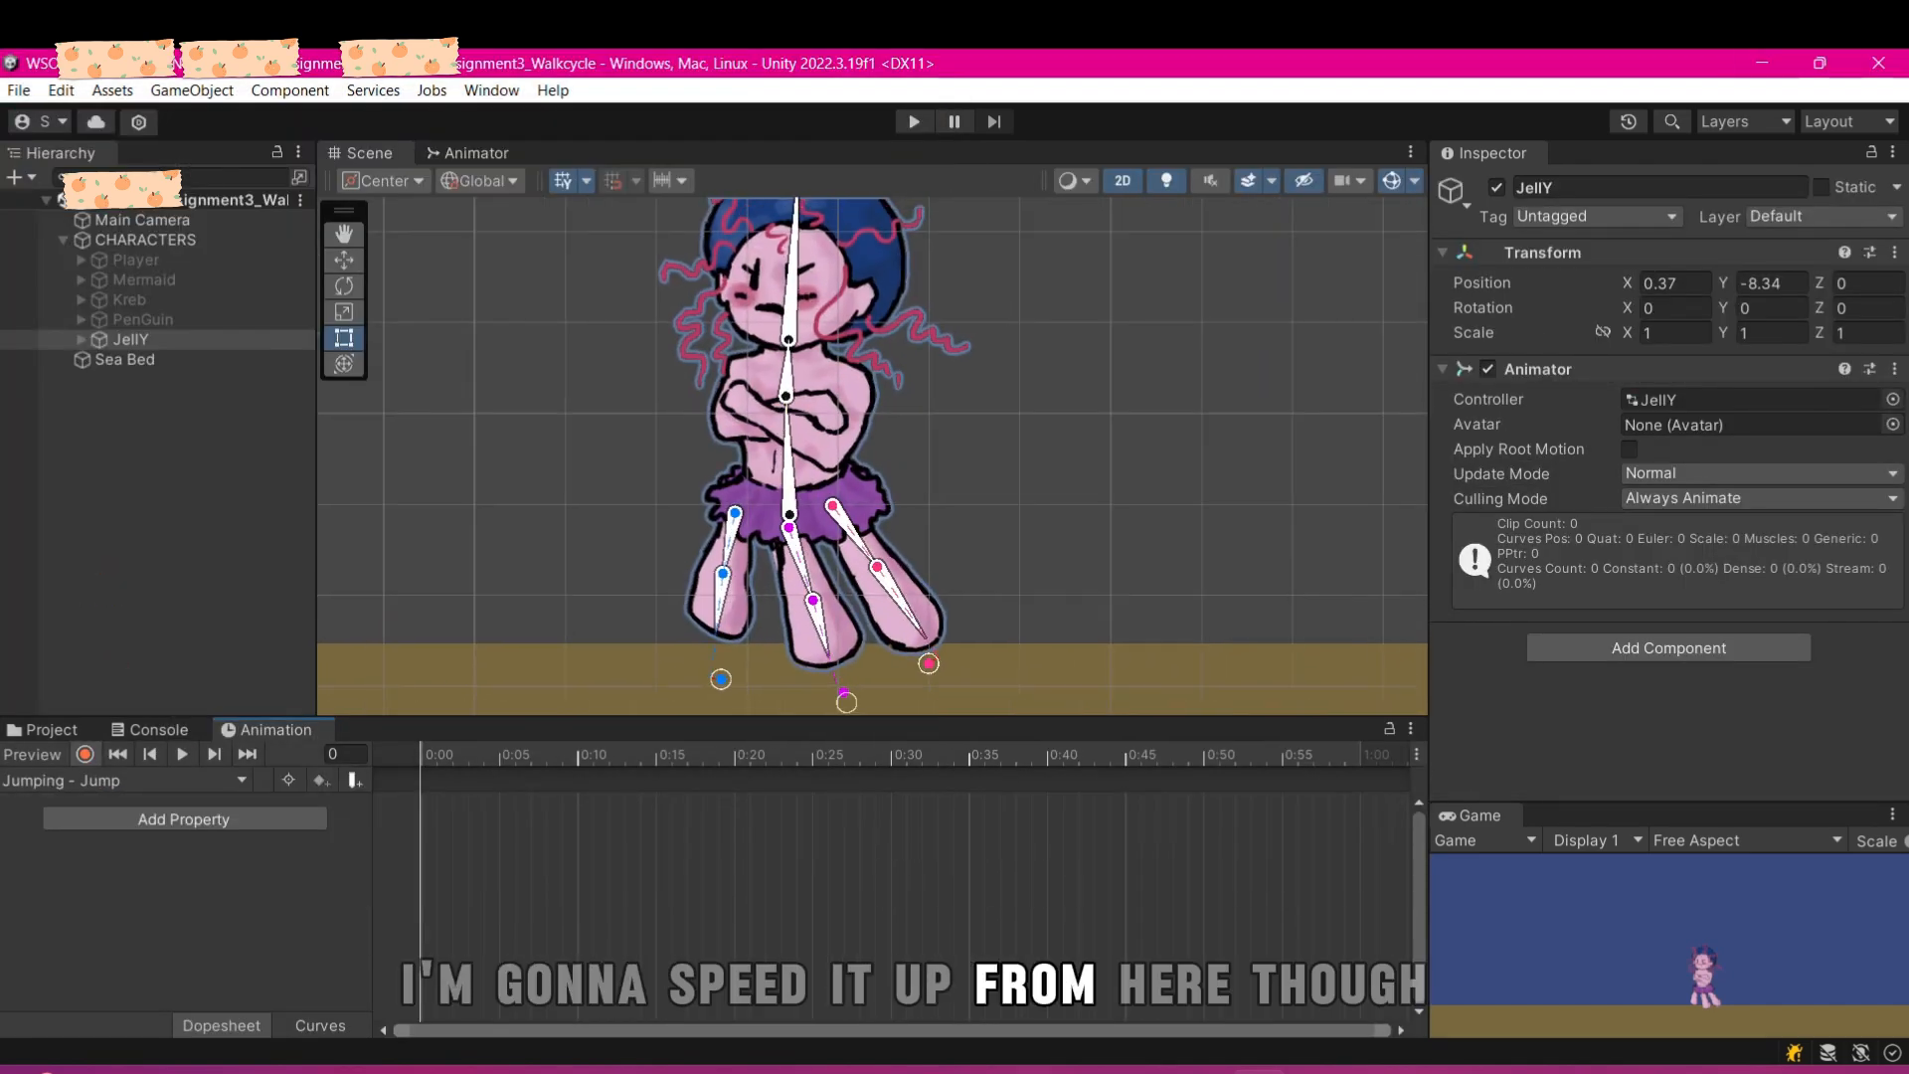
- Start recording and key JellY's position at about Y -8.59 at frame 0 and Y -5.54 at frame 30
{"action": "left_click", "coordinate": [84, 755]}
{"action": "left_click", "coordinate": [344, 259]}
{"action": "scroll", "coordinate": [948, 465], "scroll_direction": "down", "scroll_amount": 5}
{"action": "left_click_drag", "start_coordinate": [842, 316], "coordinate": [842, 108]}
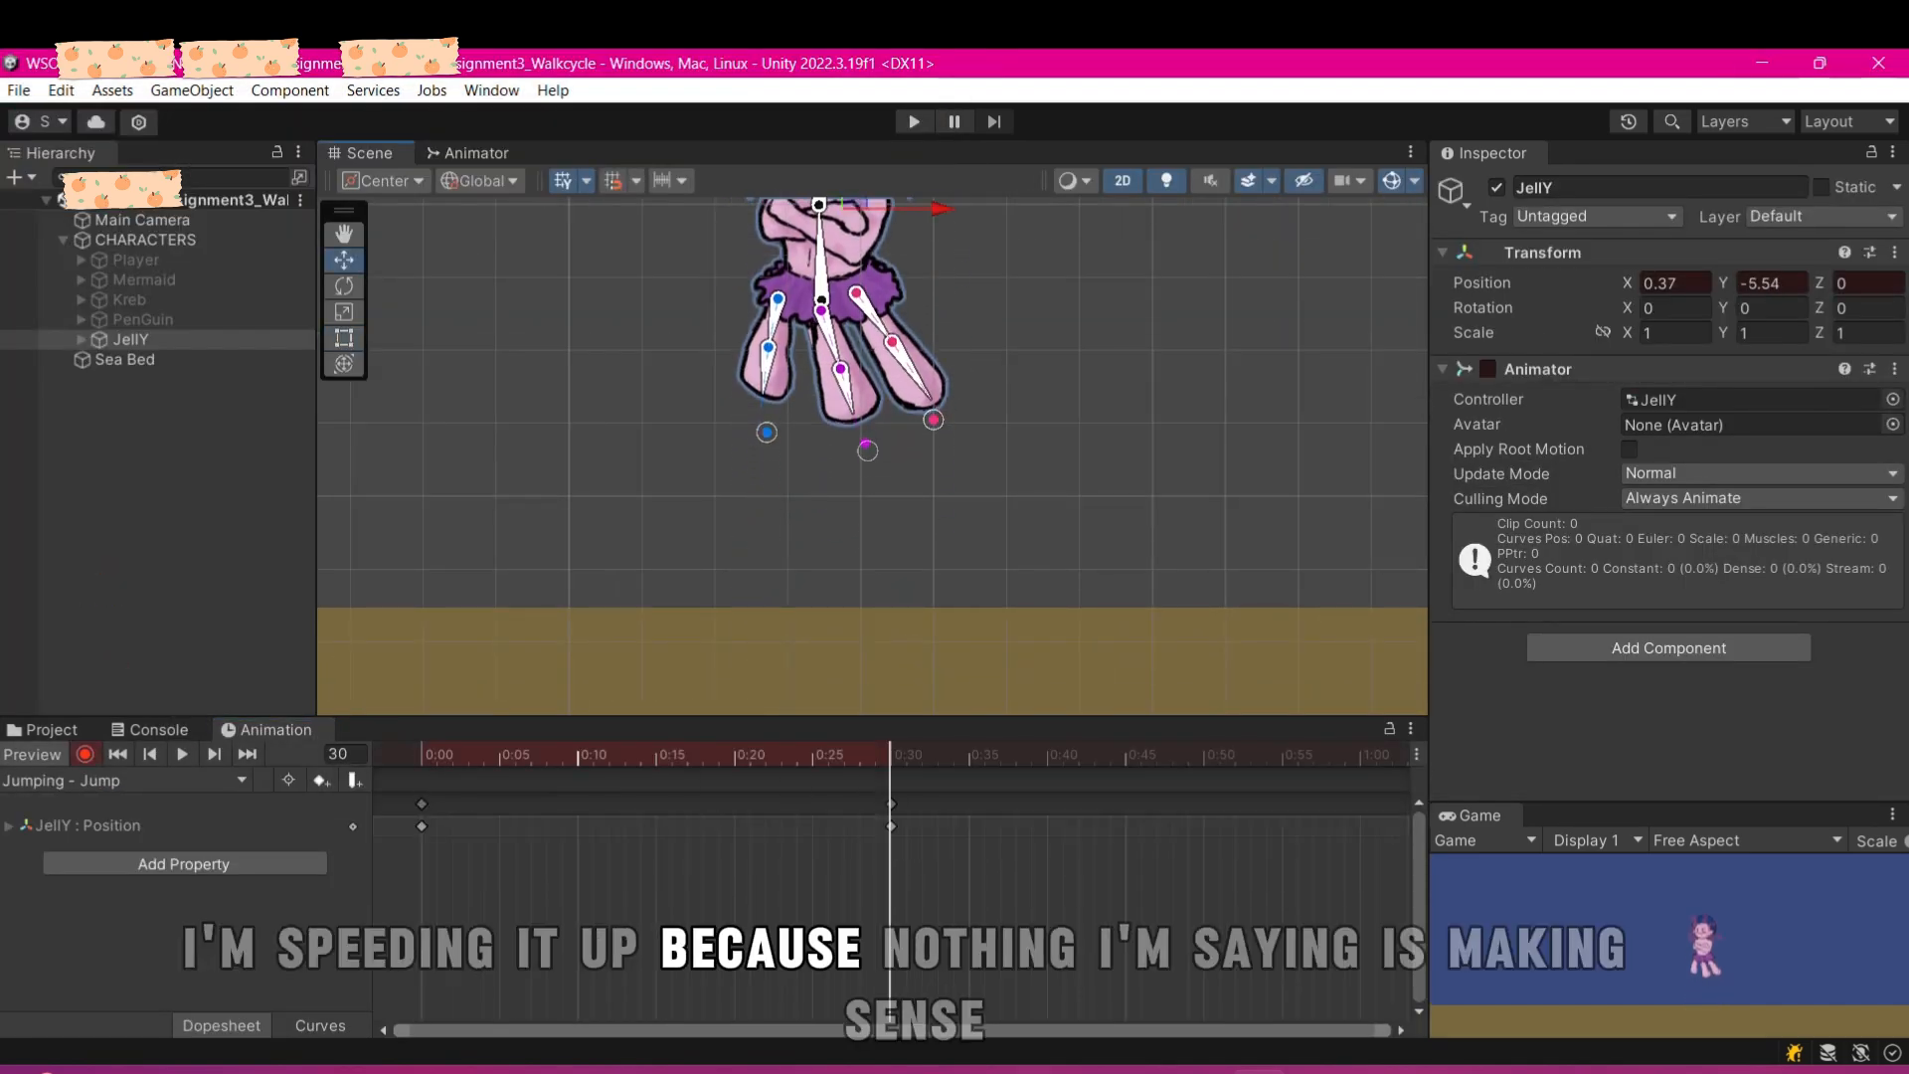
- Copy JellY's starting position keyframe to frame 60 and play the jump clip
{"action": "left_click", "coordinate": [1359, 754]}
{"action": "scroll", "coordinate": [1034, 895], "scroll_direction": "down", "scroll_amount": 4}
{"action": "left_click", "coordinate": [421, 826]}
{"action": "key", "text": "ctrl+c"}
{"action": "key", "text": "ctrl+v"}
{"action": "left_click", "coordinate": [182, 755]}
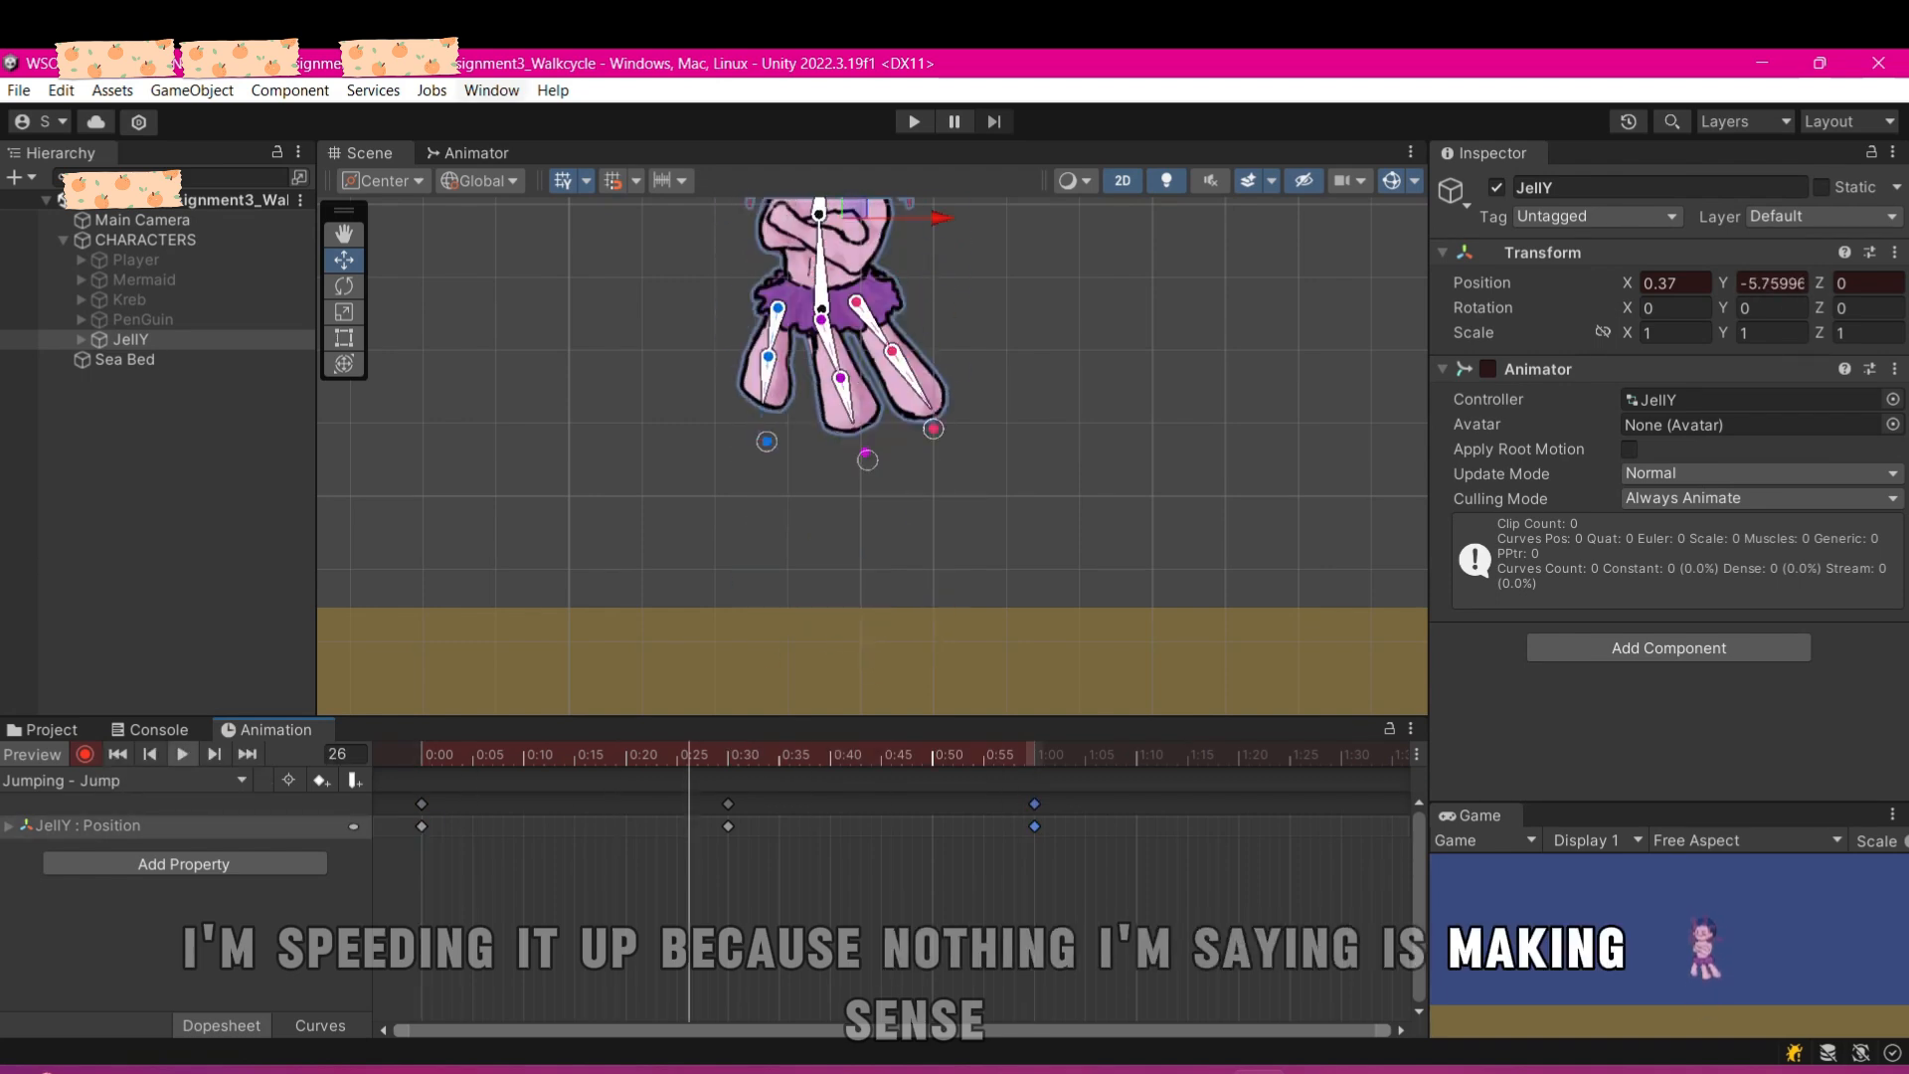
{"action": "left_click", "coordinate": [182, 755]}
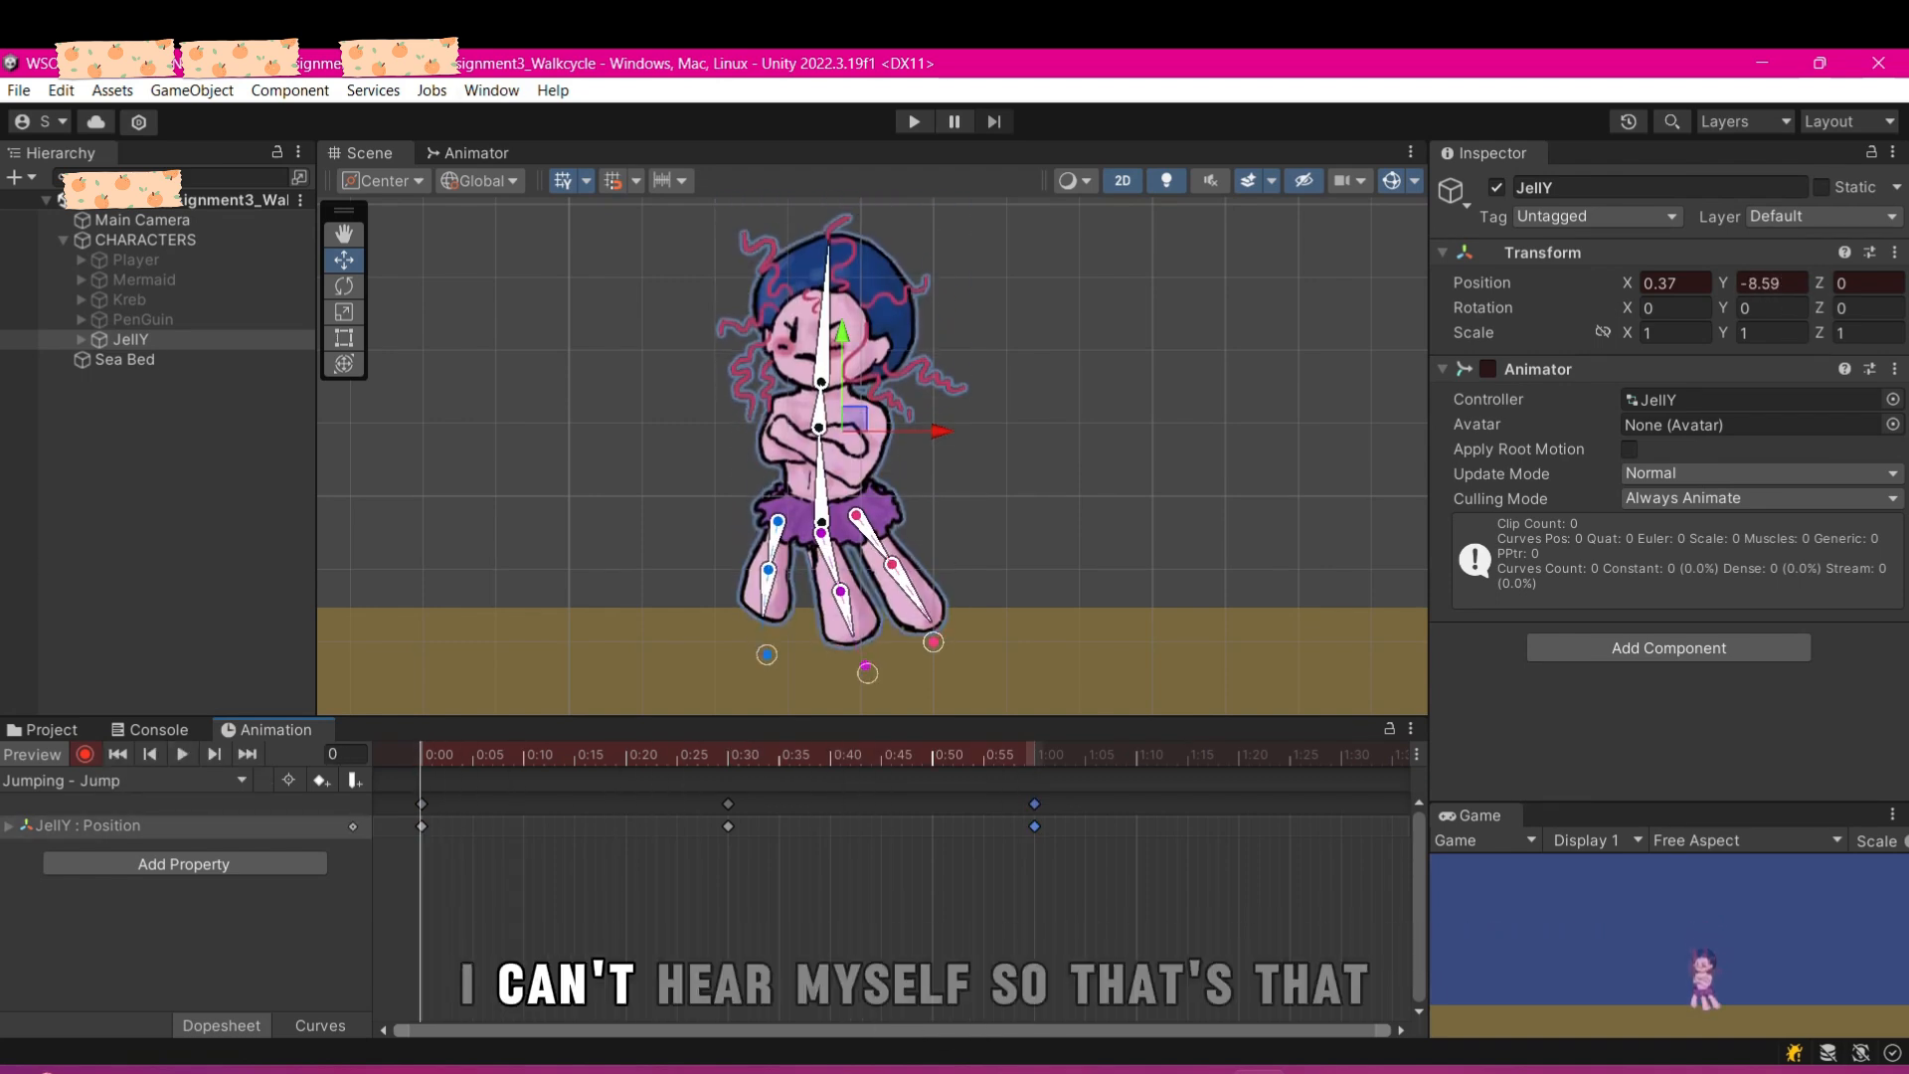
- Key a crouched leg pose at frame 2 by moving the left, middle and right leg solver targets
{"action": "left_click", "coordinate": [442, 755]}
{"action": "scroll", "coordinate": [748, 627], "scroll_direction": "up", "scroll_amount": 2}
{"action": "left_click_drag", "start_coordinate": [772, 658], "coordinate": [798, 645]}
{"action": "left_click_drag", "start_coordinate": [891, 680], "coordinate": [952, 645]}
{"action": "left_click", "coordinate": [934, 569]}
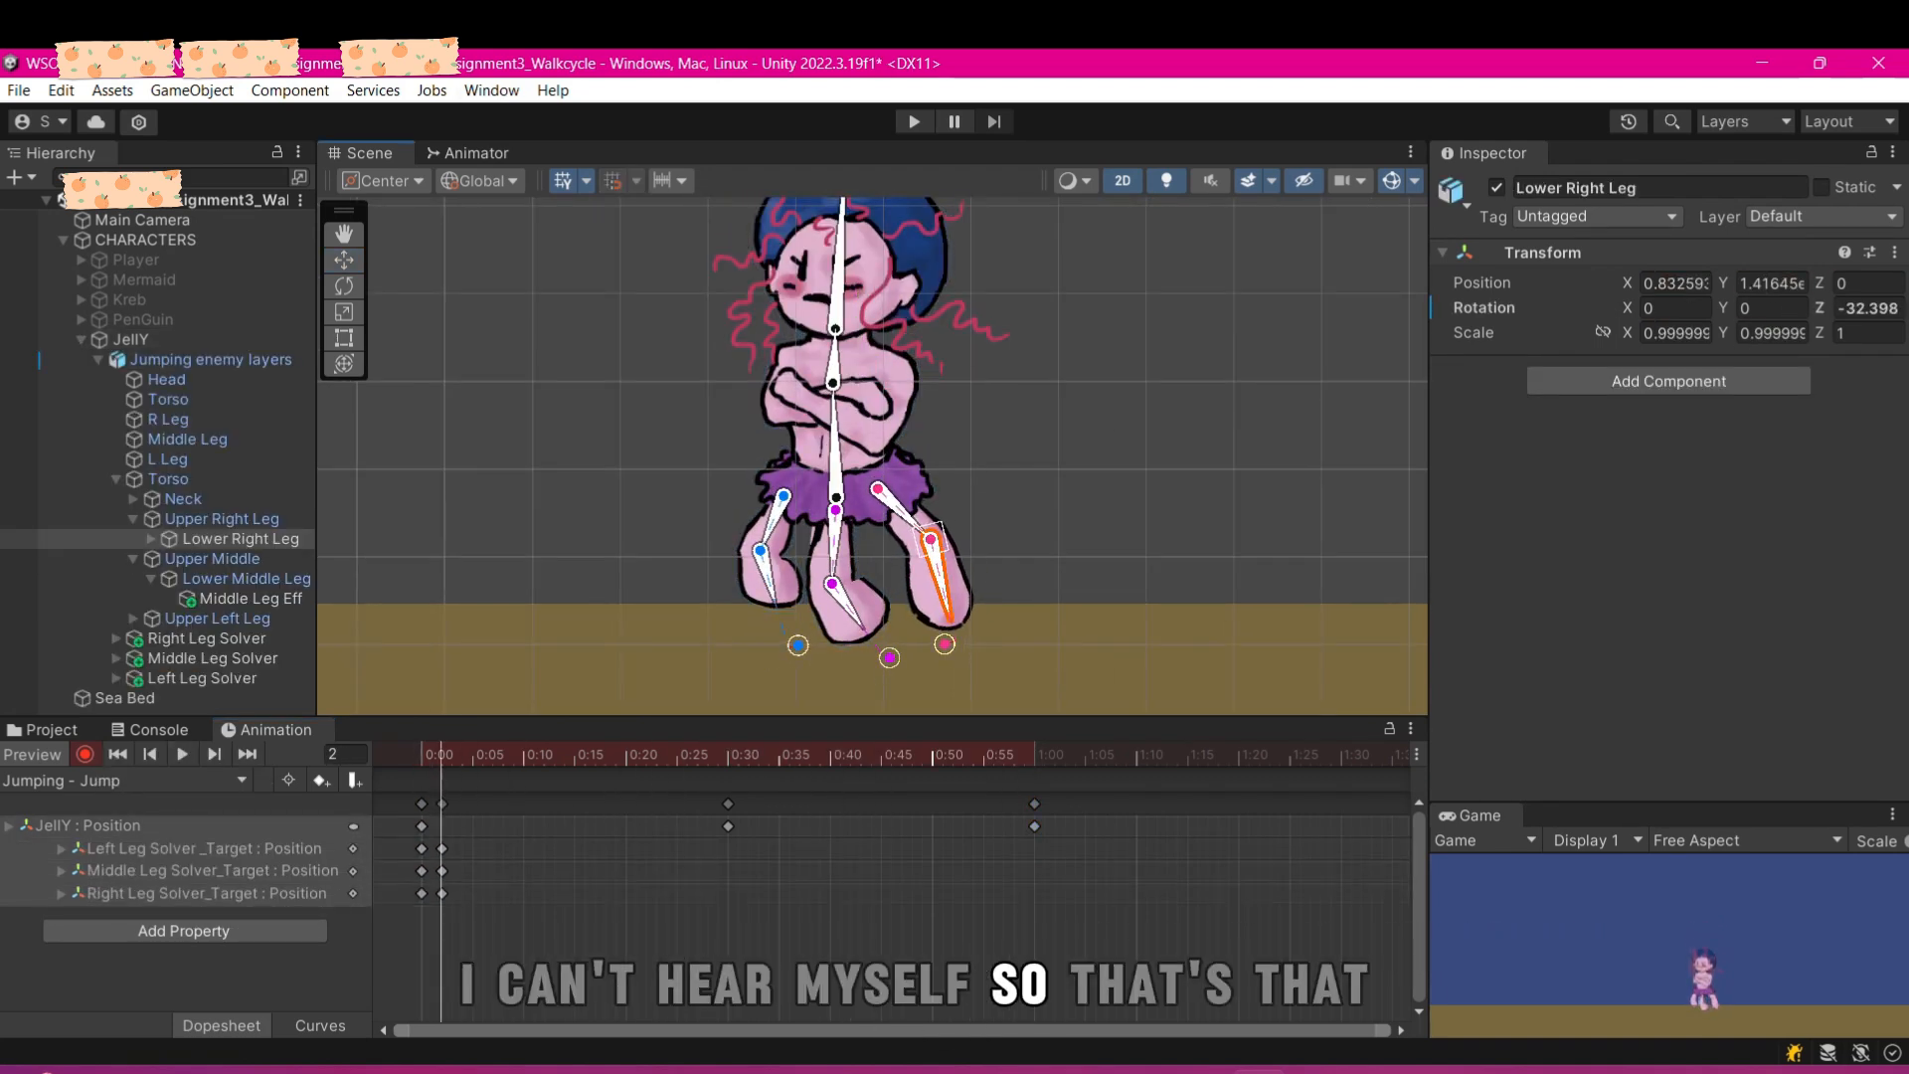
- Key straighter legs at frame 10 and legs spread outward at the peak of the jump at frame 30
{"action": "left_click_drag", "start_coordinate": [441, 755], "coordinate": [523, 755]}
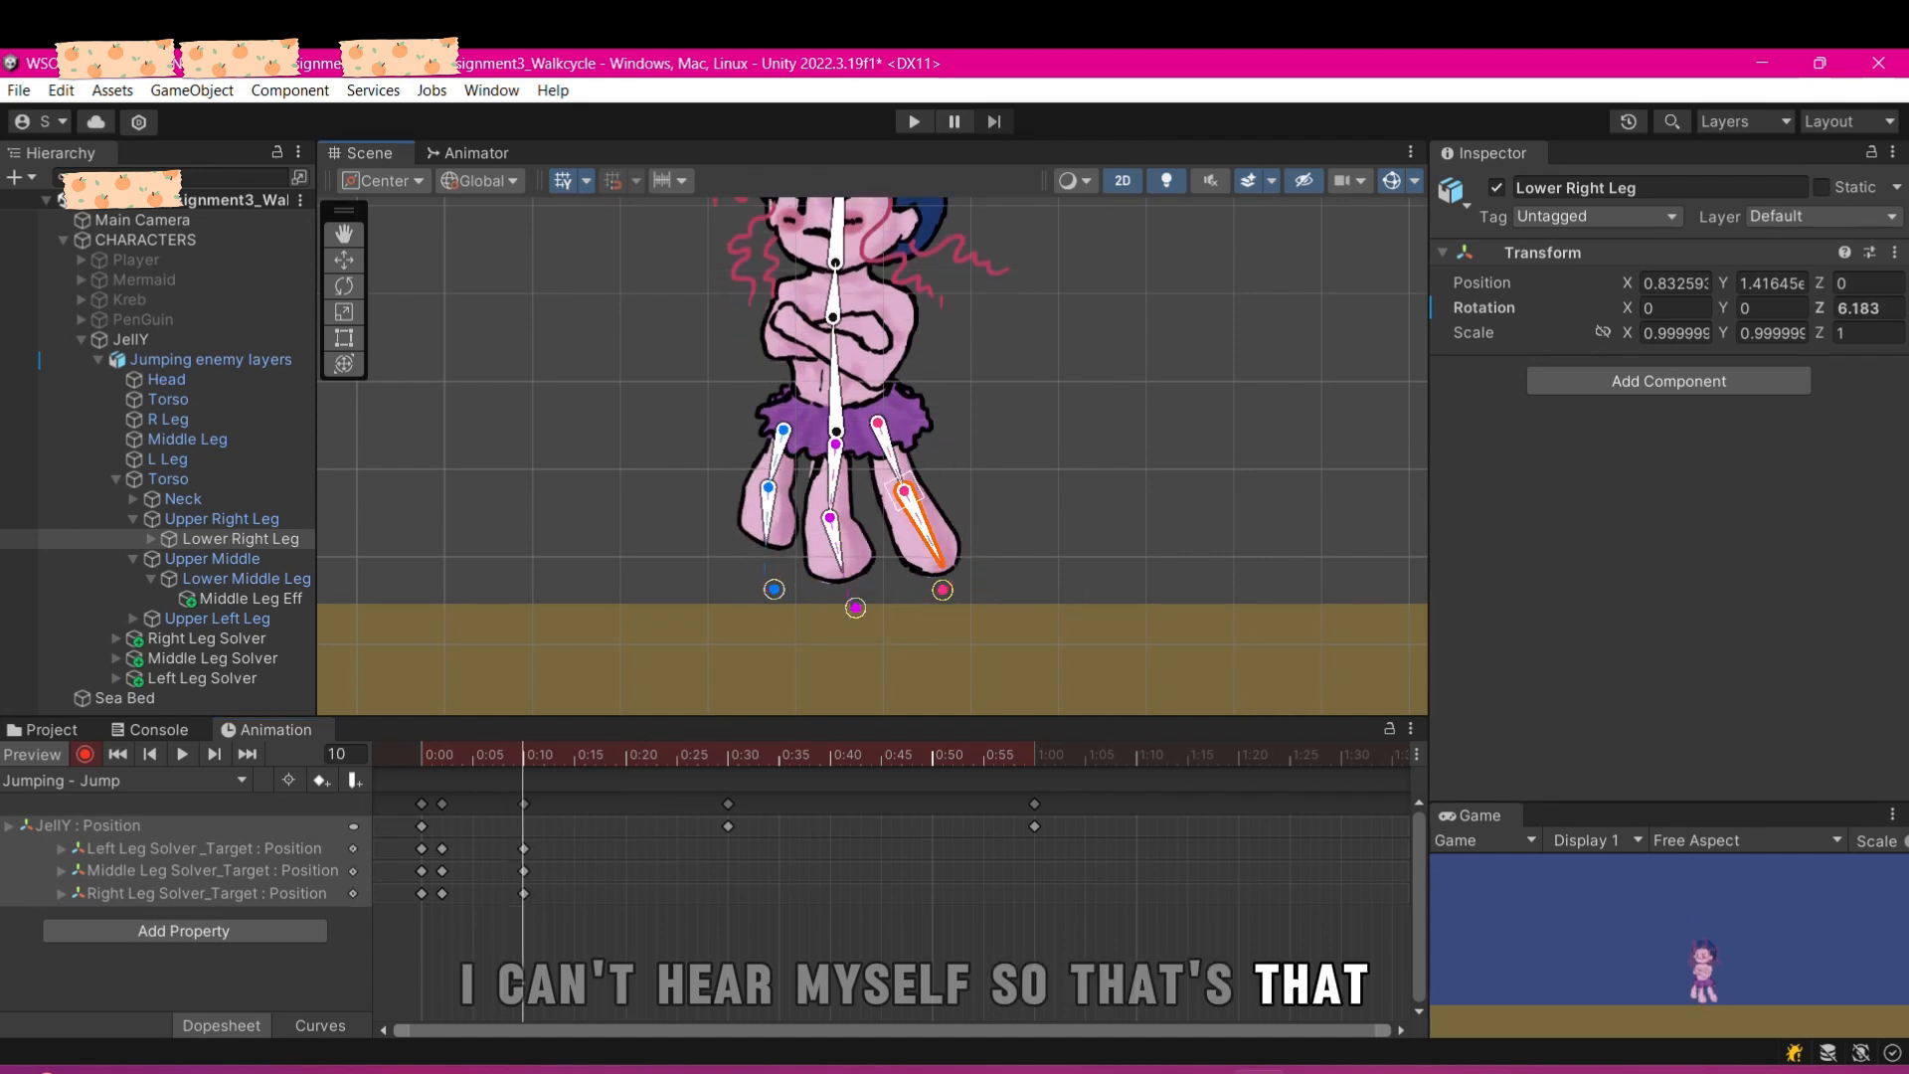
{"action": "left_click_drag", "start_coordinate": [942, 590], "coordinate": [948, 586]}
{"action": "left_click", "coordinate": [728, 755]}
{"action": "left_click_drag", "start_coordinate": [774, 391], "coordinate": [707, 376]}
- At frame 37, turn on Flip for Right Leg Solver, turn it off for Left Leg Solver, and adjust the outer leg targets
{"action": "left_click_drag", "start_coordinate": [728, 755], "coordinate": [799, 755]}
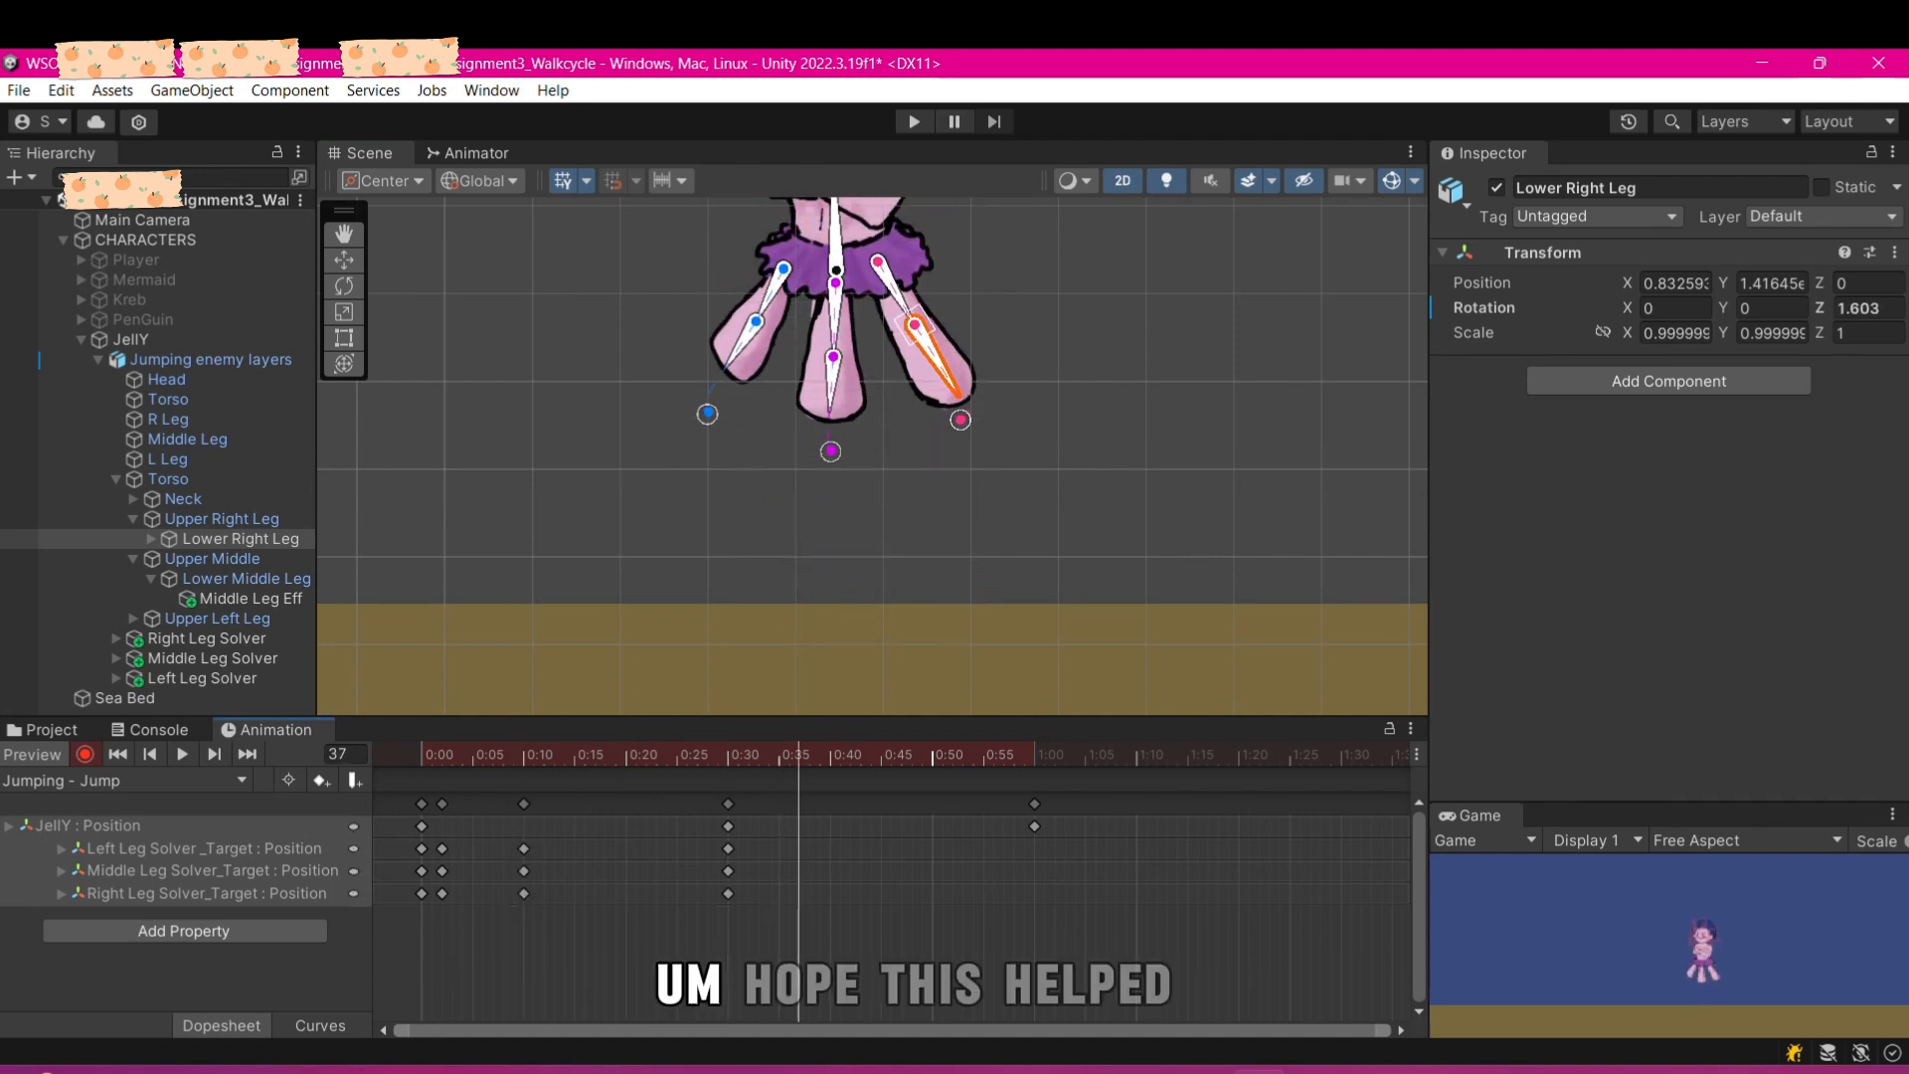
{"action": "left_click_drag", "start_coordinate": [707, 413], "coordinate": [703, 416]}
{"action": "left_click", "coordinate": [207, 639]}
{"action": "left_click", "coordinate": [1629, 450]}
{"action": "left_click_drag", "start_coordinate": [960, 419], "coordinate": [1006, 386]}
{"action": "left_click", "coordinate": [212, 658]}
{"action": "left_click", "coordinate": [1629, 450]}
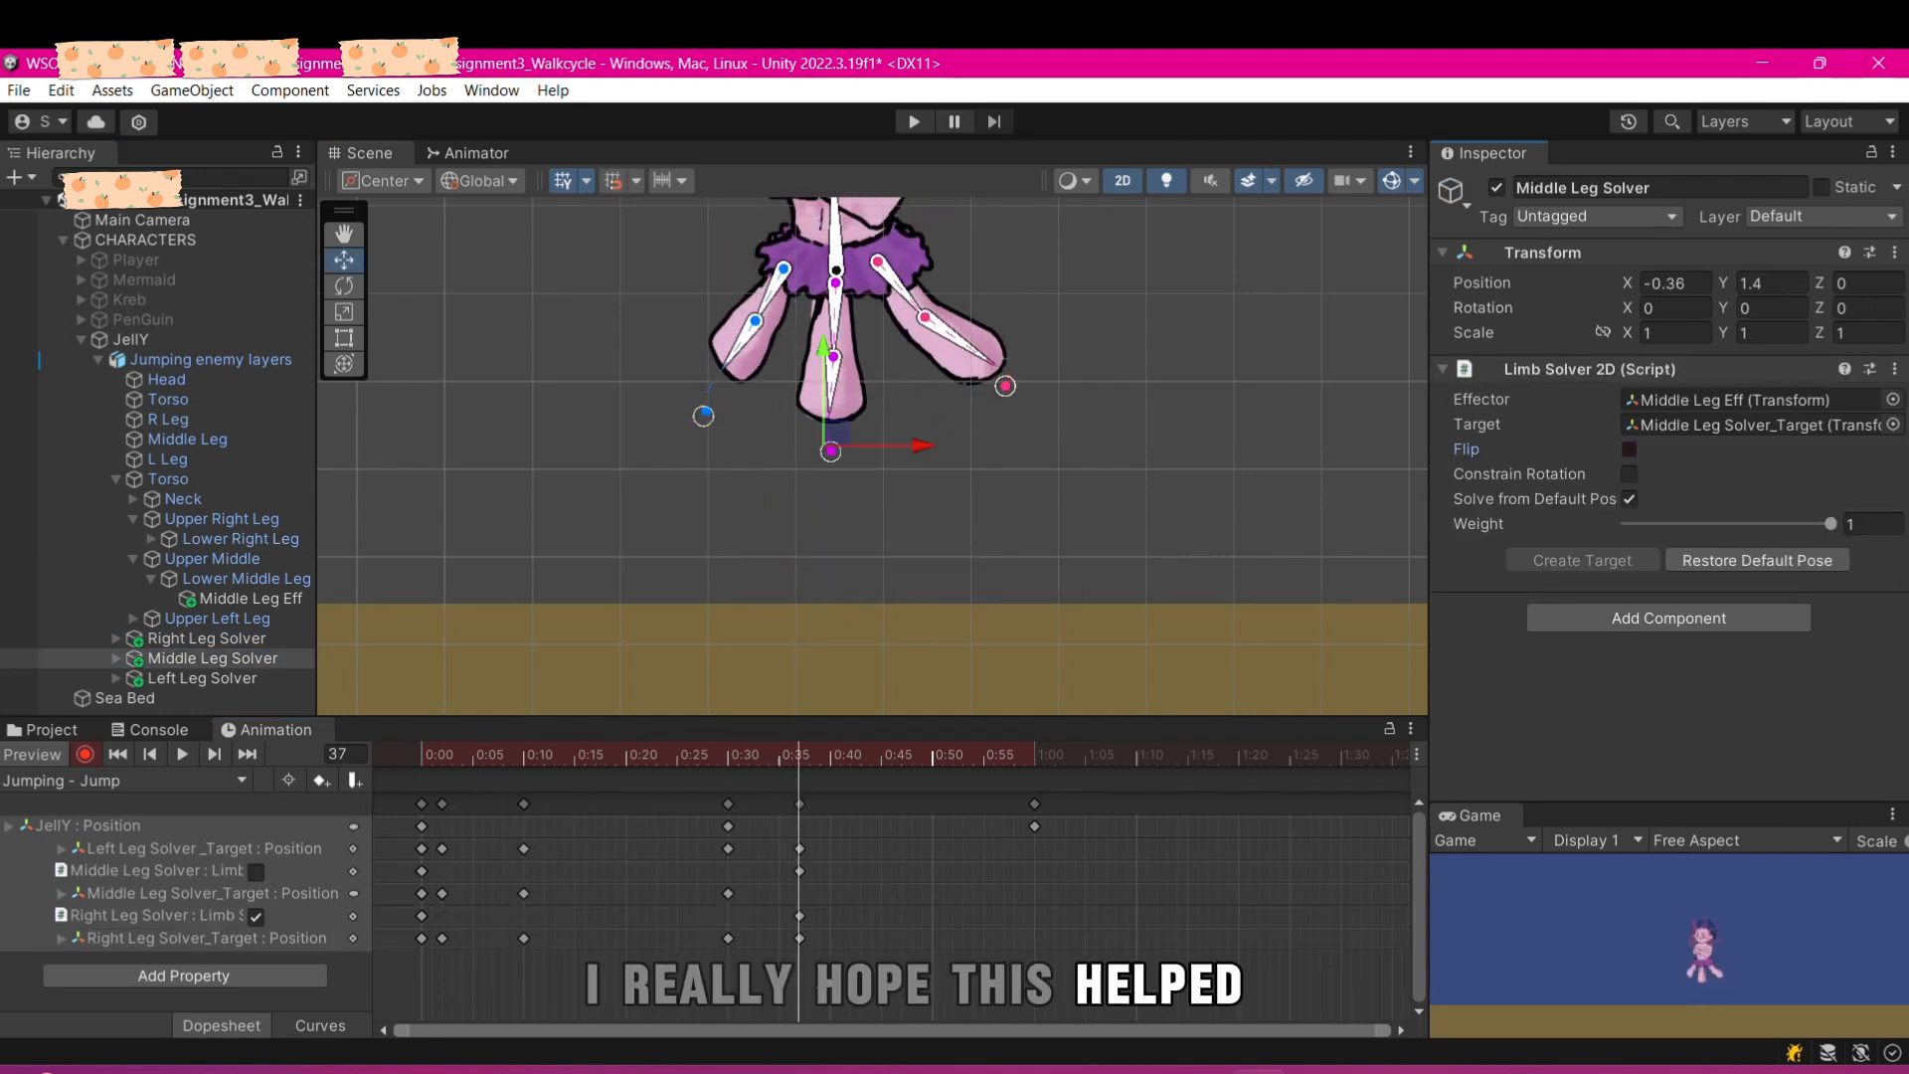
{"action": "left_click", "coordinate": [202, 678]}
{"action": "left_click", "coordinate": [1629, 450]}
{"action": "left_click_drag", "start_coordinate": [694, 395], "coordinate": [691, 392]}
- Key a wider falling pose at frame 45 by adjusting all three leg solver targets
{"action": "left_click_drag", "start_coordinate": [800, 755], "coordinate": [881, 754]}
{"action": "left_click_drag", "start_coordinate": [692, 487], "coordinate": [669, 473]}
{"action": "left_click", "coordinate": [206, 639]}
{"action": "left_click_drag", "start_coordinate": [1005, 482], "coordinate": [1016, 474]}
{"action": "left_click_drag", "start_coordinate": [892, 535], "coordinate": [896, 531]}
- Key the landing legs at frame 55, turning off Flip for Right Leg Solver and on for Left Leg Solver
{"action": "left_click_drag", "start_coordinate": [881, 755], "coordinate": [982, 755]}
{"action": "left_click_drag", "start_coordinate": [670, 588], "coordinate": [682, 597]}
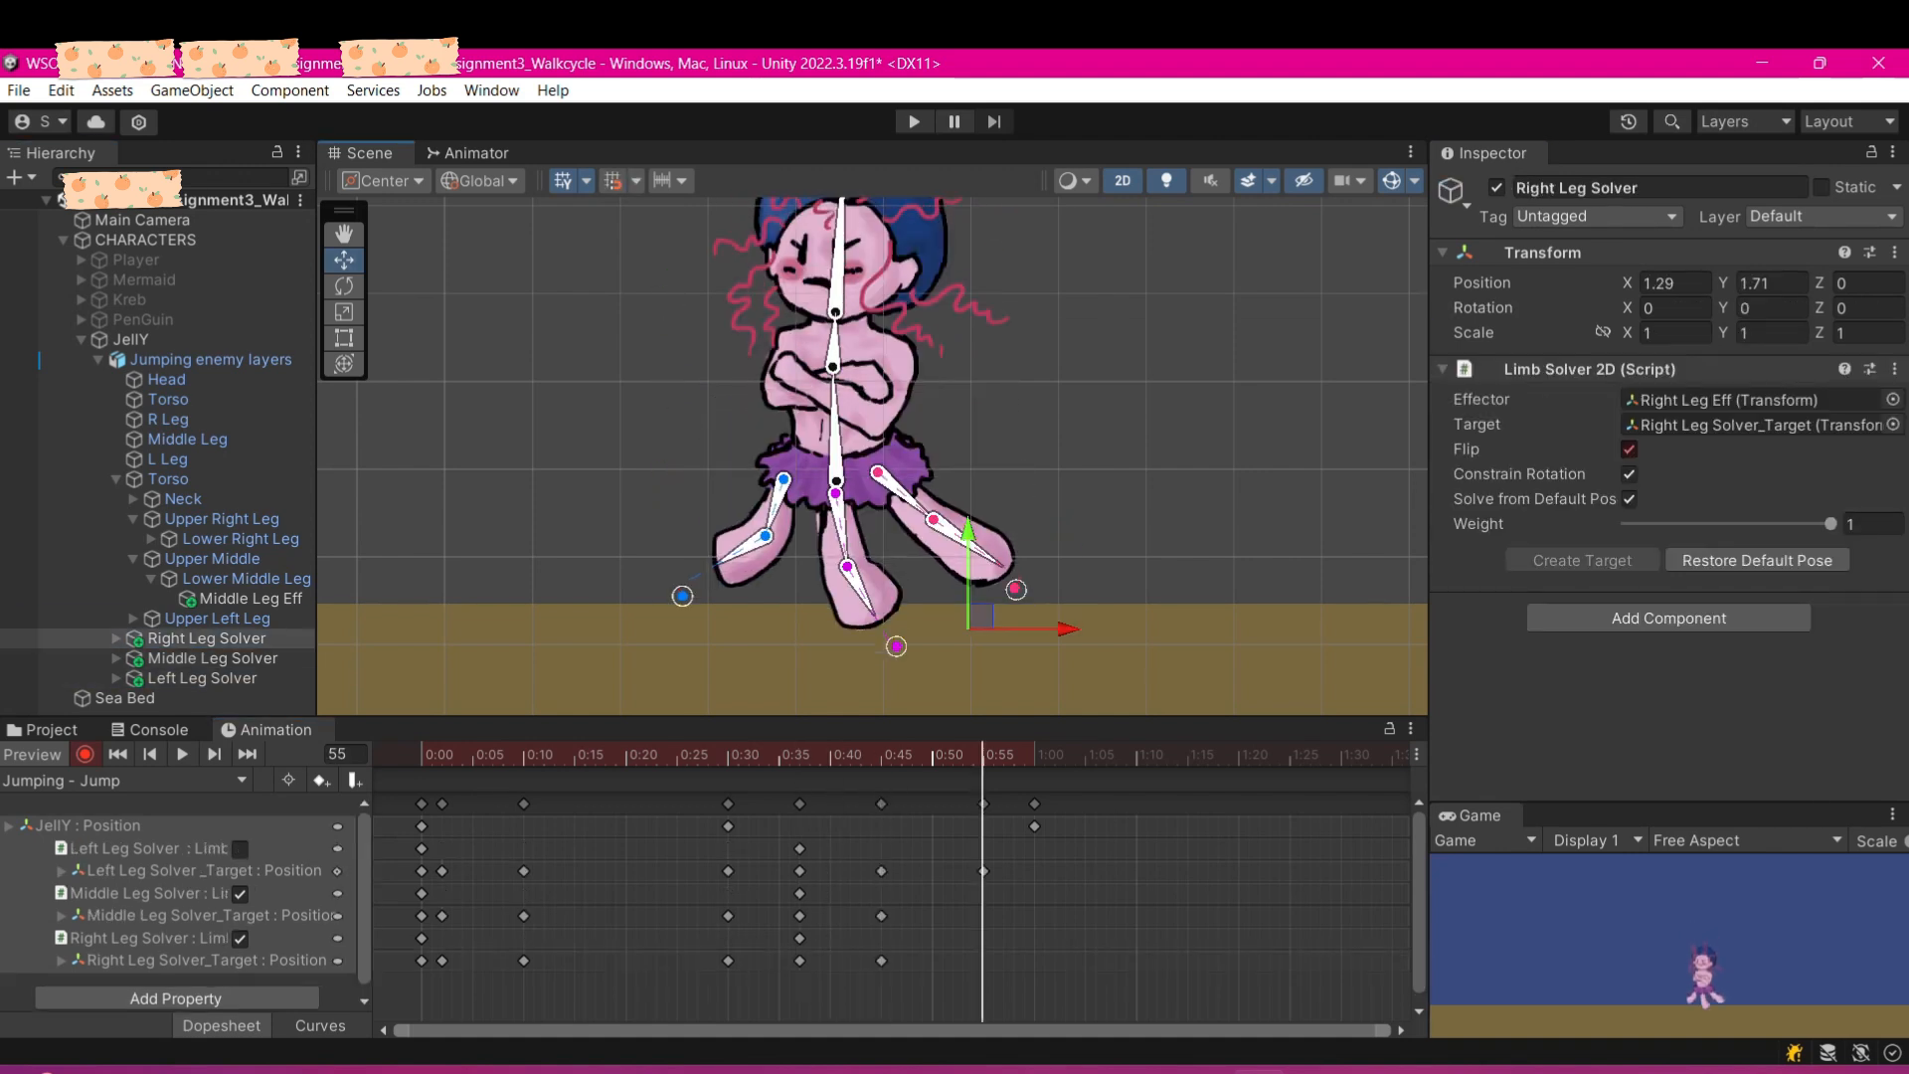
{"action": "left_click_drag", "start_coordinate": [992, 607], "coordinate": [989, 606]}
{"action": "left_click", "coordinate": [213, 658]}
{"action": "left_click_drag", "start_coordinate": [896, 646], "coordinate": [888, 649]}
{"action": "left_click", "coordinate": [202, 678]}
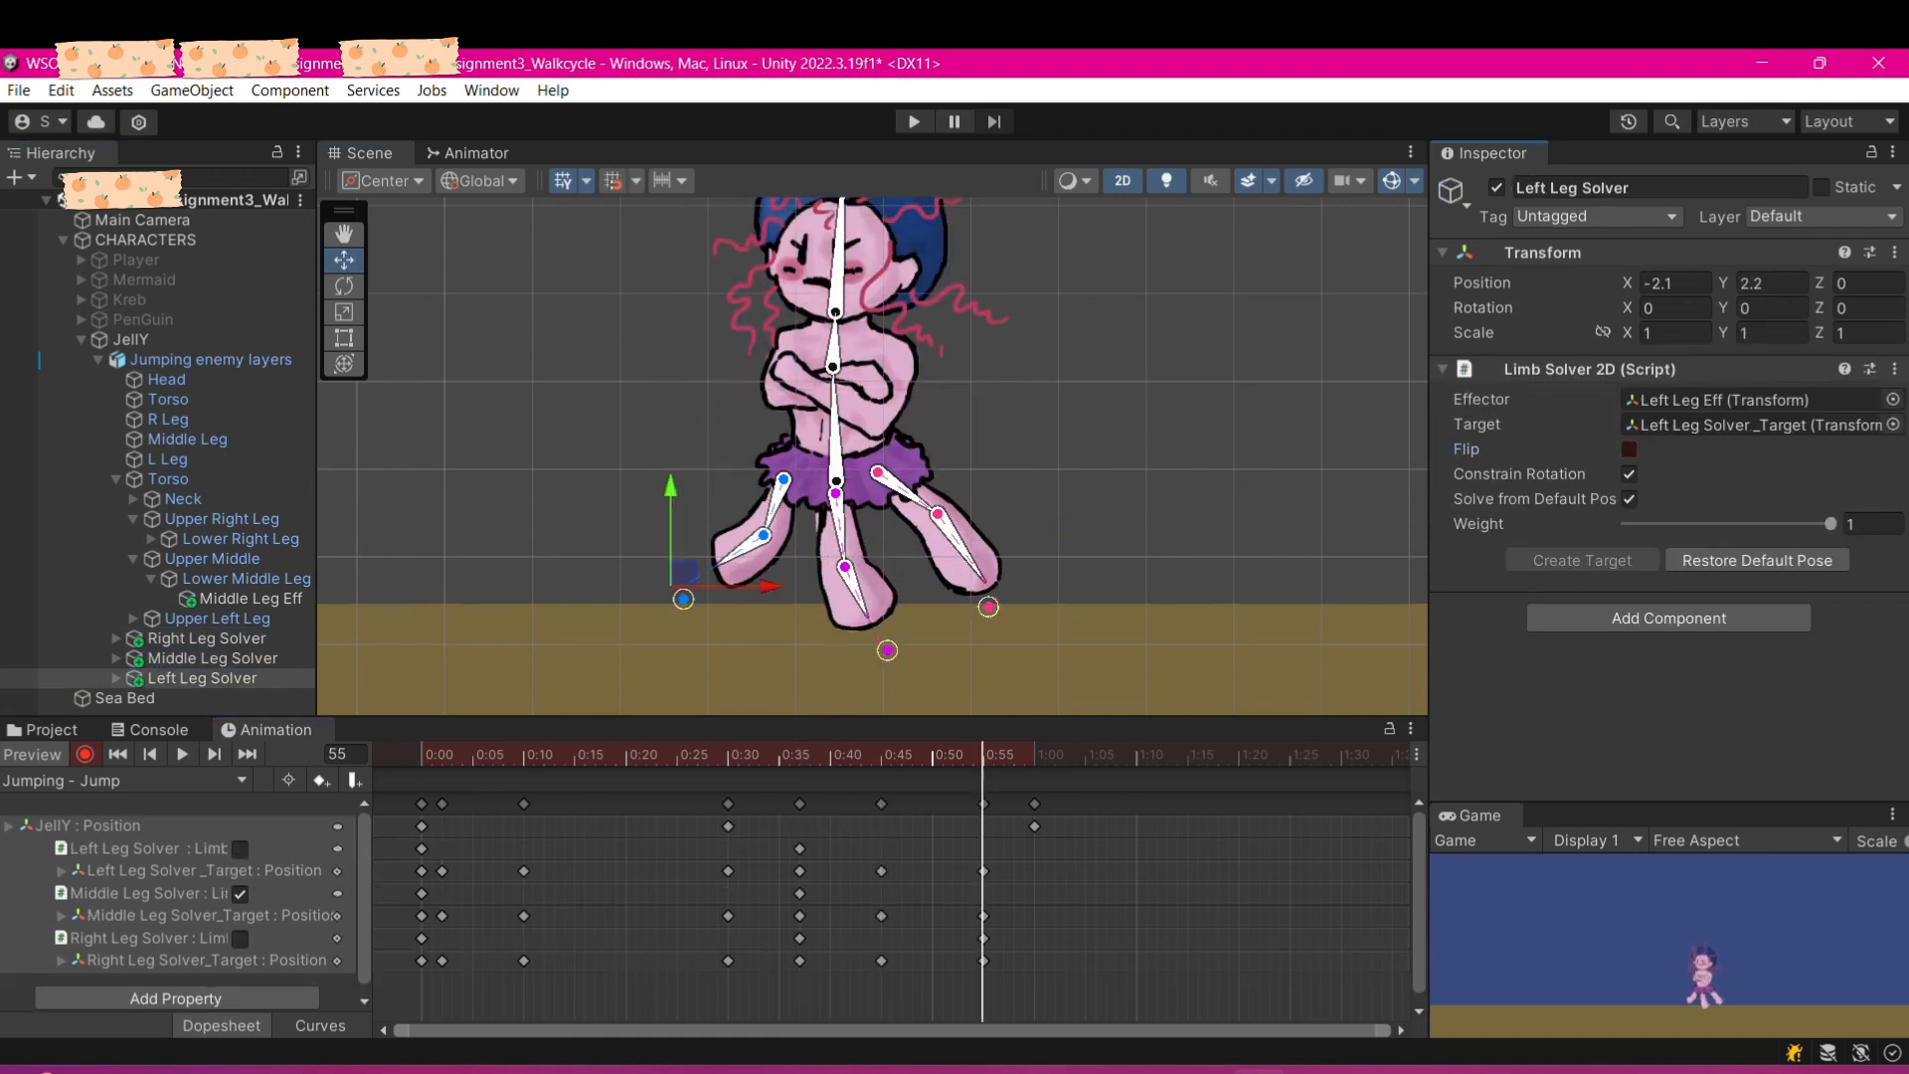
{"action": "left_click", "coordinate": [1629, 449]}
{"action": "left_click_drag", "start_coordinate": [683, 598], "coordinate": [719, 622]}
- Play the jump clip to check the leg movement
{"action": "scroll", "coordinate": [719, 621], "scroll_direction": "down", "scroll_amount": 1}
{"action": "left_click", "coordinate": [182, 754]}
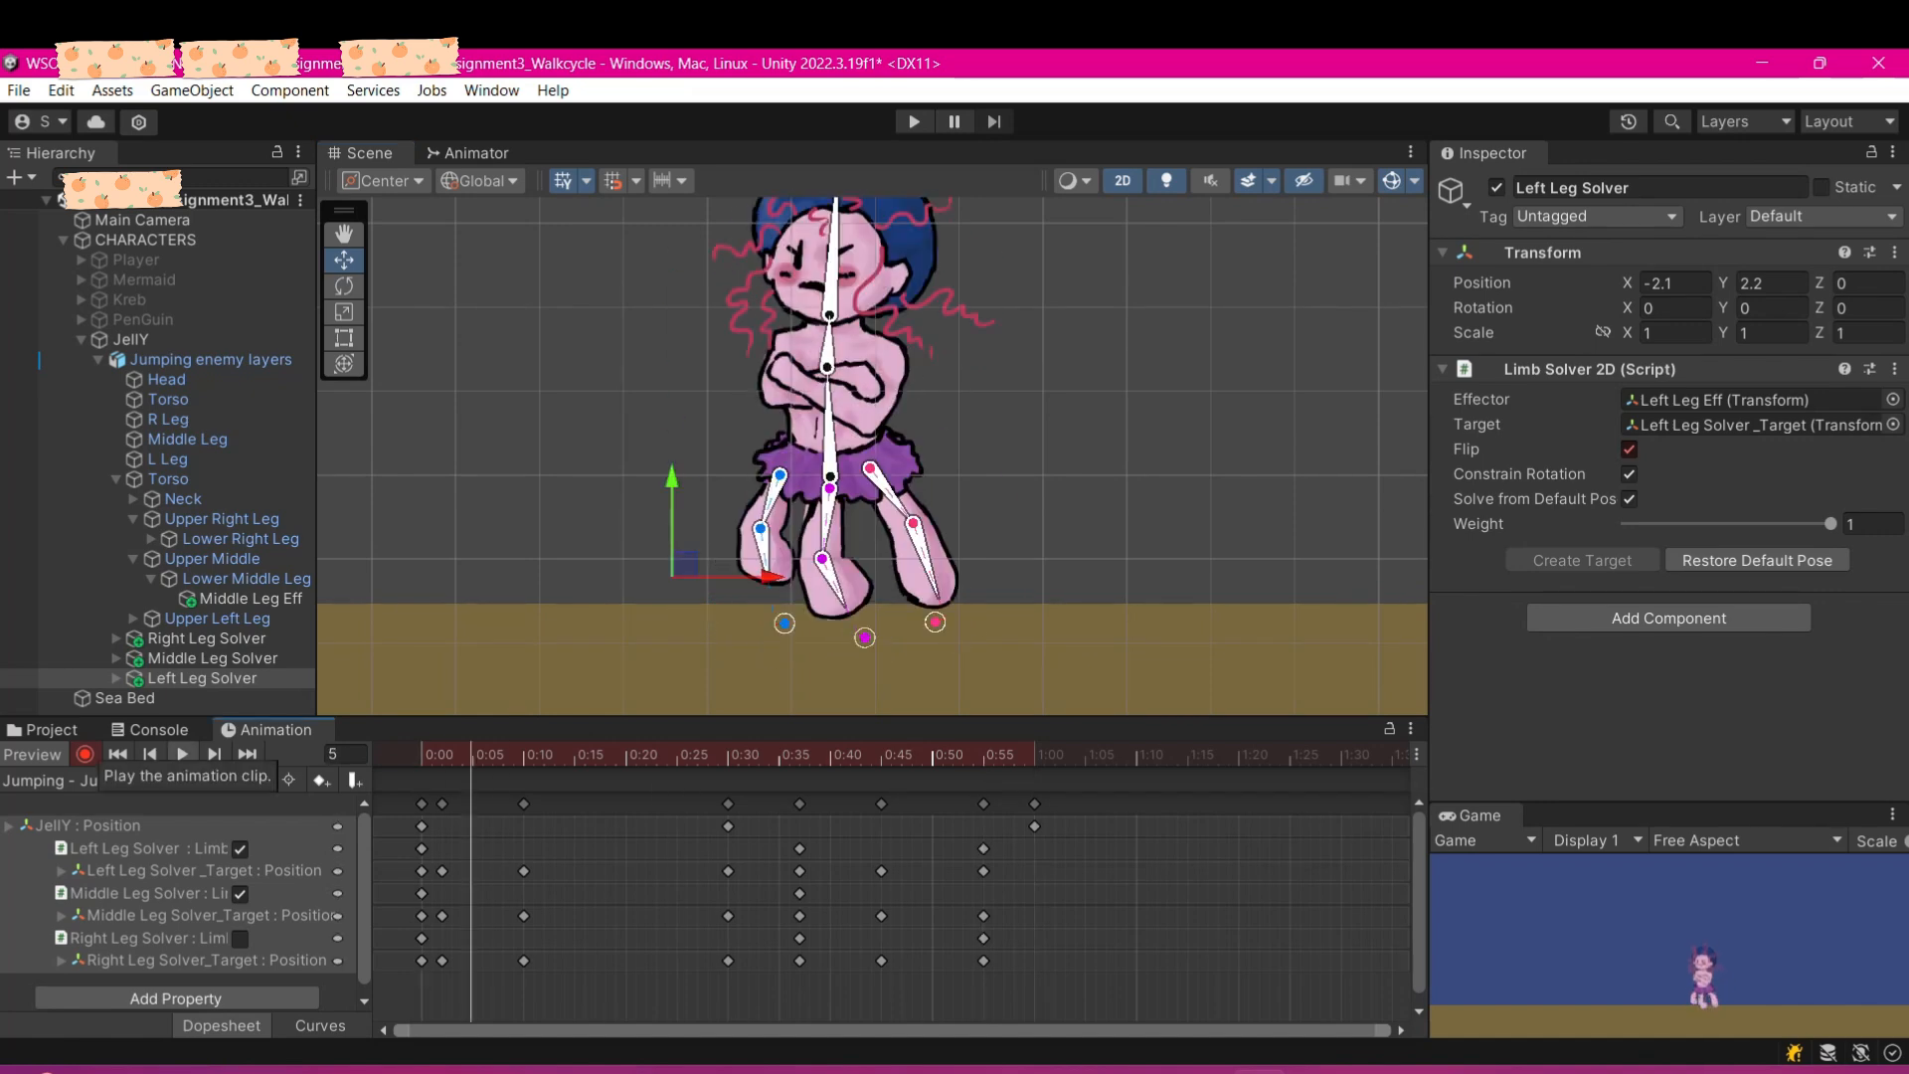
{"action": "left_click", "coordinate": [182, 754]}
{"action": "left_click", "coordinate": [182, 754]}
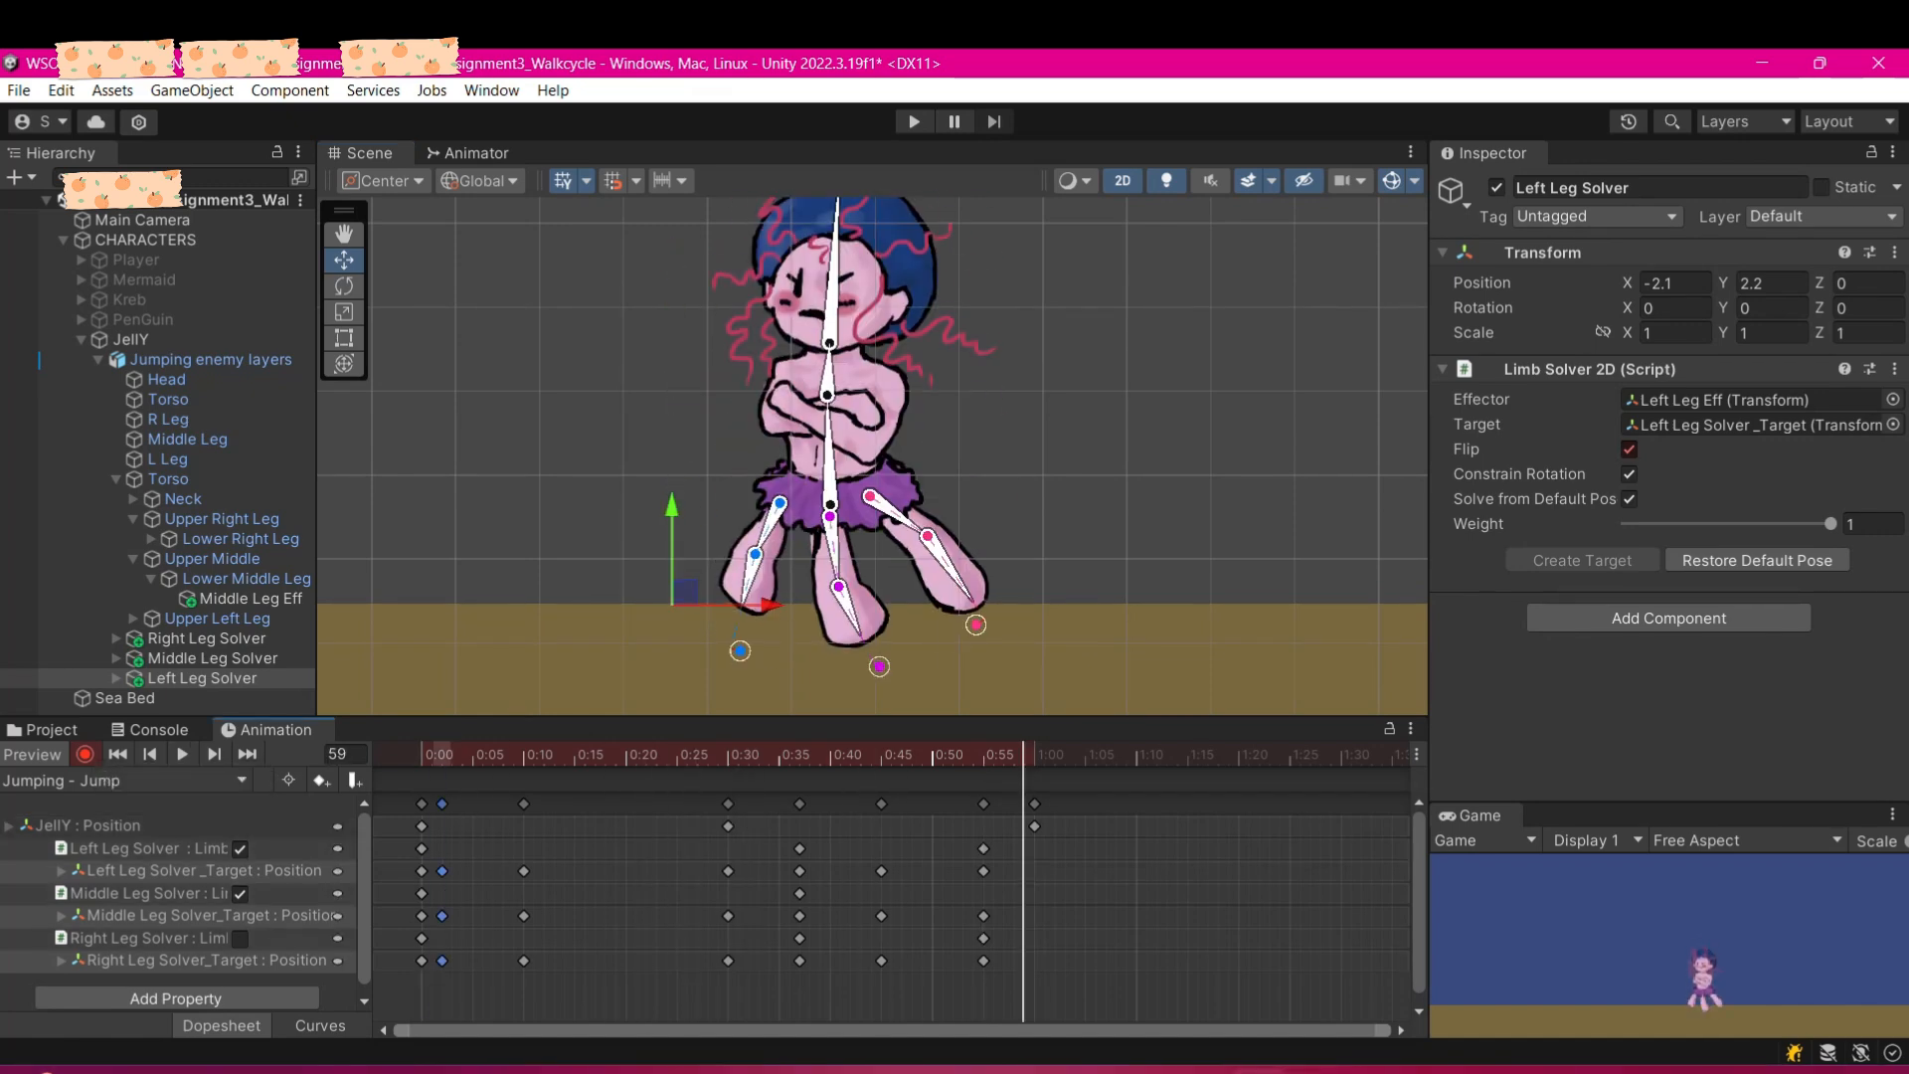
{"action": "left_click", "coordinate": [182, 754]}
- Retime the landing by moving the last keyframes to frame 80, the frame 55 keys to 70 and the frame 45 keys to 60
{"action": "left_click_drag", "start_coordinate": [1024, 794], "coordinate": [1044, 1015]}
{"action": "left_click_drag", "start_coordinate": [1035, 804], "coordinate": [1239, 803]}
{"action": "left_click", "coordinate": [984, 960]}
{"action": "left_click_drag", "start_coordinate": [972, 794], "coordinate": [995, 1010]}
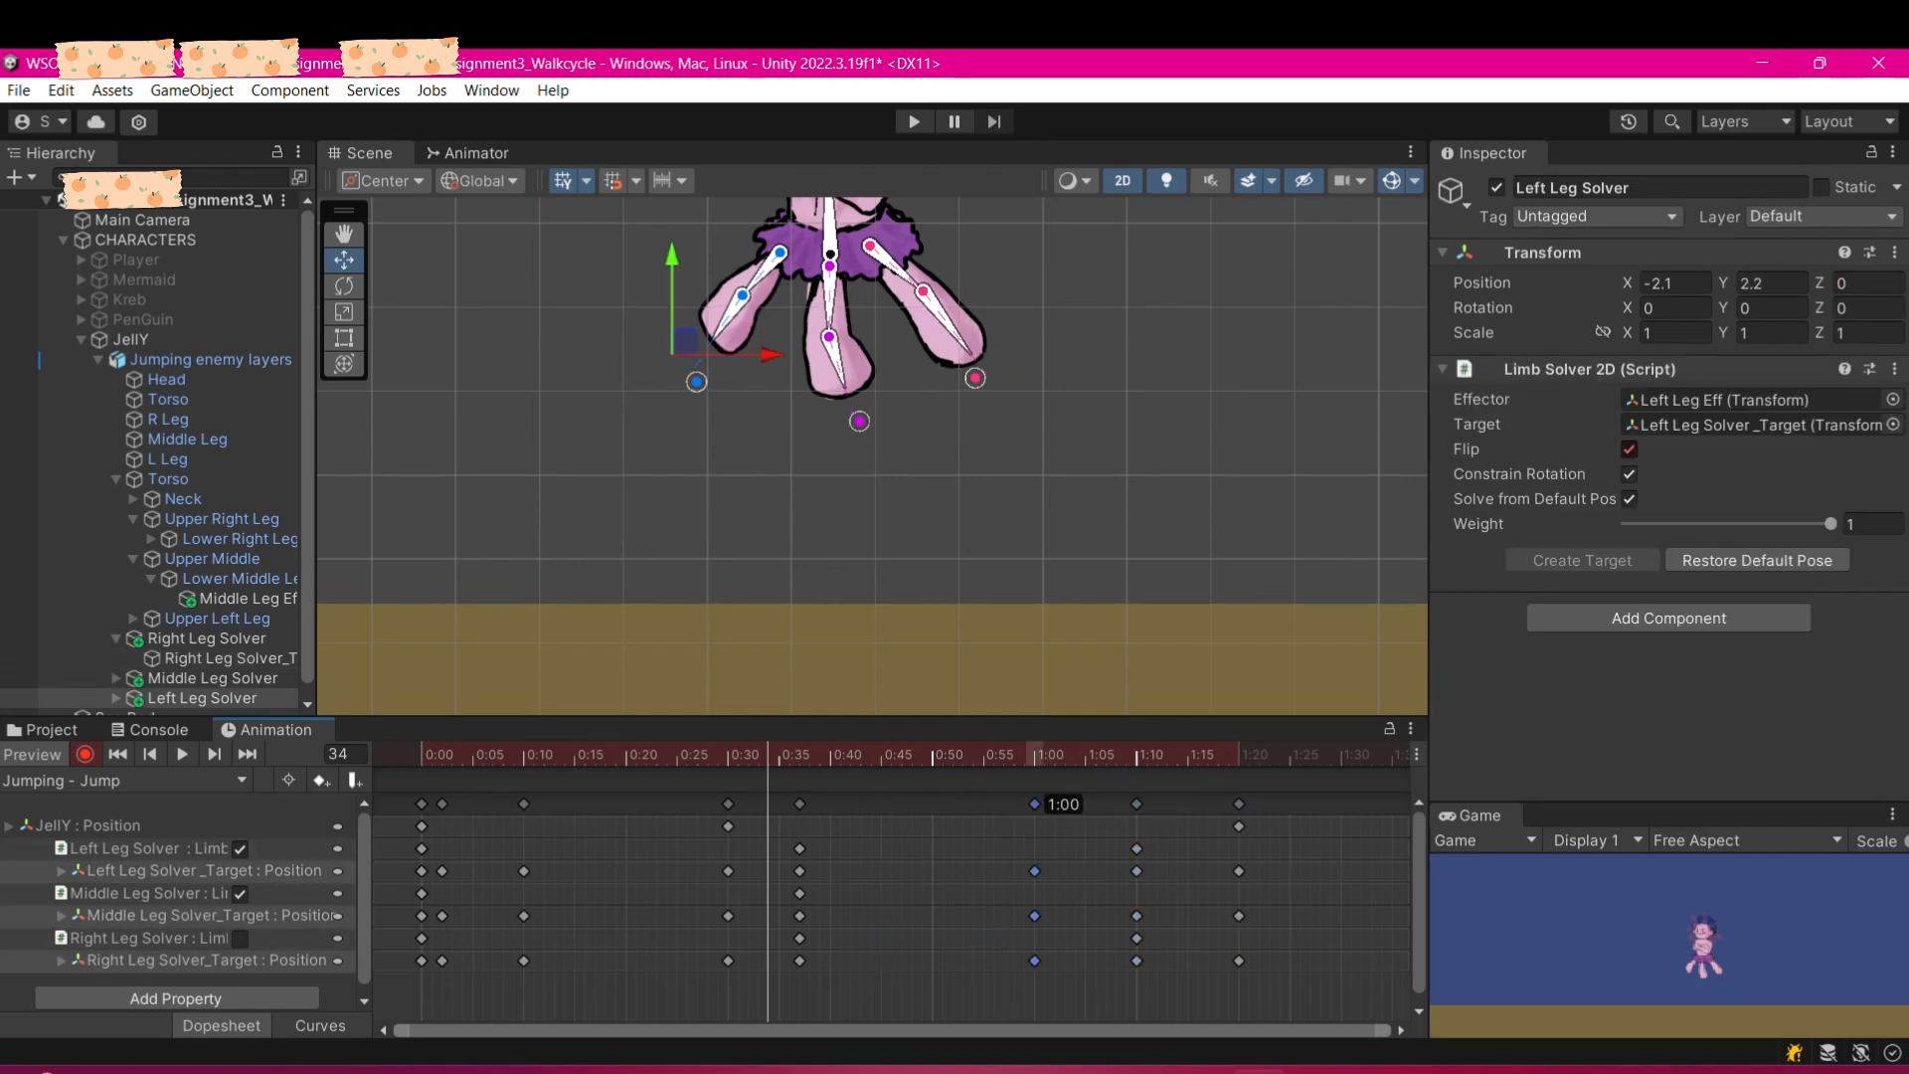
- Move the frame 37 keyframes to frame 49, the peak keyframes to frame 35 and the frame 10 keyframes to frame 20
{"action": "left_click_drag", "start_coordinate": [789, 794], "coordinate": [811, 999]}
{"action": "left_click_drag", "start_coordinate": [800, 804], "coordinate": [922, 804]}
{"action": "left_click_drag", "start_coordinate": [693, 794], "coordinate": [779, 995]}
{"action": "left_click_drag", "start_coordinate": [728, 804], "coordinate": [779, 803]}
{"action": "left_click_drag", "start_coordinate": [505, 793], "coordinate": [626, 803]}
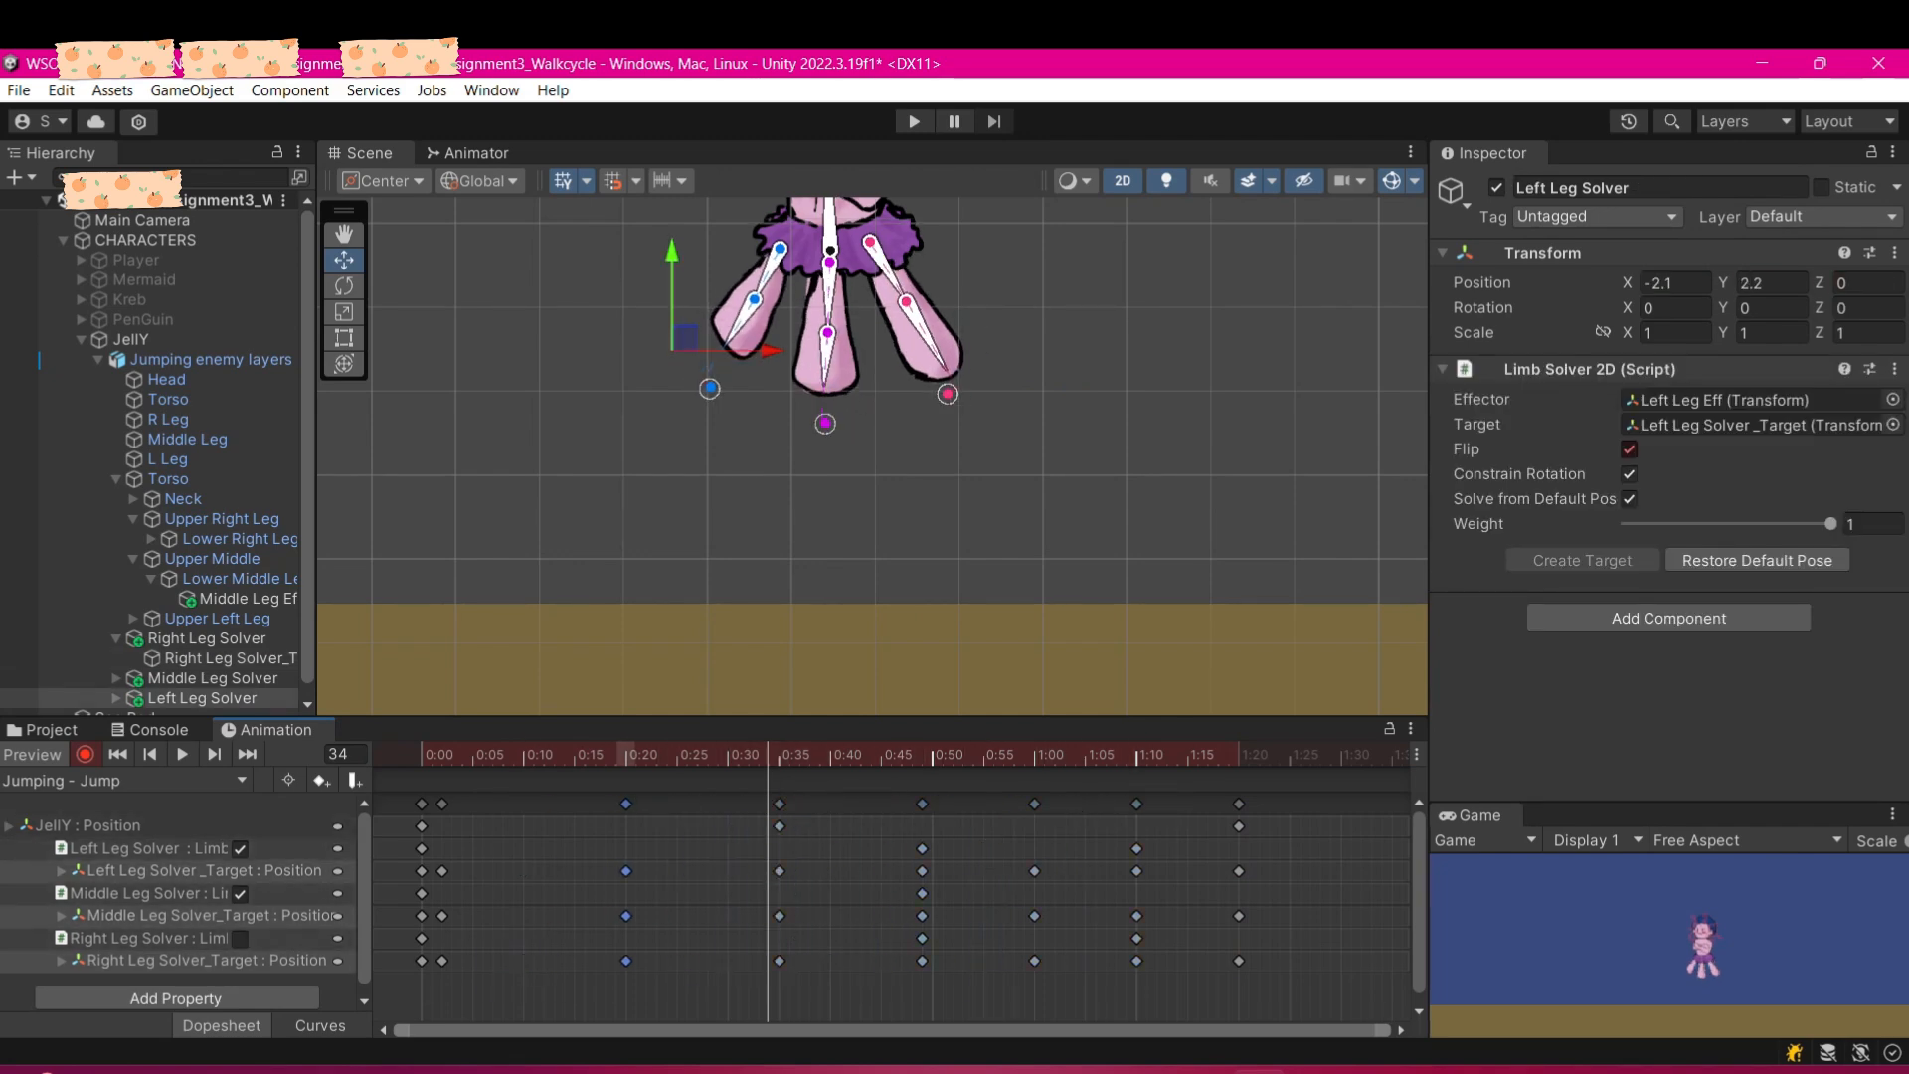
- Play the retimed jump clip and save the project
{"action": "left_click", "coordinate": [182, 754]}
{"action": "left_click", "coordinate": [182, 754]}
{"action": "key", "text": "ctrl+s"}
- Preview JellY's Jumping - Idle clip by scrubbing its timeline and playing it
{"action": "middle_click_drag", "start_coordinate": [895, 398], "coordinate": [825, 581]}
{"action": "scroll", "coordinate": [869, 449], "scroll_direction": "down", "scroll_amount": 11}
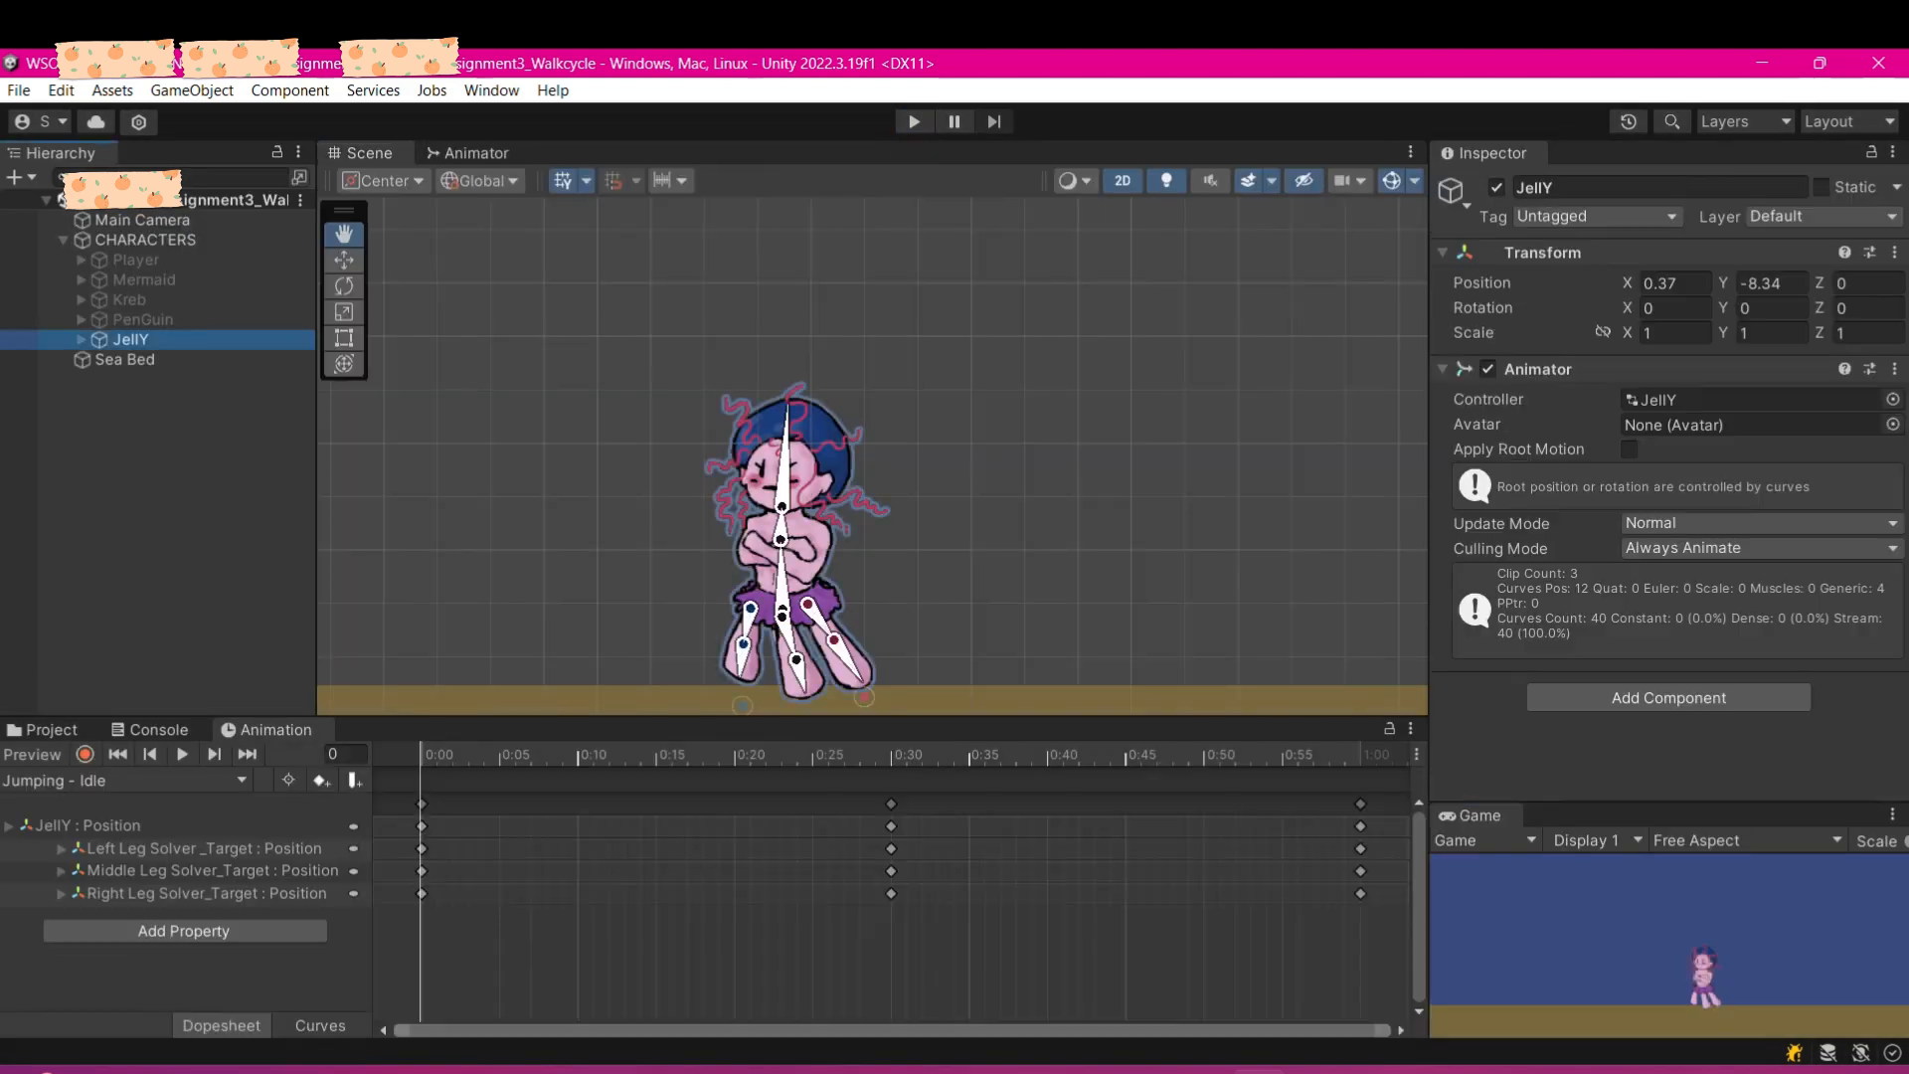
{"action": "left_click_drag", "start_coordinate": [468, 755], "coordinate": [1375, 755]}
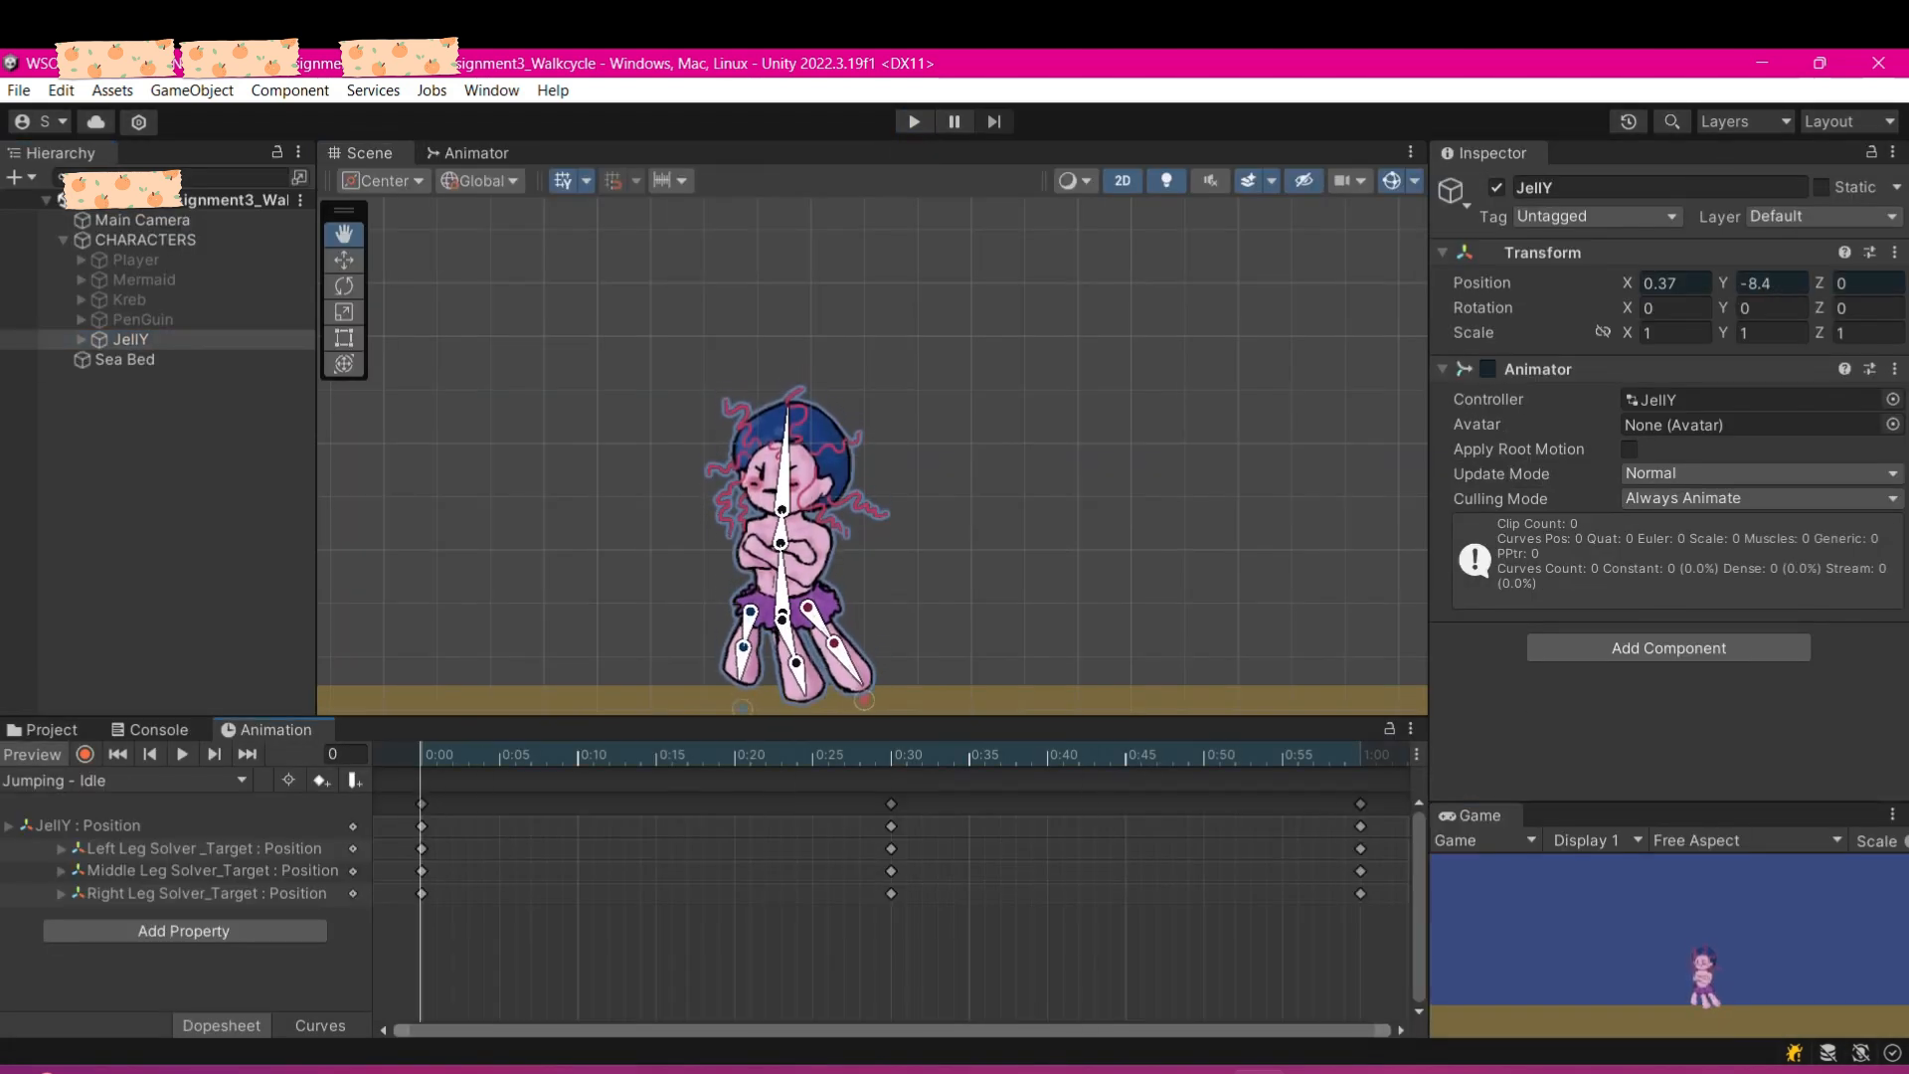
{"action": "left_click", "coordinate": [182, 754]}
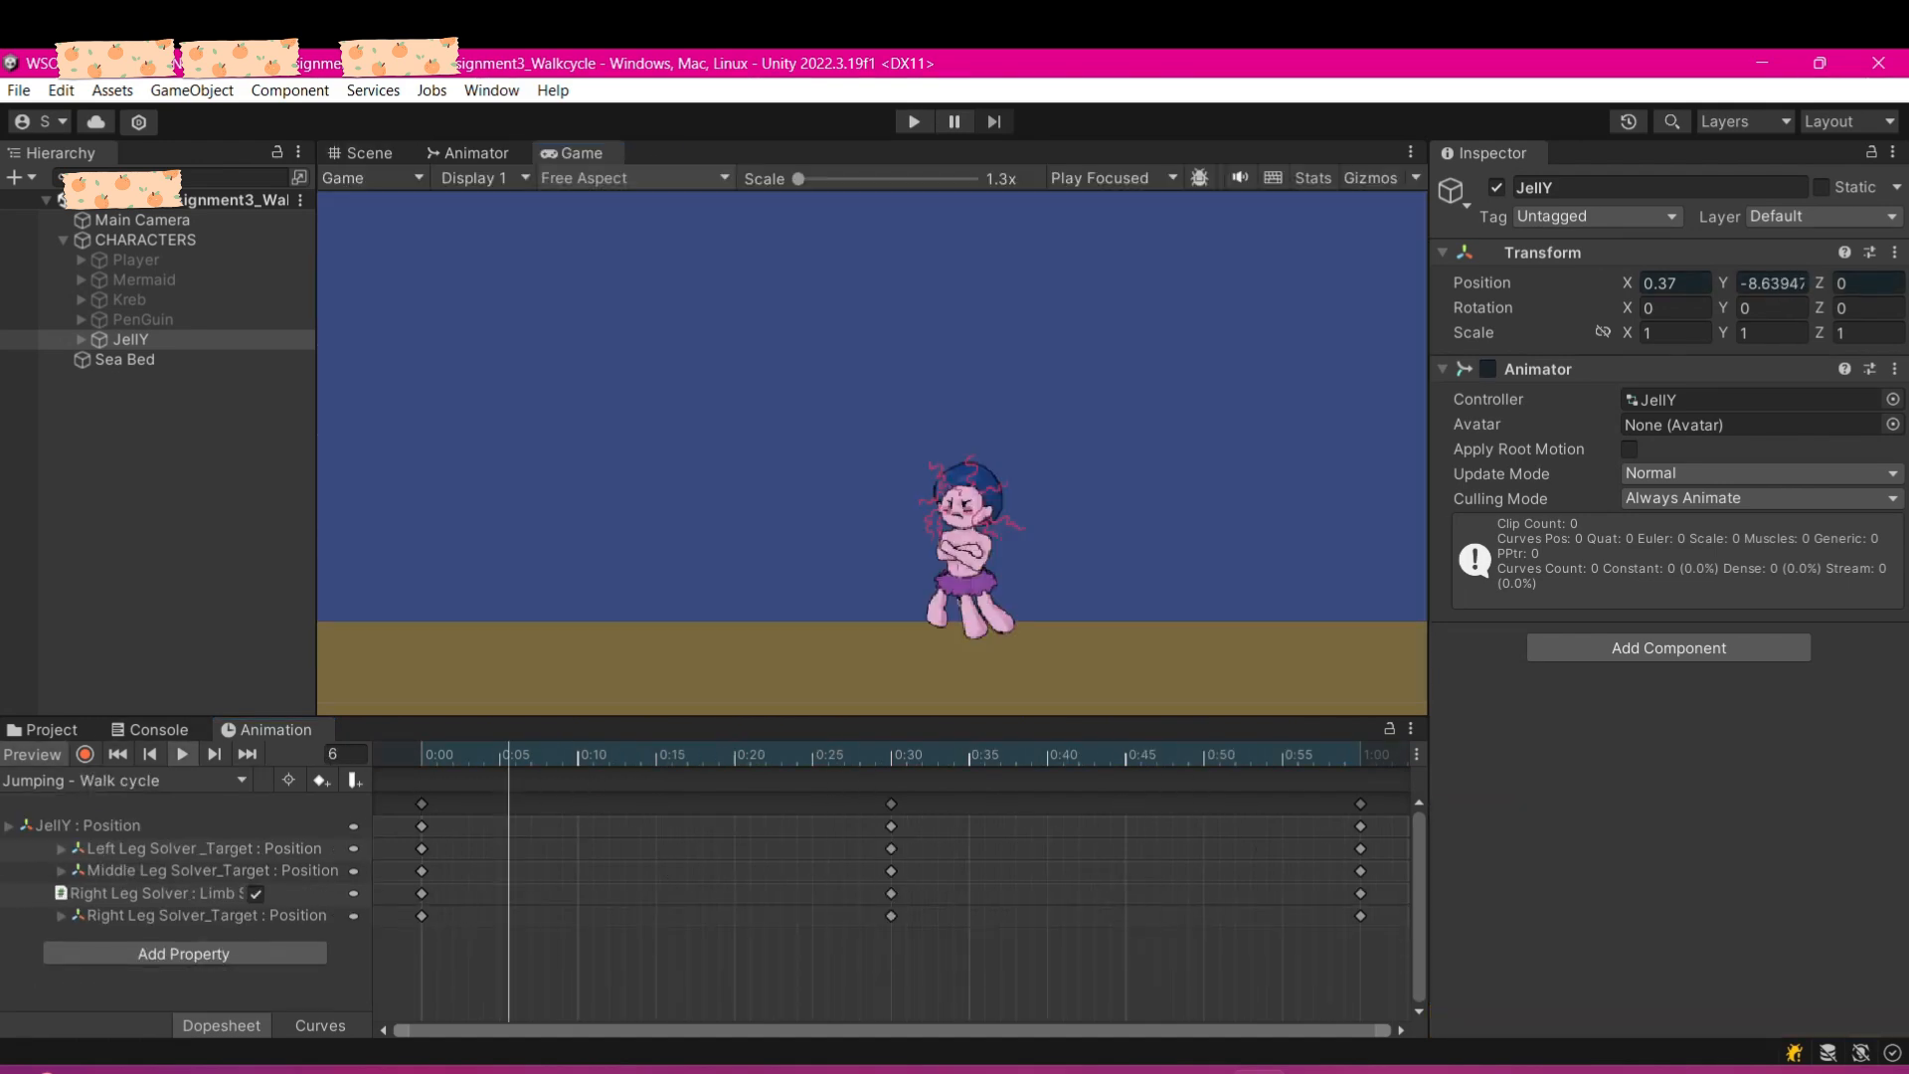